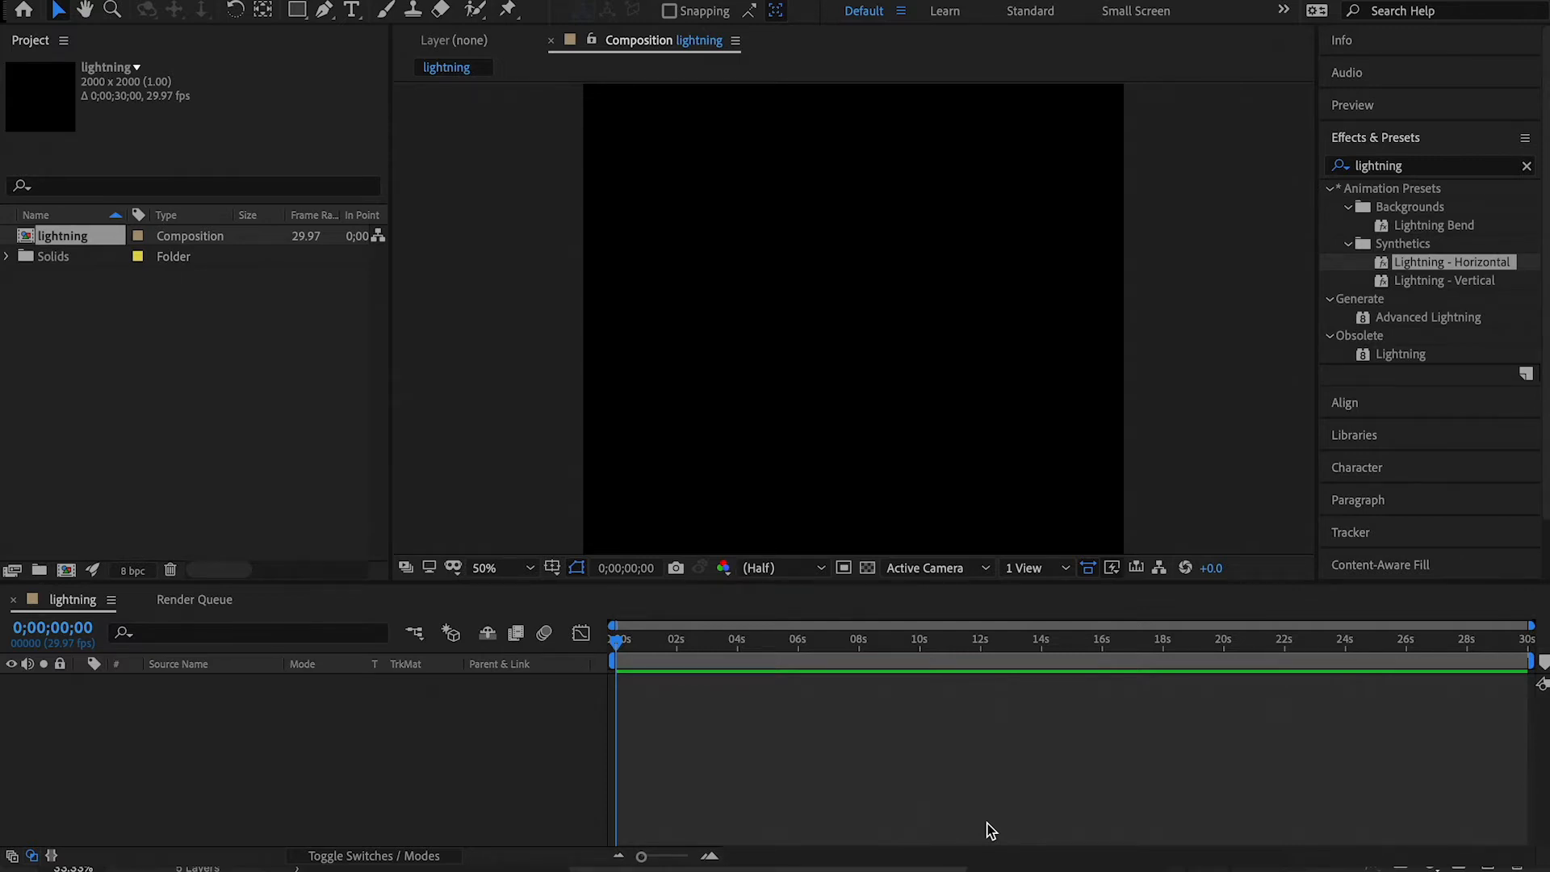
Apply the Lightning - Horizontal preset and stretch the bolt across the middle of the composition, with its endpoints at the two side edges.
left_click(326, 739)
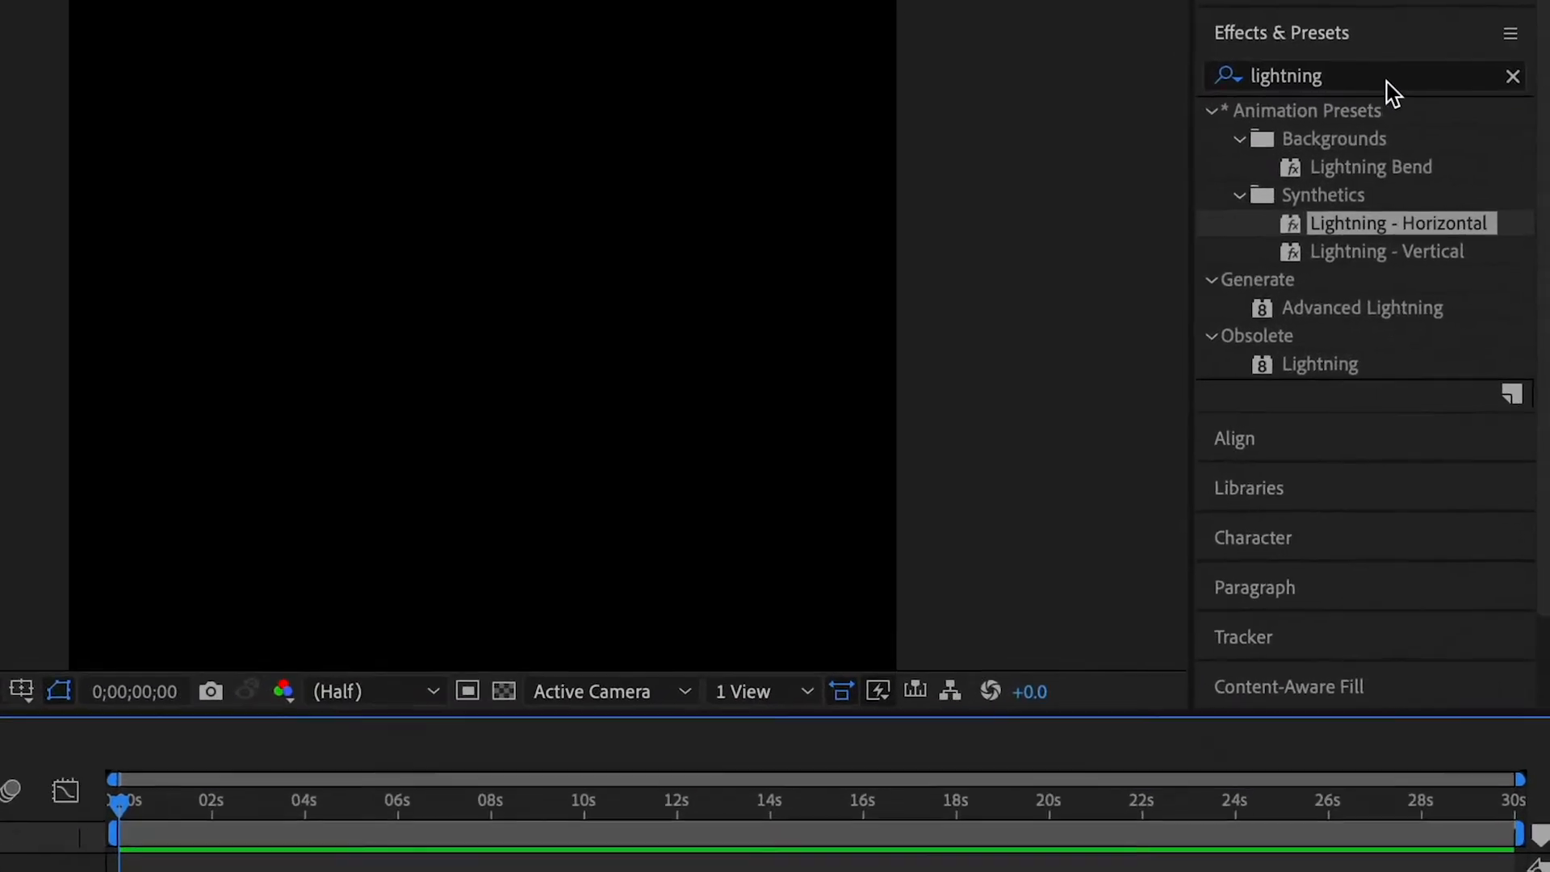
left_click(1440, 168)
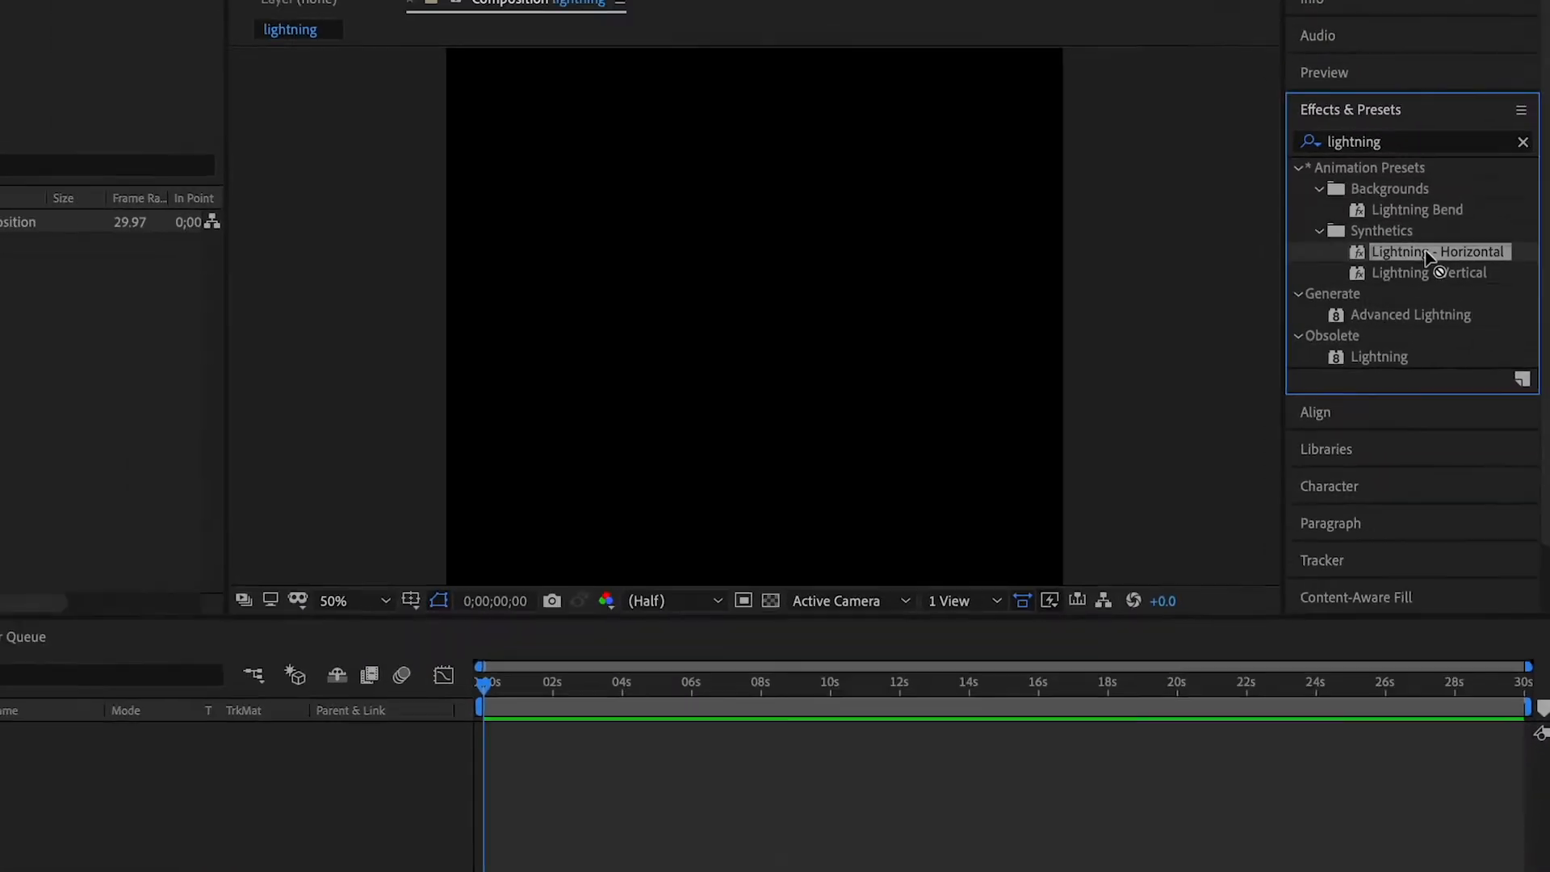
left_click_drag(1445, 266, 830, 266)
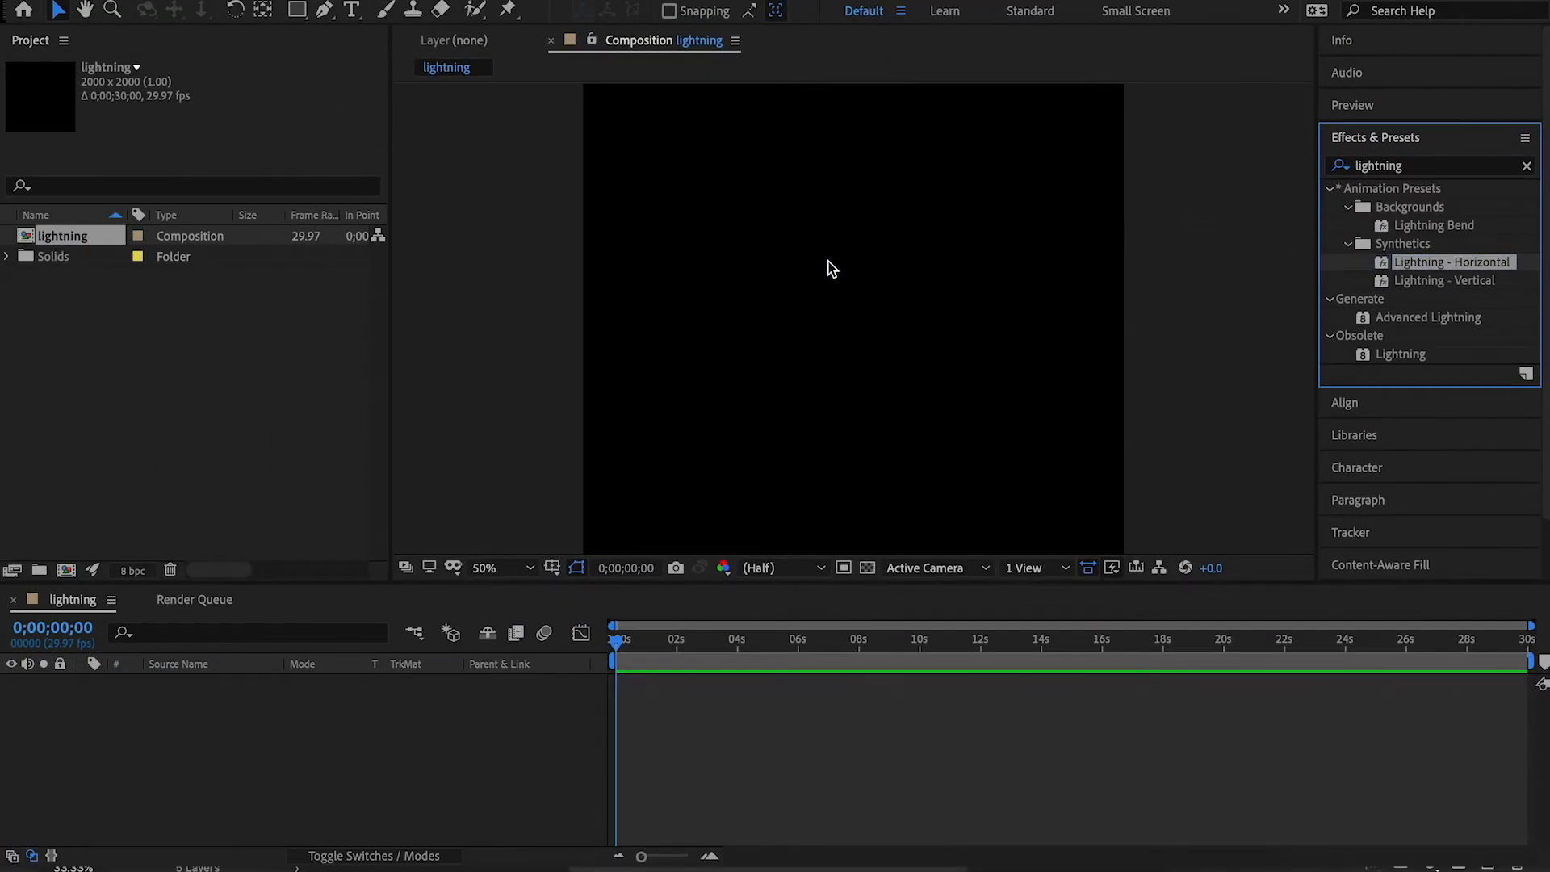
left_click_drag(578, 113, 584, 317)
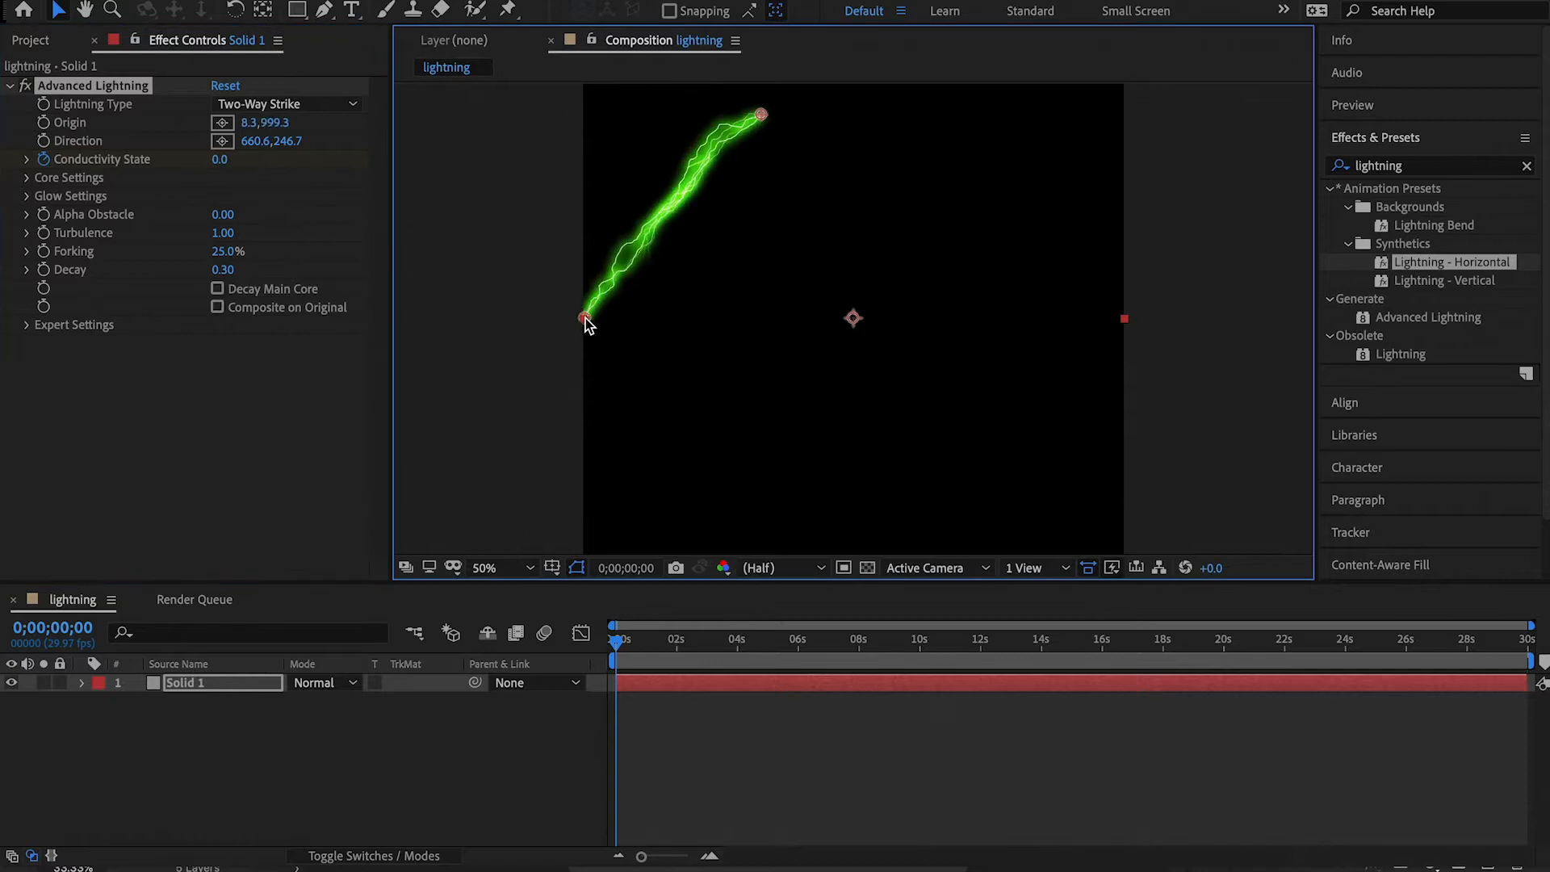
left_click_drag(762, 114, 1124, 318)
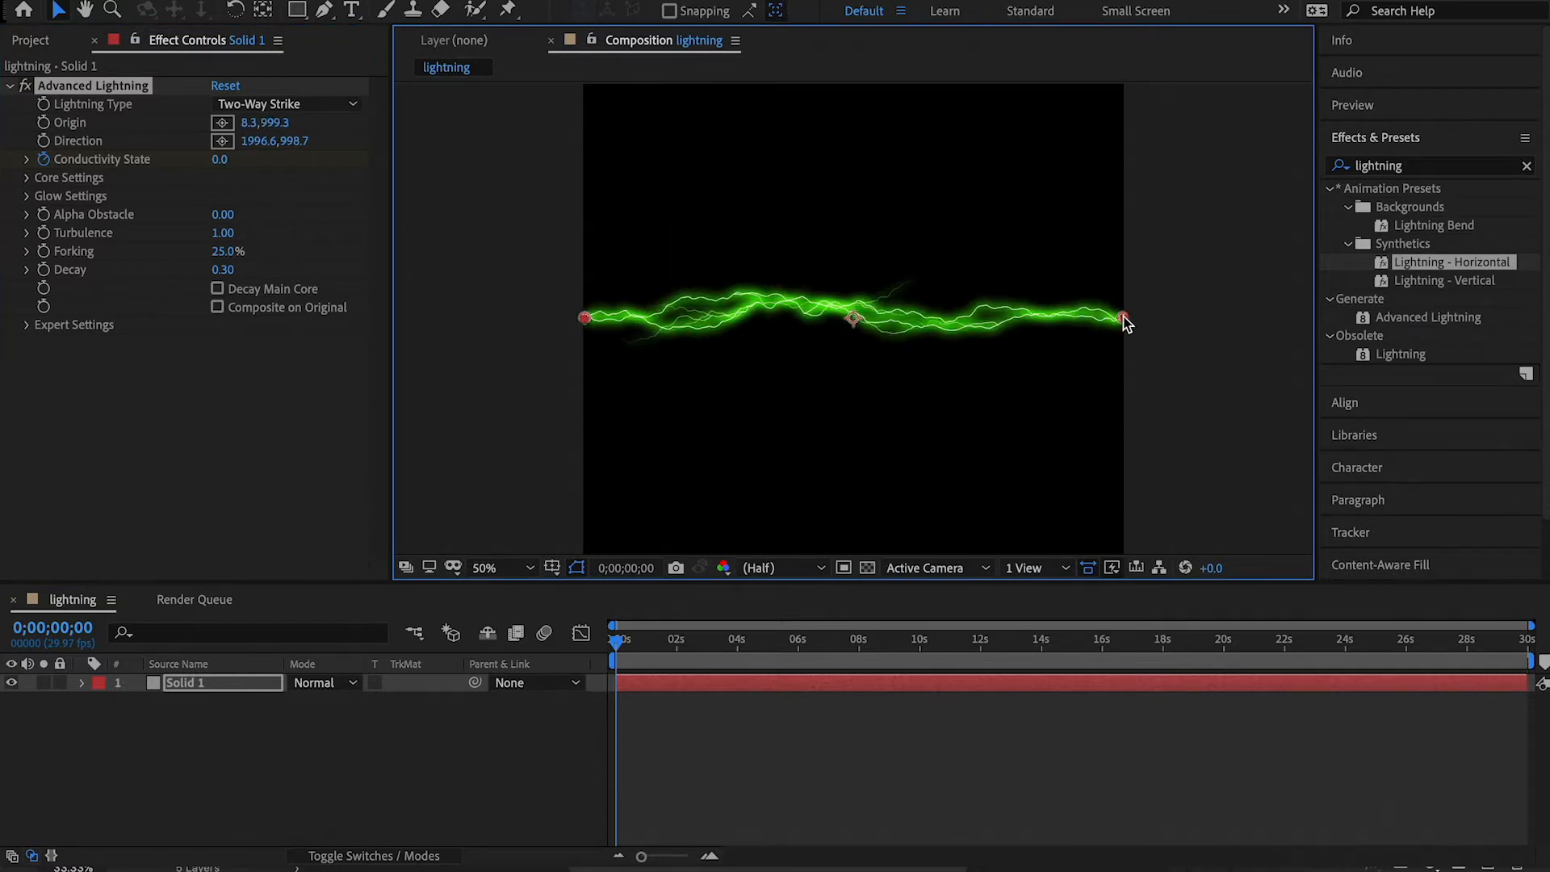
Set the Advanced Lightning type to Direction and its Conductivity State to 5.1.
left_click(336, 106)
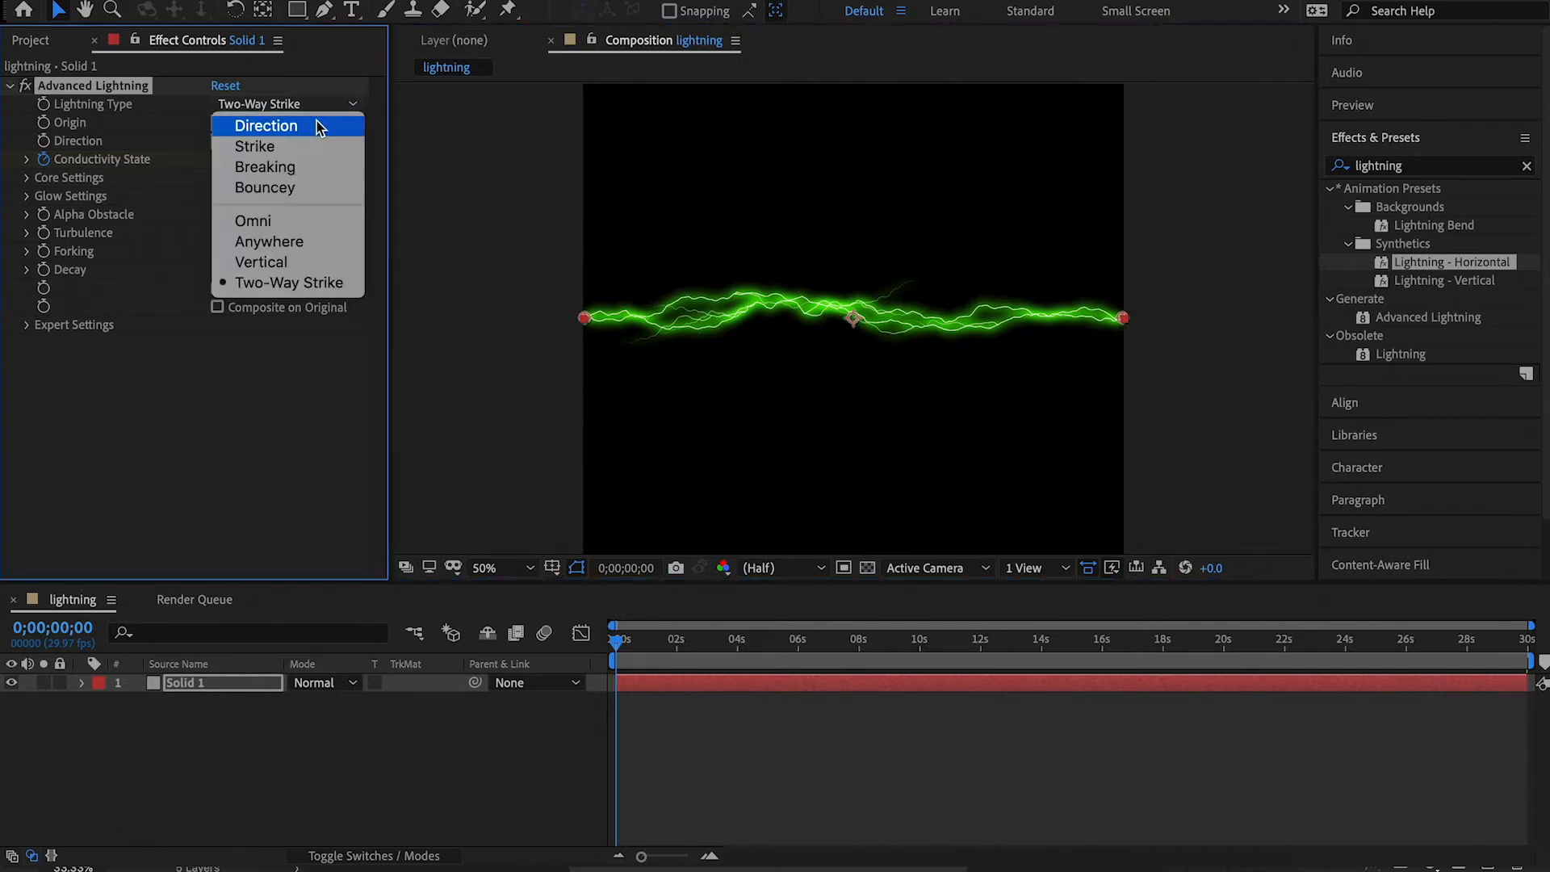
left_click(311, 129)
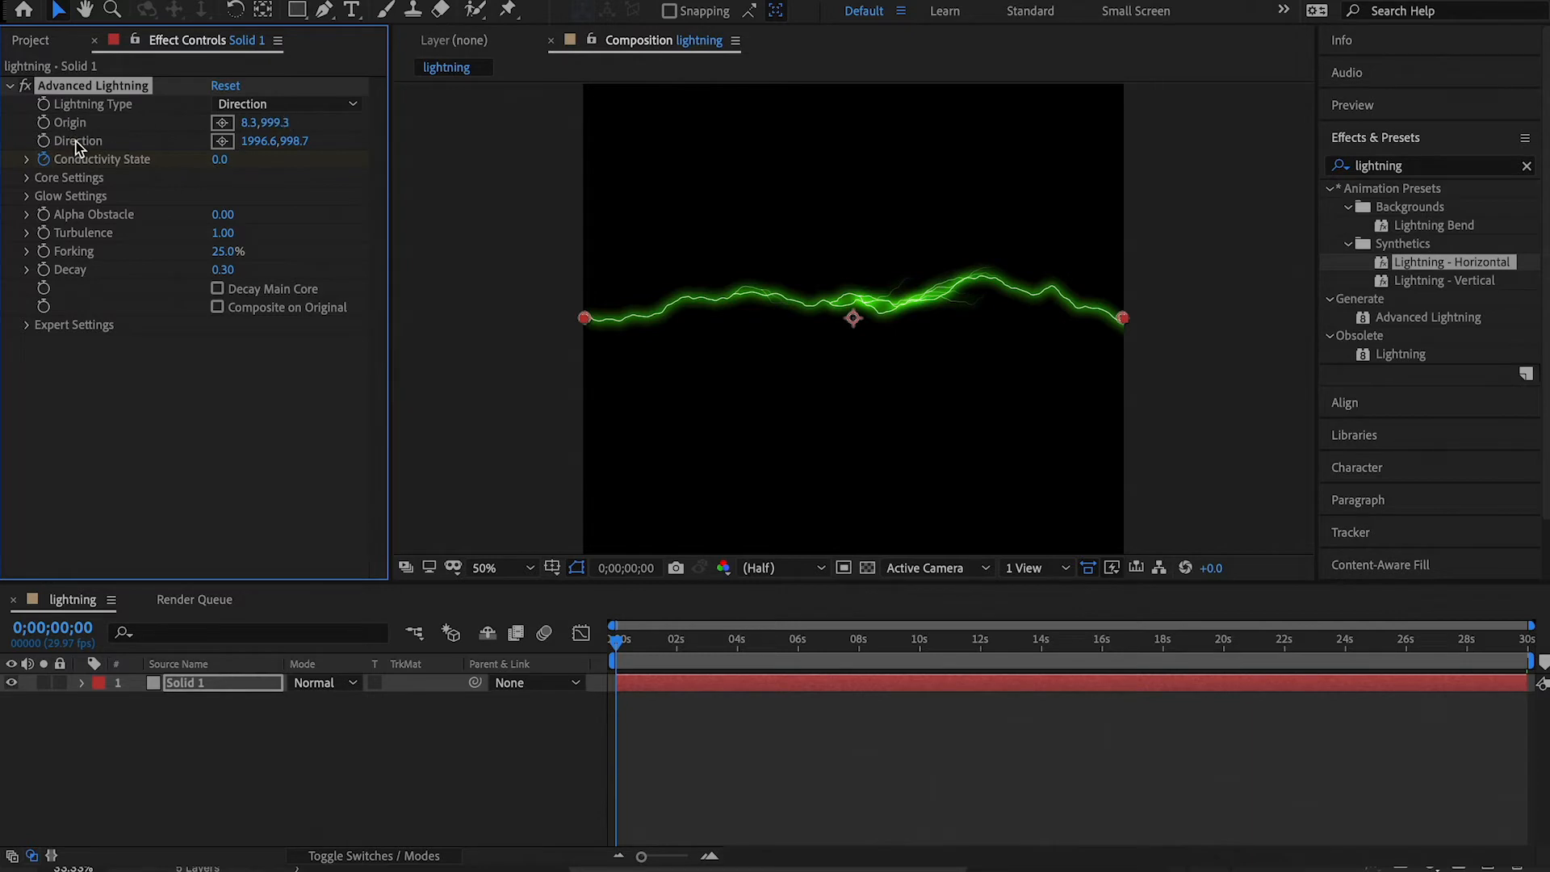
left_click(26, 160)
left_click_drag(61, 192, 89, 189)
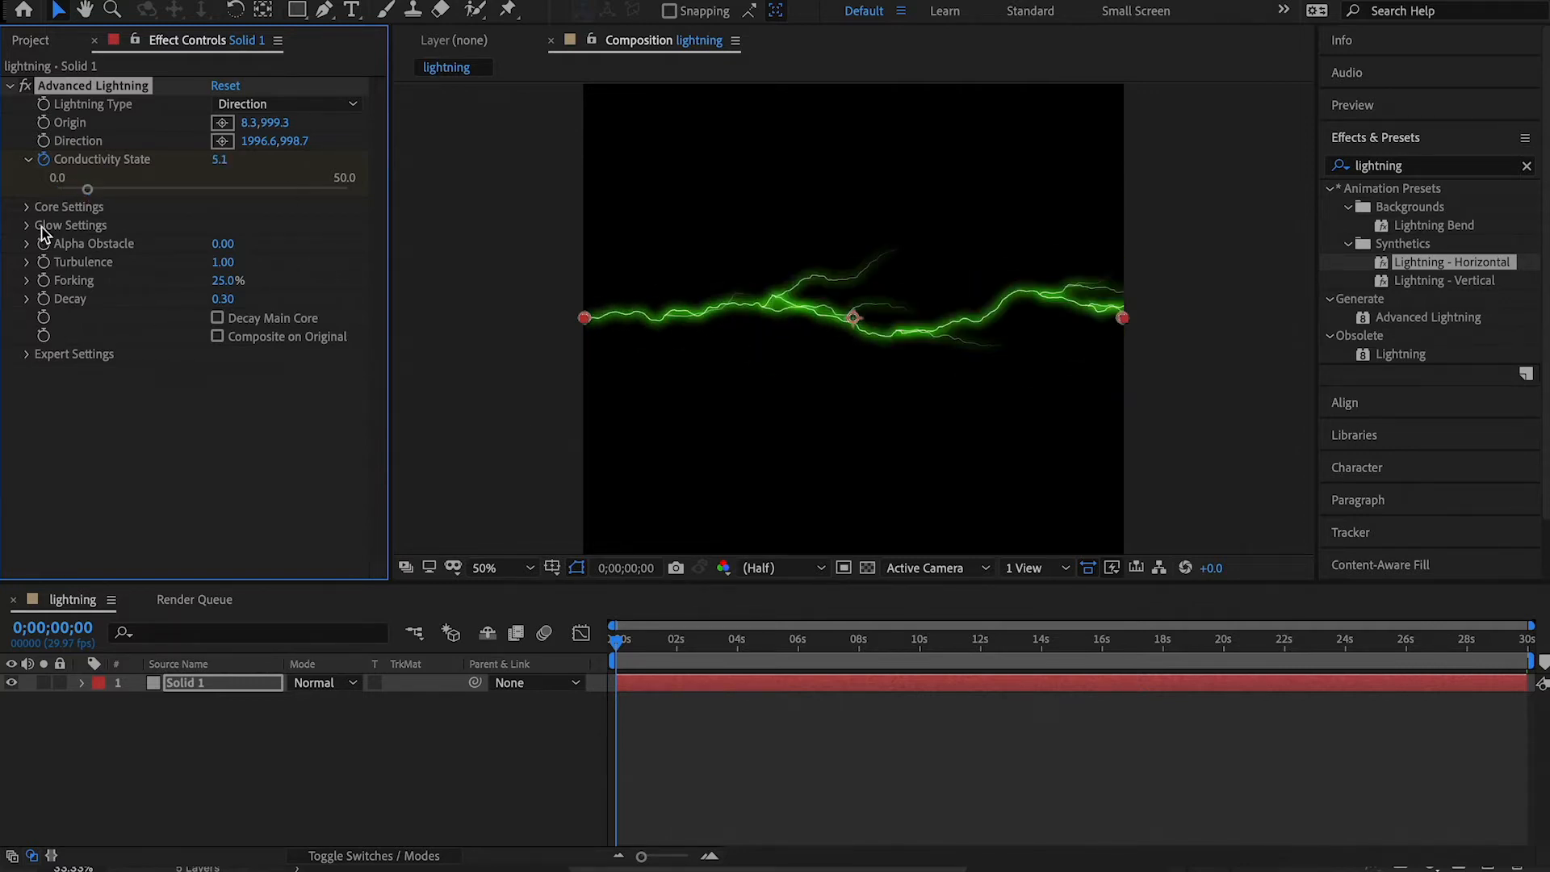
left_click(28, 160)
Set the lightning's Core Radius to 2.5 and its Core Opacity to 50%.
left_click(31, 177)
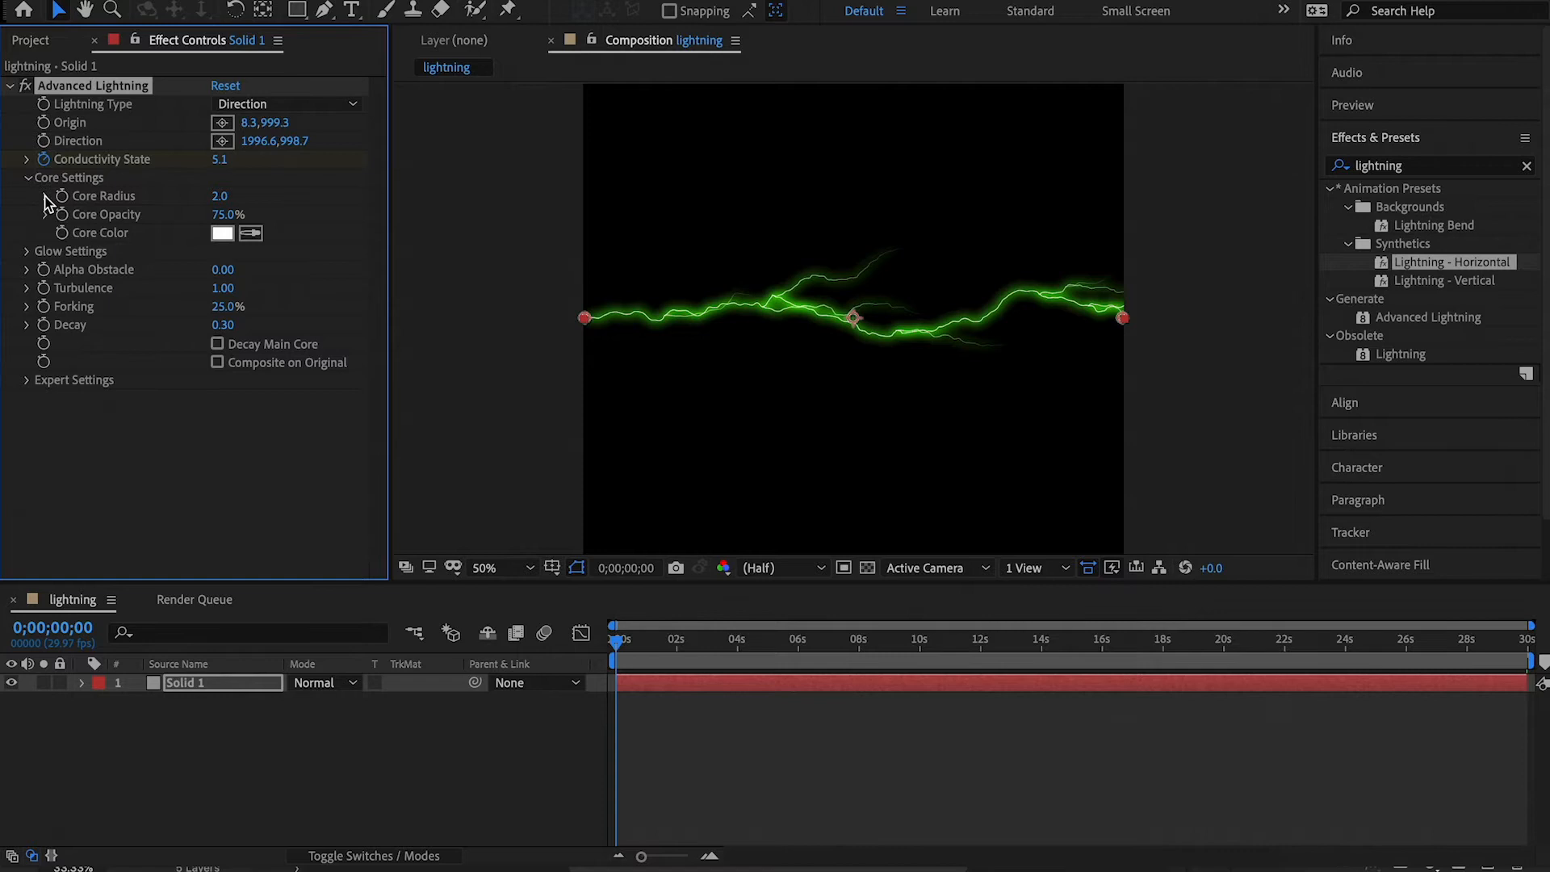
left_click(46, 196)
left_click_drag(168, 232, 216, 225)
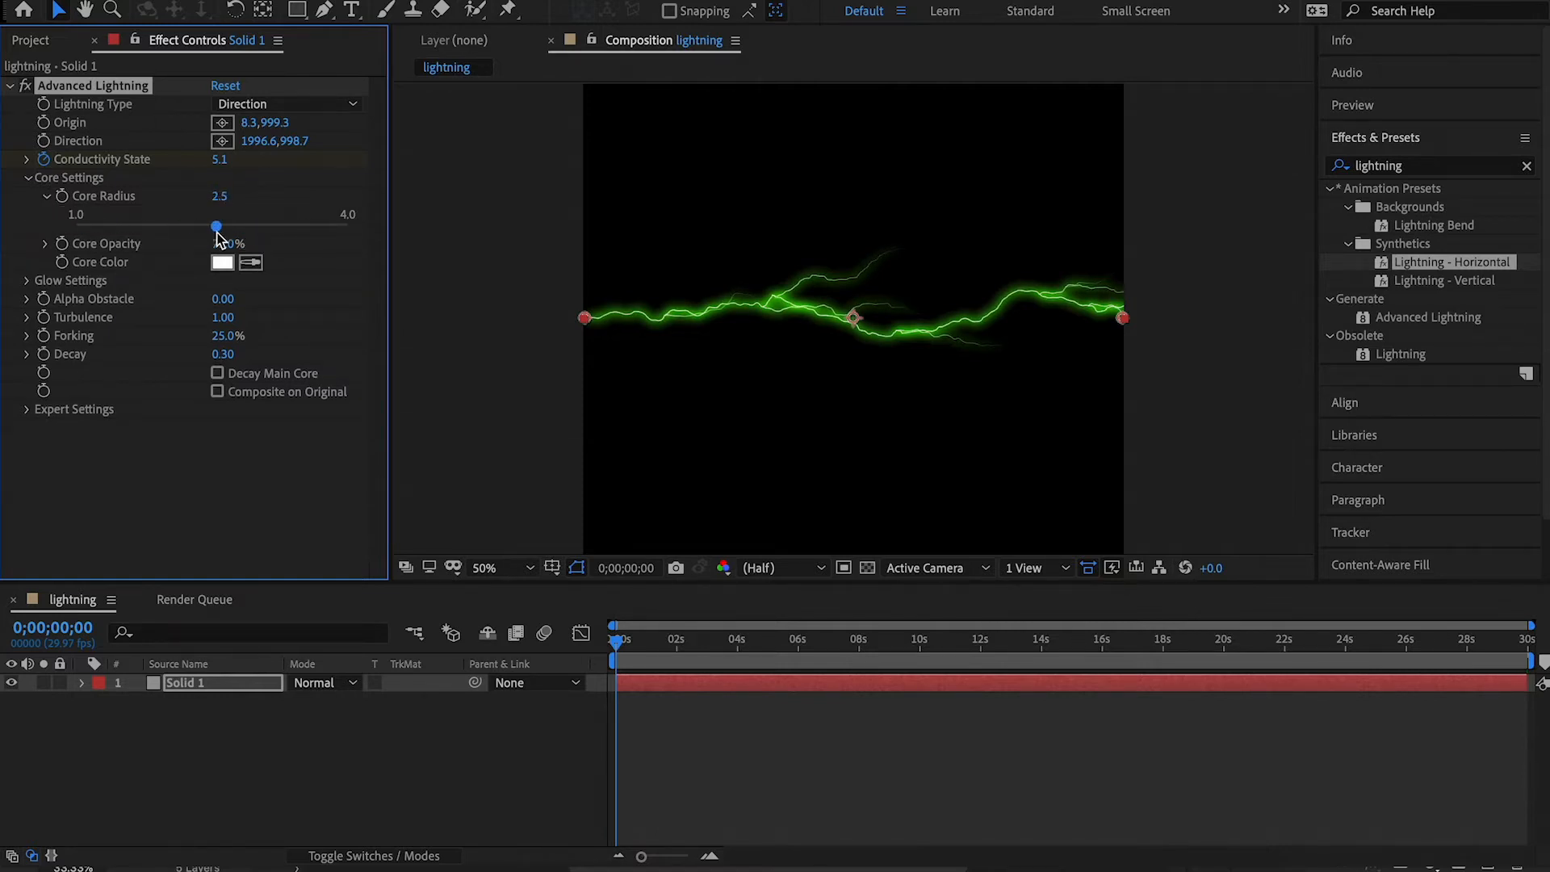
left_click(46, 196)
left_click(46, 215)
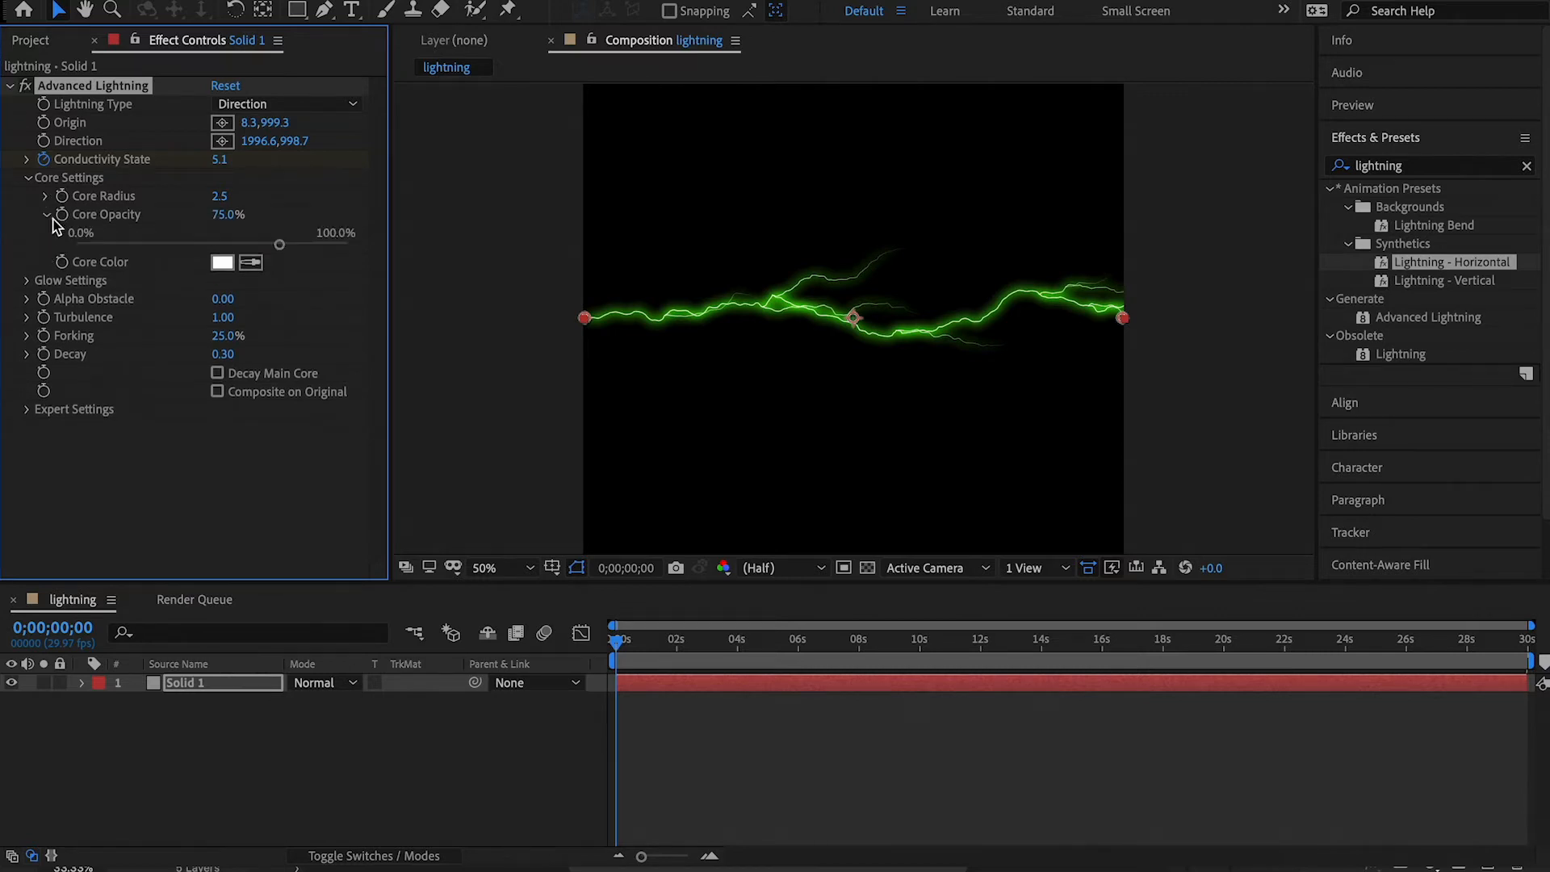
left_click_drag(279, 245, 212, 250)
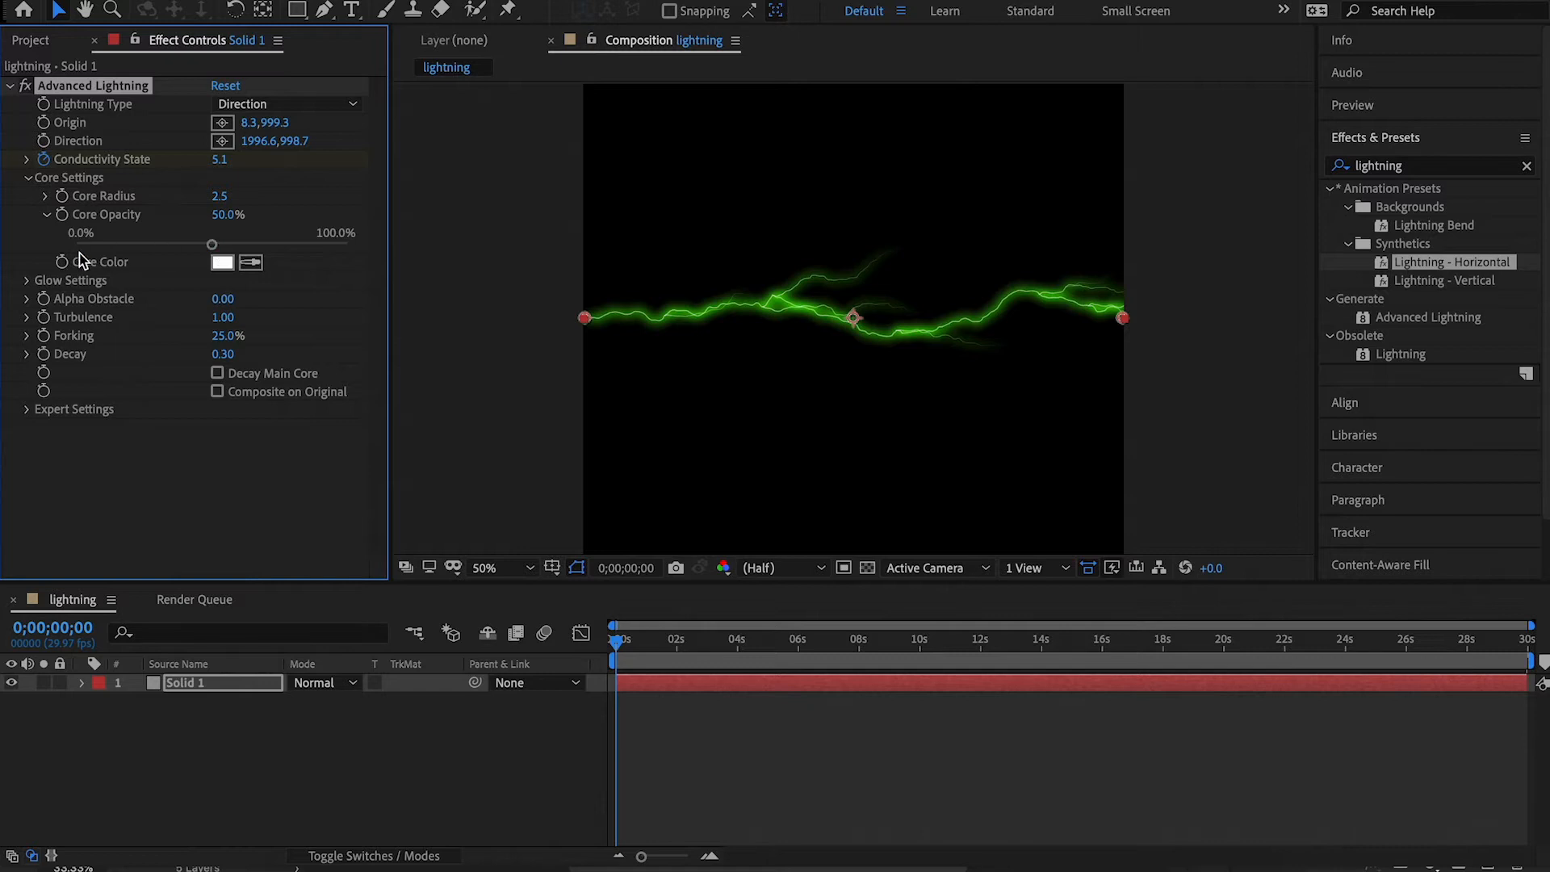
left_click(44, 215)
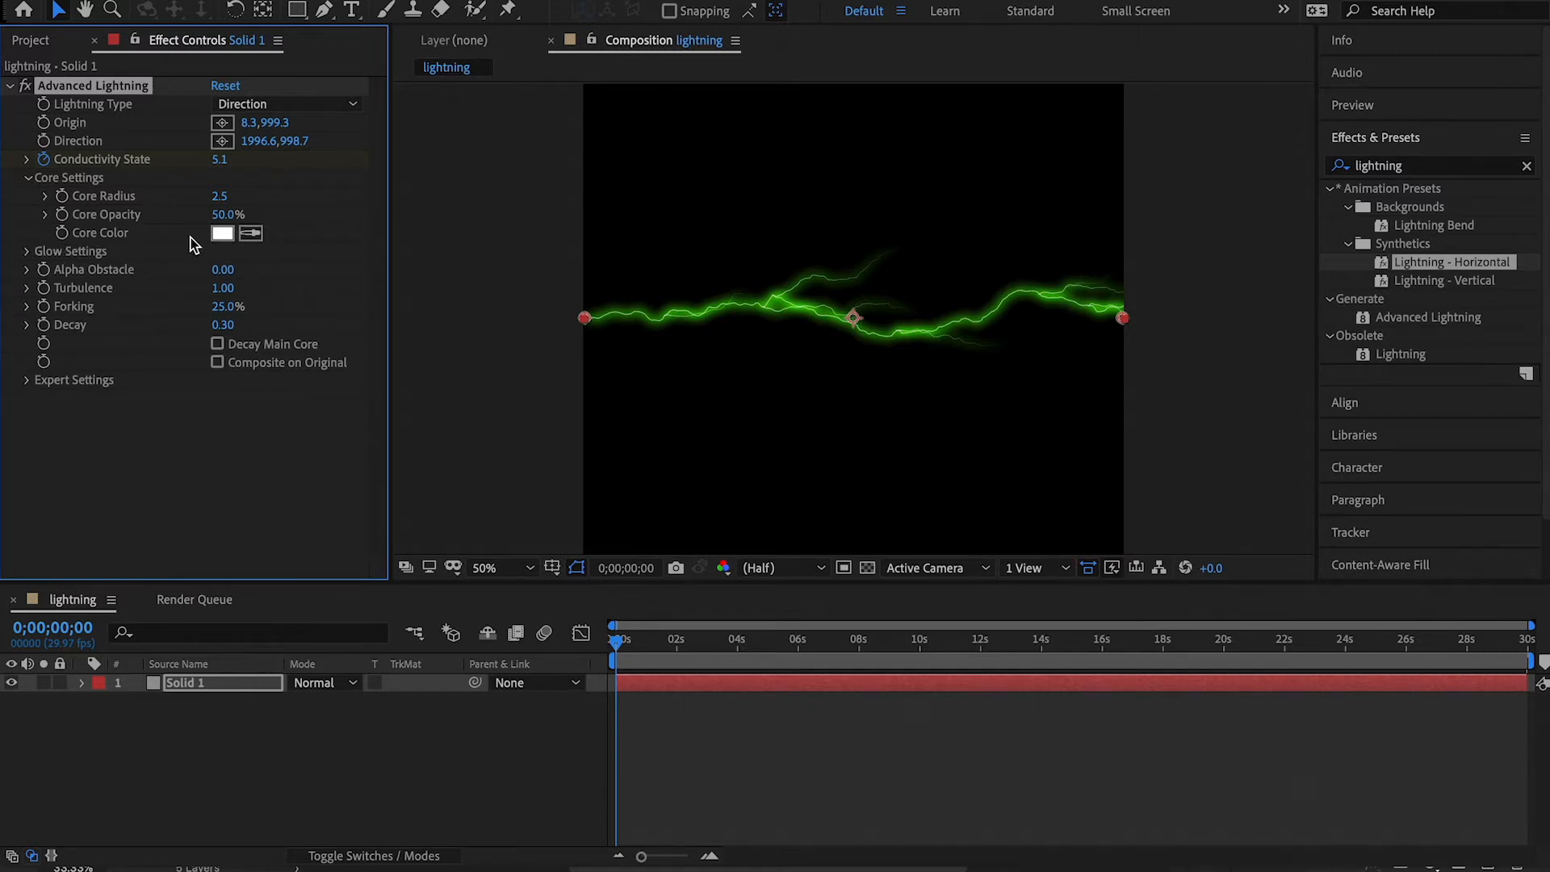
Change the lightning's Glow Color to white (FFFFFF).
left_click(28, 252)
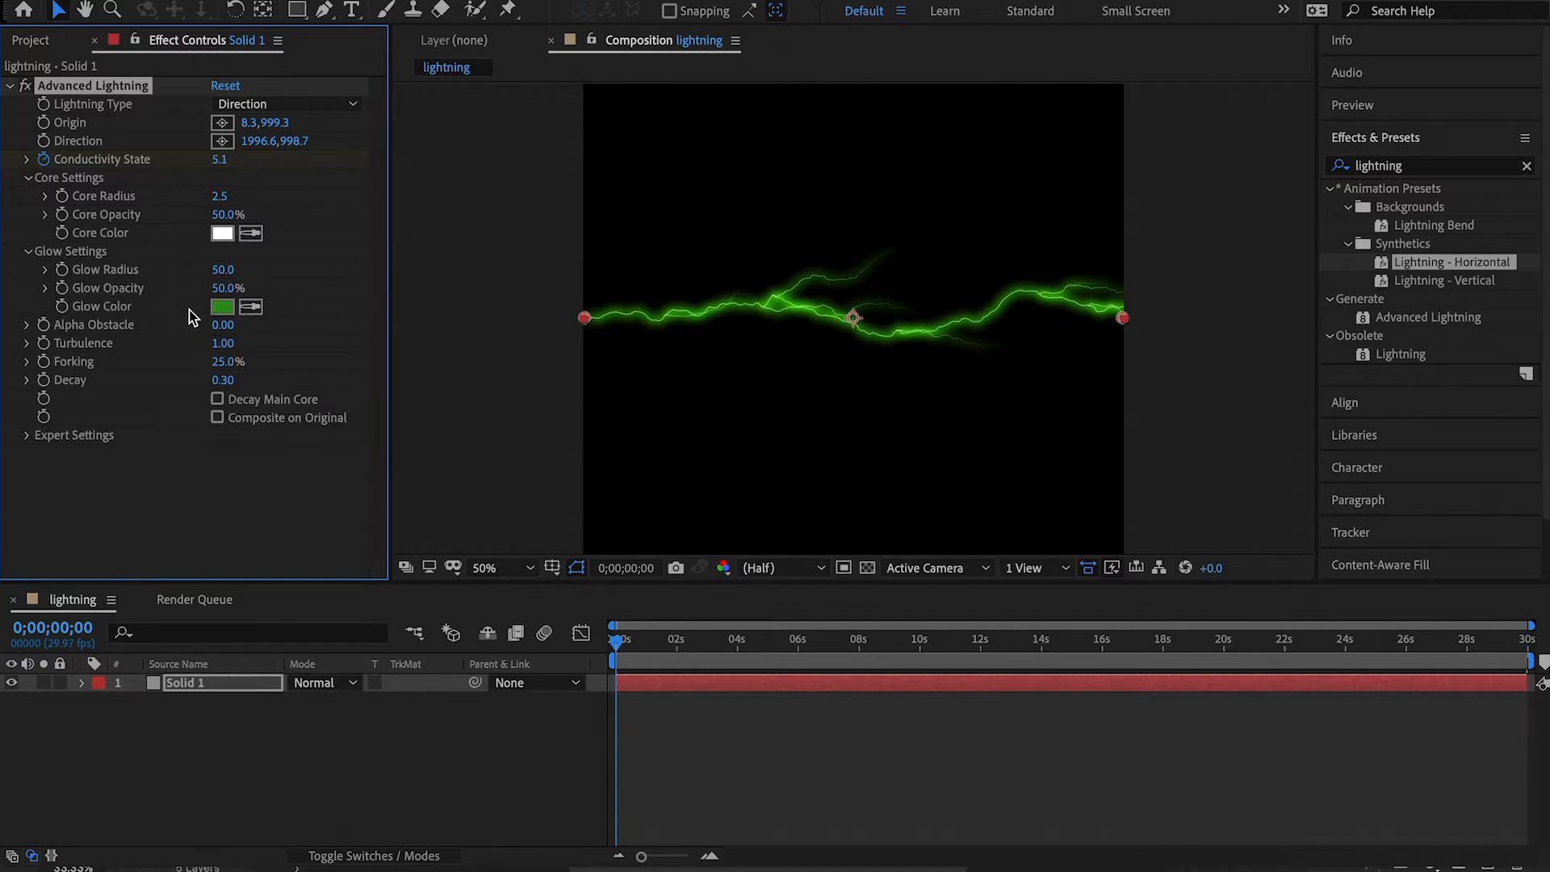
left_click(222, 306)
left_click_drag(536, 288, 373, 218)
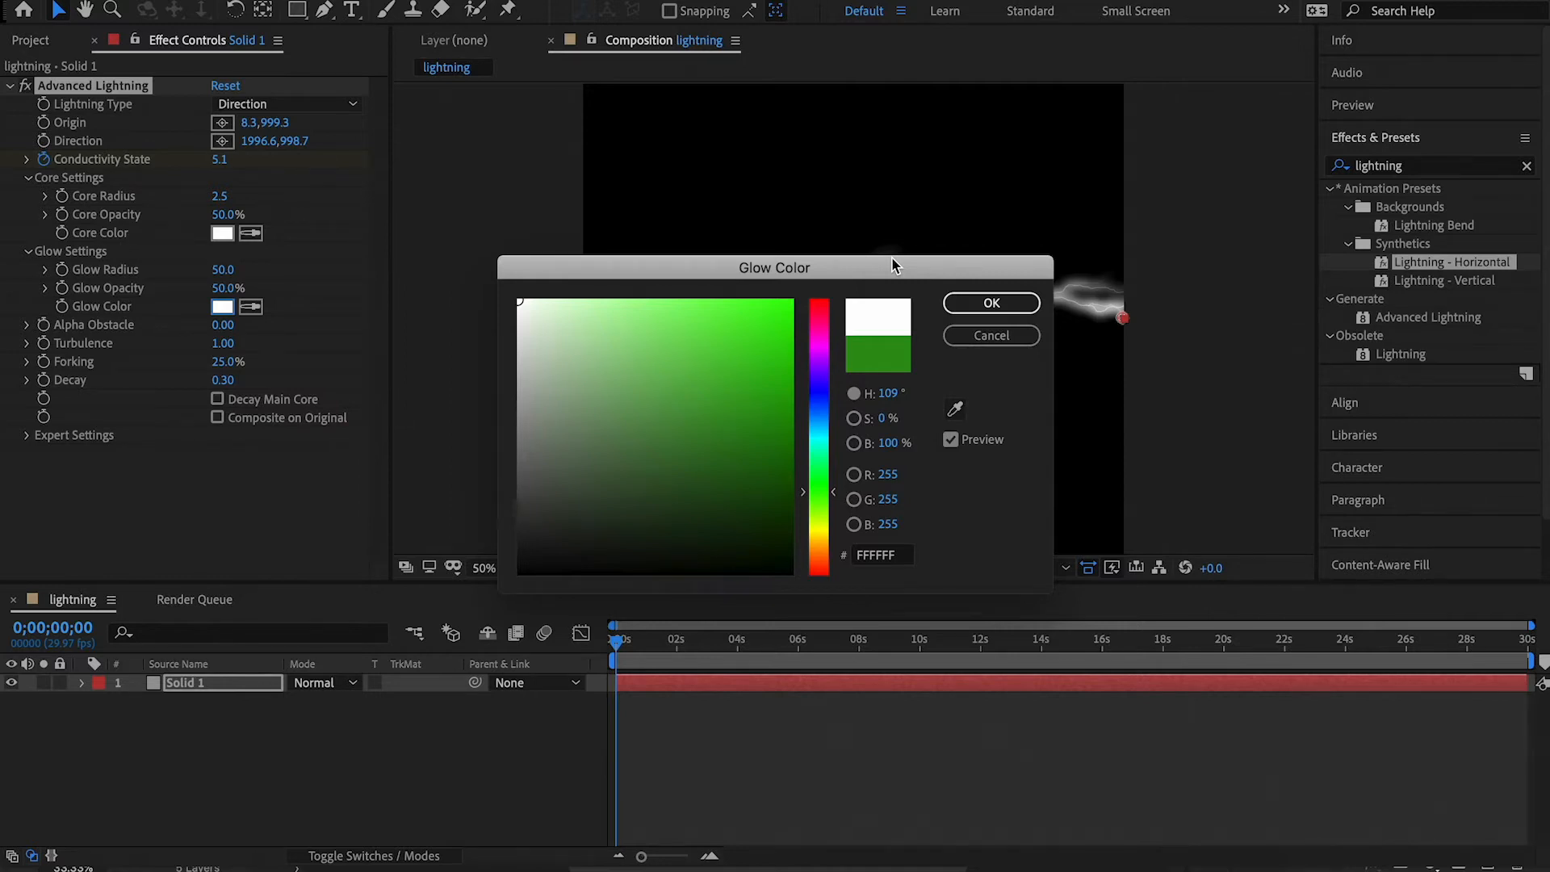
left_click(988, 304)
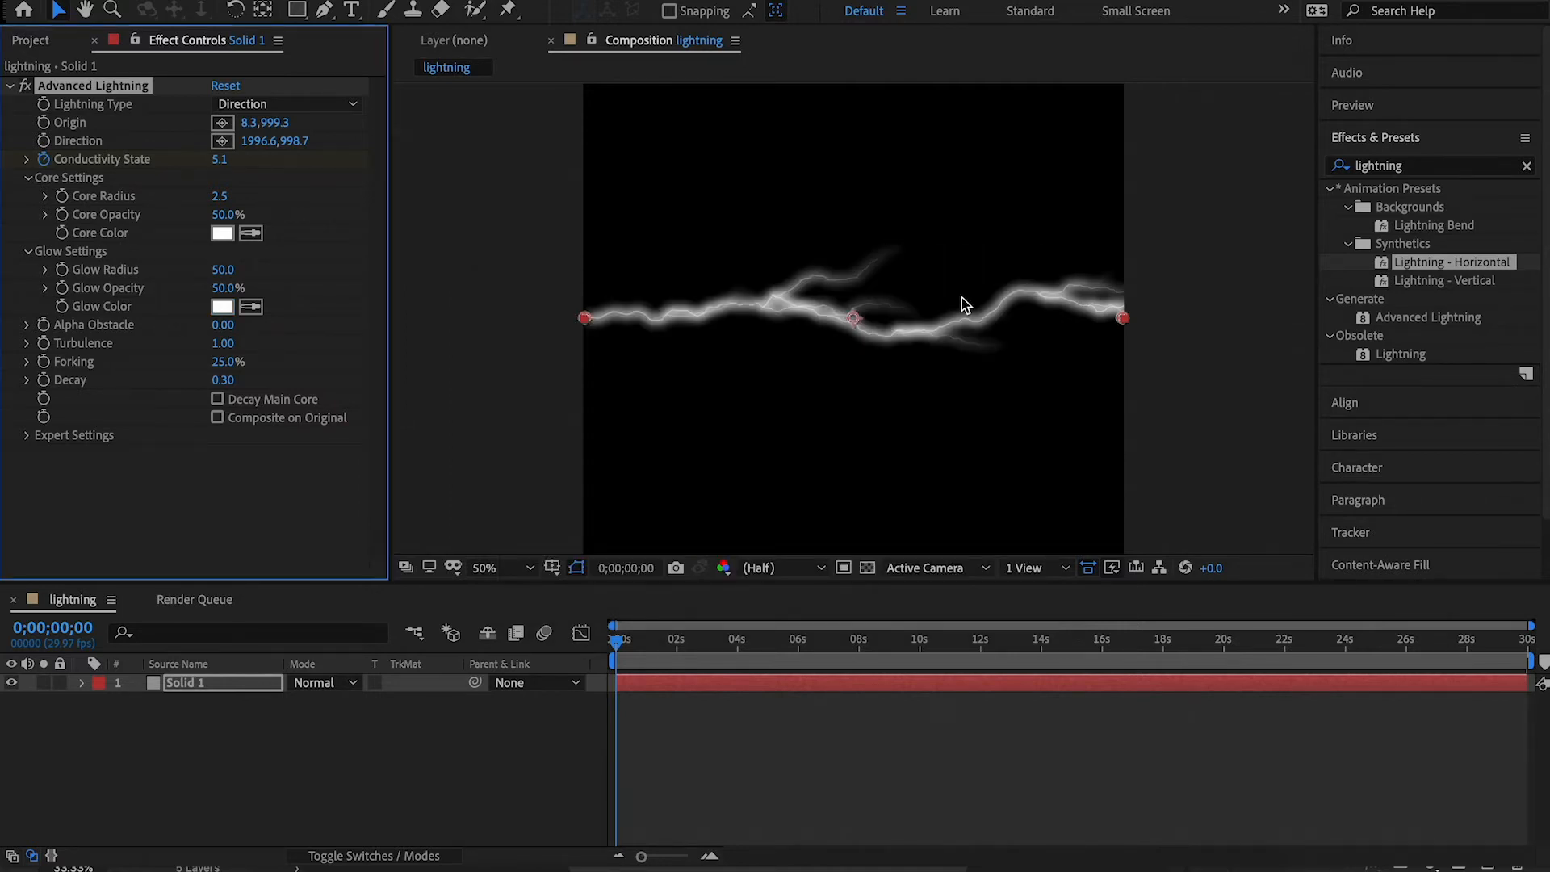
Reduce the lightning's Glow Radius to 23.2 and its Glow Opacity to 35.6%.
left_click(46, 269)
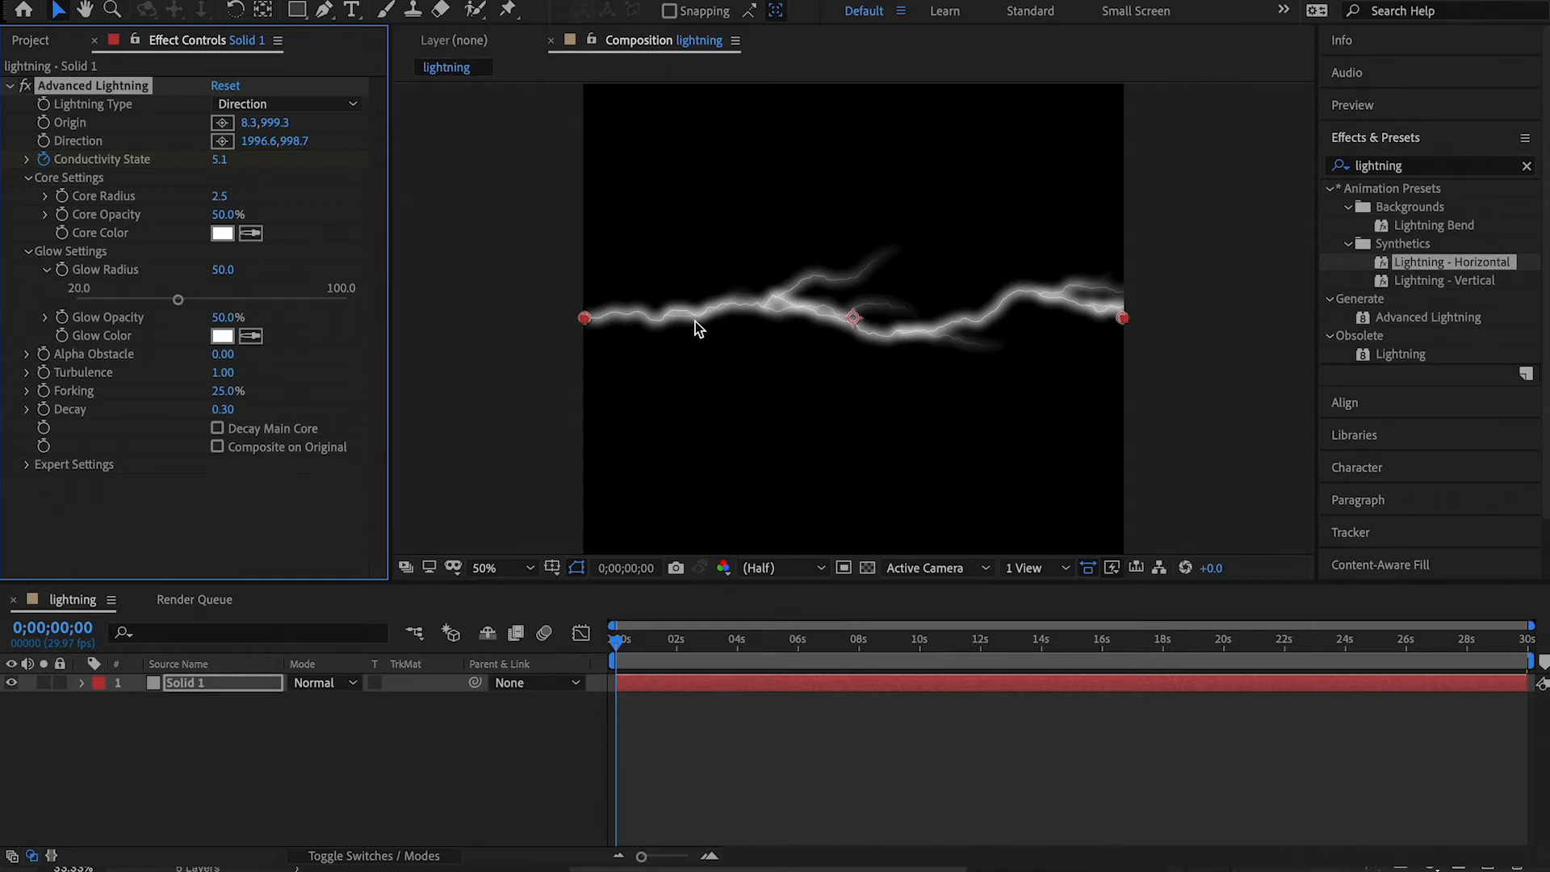
left_click_drag(178, 298, 89, 301)
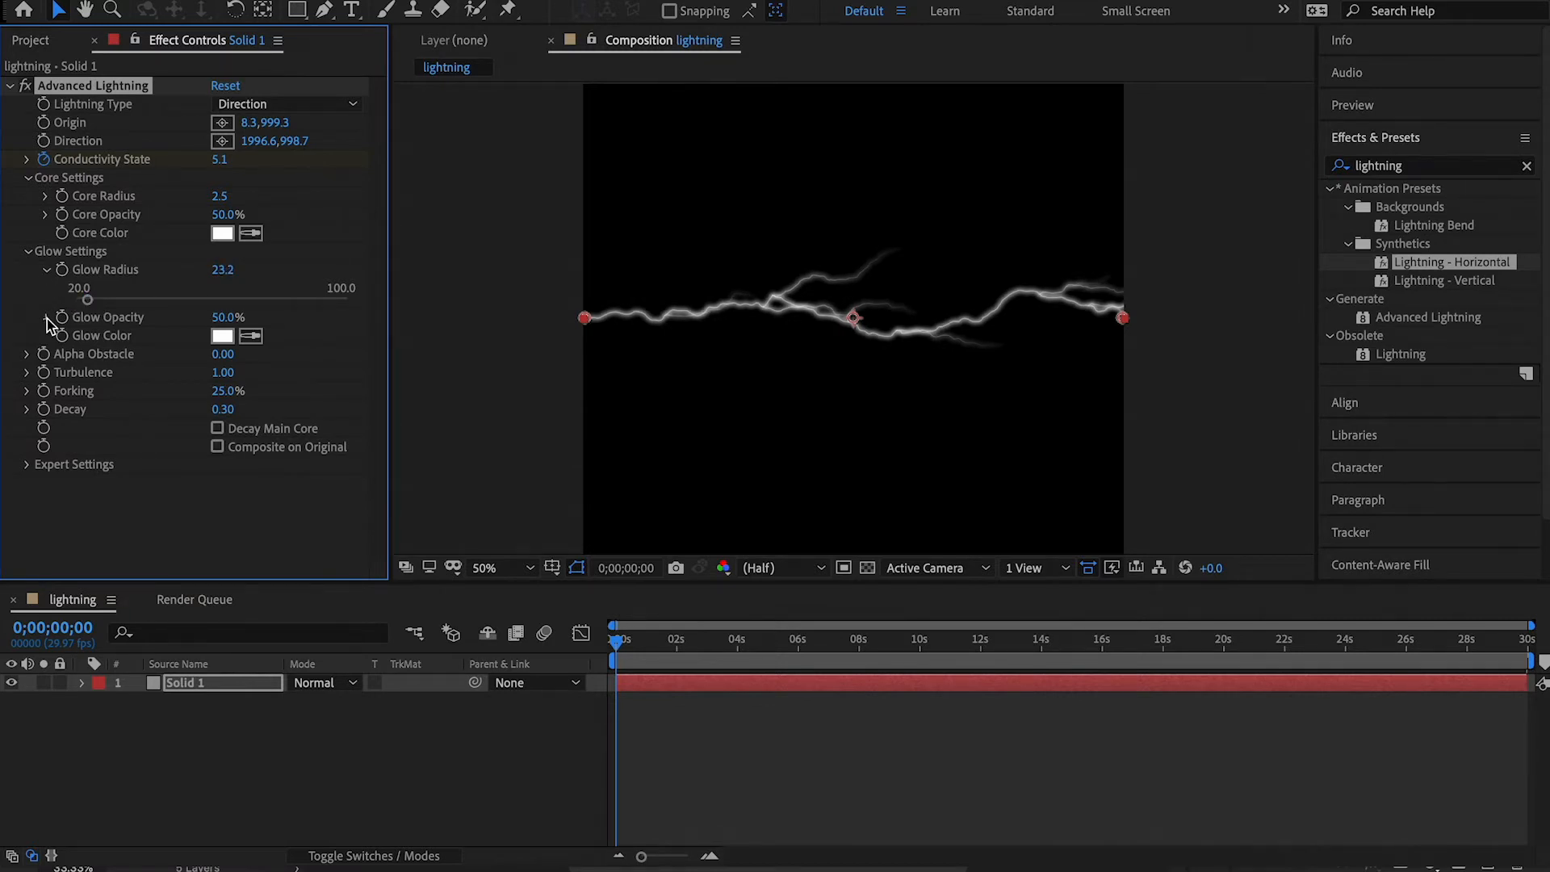
left_click(46, 317)
left_click_drag(210, 346, 173, 345)
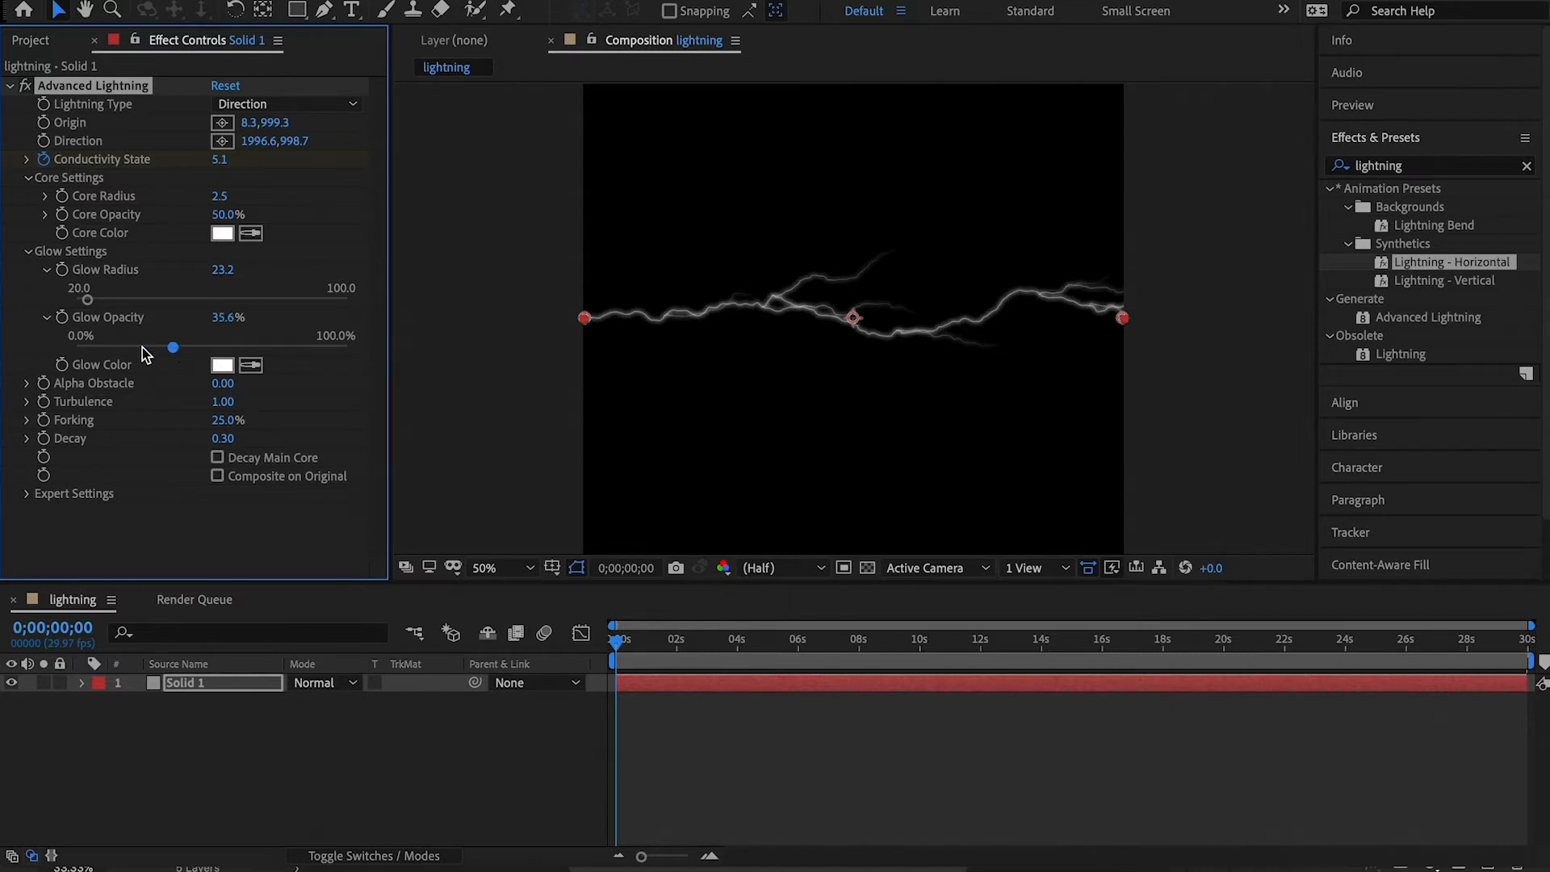
left_click(46, 318)
left_click(46, 270)
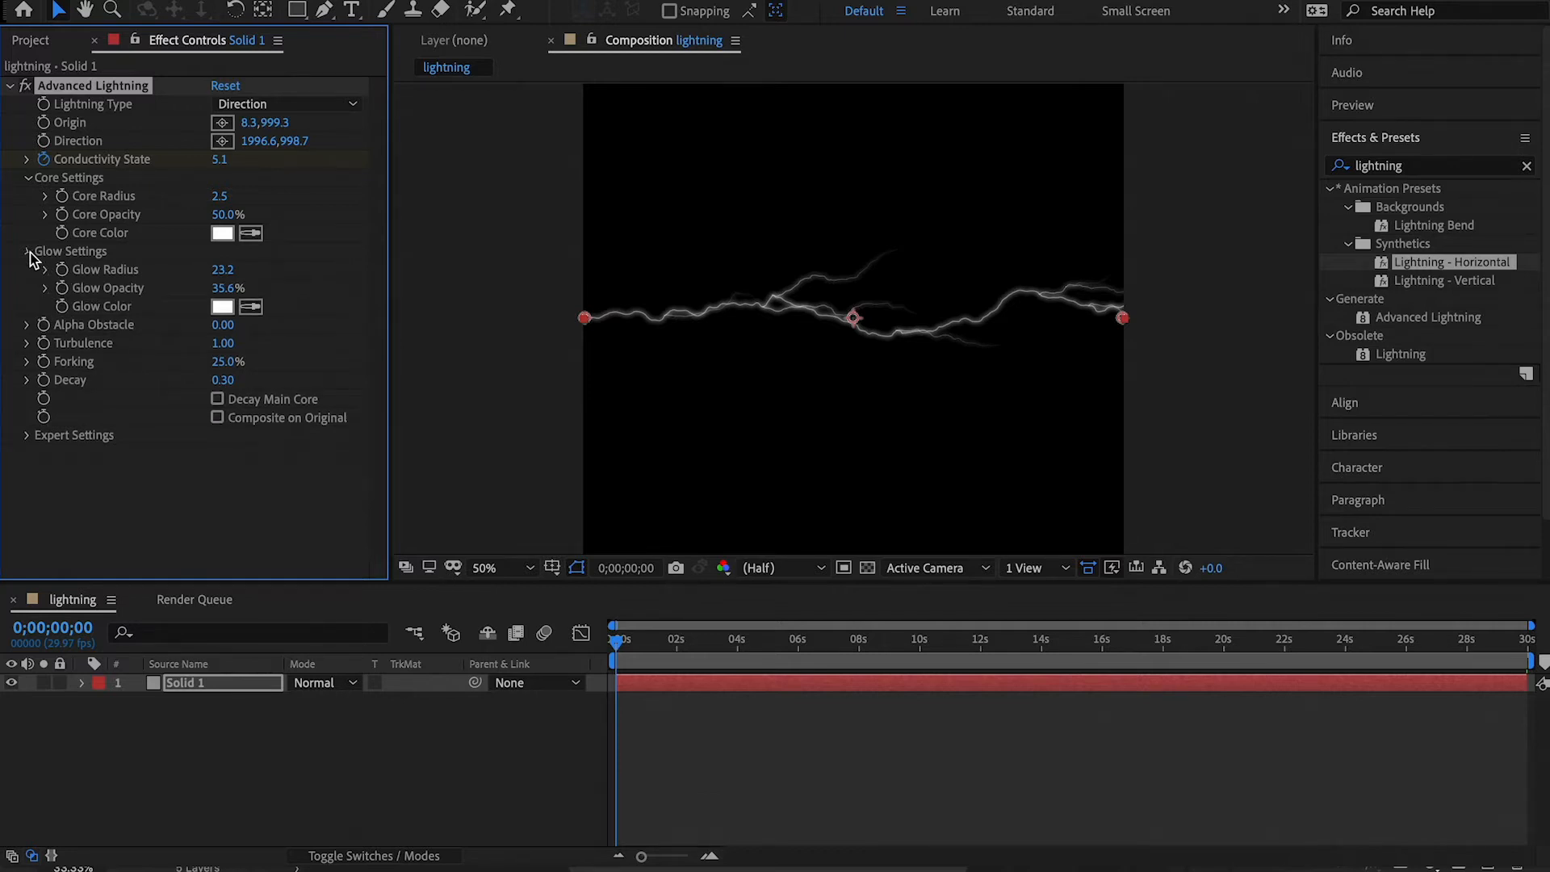
Set the lightning's Alpha Obstacle to 1.09 and its Turbulence to 1.04.
left_click(27, 251)
left_click(27, 287)
left_click_drag(252, 318, 267, 318)
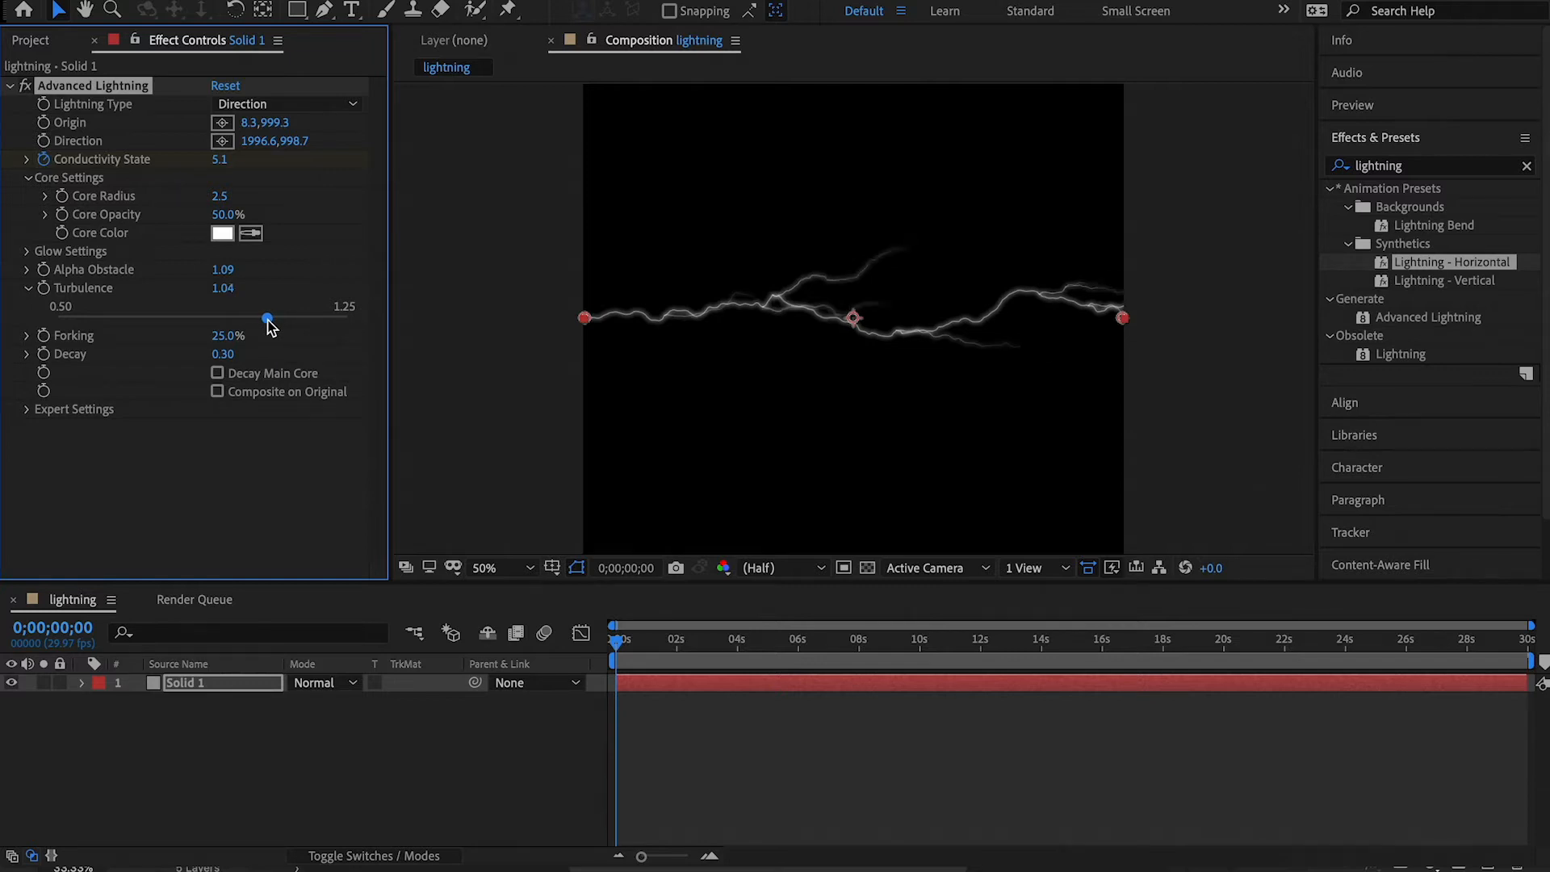
Set the lightning's Forking to 70.4% and its Decay to 0.31.
left_click(26, 334)
left_click_drag(136, 372, 265, 371)
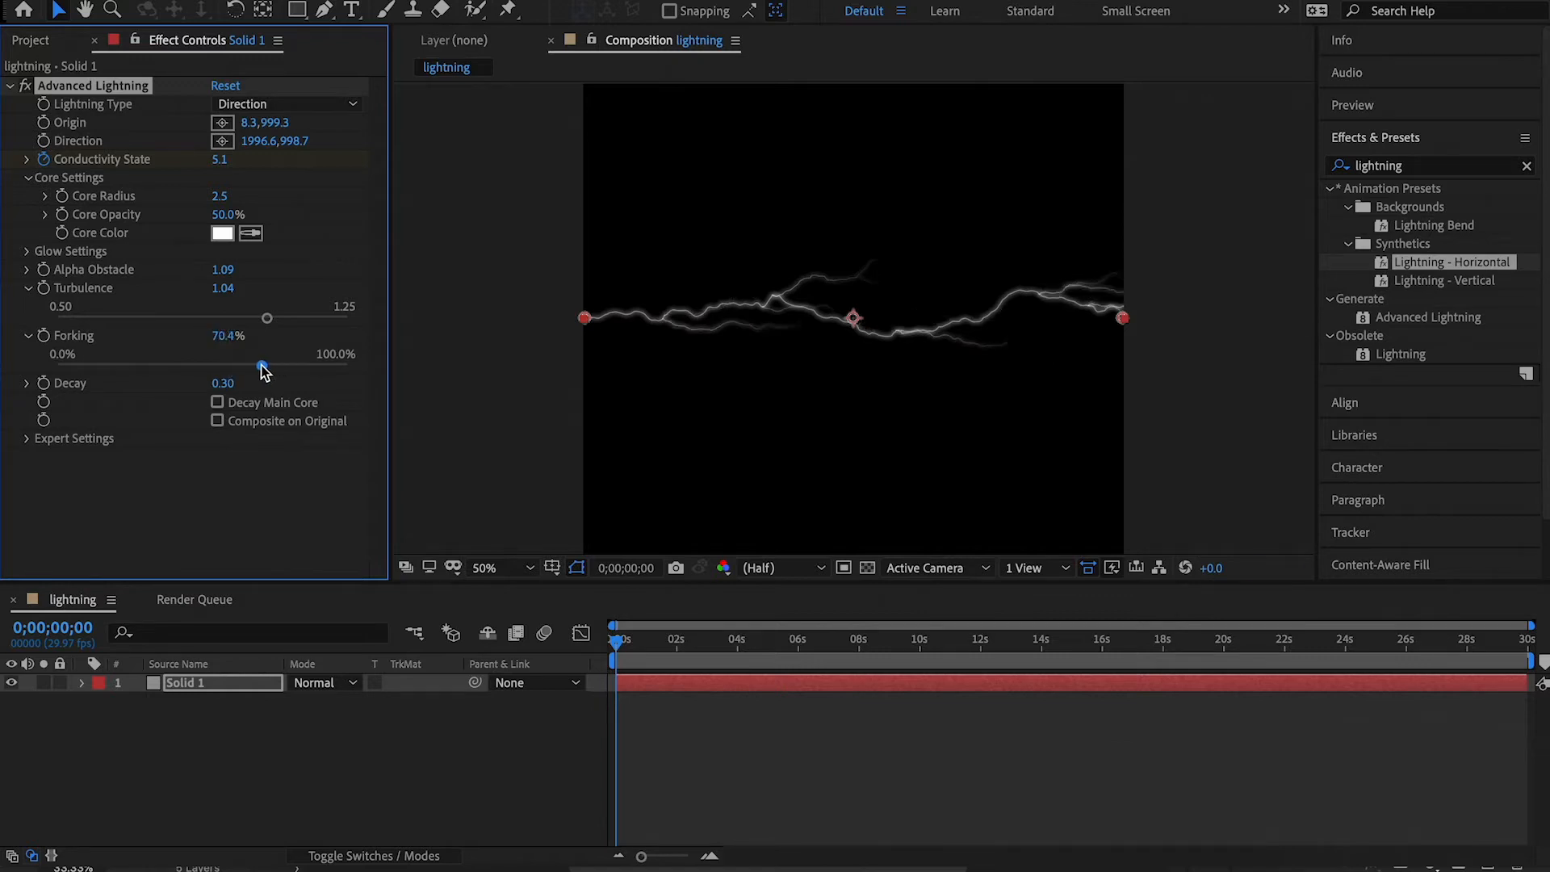
left_click(27, 384)
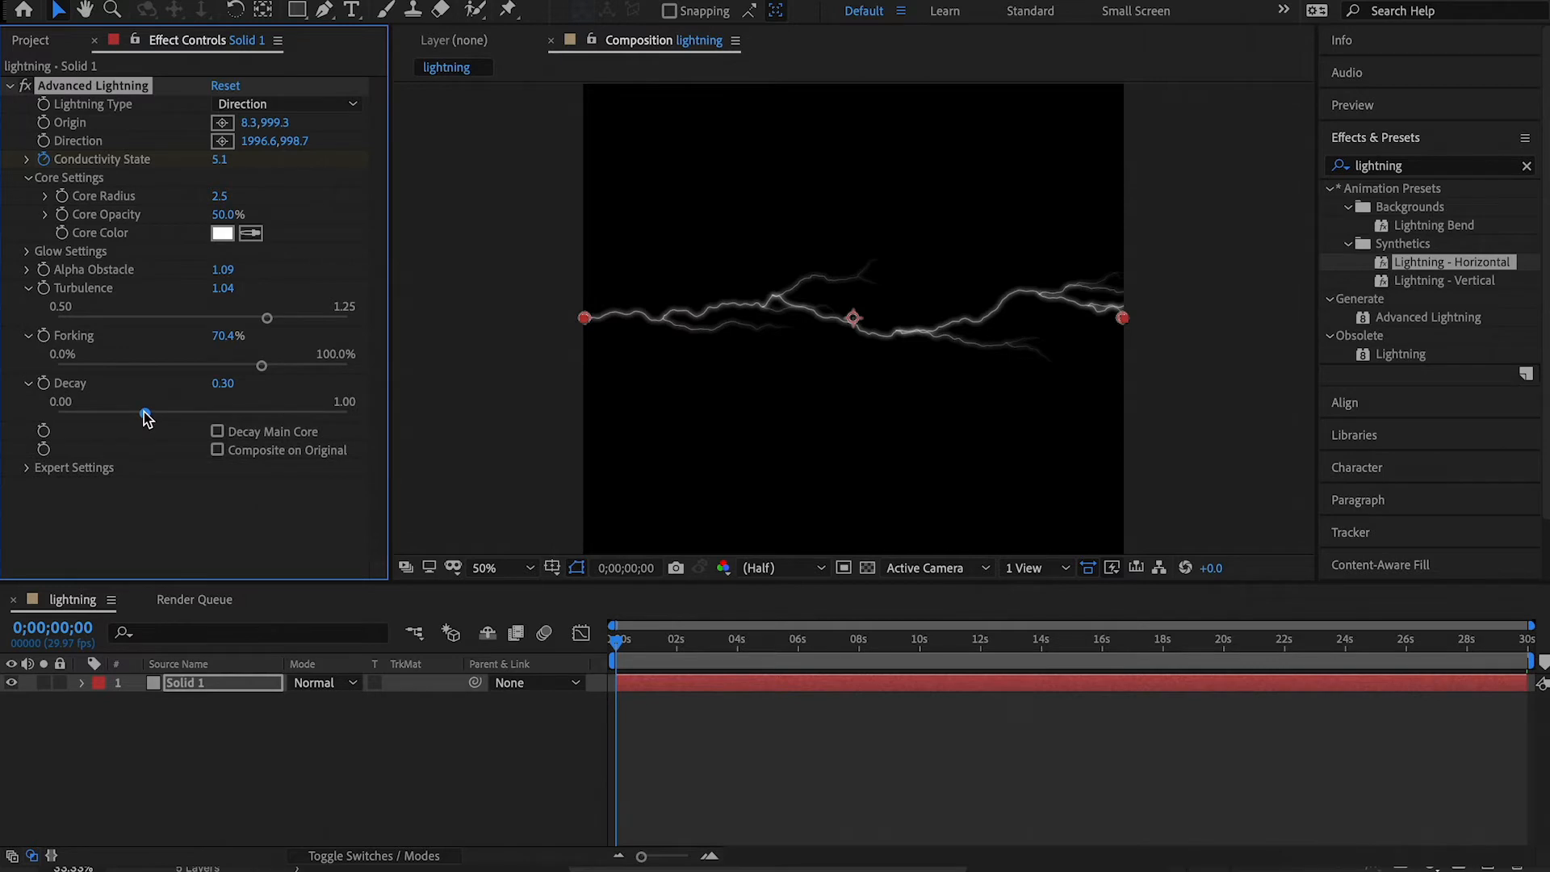
mouse_move(153, 413)
left_mouse_down()
mouse_move(265, 414)
mouse_move(148, 412)
left_mouse_up()
Try adjusting the Complexity in the lightning's expert settings.
left_click(27, 468)
scroll(232, 479, "down", 1)
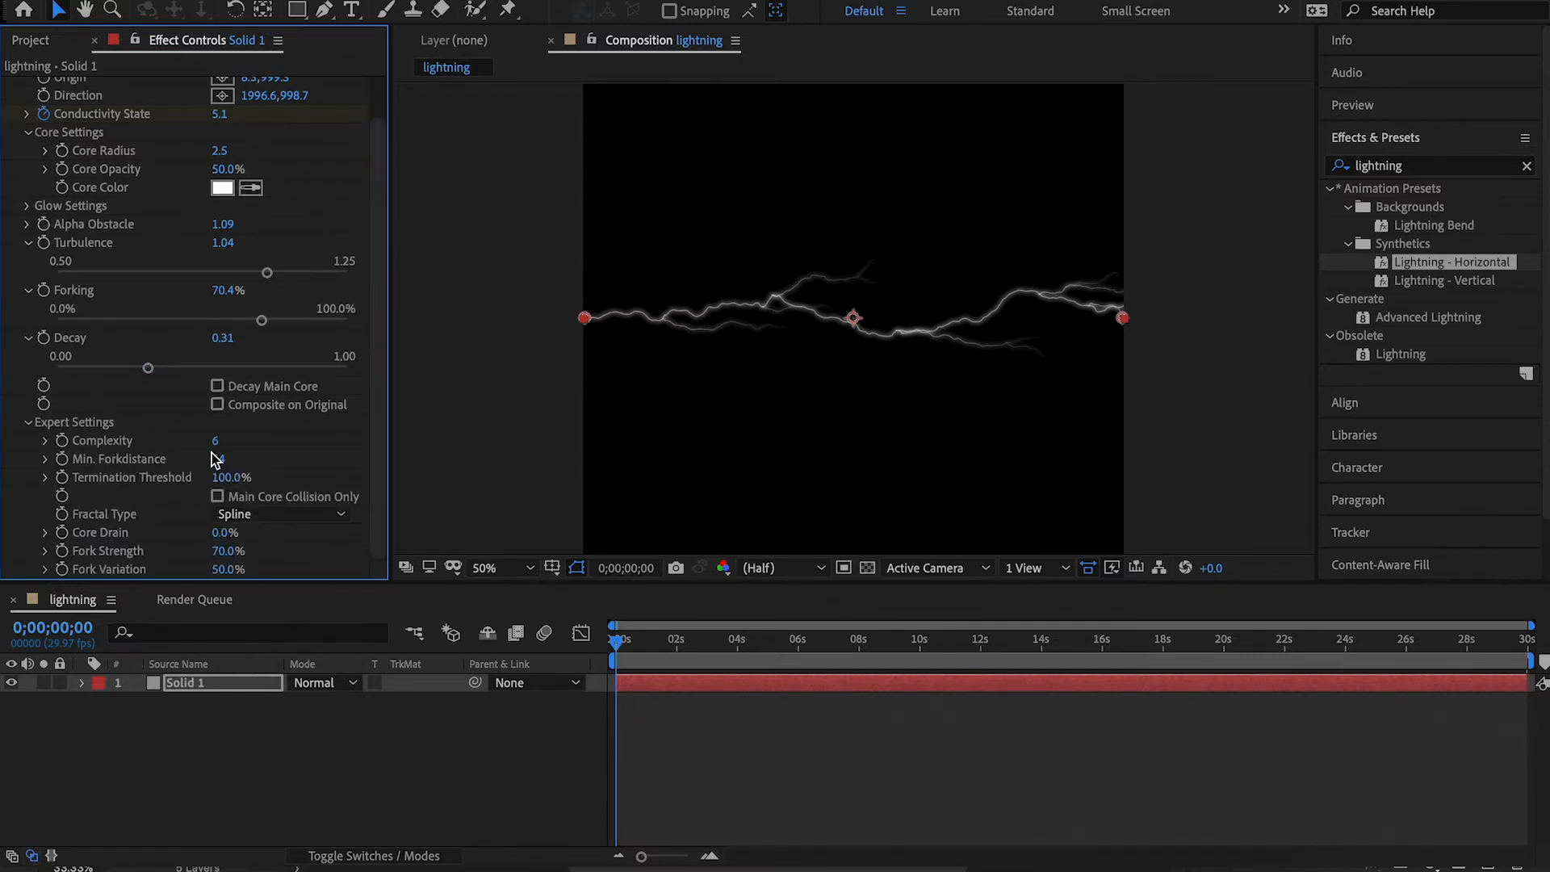
left_click(44, 441)
mouse_move(268, 473)
left_mouse_down()
mouse_move(317, 479)
mouse_move(277, 484)
left_mouse_up()
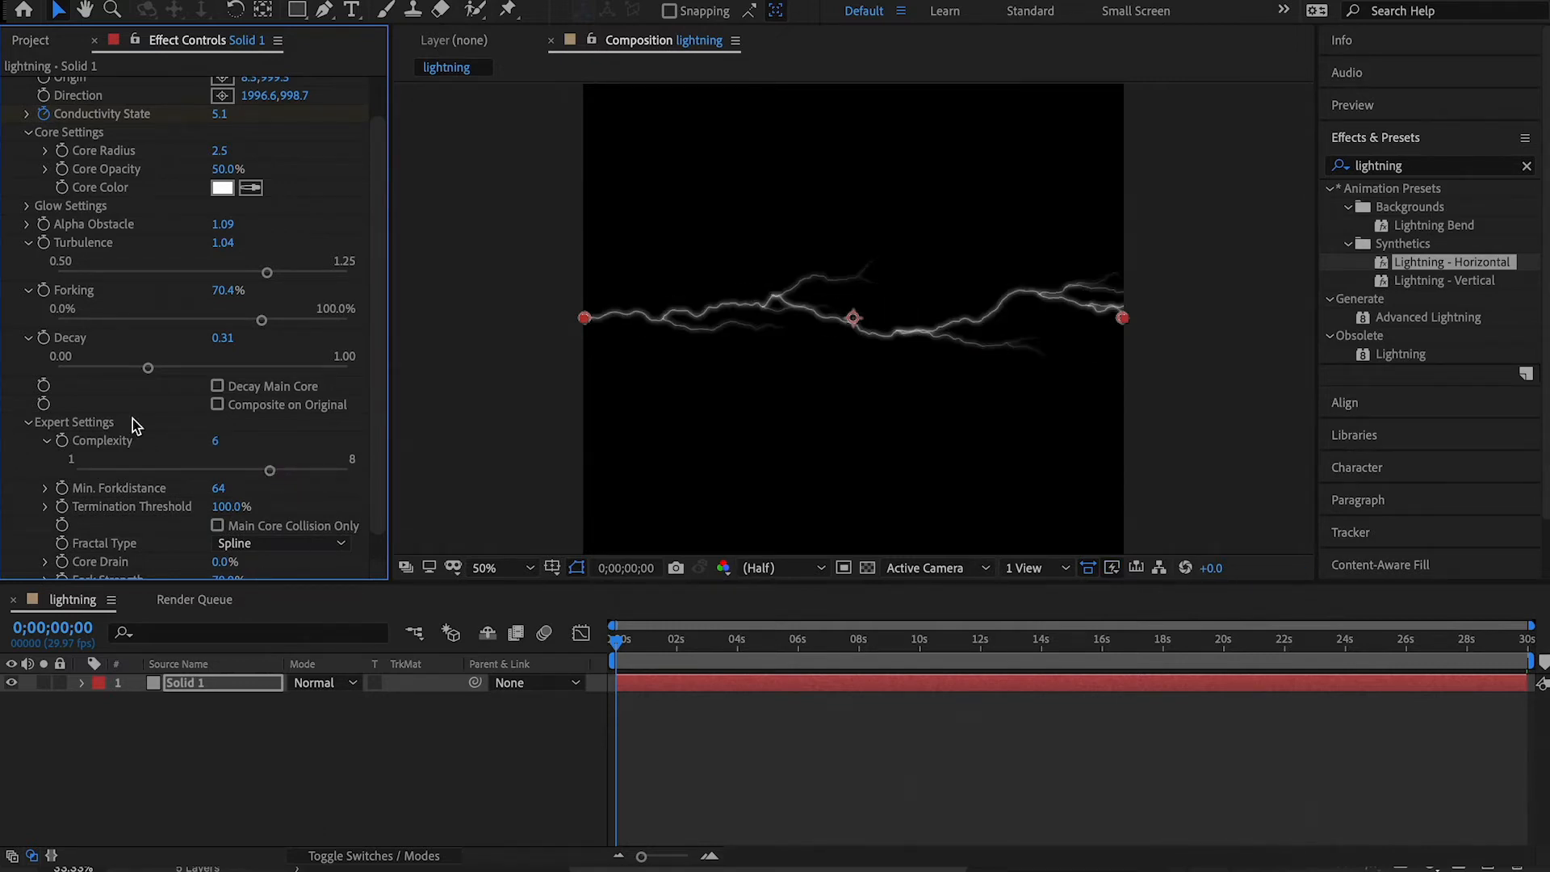
scroll(105, 502, "down", 1)
scroll(104, 502, "down", 1)
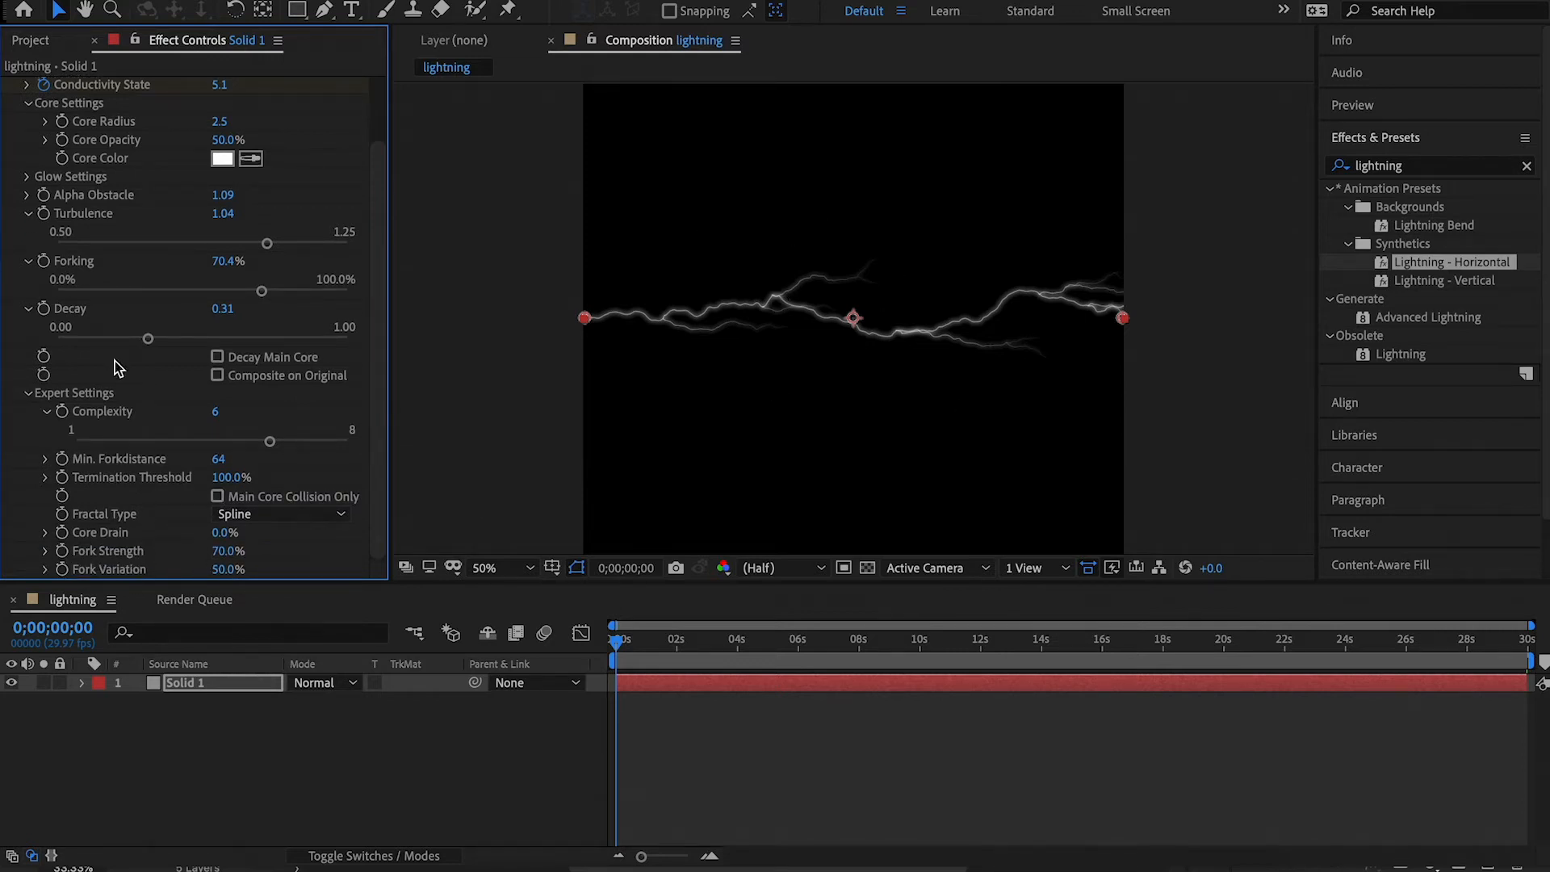
left_click(48, 412)
left_click(28, 422)
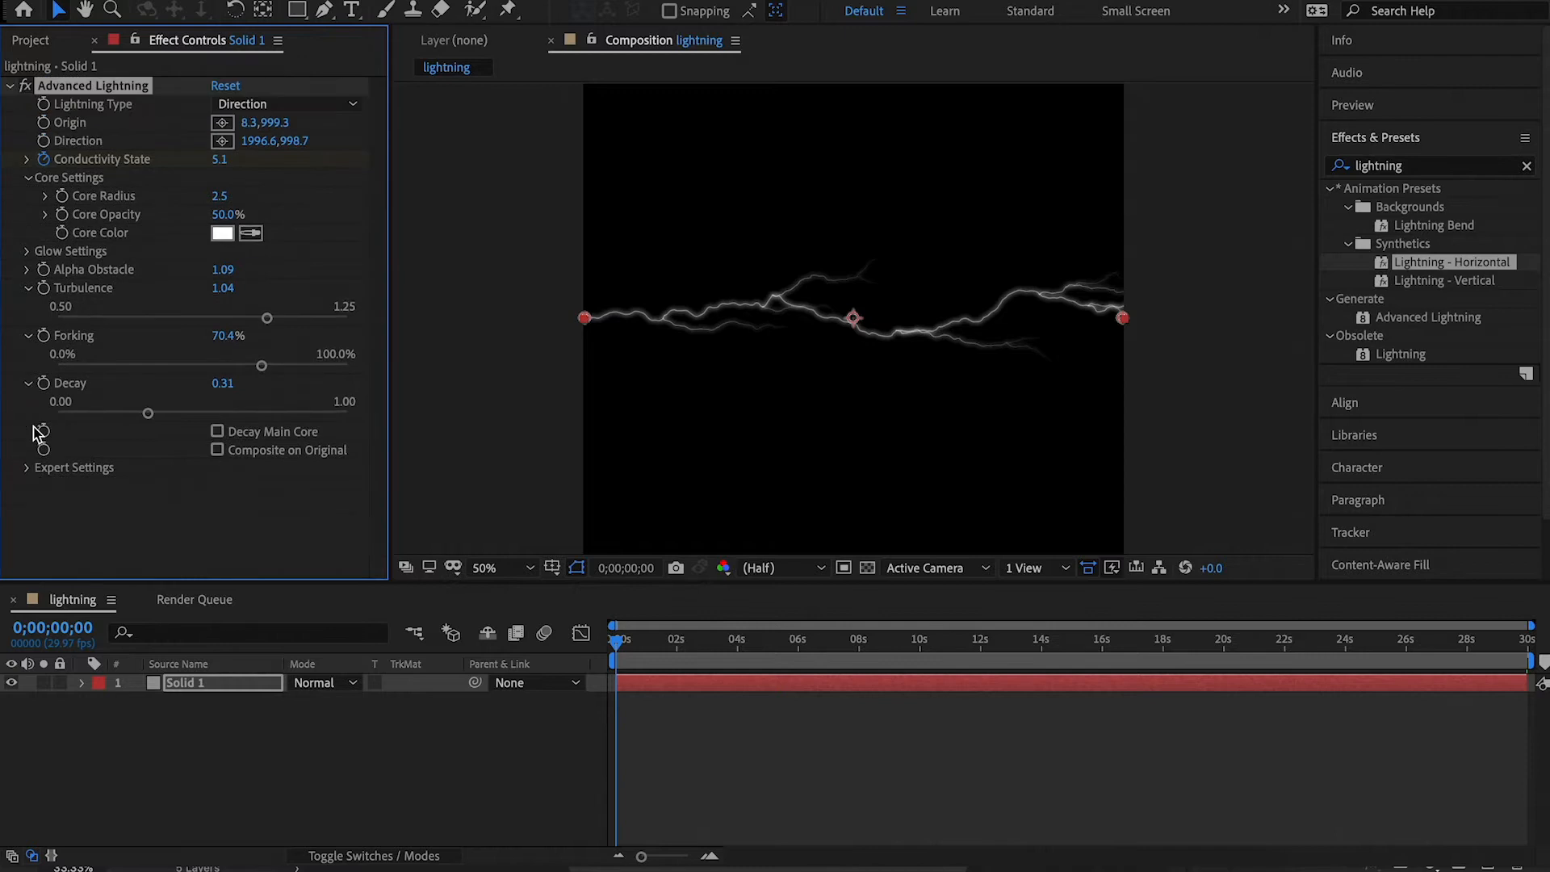
left_click(27, 289)
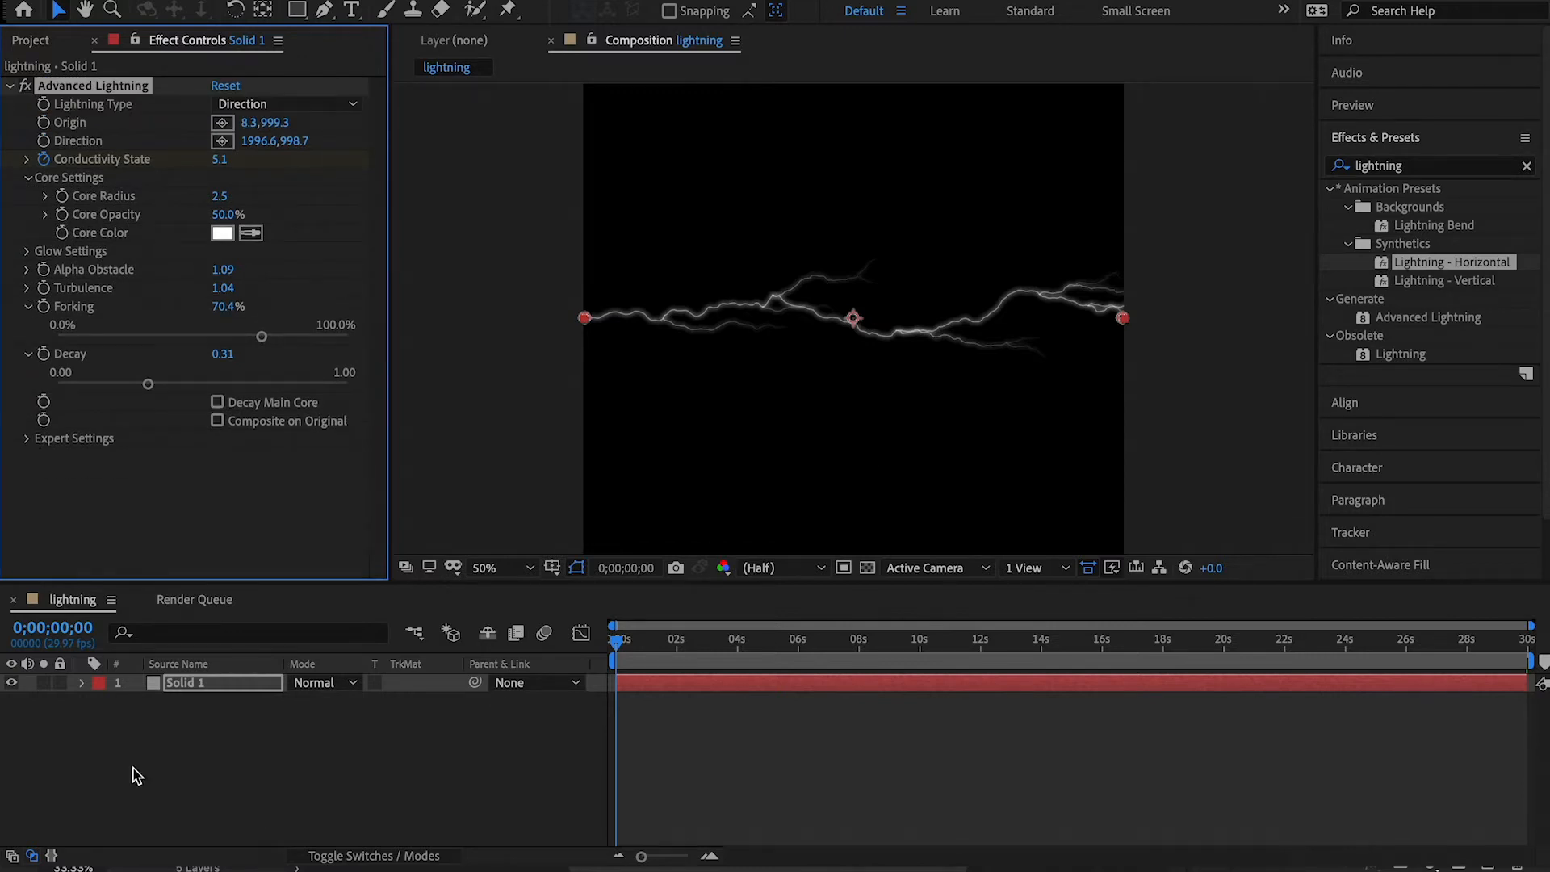
Duplicate the lightning solid, shift the copy about one second earlier in time, and duplicate that shifted copy.
left_click(200, 684)
key("ctrl+d")
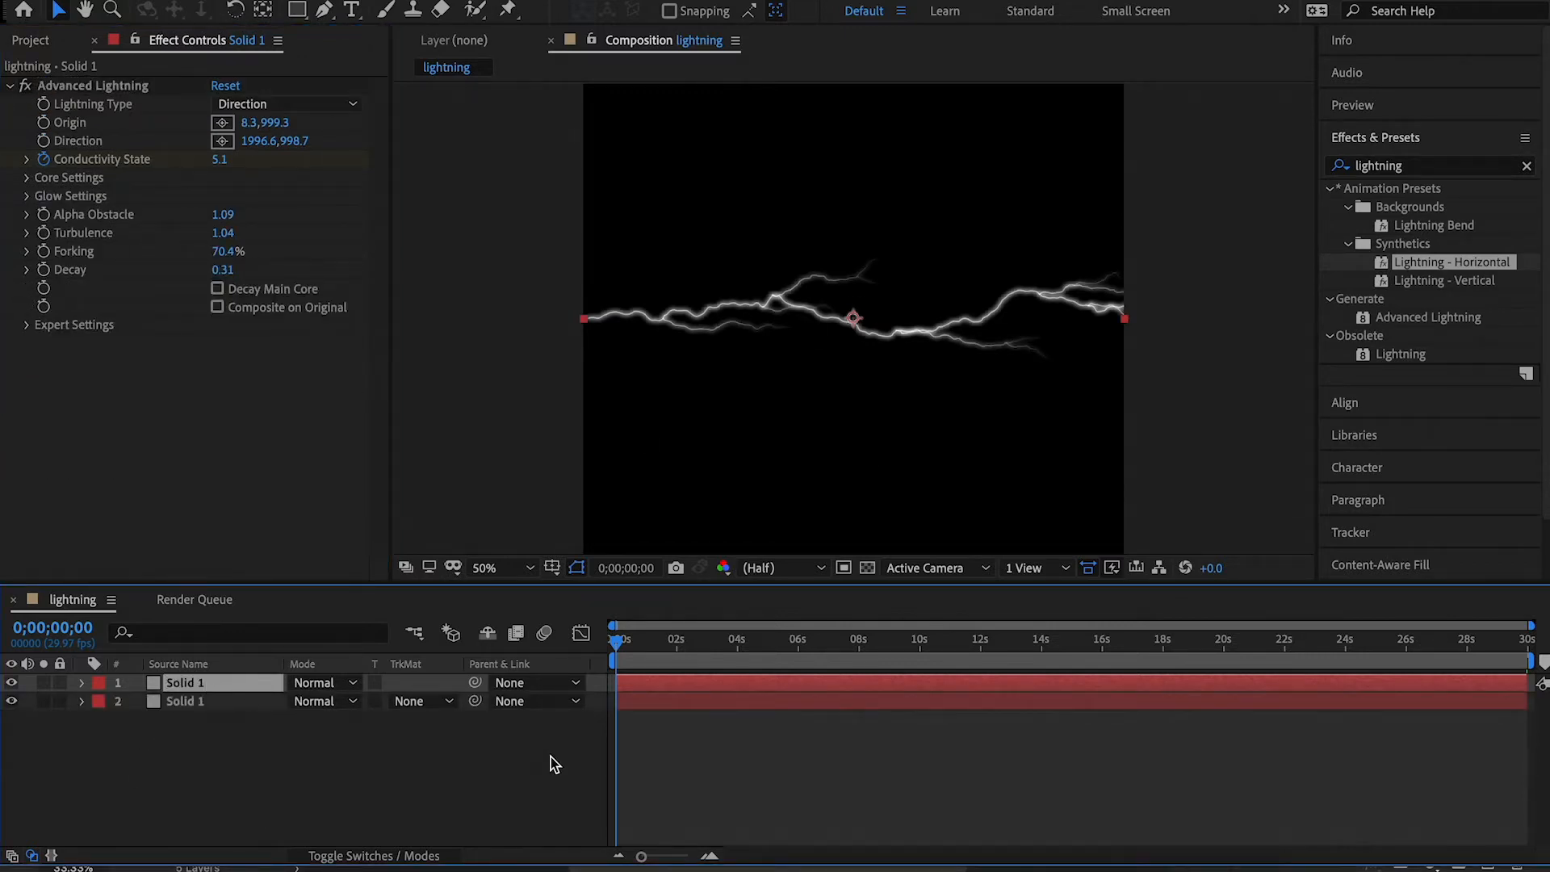
left_click_drag(696, 680, 668, 680)
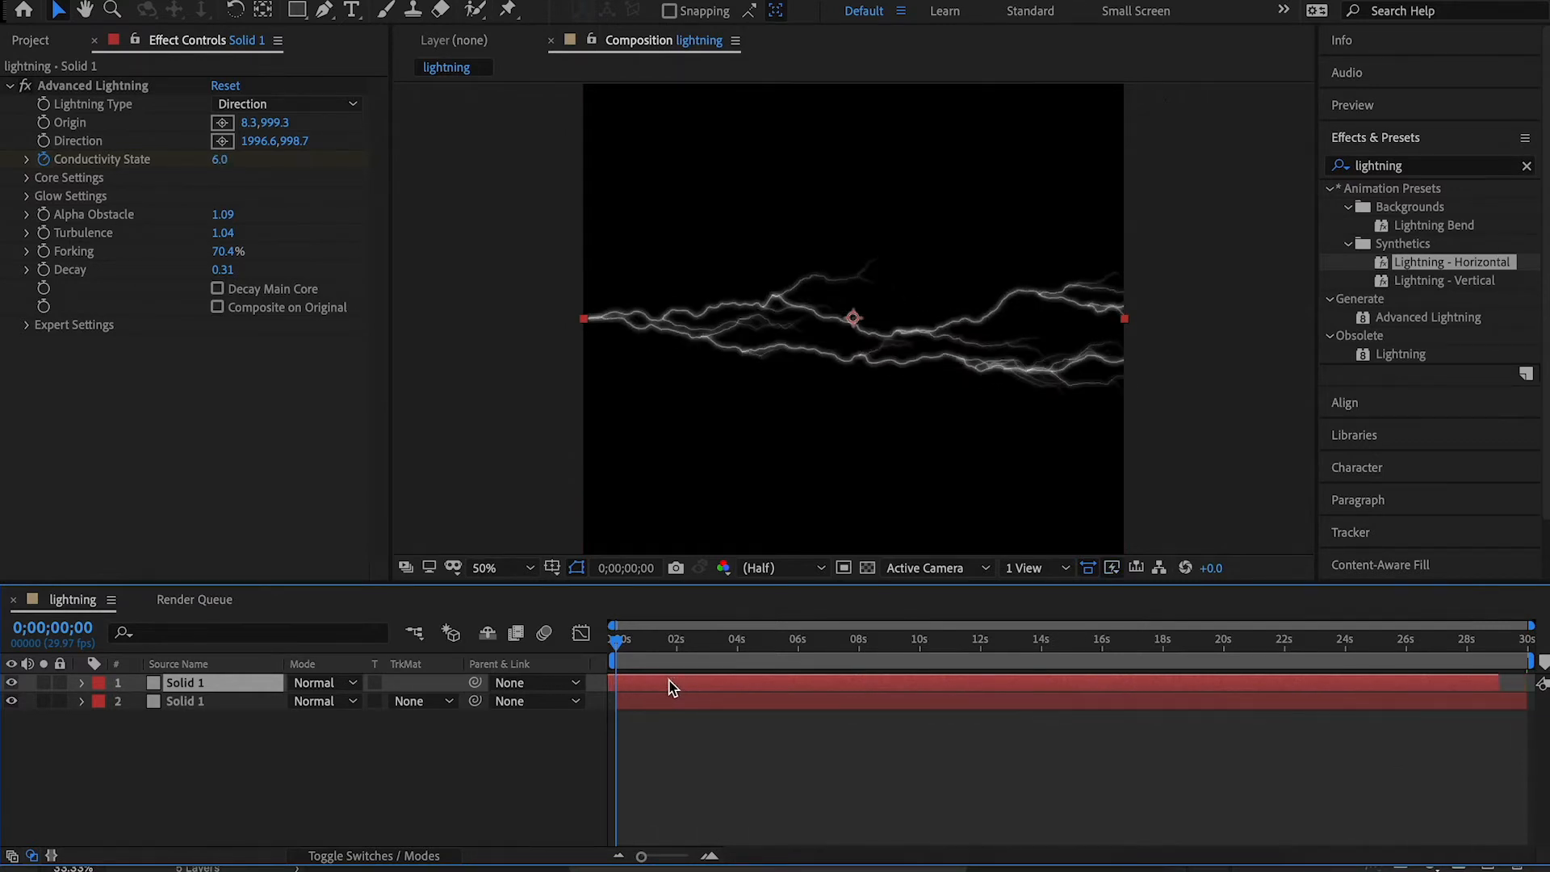
key("ctrl+d")
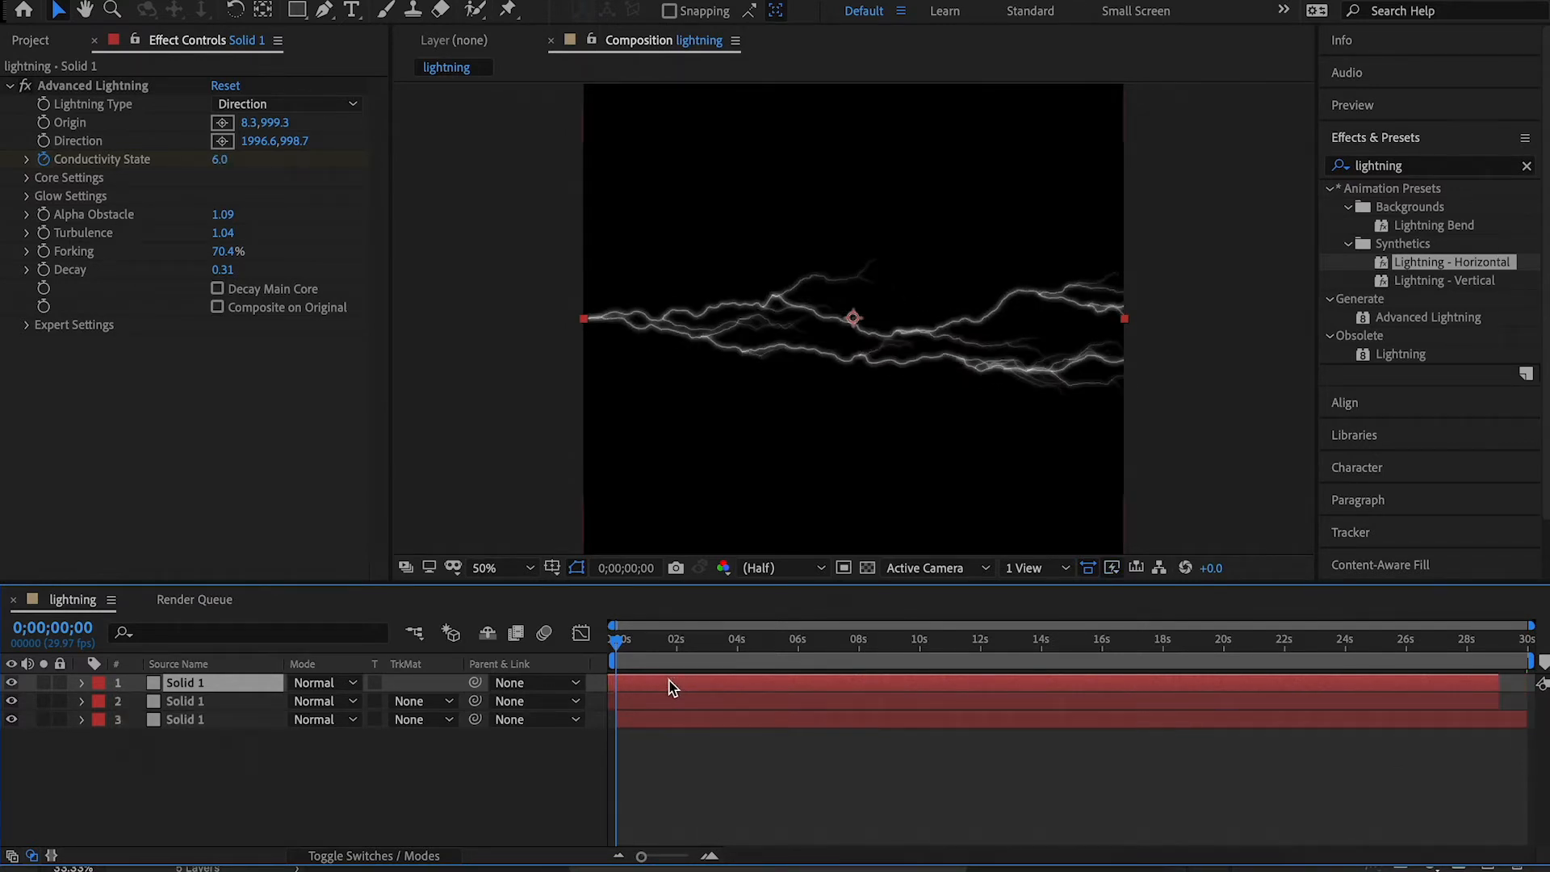
Hide the two lower lightning solids and shift the top copy slightly earlier in time to get a different bolt shape.
left_click(12, 720)
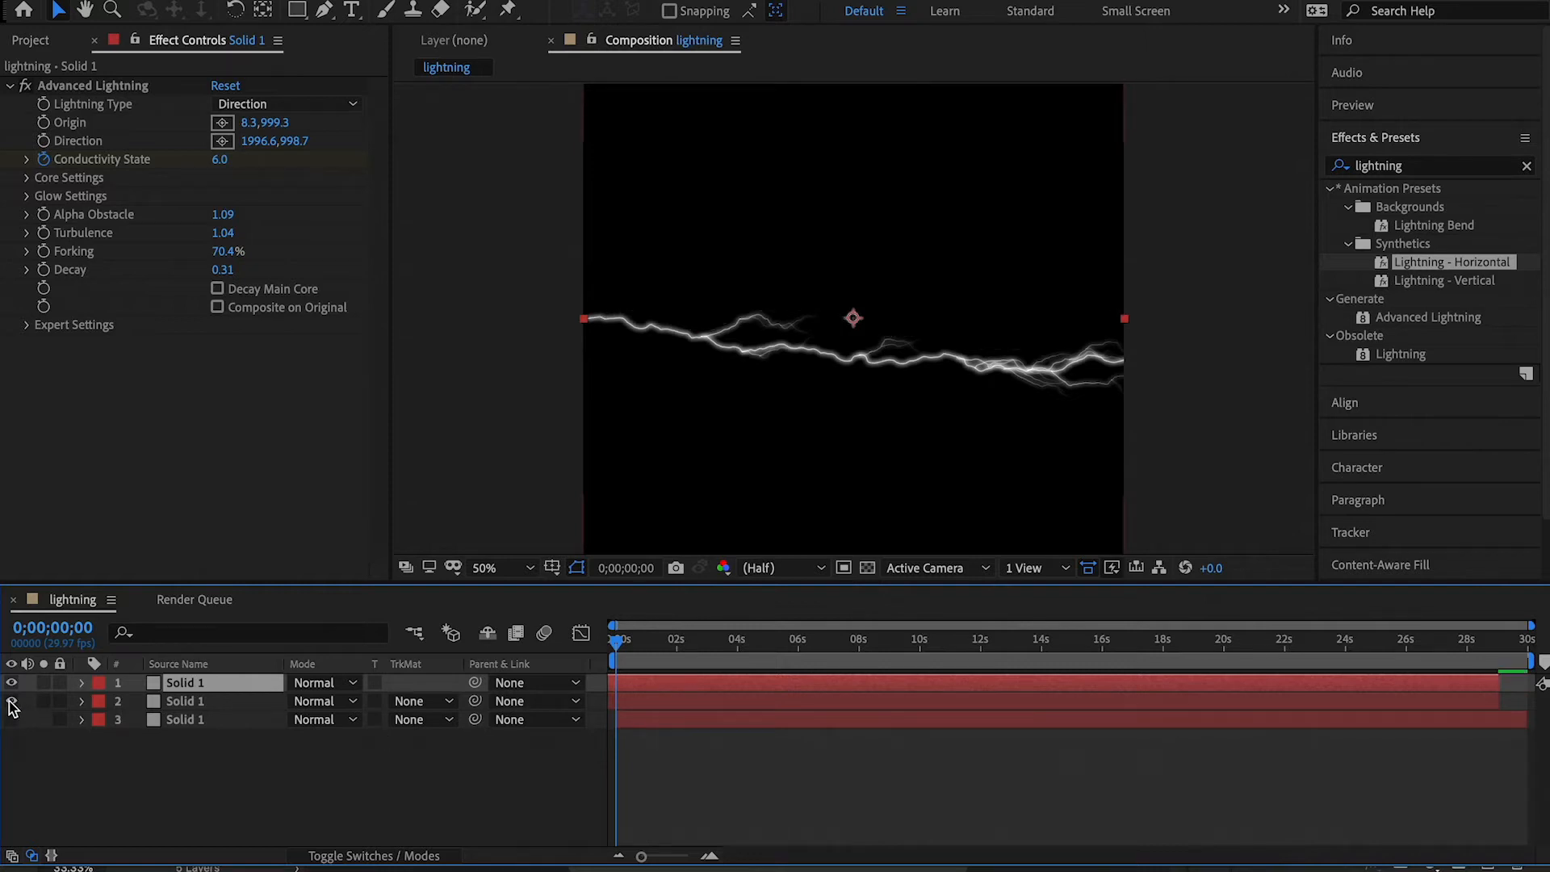
left_click(11, 701)
left_click_drag(797, 686, 757, 684)
left_click_drag(767, 681, 781, 679)
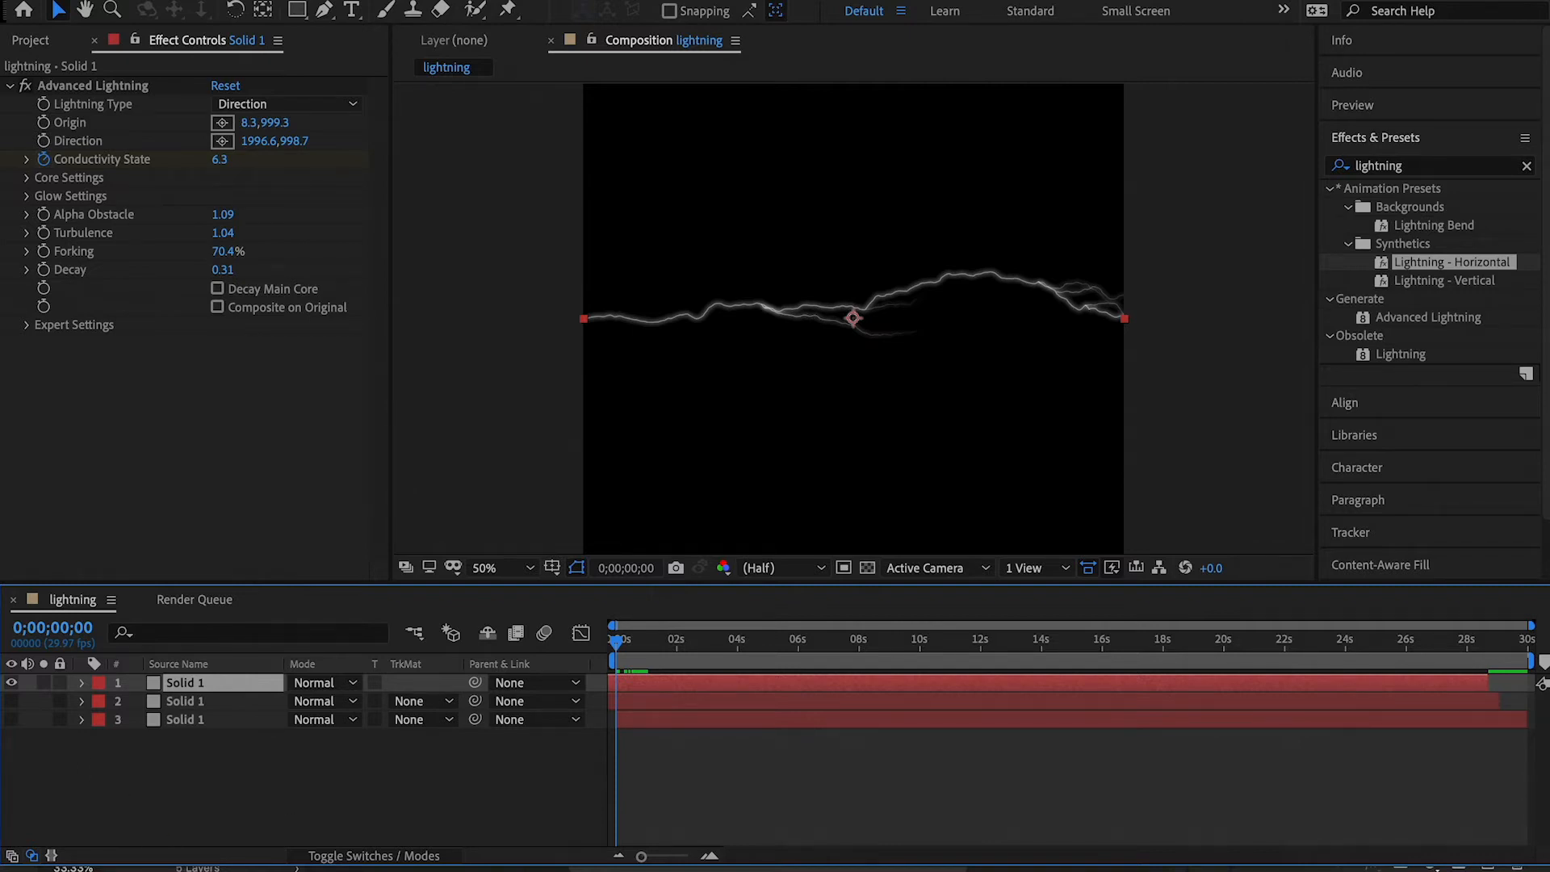
Save the current frame as Photoshop layers to the Desktop under the name lightning.psd.
left_click(297, 0)
mouse_move(327, 216)
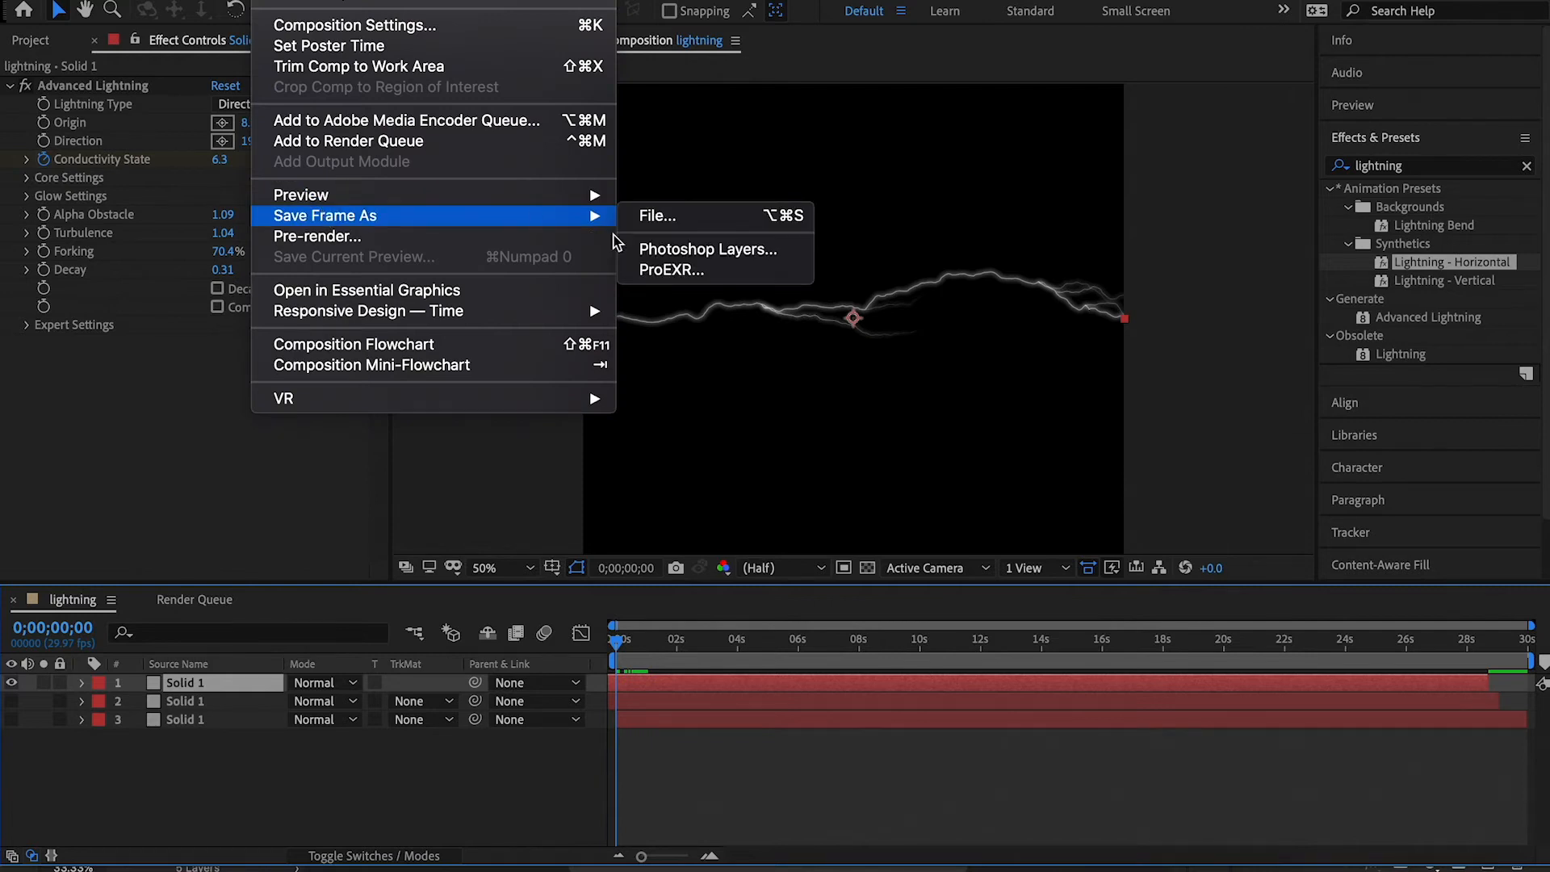
left_click(670, 247)
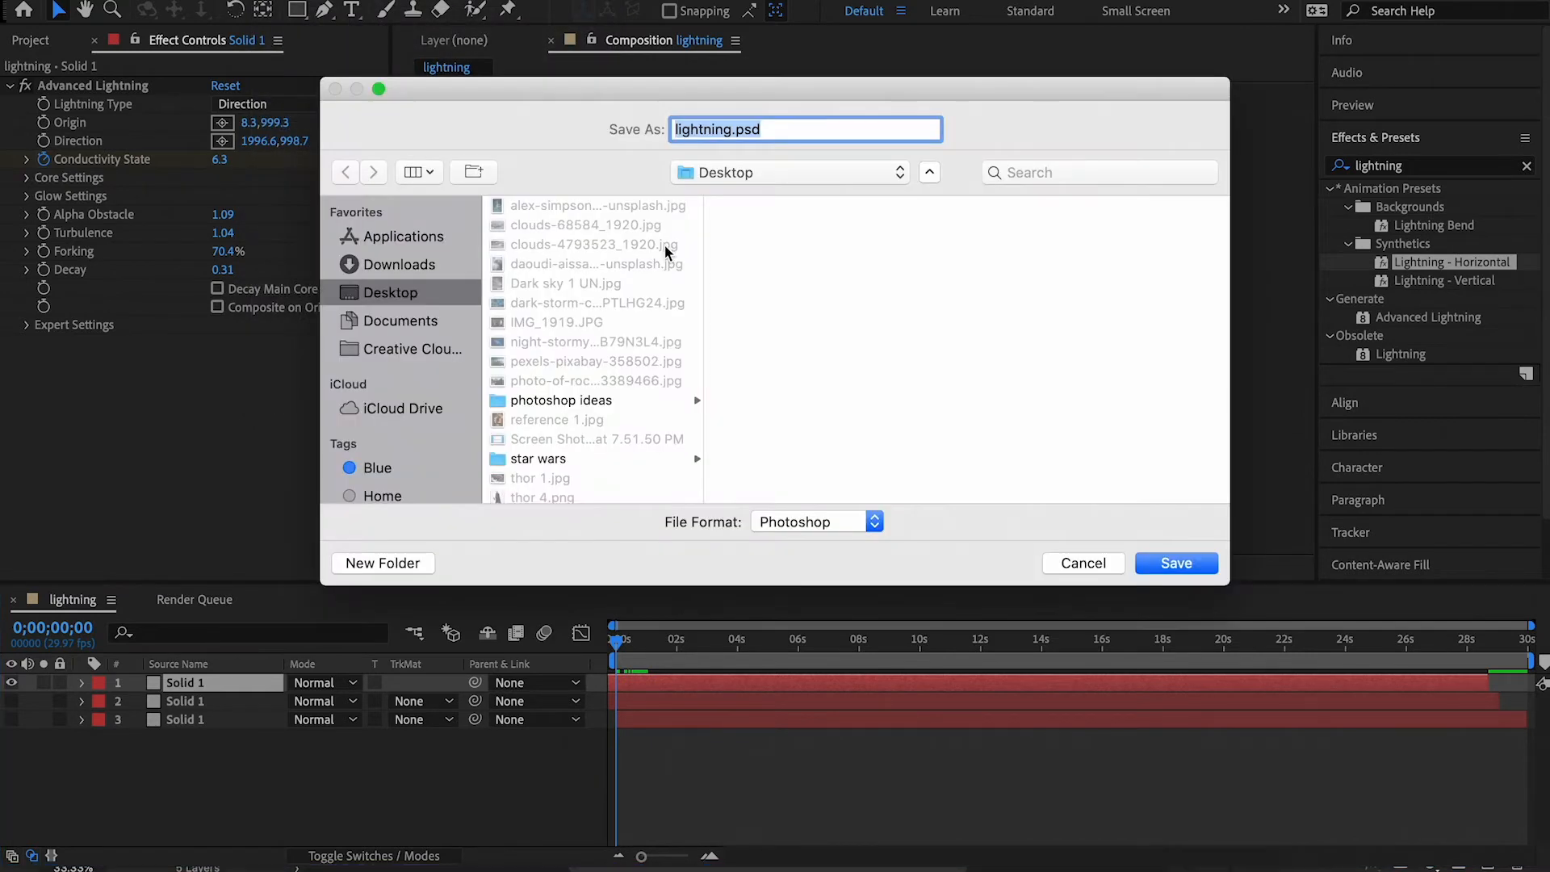
left_click(1176, 564)
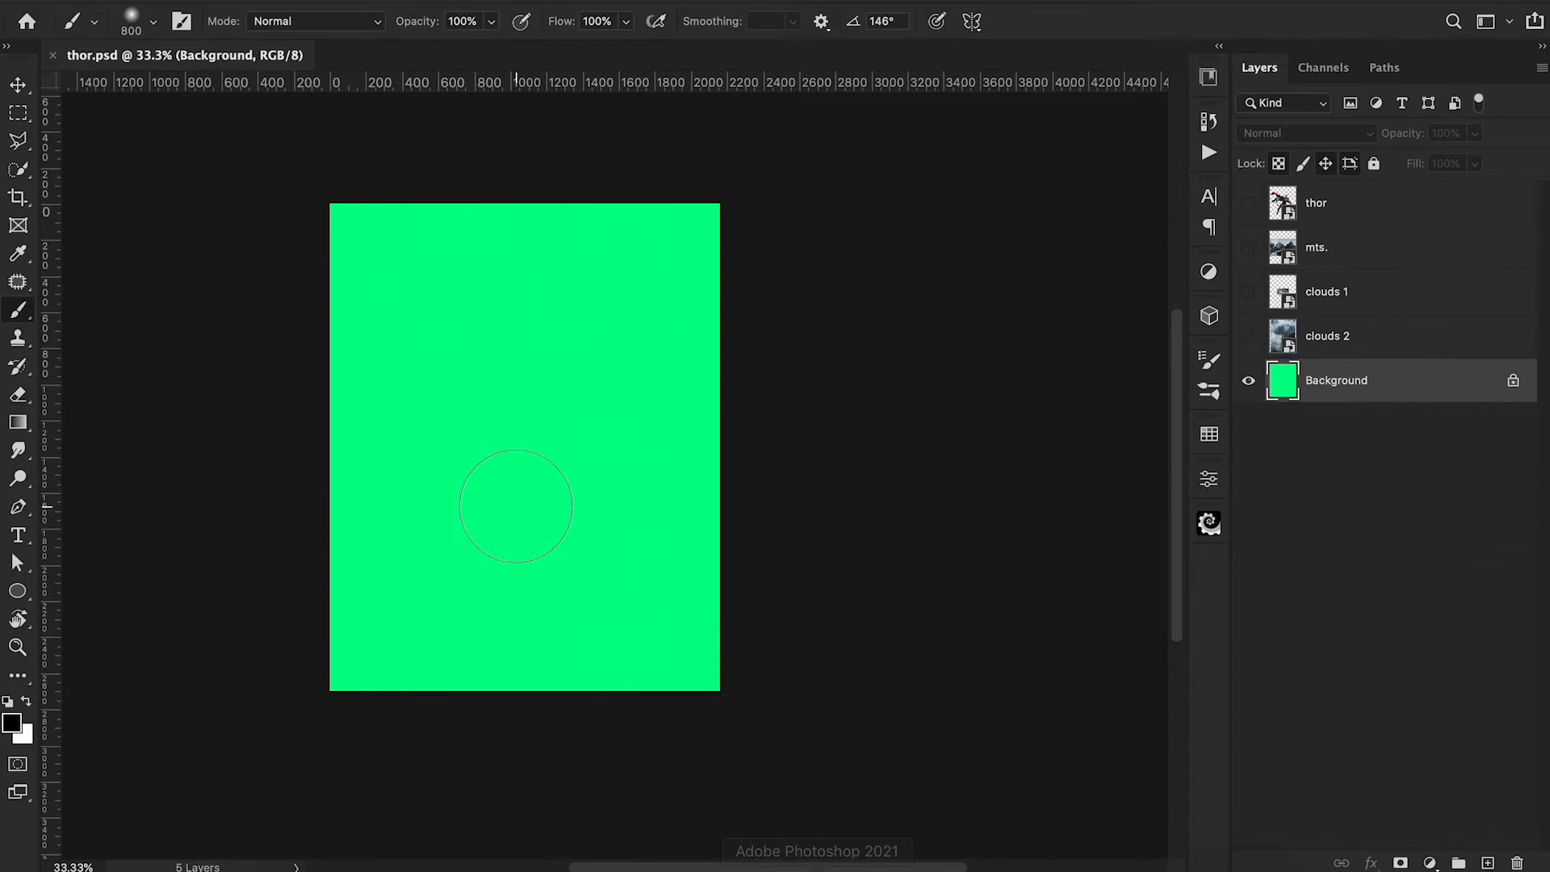
Switch to Photoshop and open the lightning.PSD file from the Desktop.
left_click(164, 0)
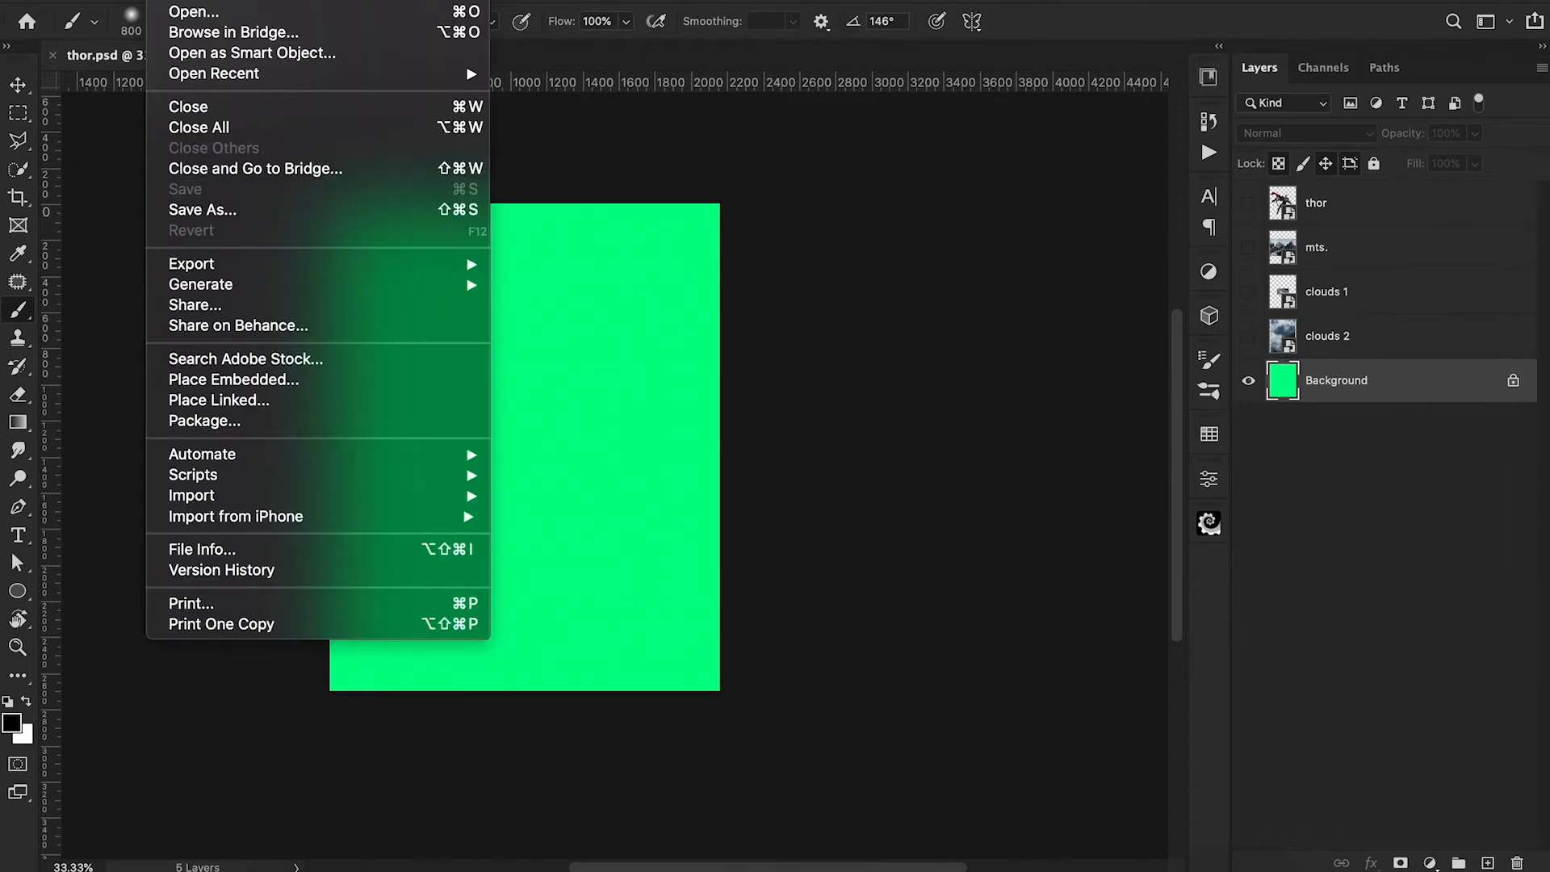
left_click(188, 9)
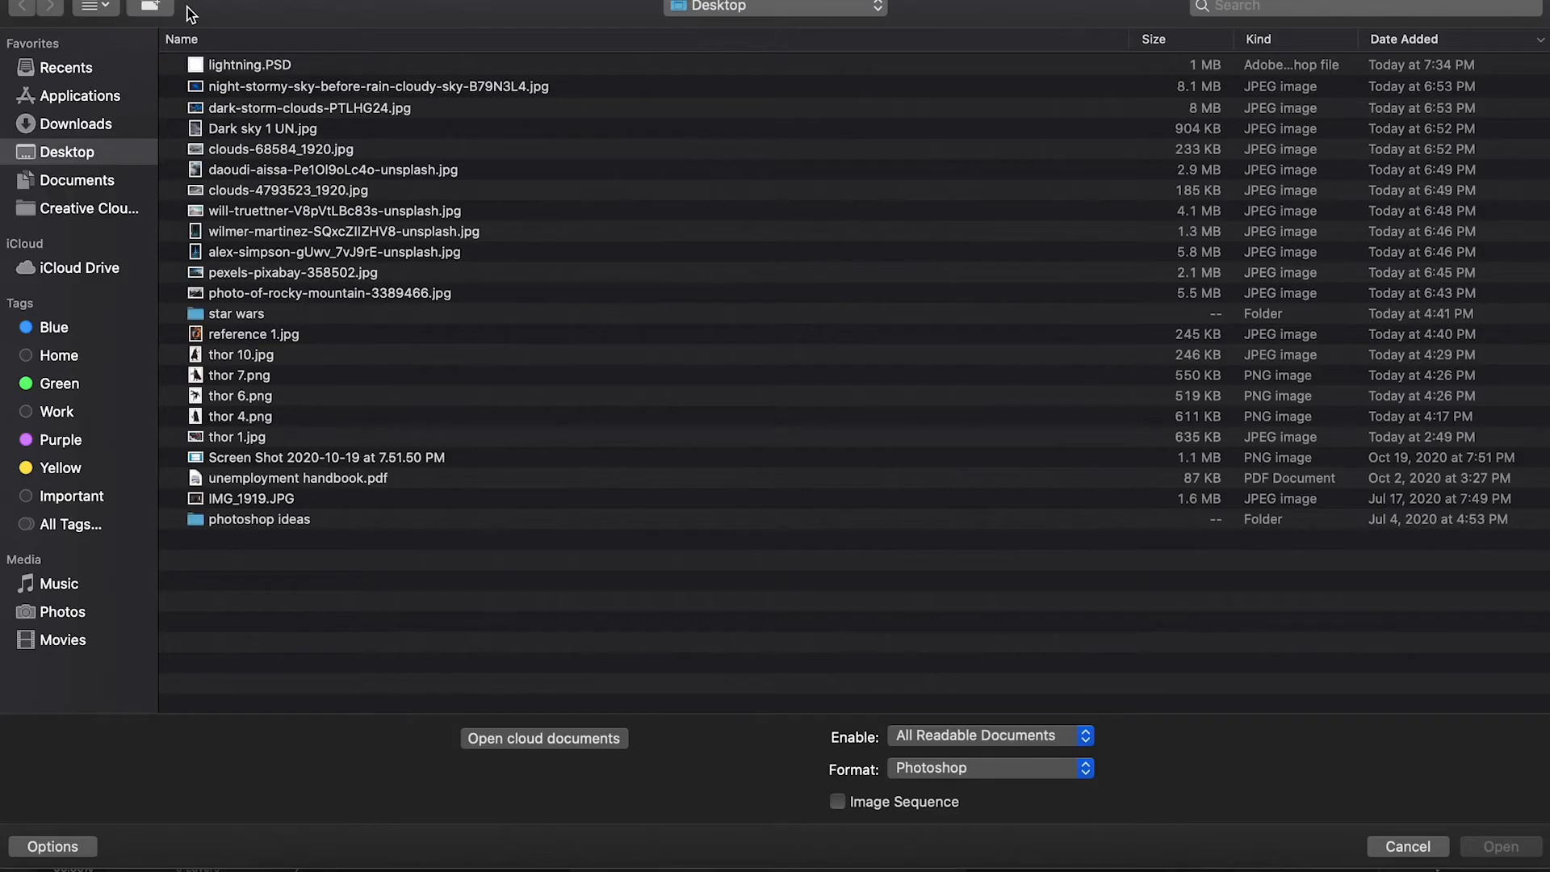
double_click(242, 64)
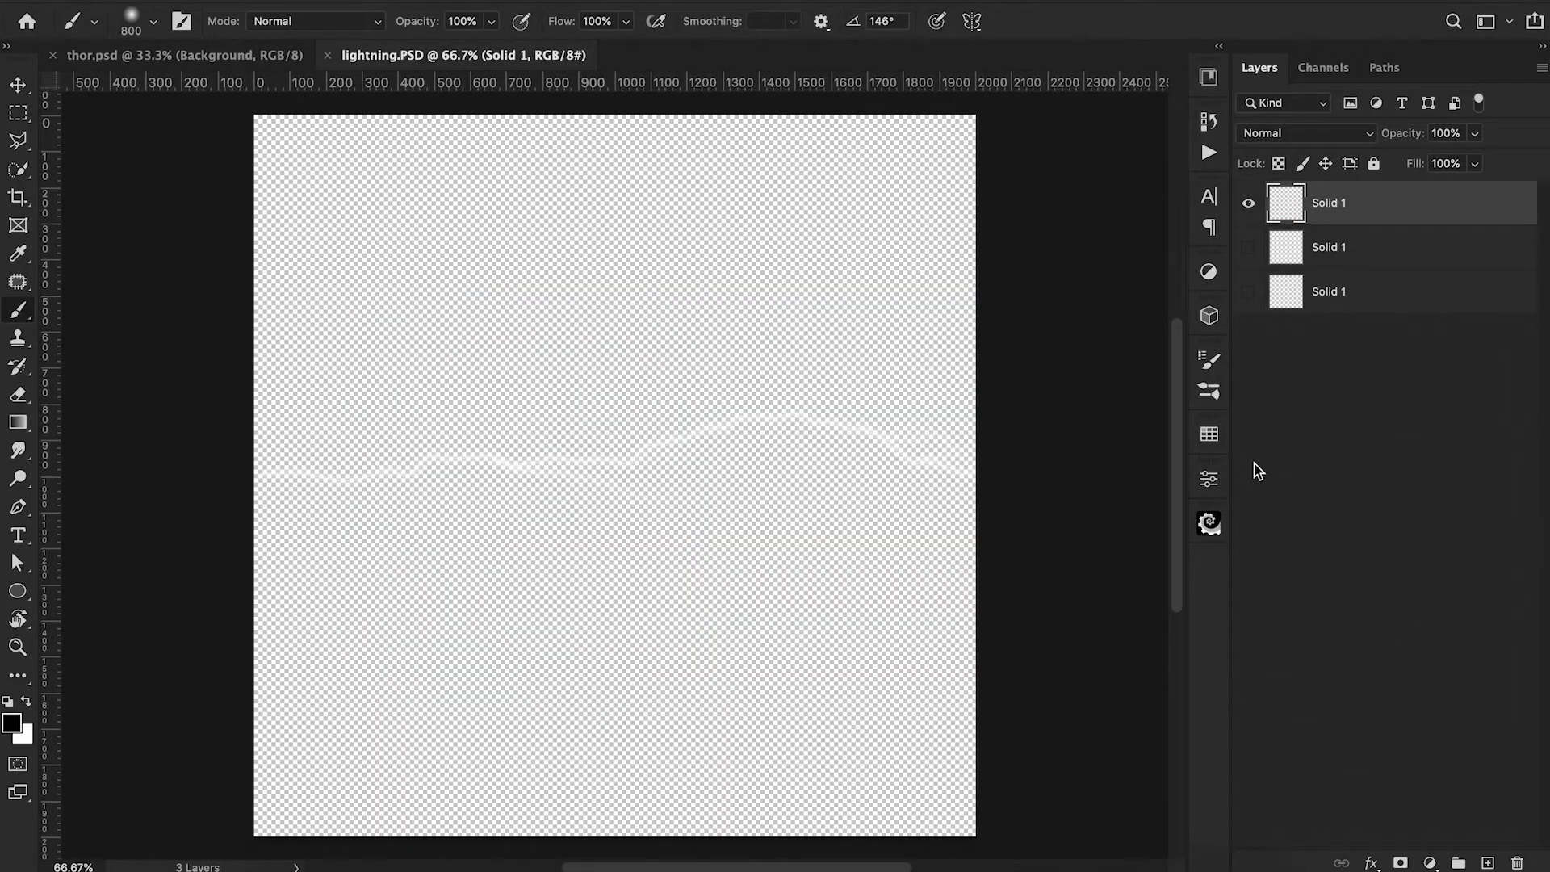
Add a new layer beneath the three Solid 1 lightning layers and fill it with black.
left_click(1391, 295)
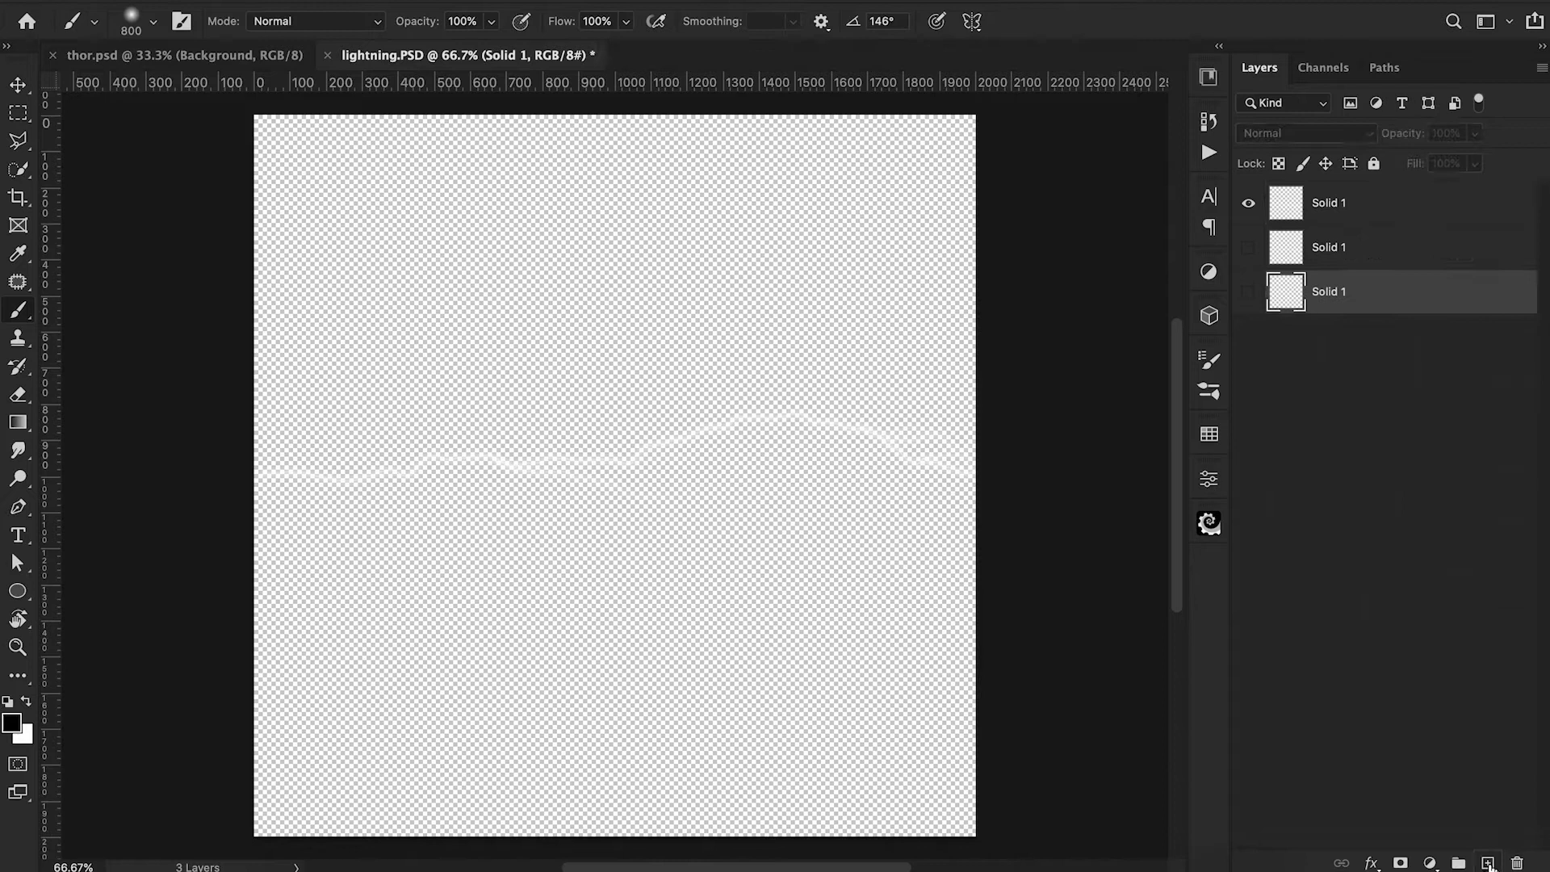
left_click(1487, 863)
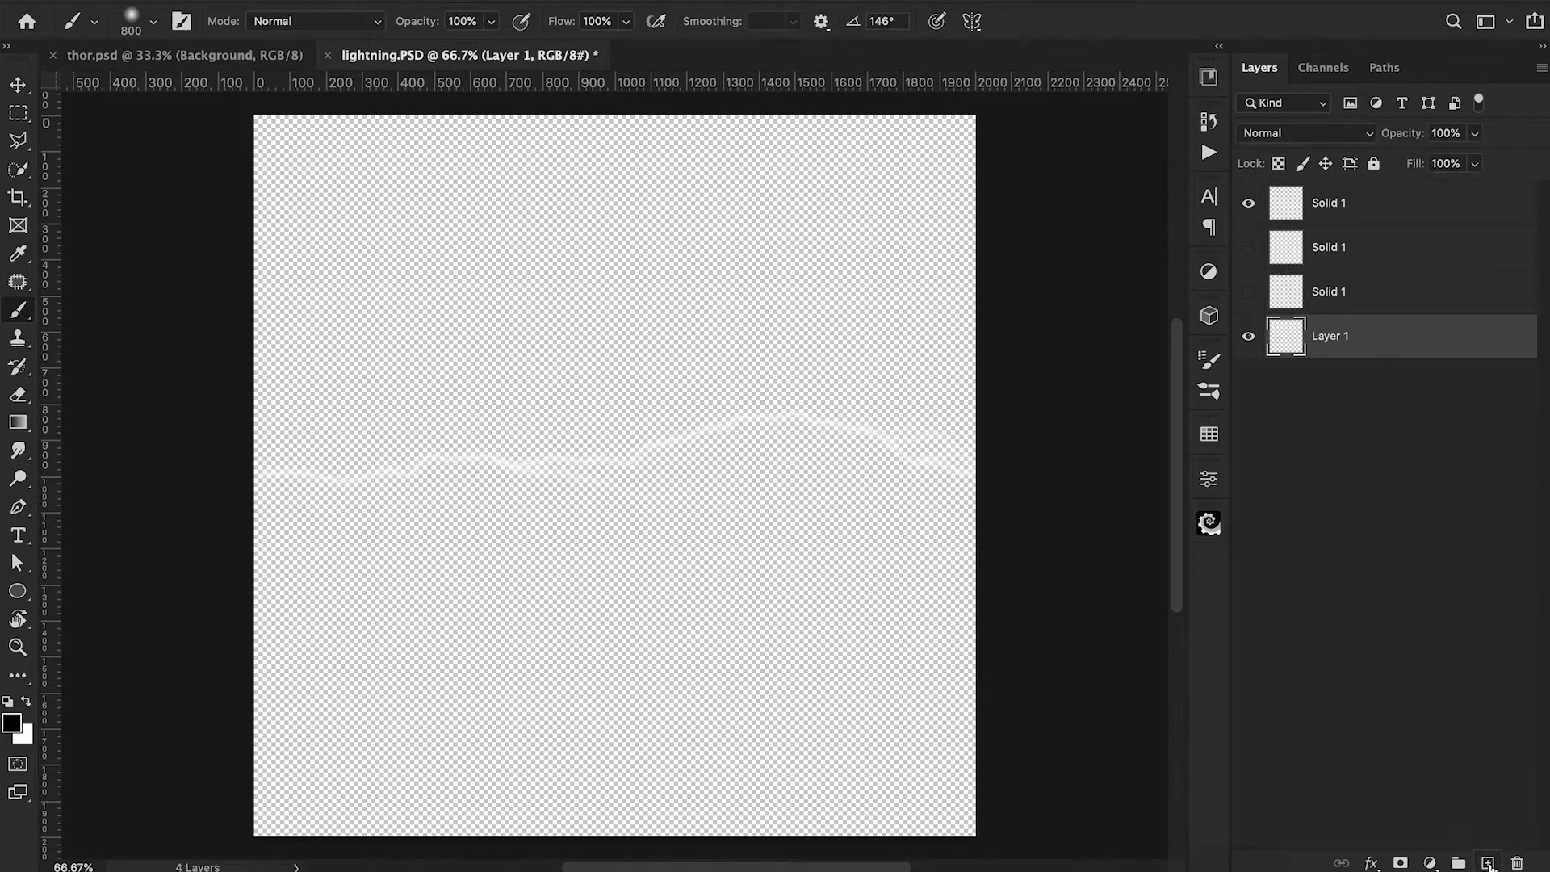
key("alt+BackSpace")
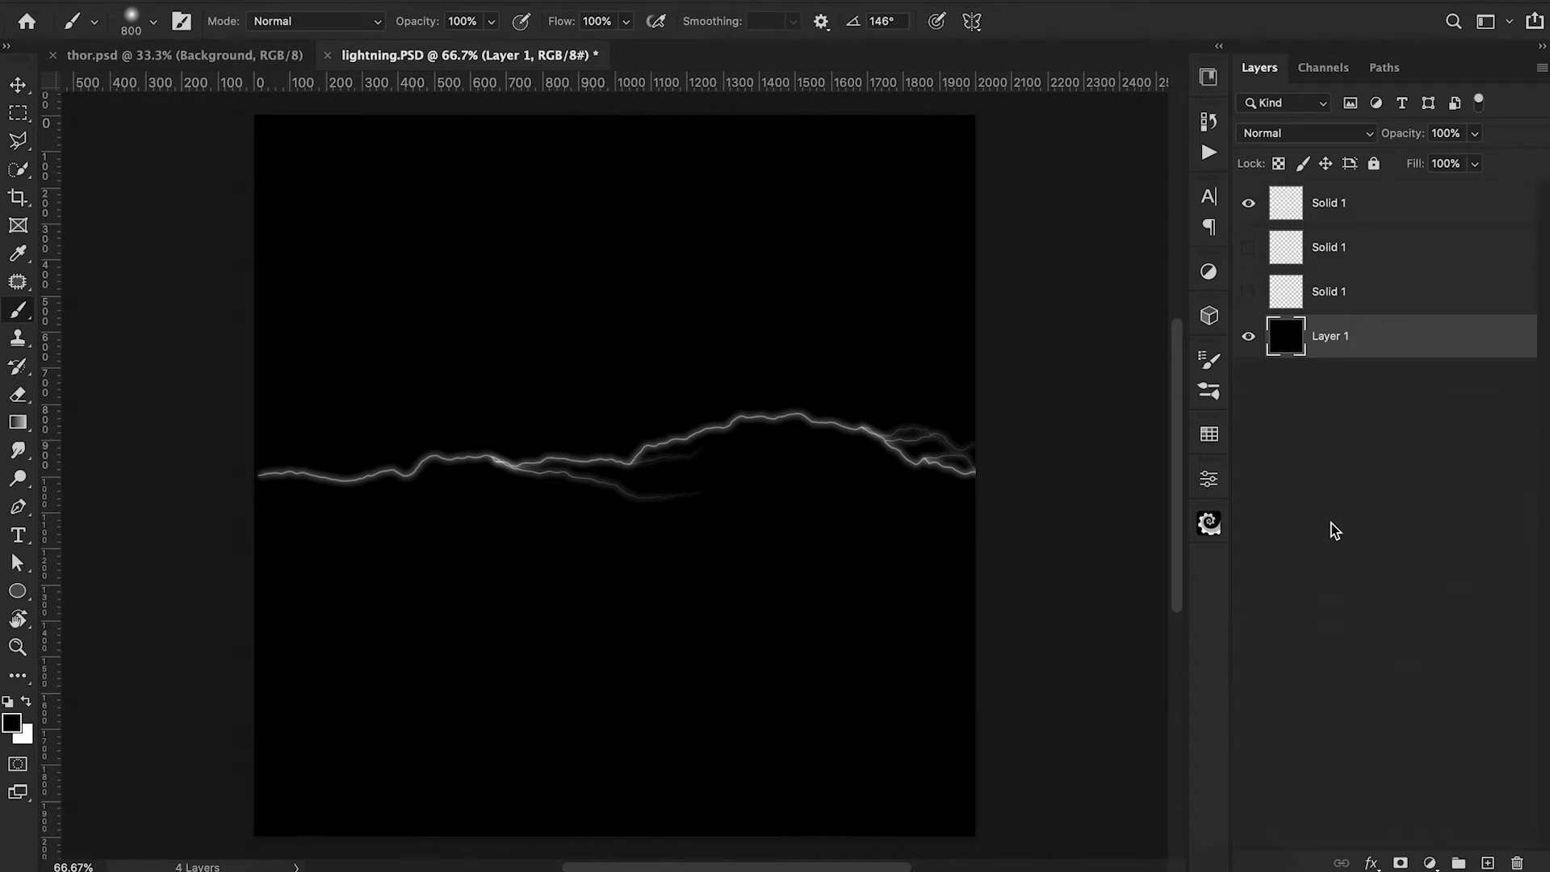
Toggle the visibility of the three lightning layers to compare the bolt shapes against the black backdrop.
left_click(1248, 248)
left_click(1248, 249)
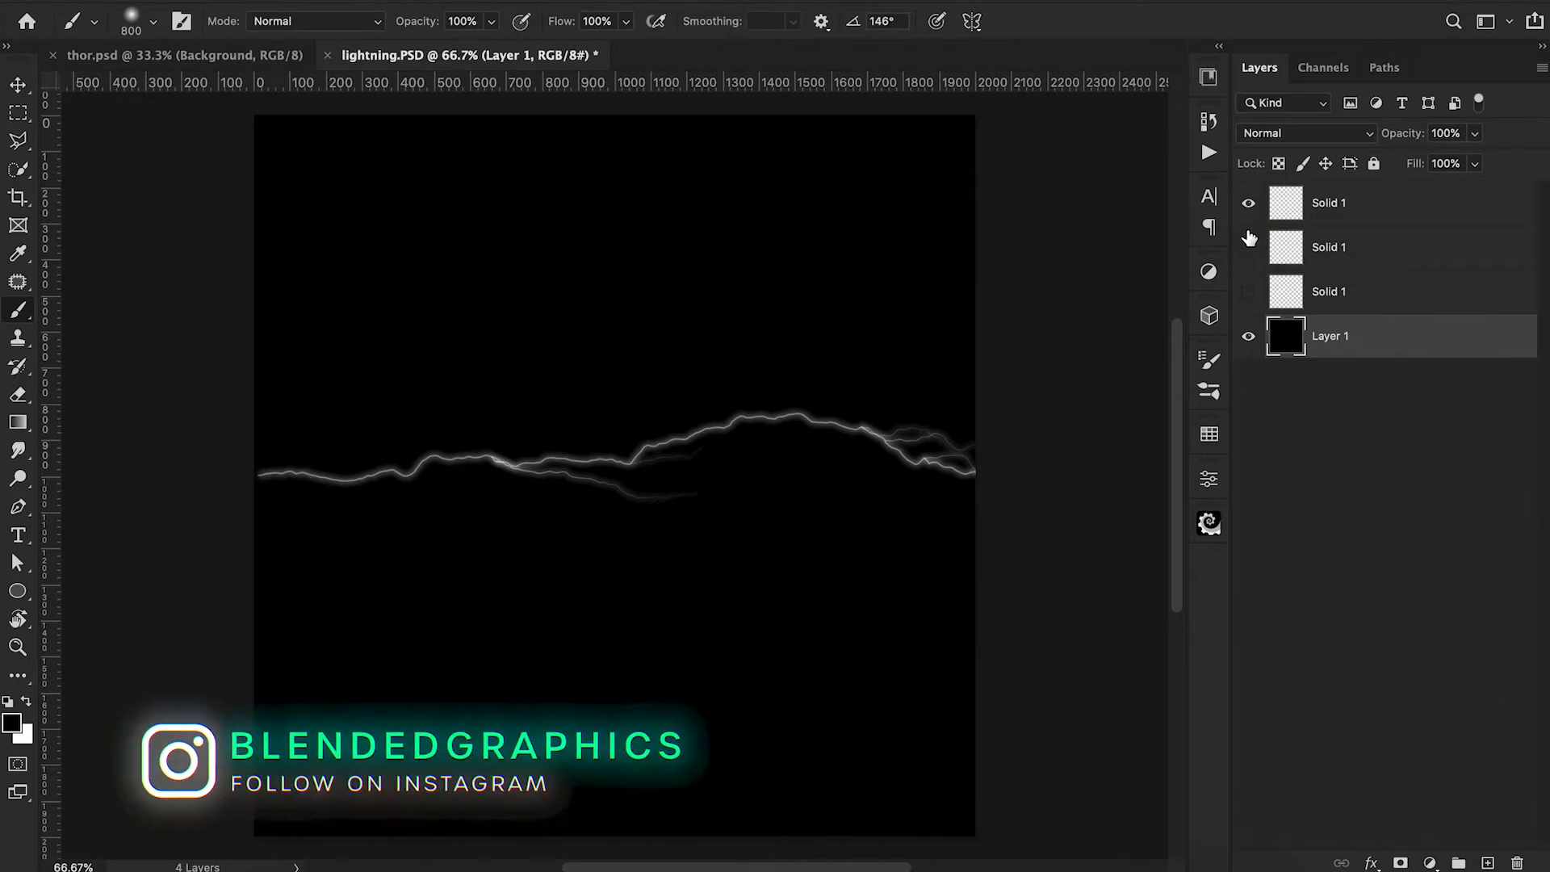
left_click(1249, 205)
left_click(1247, 293)
left_click(1248, 292)
left_click(1249, 203)
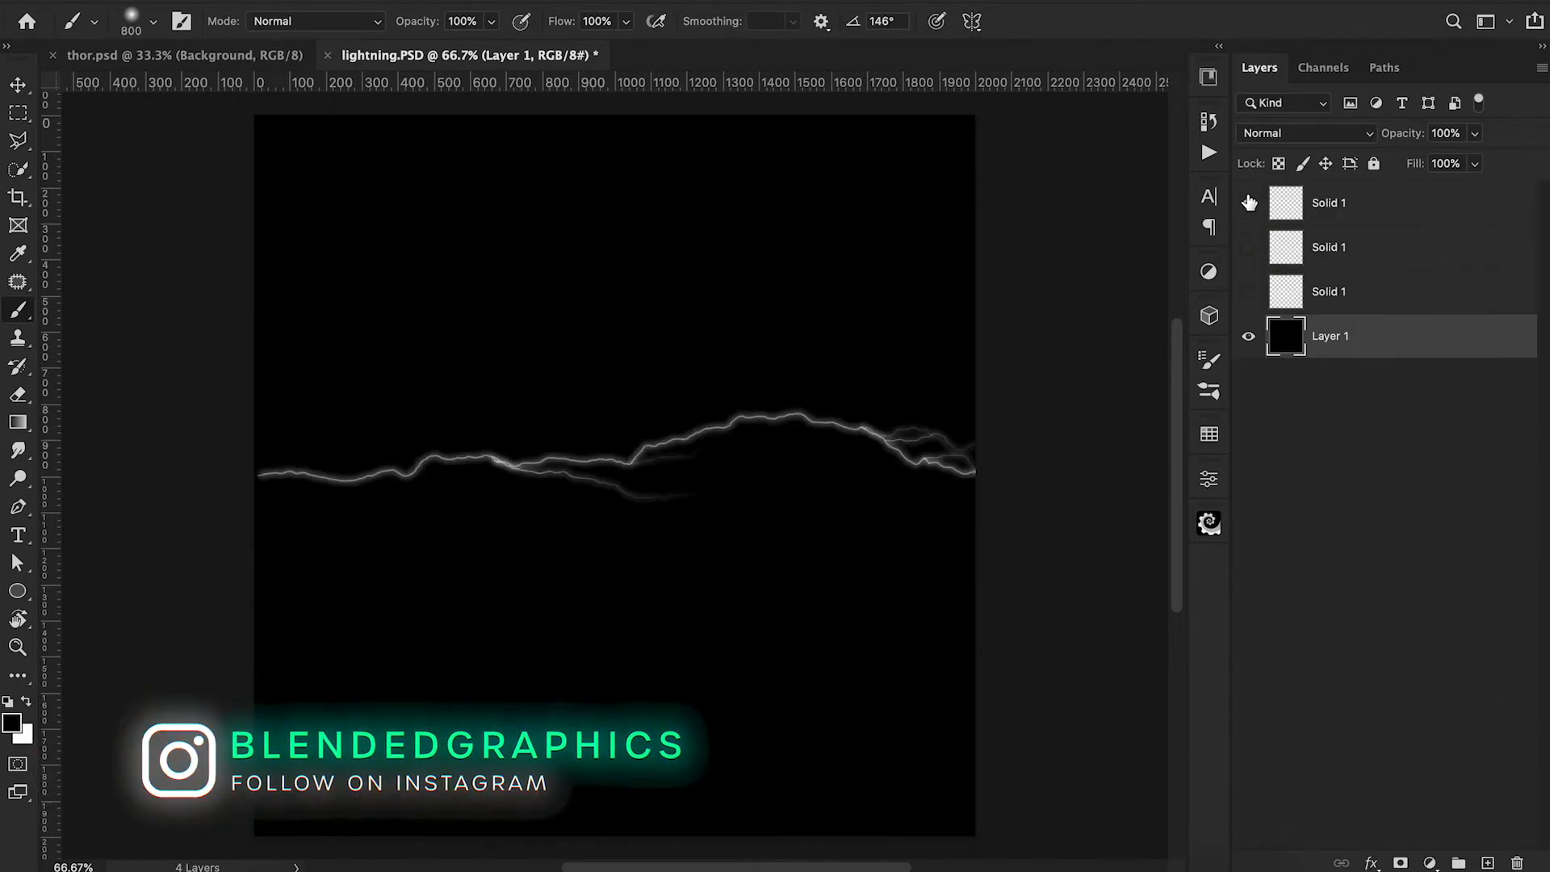
left_click(1353, 212)
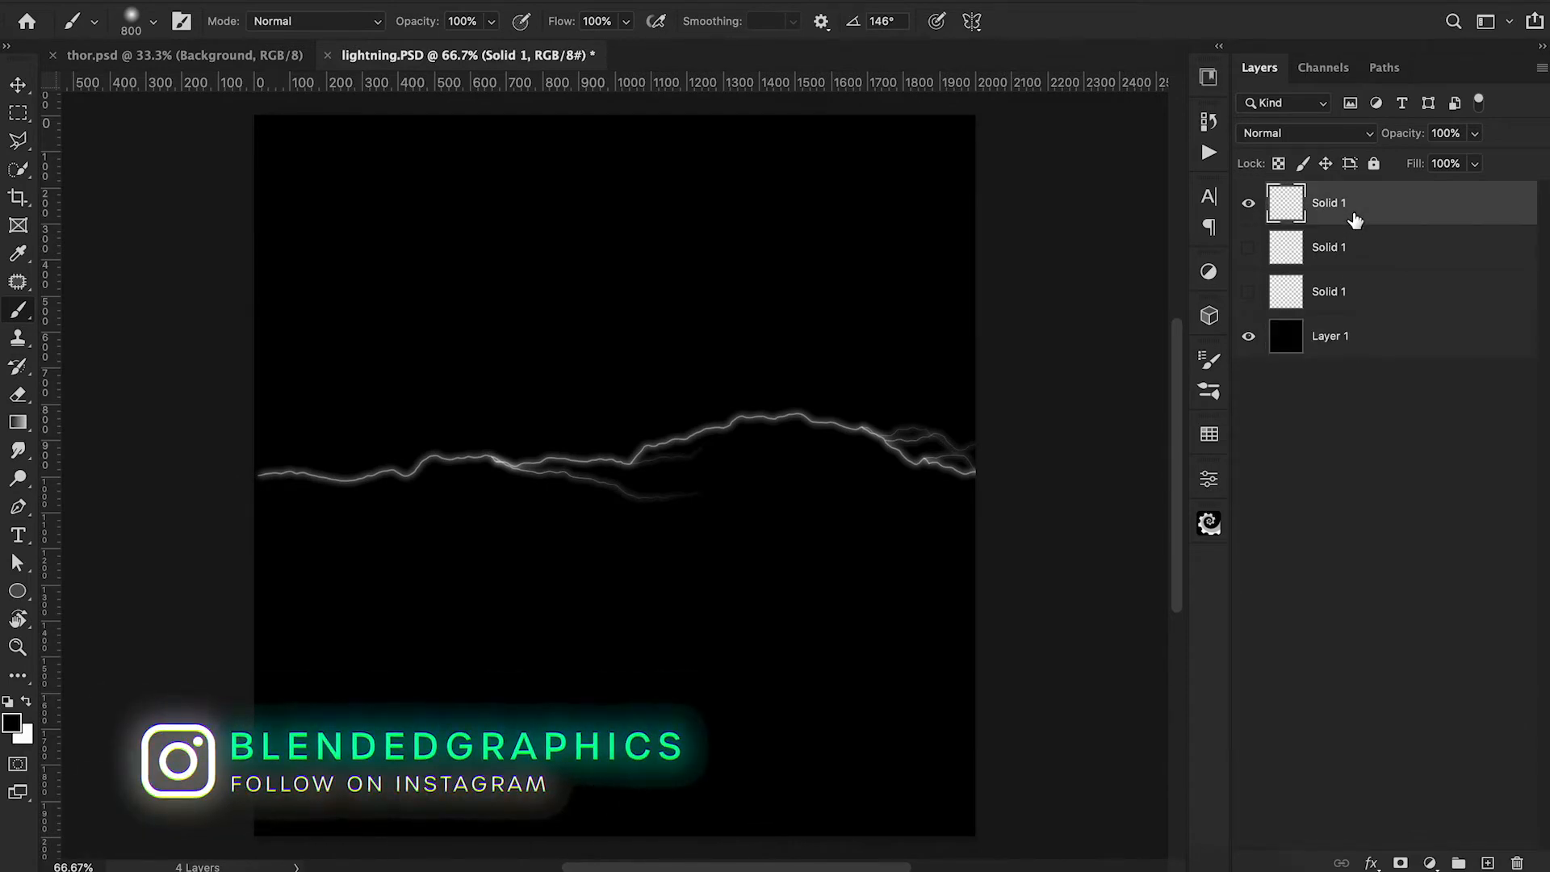
Fill the backdrop layer beneath the lightning with white.
left_click(1356, 349)
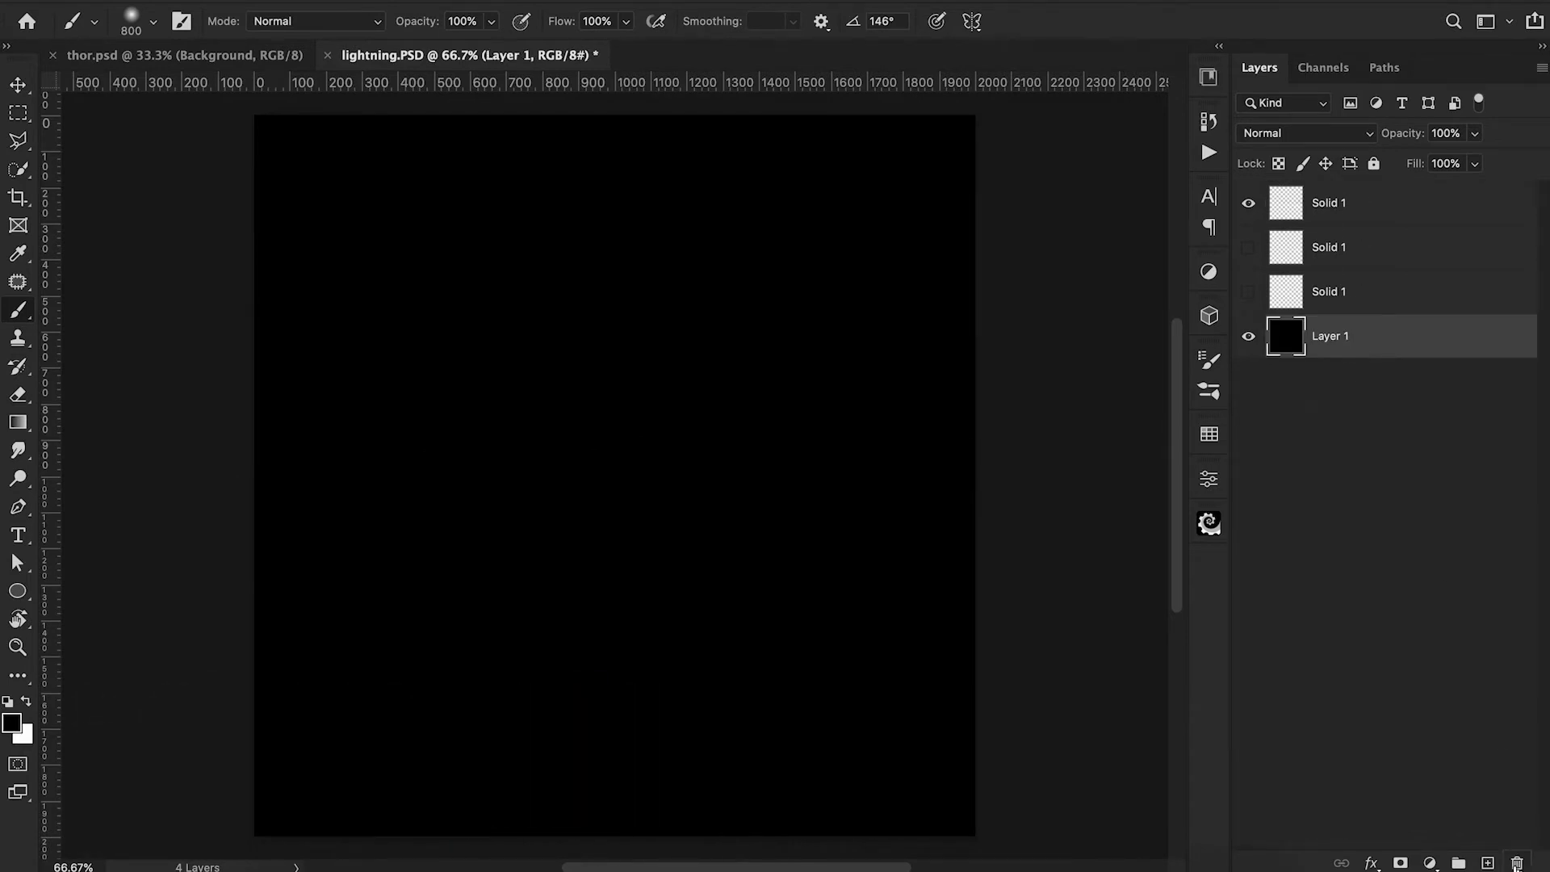
key("x")
key("alt+BackSpace")
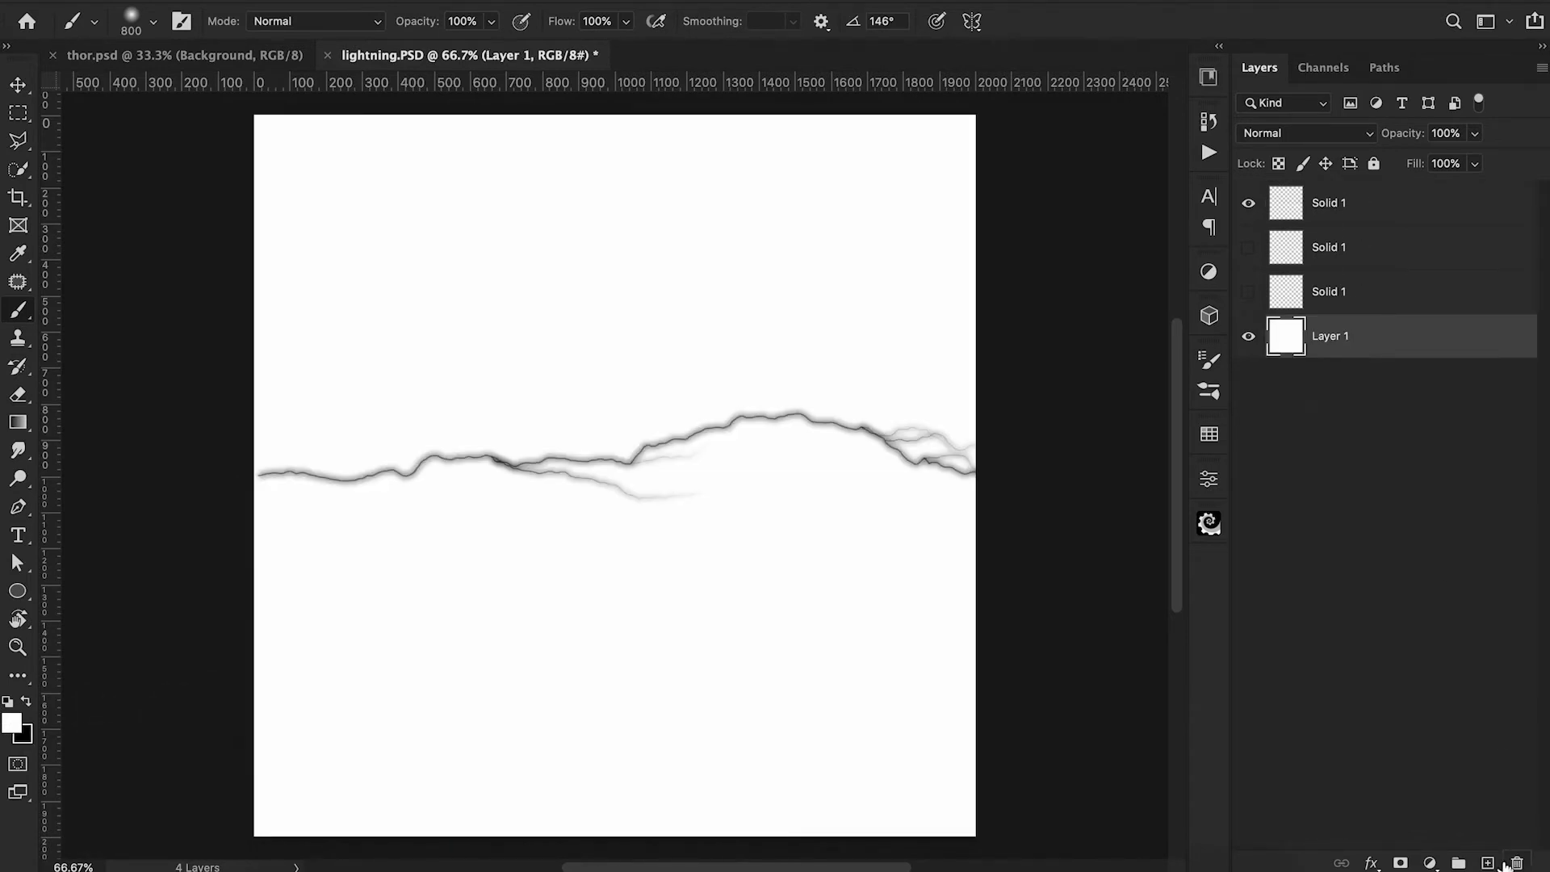
Define a brush preset named "lightning 1" from the topmost lightning layer.
left_click(1401, 208)
left_click(209, 1)
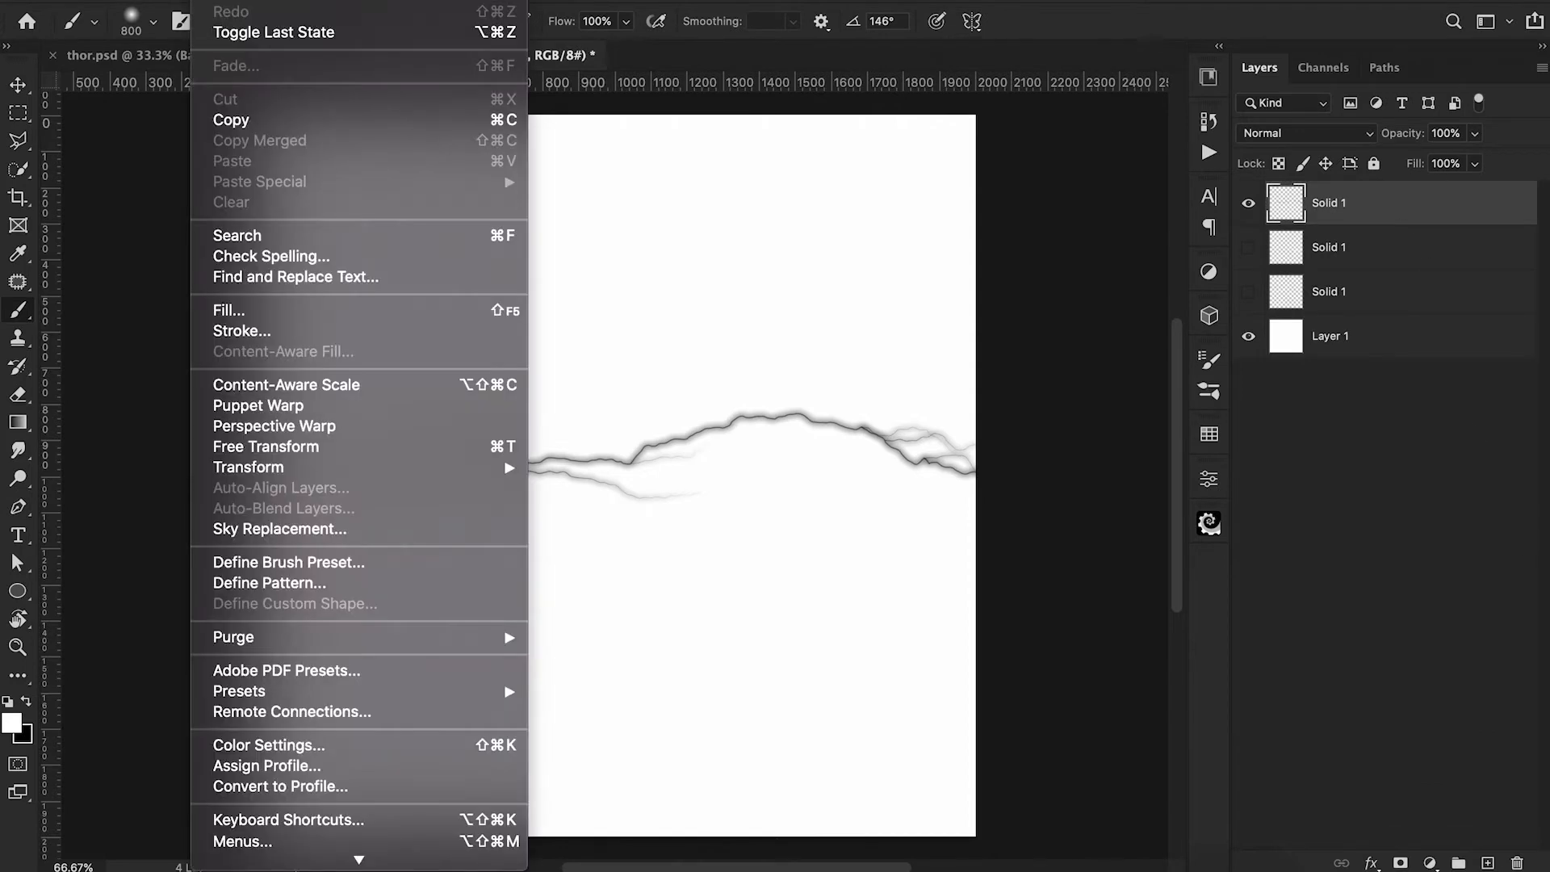
left_click(260, 567)
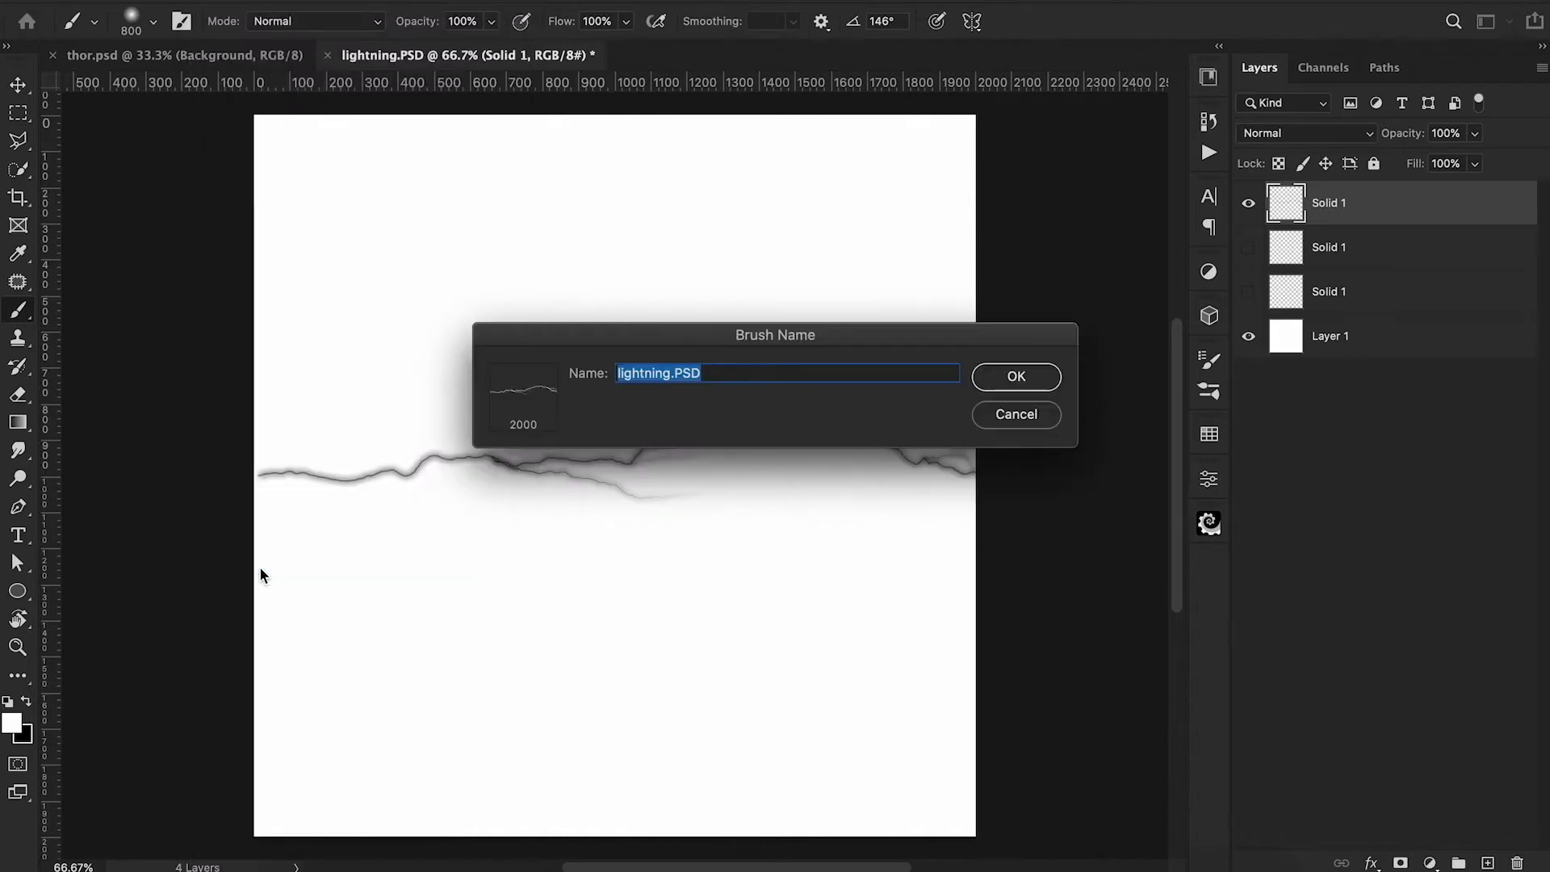
key("Right")
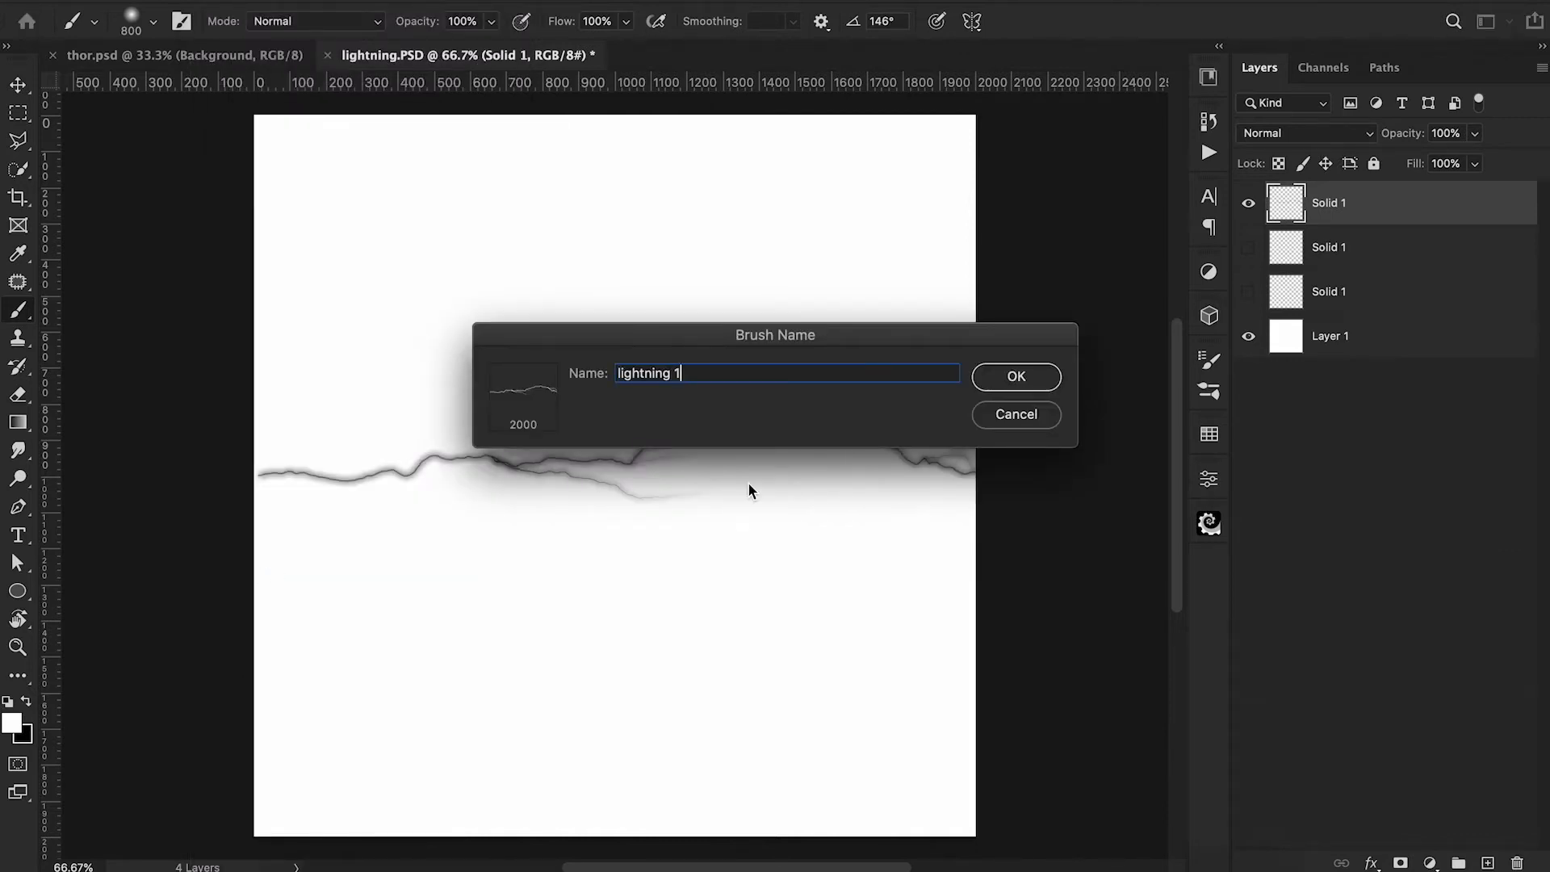
left_click(1040, 379)
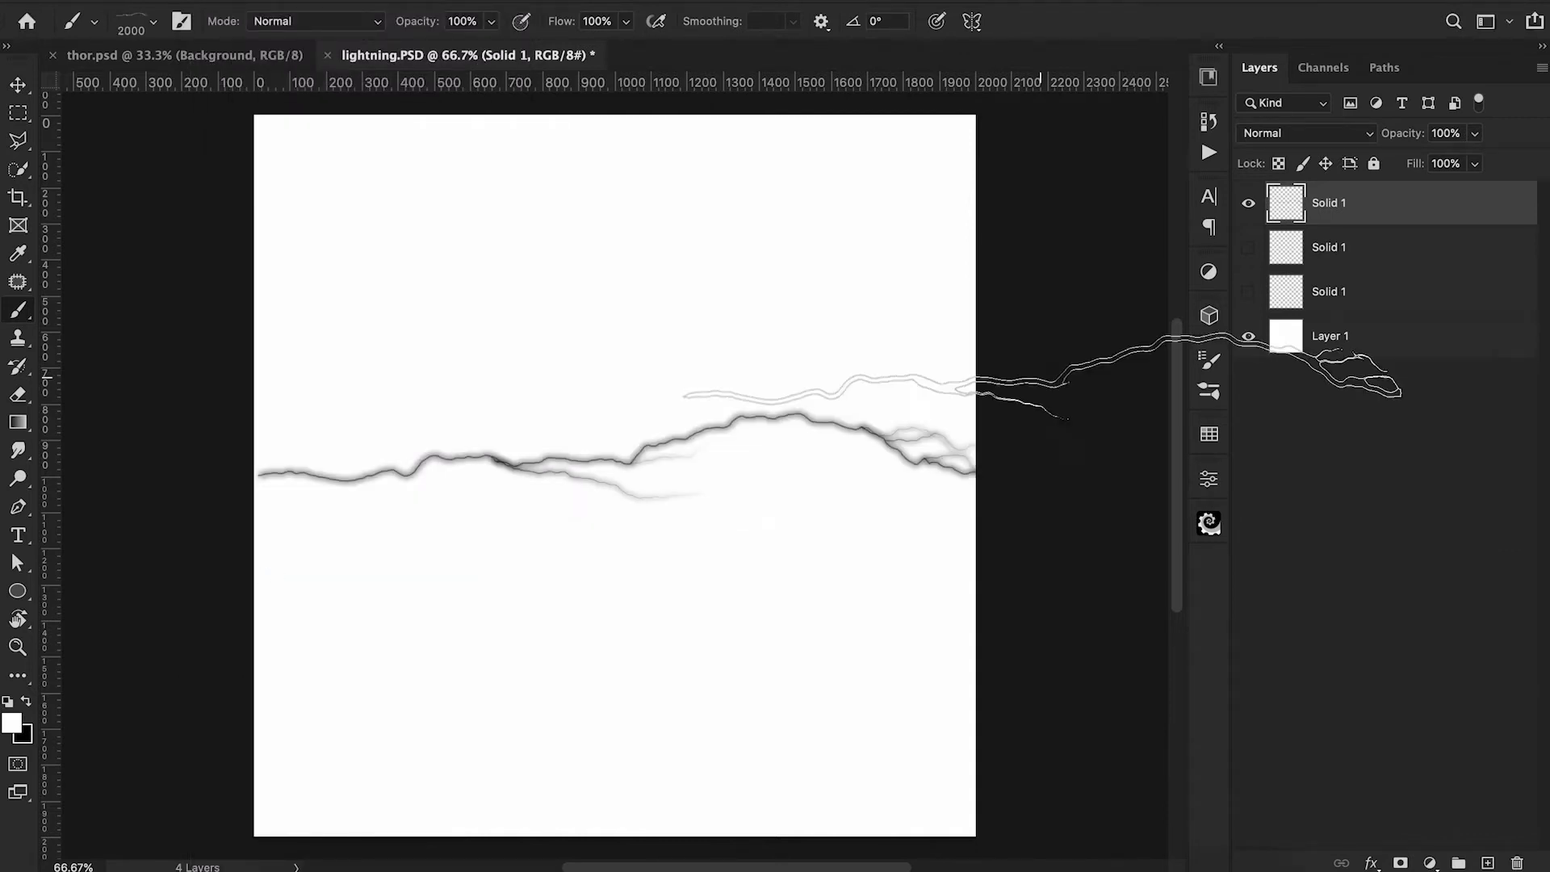
Hide the topmost lightning layer and fill Layer 1 with black.
left_click(1247, 203)
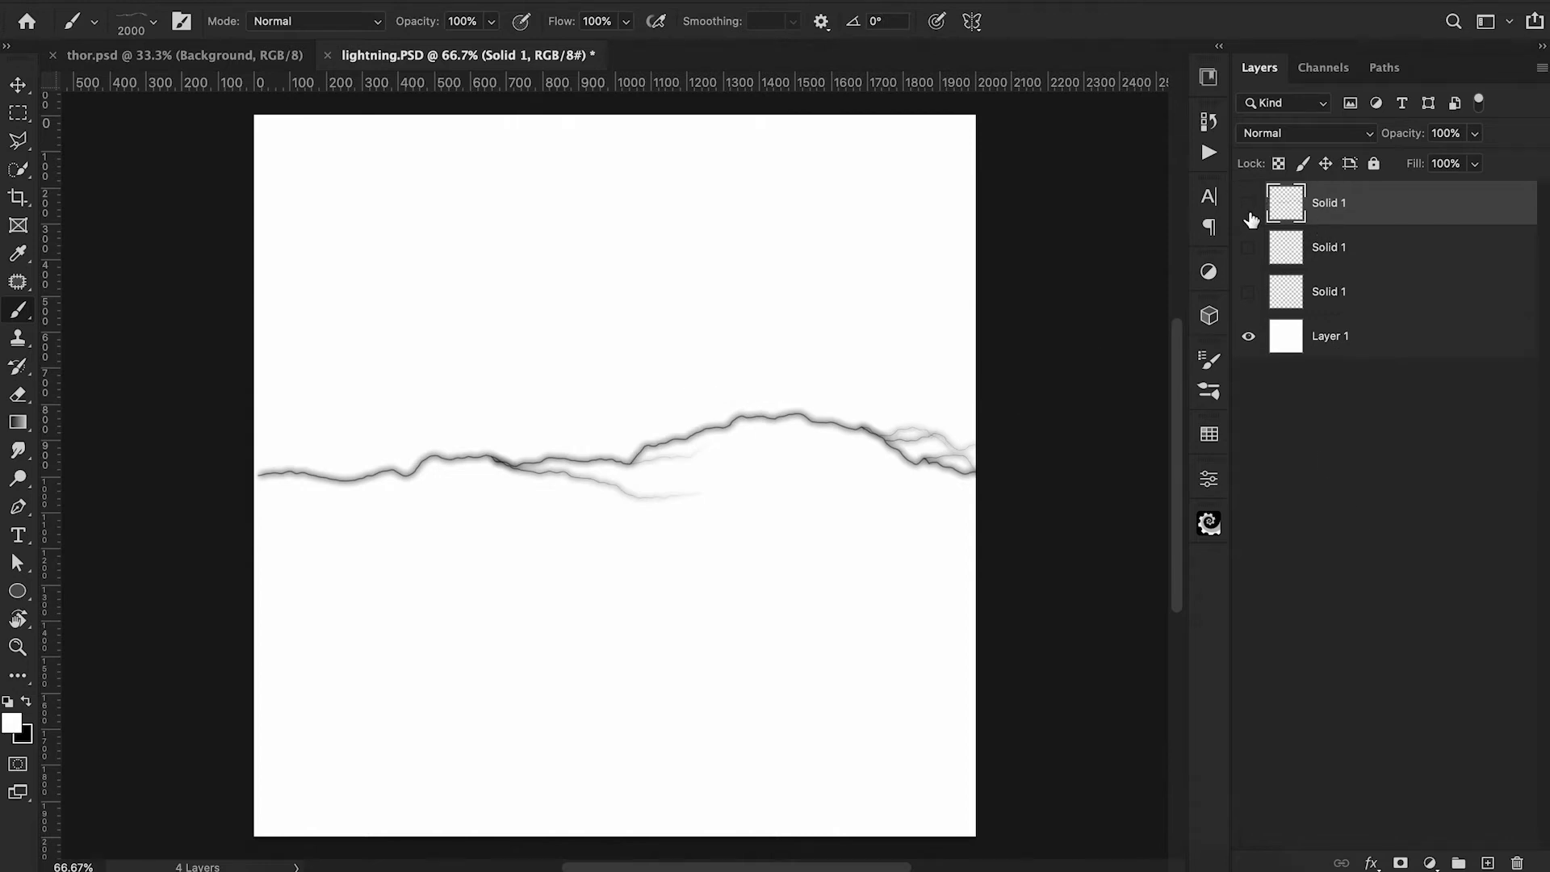
left_click(1367, 336)
key("x")
key("alt+BackSpace")
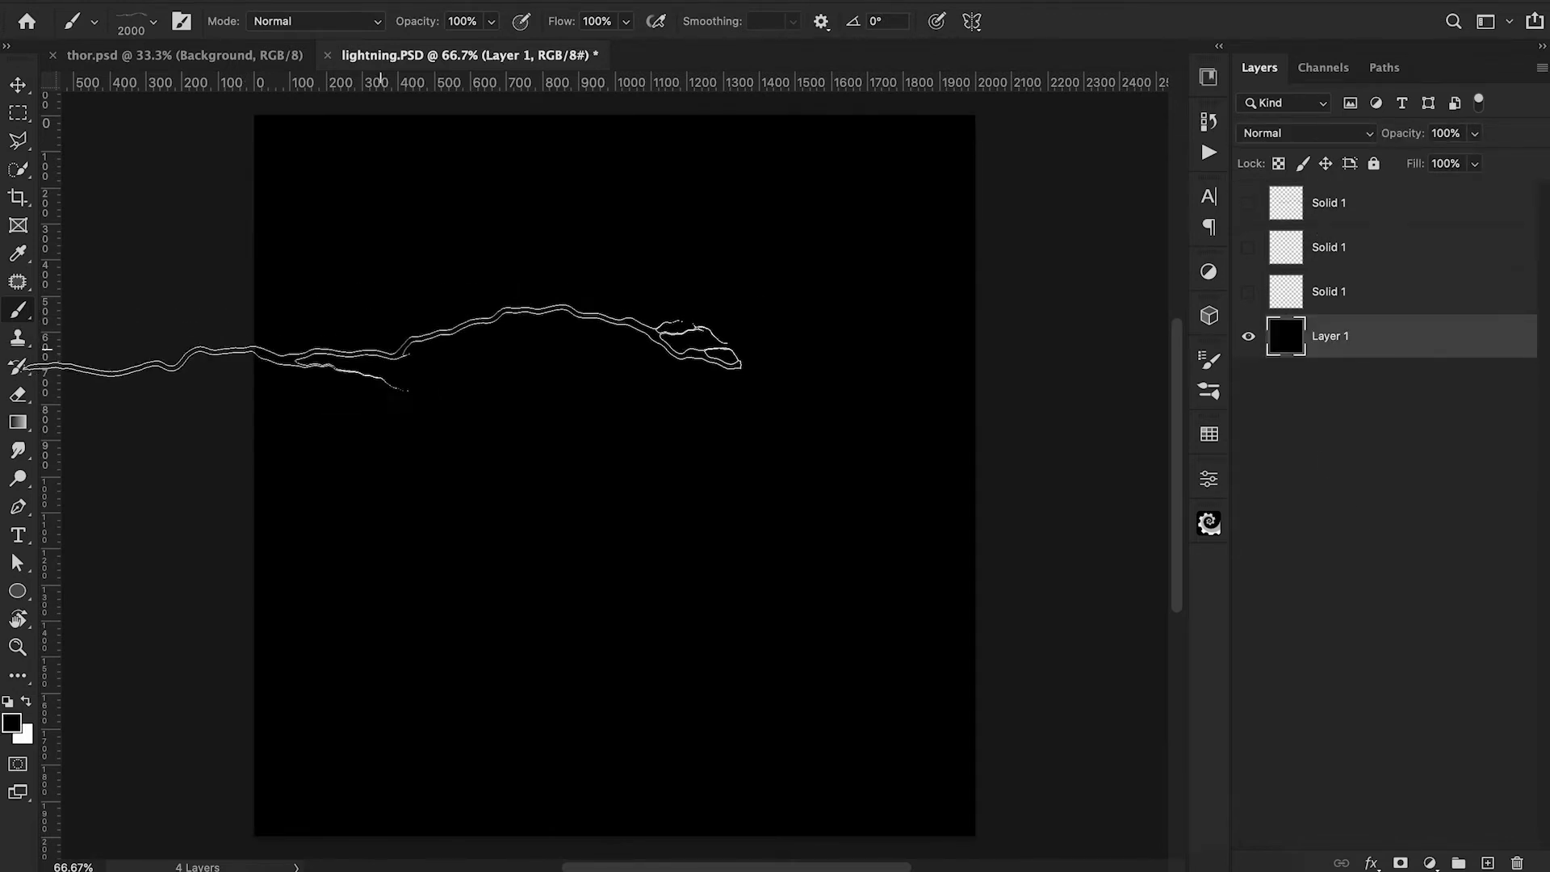
Reduce the lightning brush to 1600 px and stamp two white bolts on the black layer to test it.
key("bracketleft")
key("bracketleft")
key("bracketleft")
key("bracketleft")
key("x")
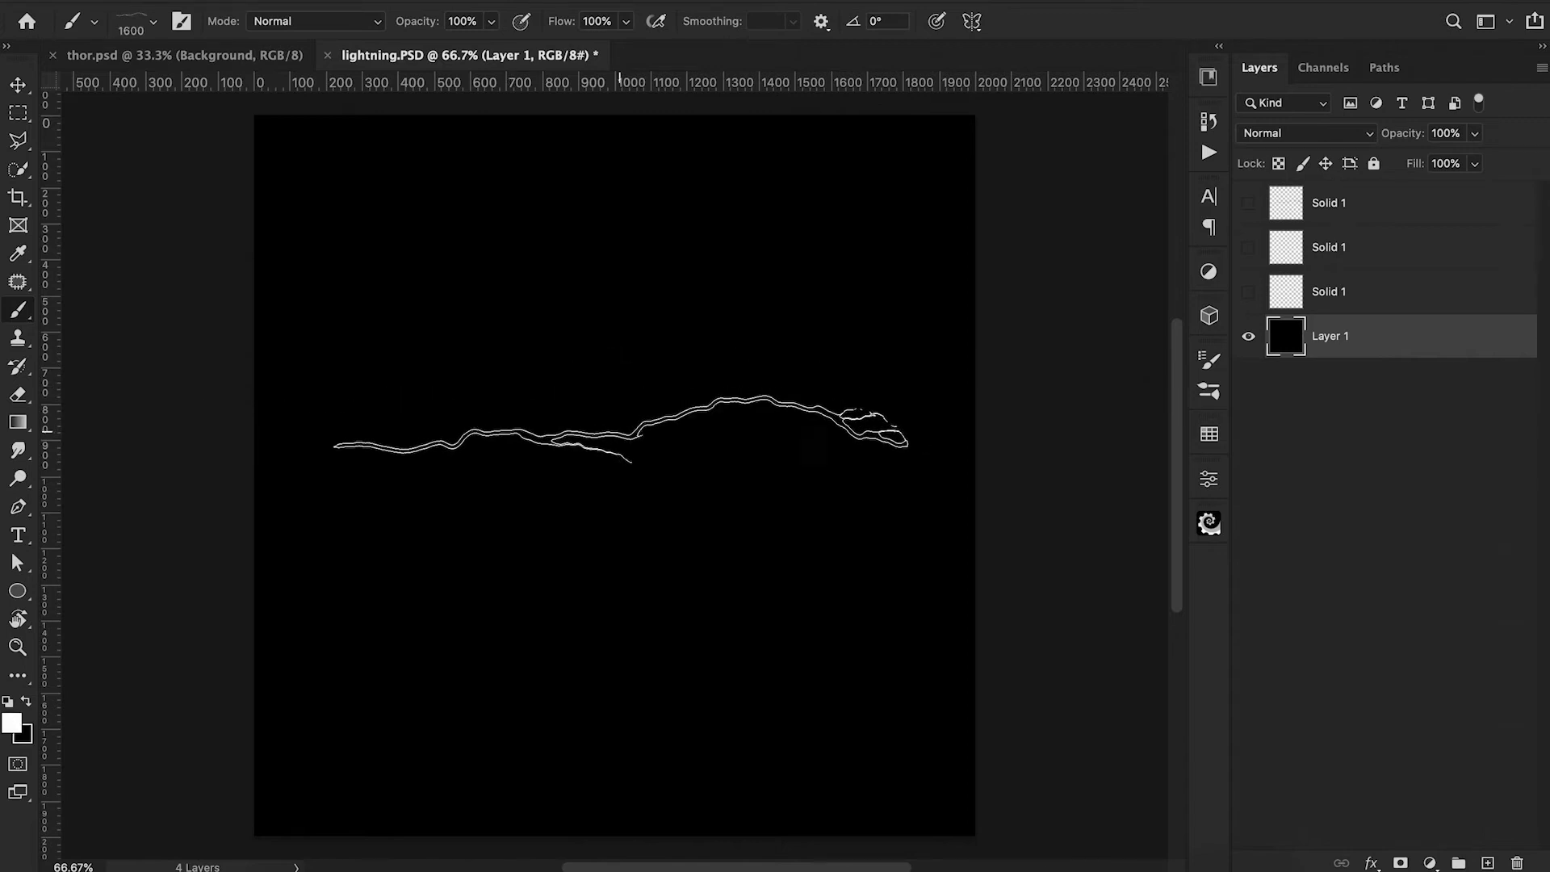
left_click(619, 429)
left_click(609, 603)
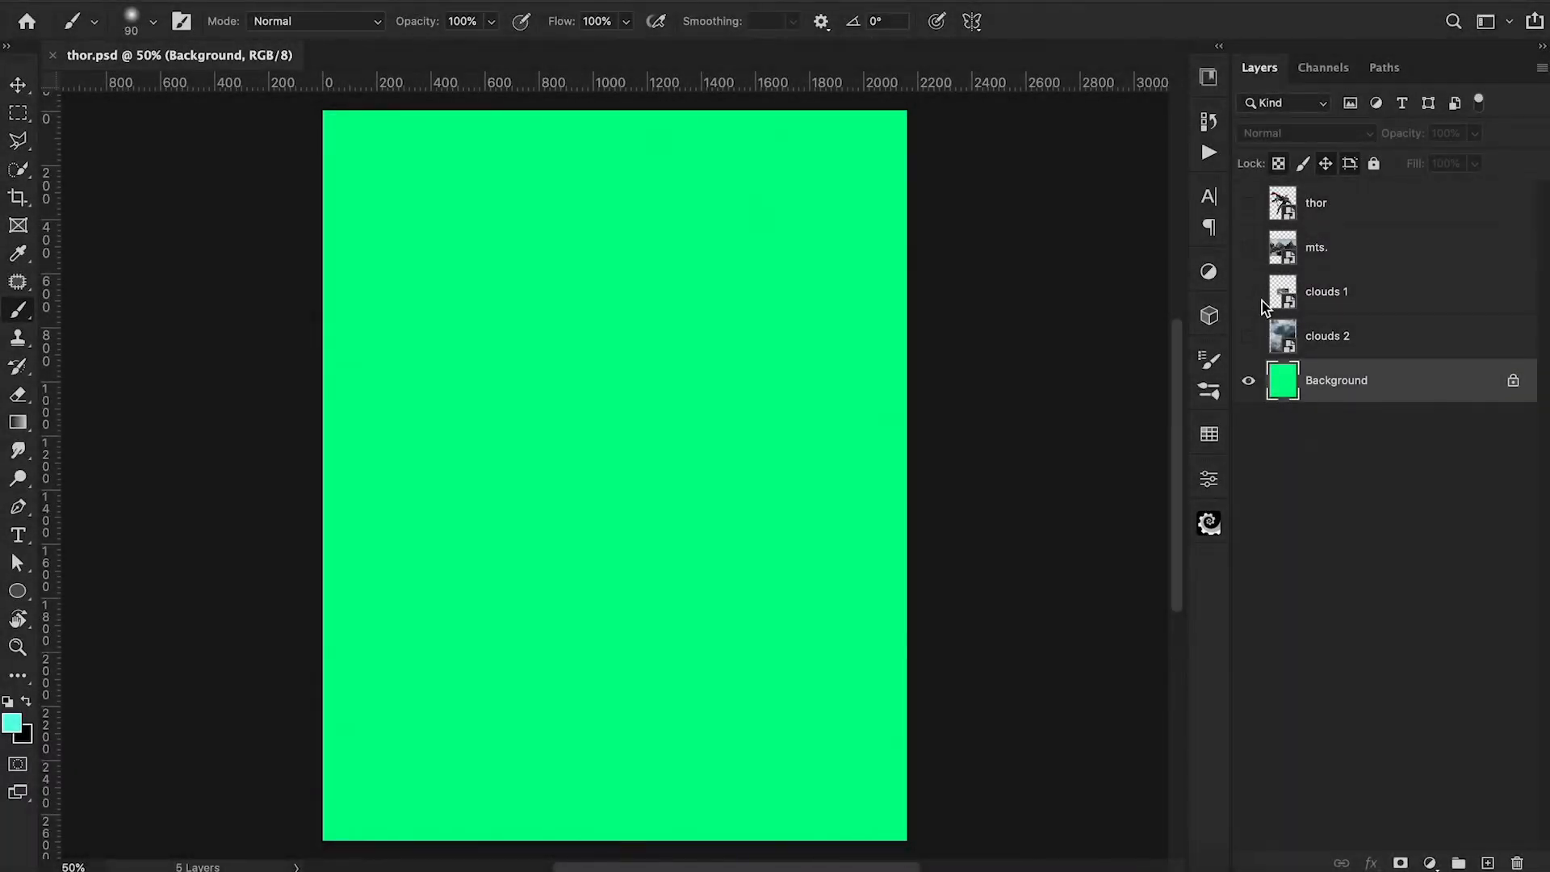
In thor.psd, show the mts. layer and mask out its sky using Quick Selection and an inverted layer mask.
left_click(1248, 253)
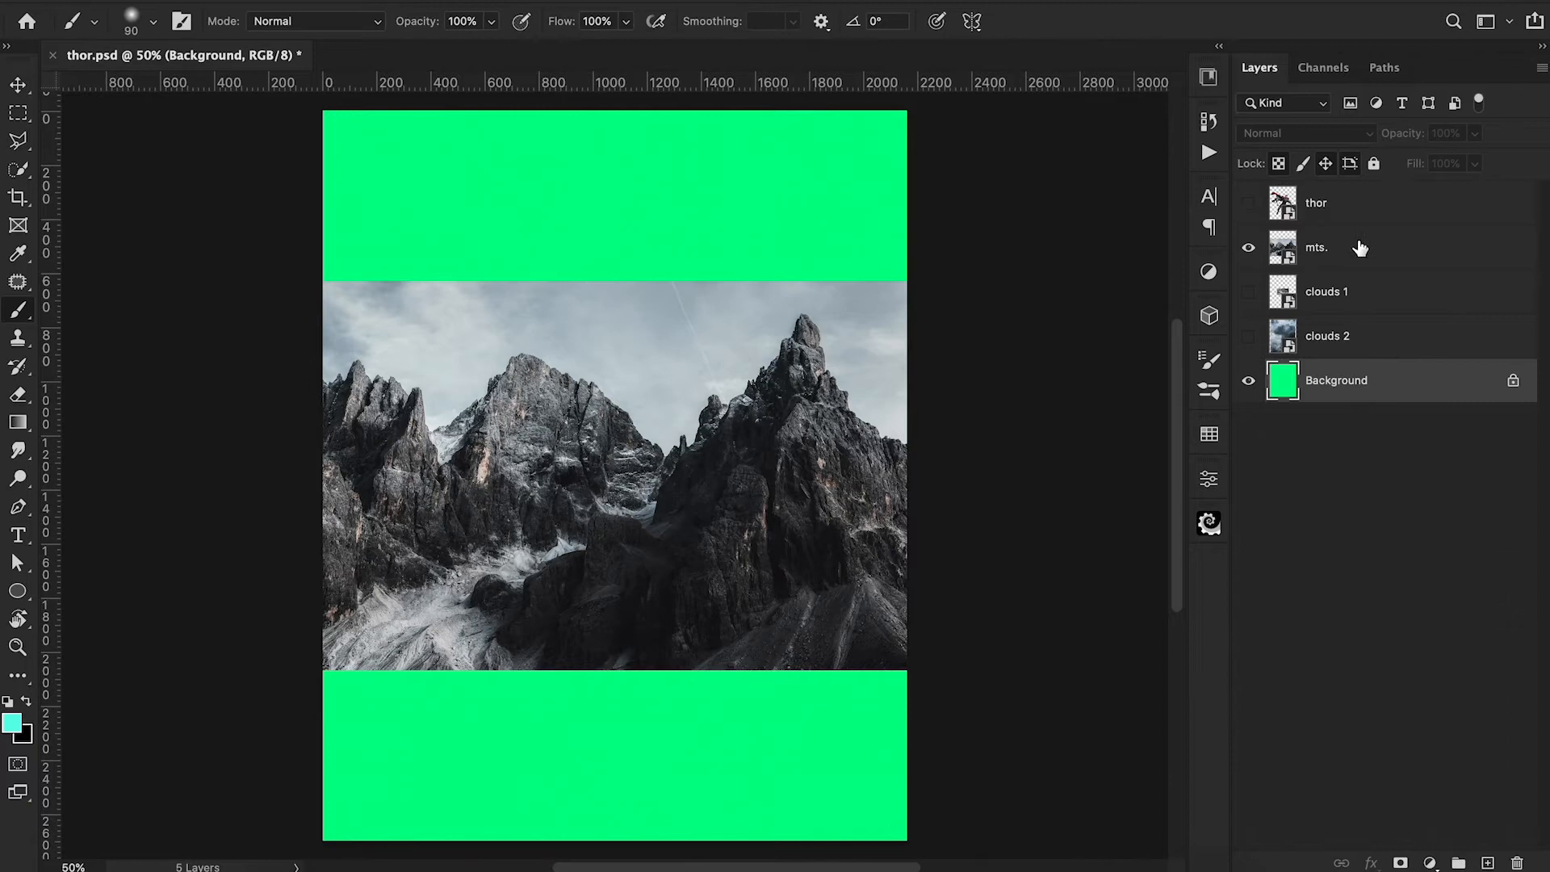
left_click(17, 170)
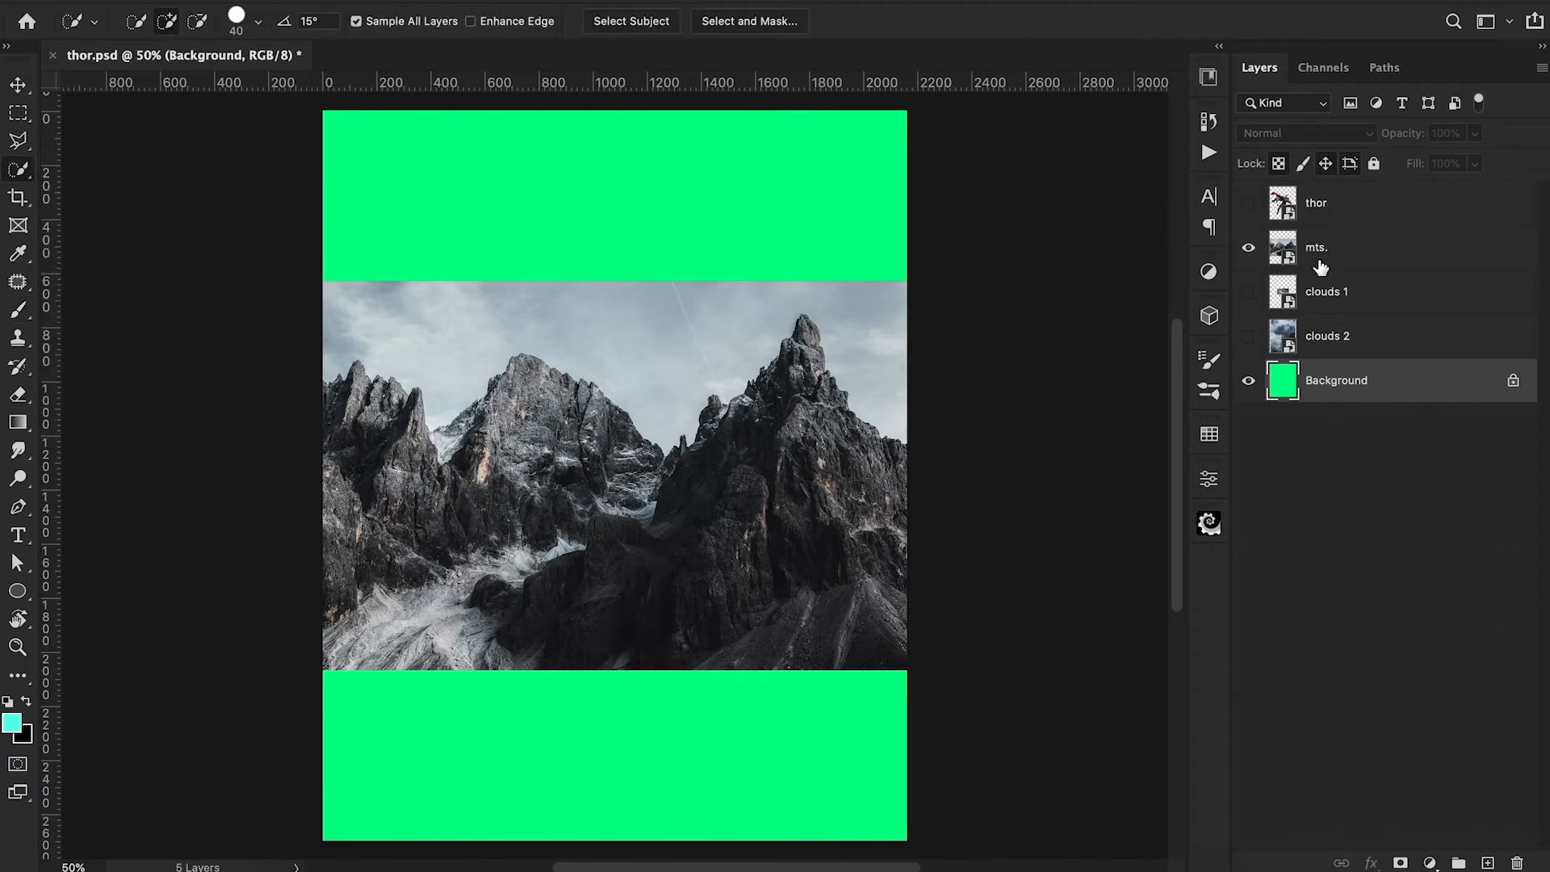
left_click(1350, 264)
left_click_drag(400, 323, 609, 339)
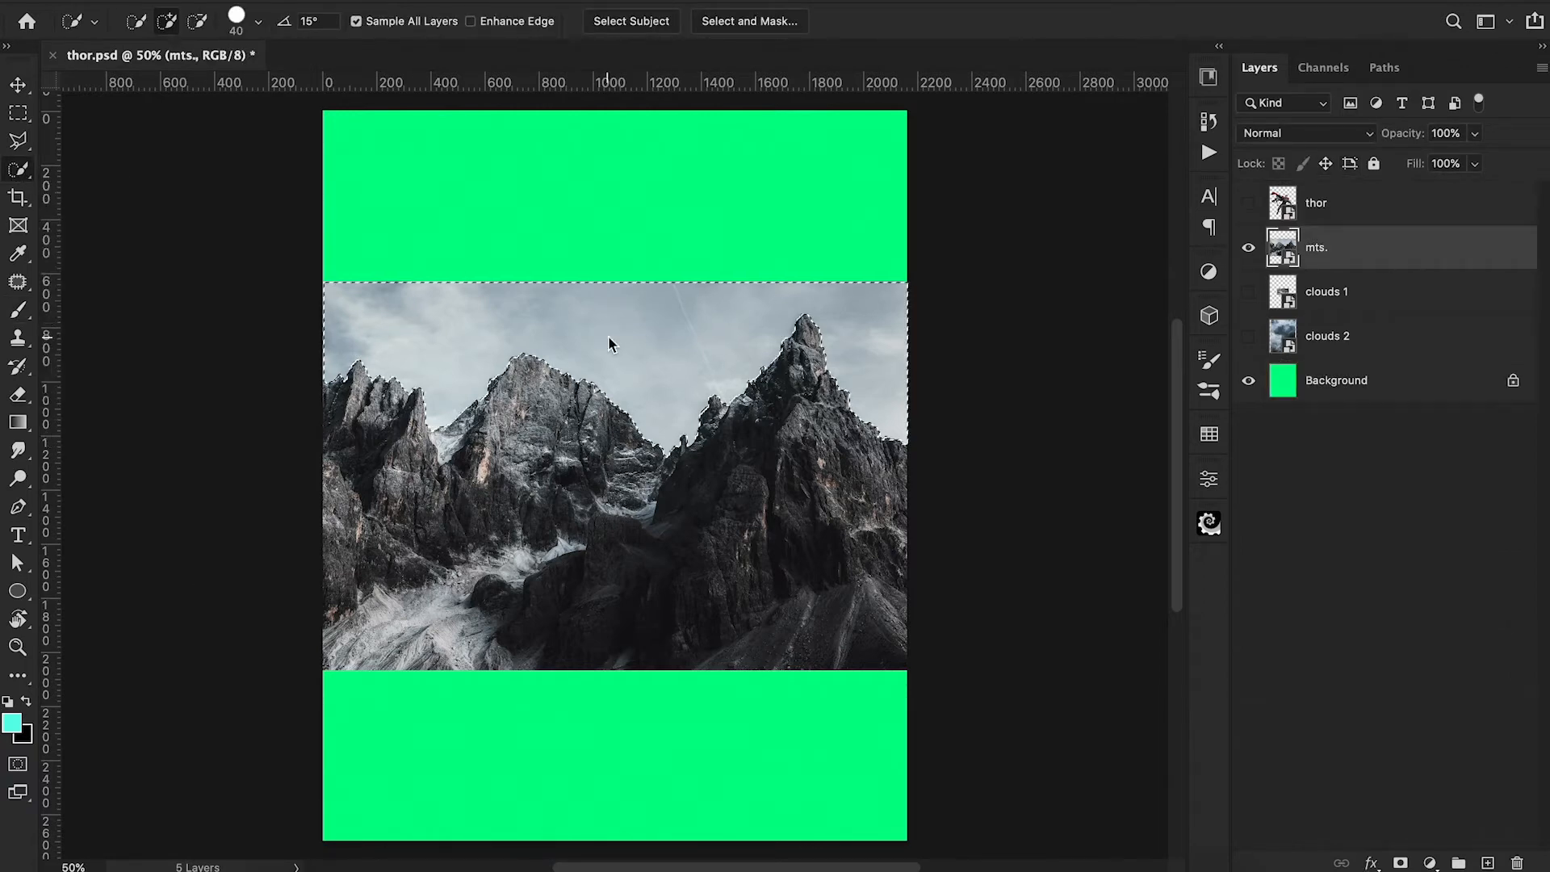
left_click(1402, 863)
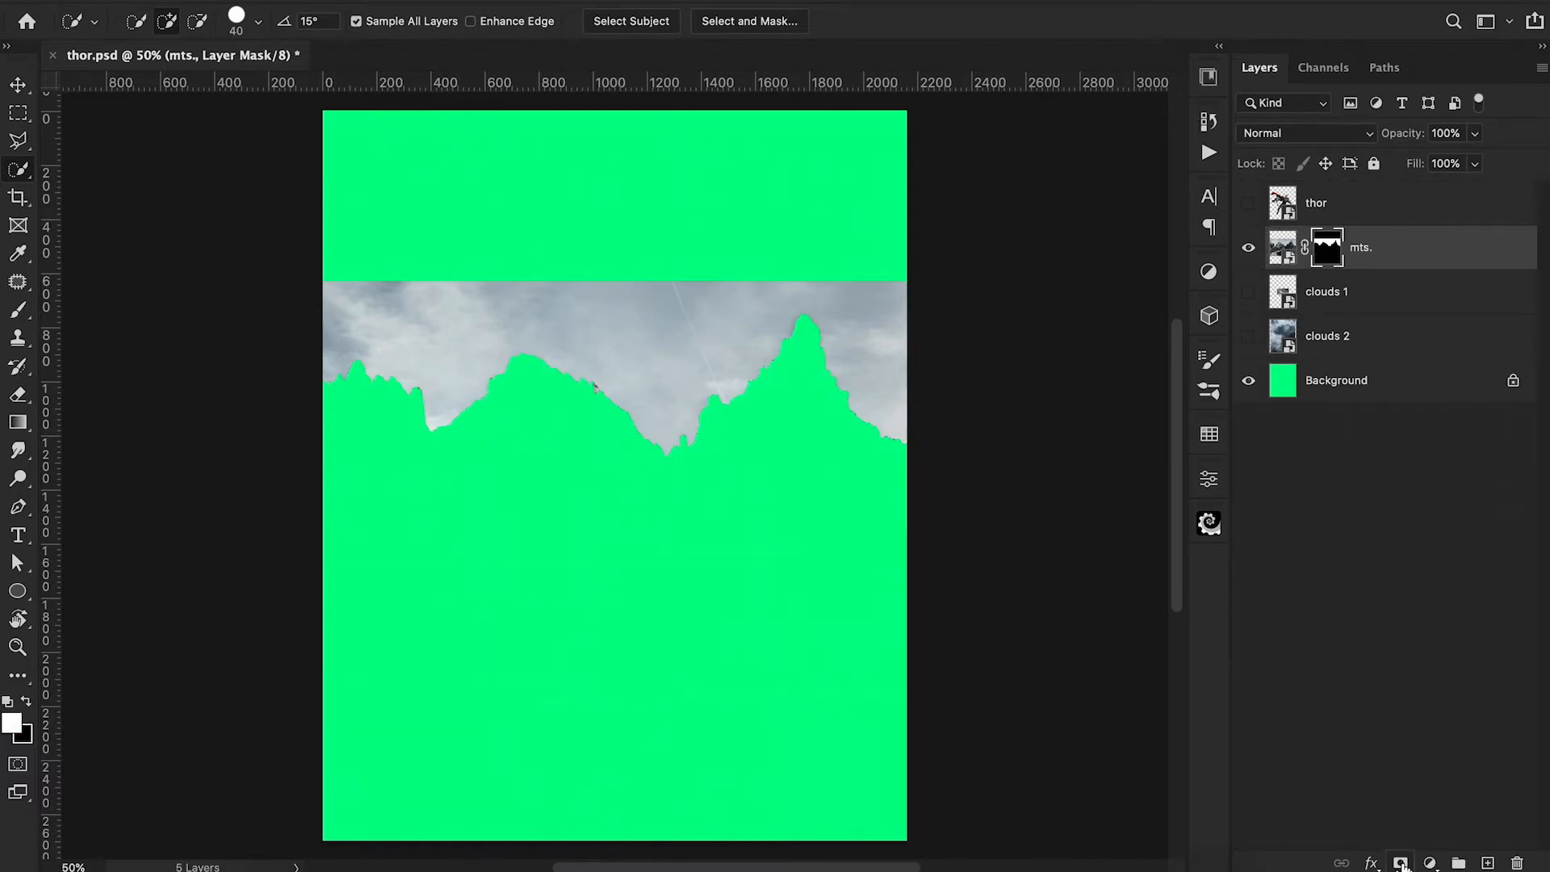
key("ctrl+i")
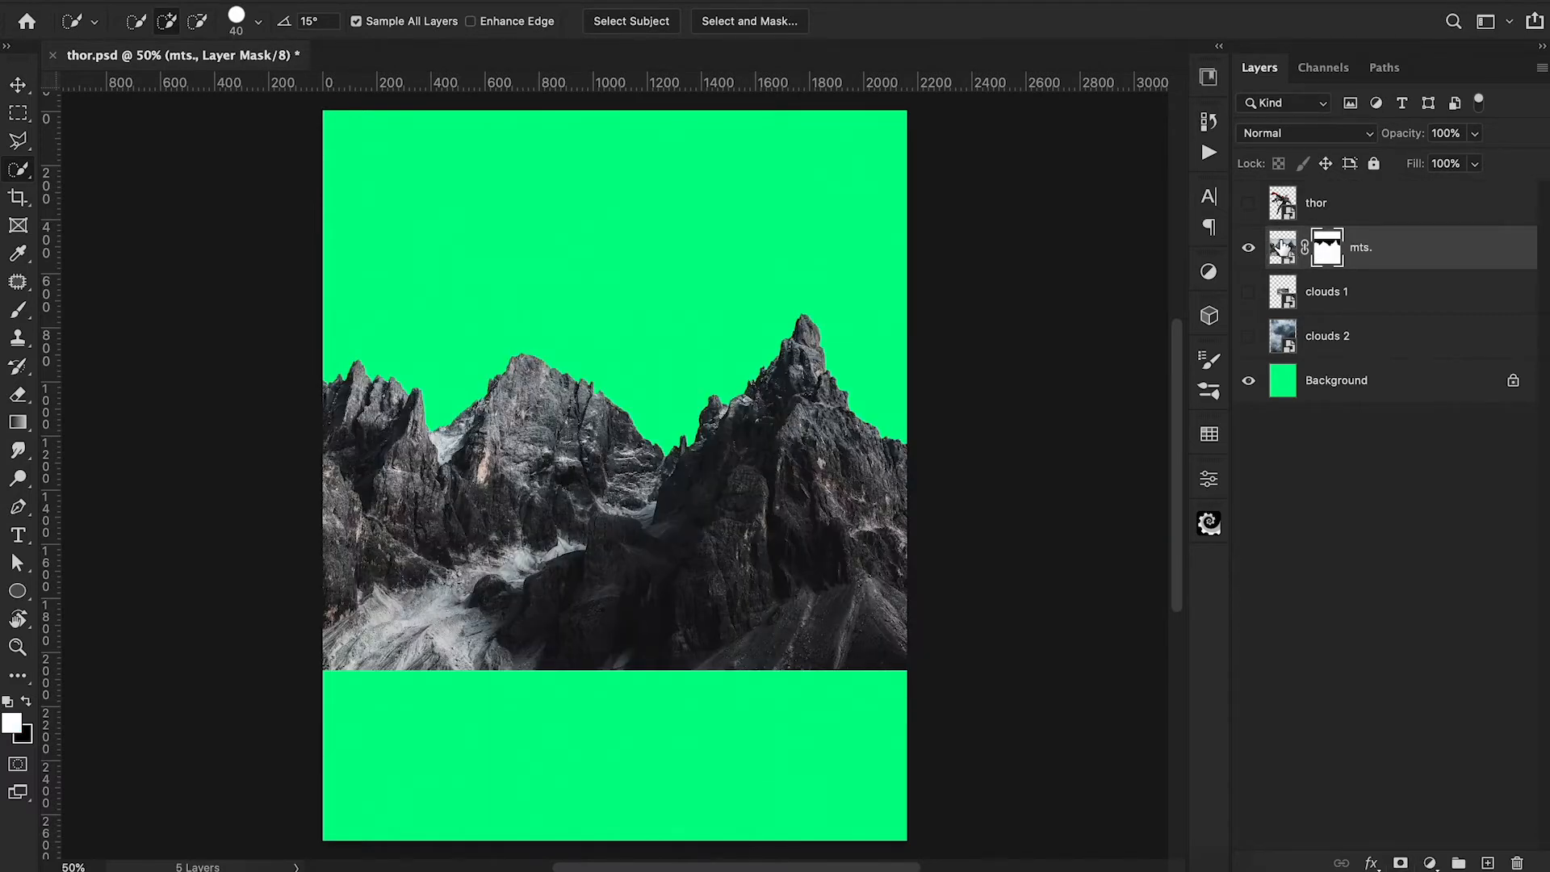
Scale the mts. layer to 130.69% and move it down so the mountains fill the canvas's lower half.
left_click(1283, 247)
key("ctrl+t")
left_click_drag(909, 673, 1066, 830)
left_click_drag(1045, 726, 980, 846)
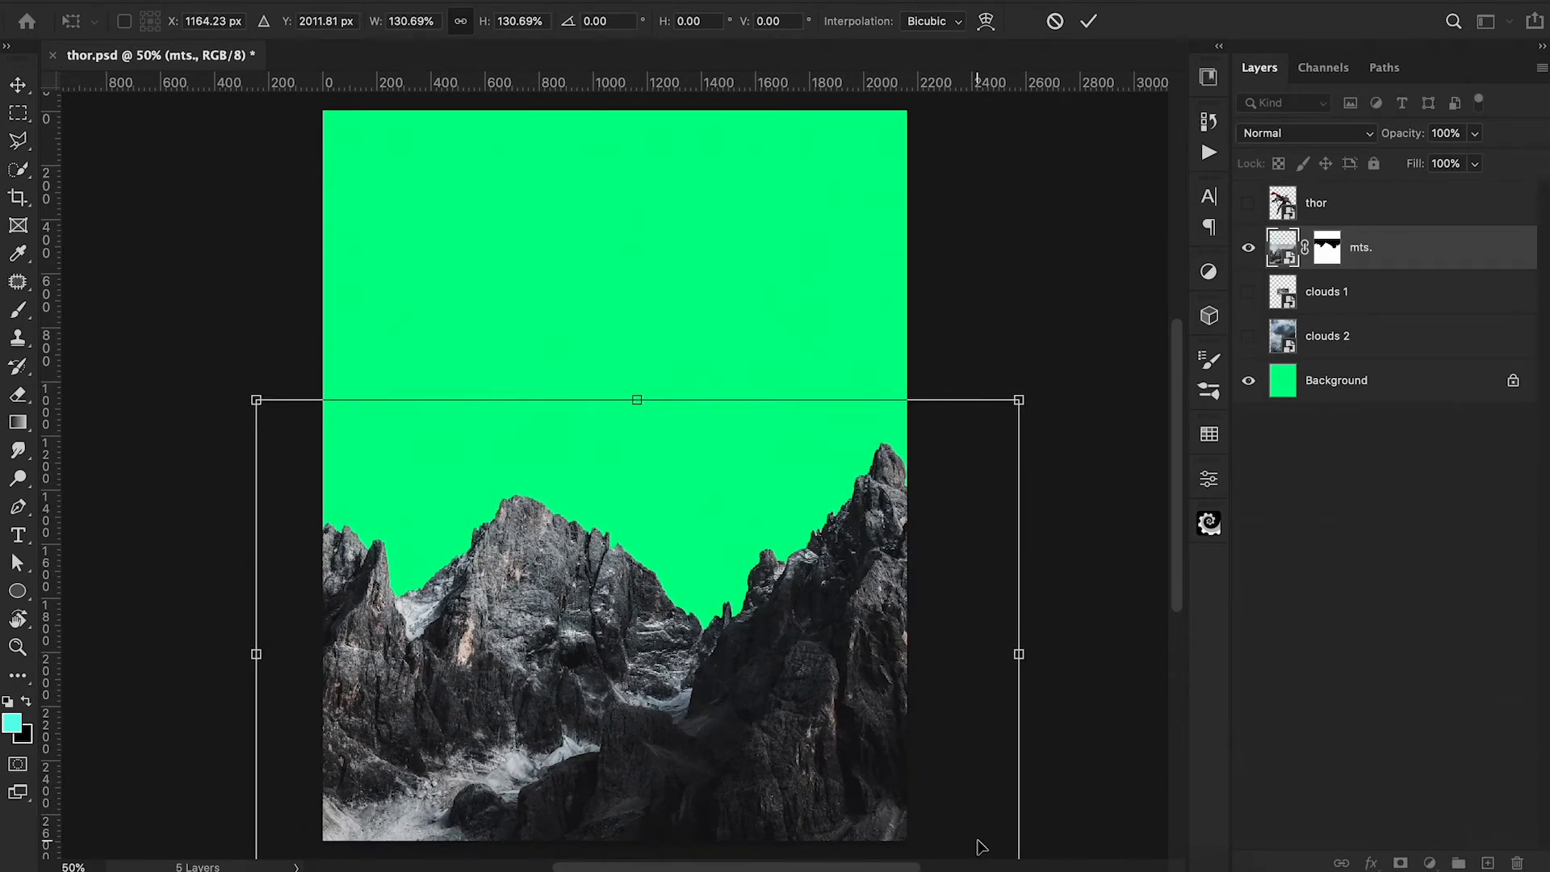
left_click_drag(964, 758, 976, 760)
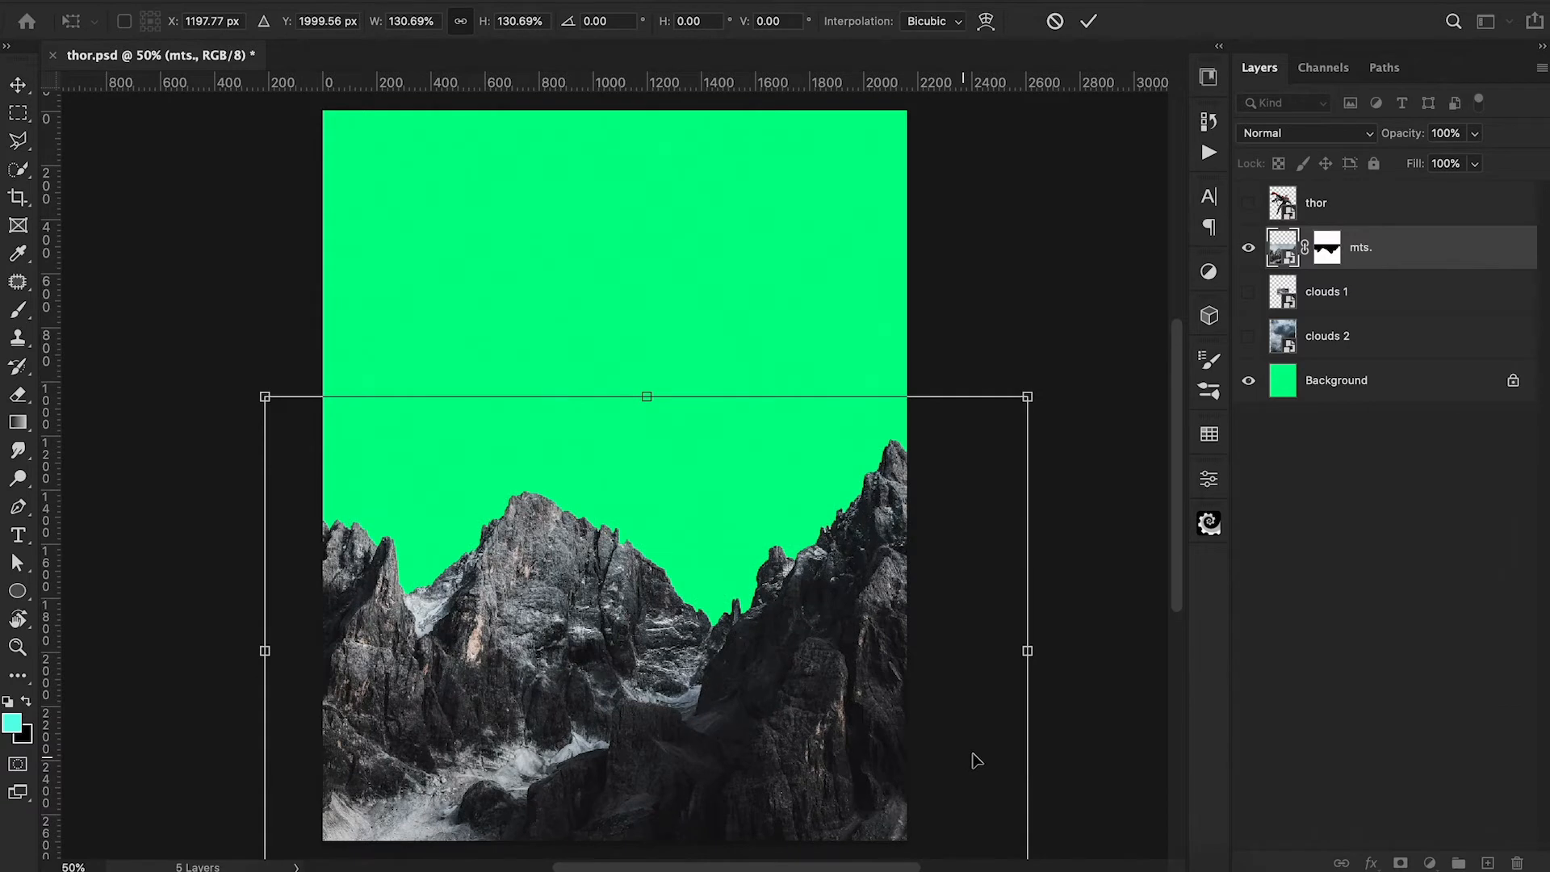
key("w")
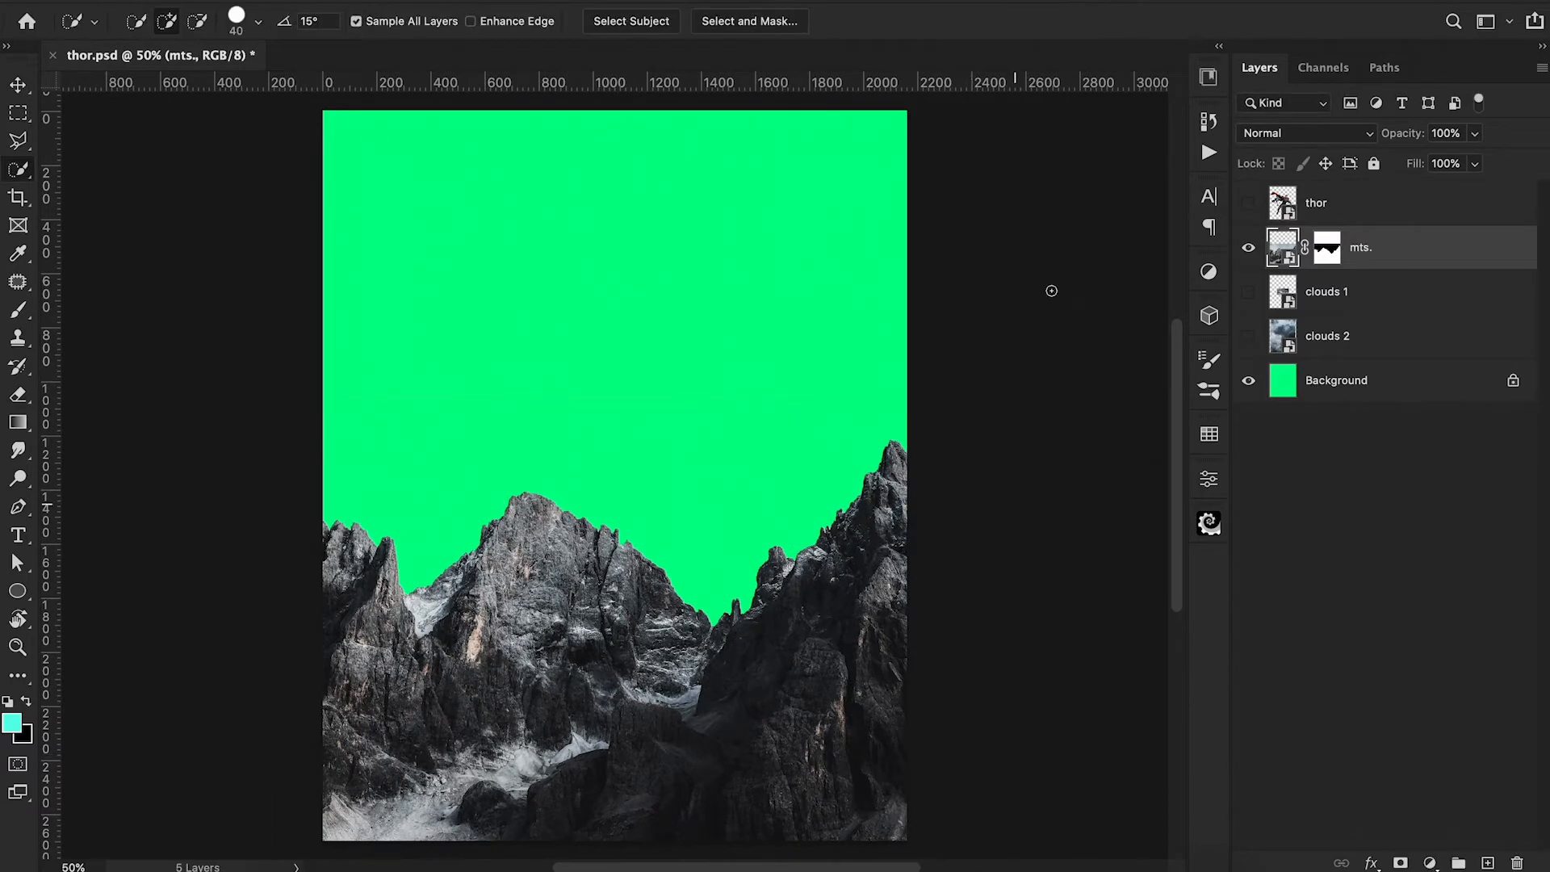
Show the thor layer, scale the mts. layer to 106.10% and lower the mountains behind the figure's legs.
left_click(1248, 204)
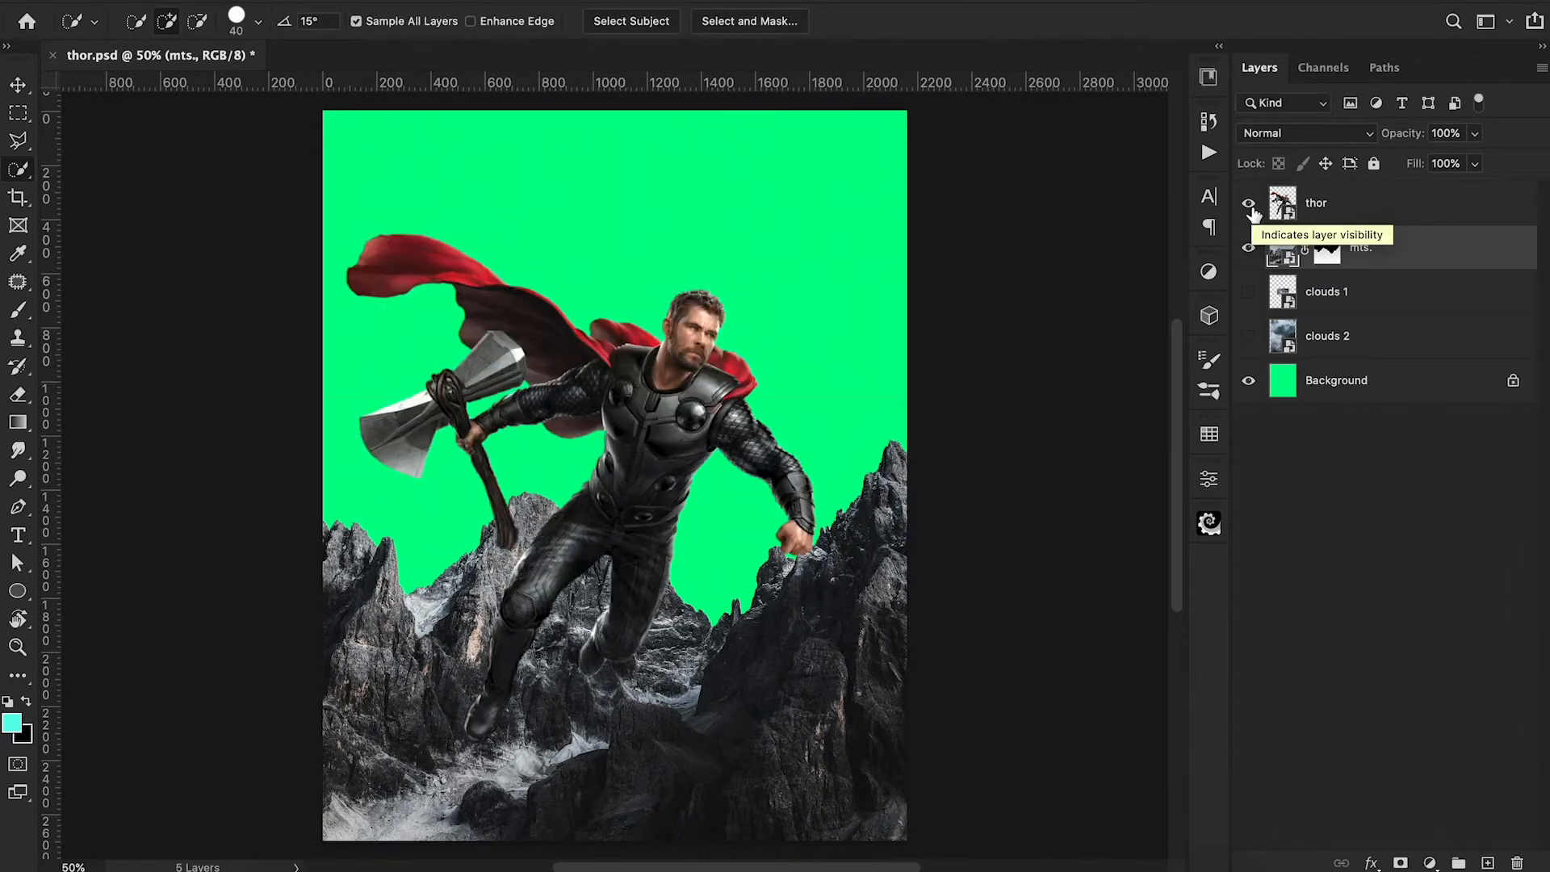
key("ctrl+t")
left_click_drag(985, 521, 983, 623)
left_click_drag(1035, 502, 1081, 469)
mouse_move(1009, 599)
left_mouse_down()
mouse_move(955, 616)
mouse_move(981, 640)
mouse_move(987, 592)
left_mouse_up()
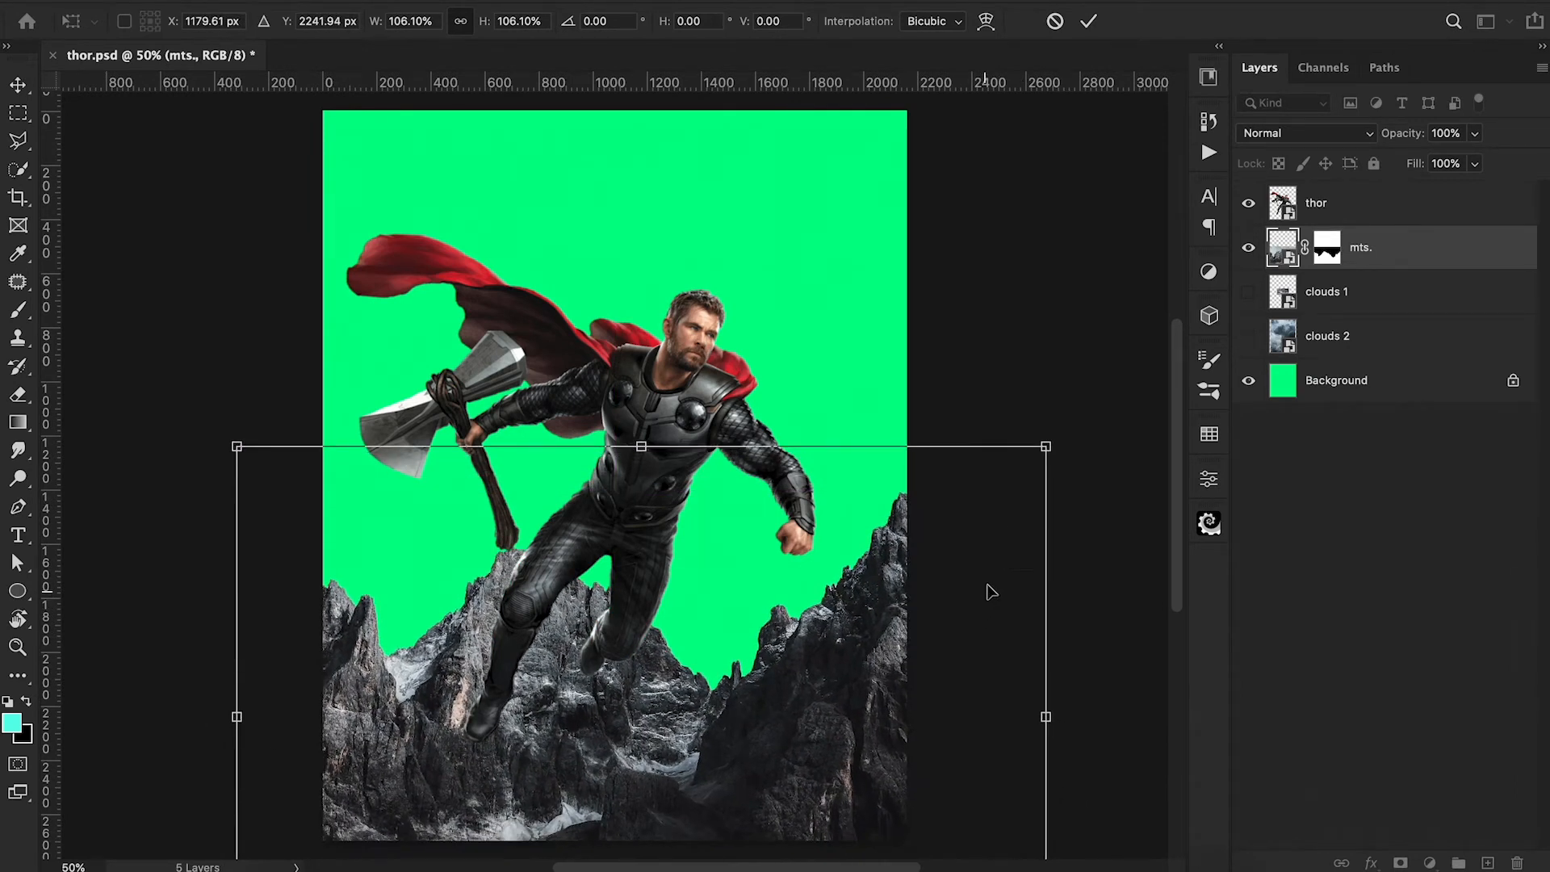
left_click(1088, 21)
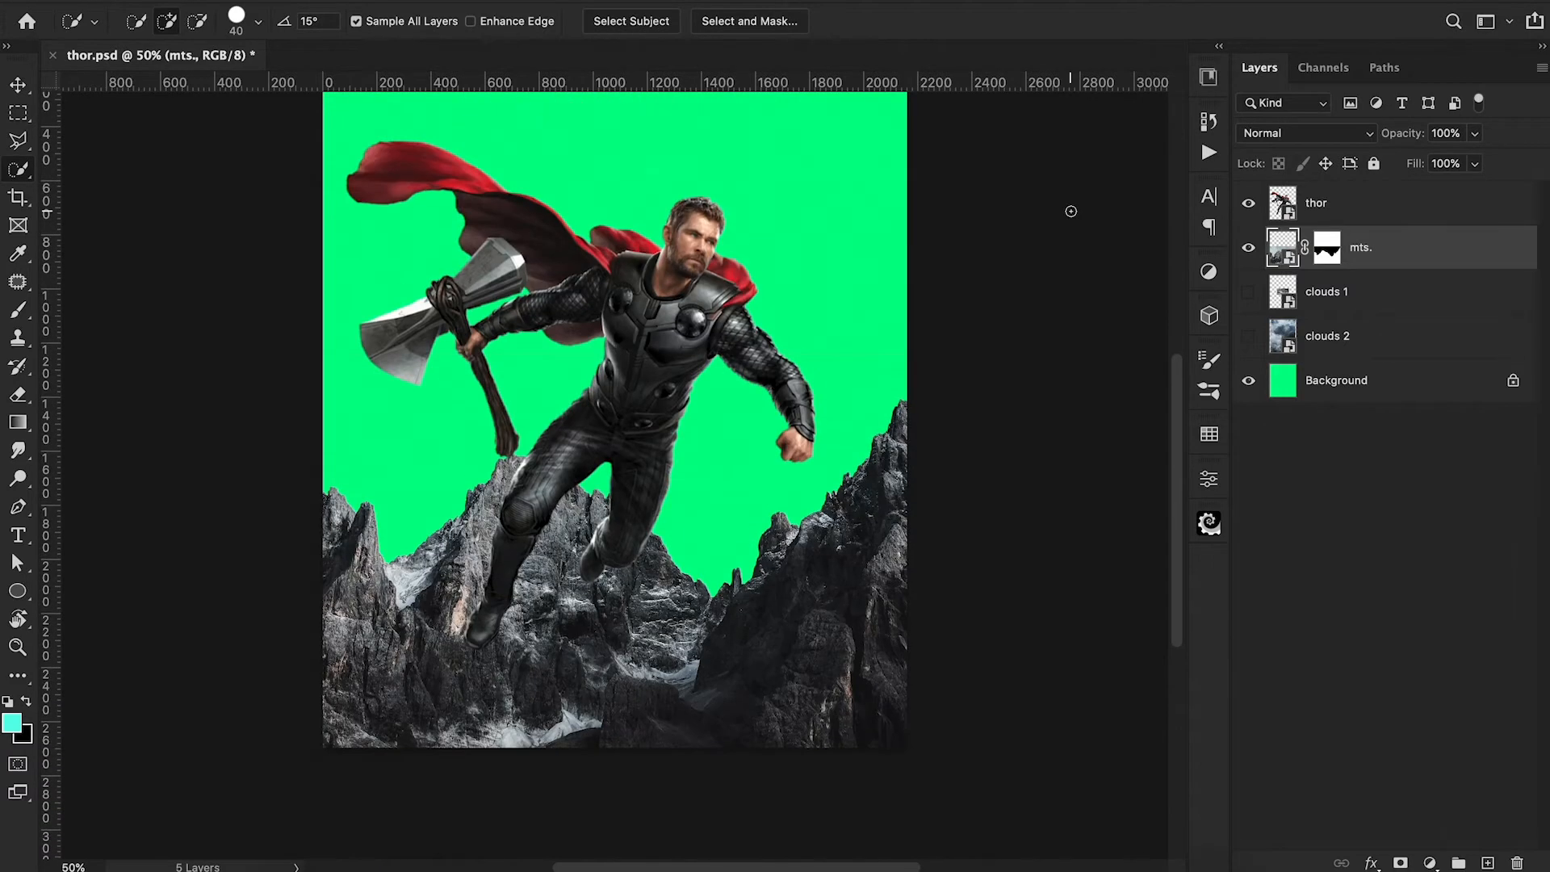
Show the clouds 2 layer and move it right to about X 1384 px and upward, behind the mountains.
scroll(1070, 211, "up", 2)
left_click(1249, 338)
left_click(1349, 338)
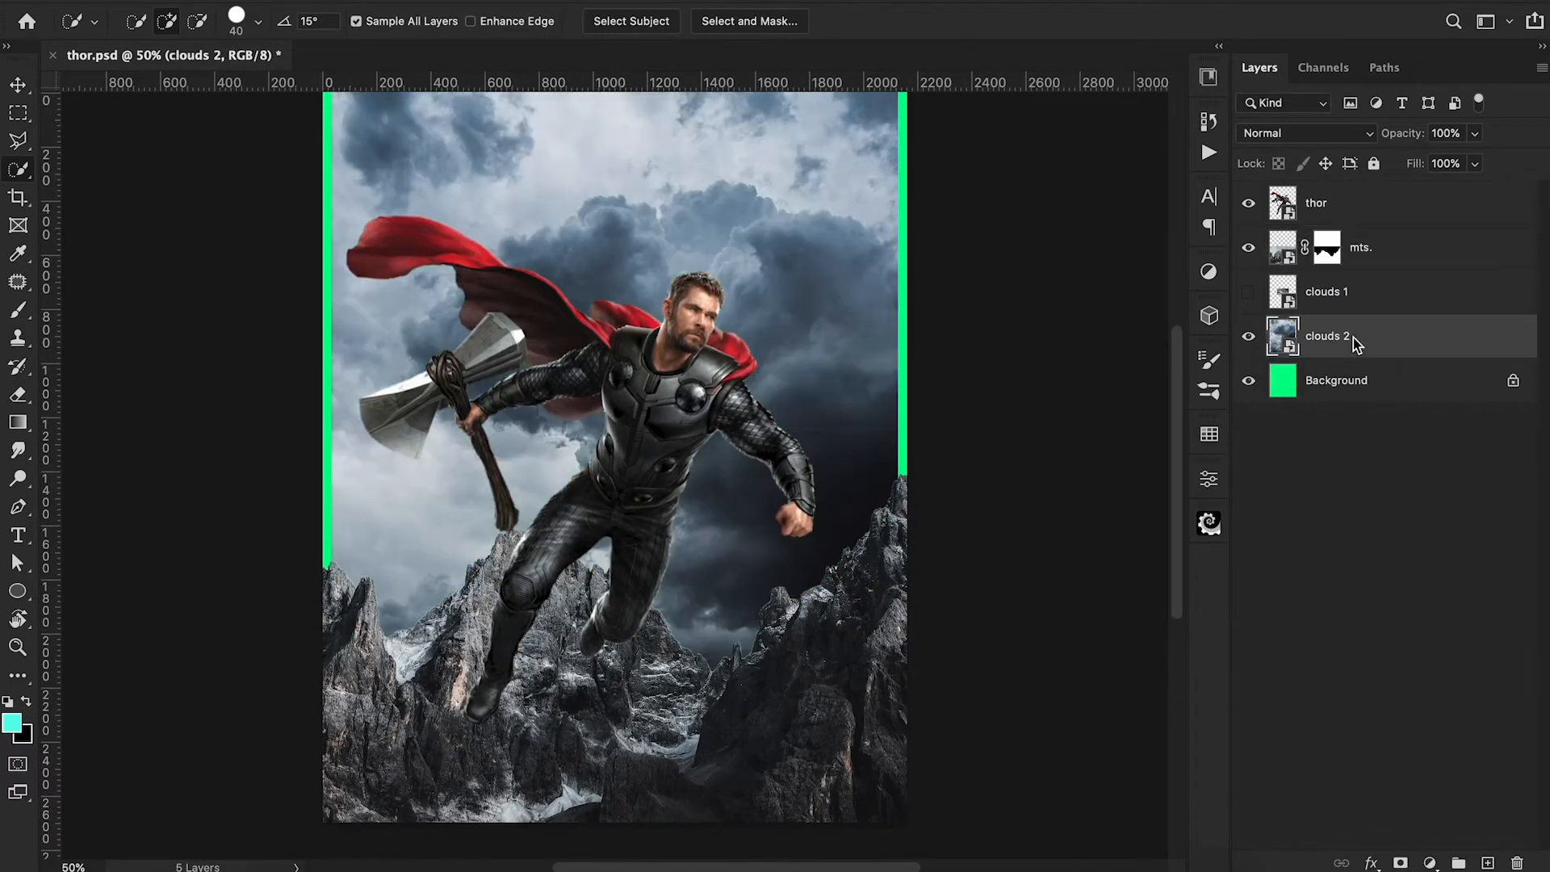
key("ctrl+t")
scroll(1039, 586, "up", 3)
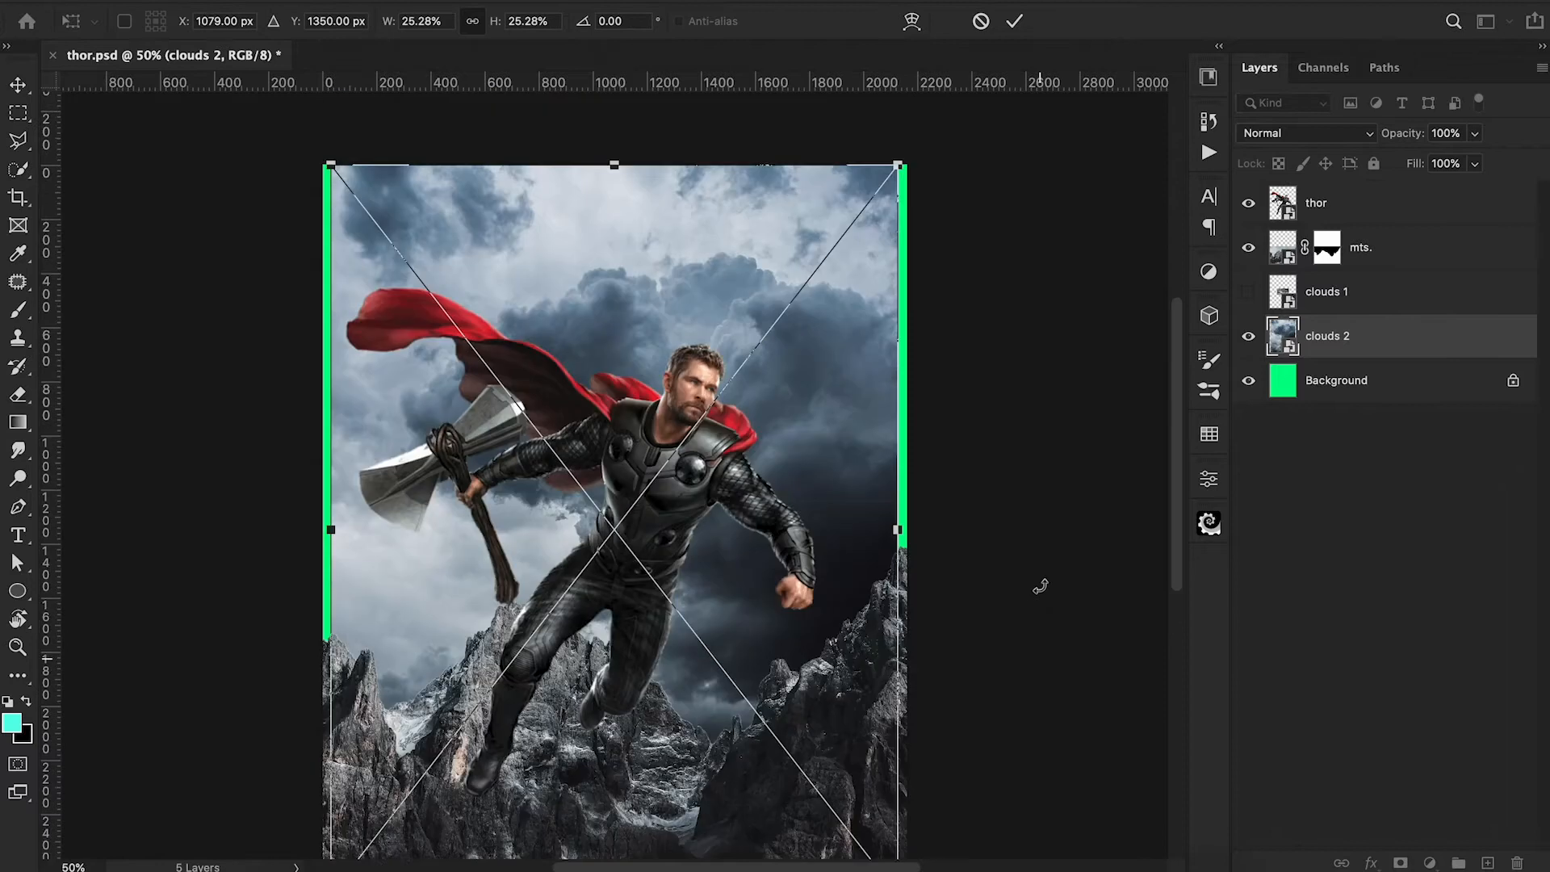
left_click_drag(807, 540, 892, 522)
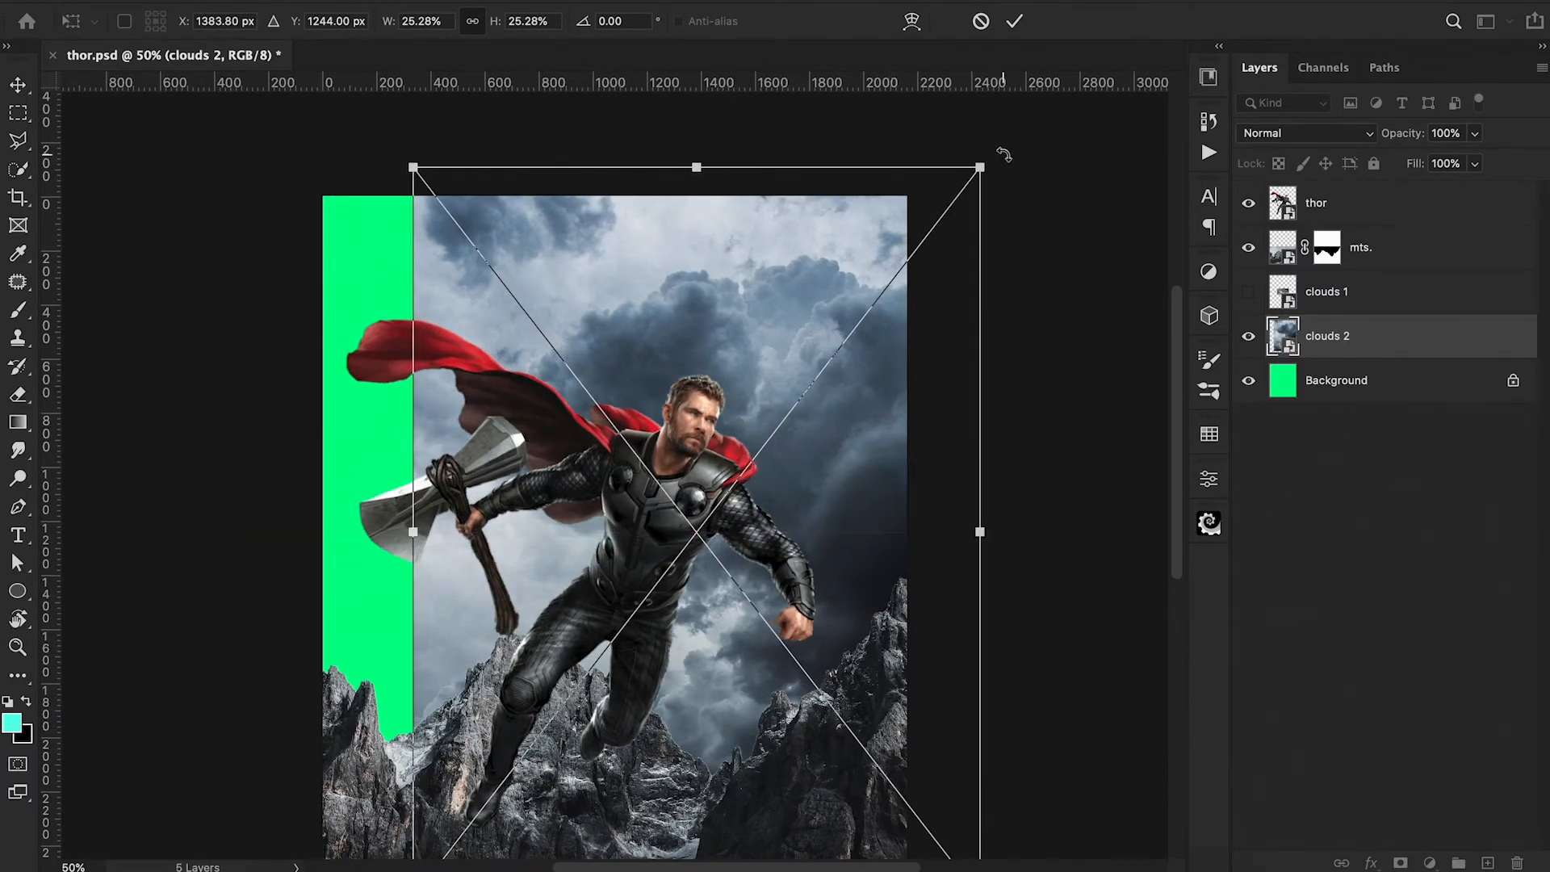
left_click(1013, 23)
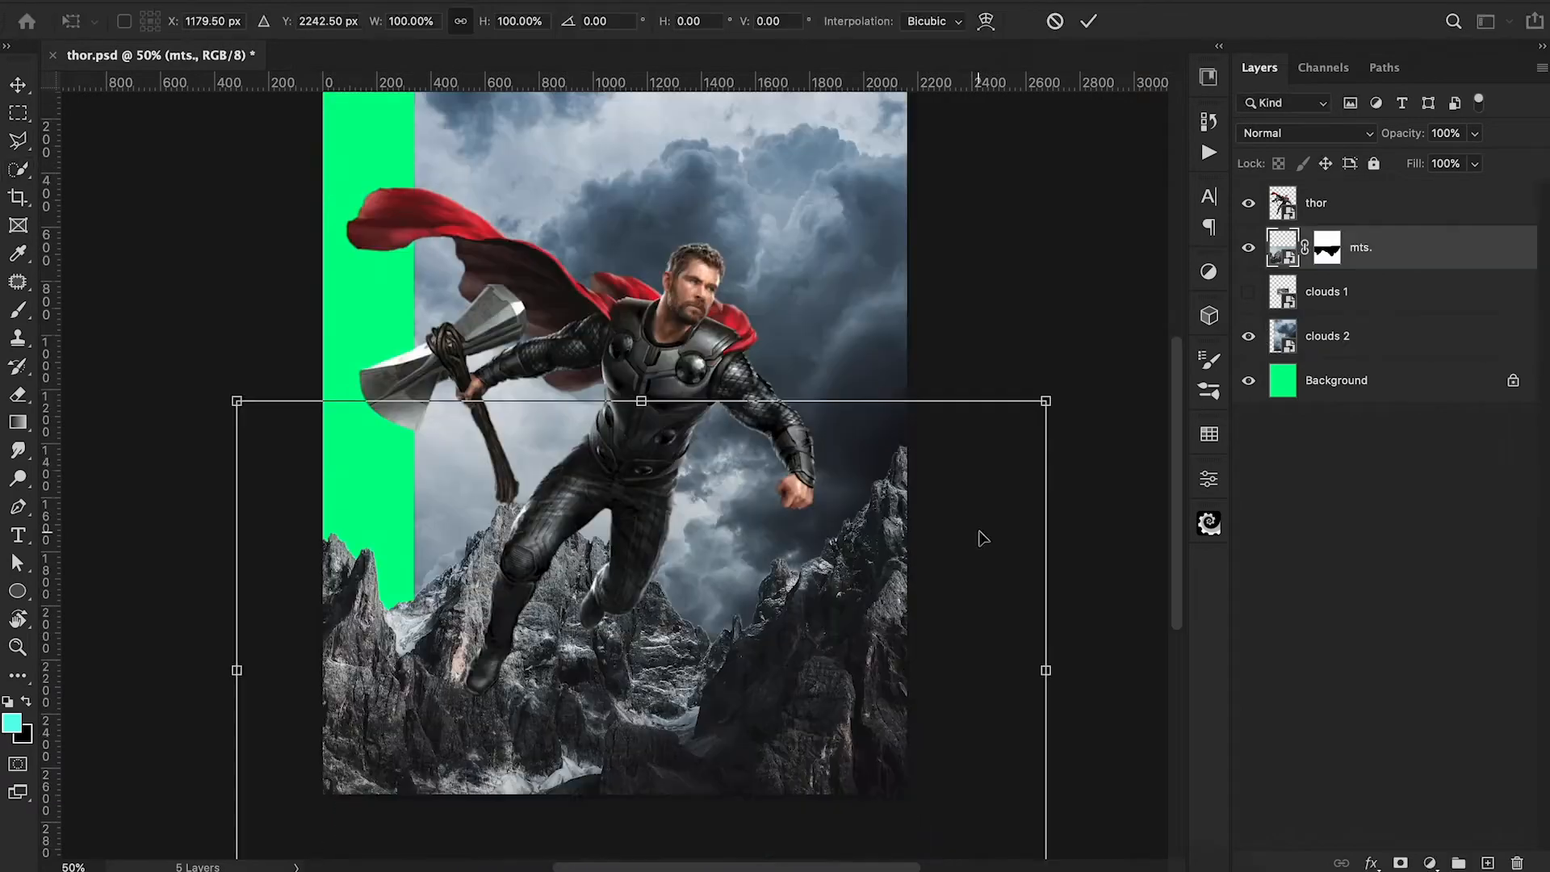
mouse_move(978, 533)
left_mouse_down()
mouse_move(969, 509)
mouse_move(961, 519)
mouse_move(979, 506)
left_mouse_up()
left_click(1087, 21)
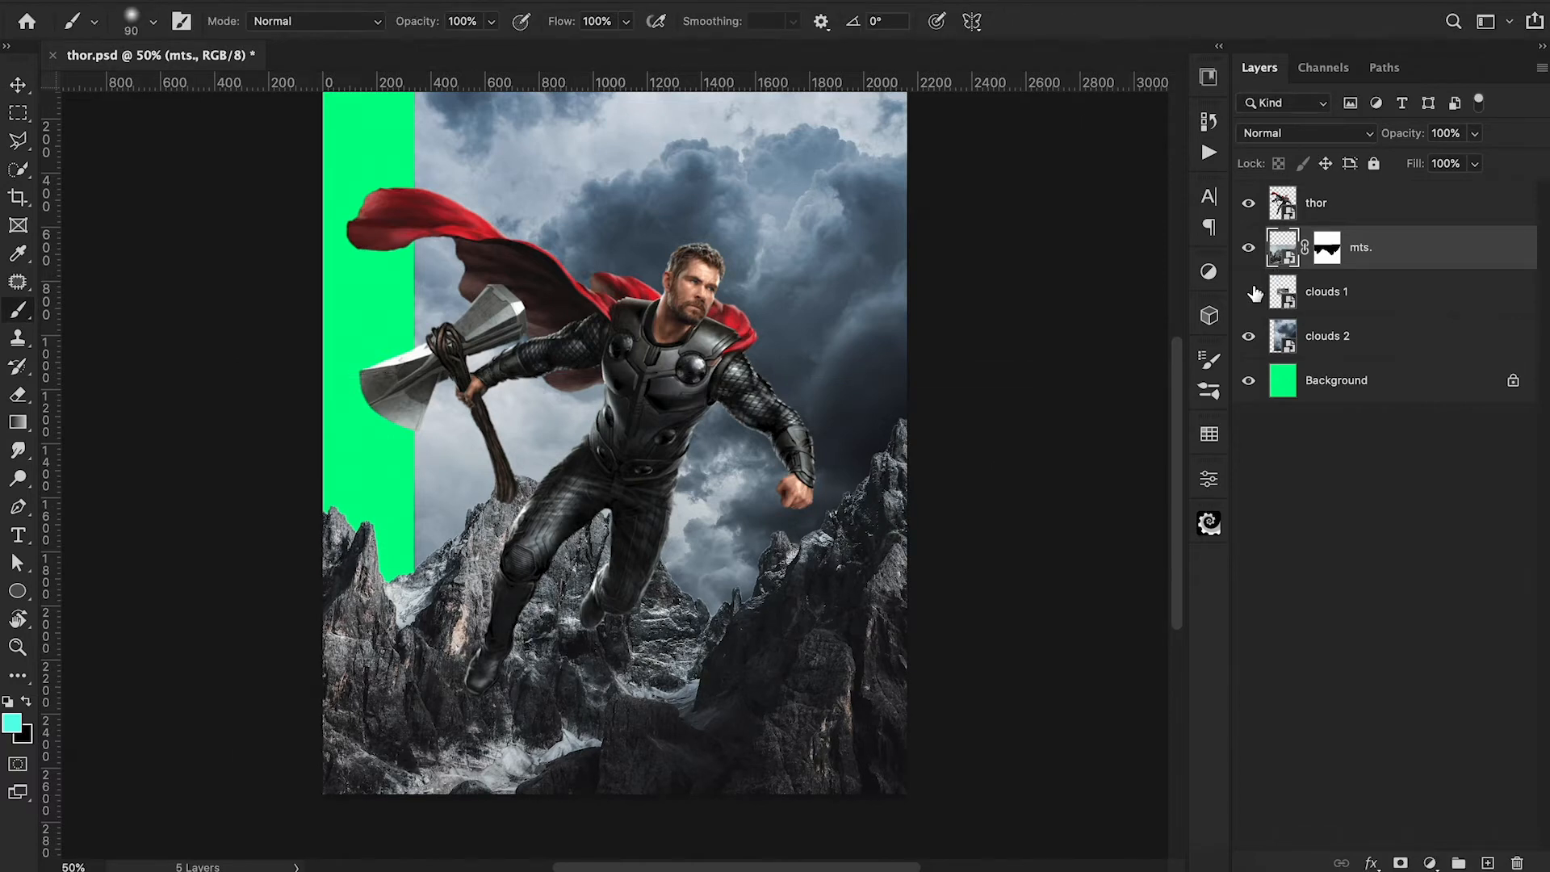
Show the clouds 1 layer, flip it horizontally and scale it to 390.03% so it covers the whole sky.
left_click(1249, 292)
left_click(1345, 297)
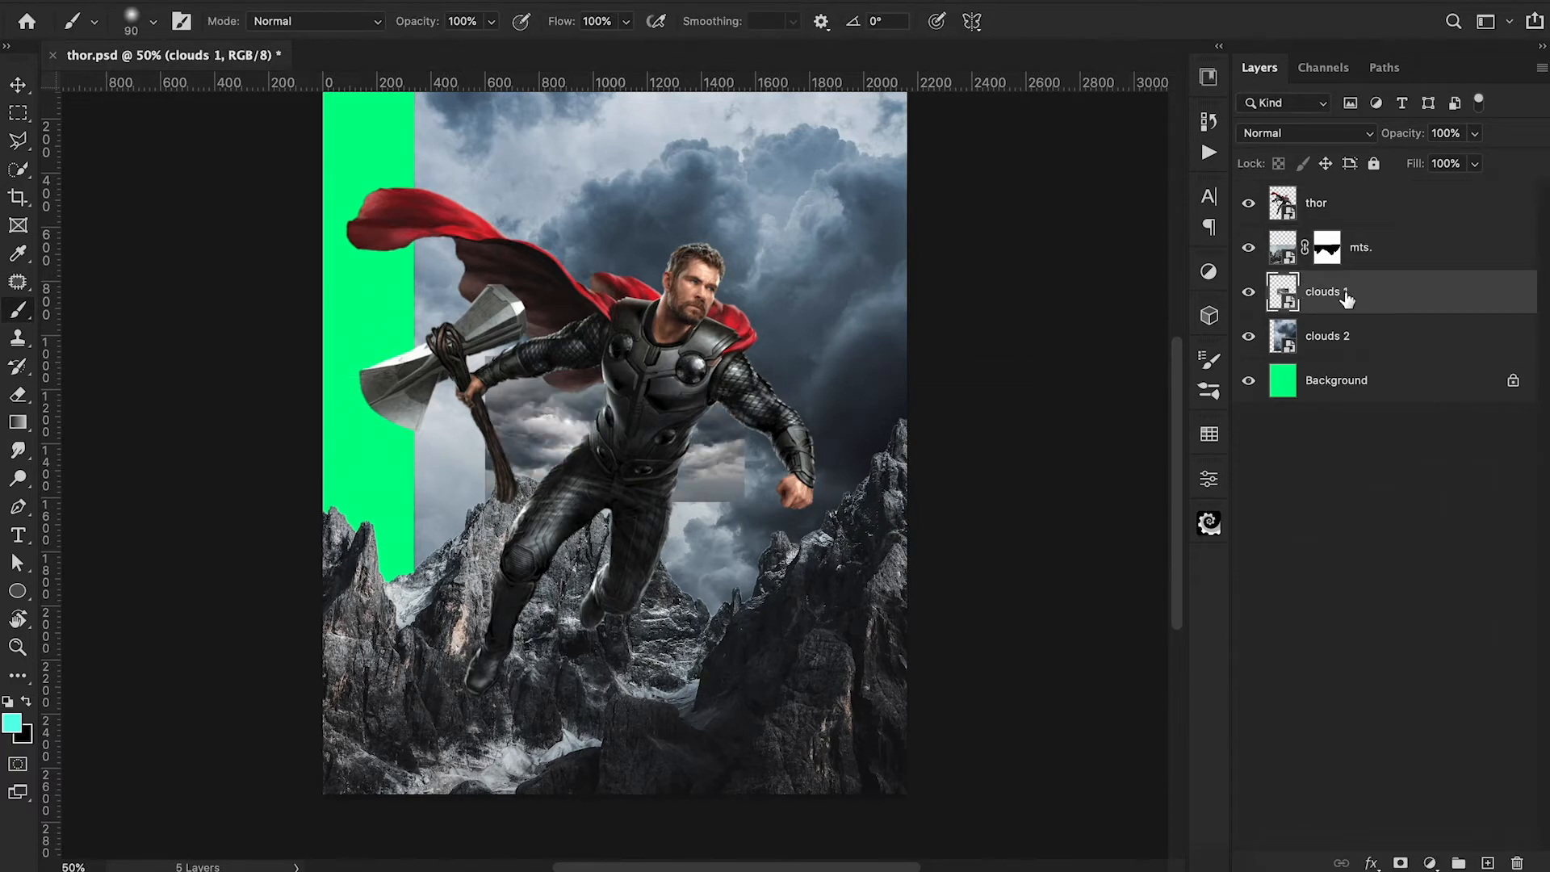
key("ctrl+t")
left_click_drag(741, 346, 1044, 554)
key("Return")
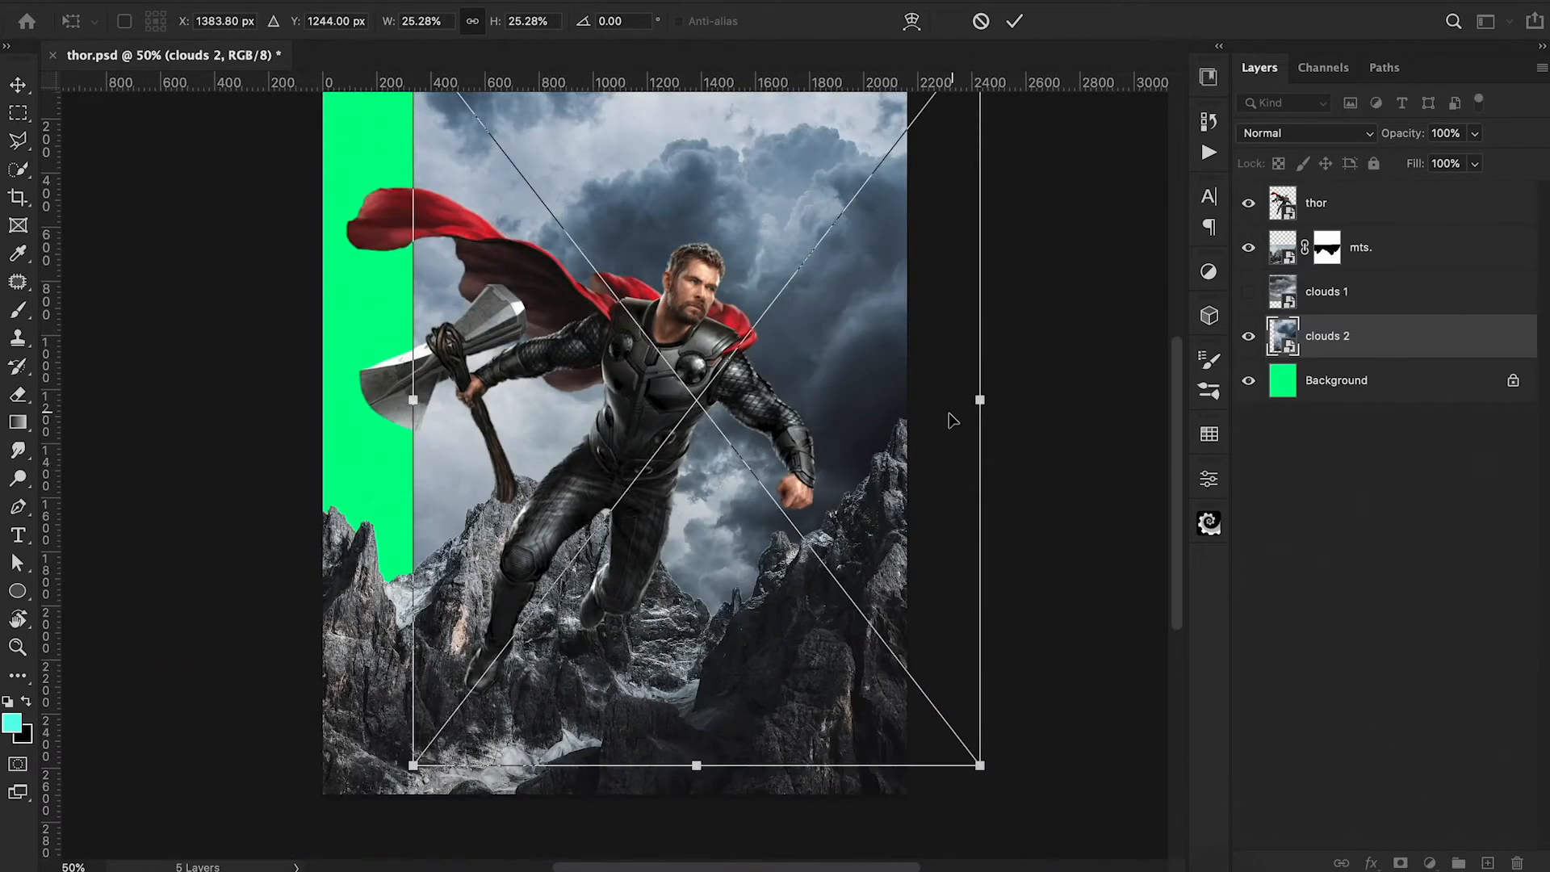
With clouds 1 hidden, move the clouds 2 layer farther up and right to about X 1628 px.
left_click_drag(945, 415, 1018, 373)
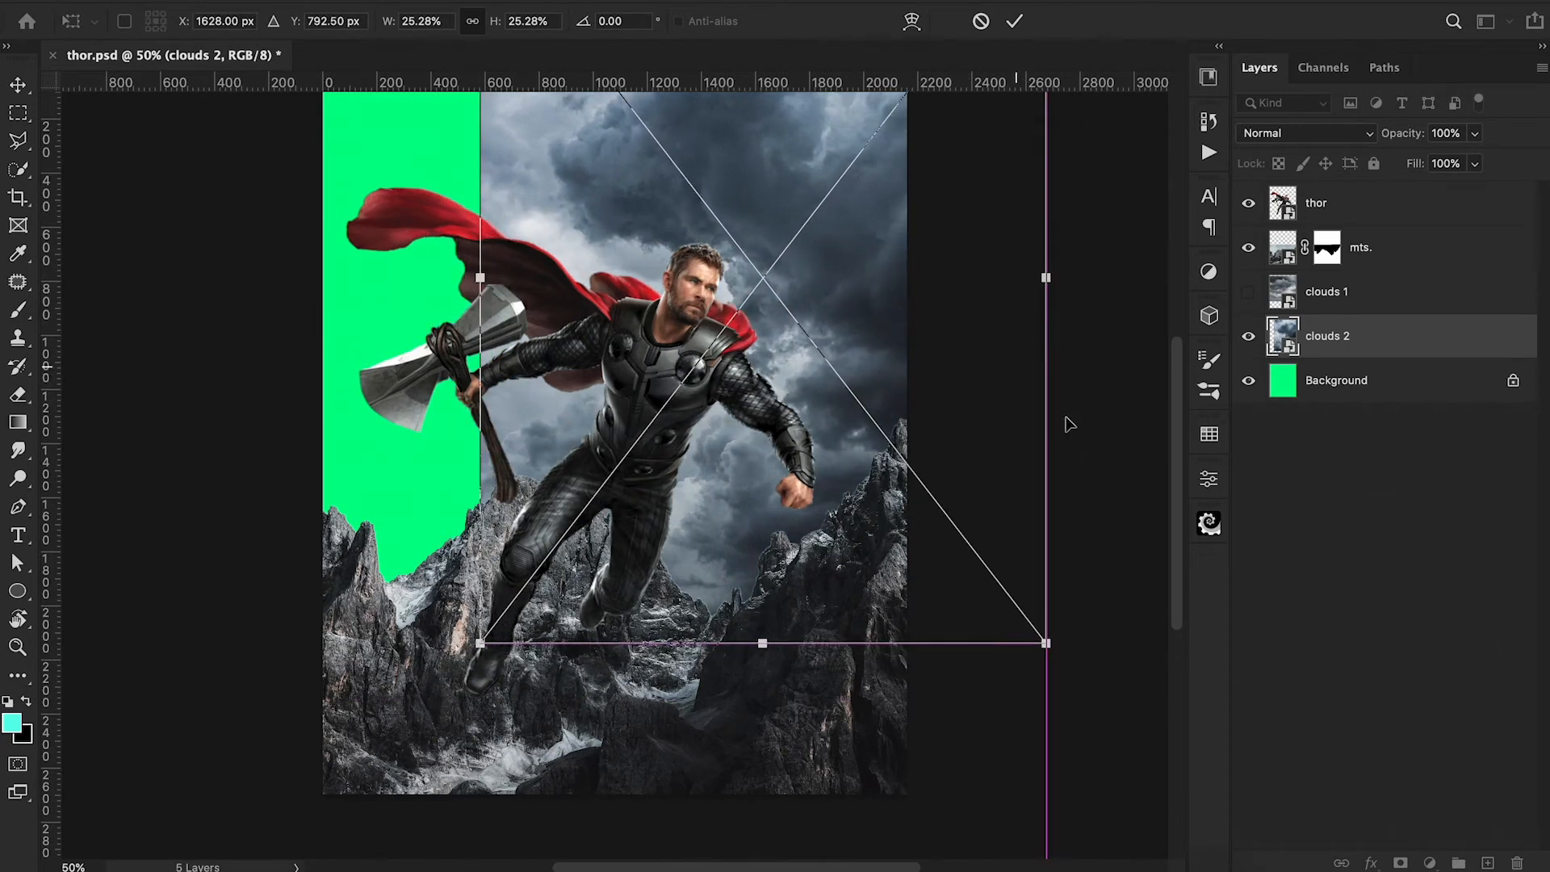
scroll(1065, 425, "up", 3)
scroll(1066, 425, "right", 1)
left_click_drag(918, 294, 917, 282)
left_click(1013, 34)
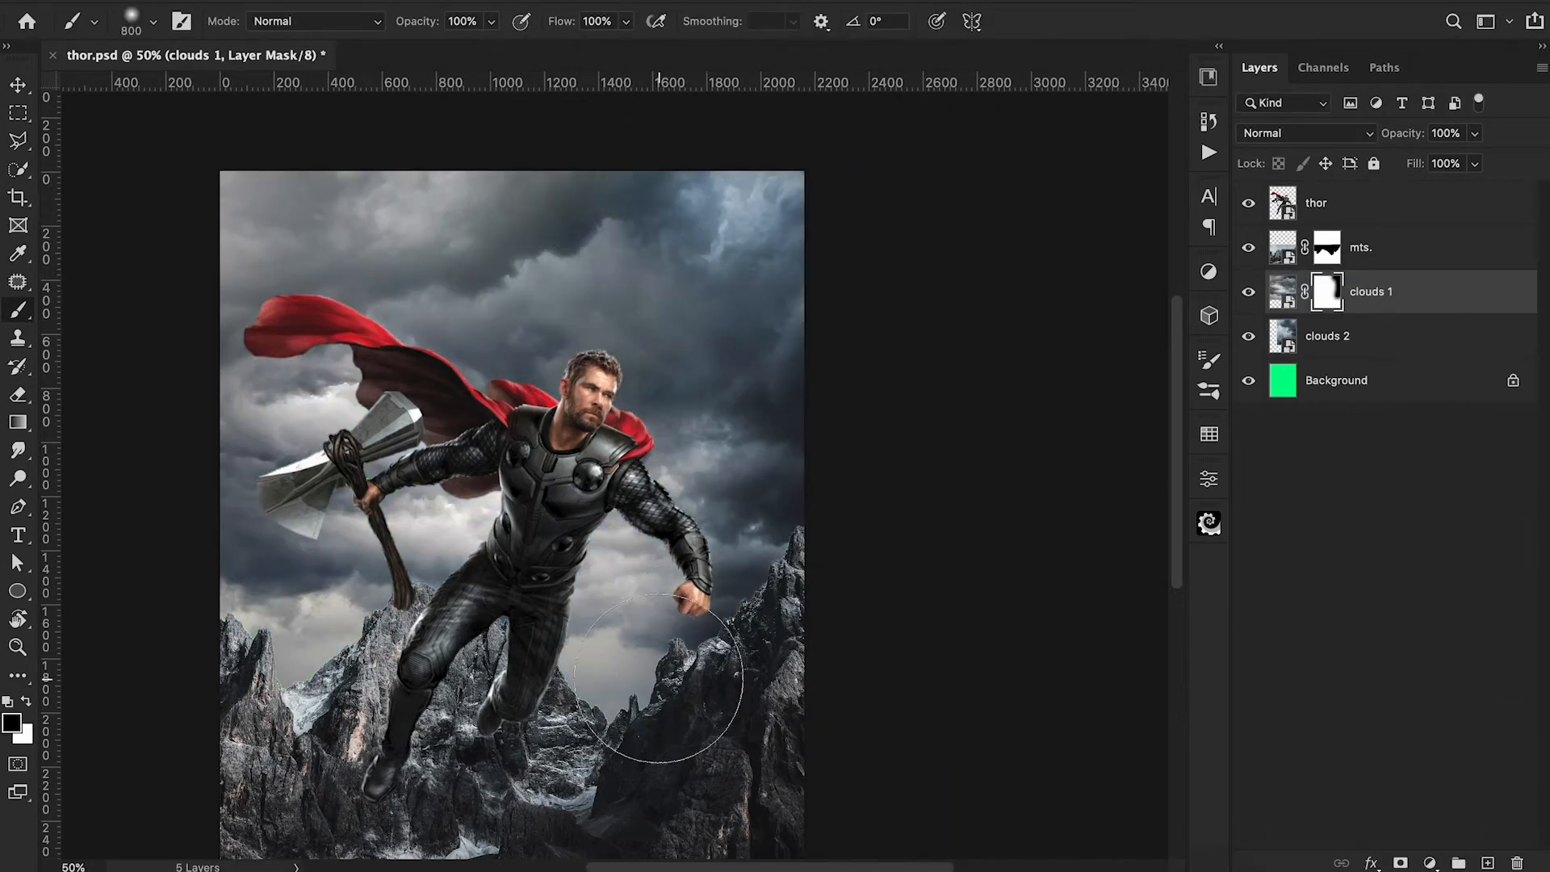
Mask the clouds 1 layer and paint out its right side with an 800 px soft black brush to reveal clouds 2.
left_click_drag(659, 678, 459, 765)
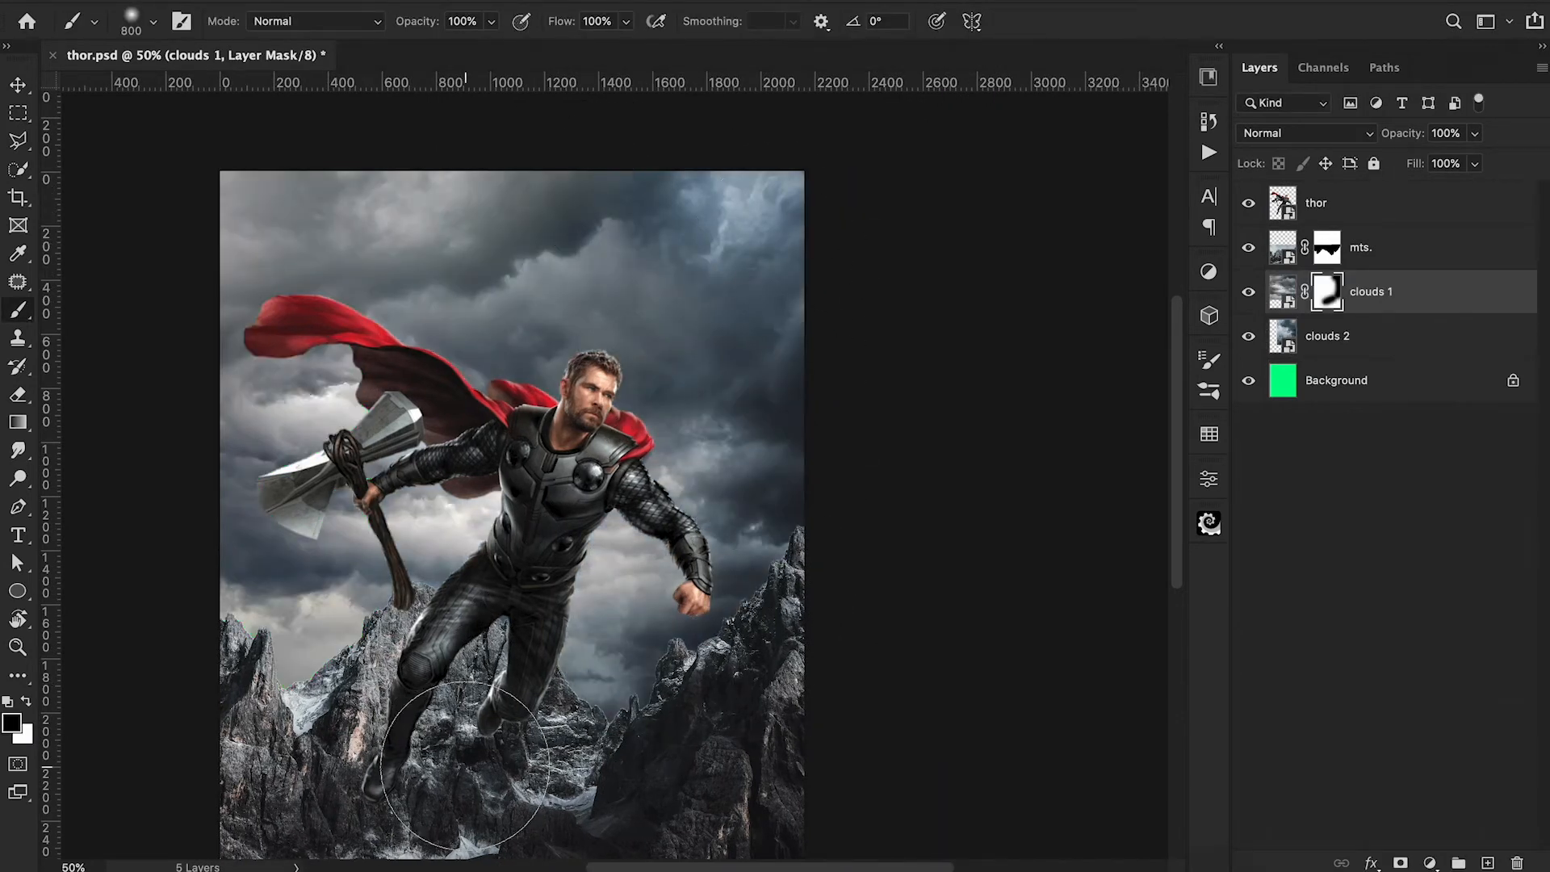
left_click(608, 584)
left_click(623, 350)
key("ctrl+z")
Refine the clouds 1 mask with the brush at 30% opacity and group both cloud layers as sky.
key("3")
mouse_move(628, 370)
left_mouse_down()
mouse_move(627, 346)
mouse_move(712, 285)
mouse_move(498, 242)
left_mouse_up()
mouse_move(465, 605)
left_mouse_down()
mouse_move(544, 557)
mouse_move(497, 557)
mouse_move(453, 632)
mouse_move(410, 630)
left_mouse_up()
key("ctrl+z")
key("ctrl+z")
key("ctrl+z")
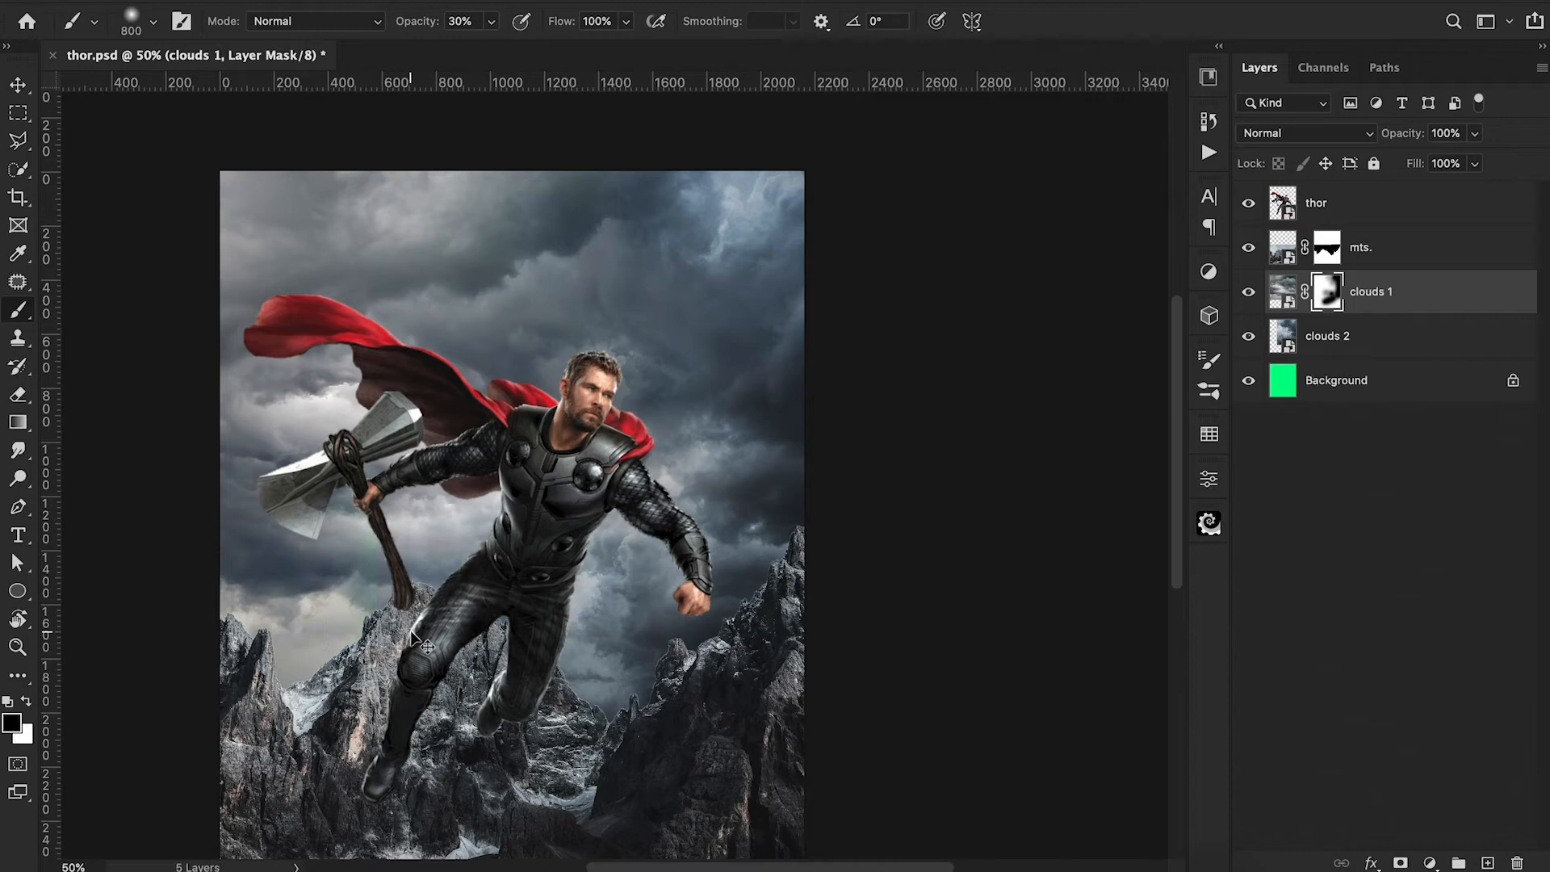
key("x")
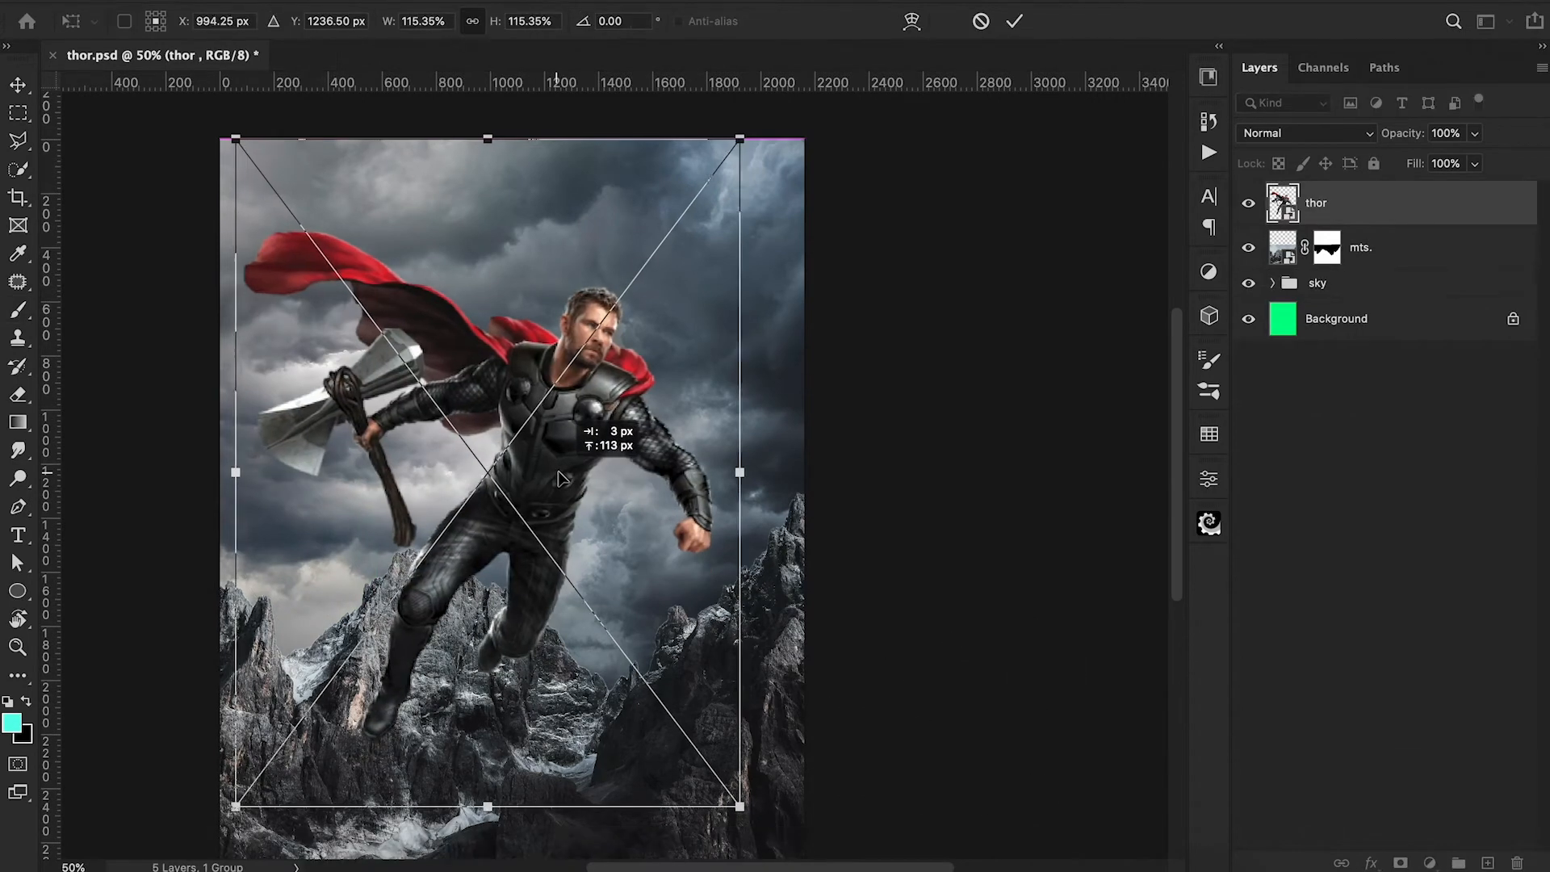
left_click_drag(605, 537, 634, 543)
key("Return")
scroll(562, 476, "right", 2)
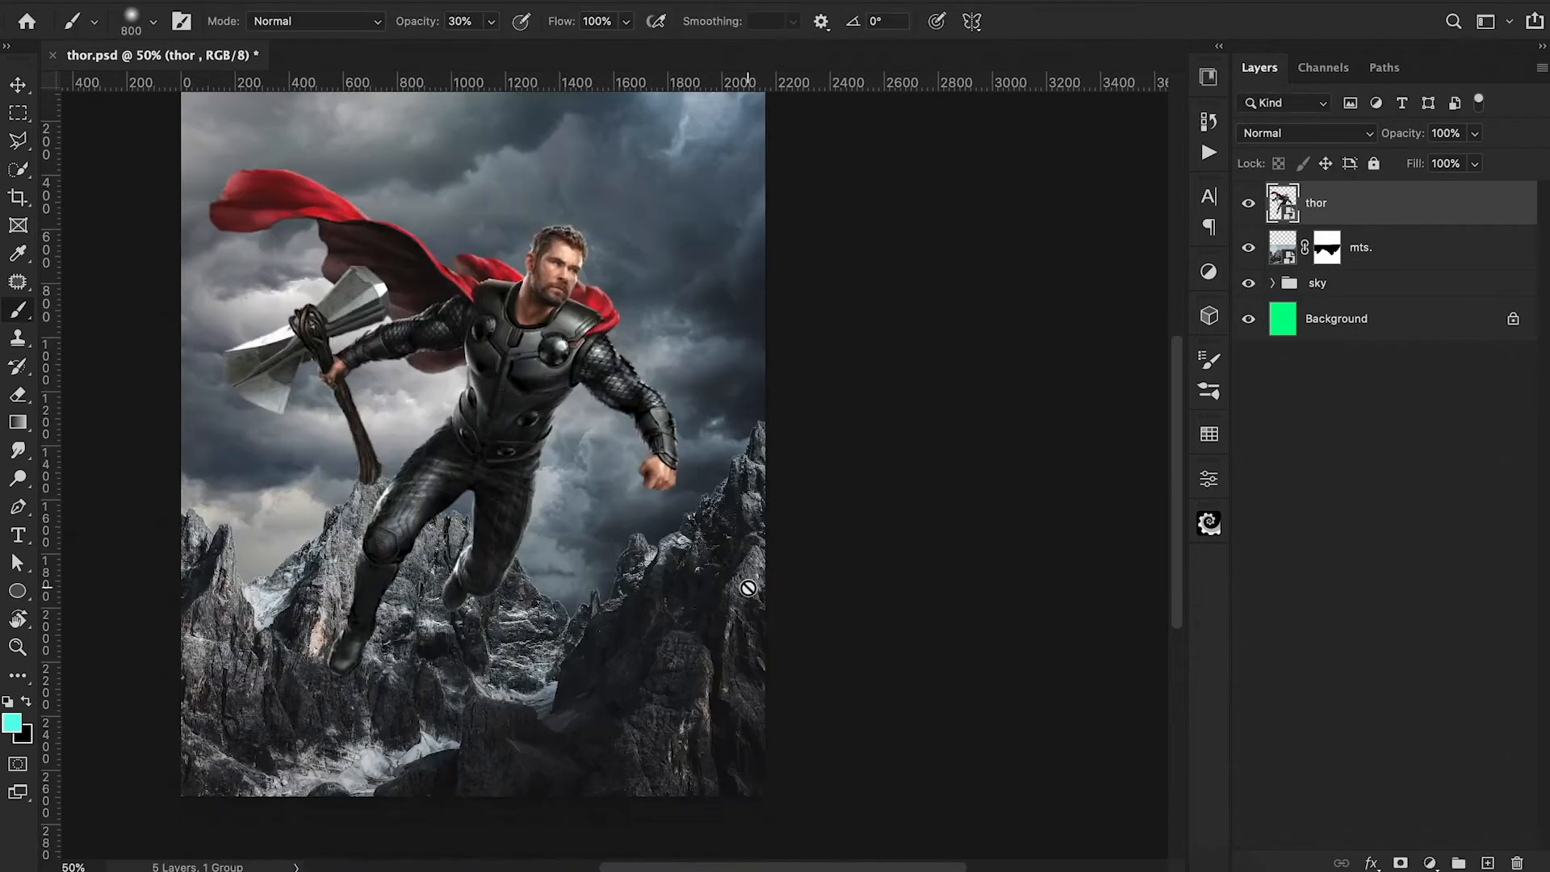
Move the thor layer slightly down on the canvas and save the document.
key("ctrl+t")
left_click_drag(549, 482, 545, 503)
key("Return")
key("ctrl+s")
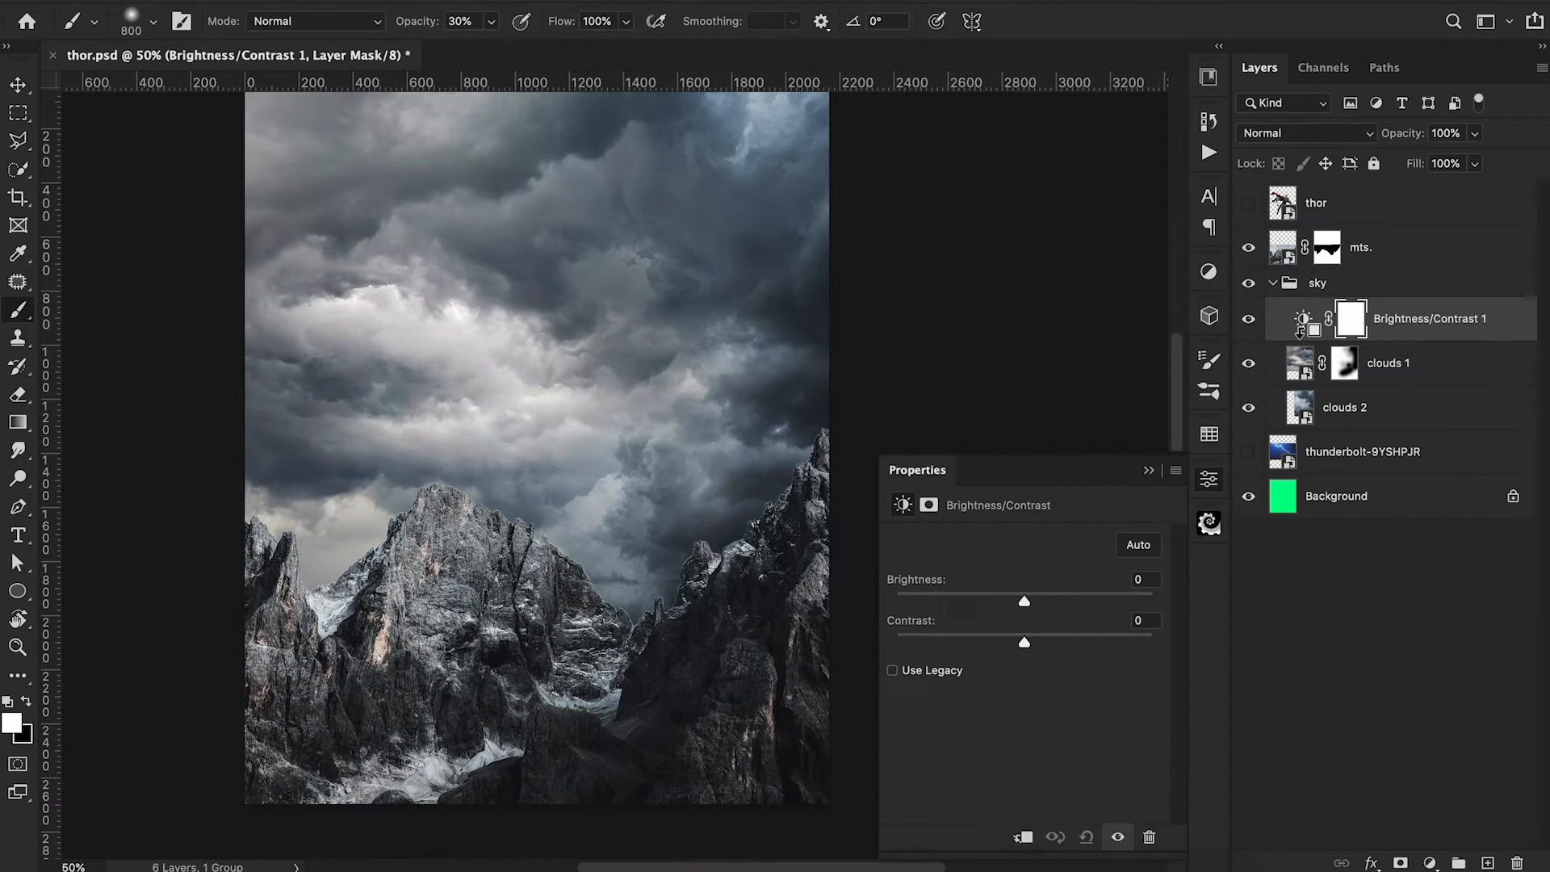
Clip a Brightness/Contrast adjustment to clouds 1 with brightness -35 and contrast 18.
left_click_drag(1024, 598, 993, 599)
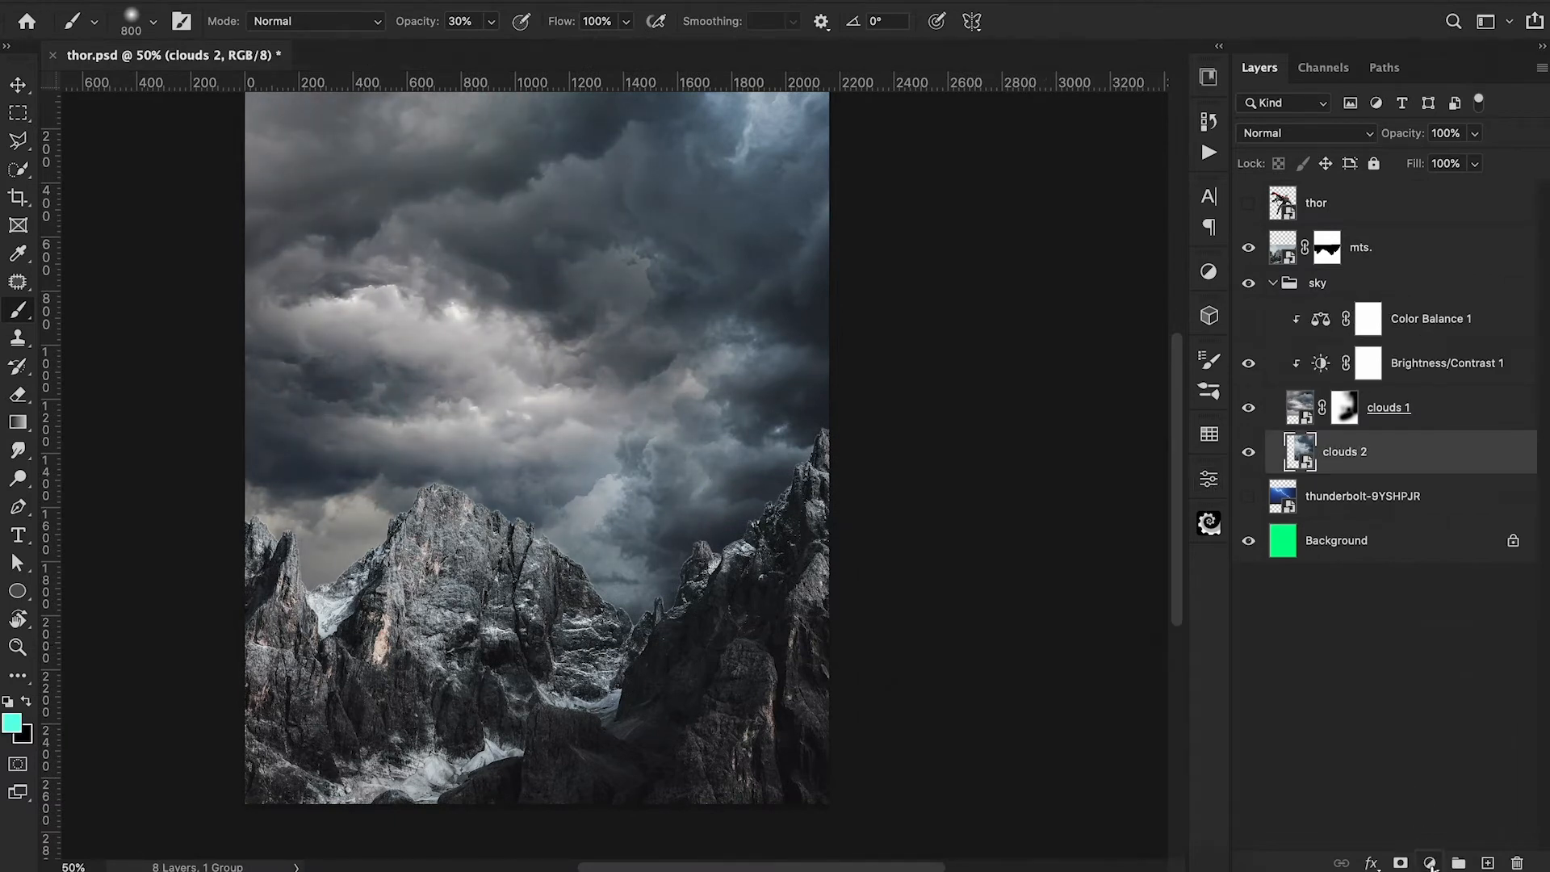
Clip a Hue/Saturation adjustment to clouds 2 and lower its saturation to about -55.
left_click(1430, 862)
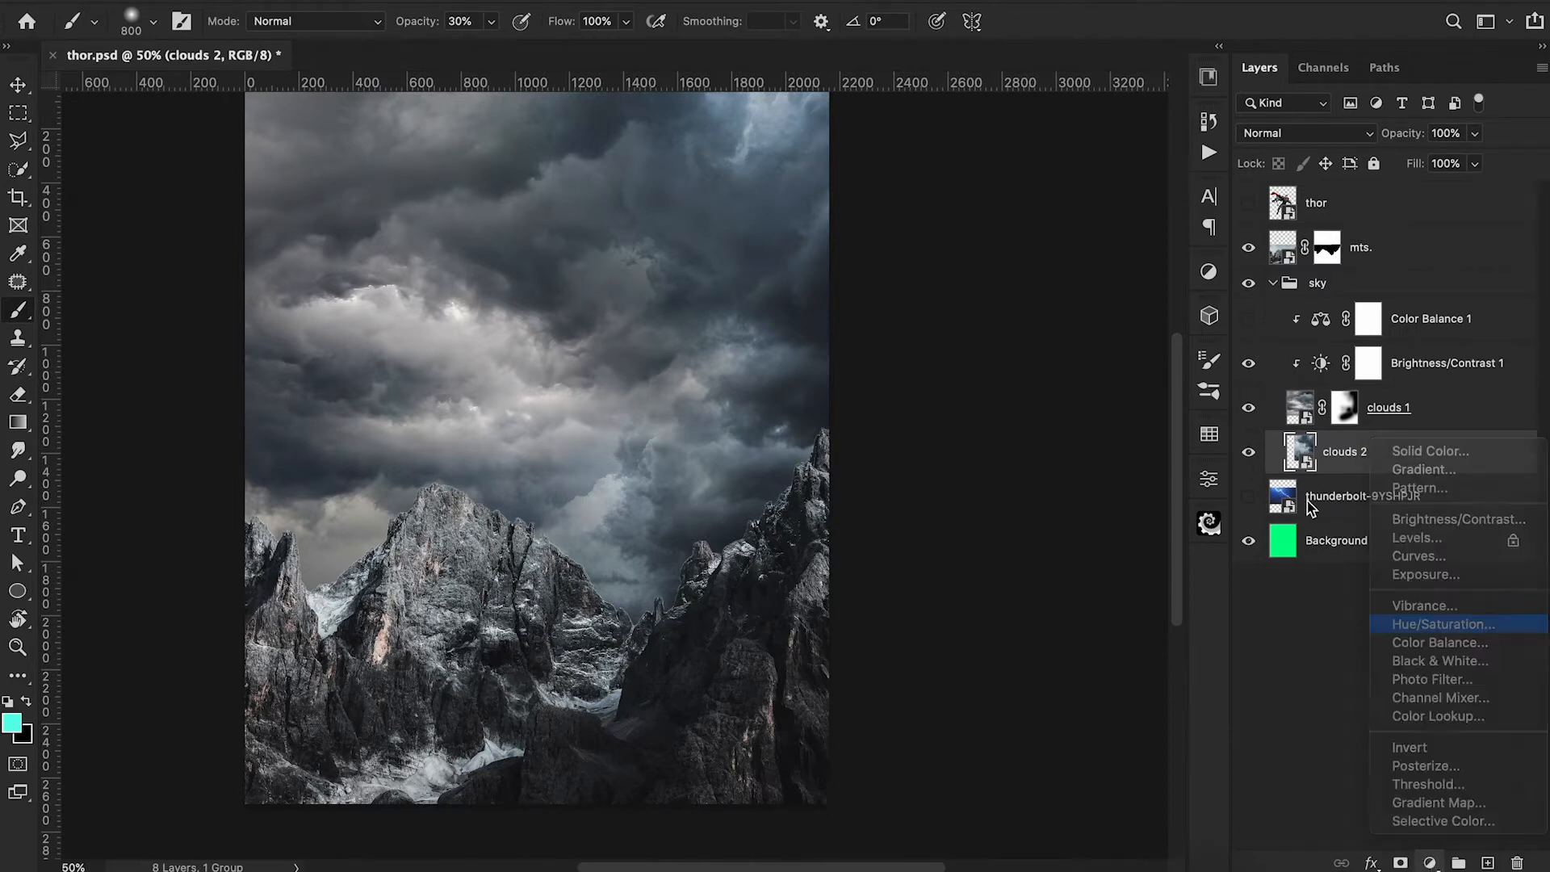
left_click(1423, 625)
left_click(1303, 473, "alt")
left_click_drag(1024, 664, 951, 657)
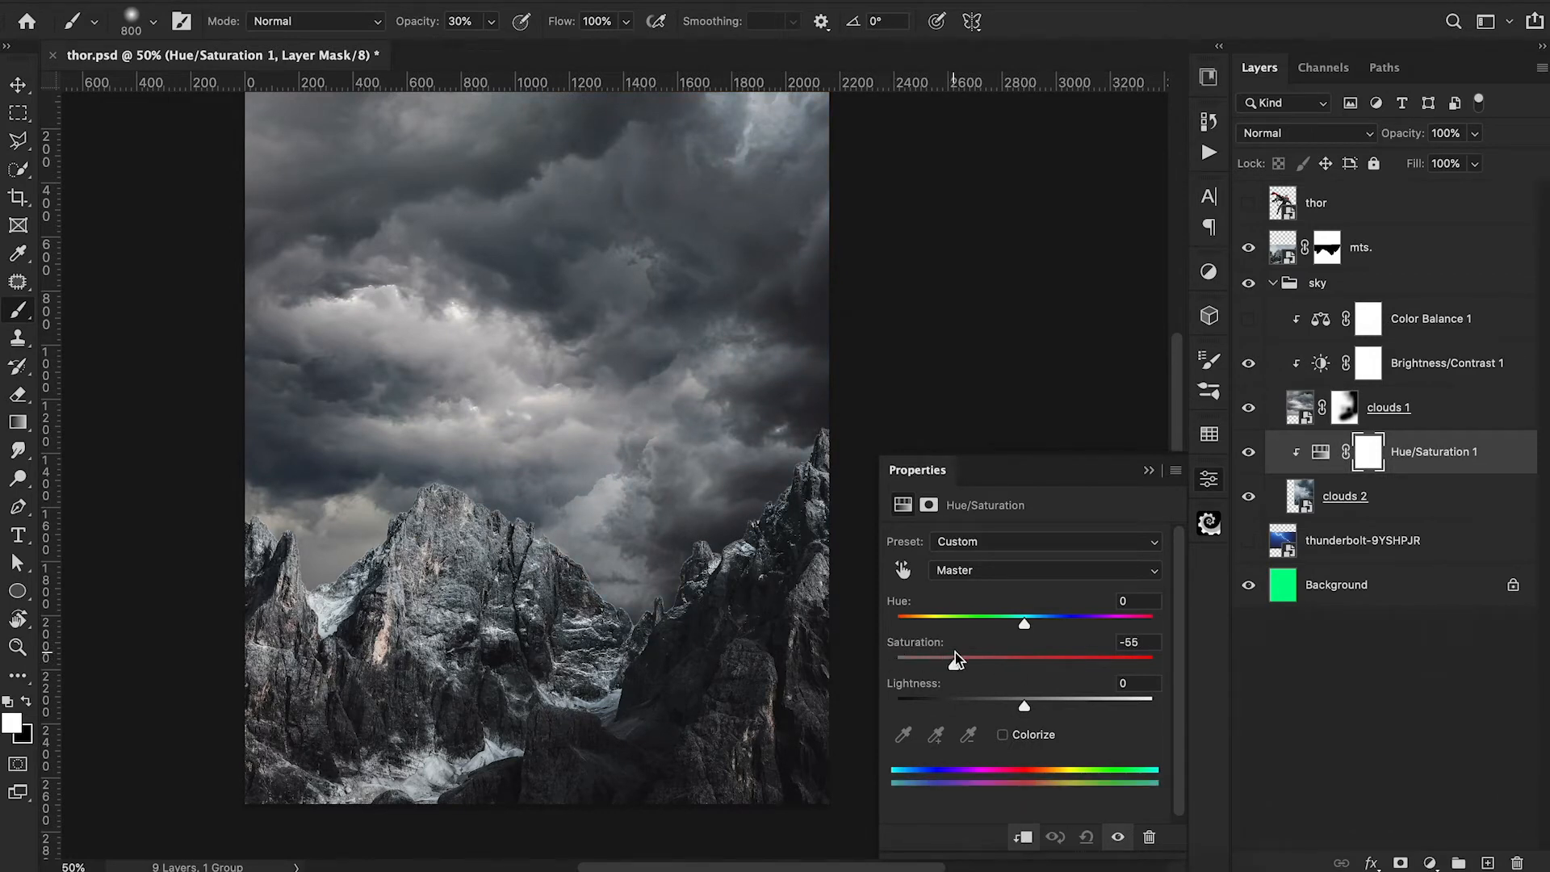
left_click_drag(1022, 708, 1021, 710)
left_click_drag(953, 664, 950, 663)
left_click(1149, 470)
Paint black at 40% opacity on the clouds 1 mask to bring in more of clouds 2 at the upper right.
left_click(1344, 407)
key("x")
key("4")
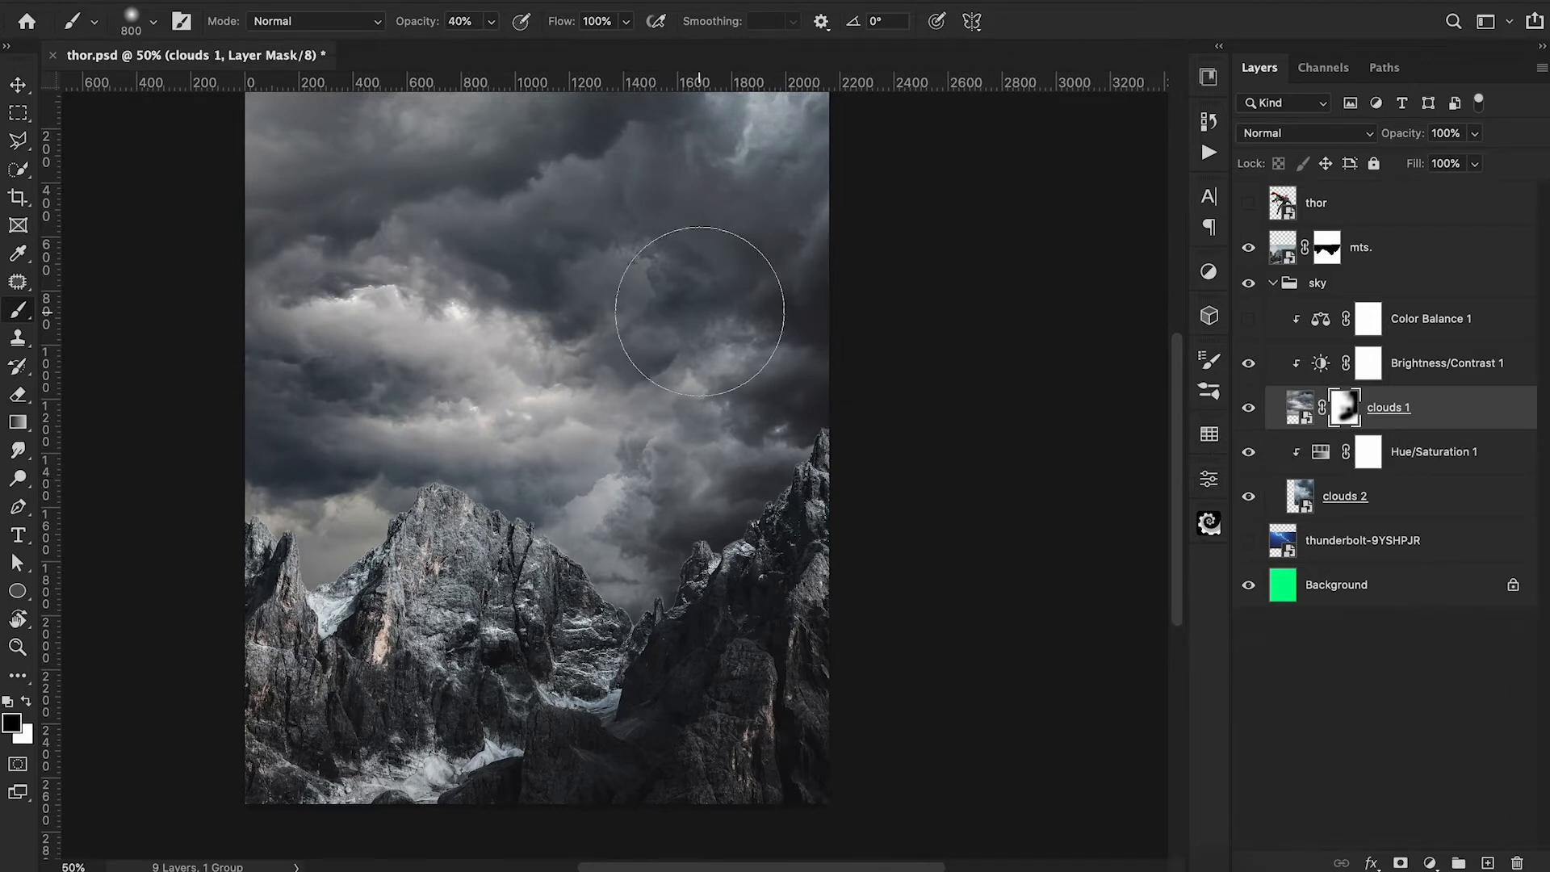
left_click_drag(699, 310, 662, 307)
left_click(1344, 407, "shift")
left_click(1343, 408, "shift")
Paint white with a 400 px brush on the clouds 1 mask to restore clouds around the sky's right-centre seam.
key("x")
key("bracketleft")
key("bracketleft")
left_click_drag(601, 294, 603, 300)
left_click_drag(704, 334, 687, 313)
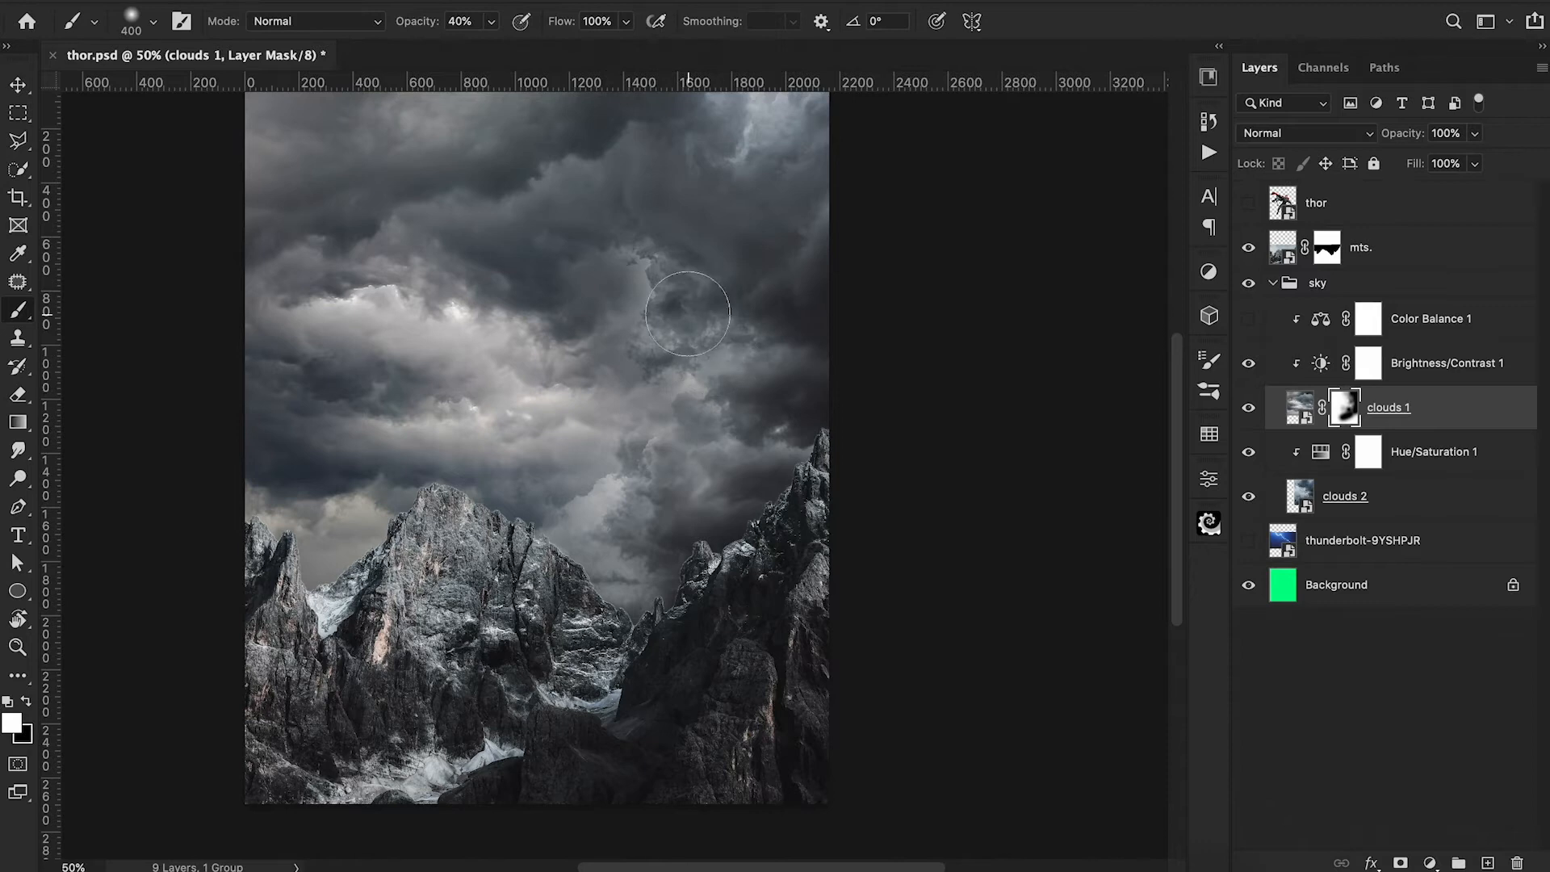
Compare the sky with clouds 1 hidden, then paint black on its mask to reveal the bright cloud edge beneath.
left_click(1248, 408)
left_click(1249, 407)
left_click(1248, 408)
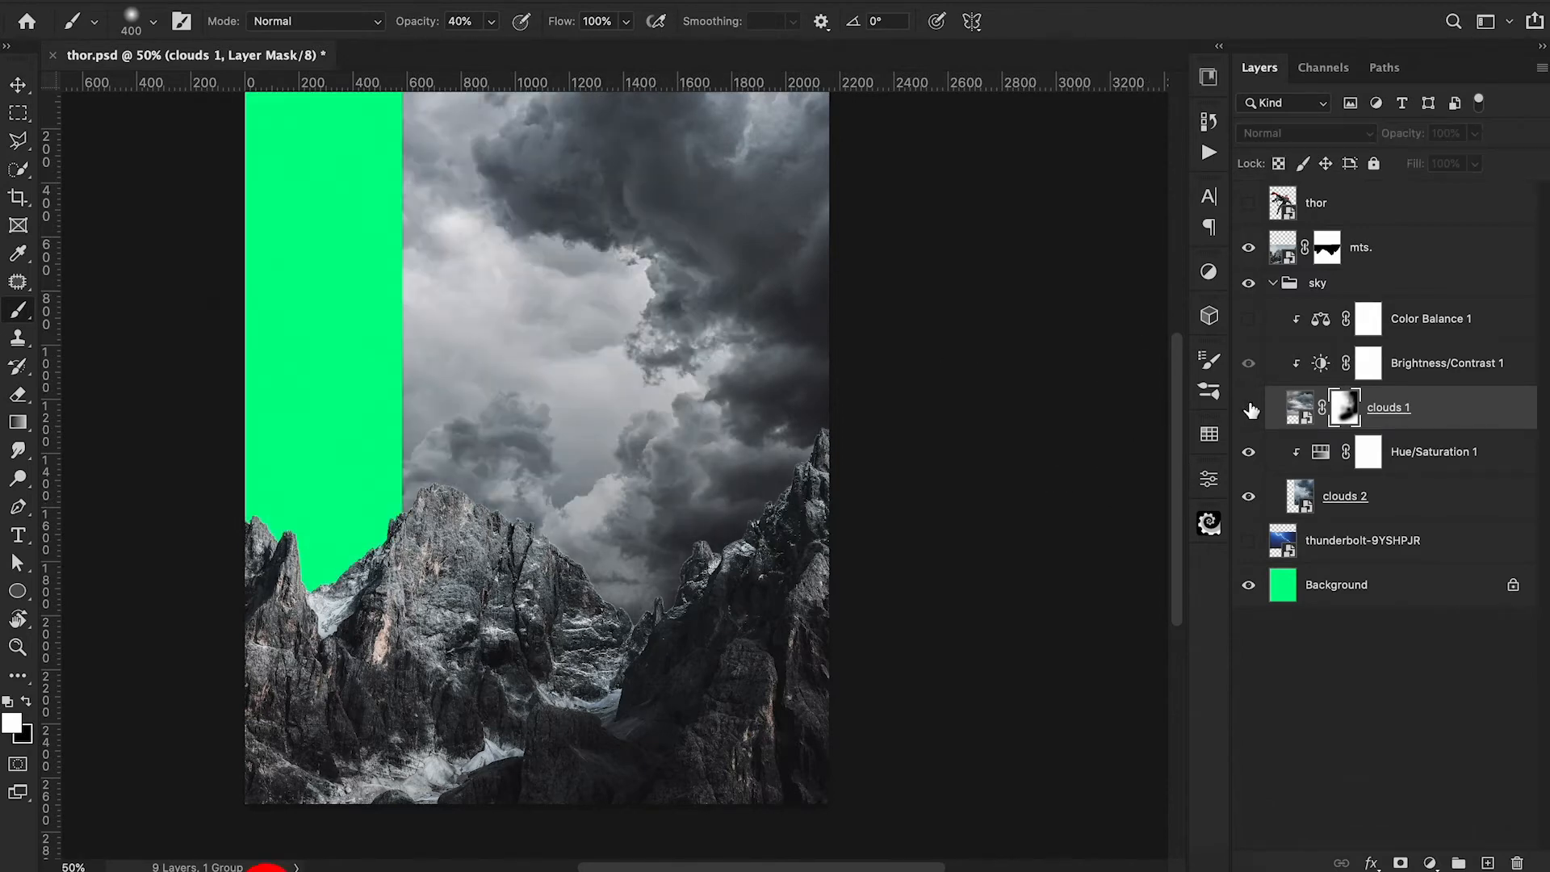
left_click(1248, 407)
key("x")
mouse_move(632, 290)
left_mouse_down()
mouse_move(520, 321)
mouse_move(534, 310)
mouse_move(578, 351)
left_mouse_up()
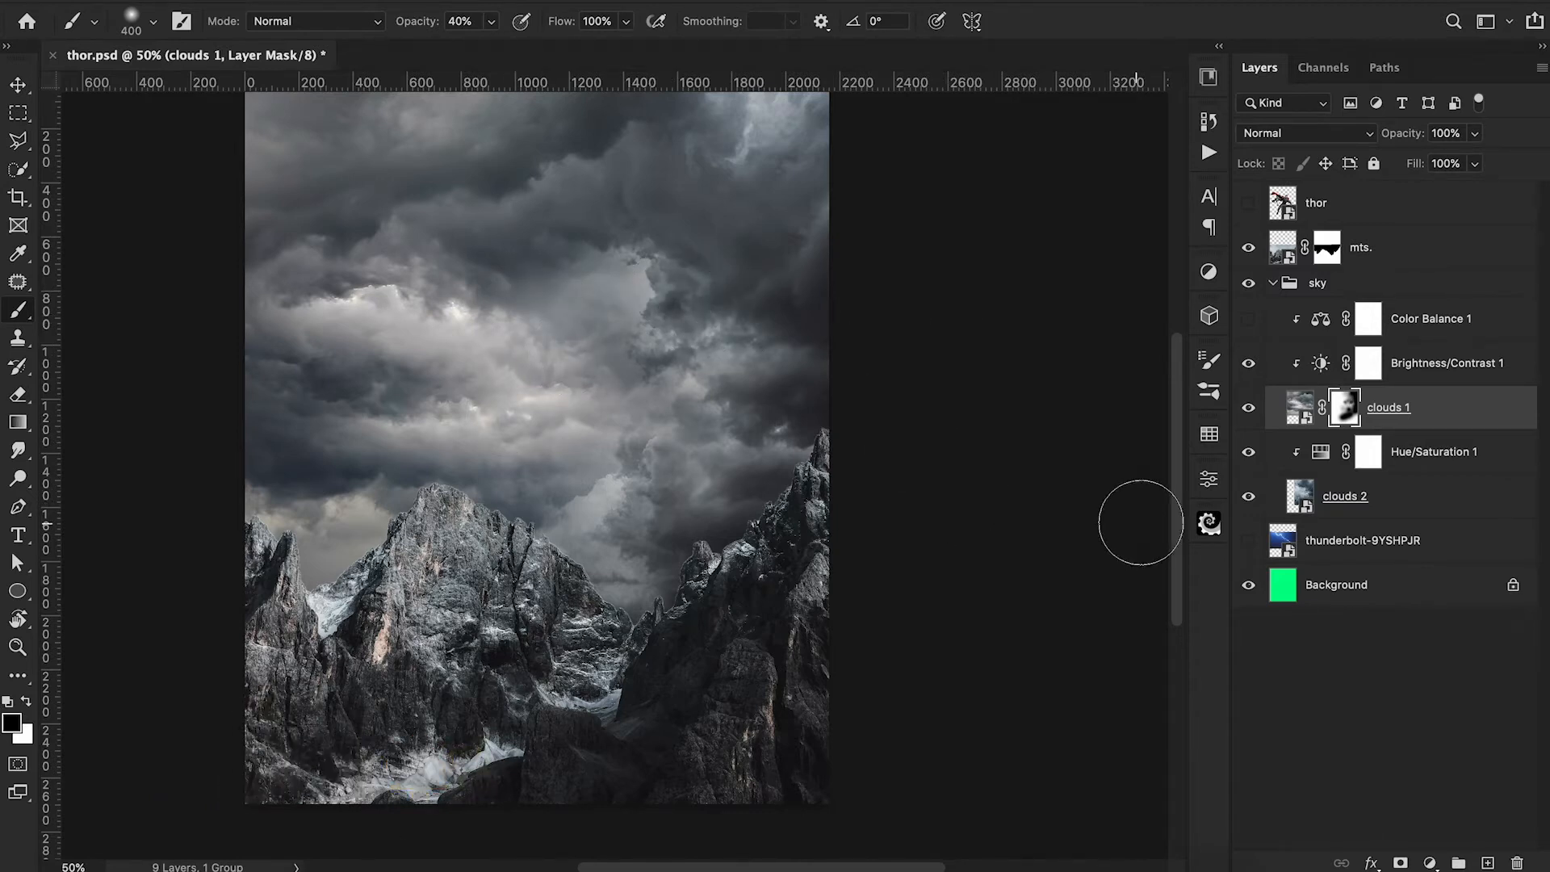
Clip a Brightness/Contrast adjustment to the sky group with brightness -11 and contrast 14.
left_click(1273, 282)
left_click(1429, 861)
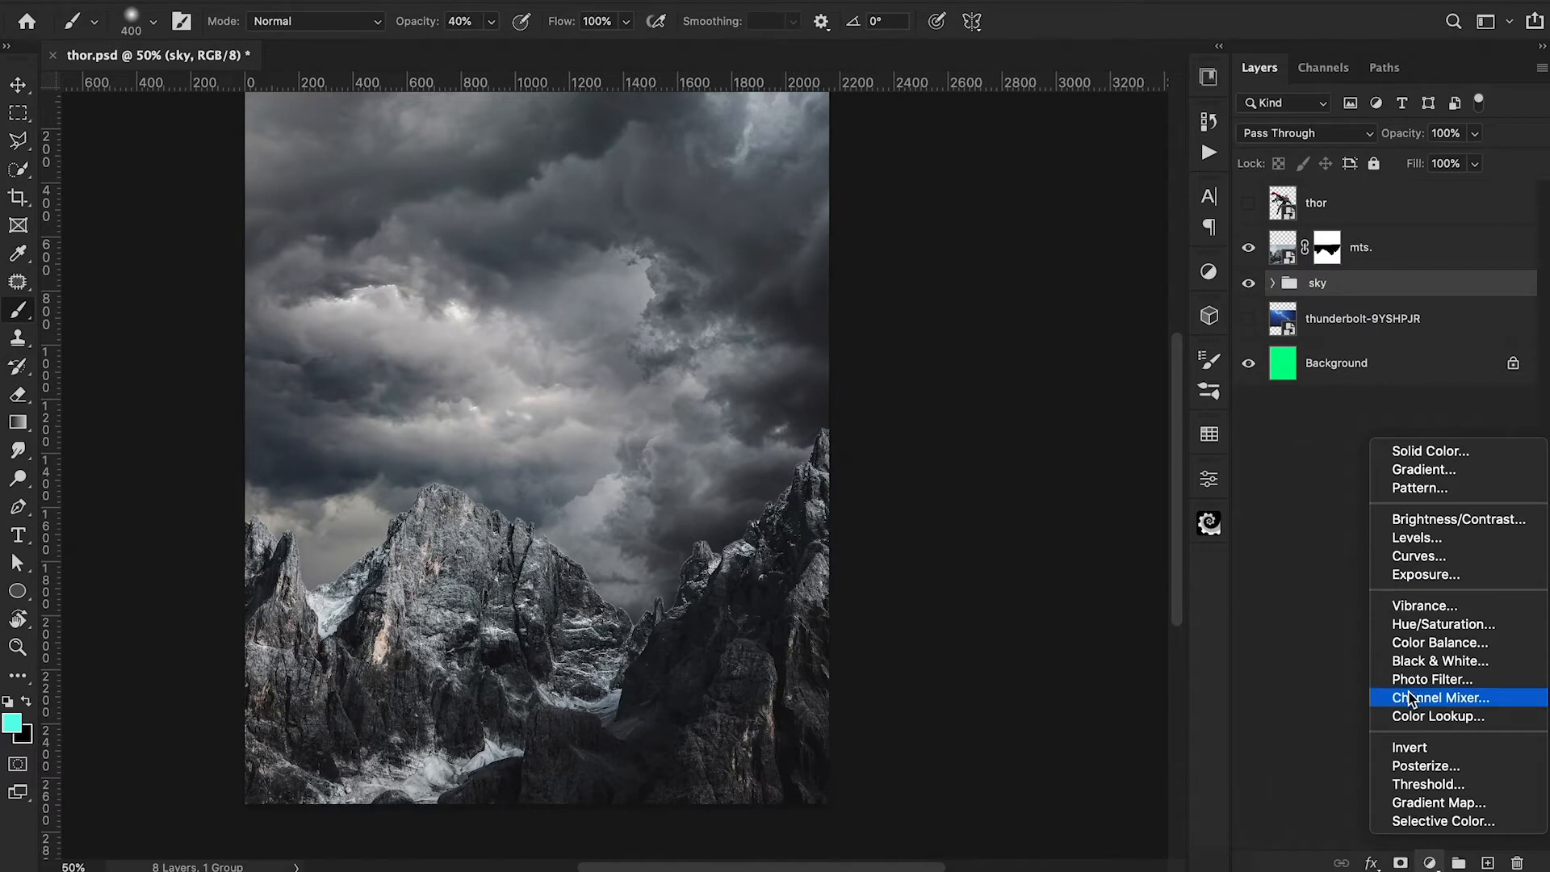
left_click(1422, 519)
left_click(1283, 313, "alt")
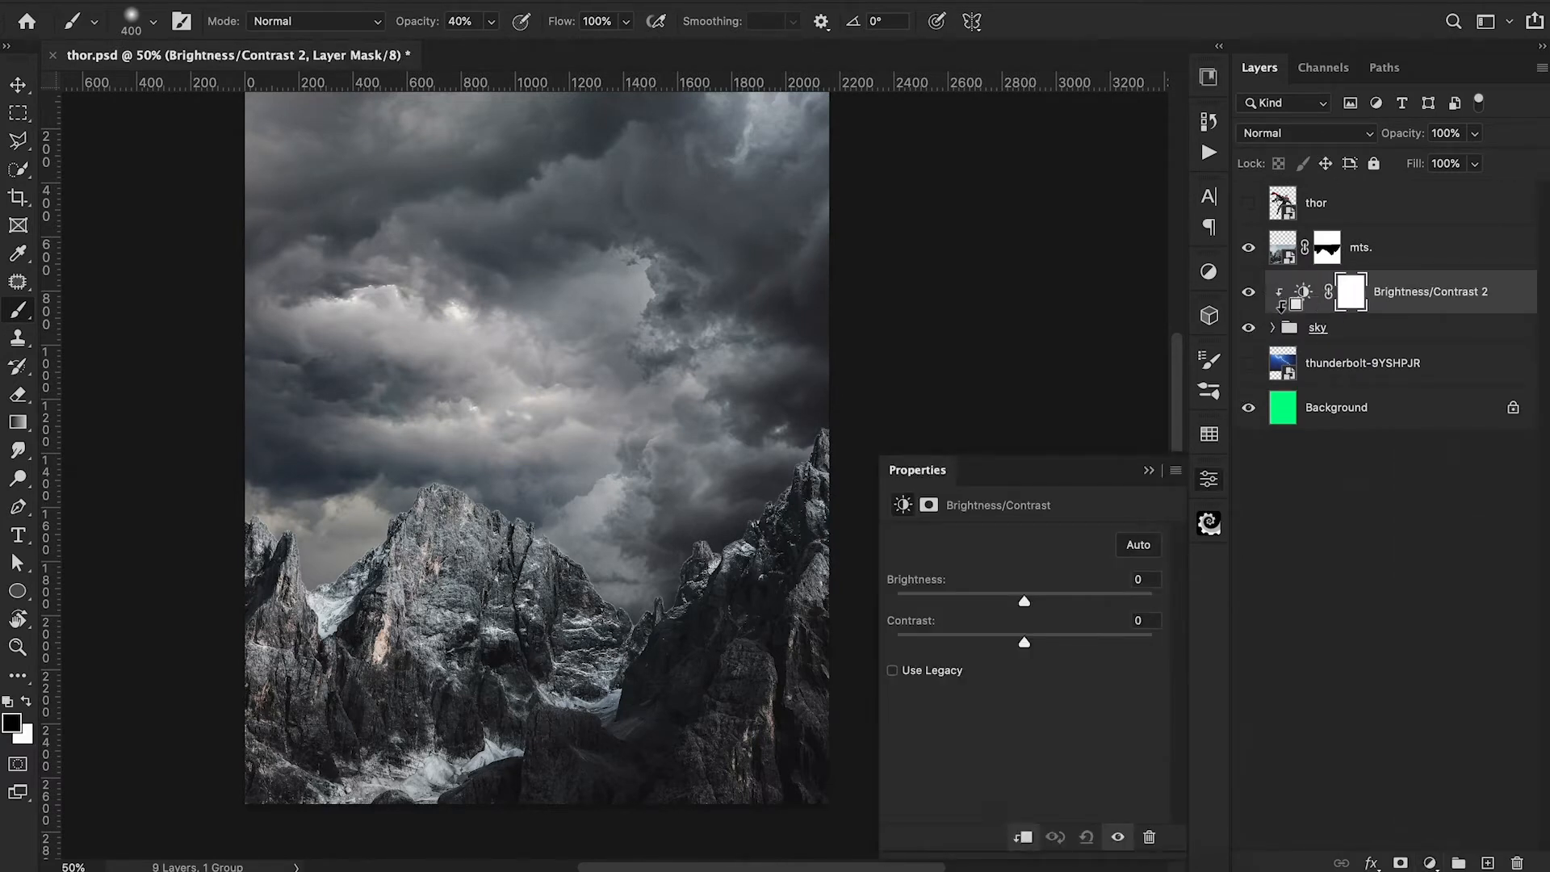
left_click_drag(1025, 643, 1017, 611)
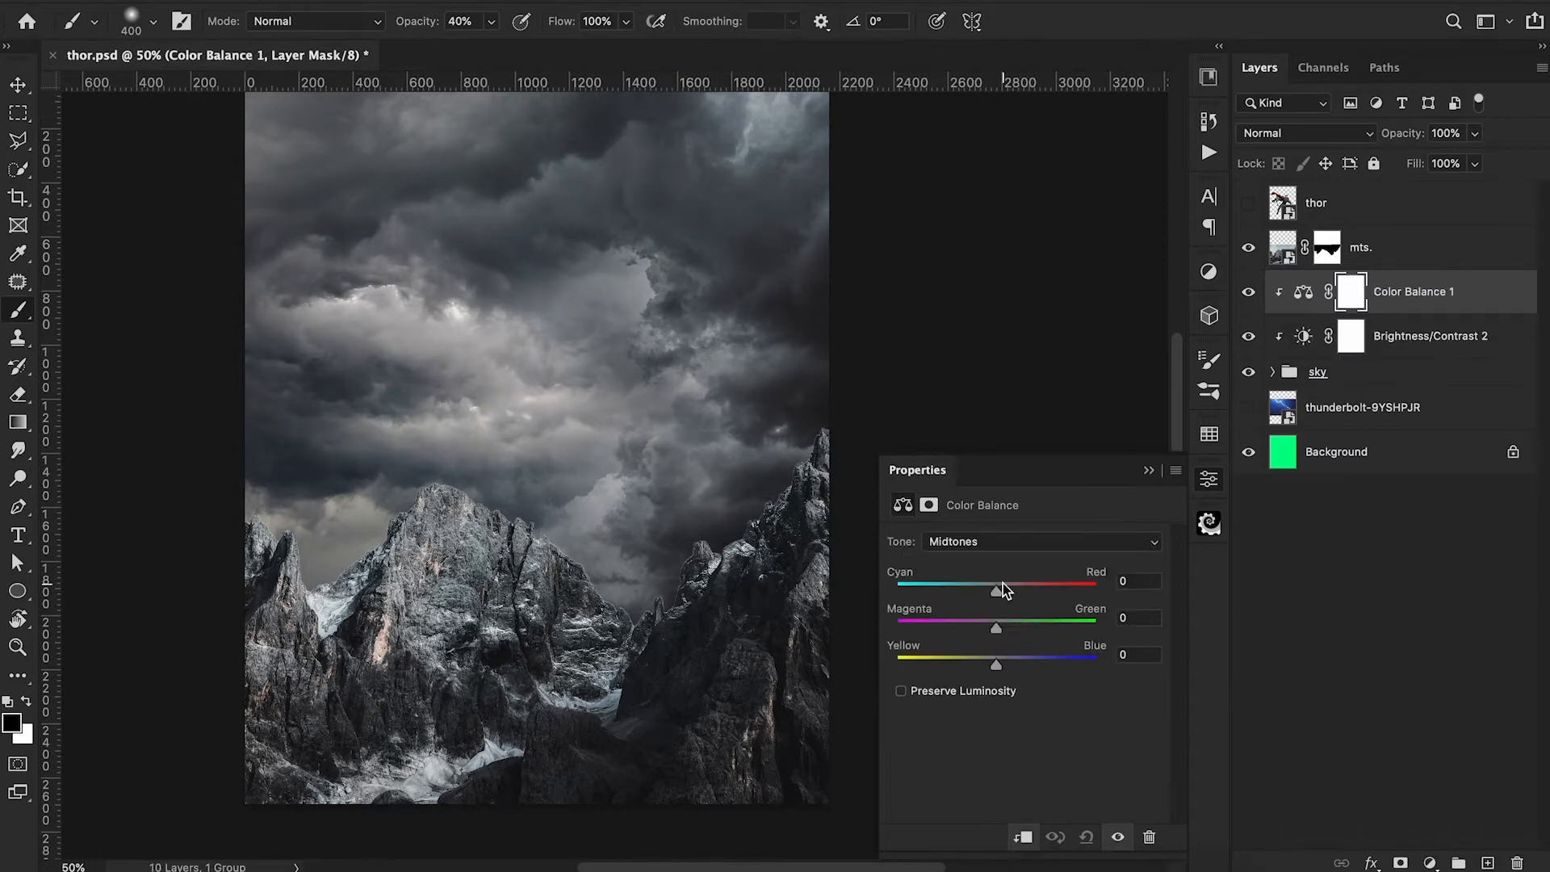
Clip a Color Balance to the sky group, shifting midtones toward cyan and setting highlights to -9, +4 and +3.
left_click_drag(1002, 582, 990, 589)
mouse_move(1000, 657)
left_mouse_down()
mouse_move(992, 627)
mouse_move(1012, 625)
mouse_move(1001, 665)
left_mouse_up()
left_click(1013, 542)
left_click(1009, 525)
mouse_move(999, 597)
left_mouse_down()
mouse_move(1015, 601)
mouse_move(986, 593)
left_mouse_up()
left_click(1019, 541)
left_click(999, 580)
mouse_move(996, 665)
left_mouse_down()
mouse_move(1009, 630)
mouse_move(982, 631)
mouse_move(1000, 631)
mouse_move(999, 666)
left_mouse_up()
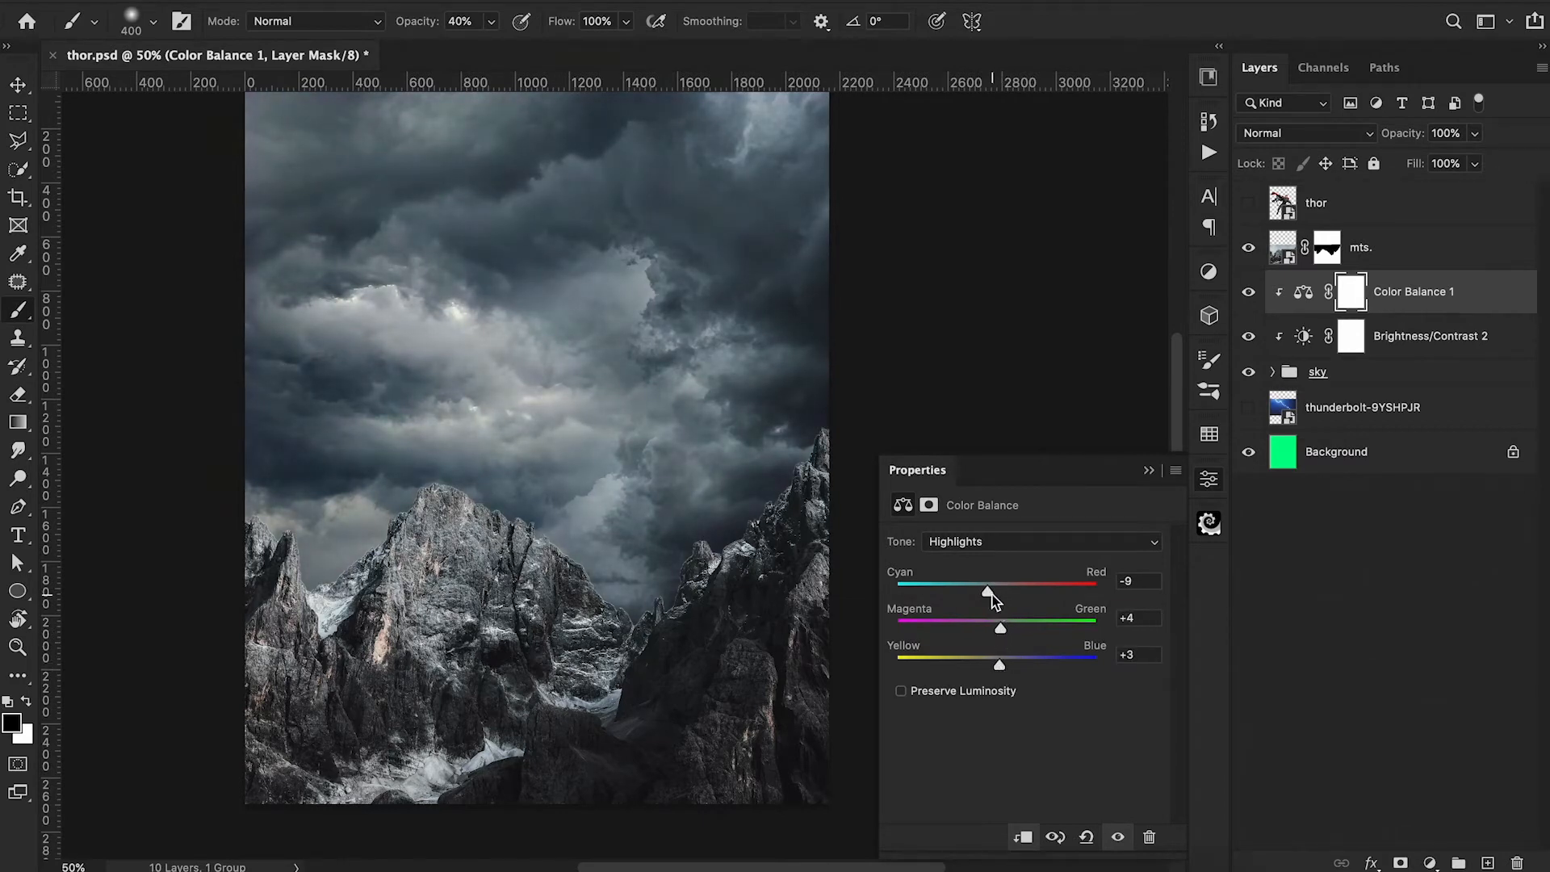
Compare the sky with and without the Color Balance adjustment and lower its opacity to 90%.
left_click(1149, 470)
left_click(1248, 294)
left_click(1249, 294)
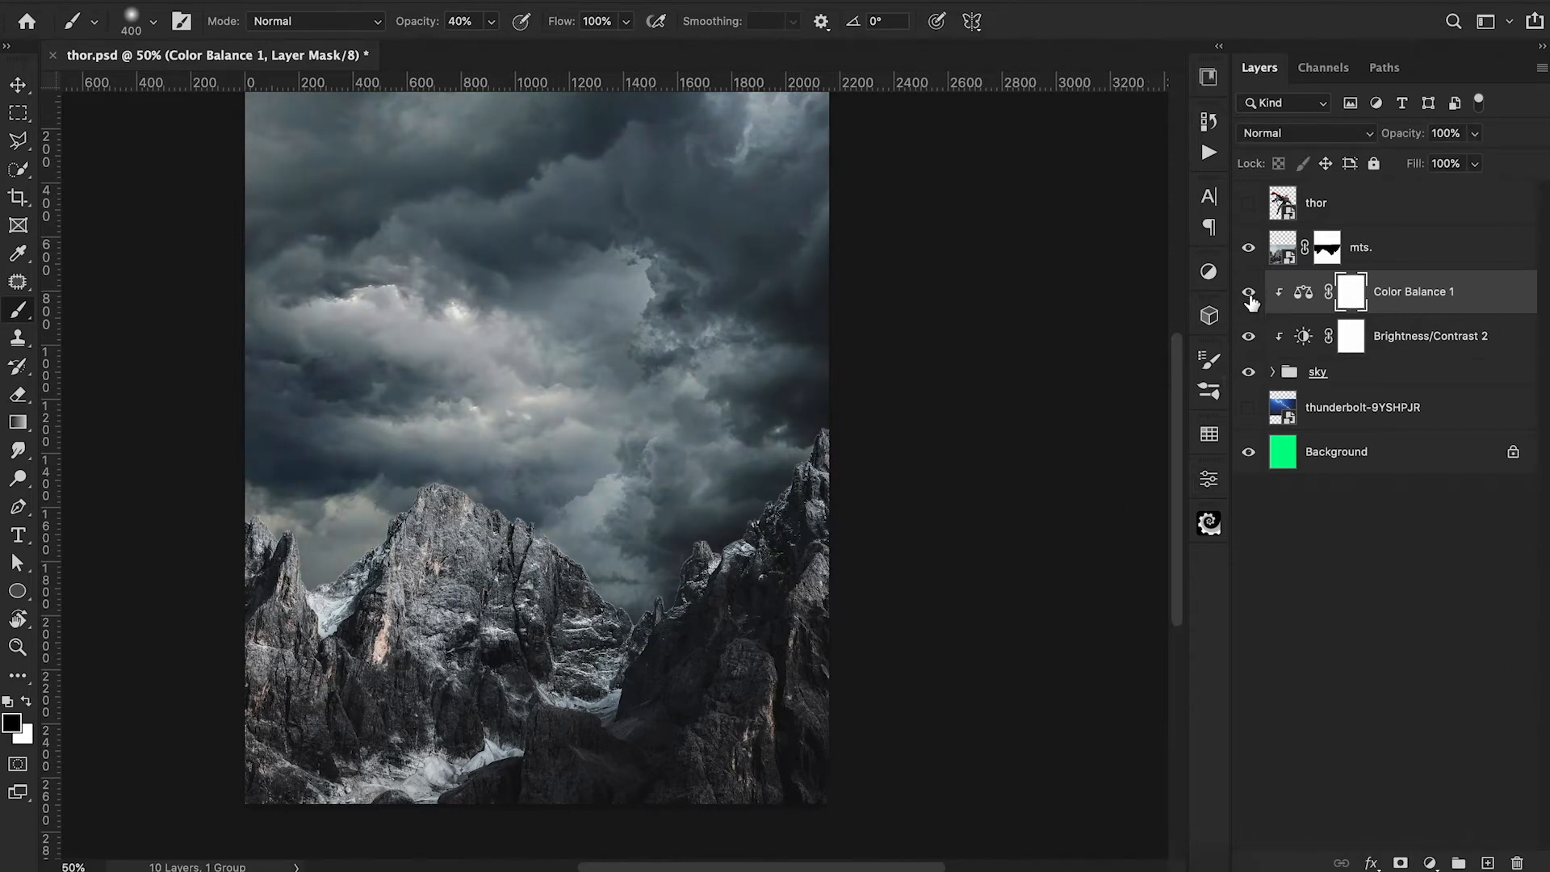
left_click_drag(1402, 134, 1394, 136)
Add a solid colour fill layer in dark blue #202a38 above the sky's Color Balance adjustment.
left_click(1429, 862)
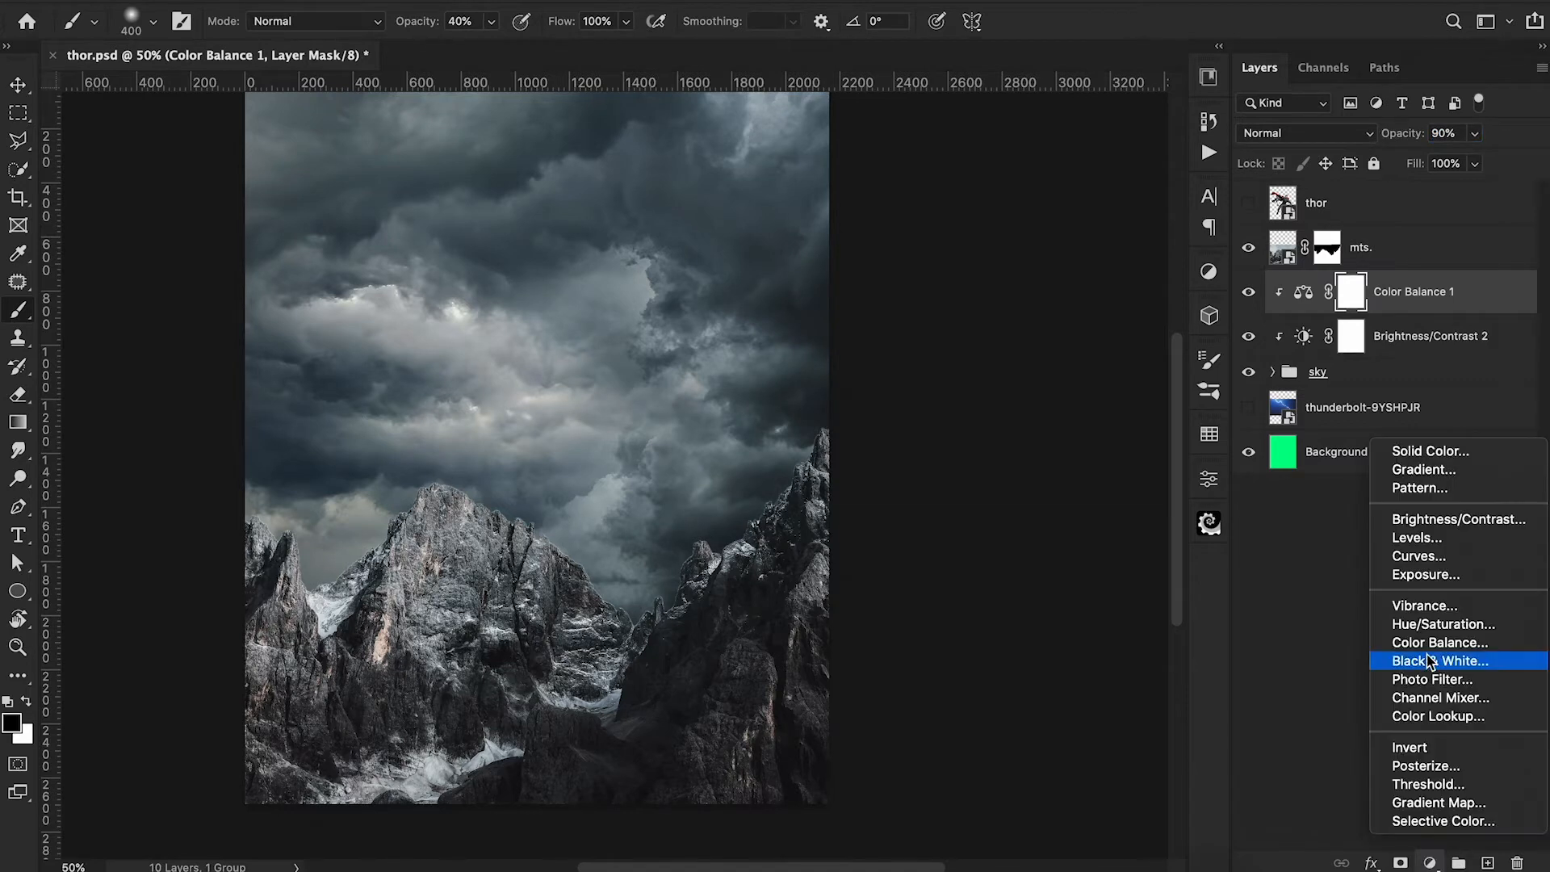
left_click(1422, 451)
left_click_drag(1252, 180, 1262, 146)
left_click_drag(1128, 242, 1073, 244)
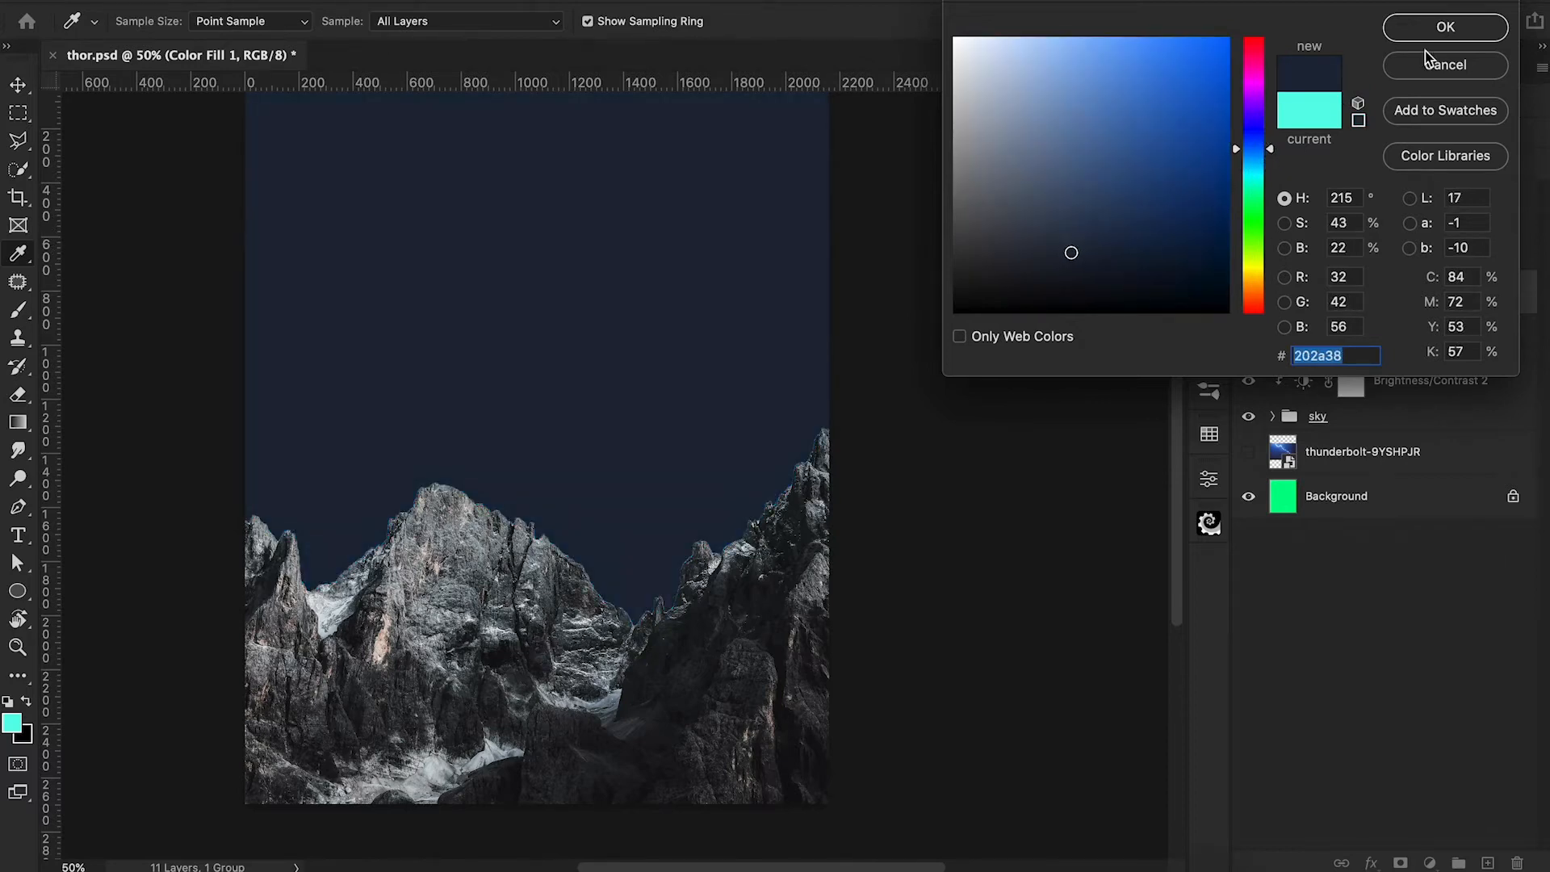
left_click(1437, 27)
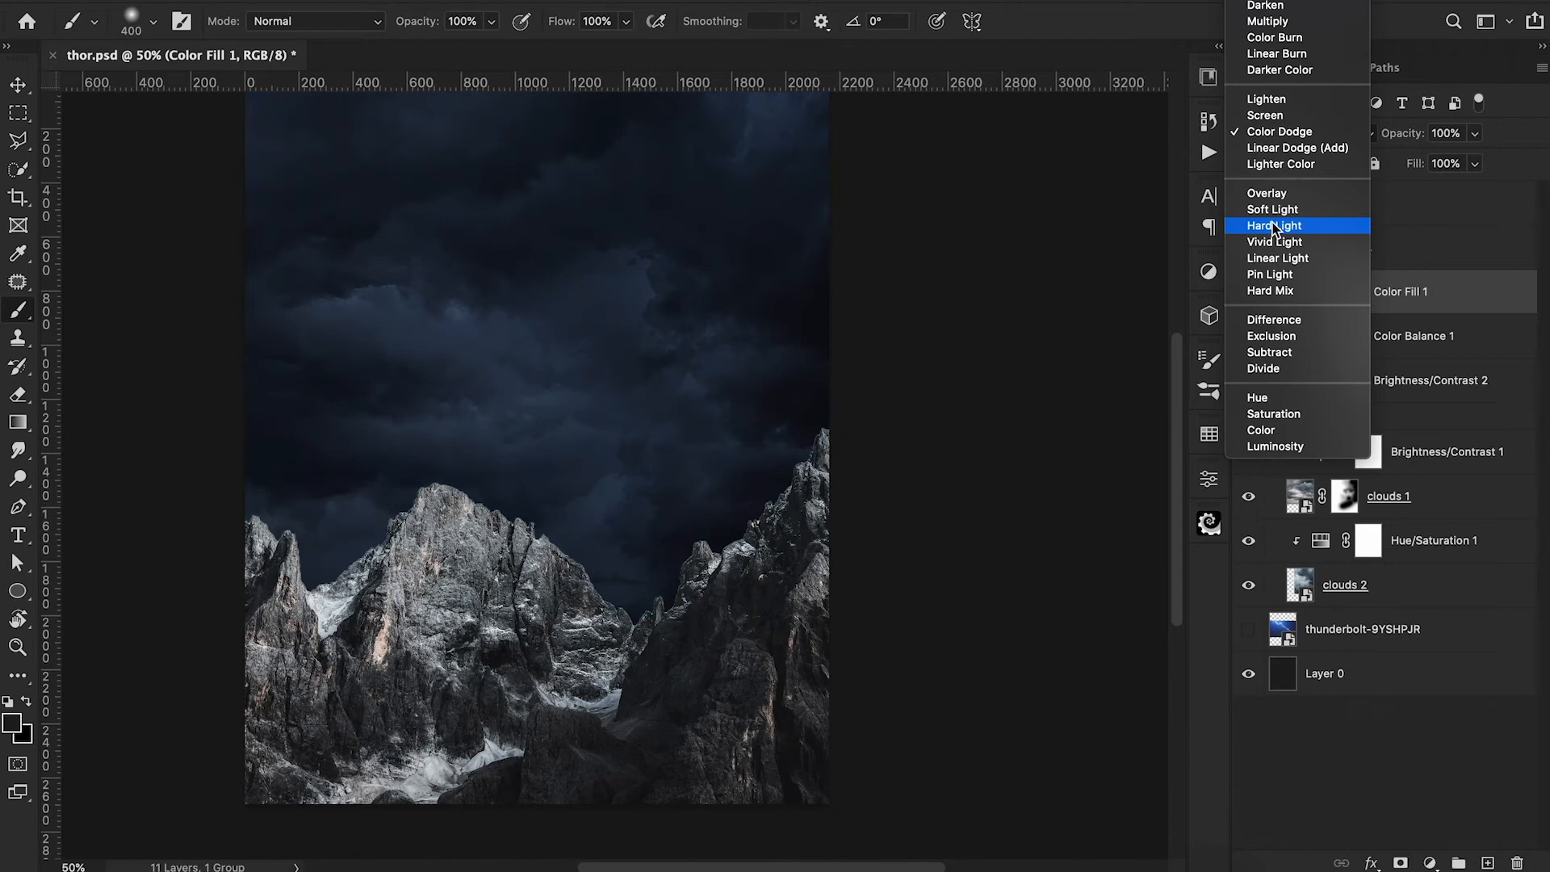
Blend the dark blue fill over the sky in Hard Light mode at about 49% opacity.
left_click(1284, 225)
left_click_drag(1412, 139, 1359, 151)
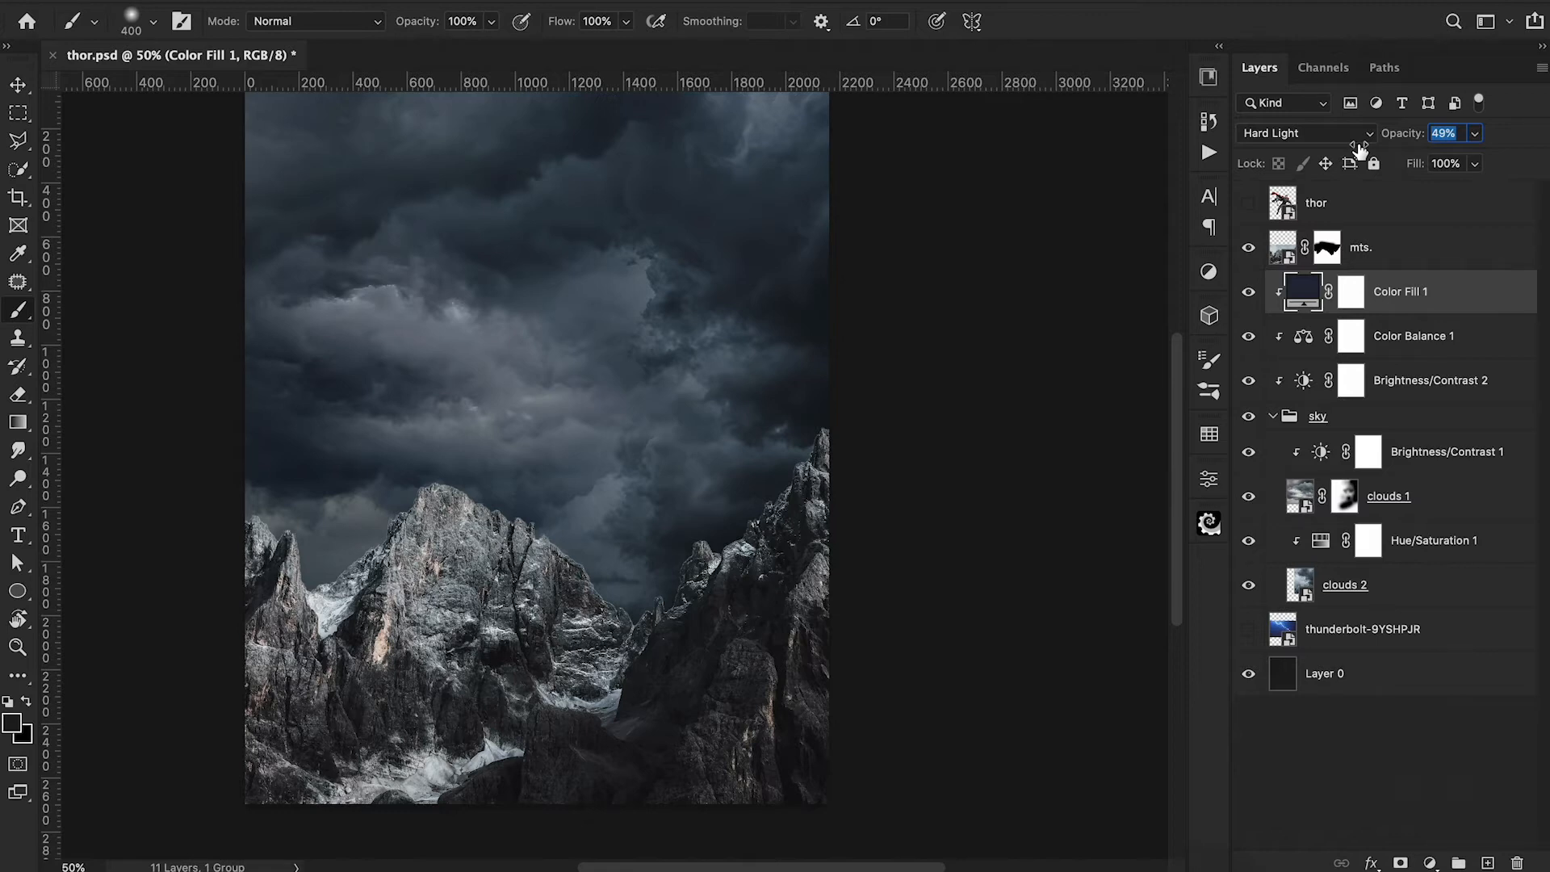
left_click_drag(1360, 149, 1363, 150)
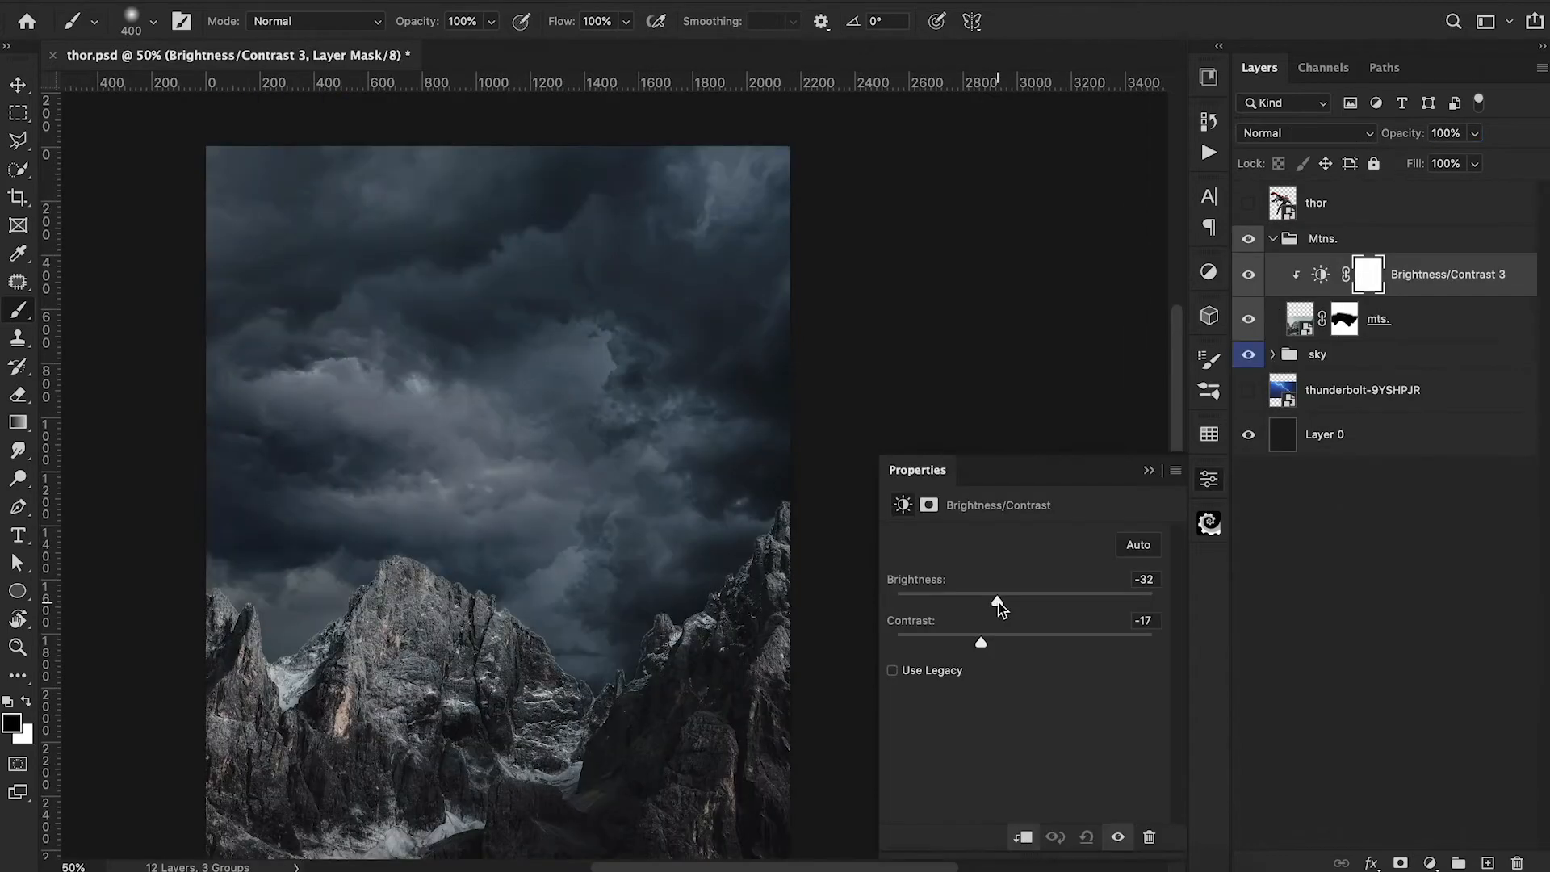
Darken the mts. layer with clipped Brightness/Contrast at -49 and -17, plus a slightly lowered Exposure adjustment.
left_click_drag(999, 604, 983, 603)
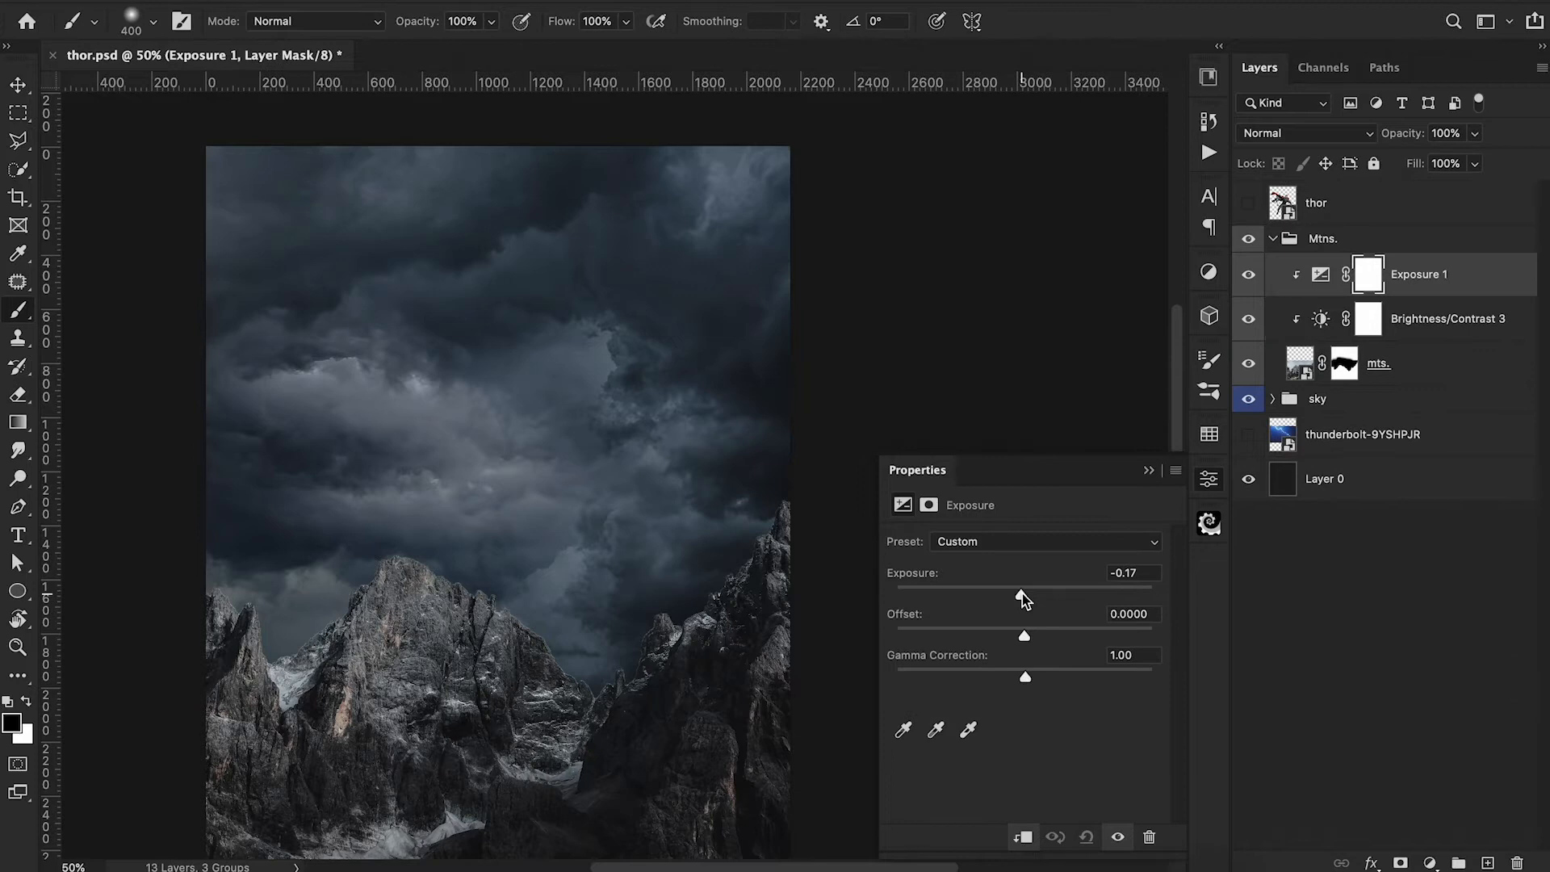
left_click_drag(1022, 594, 1014, 597)
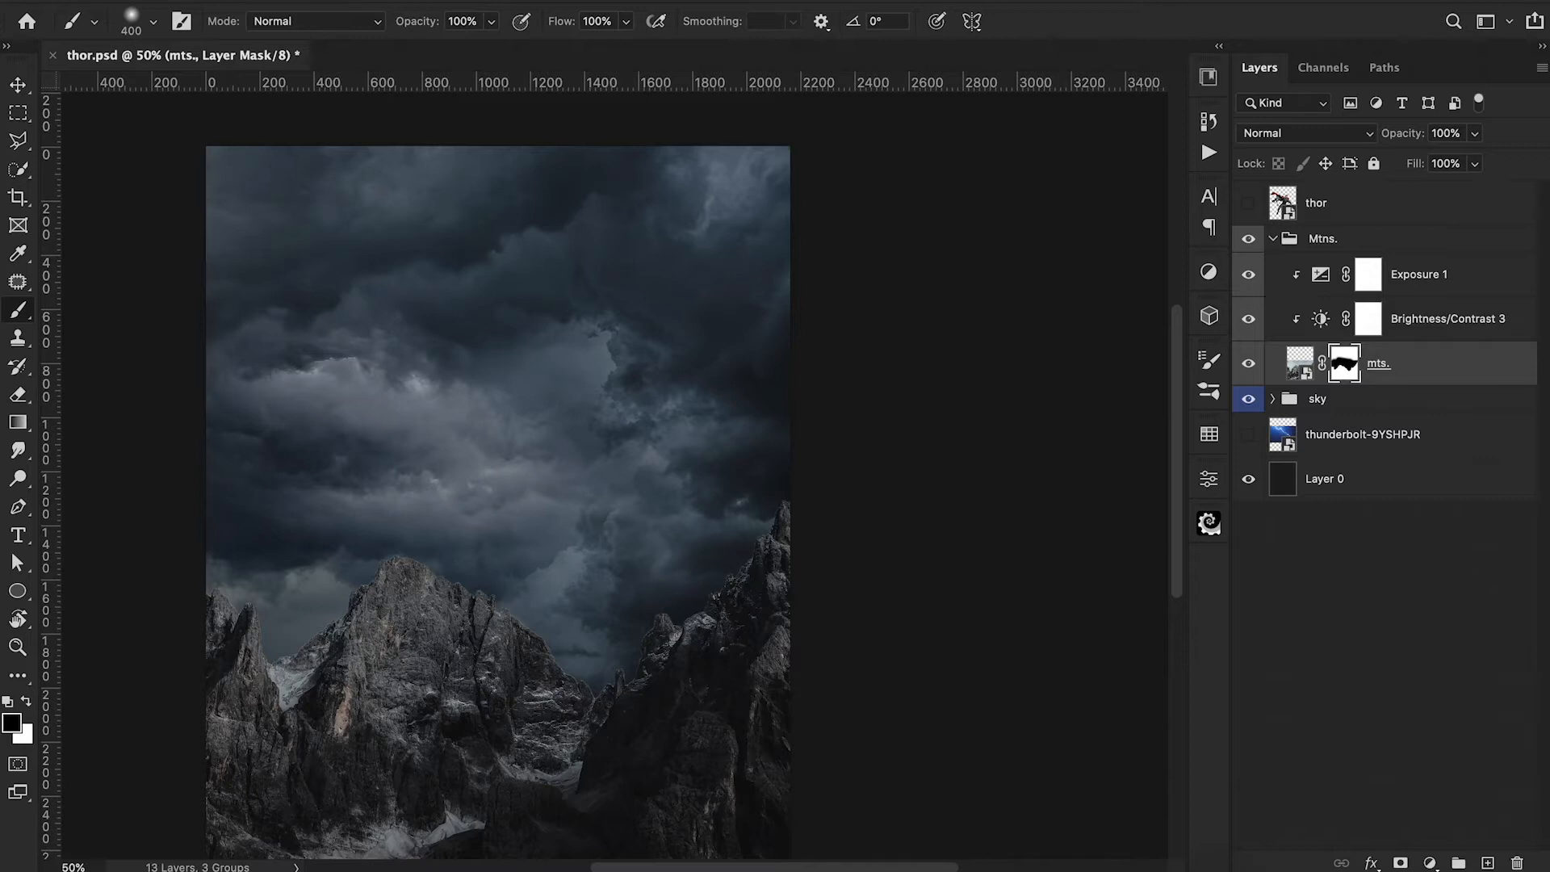
Apply the Minimum filter with a 1-pixel radius and Squareness to the mts. layer mask.
left_click(496, 0)
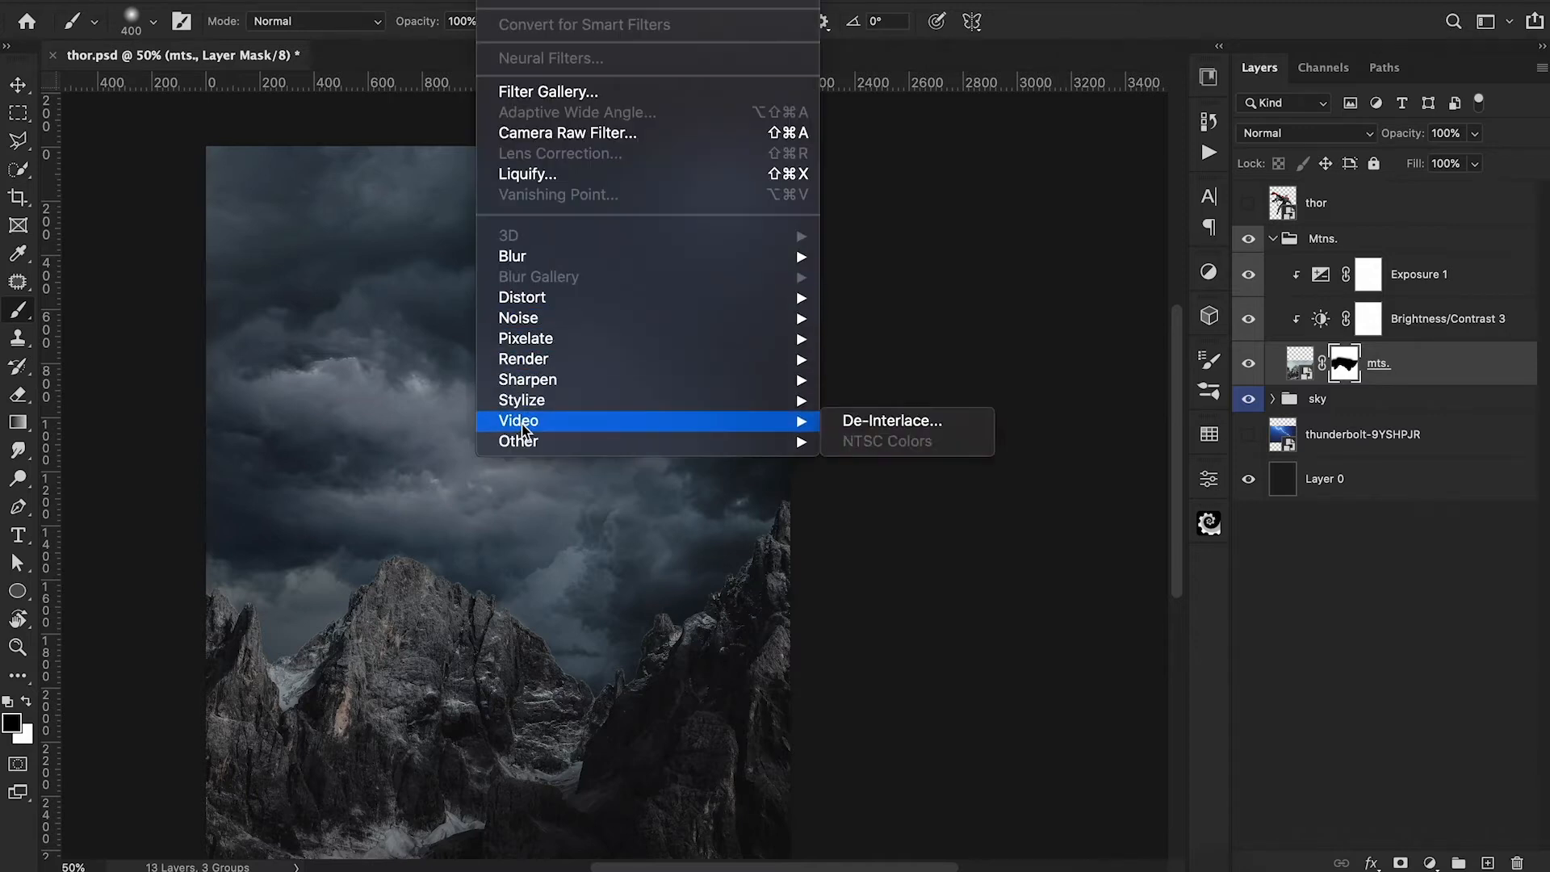
mouse_move(815, 440)
left_click(884, 523)
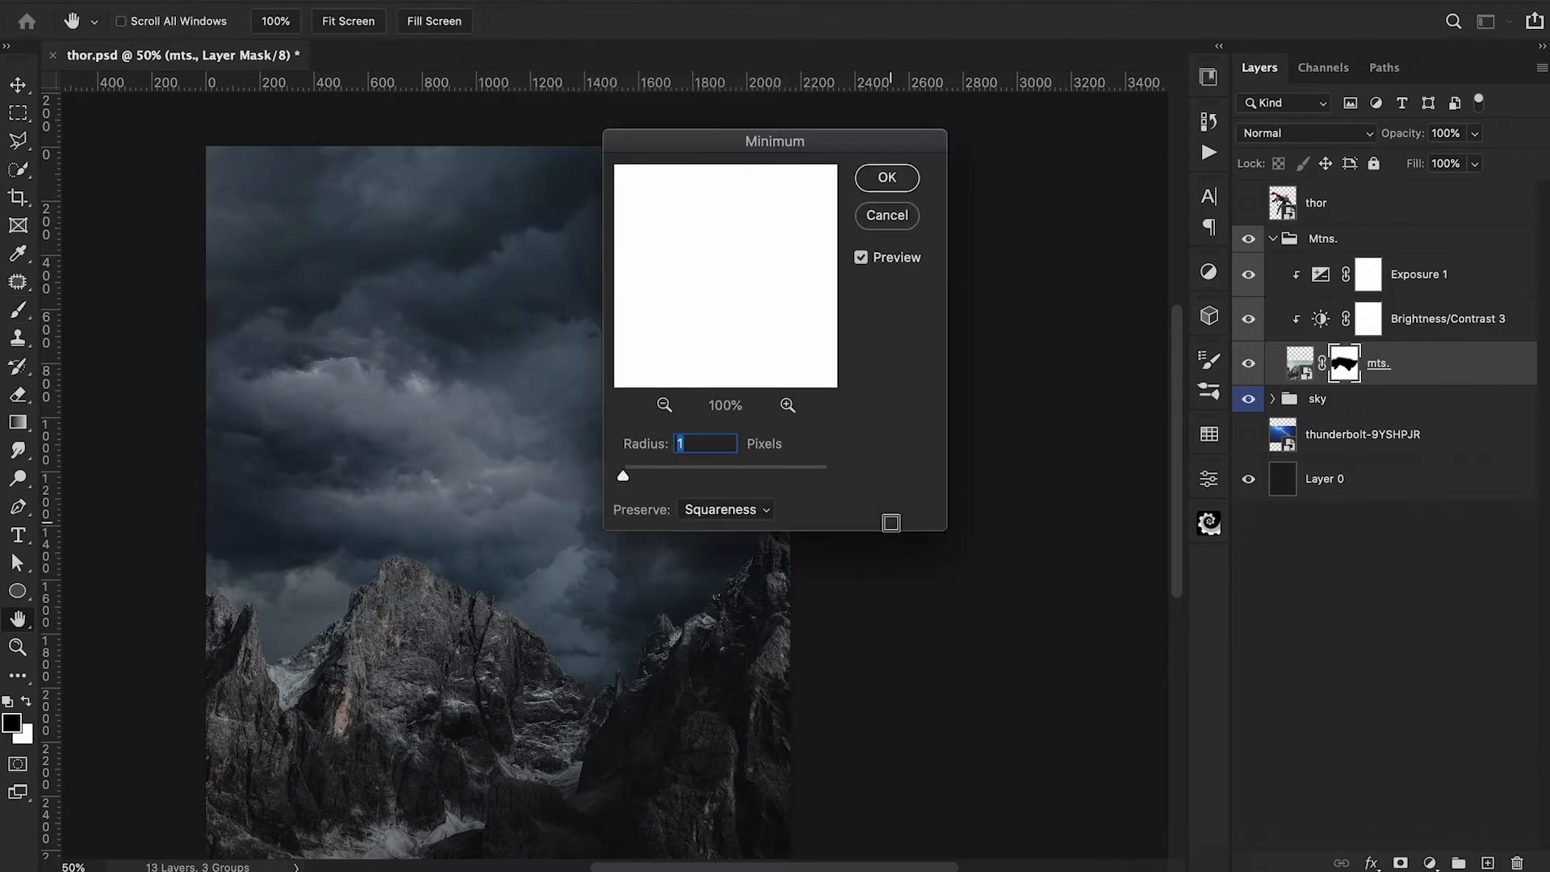
left_click(882, 186)
key("b")
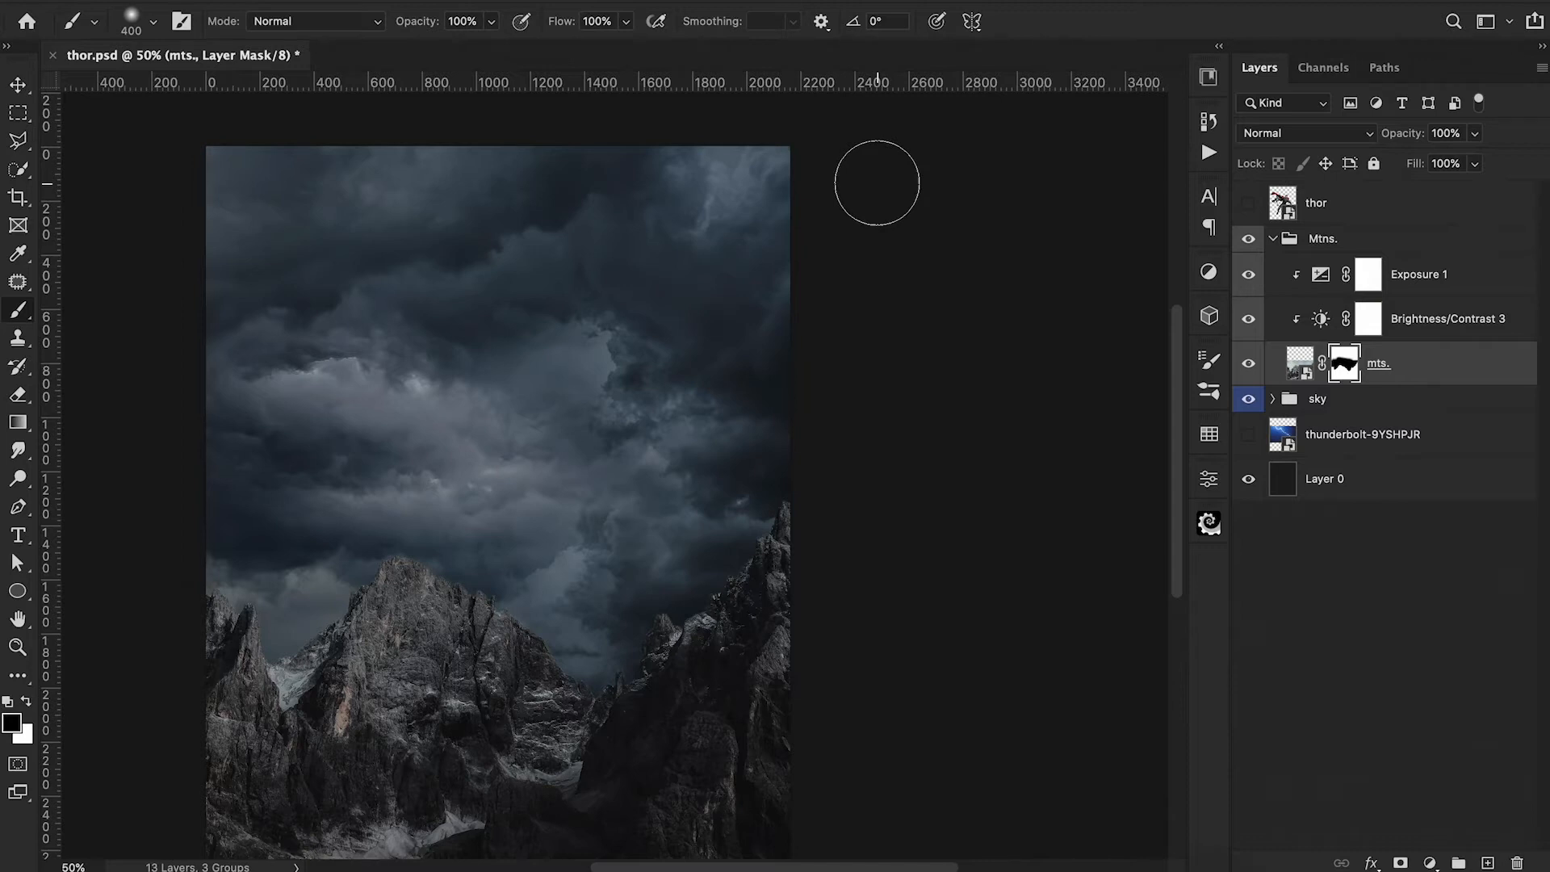
Add a Color Balance adjustment clipped to the mountains above Exposure 1 and shift its midtones towards blue and cyan.
left_click(1408, 279)
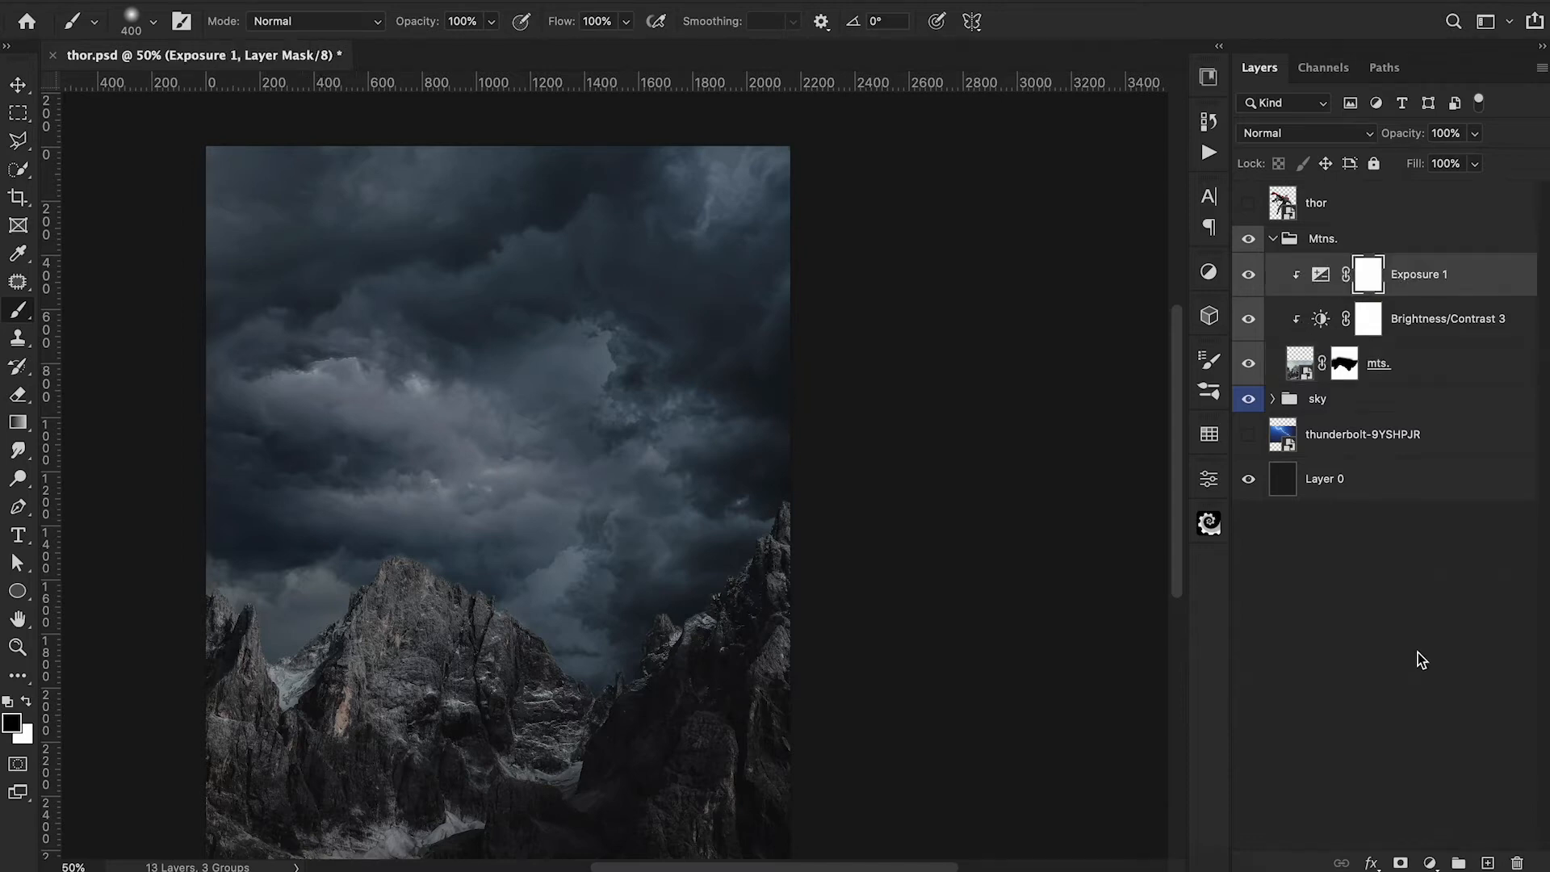
left_click(1431, 863)
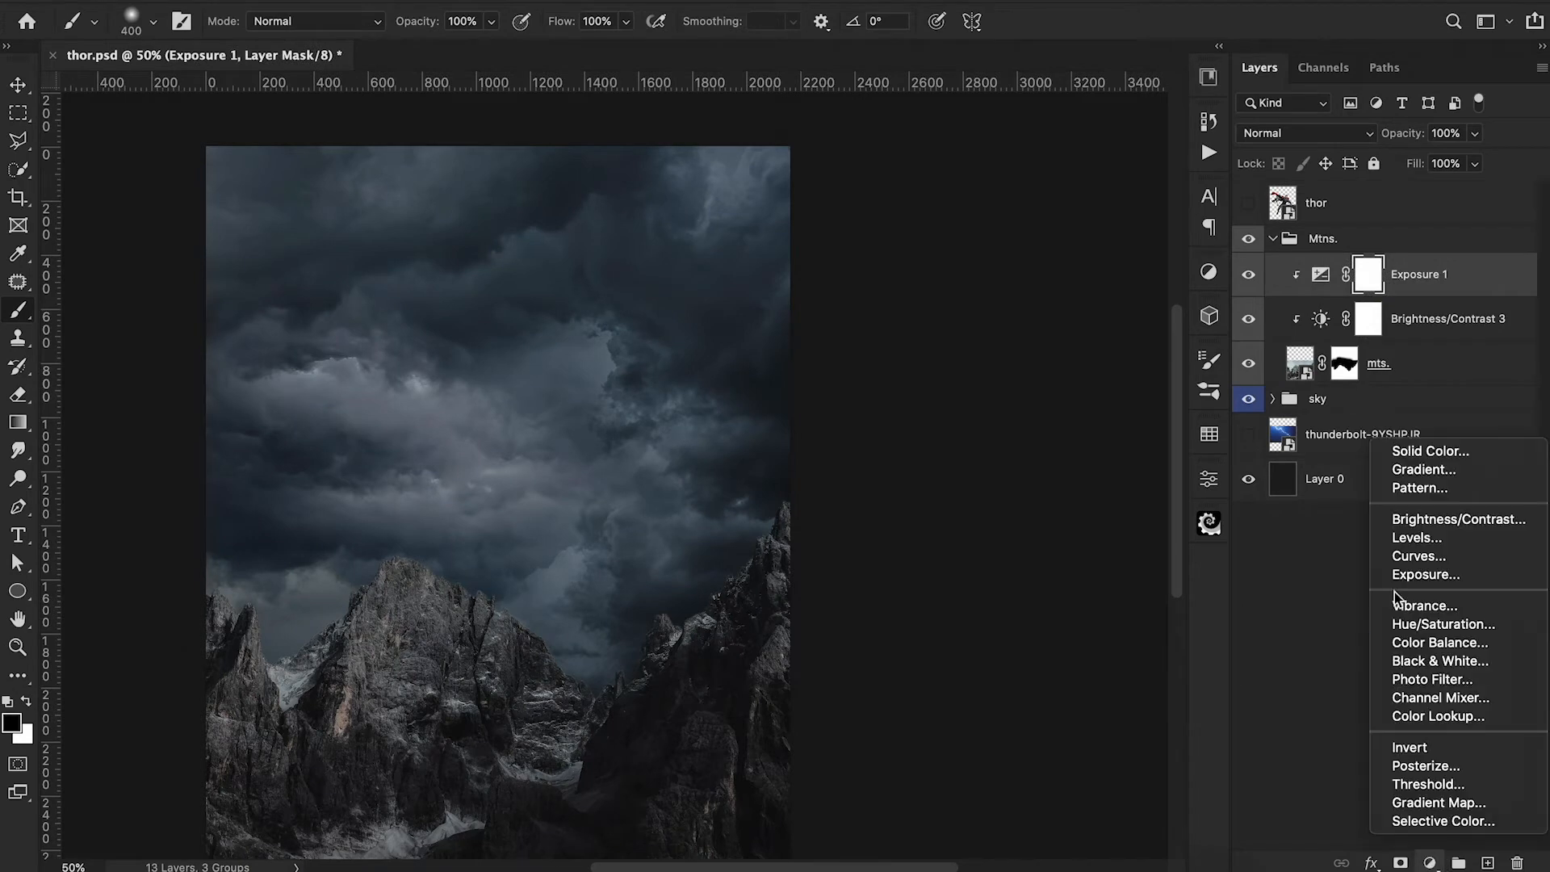
left_click(1399, 644)
left_click(1301, 297, "alt")
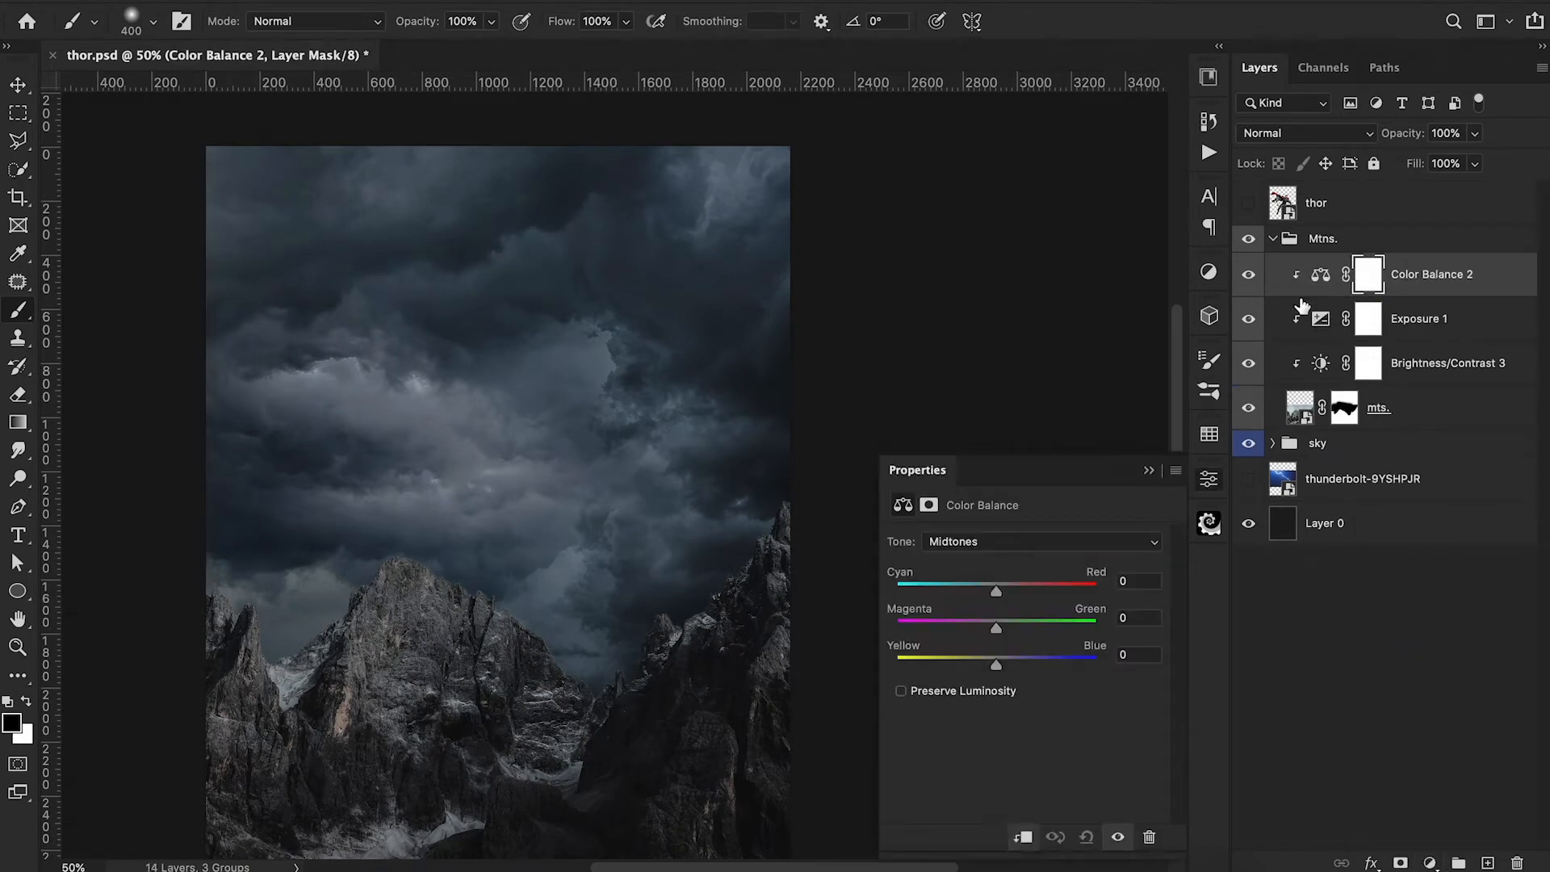
left_click_drag(996, 662, 1009, 648)
left_click_drag(996, 593, 990, 594)
Adjust the mountains' Color Balance with shadows at +2 blue and highlights shifted towards cyan, fine-tuning the highlights' yellow-blue balance.
left_click(986, 542)
left_click(986, 525)
mouse_move(994, 667)
left_mouse_down()
mouse_move(990, 627)
mouse_move(1000, 666)
left_mouse_up()
left_click(997, 541)
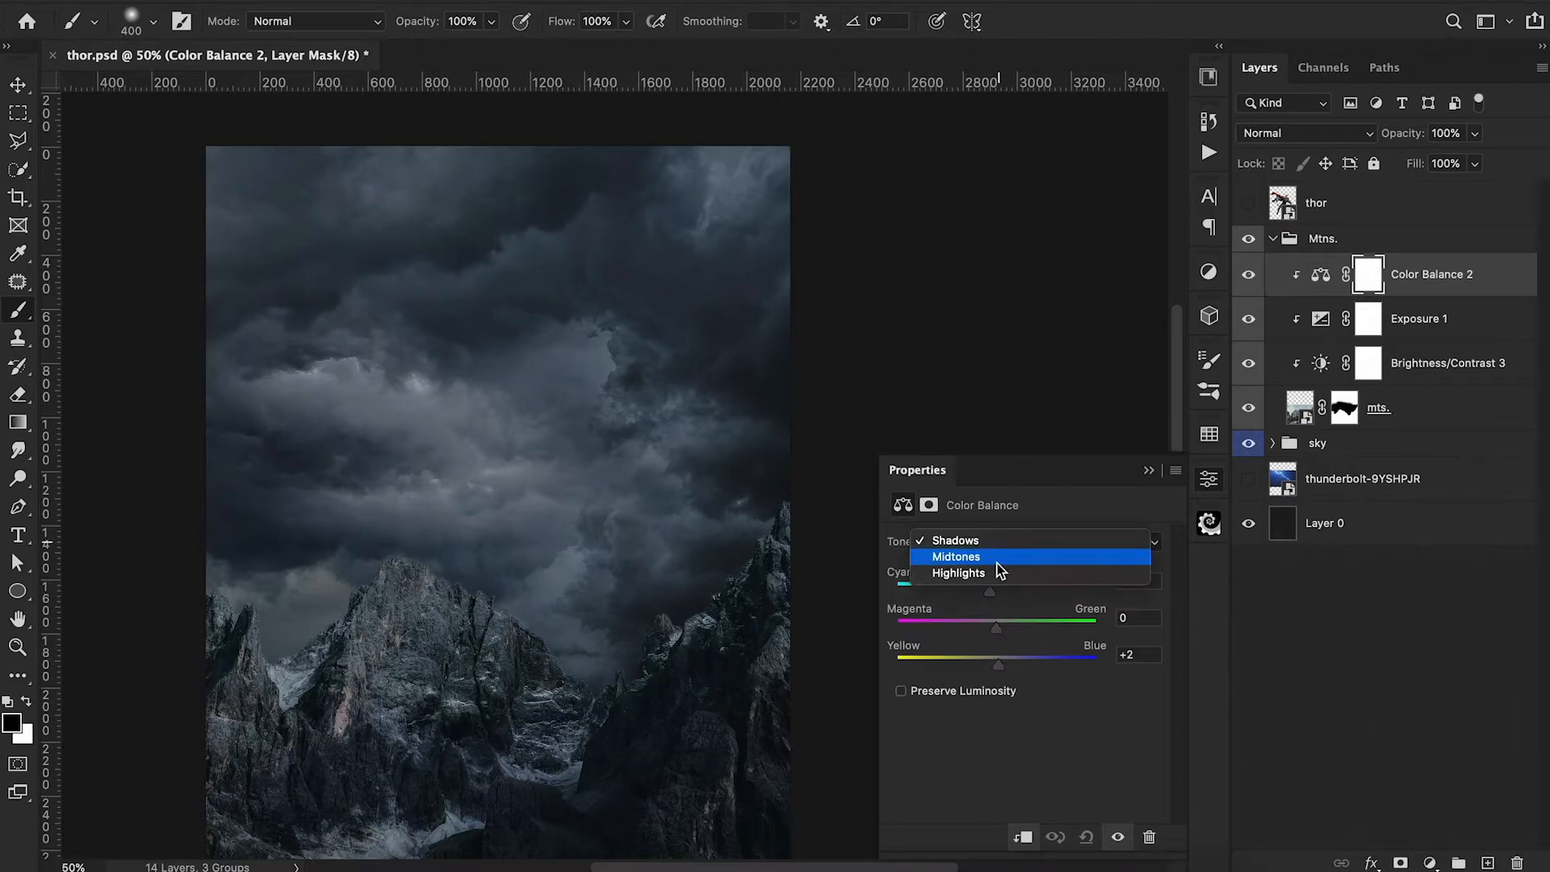
left_click(999, 571)
left_click_drag(995, 592, 987, 593)
mouse_move(999, 661)
left_mouse_down()
mouse_move(972, 662)
mouse_move(992, 665)
left_mouse_up()
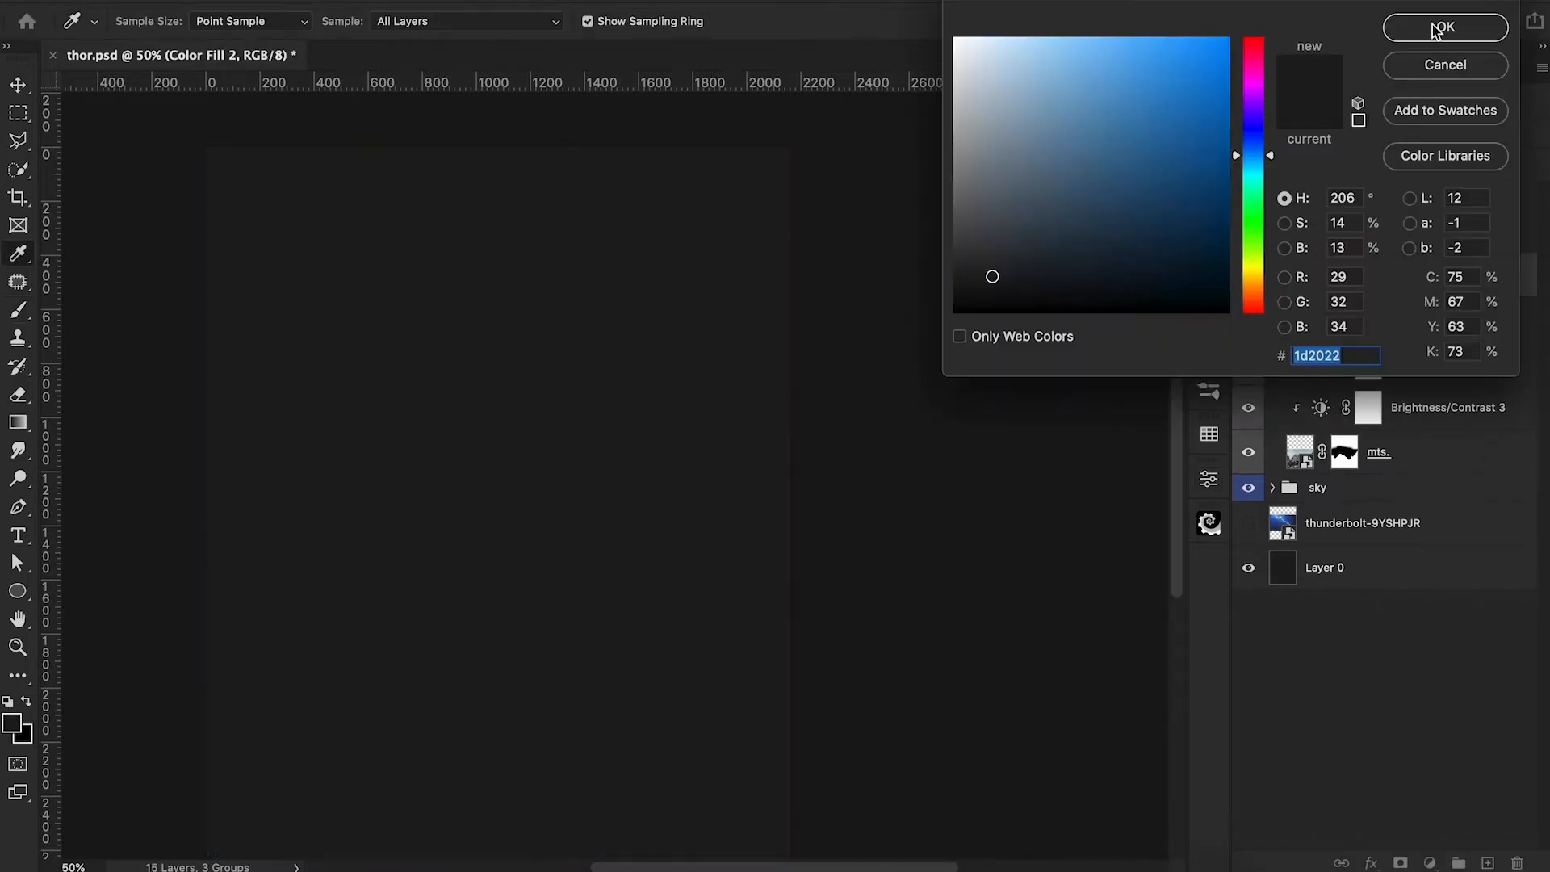
Clip a dark solid colour fill to the mountains and blend it in Hard Light mode at 23% opacity.
left_click(1441, 28)
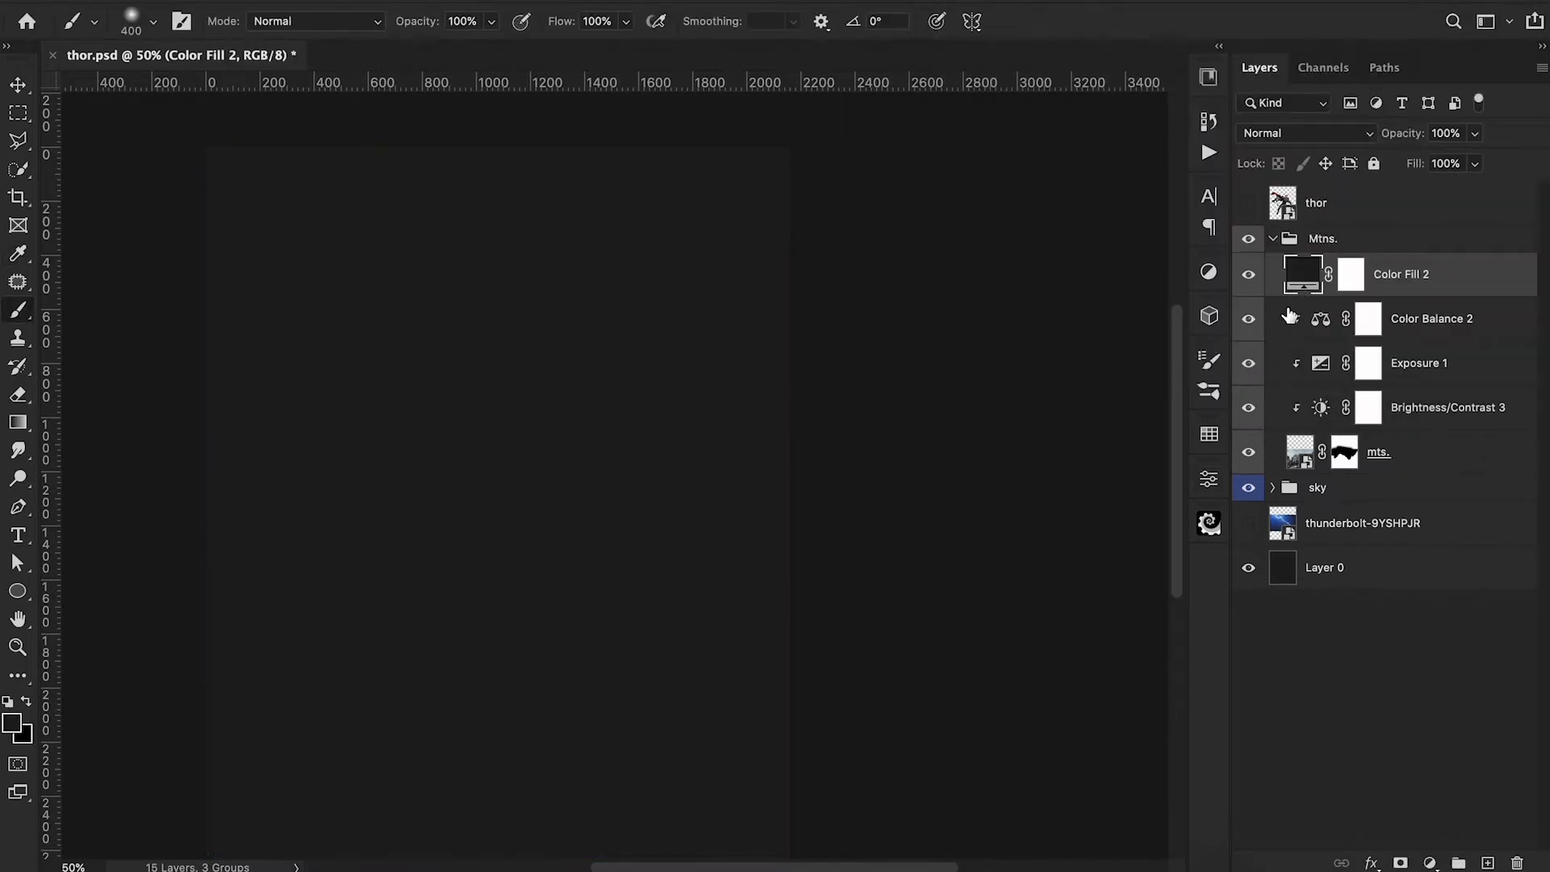
left_click(1291, 297, "alt")
left_click(1295, 135)
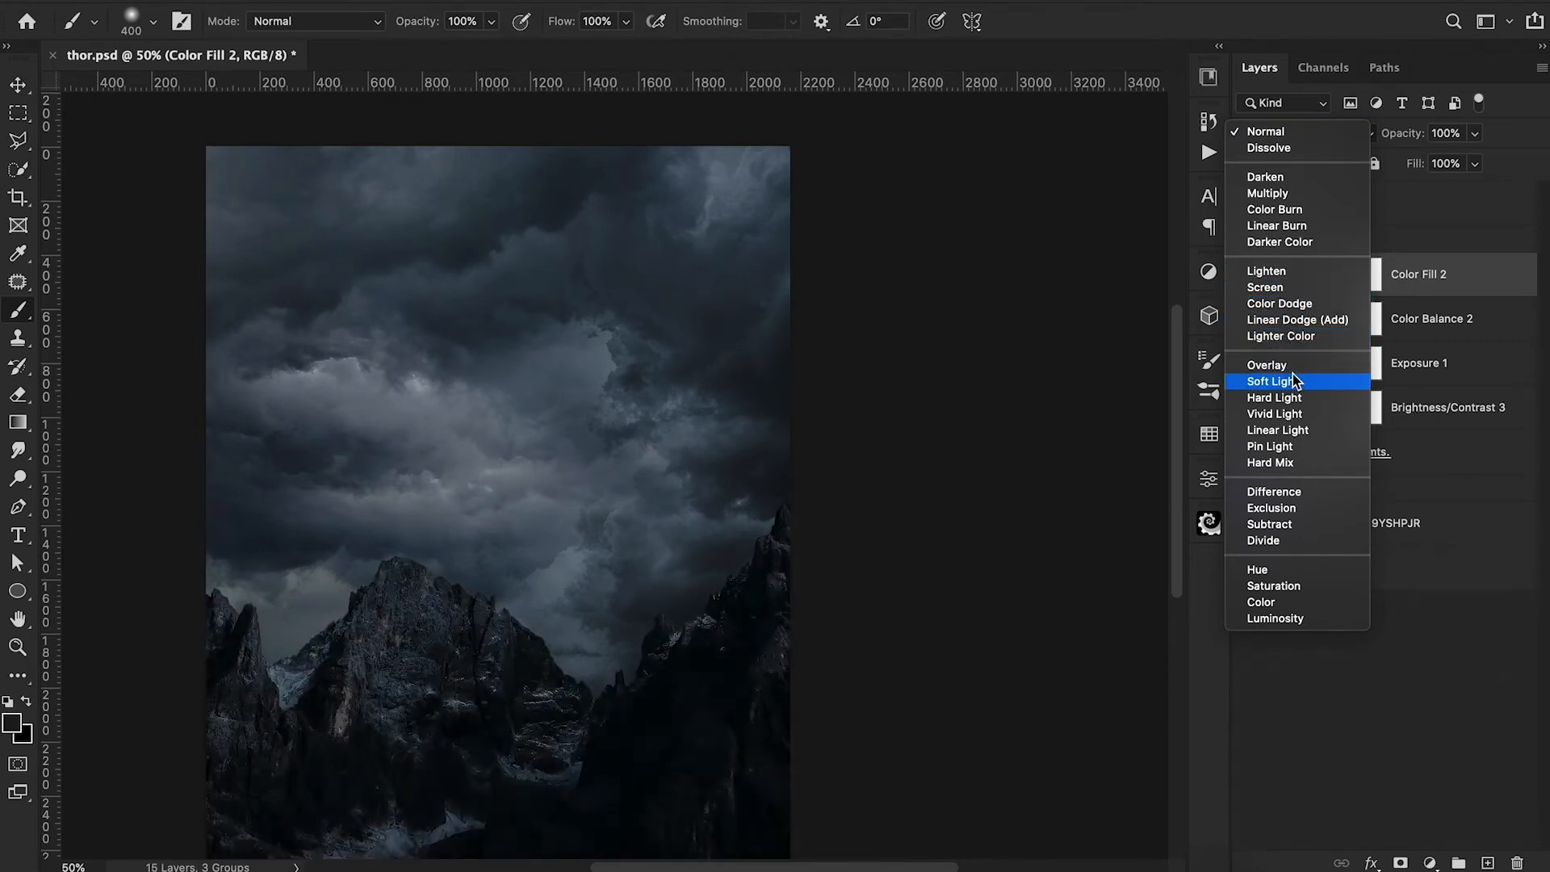
left_click(1282, 398)
left_click_drag(1403, 136, 1342, 168)
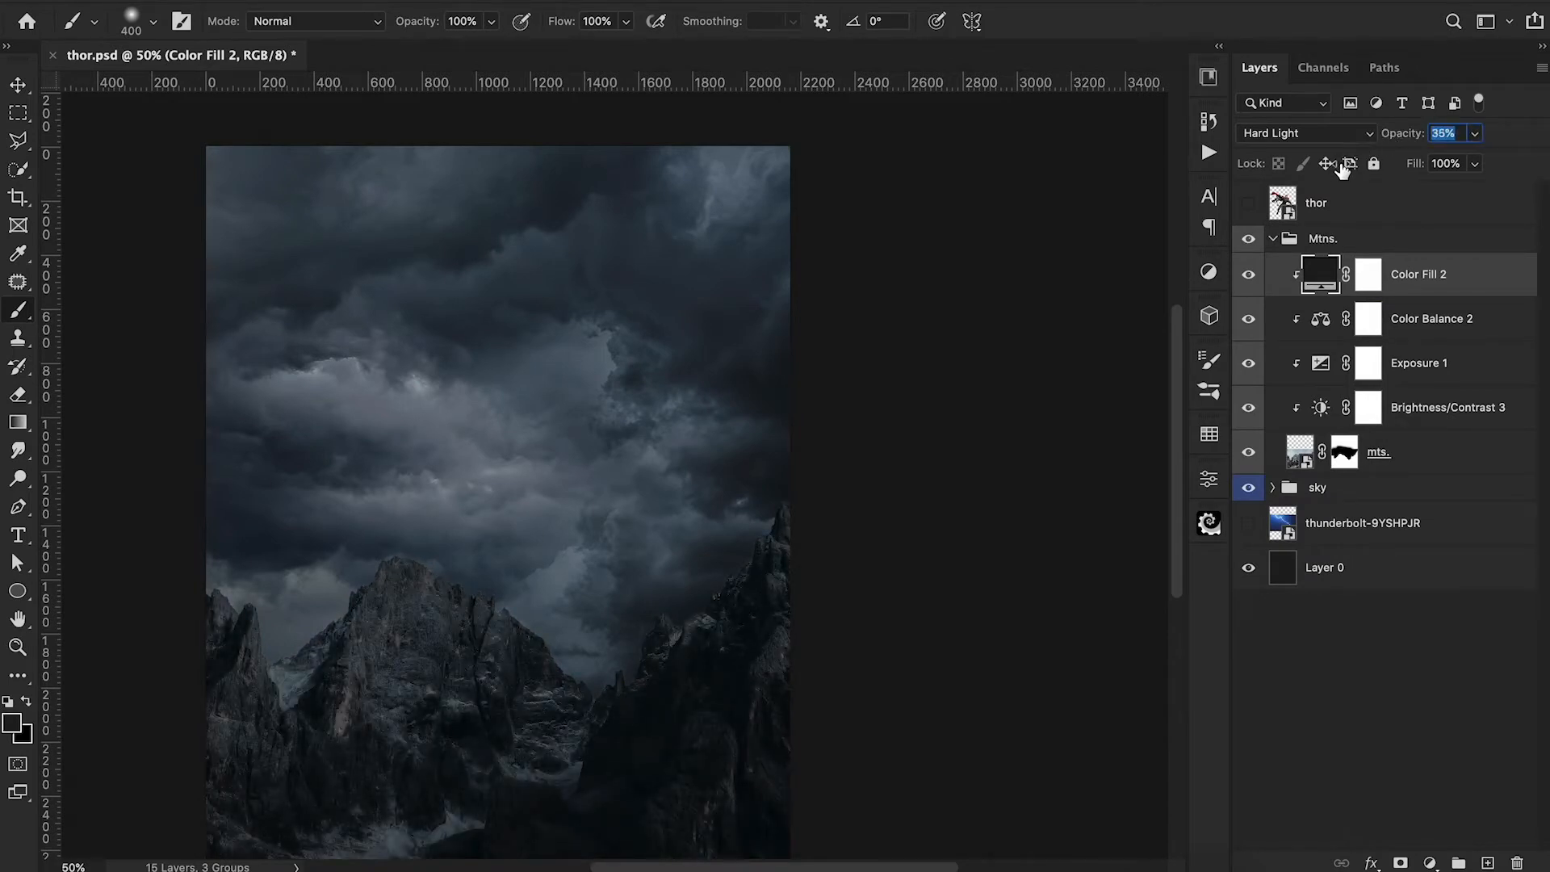
left_click(1249, 275)
left_click(1249, 275)
left_click_drag(1408, 138, 1399, 144)
Show the thor layer in a Thor group and darken it with a clipped Exposure adjustment at -1.06.
left_click(1247, 203)
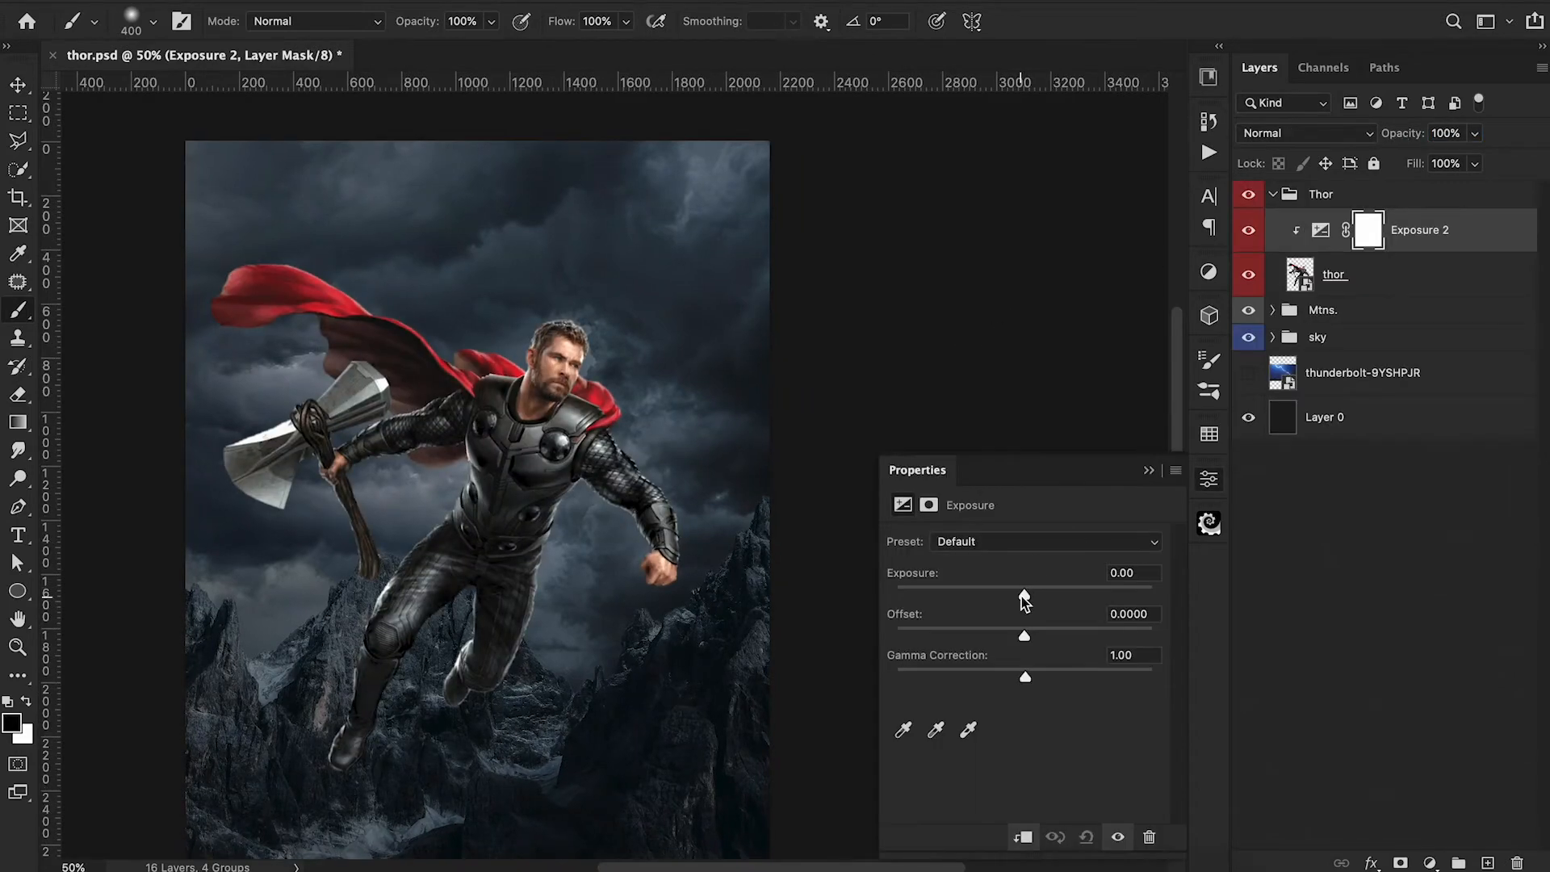
left_click_drag(1024, 596, 1004, 602)
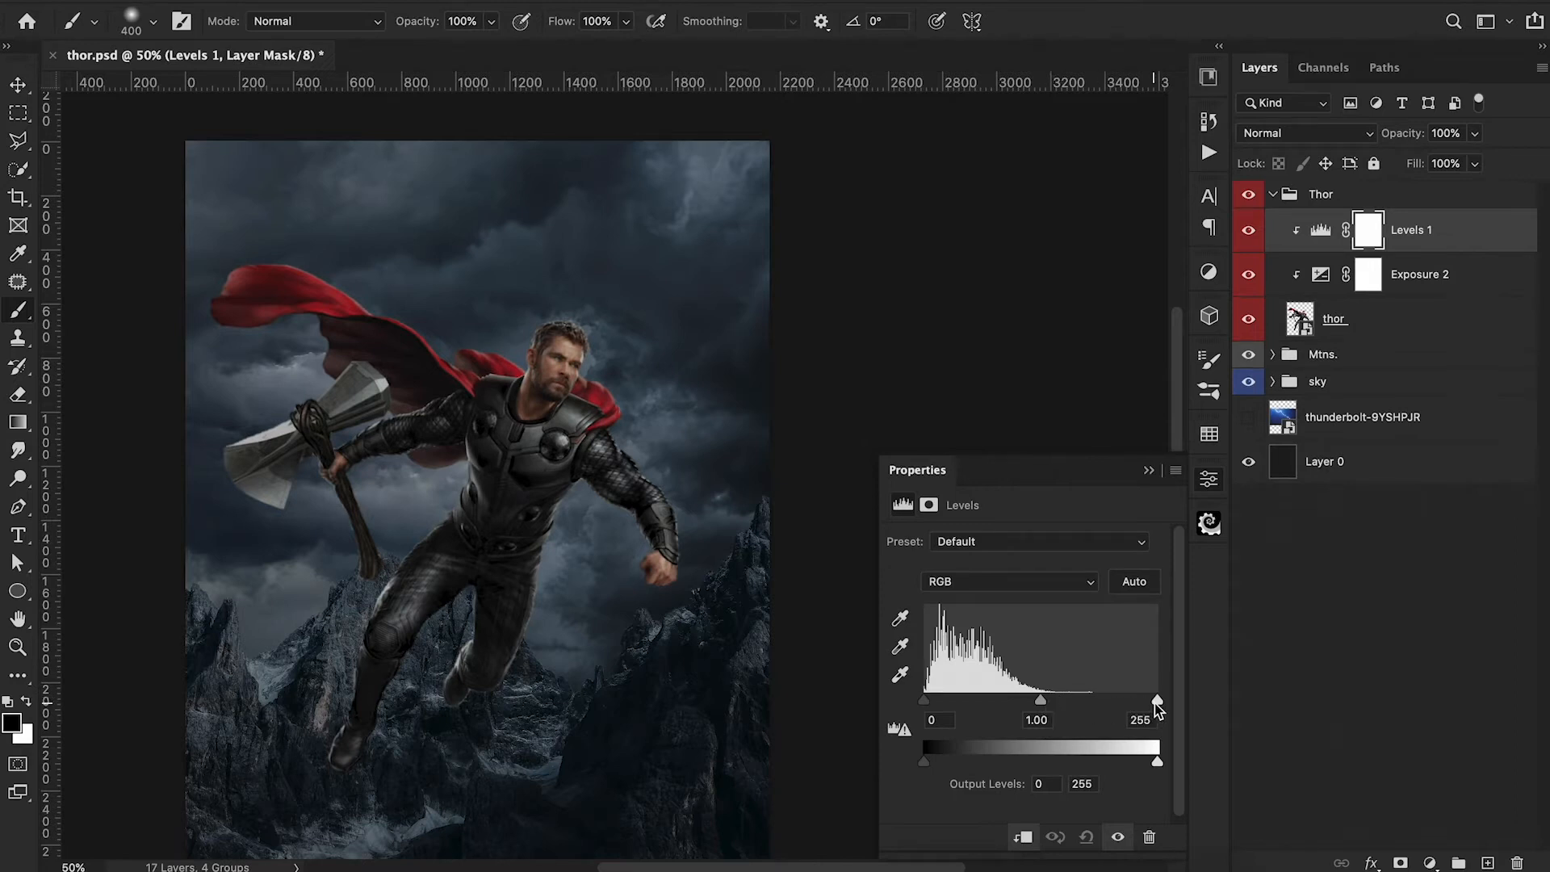
Brighten Thor with clipped Levels at white input 221 and midtones about 1.09, invert its mask and rename it H.
left_click_drag(1156, 701, 1127, 699)
left_click_drag(1024, 699, 1016, 700)
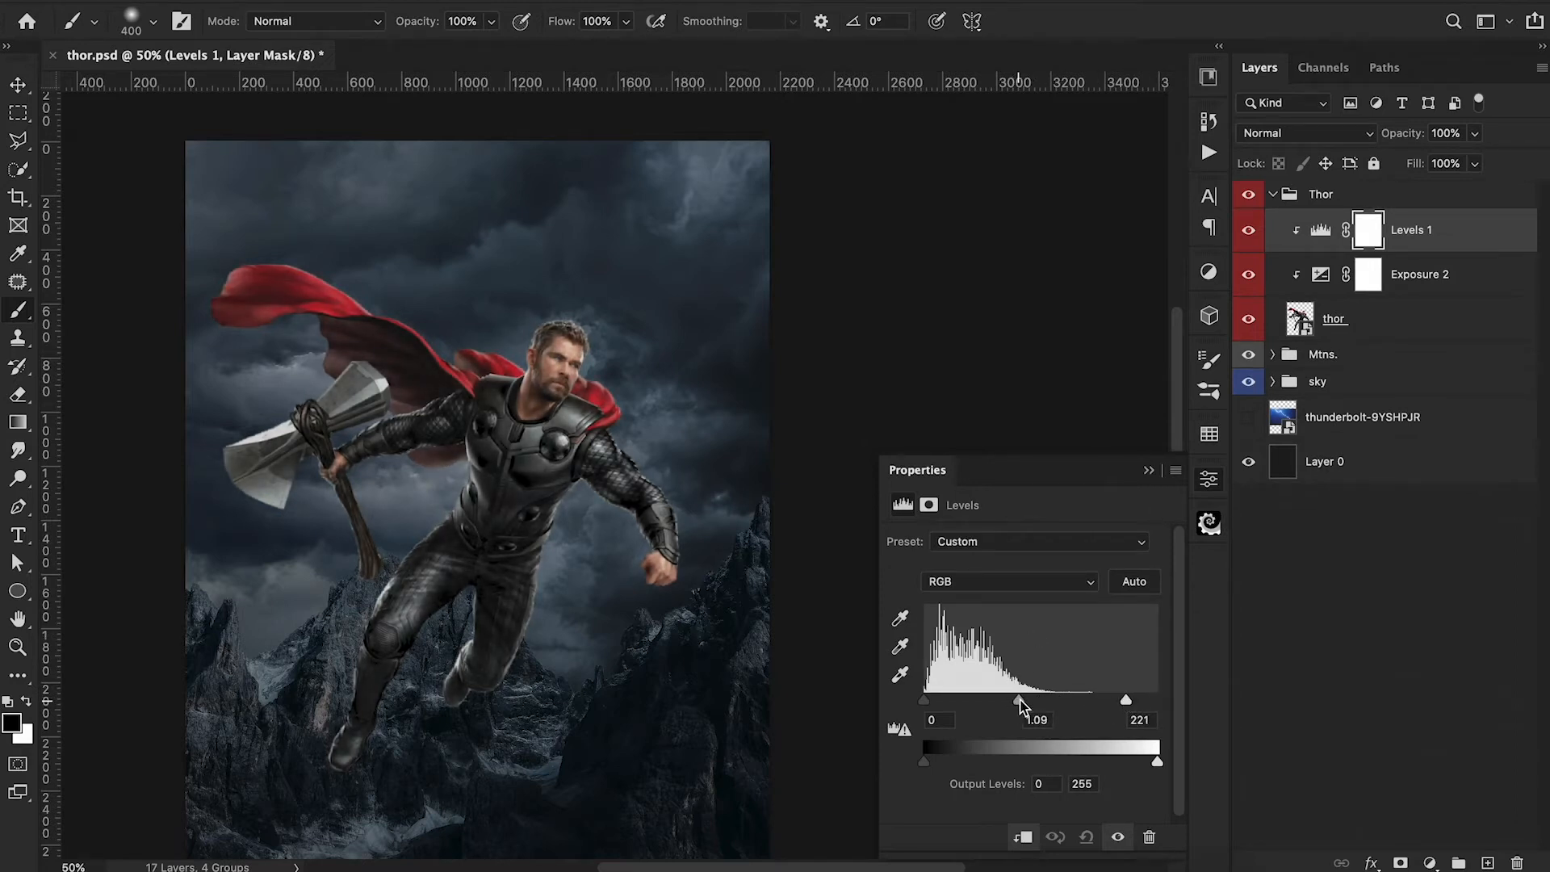
left_click(1147, 469)
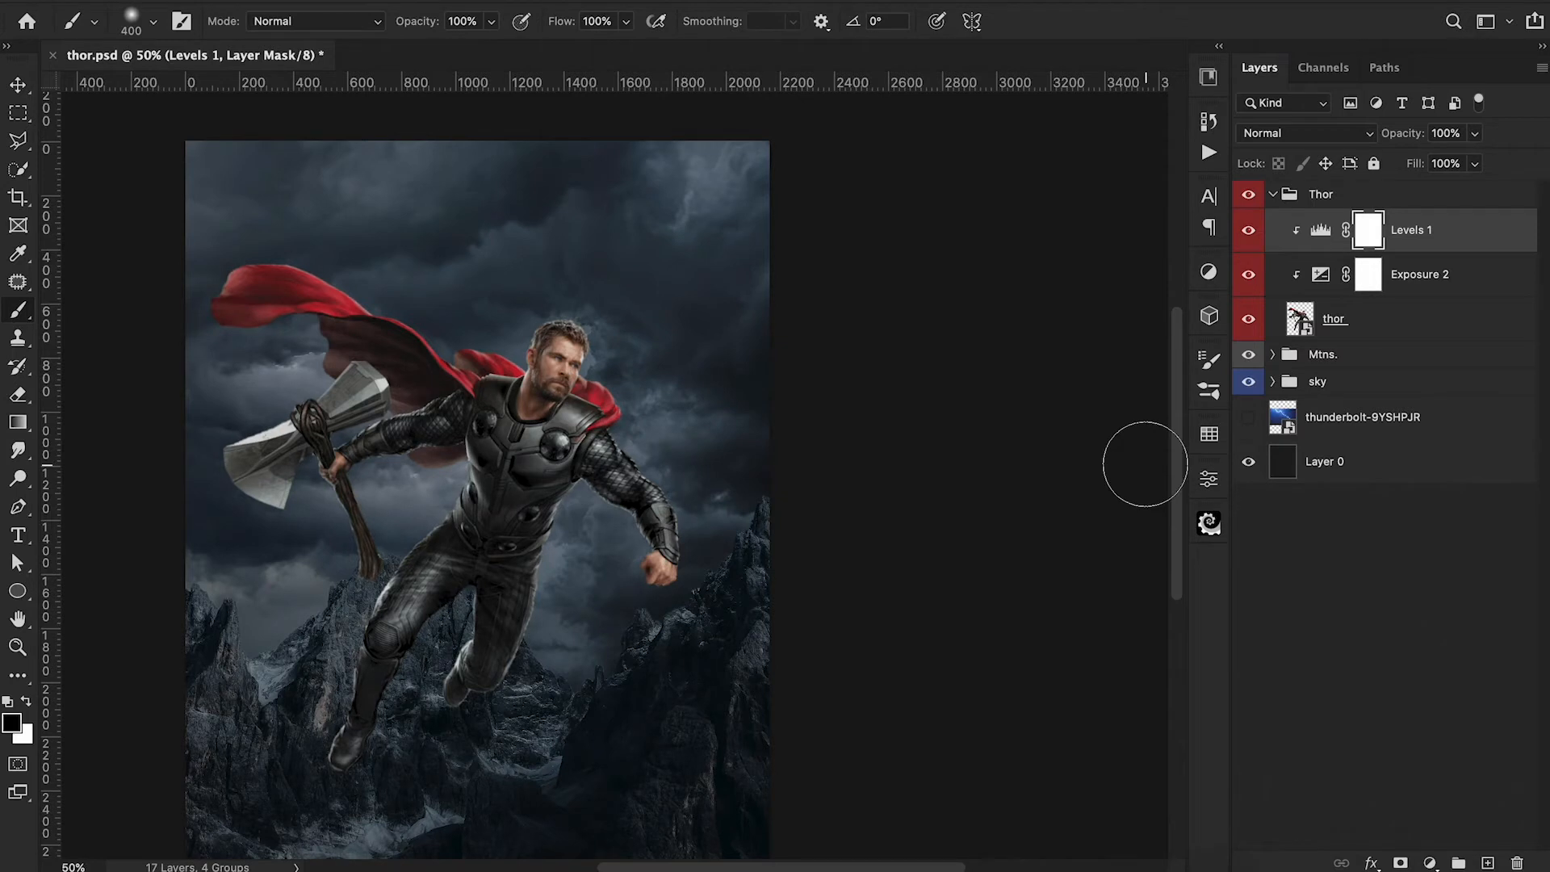
key("ctrl+i")
double_click(1408, 230)
type("H")
key("Return")
Add a second clipped Levels adjustment with white output 103, invert its mask and rename it S.
left_click(1429, 861)
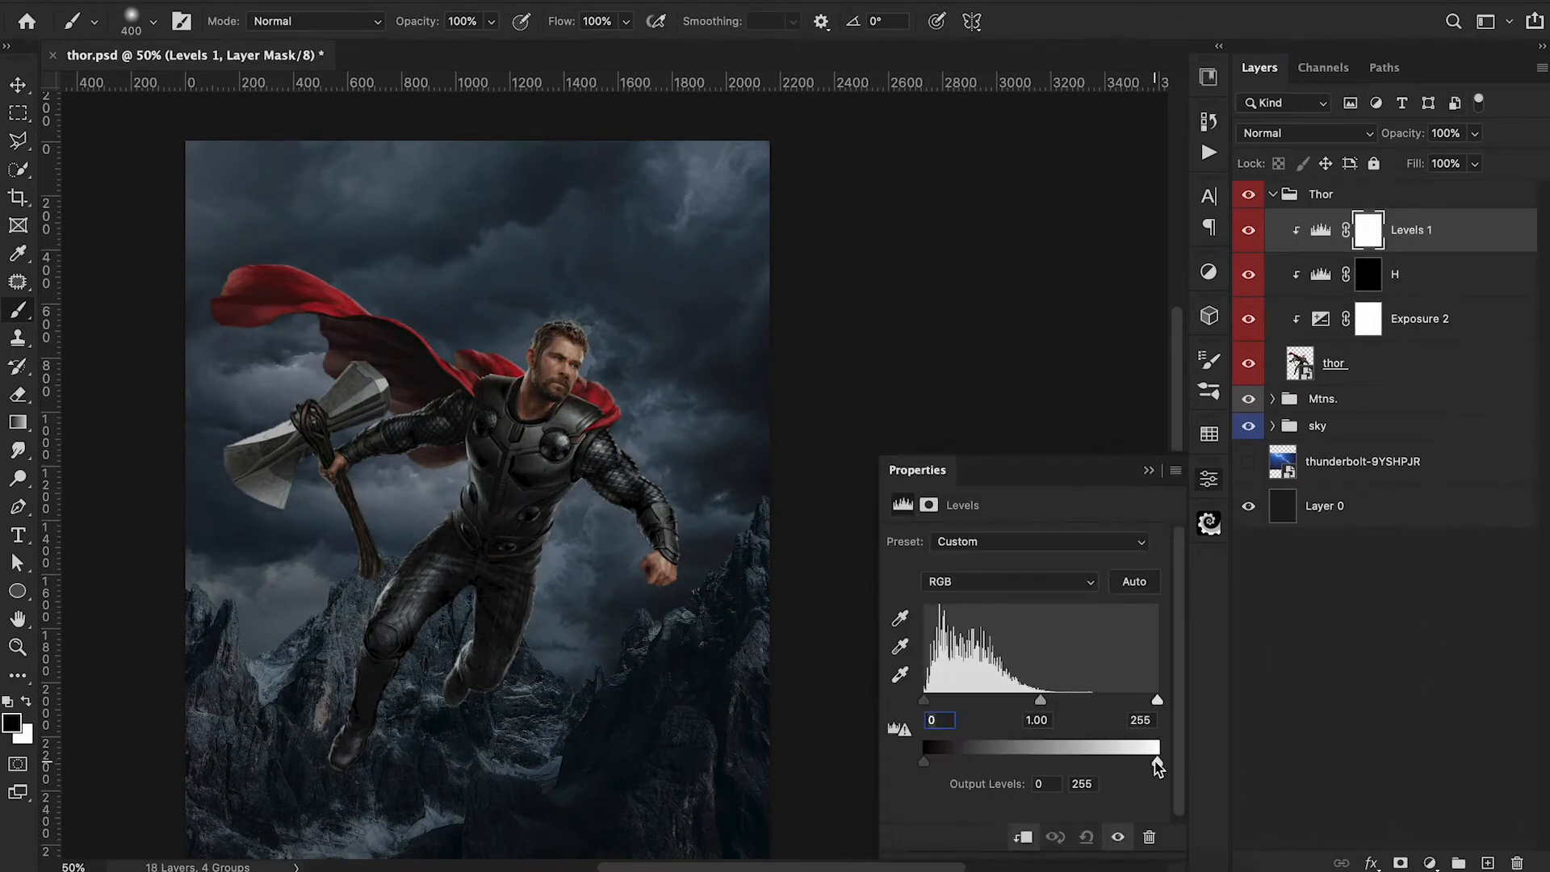
left_click_drag(1158, 763, 1019, 765)
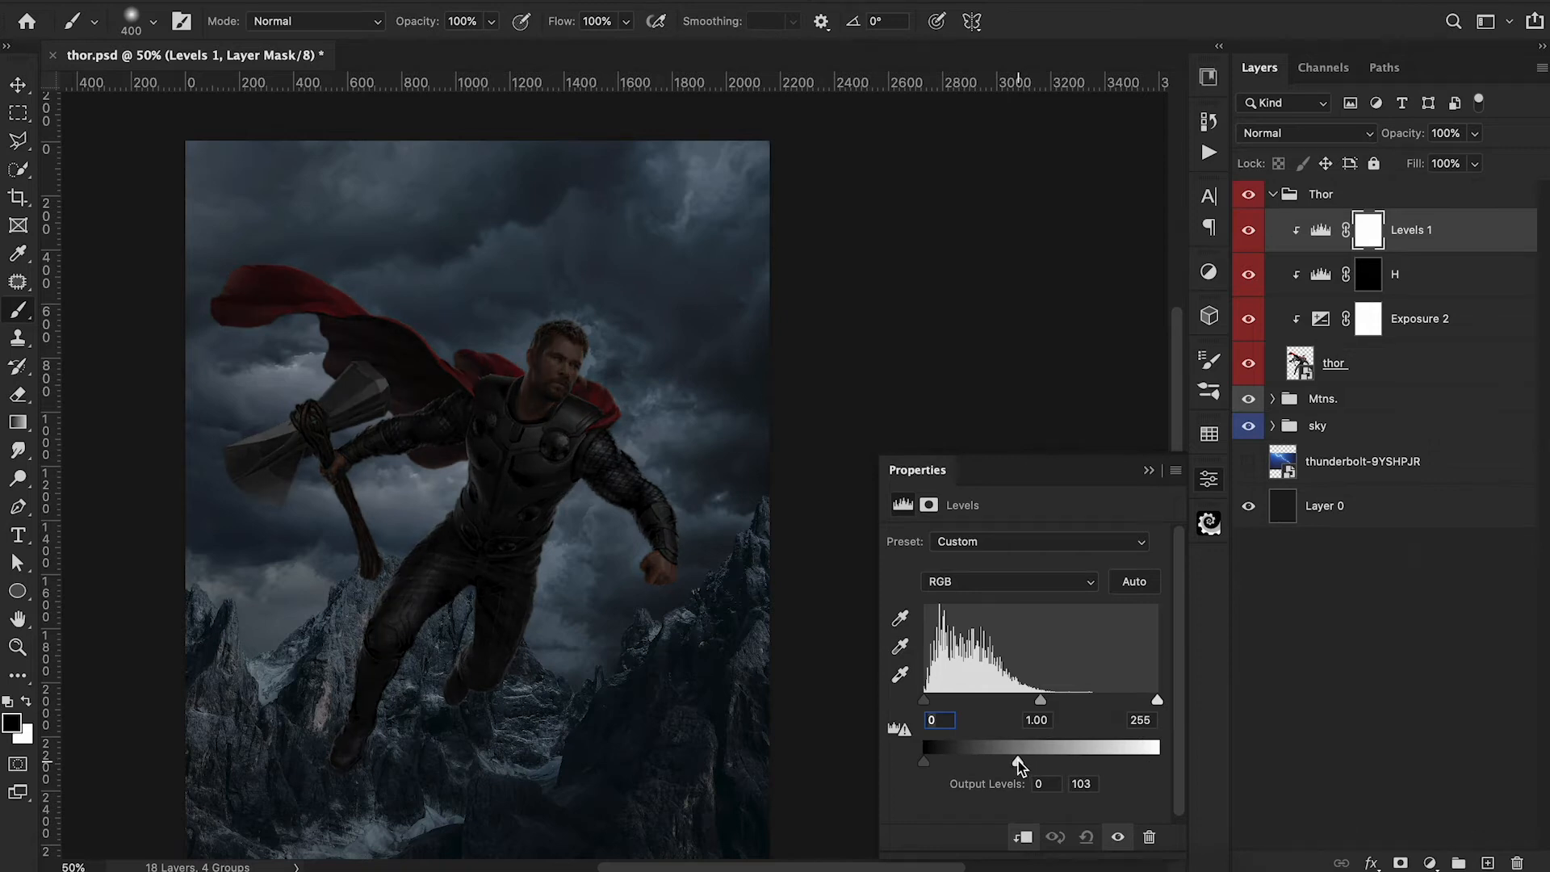
left_click(1148, 469)
key("ctrl+i")
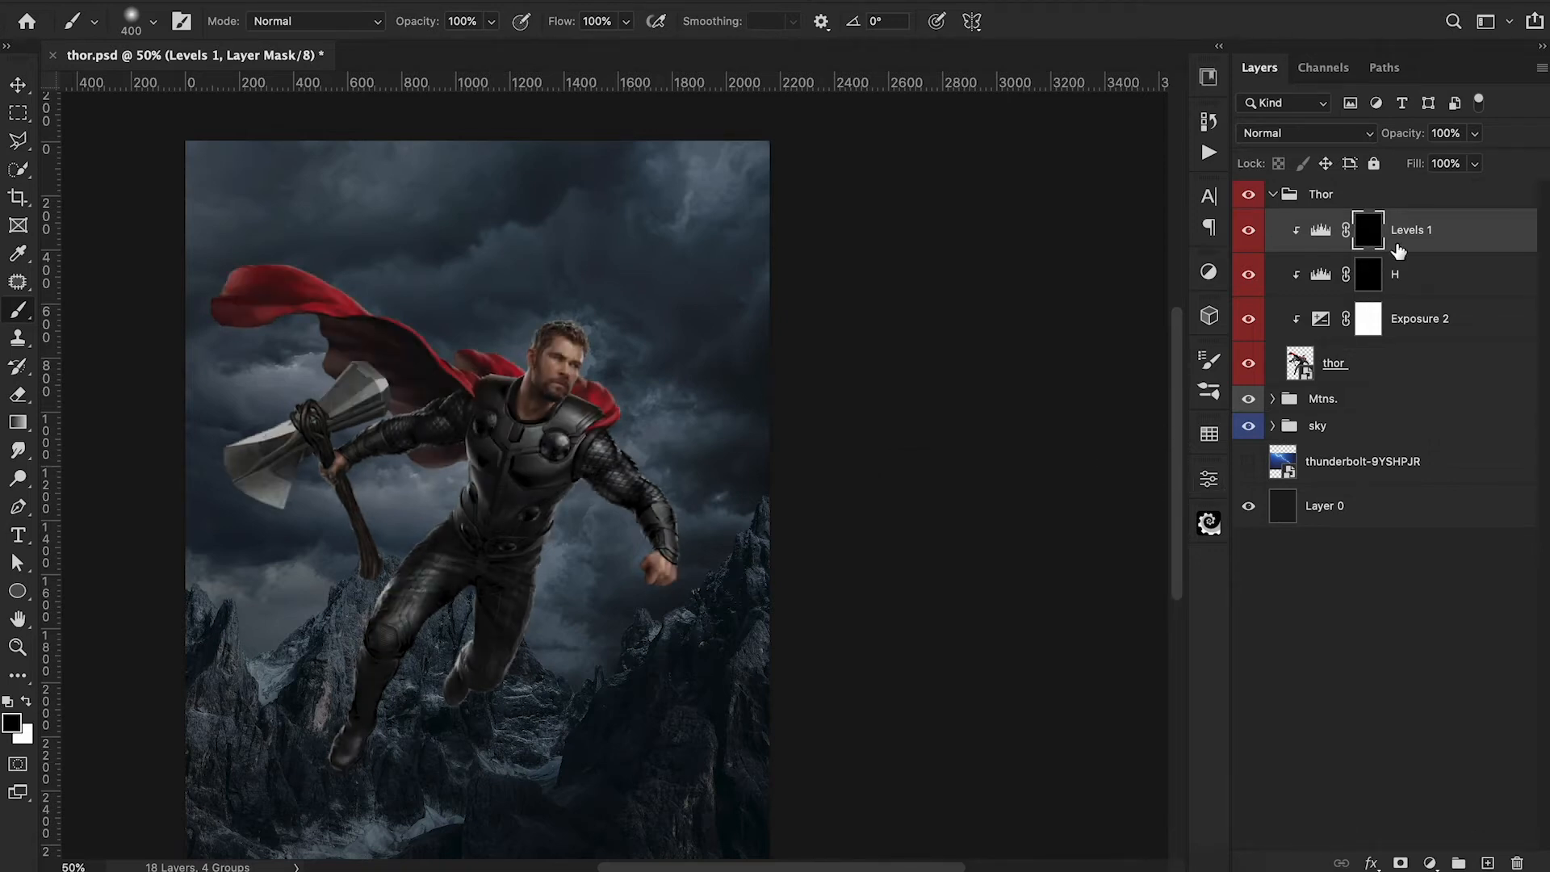
double_click(1413, 231)
type("S")
key("Return")
Paint highlights over Thor on the H mask with a 100 px white brush at 50% opacity, comparing before and after.
left_click(1368, 274)
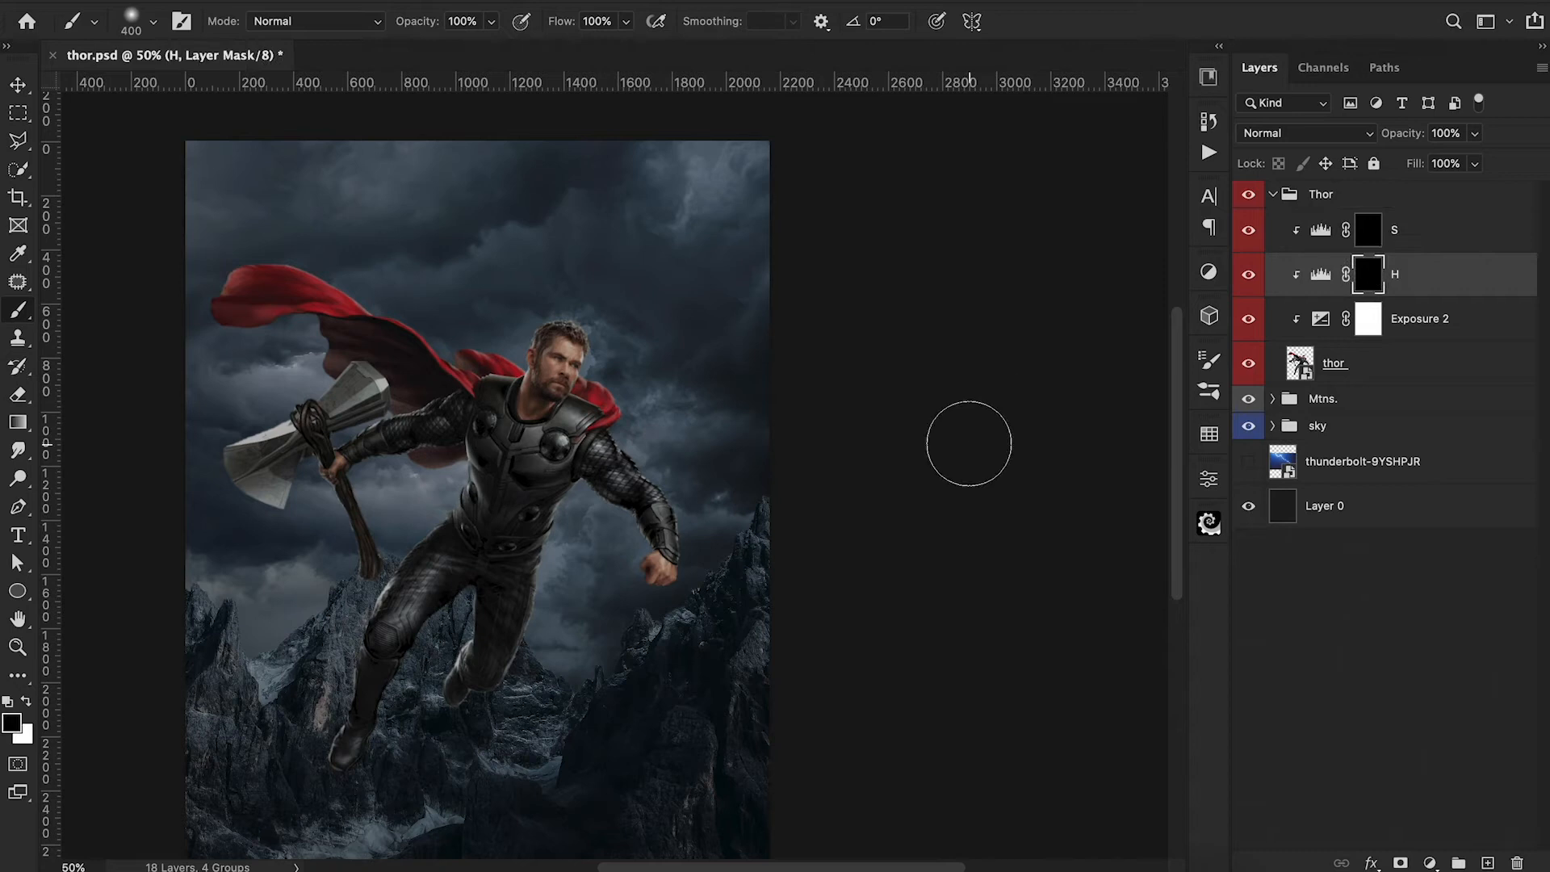
key("x")
key("bracketleft")
key("bracketleft")
key("bracketleft")
key("bracketleft")
key("bracketleft")
key("bracketleft")
key("bracketleft")
key("5")
mouse_move(620, 392)
left_mouse_down()
mouse_move(624, 457)
mouse_move(677, 577)
mouse_move(579, 322)
mouse_move(463, 374)
mouse_move(349, 262)
mouse_move(296, 422)
mouse_move(390, 627)
mouse_move(542, 558)
mouse_move(455, 492)
mouse_move(441, 671)
mouse_move(267, 554)
left_mouse_up()
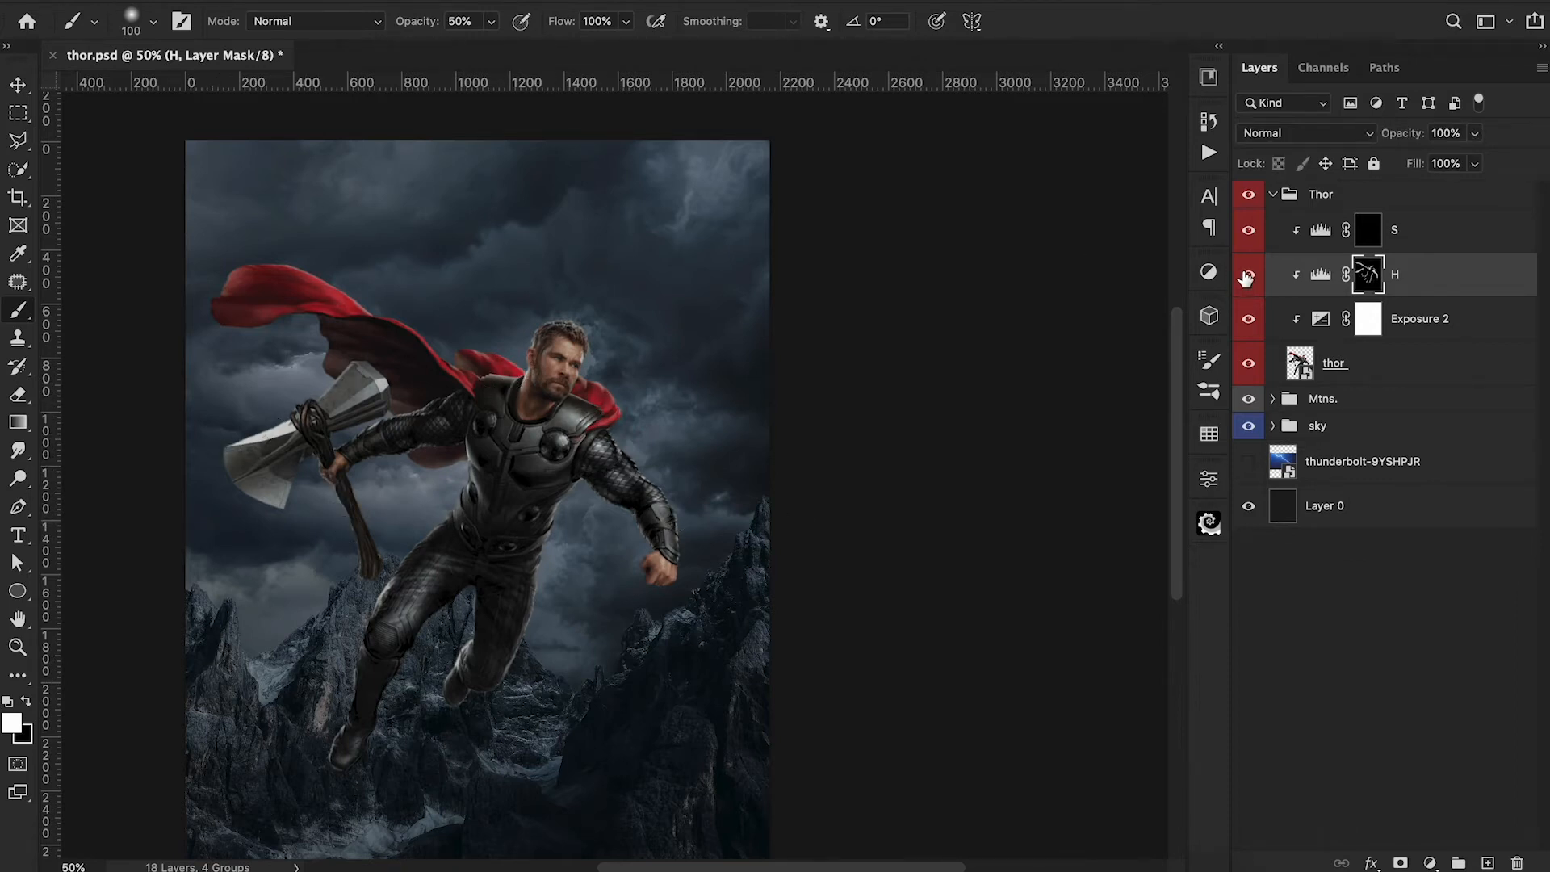
left_click(1246, 277)
left_click(1246, 277)
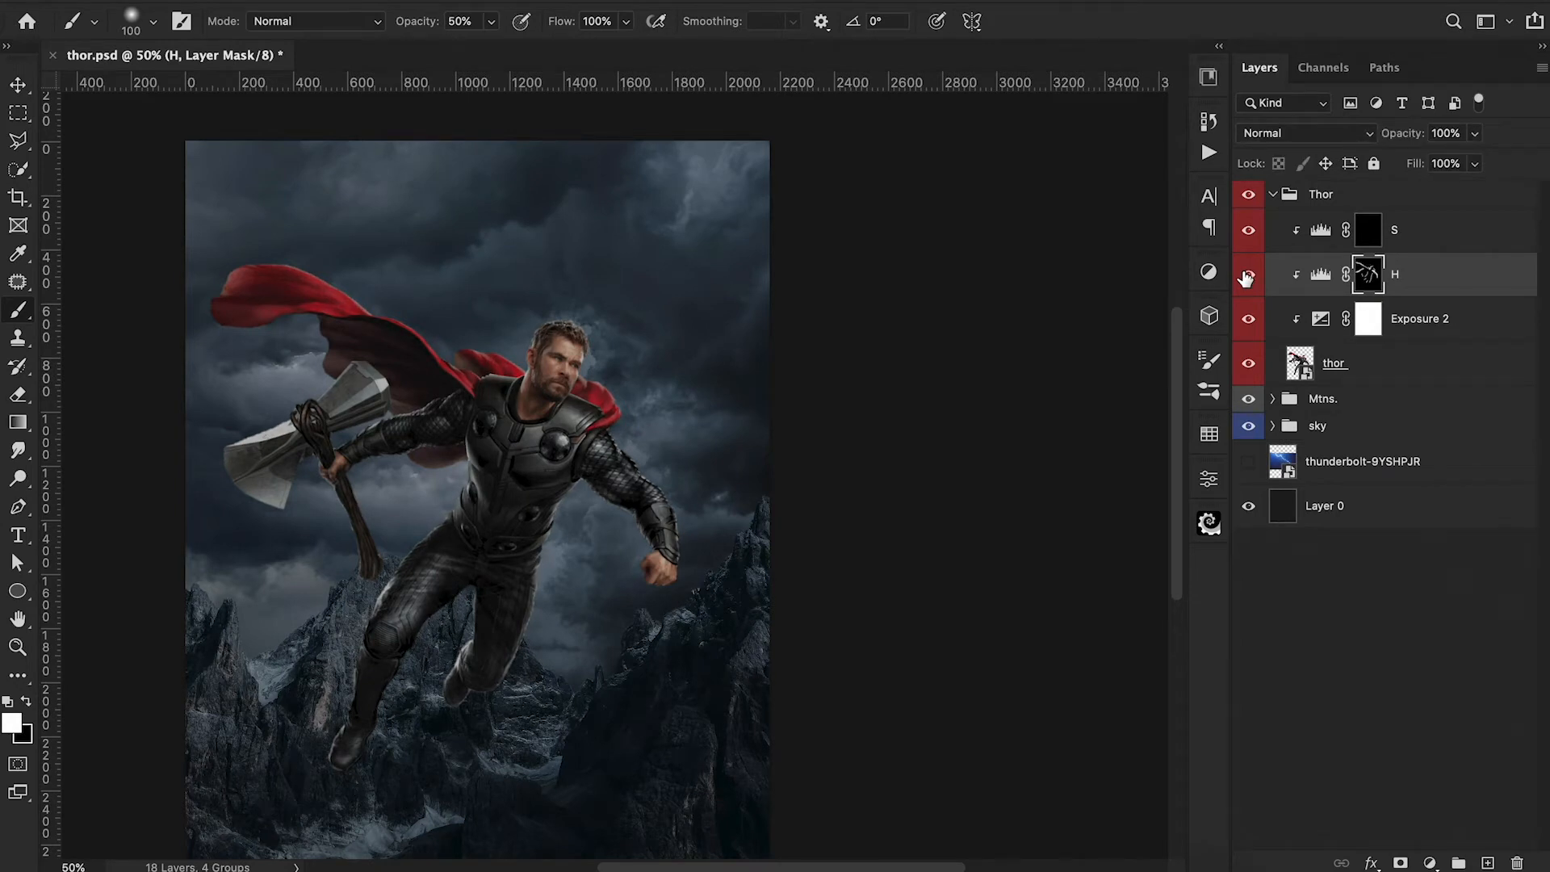
left_click(1246, 276)
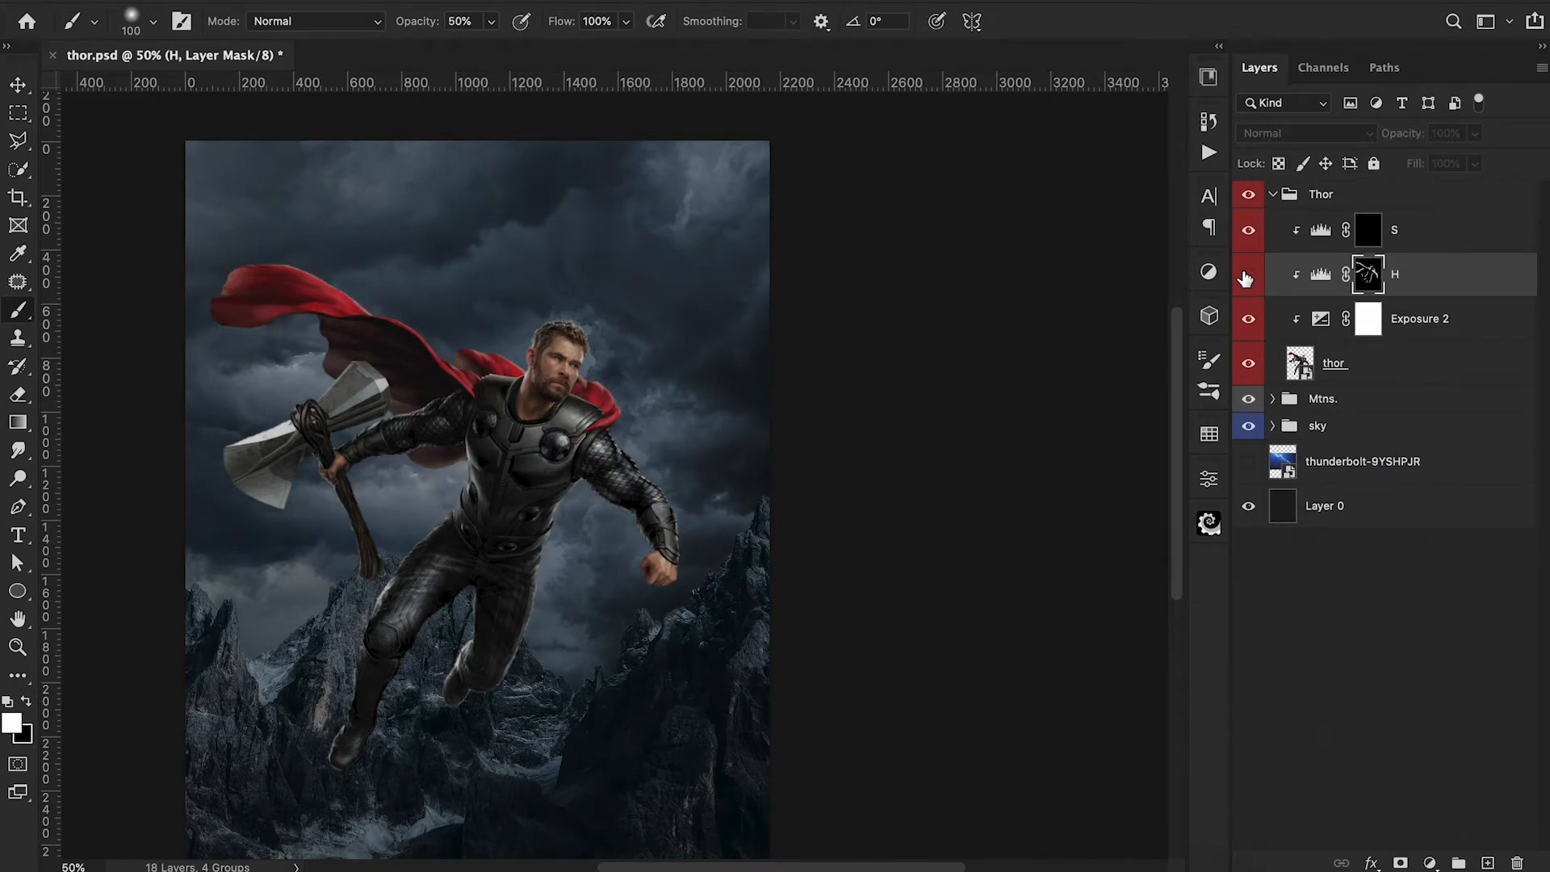
left_click(1246, 277)
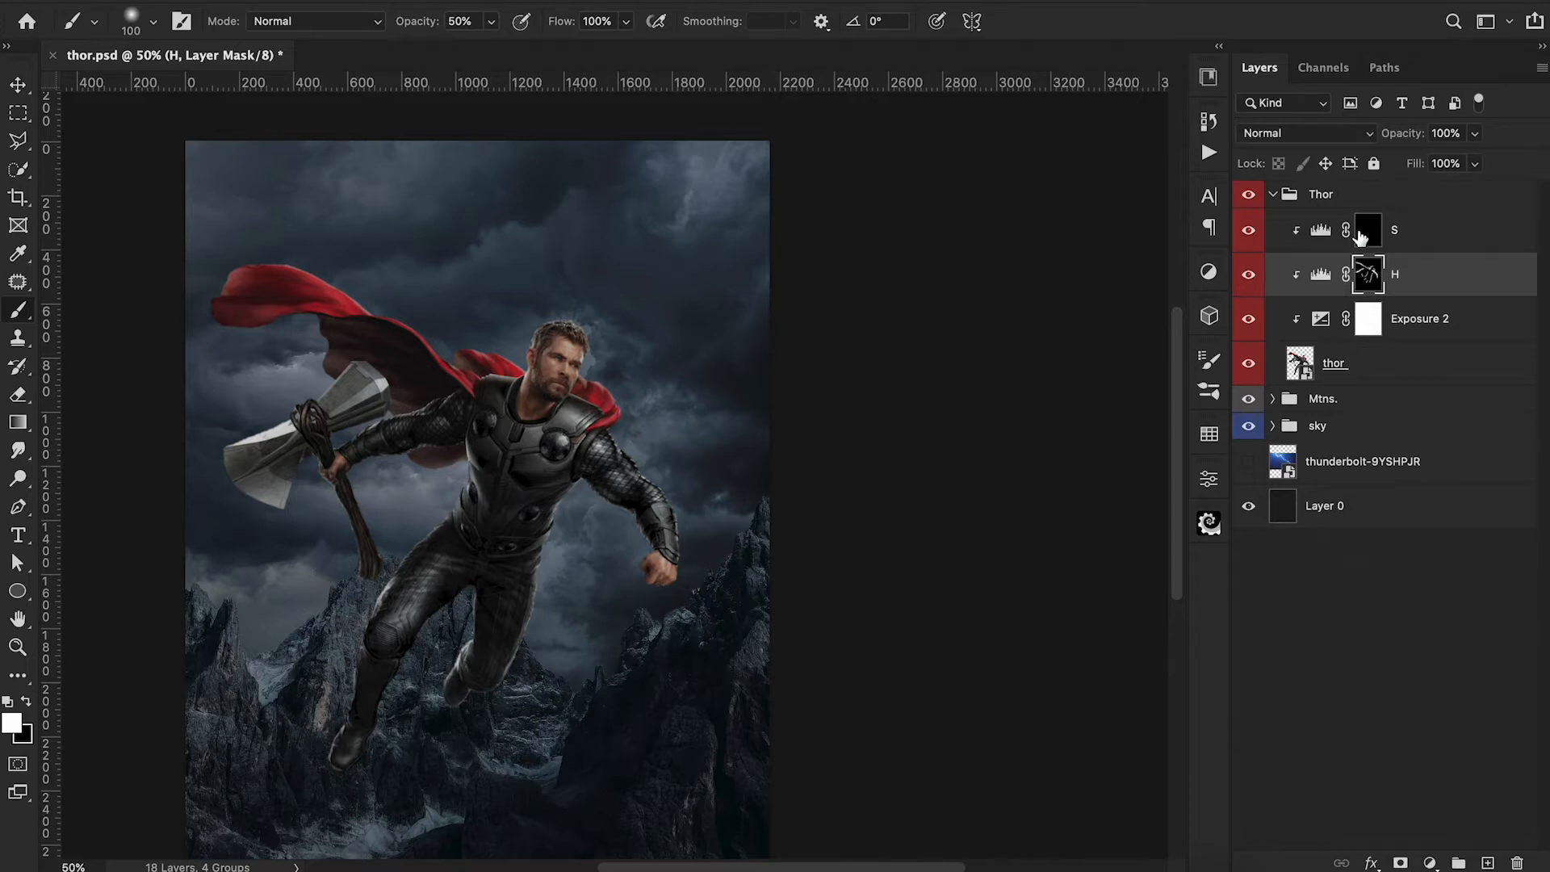
Paint shadows over Thor's body and legs on the S mask with a larger brush at 20% opacity, and reduce the adjustment's opacity.
left_click(1365, 235)
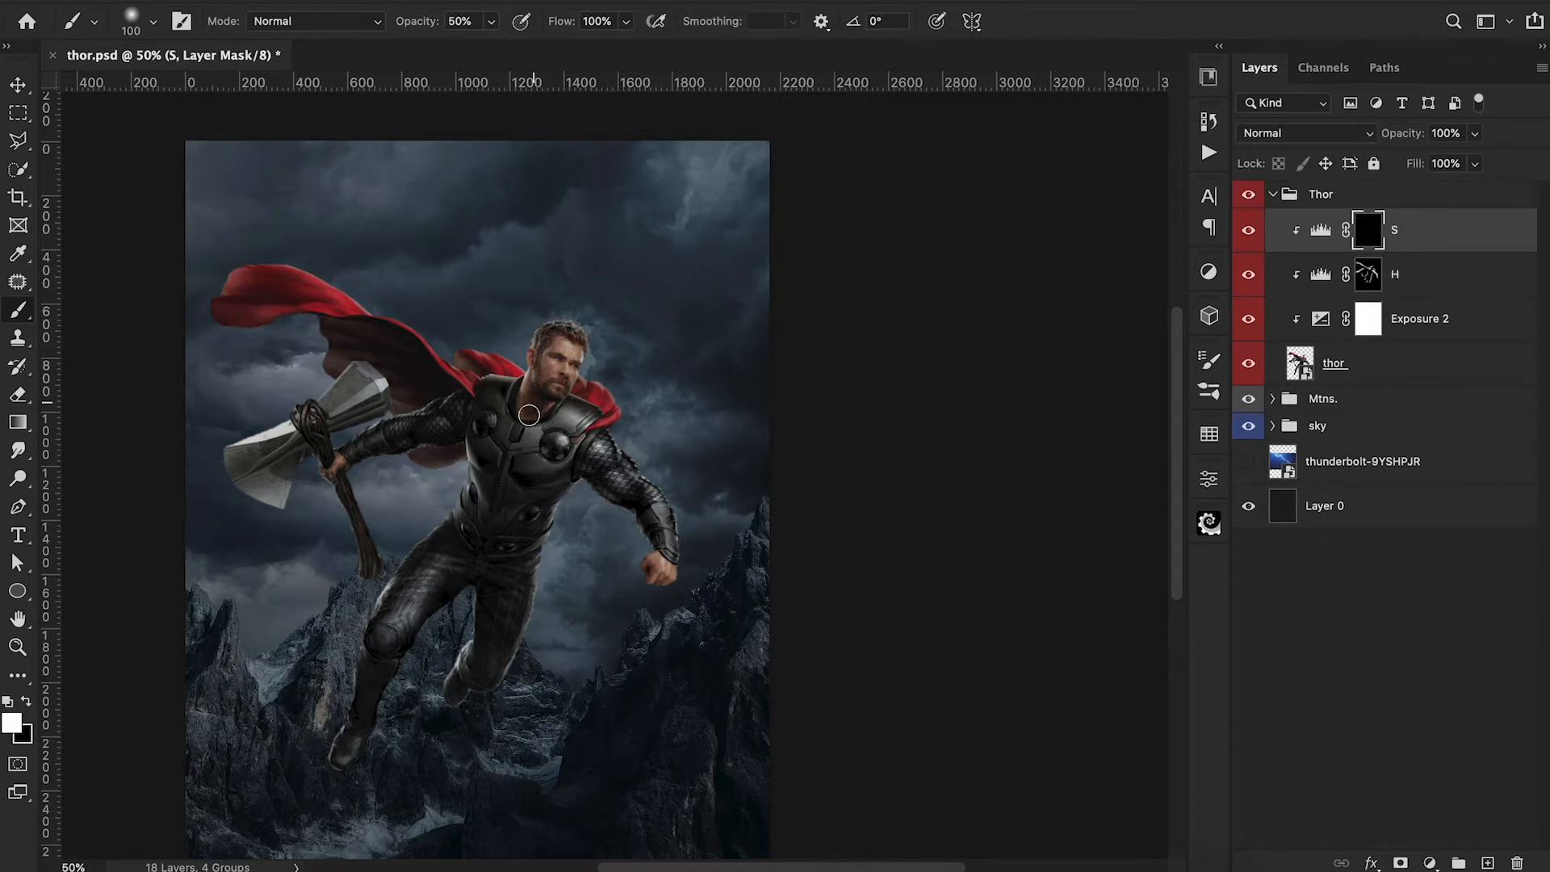
mouse_move(481, 589)
left_mouse_down()
mouse_move(457, 694)
mouse_move(396, 686)
mouse_move(373, 704)
mouse_move(430, 608)
mouse_move(348, 468)
mouse_move(464, 432)
mouse_move(405, 388)
mouse_move(391, 345)
mouse_move(395, 406)
mouse_move(424, 461)
mouse_move(555, 493)
mouse_move(499, 564)
mouse_move(494, 598)
left_mouse_up()
key("bracketright")
key("bracketright")
key("2")
left_click_drag(500, 474, 516, 502)
left_click_drag(1394, 143, 1358, 156)
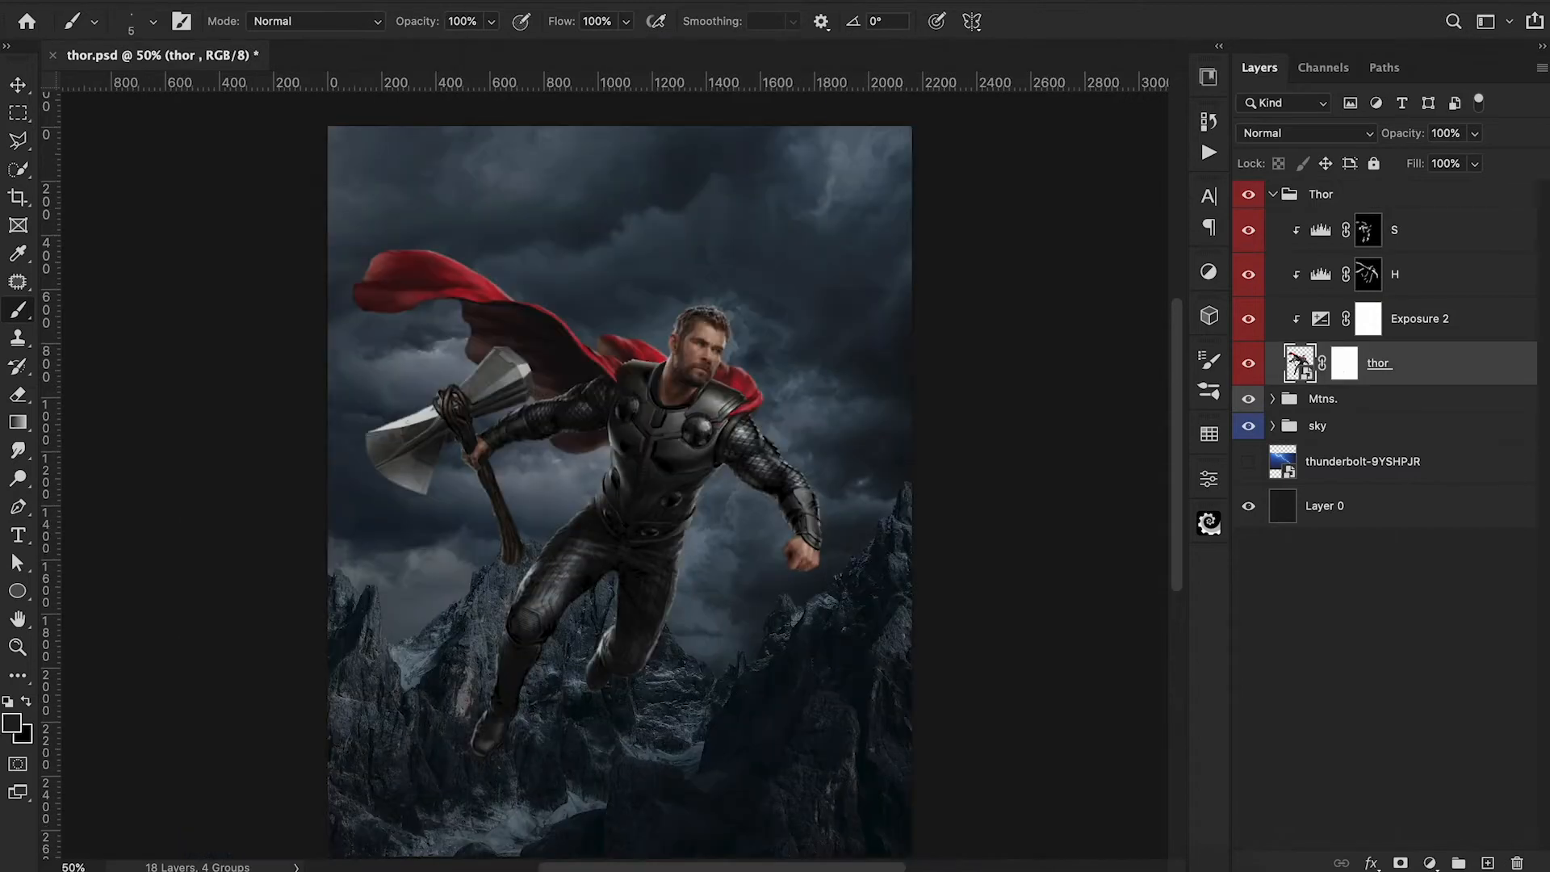
Start a Path Blur on the thor layer and draw its path from the axe arm to the torso.
left_click(509, 4)
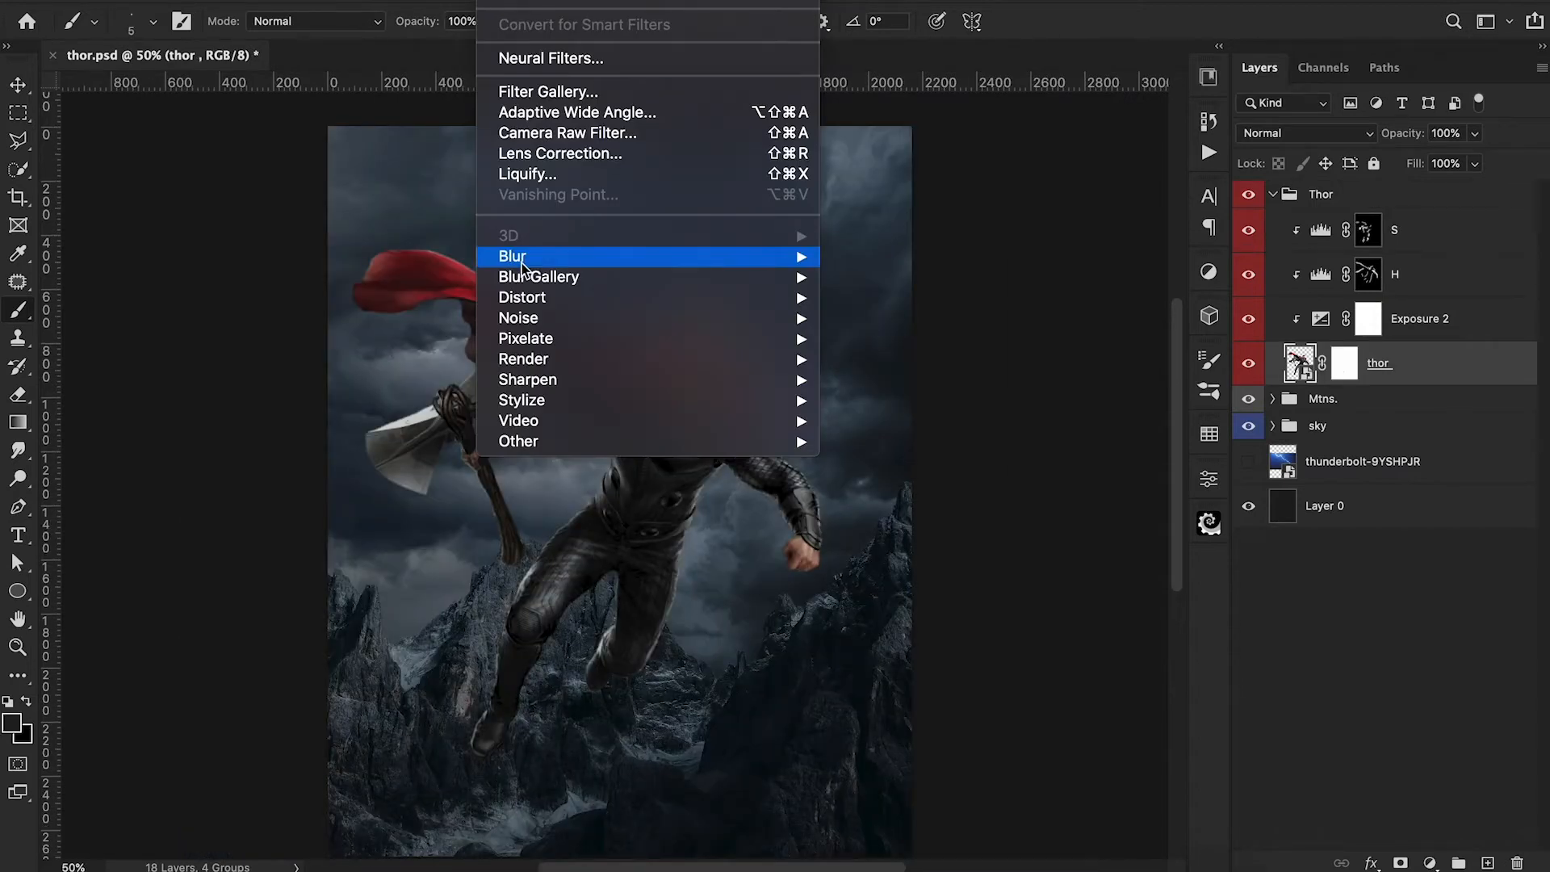
mouse_move(521, 259)
left_click(903, 339)
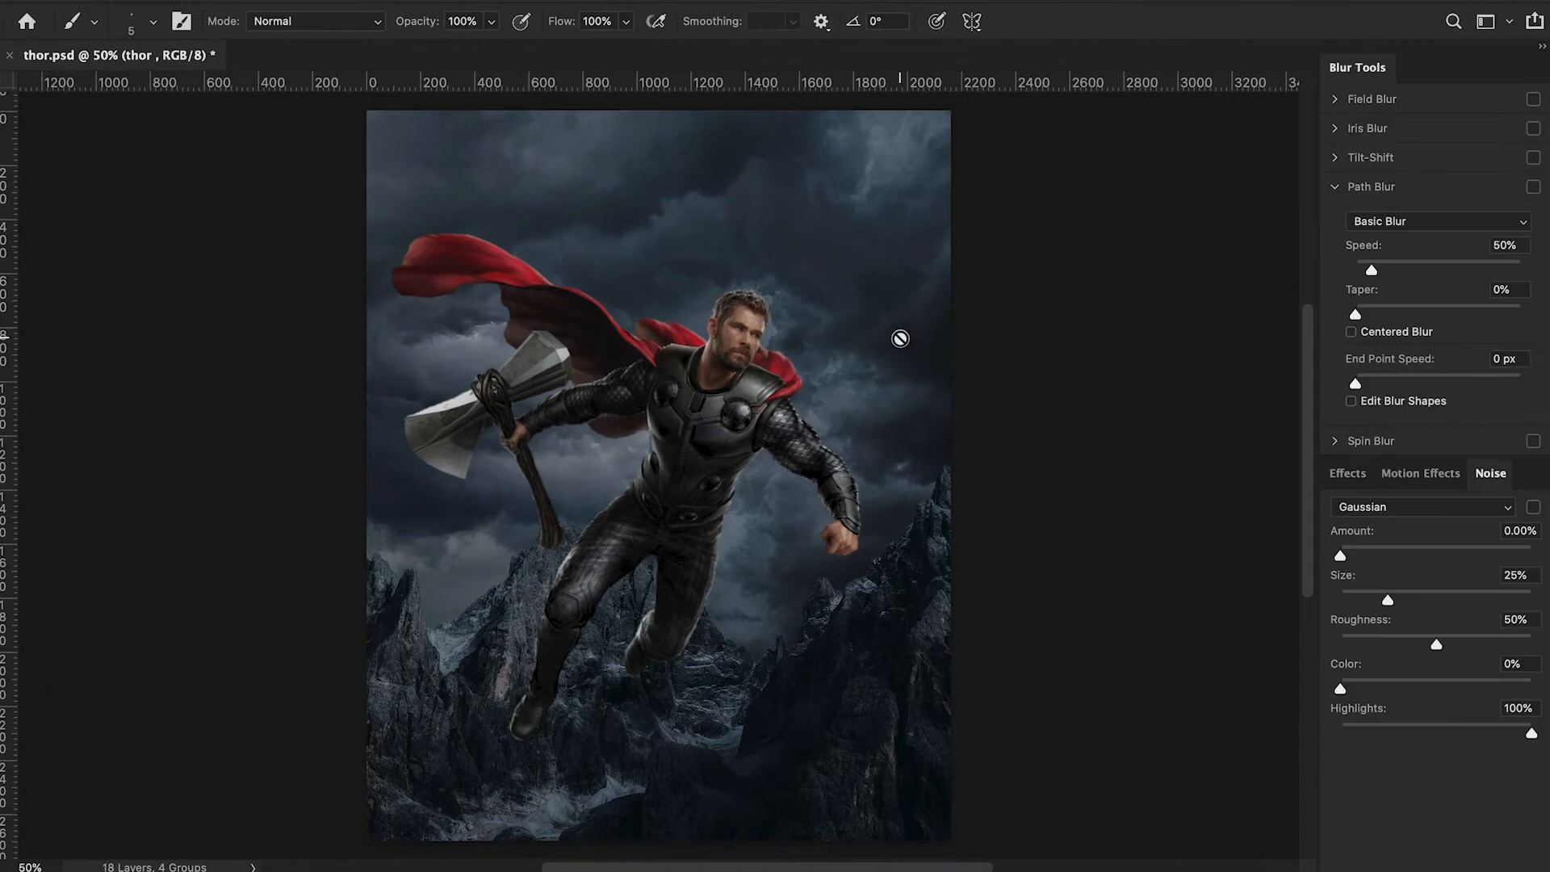
left_click_drag(658, 475, 532, 407)
left_click_drag(706, 476, 705, 485)
Apply the Path Blur with 23% speed, a small amount of grain noise and a reduced end point speed.
left_click_drag(1371, 268, 1364, 268)
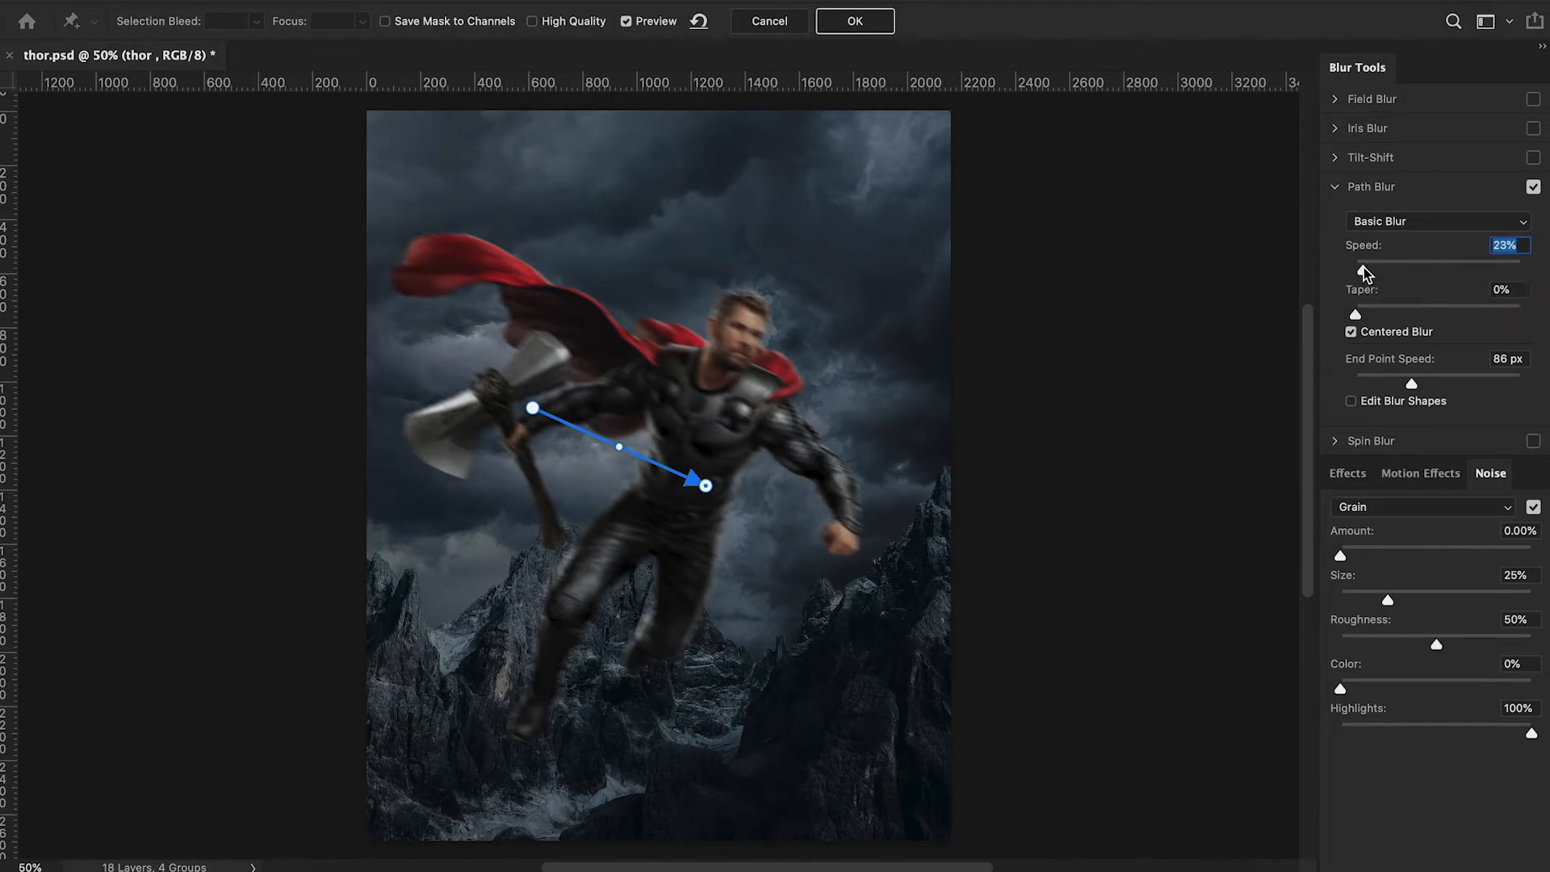
left_click_drag(1340, 555, 1363, 557)
left_click_drag(1411, 384, 1349, 375)
left_click(866, 24)
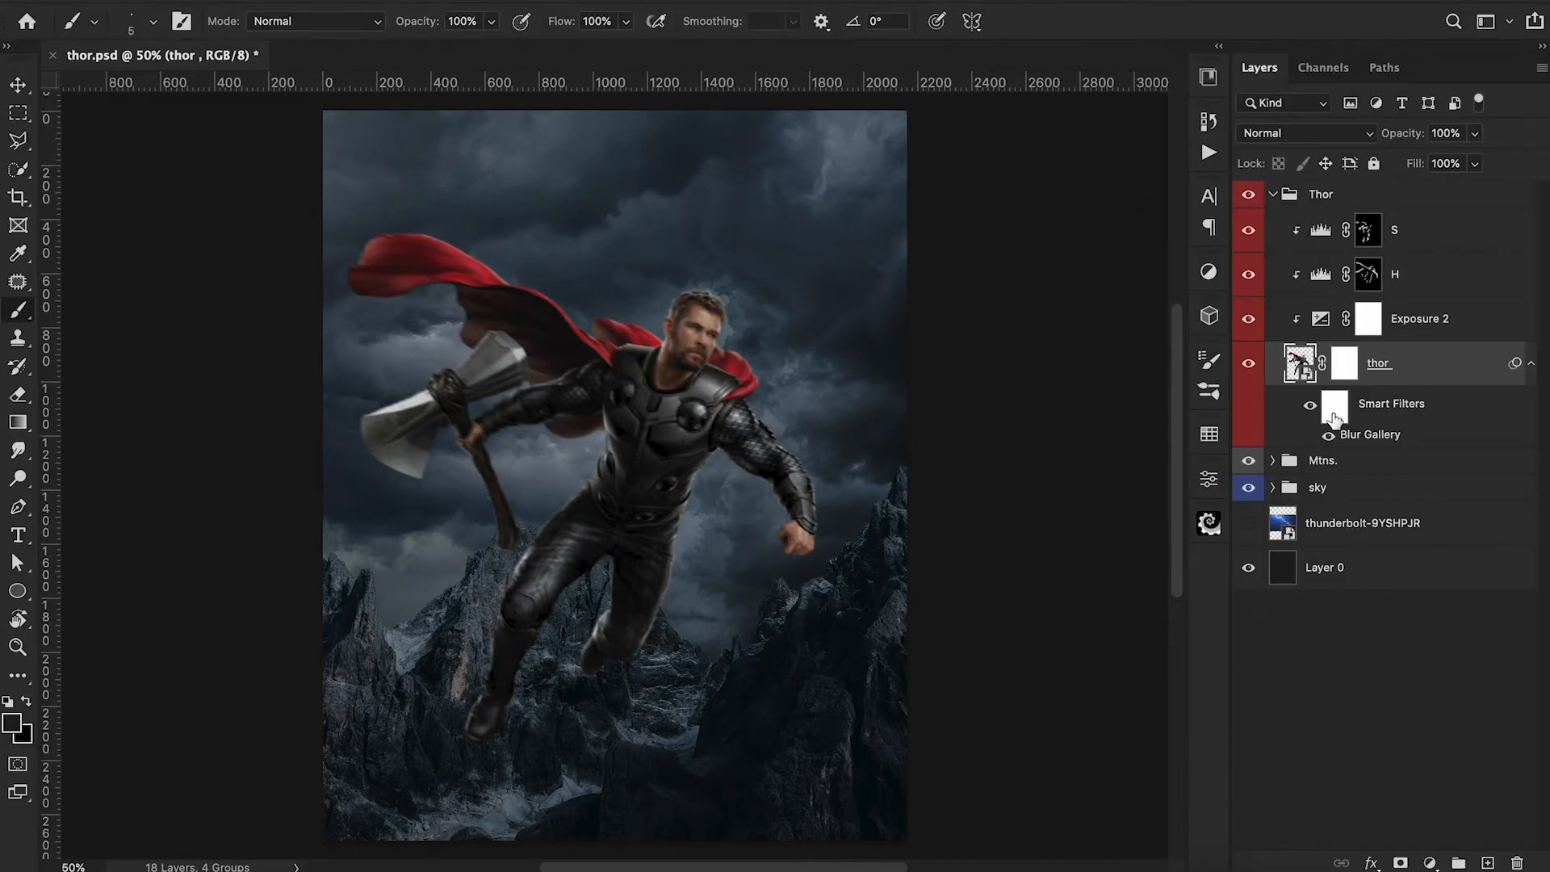
Paint black on the thor layer's Smart Filters mask to remove the blur from the face and chest.
left_click(1333, 408)
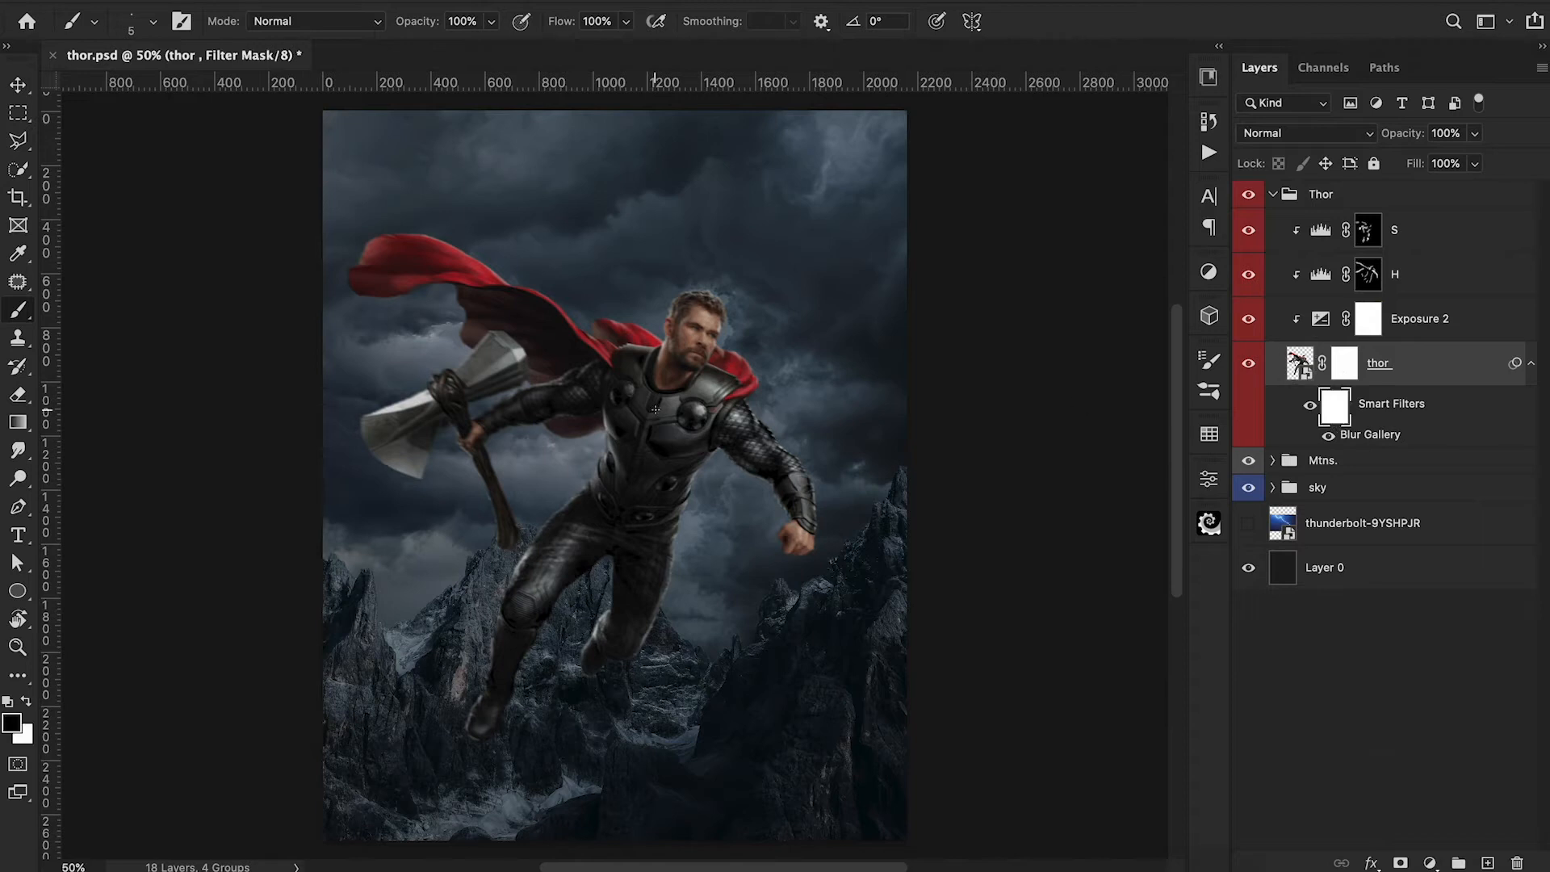
key("bracketright")
key("bracketright")
key("bracketright")
key("bracketright")
key("bracketright")
key("bracketright")
key("bracketright")
key("bracketright")
key("bracketright")
key("bracketright")
key("bracketright")
key("bracketright")
key("bracketright")
key("bracketright")
key("bracketright")
key("bracketright")
key("bracketright")
key("bracketright")
key("bracketright")
key("bracketright")
left_click_drag(699, 326, 651, 462)
Mask the blur off both arms with a smaller brush, and partly off the legs at 40% opacity.
key("bracketleft")
key("bracketleft")
key("bracketleft")
key("bracketleft")
mouse_move(712, 422)
left_mouse_down()
mouse_move(735, 421)
mouse_move(797, 485)
mouse_move(806, 517)
left_mouse_up()
left_click_drag(607, 394, 499, 423)
key("4")
left_click_drag(579, 541, 486, 720)
left_click_drag(657, 539, 610, 668)
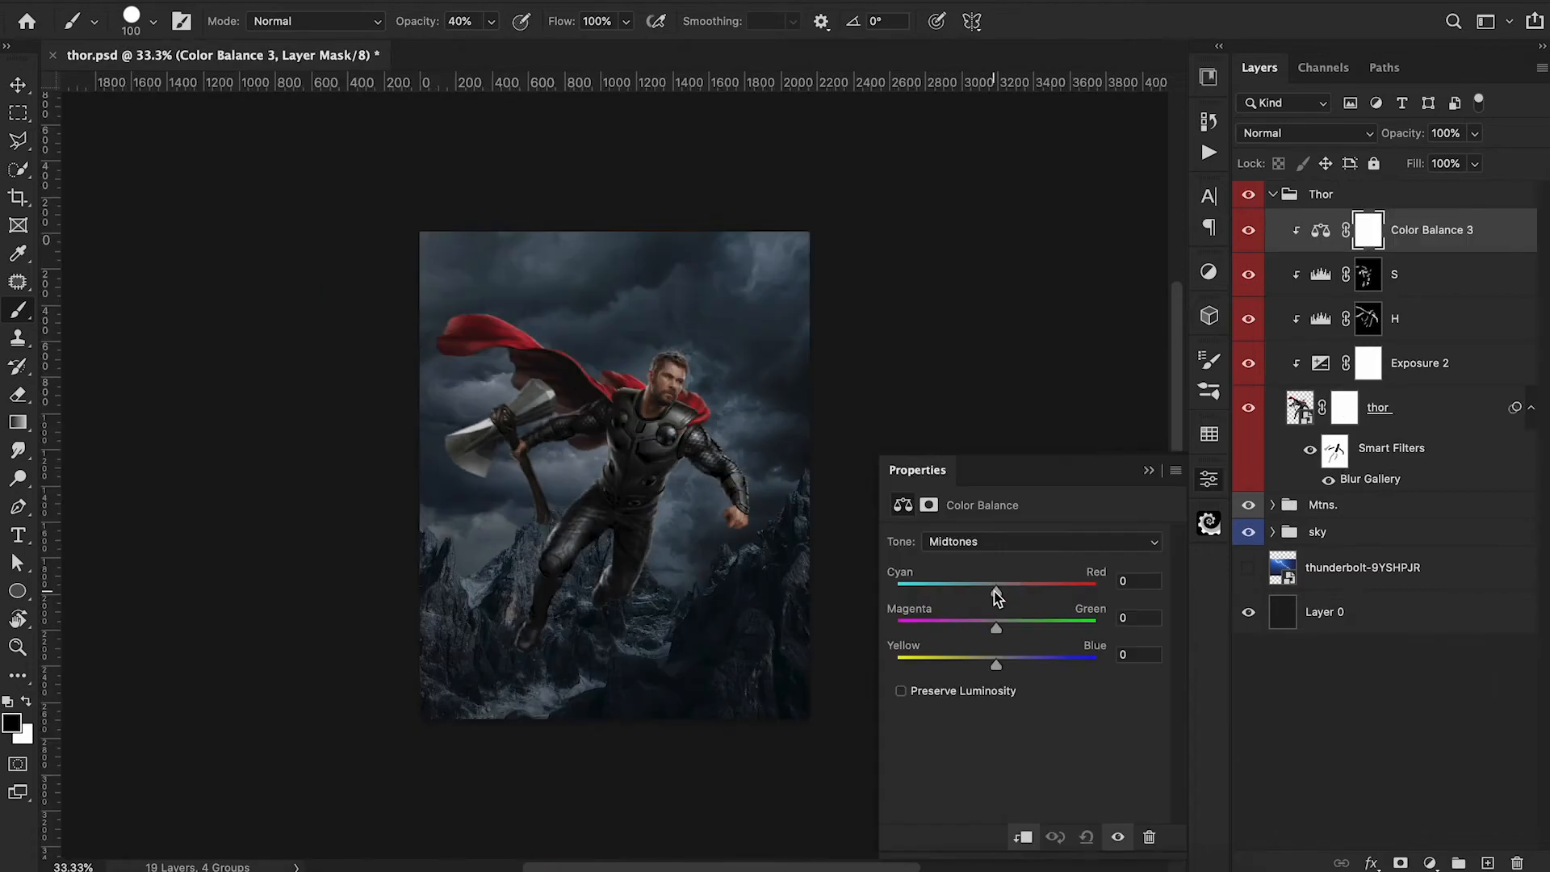
Tint Thor with a clipped Color Balance: cyan-blue midtones, shadows at -3 and +3, and highlights at -6 cyan.
left_click_drag(997, 596, 985, 598)
left_click_drag(996, 666, 1001, 674)
left_click(991, 546)
left_click(991, 527)
left_click(990, 540)
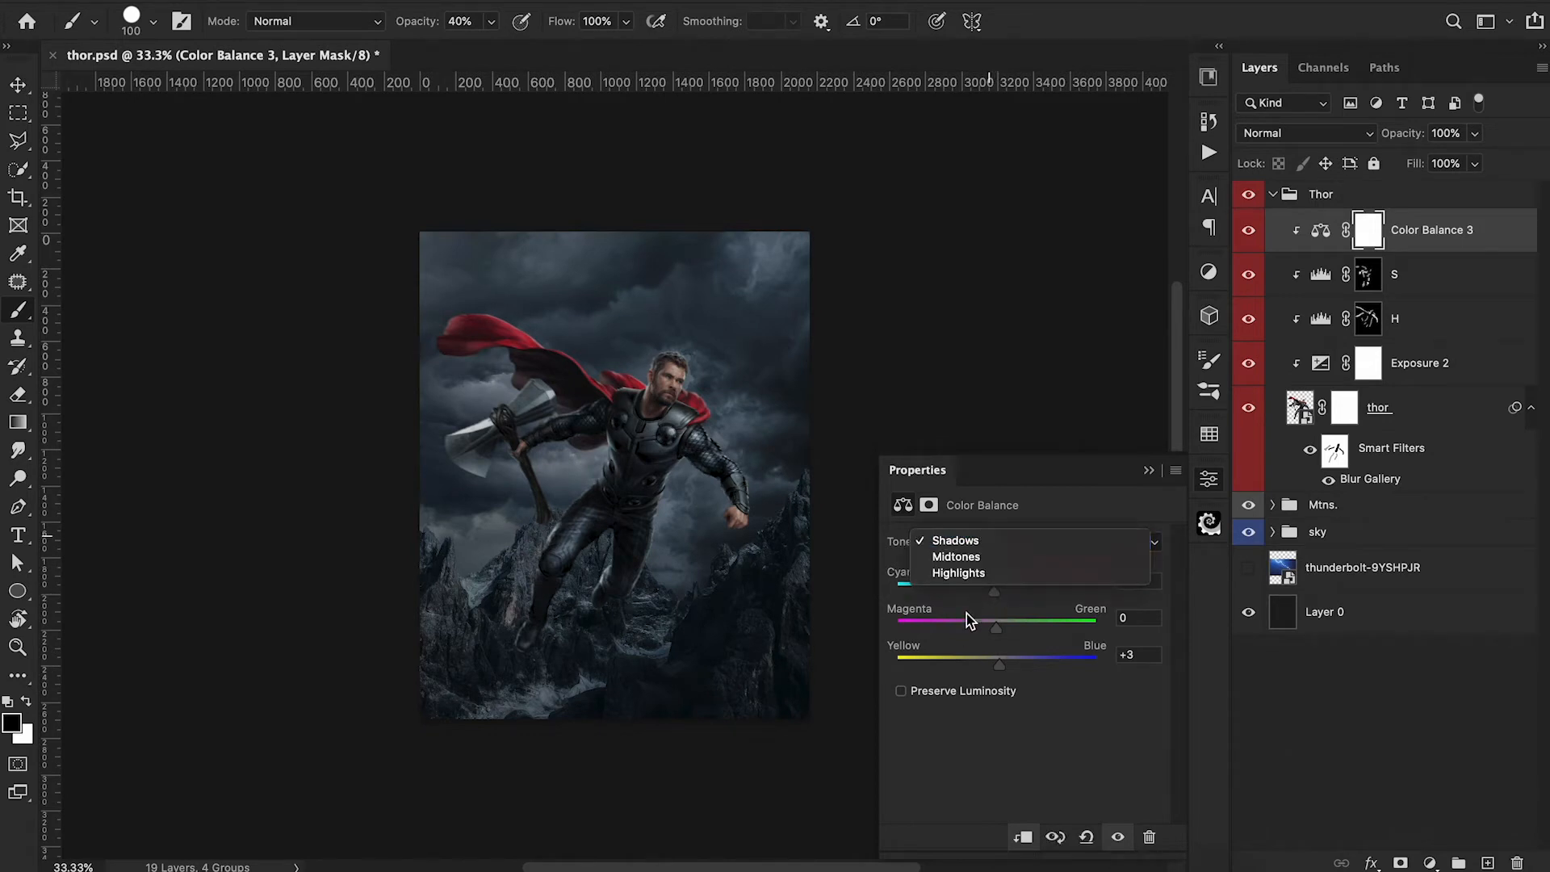
left_click(973, 573)
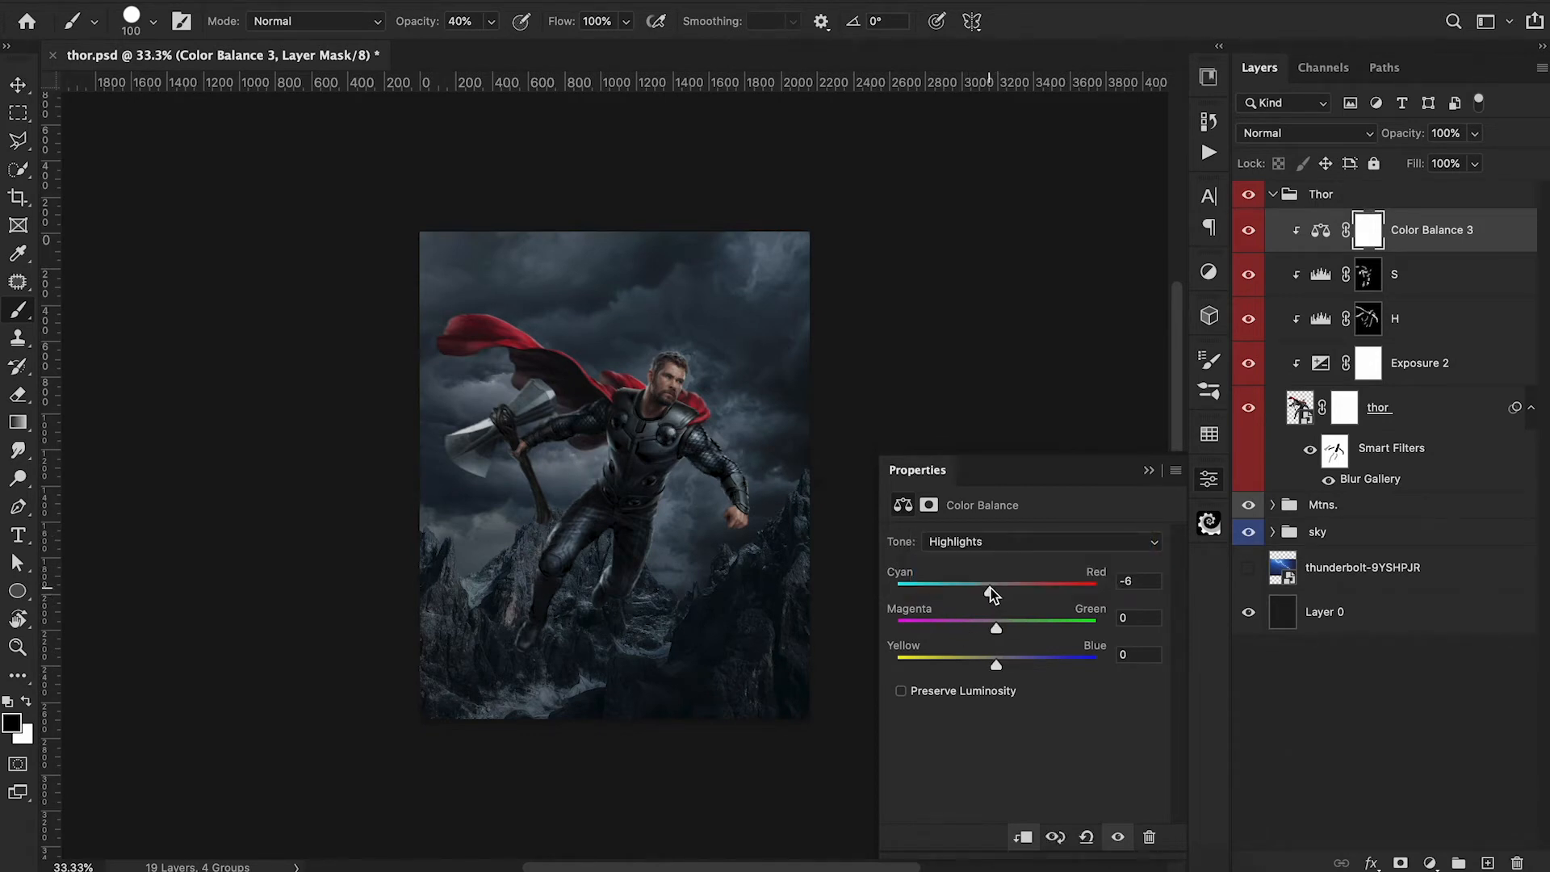
left_click(1208, 521)
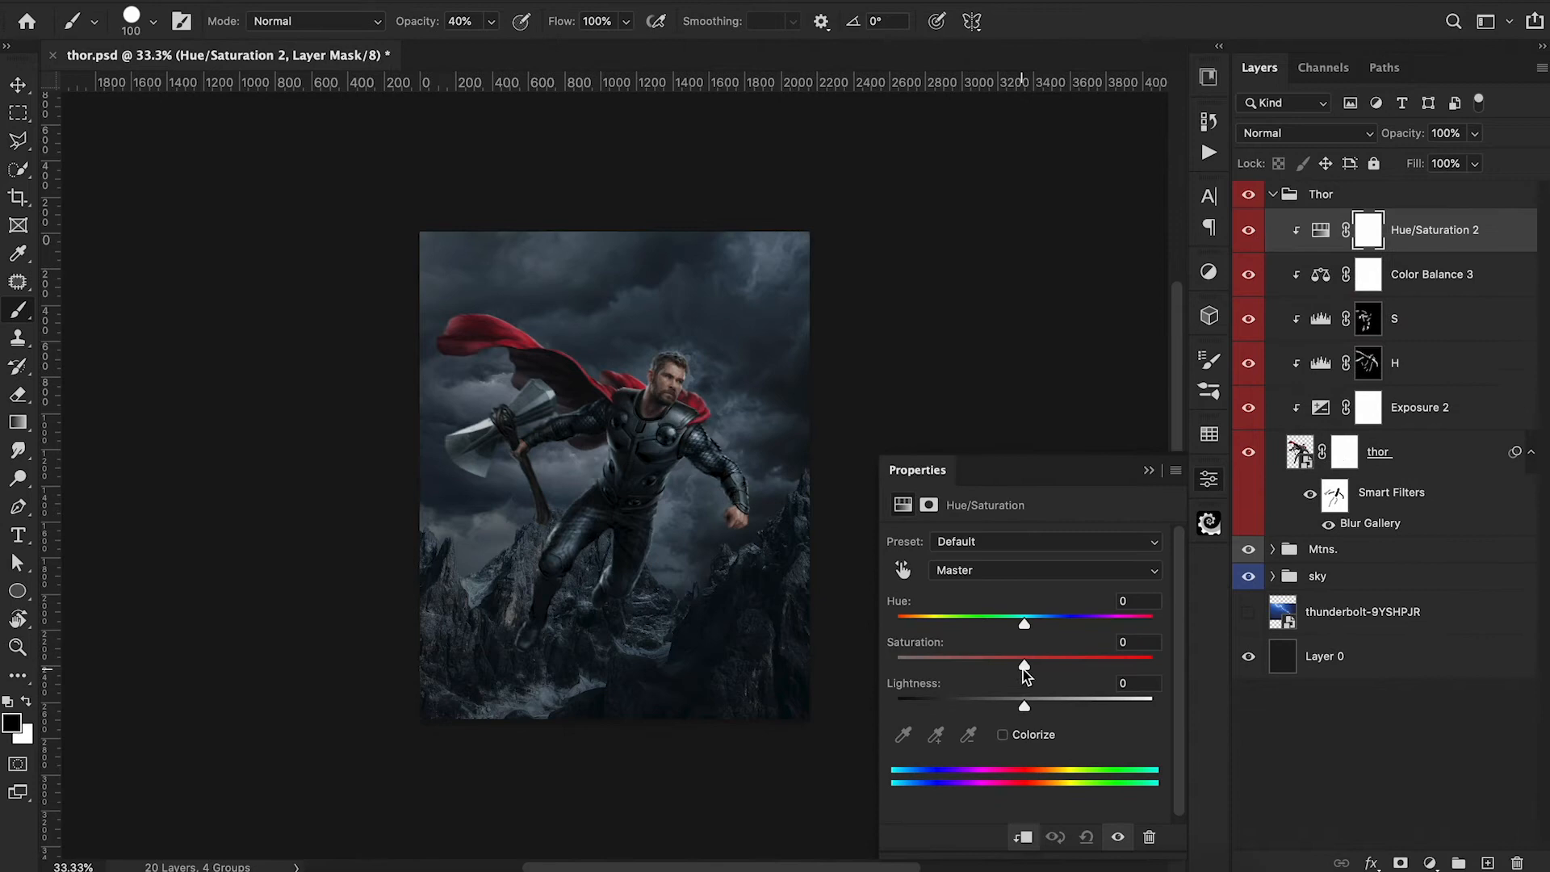
Desaturate Thor with a clipped Hue/Saturation adjustment at -23 saturation.
mouse_move(1023, 665)
left_mouse_down()
mouse_move(978, 664)
mouse_move(1007, 666)
mouse_move(995, 664)
left_mouse_up()
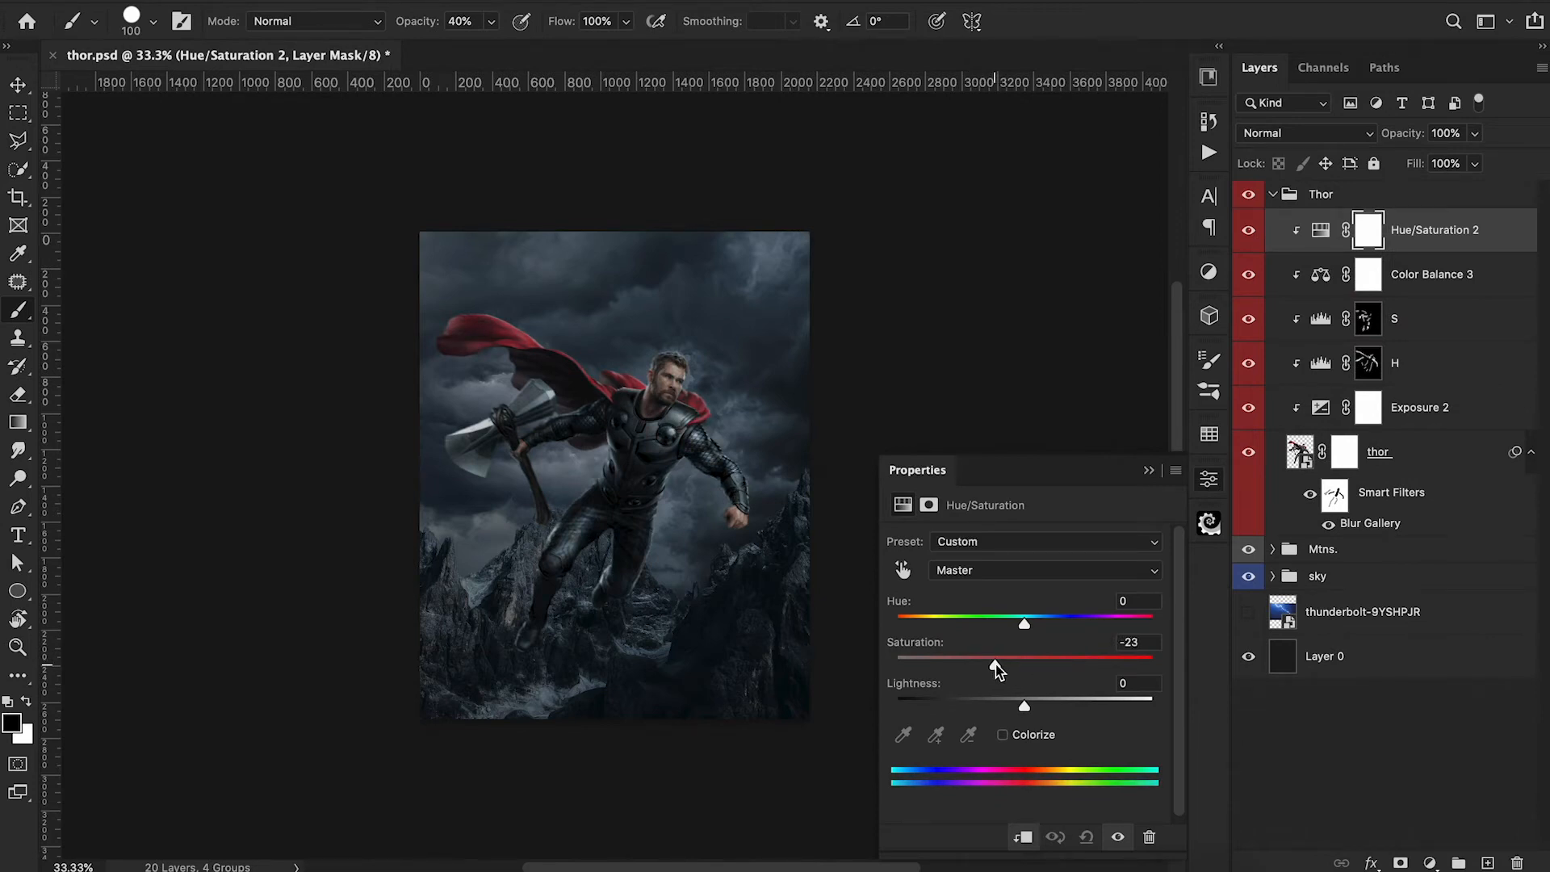
left_click(1148, 469)
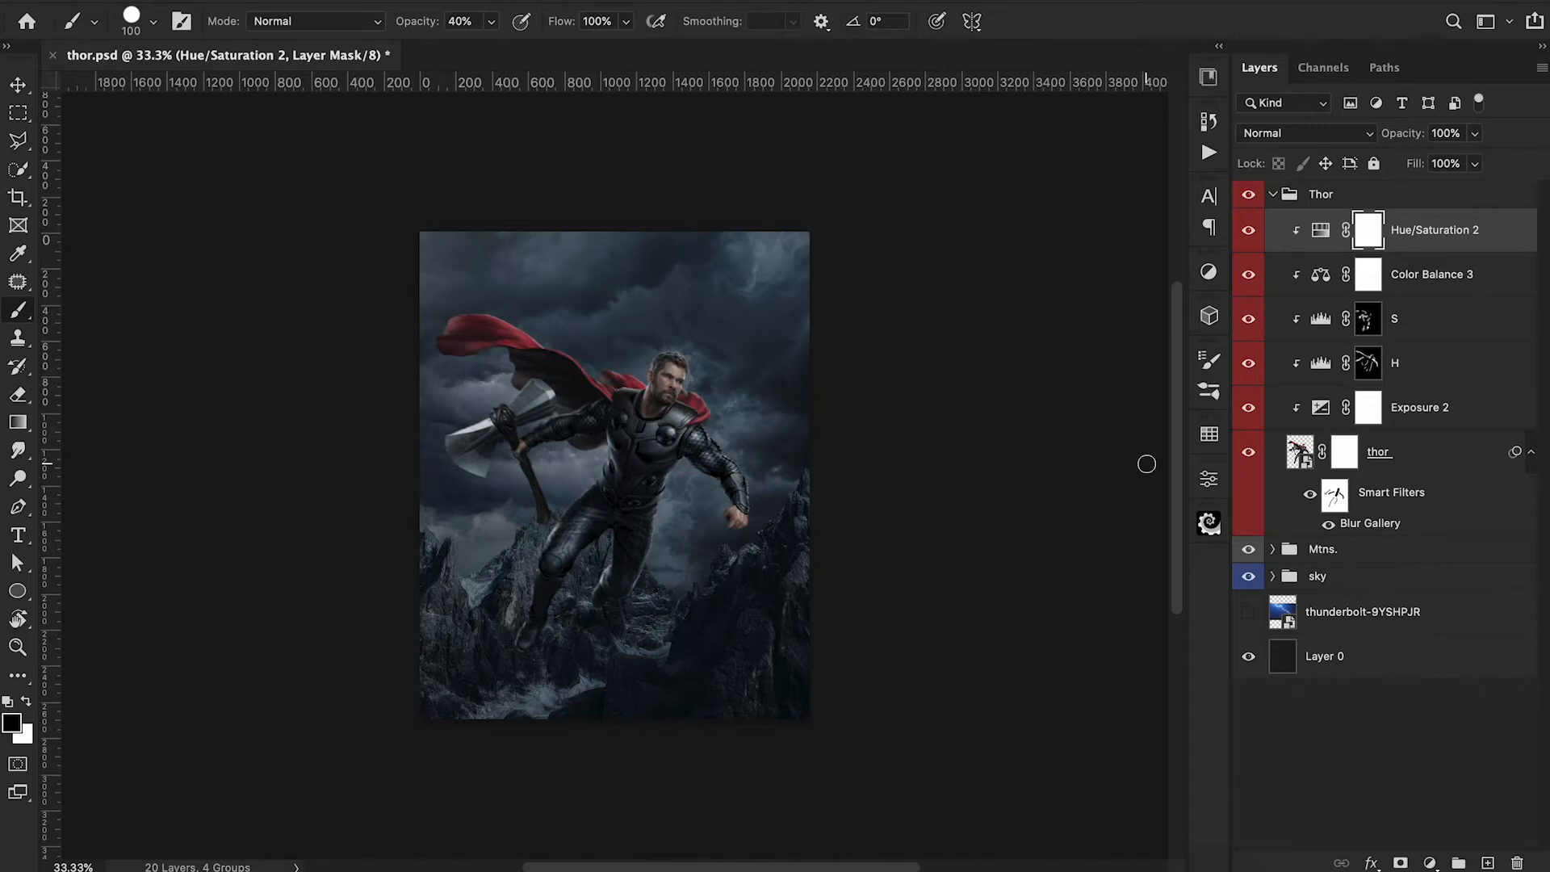
Choose the Pd 4 dust brush and stamp light grey-blue dust at 800 px in the lower right corner, on a new layer below the Thor group.
left_click(152, 21)
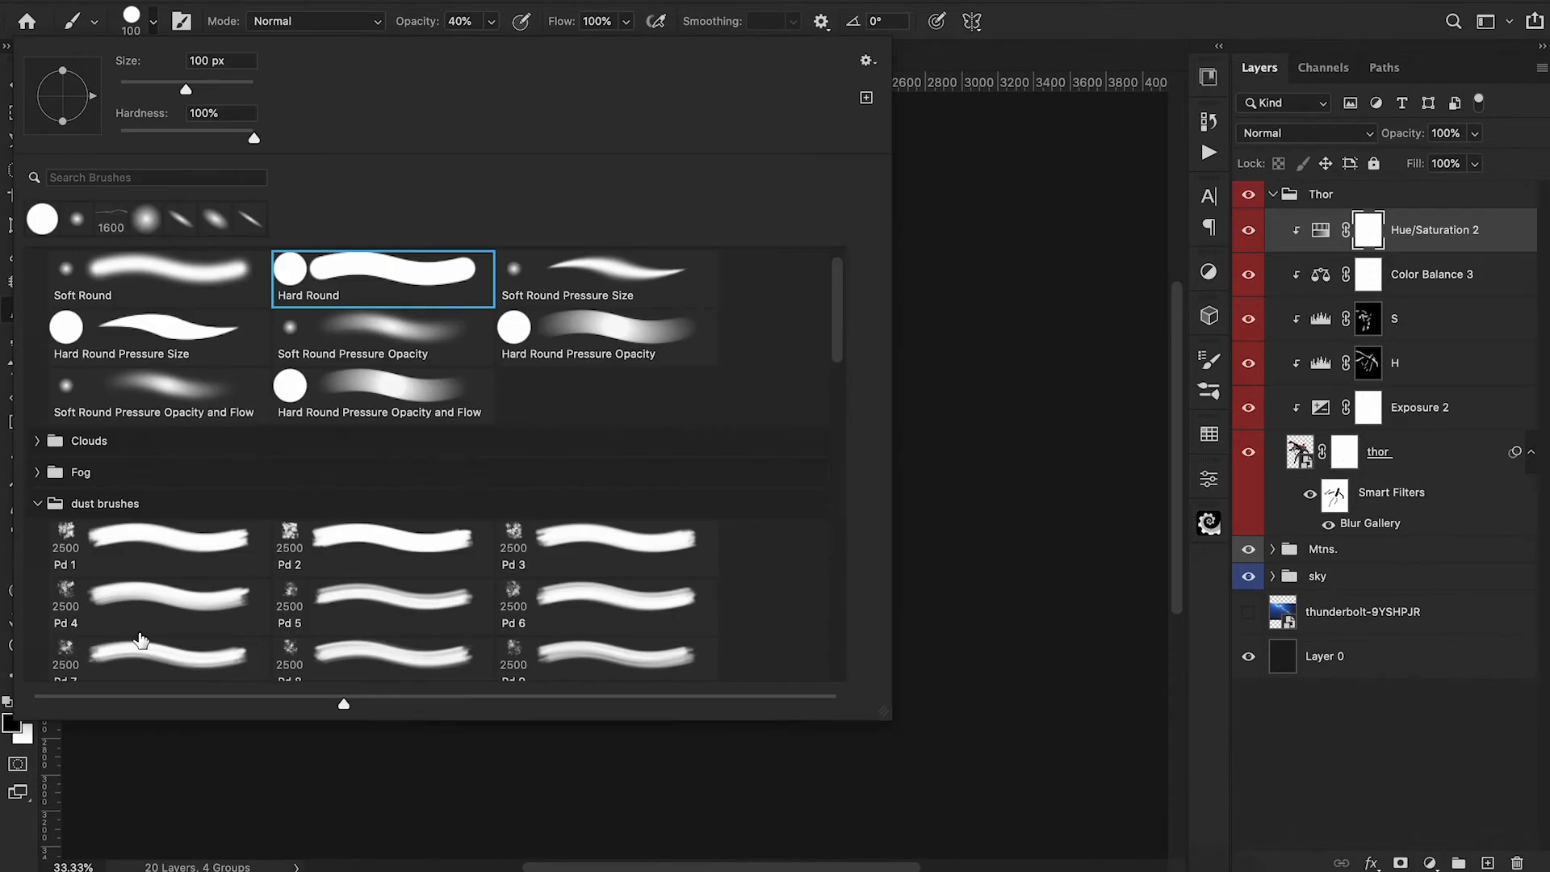
left_click(133, 607)
key("Return")
key("bracketleft")
key("bracketleft")
key("bracketleft")
key("bracketleft")
key("bracketleft")
key("bracketleft")
key("bracketleft")
key("bracketleft")
key("bracketleft")
key("bracketleft")
key("bracketleft")
key("bracketleft")
key("bracketleft")
key("bracketleft")
key("bracketleft")
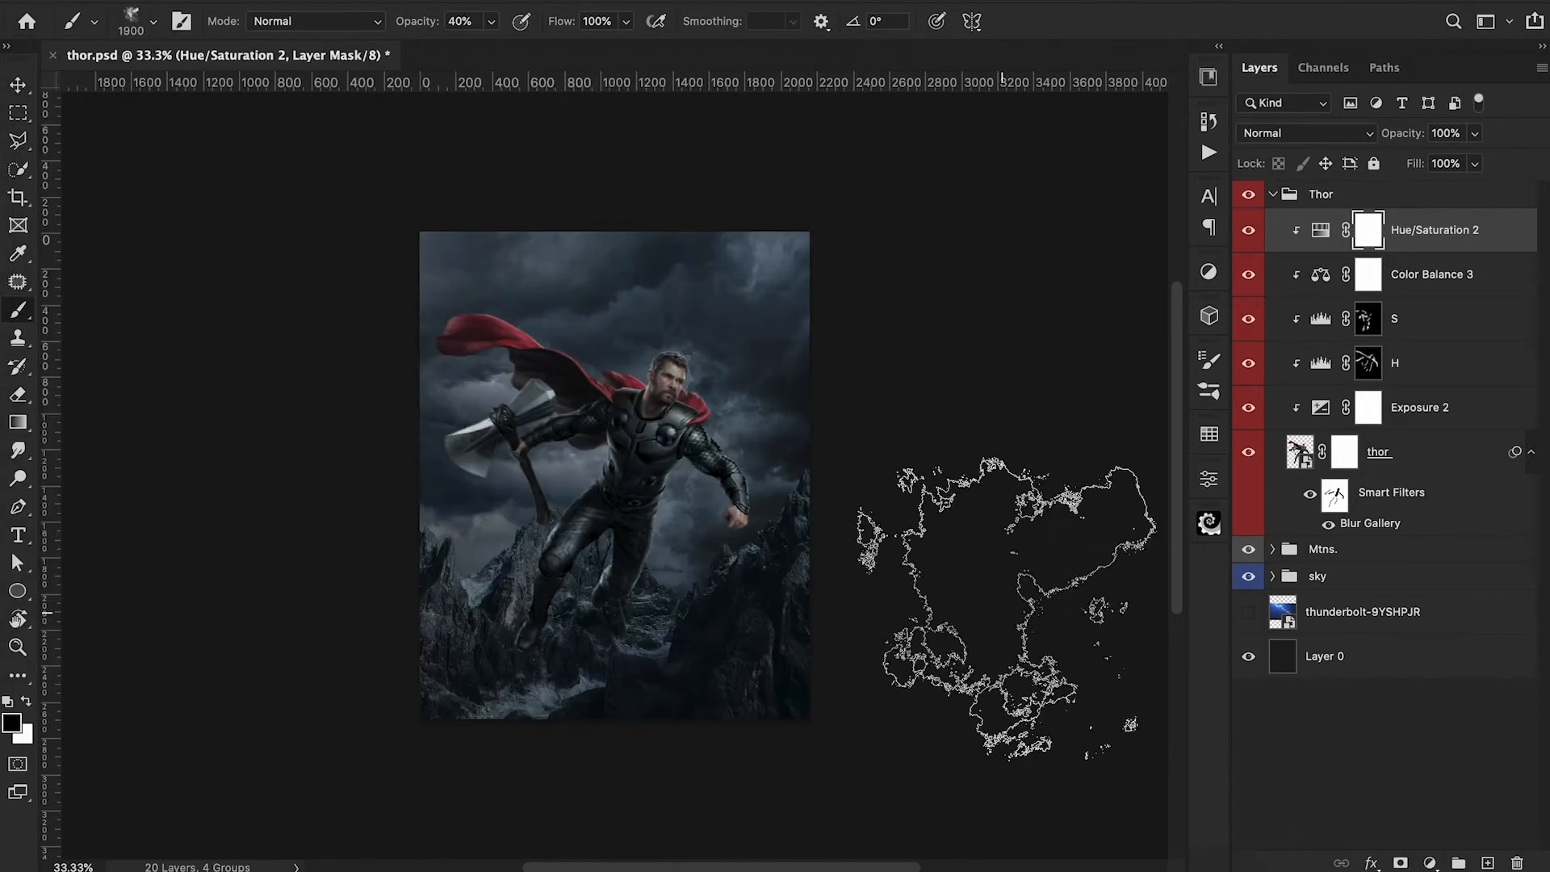
left_click(777, 701)
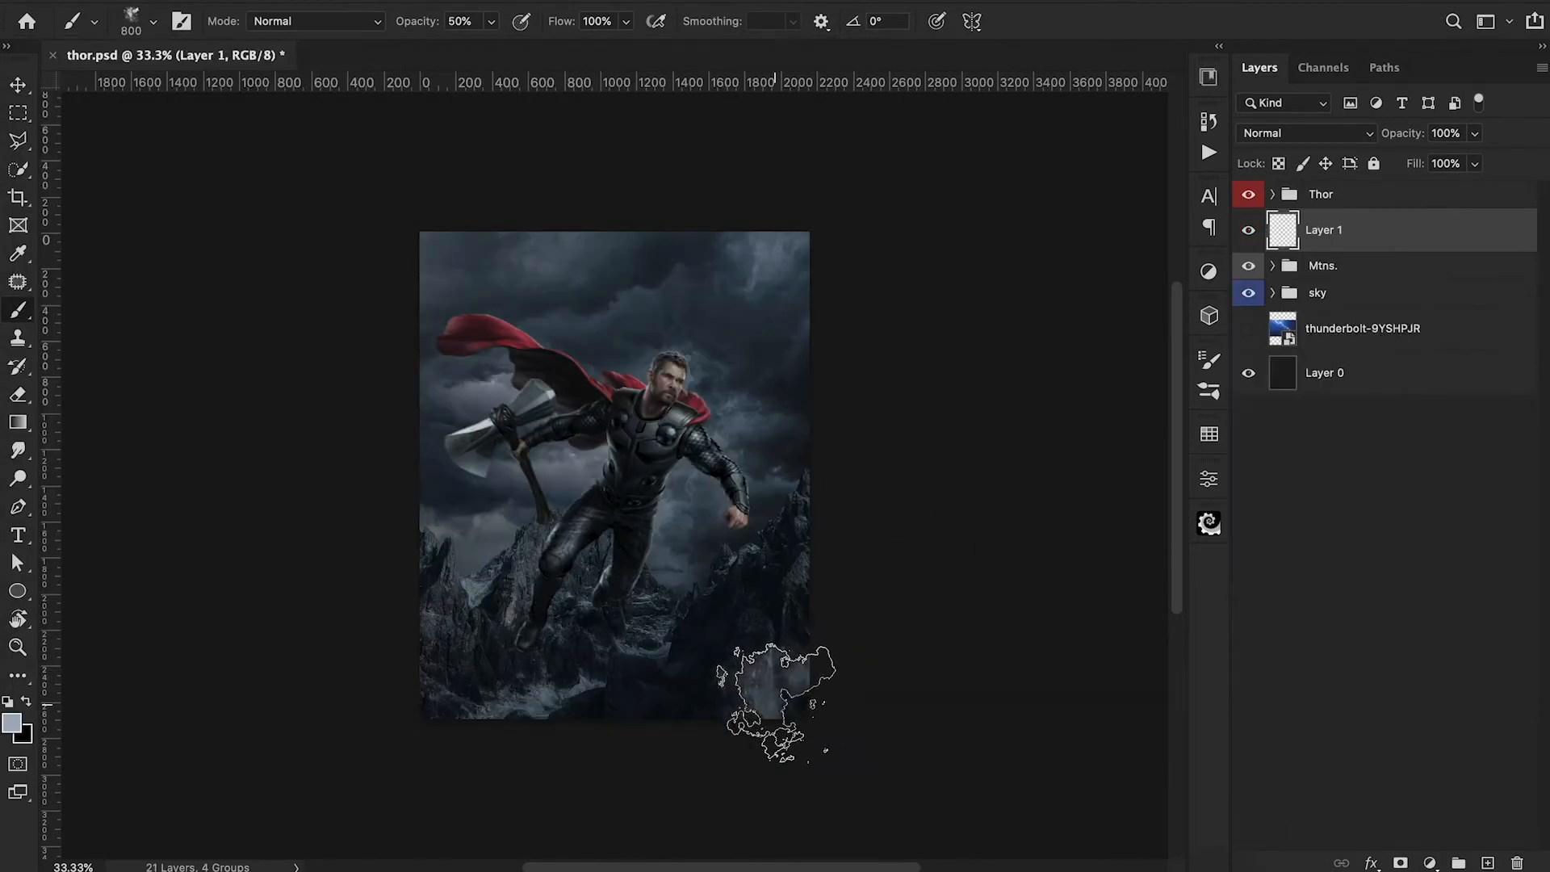
Stamp more dust along the image's bottom edge with the brush enlarged to 1100 px, varying the brush opacity.
key("3")
key("bracketright")
key("bracketright")
key("bracketright")
left_click(544, 717)
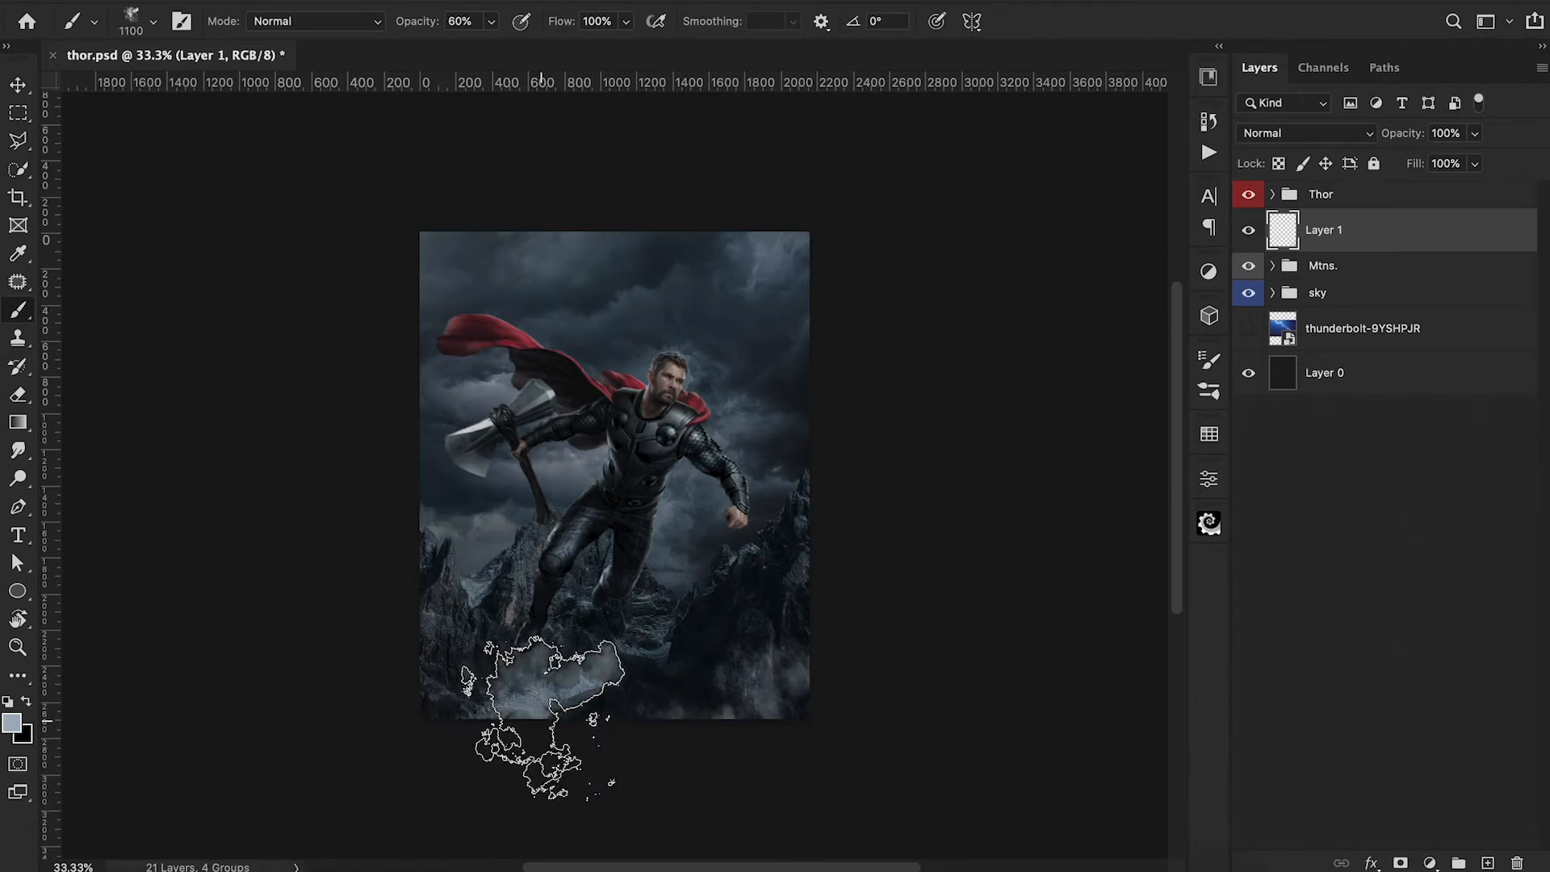
Choose the cloud 9 brush at 1300 px and 20% opacity, and add a new layer for painting clouds.
left_click(153, 22)
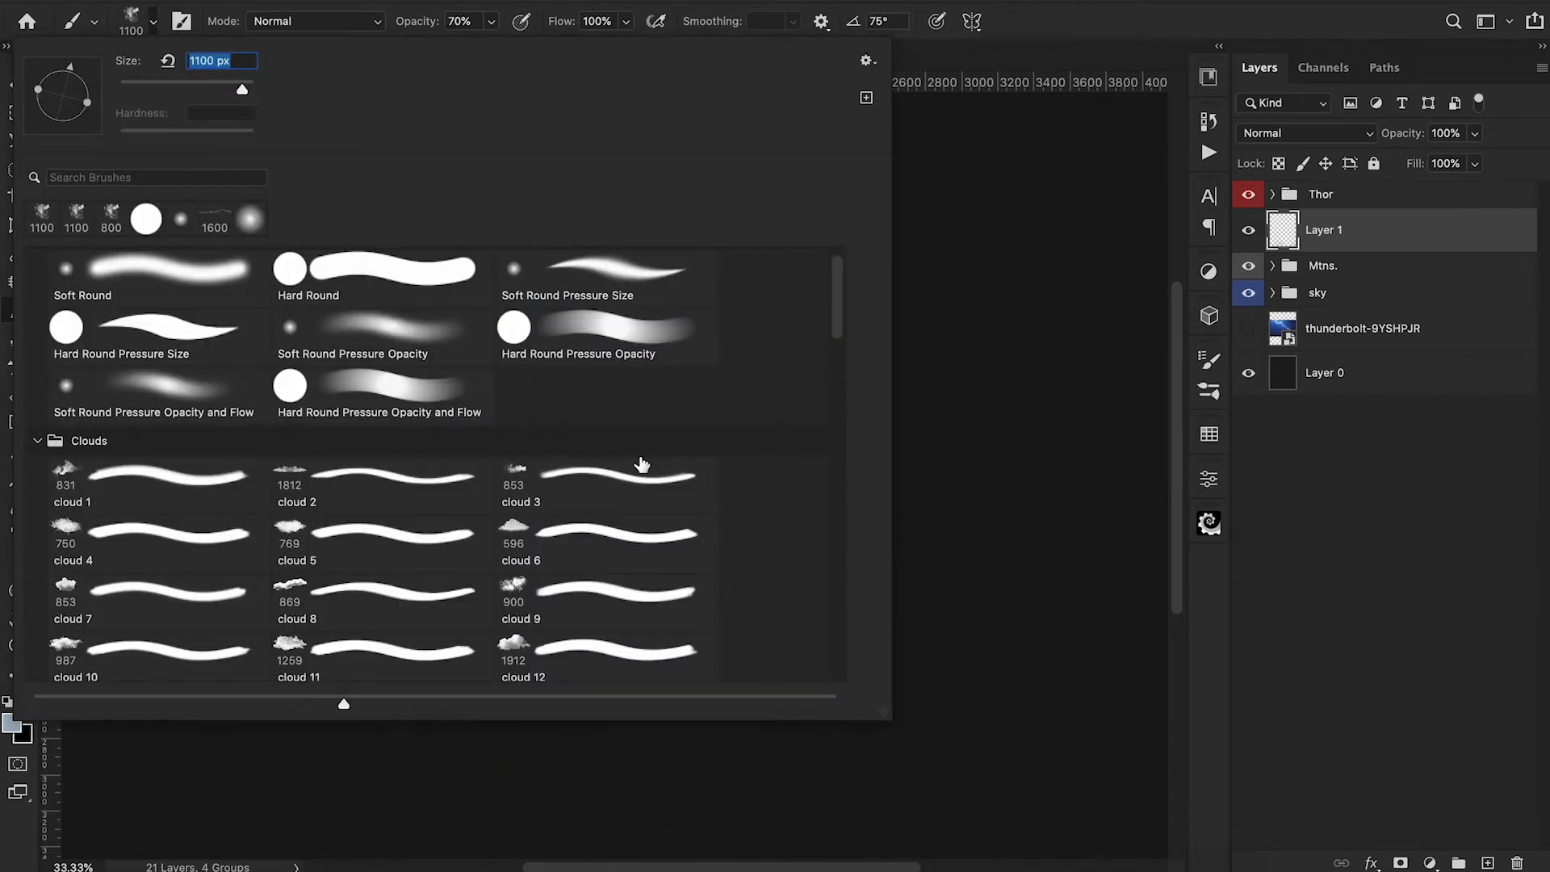
left_click(587, 585)
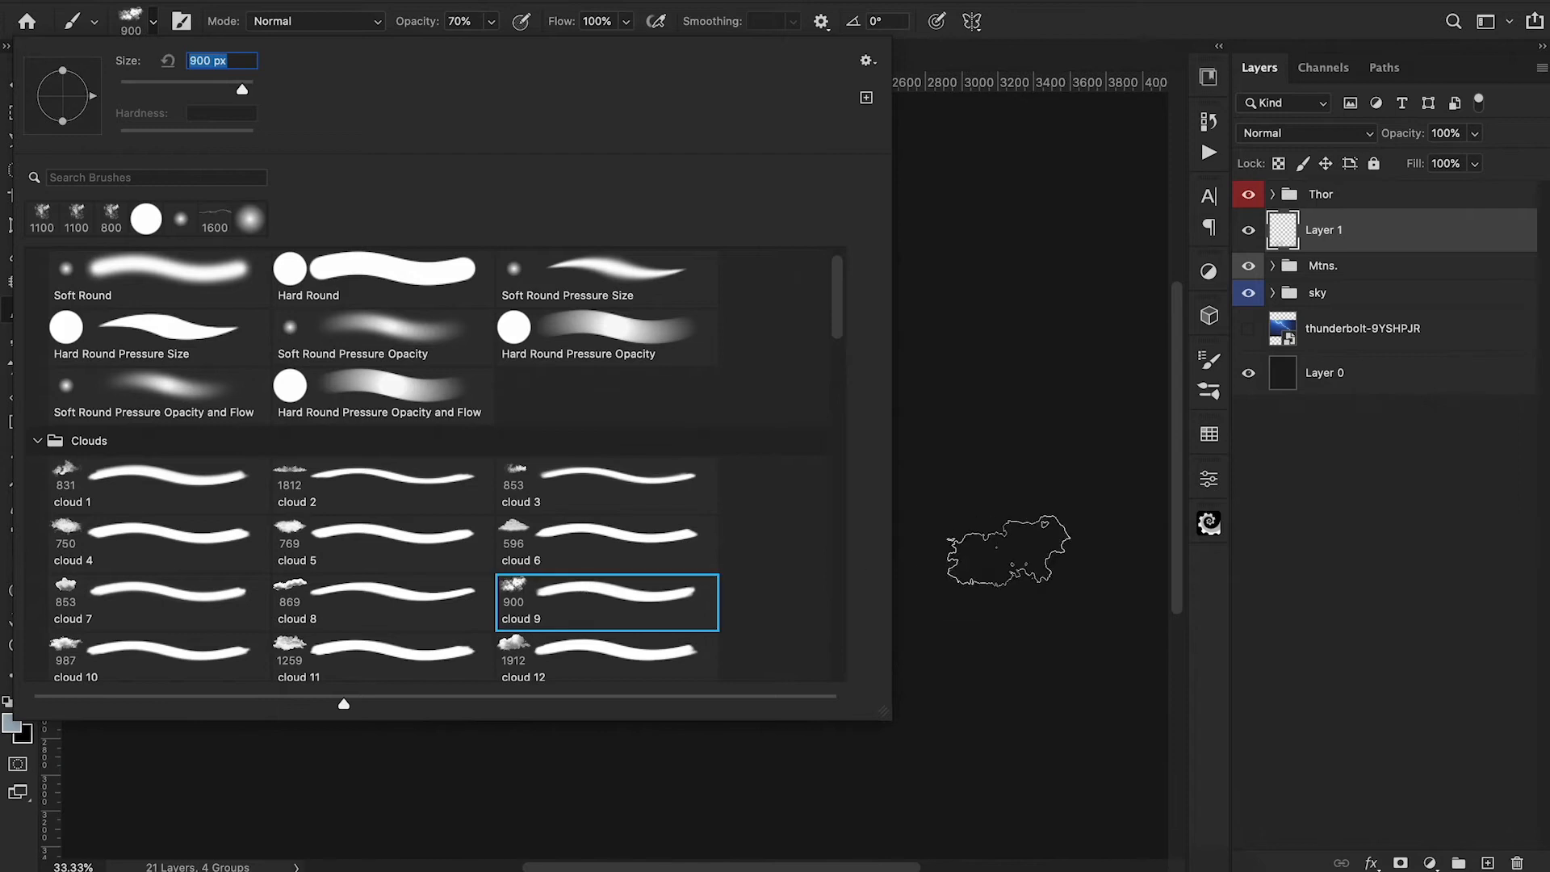
left_click(1008, 550)
key("bracketright")
key("bracketright")
key("bracketright")
key("bracketright")
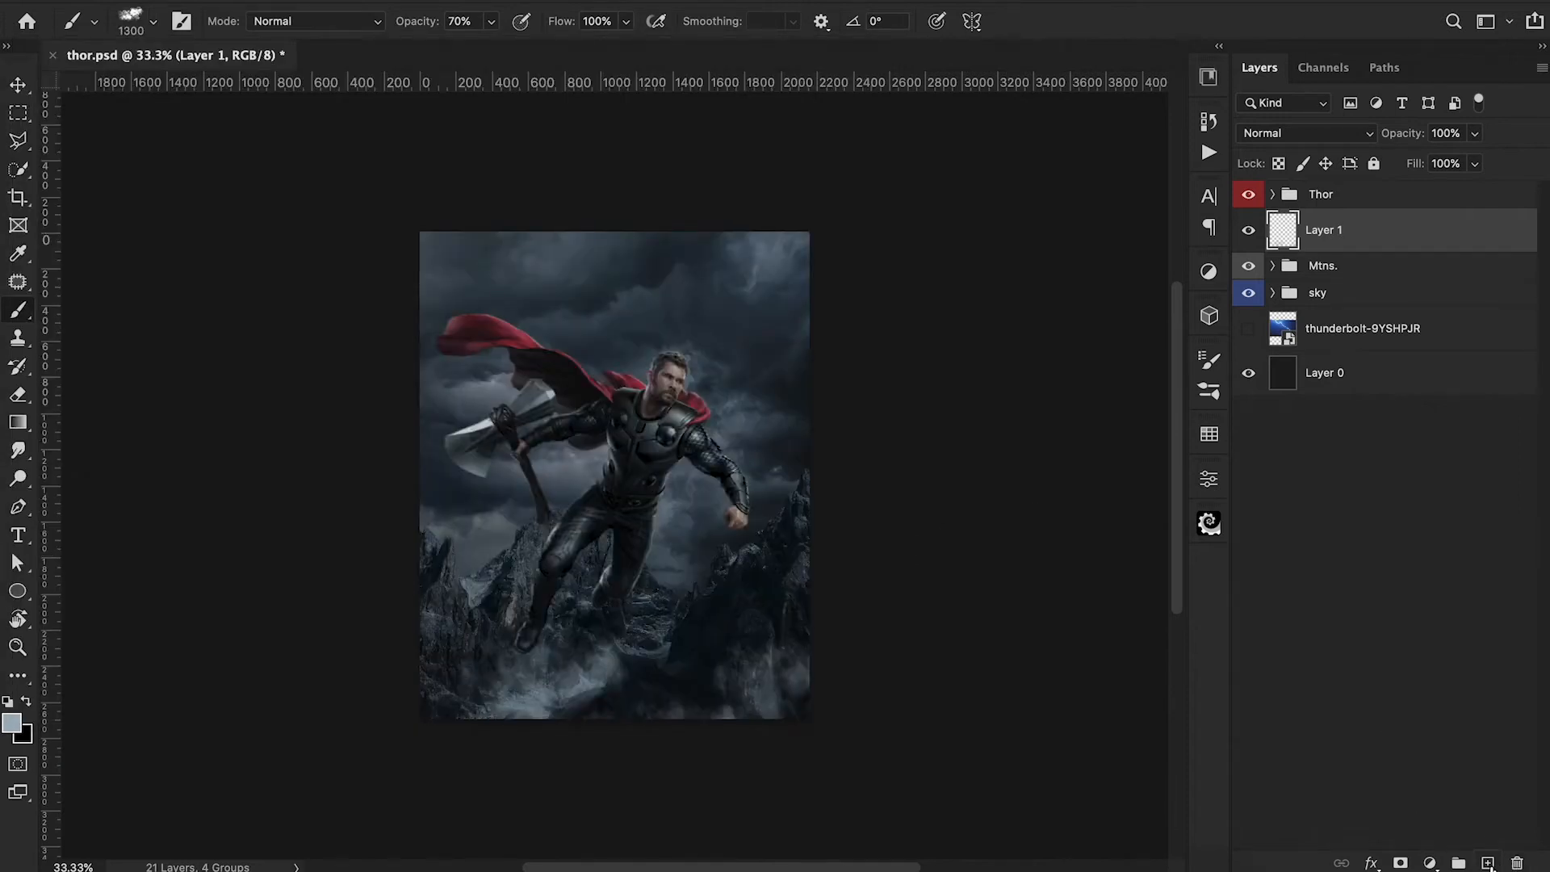
left_click(1489, 862)
key("2")
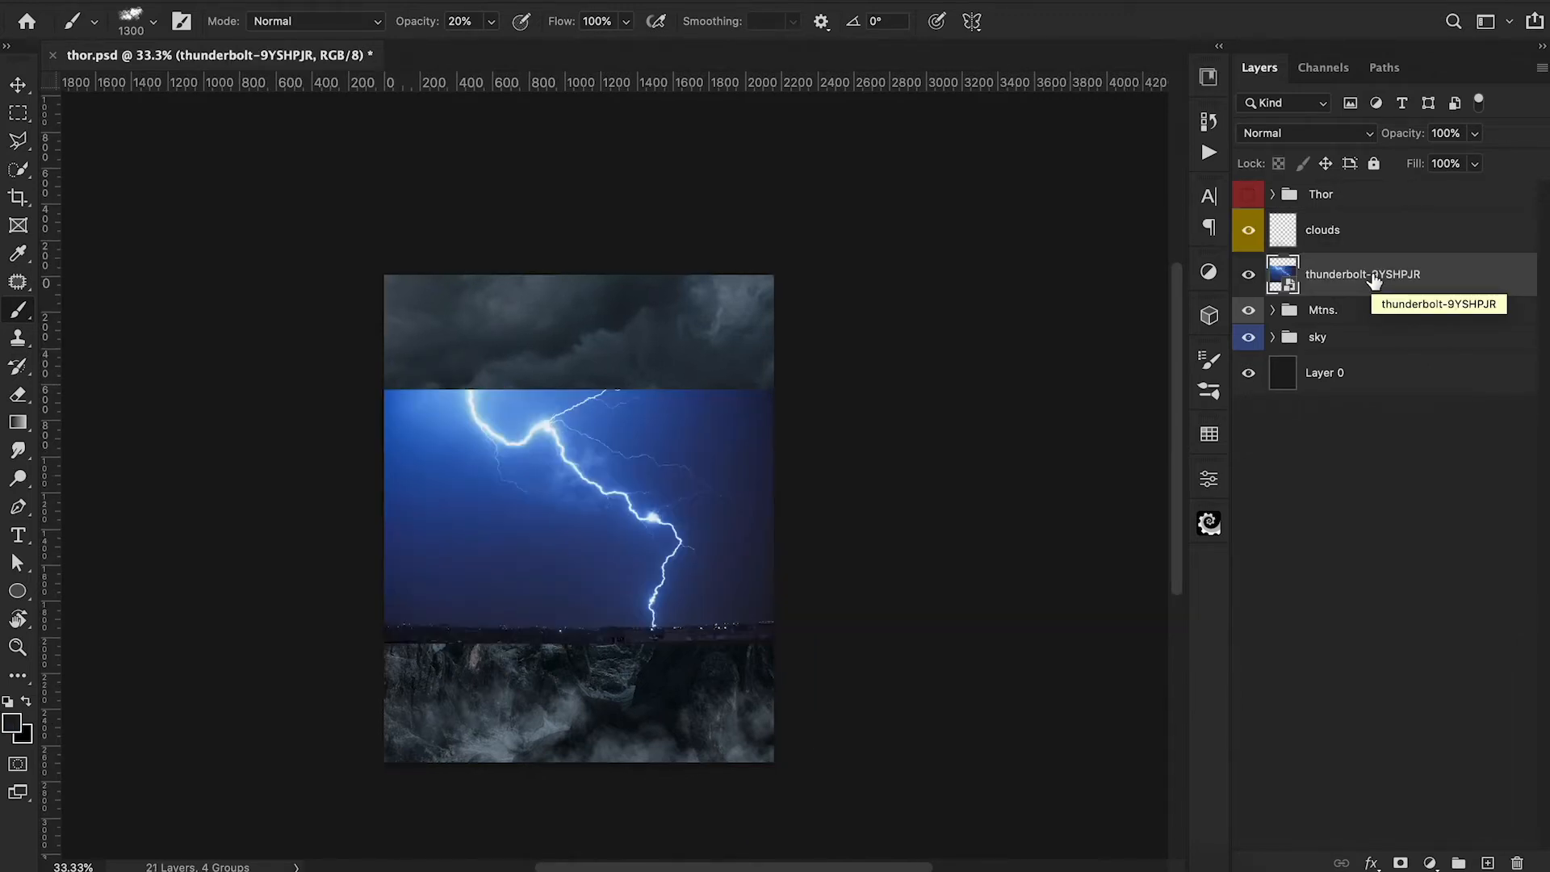
Set the thunderbolt layer to Screen and clip a Levels adjustment to it with black input 30 and midtones 0.43.
left_click(1343, 132)
left_click(1324, 289)
left_click(1430, 862)
left_click(1413, 536)
left_click(1279, 297, "alt")
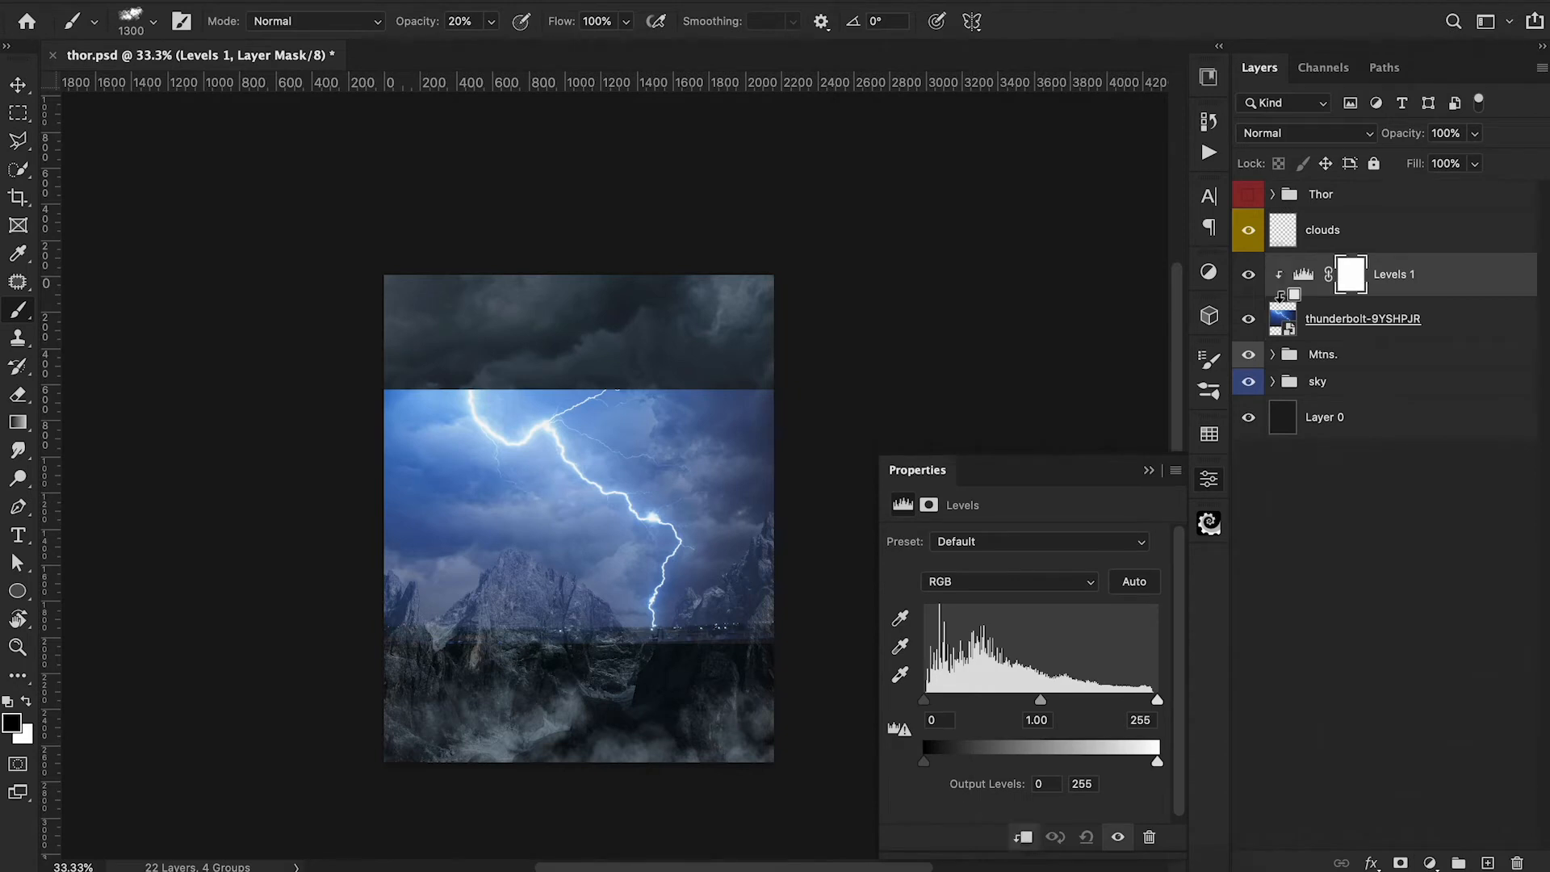
left_click_drag(924, 699, 947, 705)
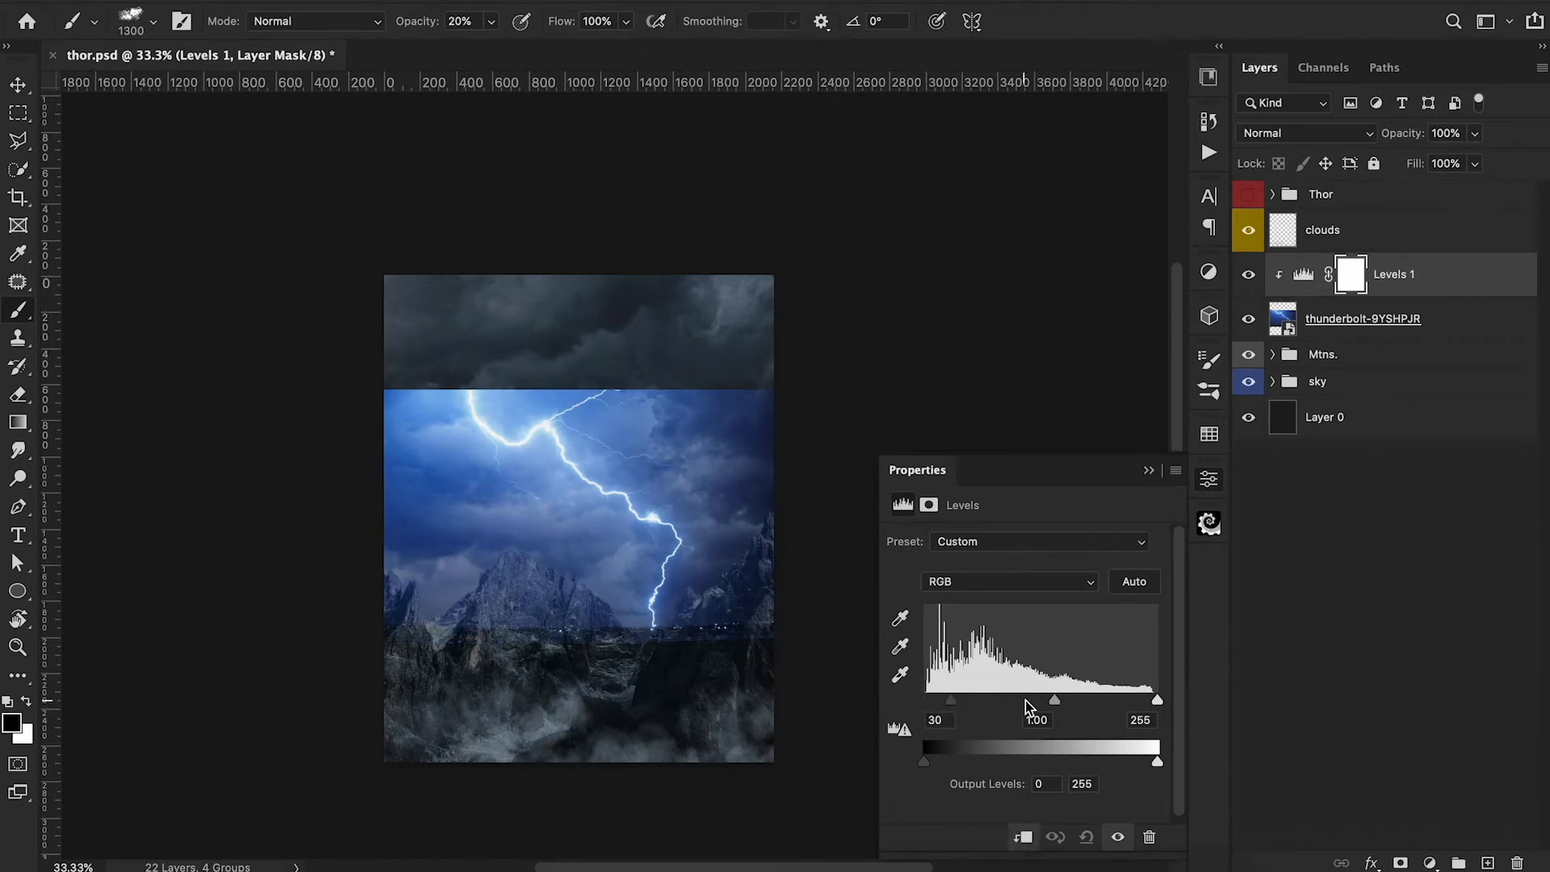
left_click_drag(1060, 706, 1106, 707)
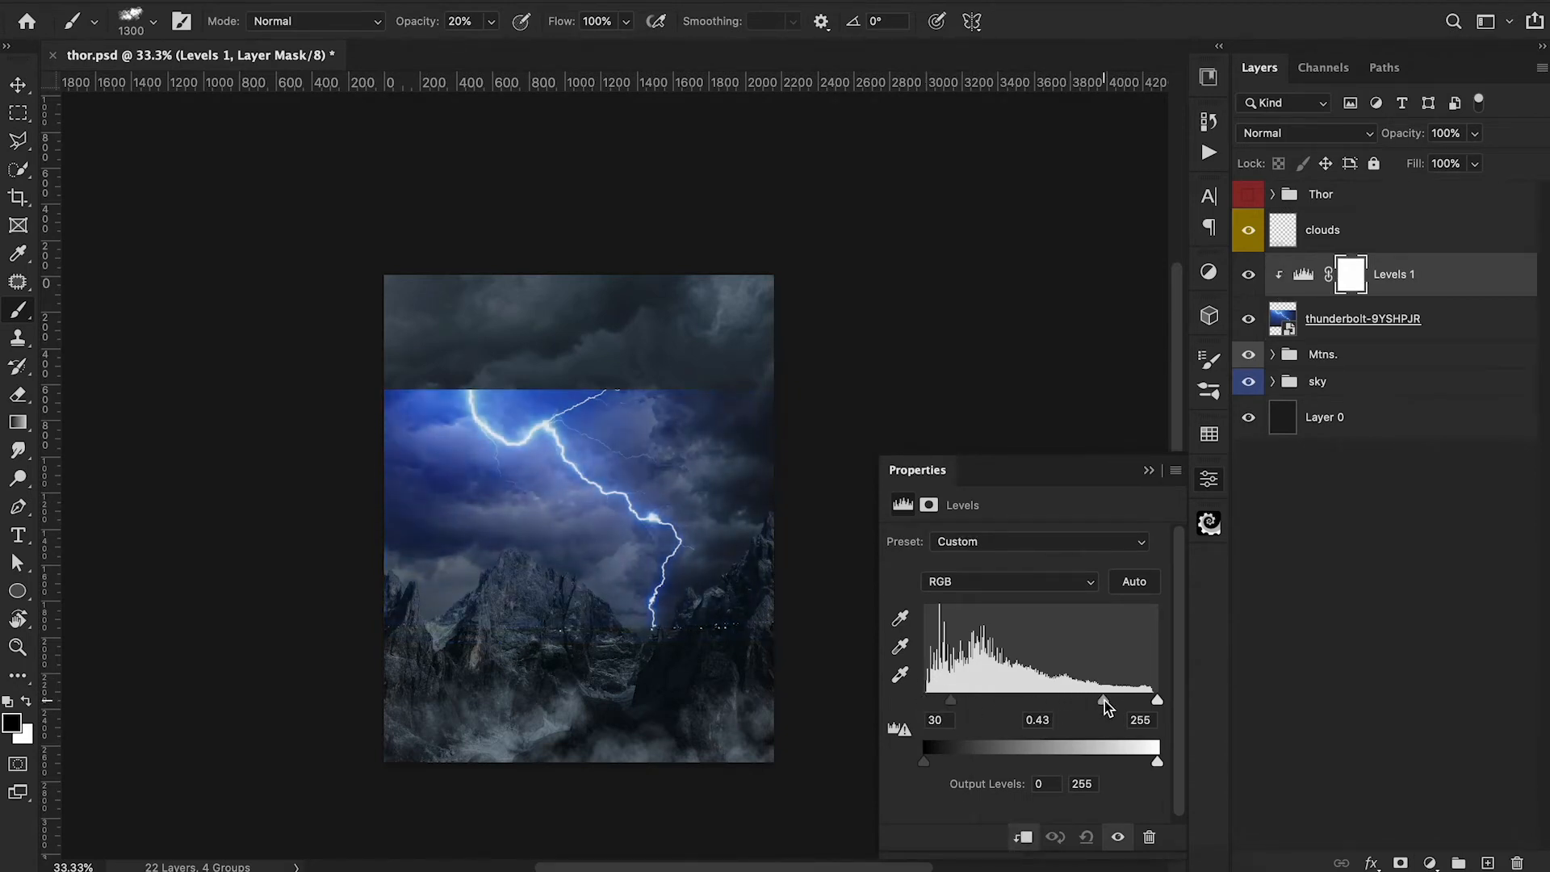
left_click(1148, 470)
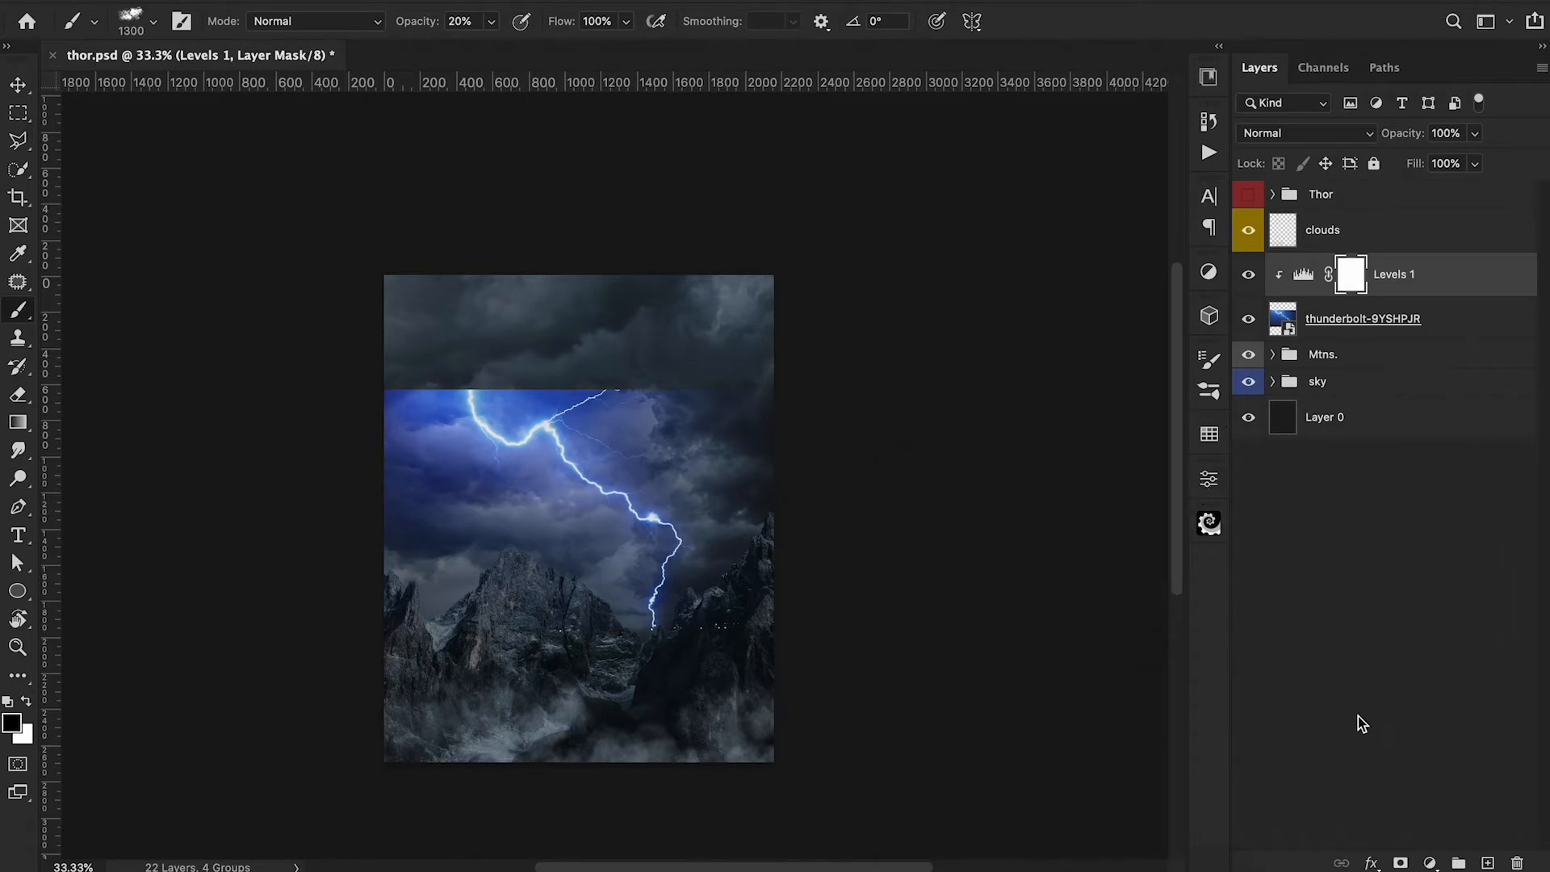
Desaturate the thunderbolt image with a clipped Hue/Saturation adjustment at -74 saturation.
left_click(1429, 863)
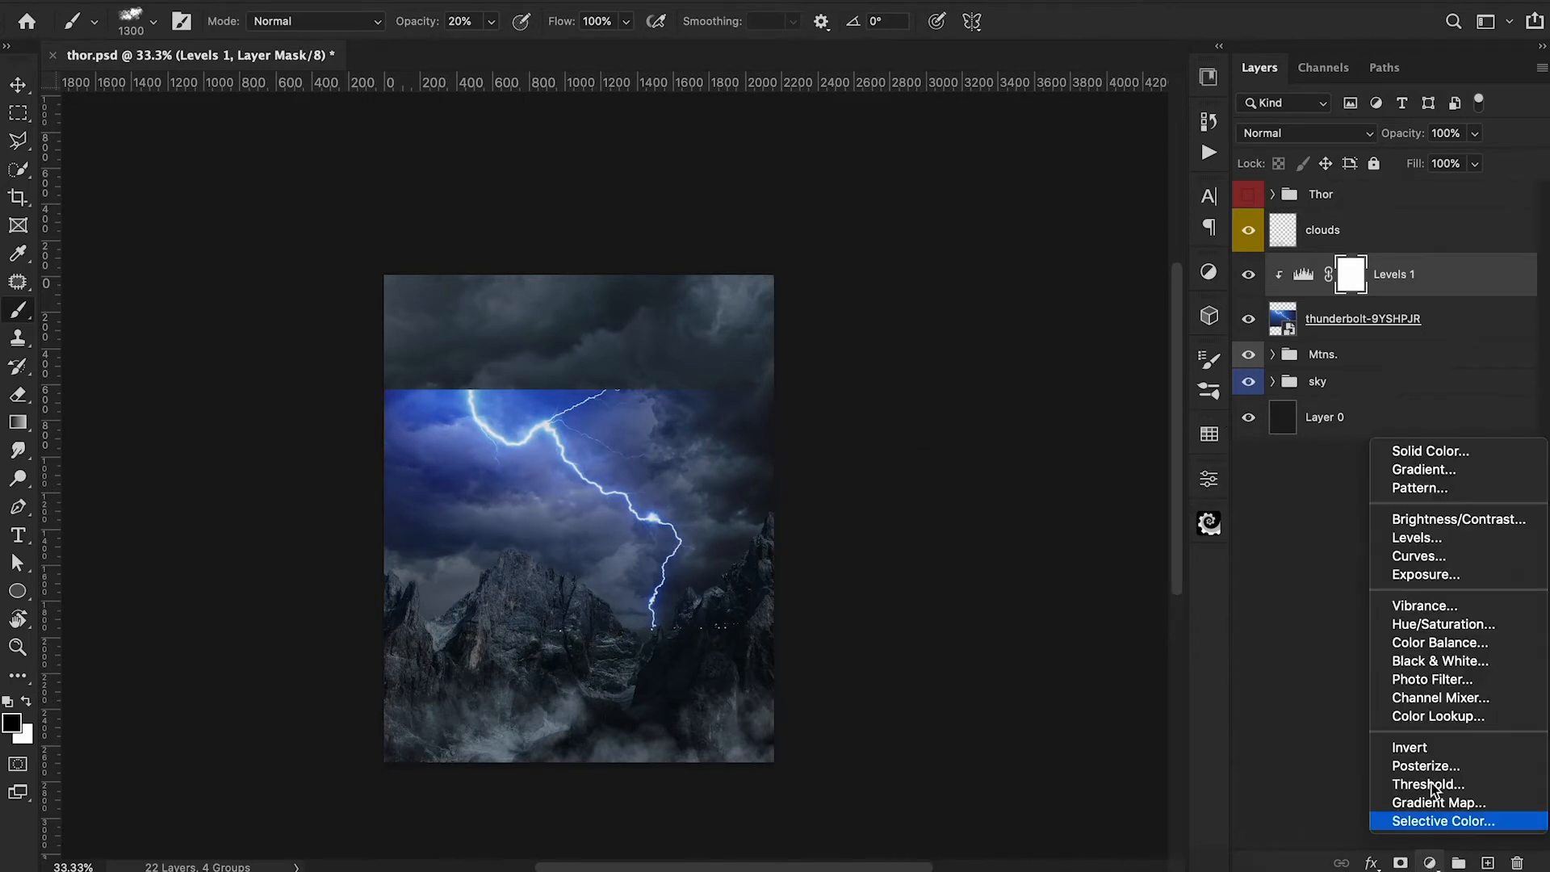
left_click(1422, 623)
left_click(1025, 665)
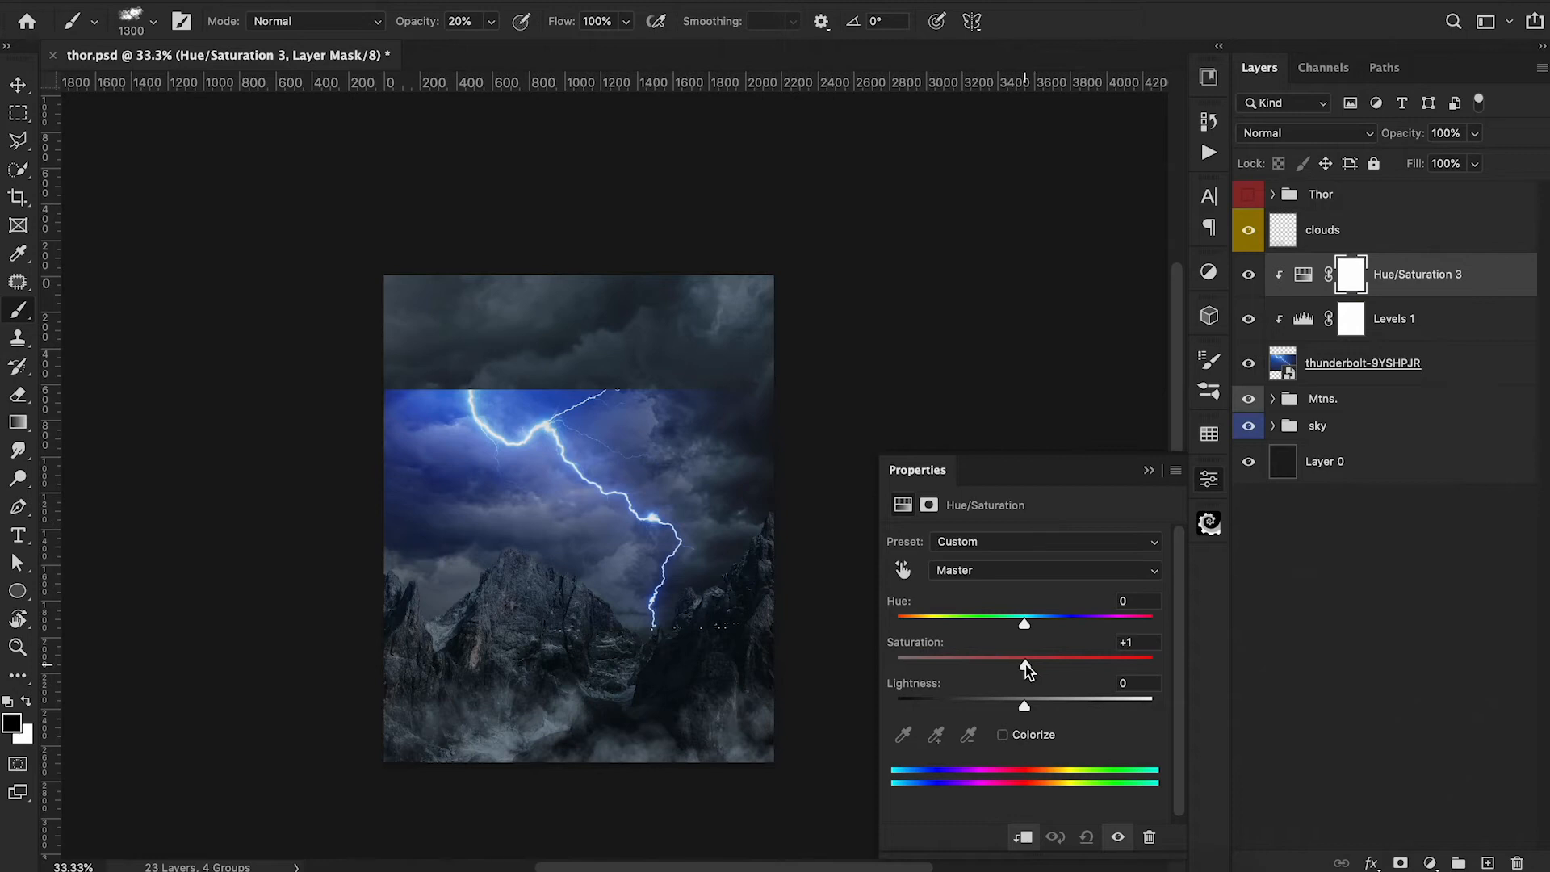
left_click_drag(1025, 668, 929, 667)
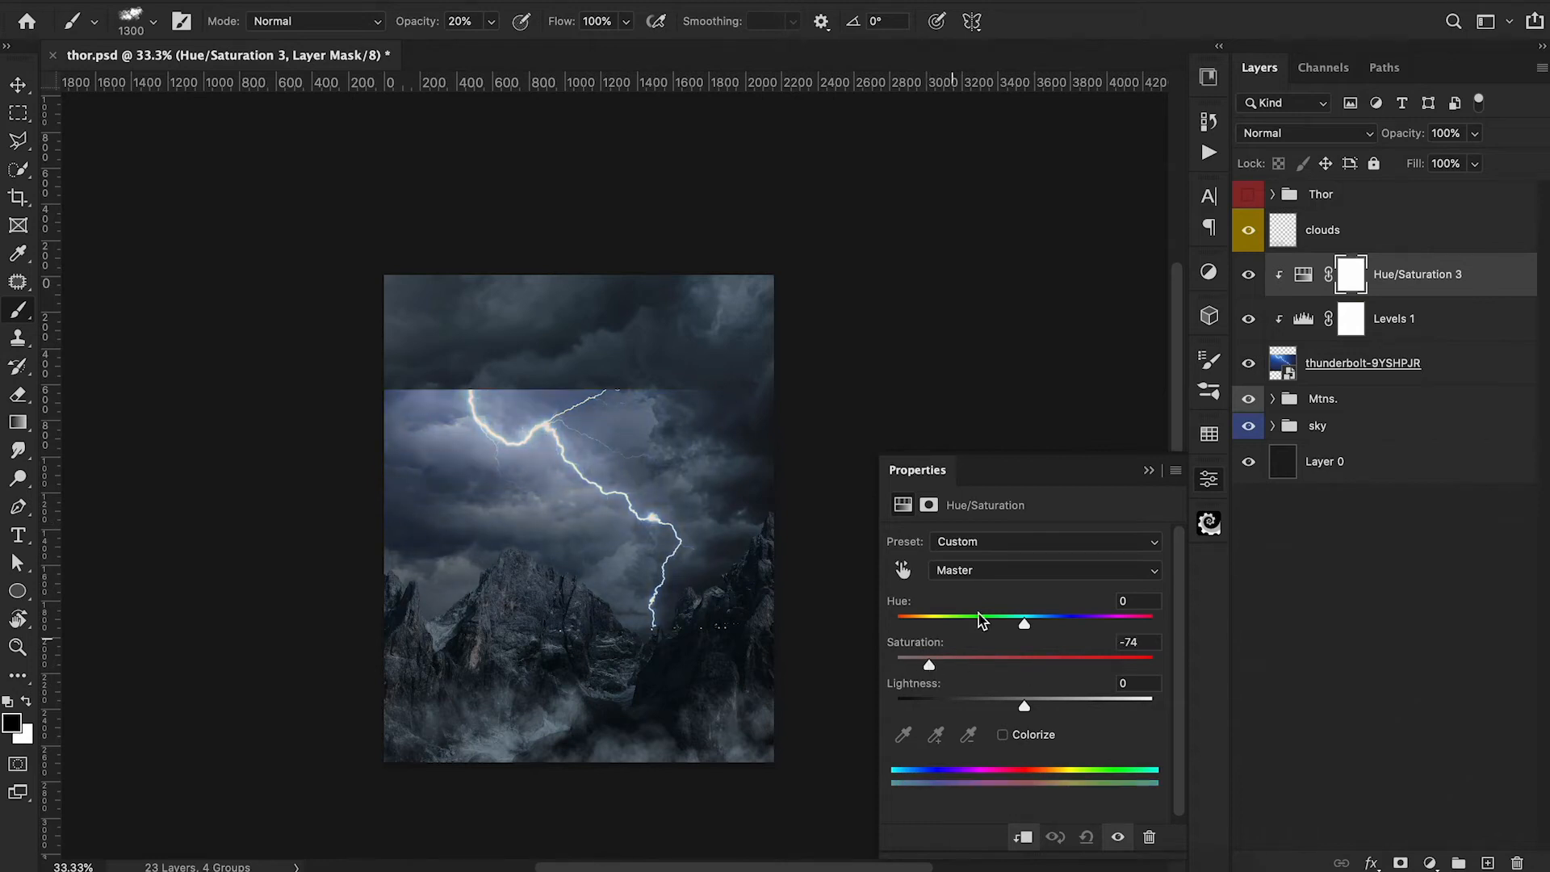
left_click(1149, 470)
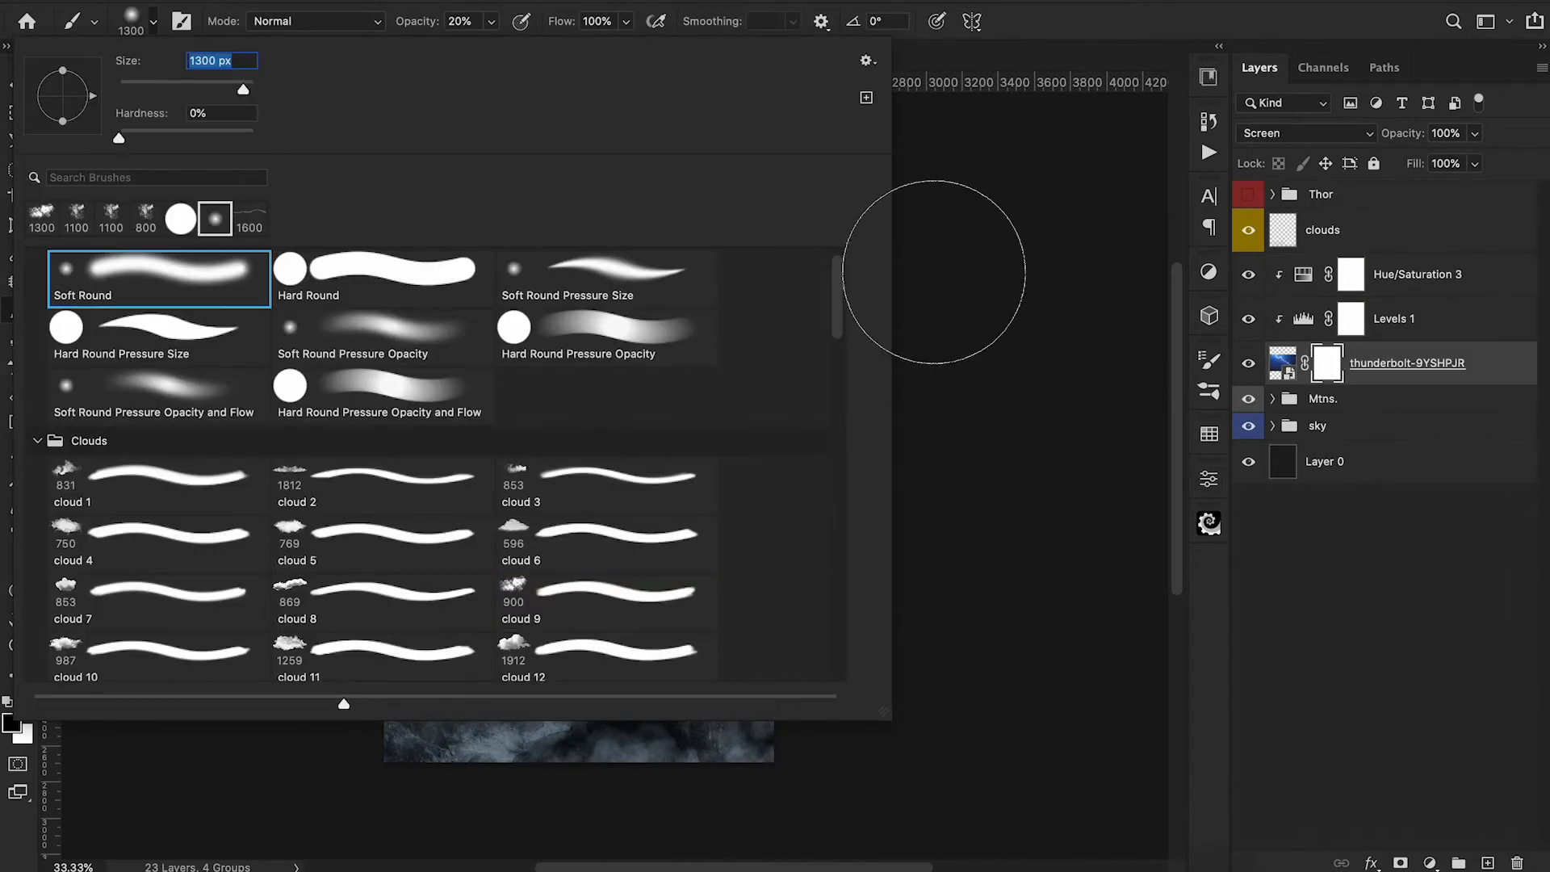
Paint black on the thunderbolt layer's mask with the Soft Round brush to hide the photo's edges and sky around the bolt.
left_click(934, 272)
key("bracketleft")
key("bracketleft")
key("bracketleft")
left_click_drag(771, 368, 742, 374)
key("0")
key("bracketleft")
key("bracketleft")
key("bracketleft")
mouse_move(435, 377)
left_mouse_down()
mouse_move(399, 369)
mouse_move(420, 529)
left_mouse_up()
left_click_drag(579, 578, 516, 524)
key("bracketleft")
key("bracketleft")
key("bracketleft")
key("bracketleft")
key("bracketleft")
mouse_move(441, 386)
left_mouse_down()
mouse_move(548, 388)
mouse_move(384, 350)
mouse_move(528, 394)
mouse_move(657, 384)
mouse_move(539, 377)
mouse_move(614, 362)
mouse_move(650, 424)
left_mouse_up()
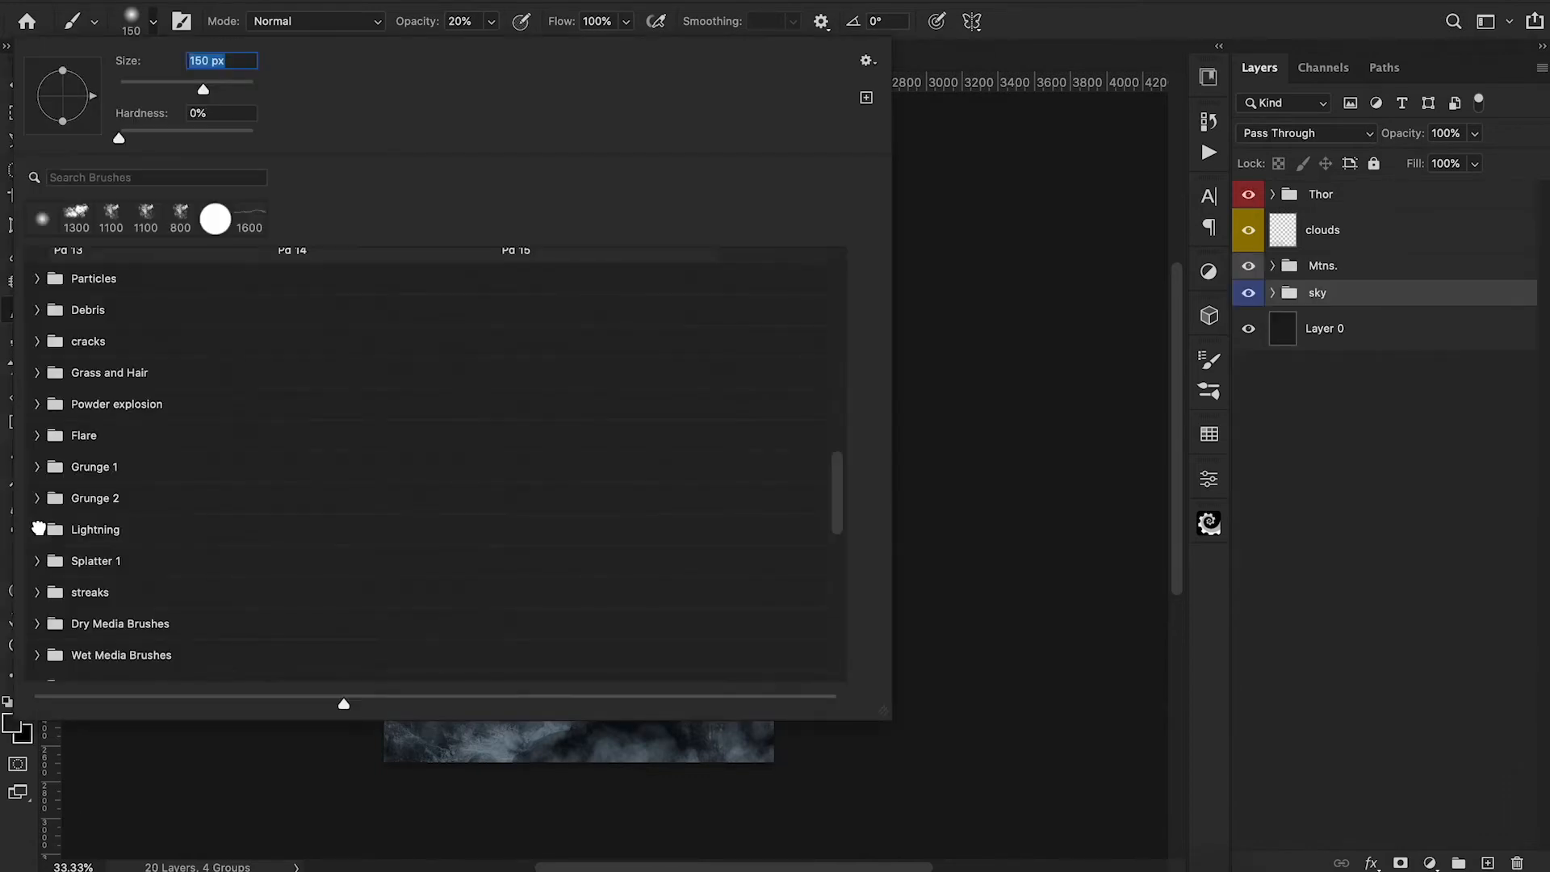
Stamp a pale blue lightning 2 bolt at 1500 px and -45° behind Thor's outstretched fist, on a new layer above the sky group.
left_click(419, 528)
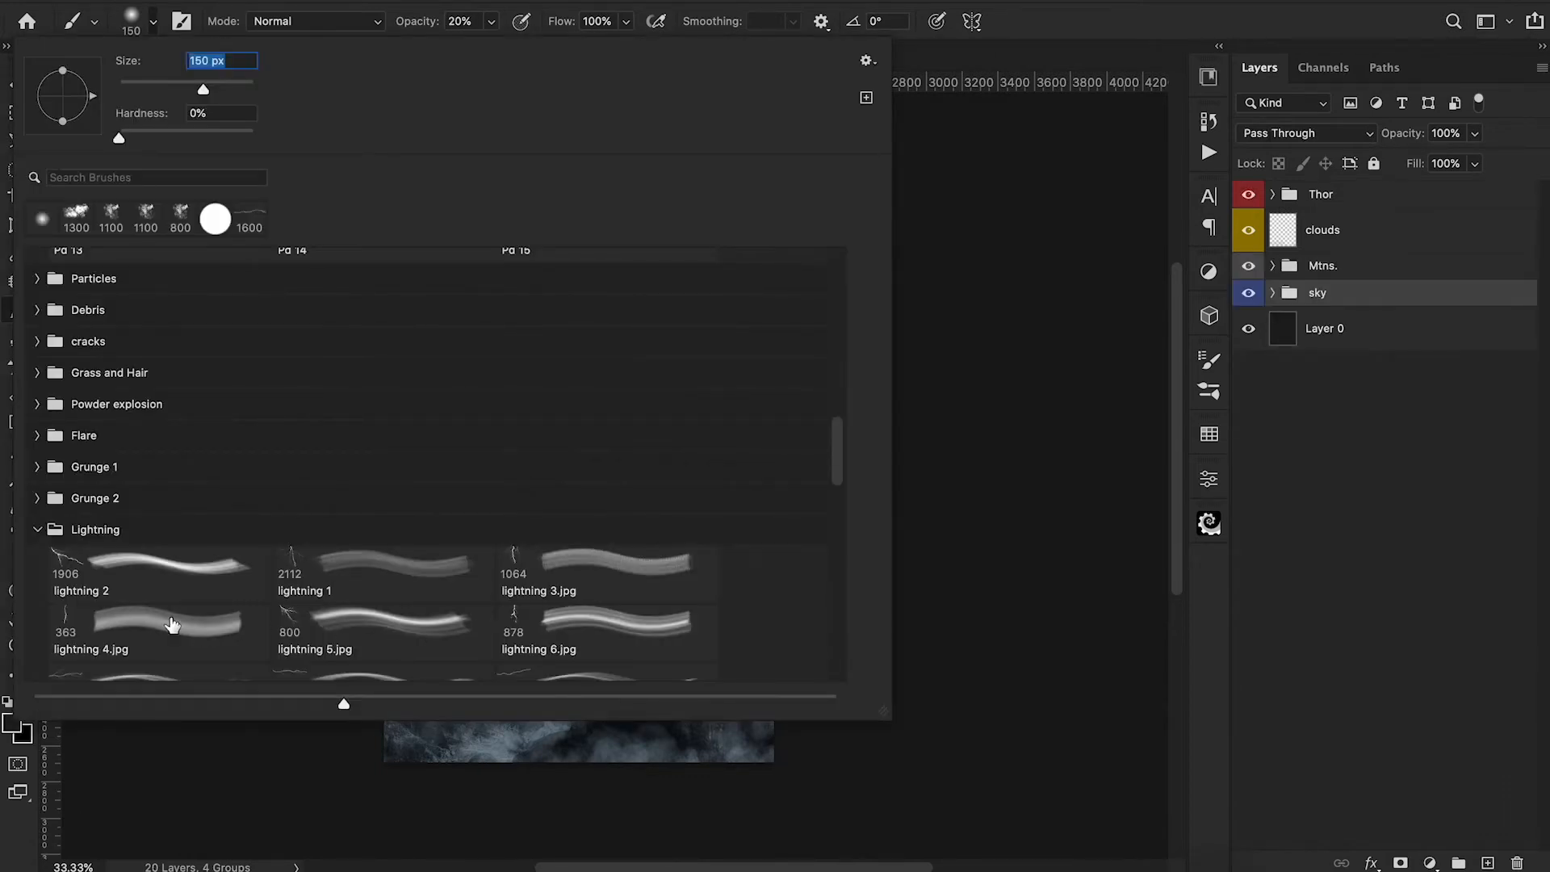
scroll(170, 570, "down", 1)
scroll(170, 570, "down", 5)
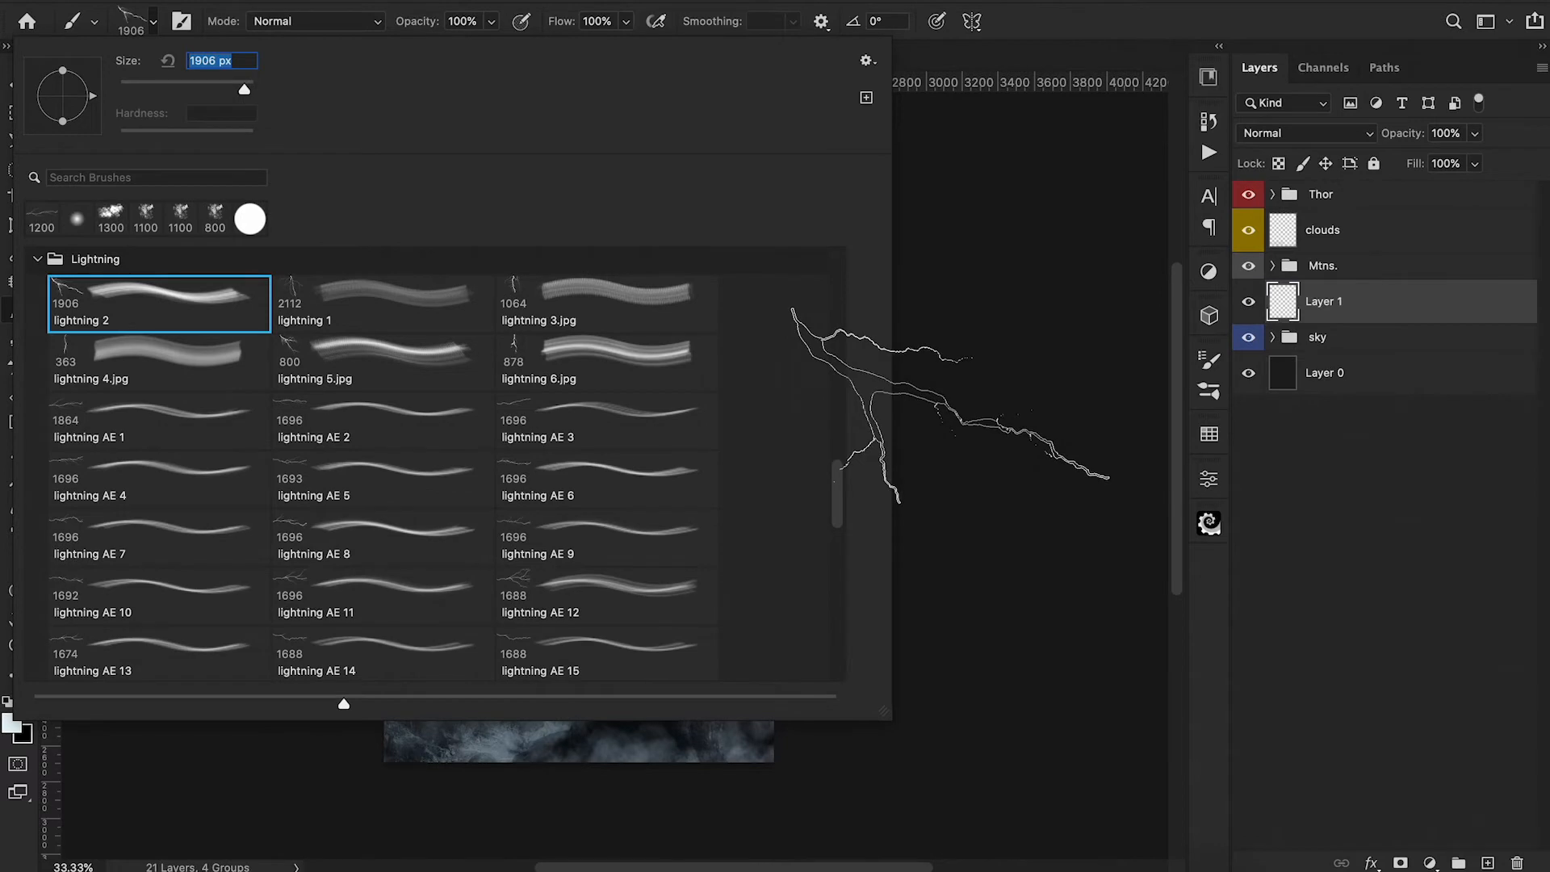
key("Escape")
key("shift+Right")
key("shift+Right")
key("shift+Right")
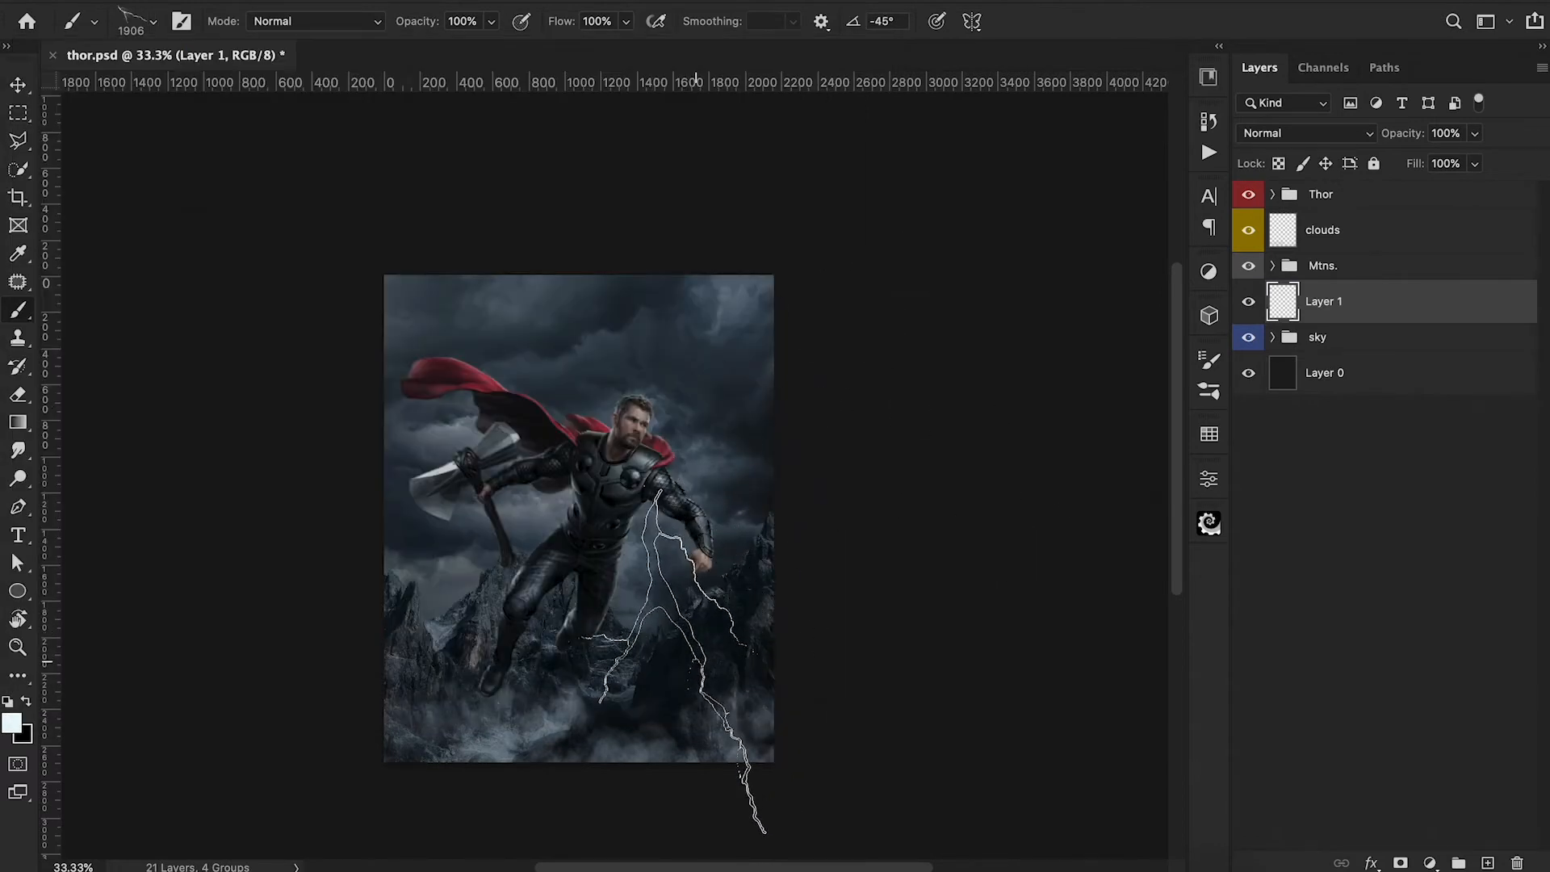
key("bracketleft")
key("bracketleft")
key("bracketleft")
key("bracketleft")
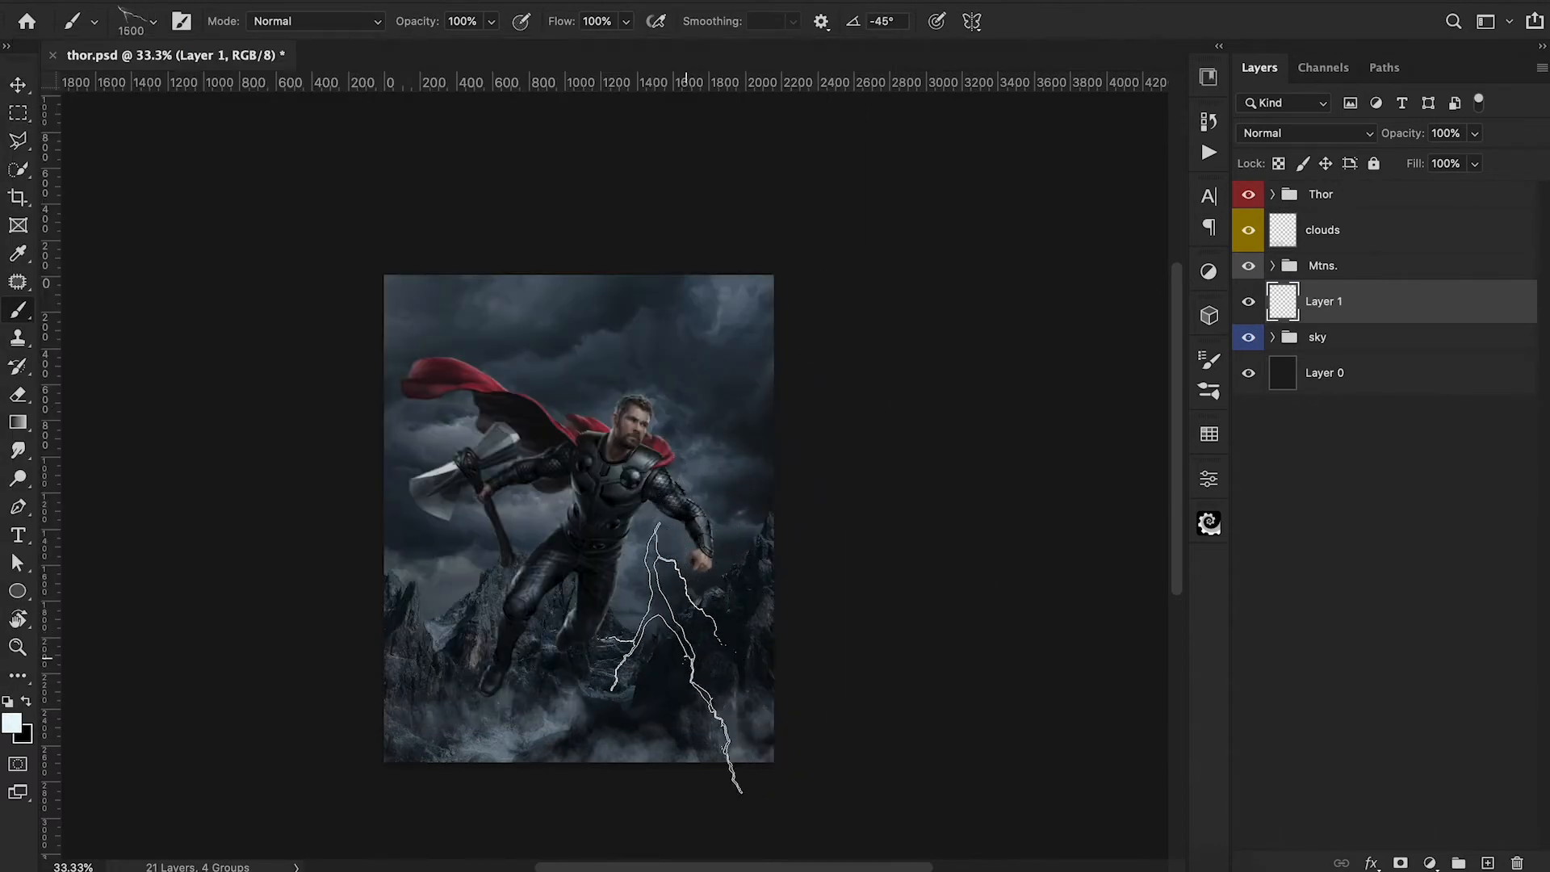
left_click(666, 621)
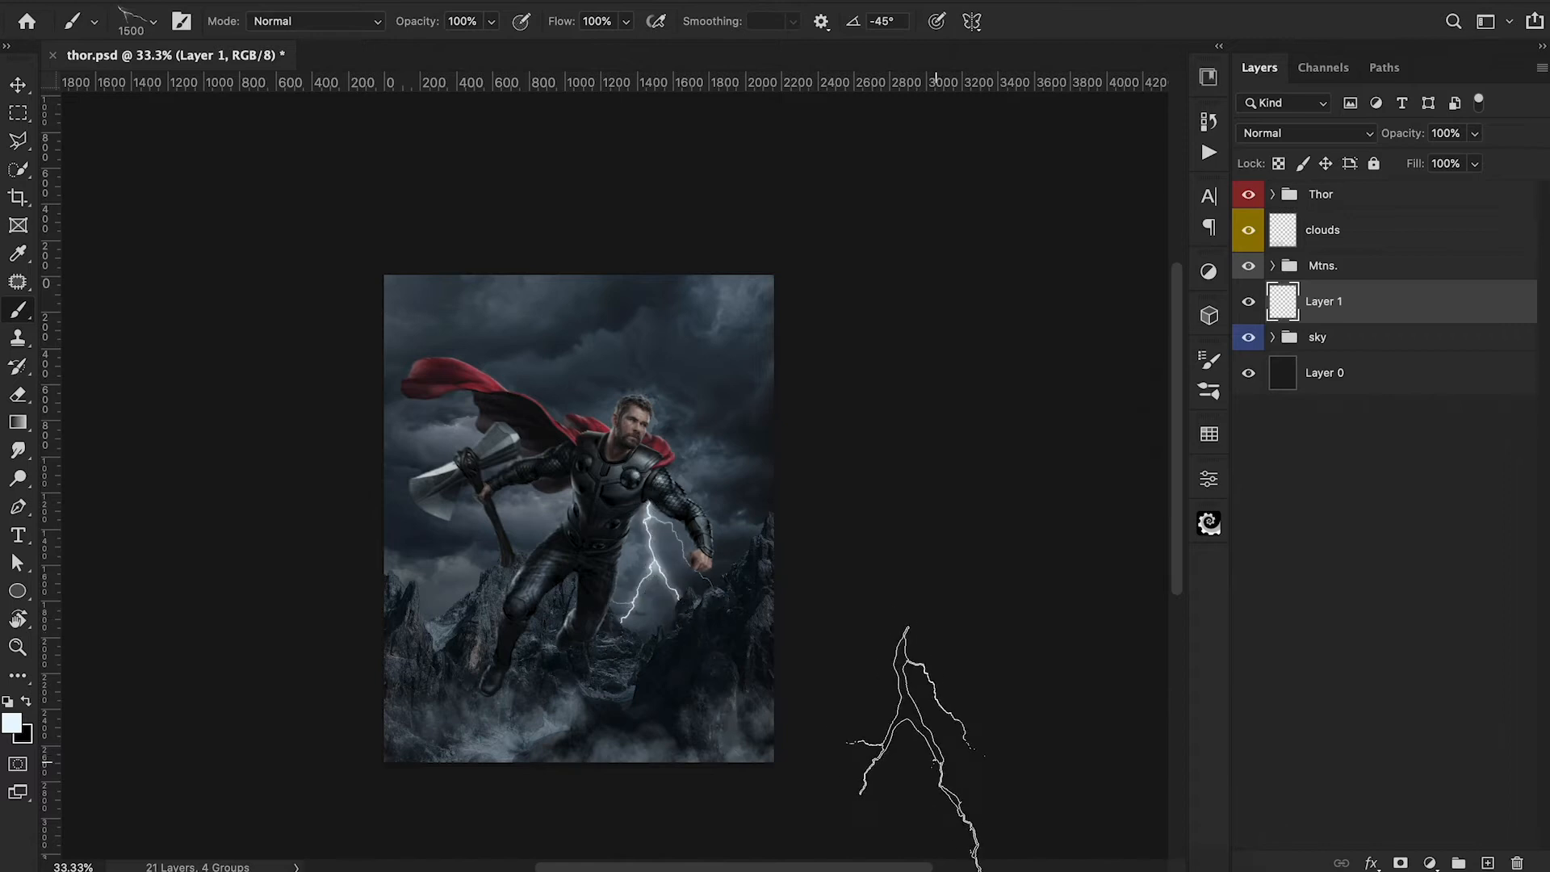
Rotate the lightning brush to -90° and stamp a second bolt over the mountains beneath the axe.
key("shift+Right")
key("shift+Right")
key("shift+Right")
left_click(402, 686)
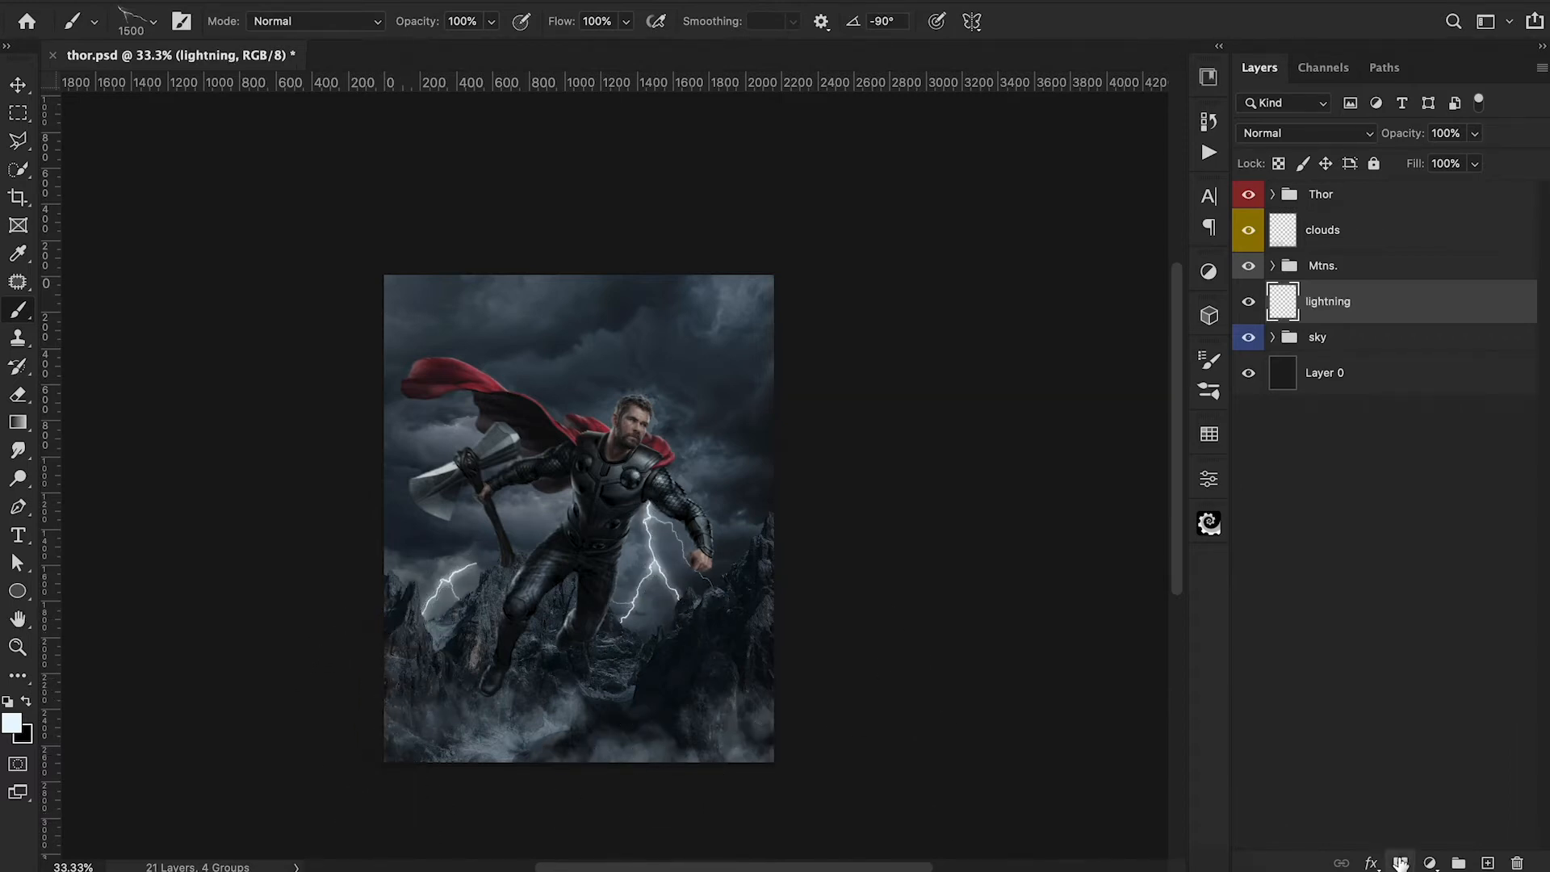
Add a layer mask to the lightning layer and choose a black Soft Round brush at 200 px for masking.
left_click(1399, 862)
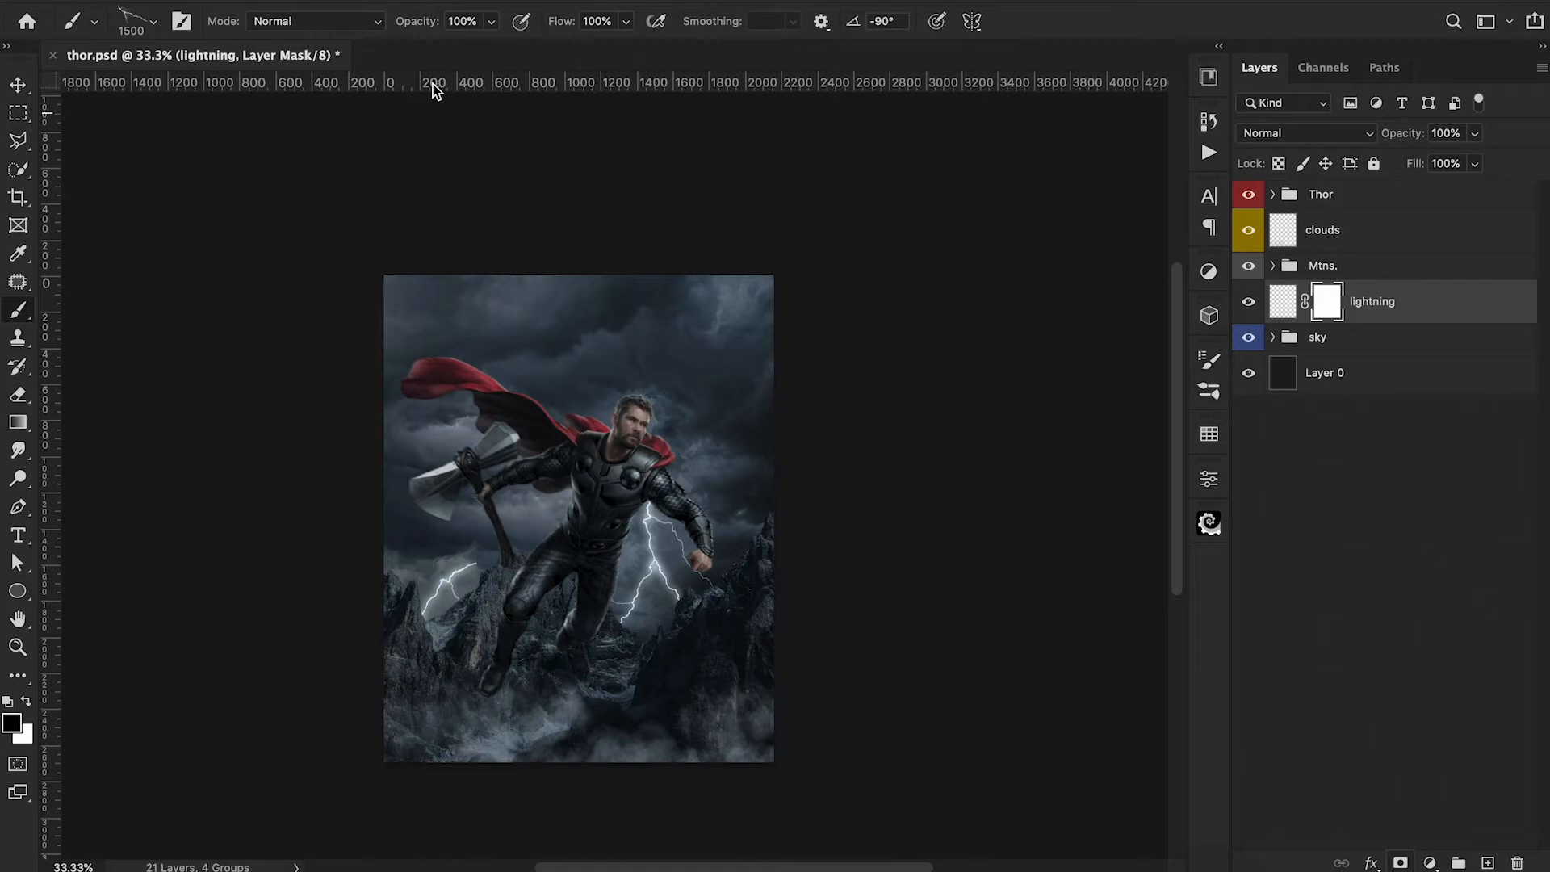
left_click(136, 19)
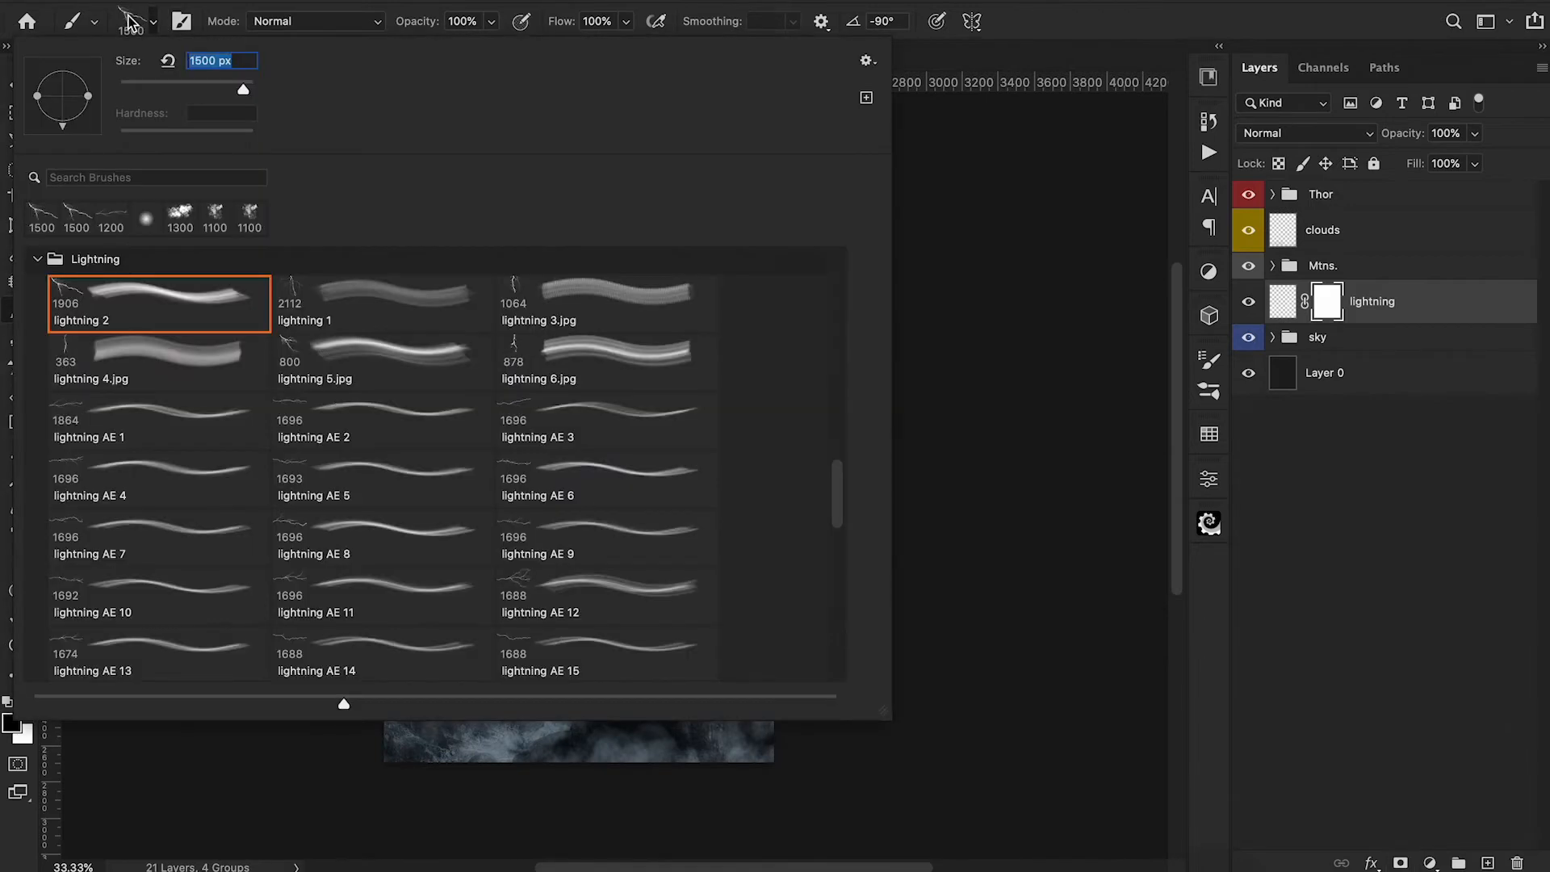
scroll(315, 428, "up", 5)
left_click(220, 295)
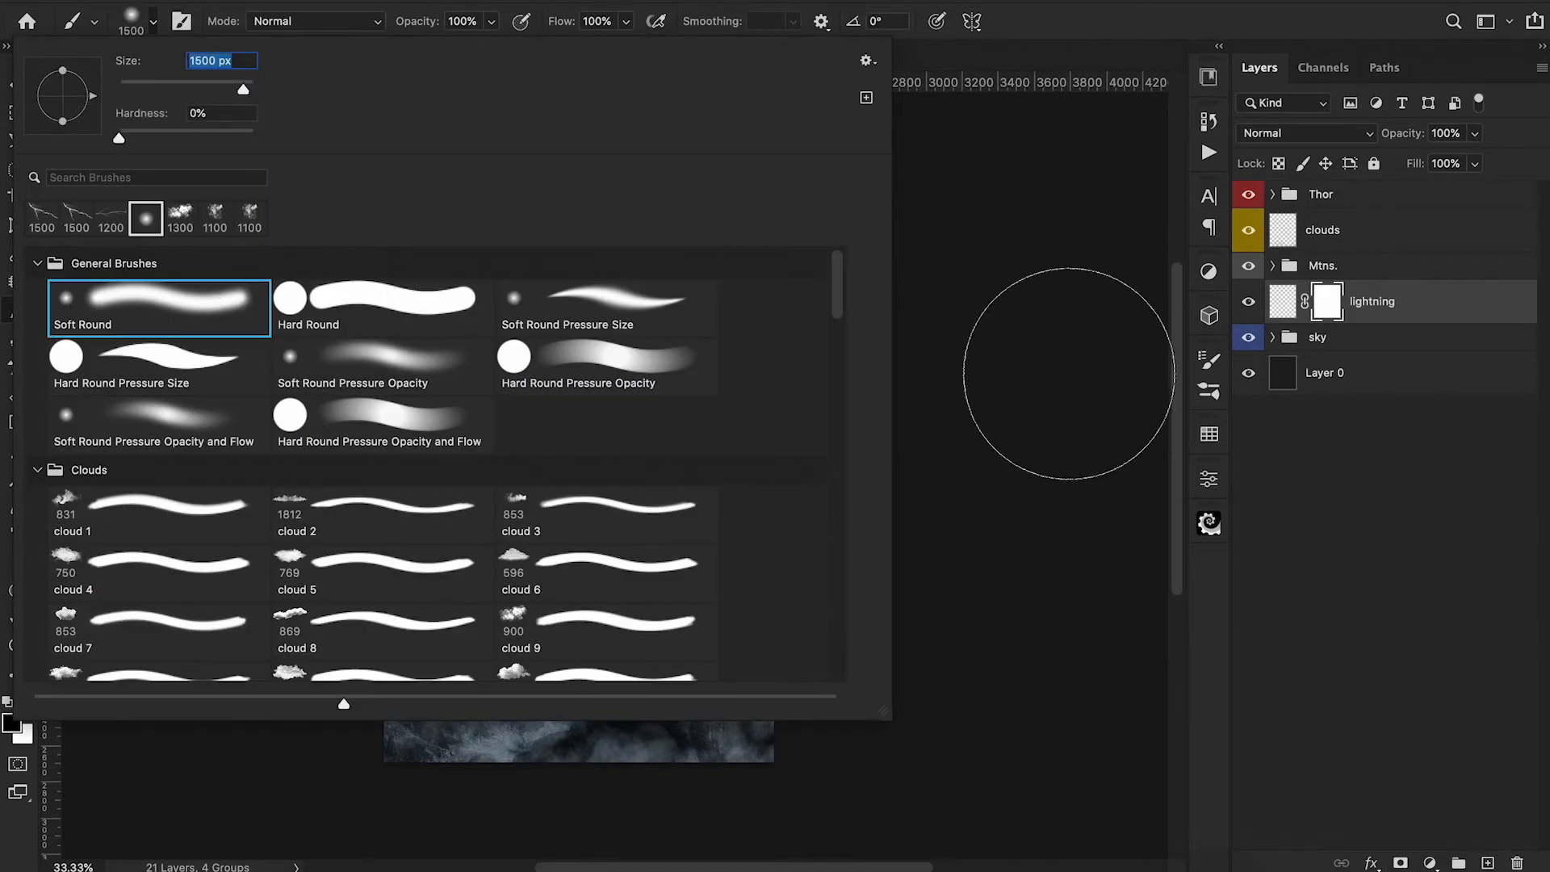
left_click(1068, 373)
key("bracketleft")
key("bracketleft")
key("bracketleft")
key("bracketleft")
key("bracketleft")
key("bracketleft")
key("bracketleft")
key("bracketleft")
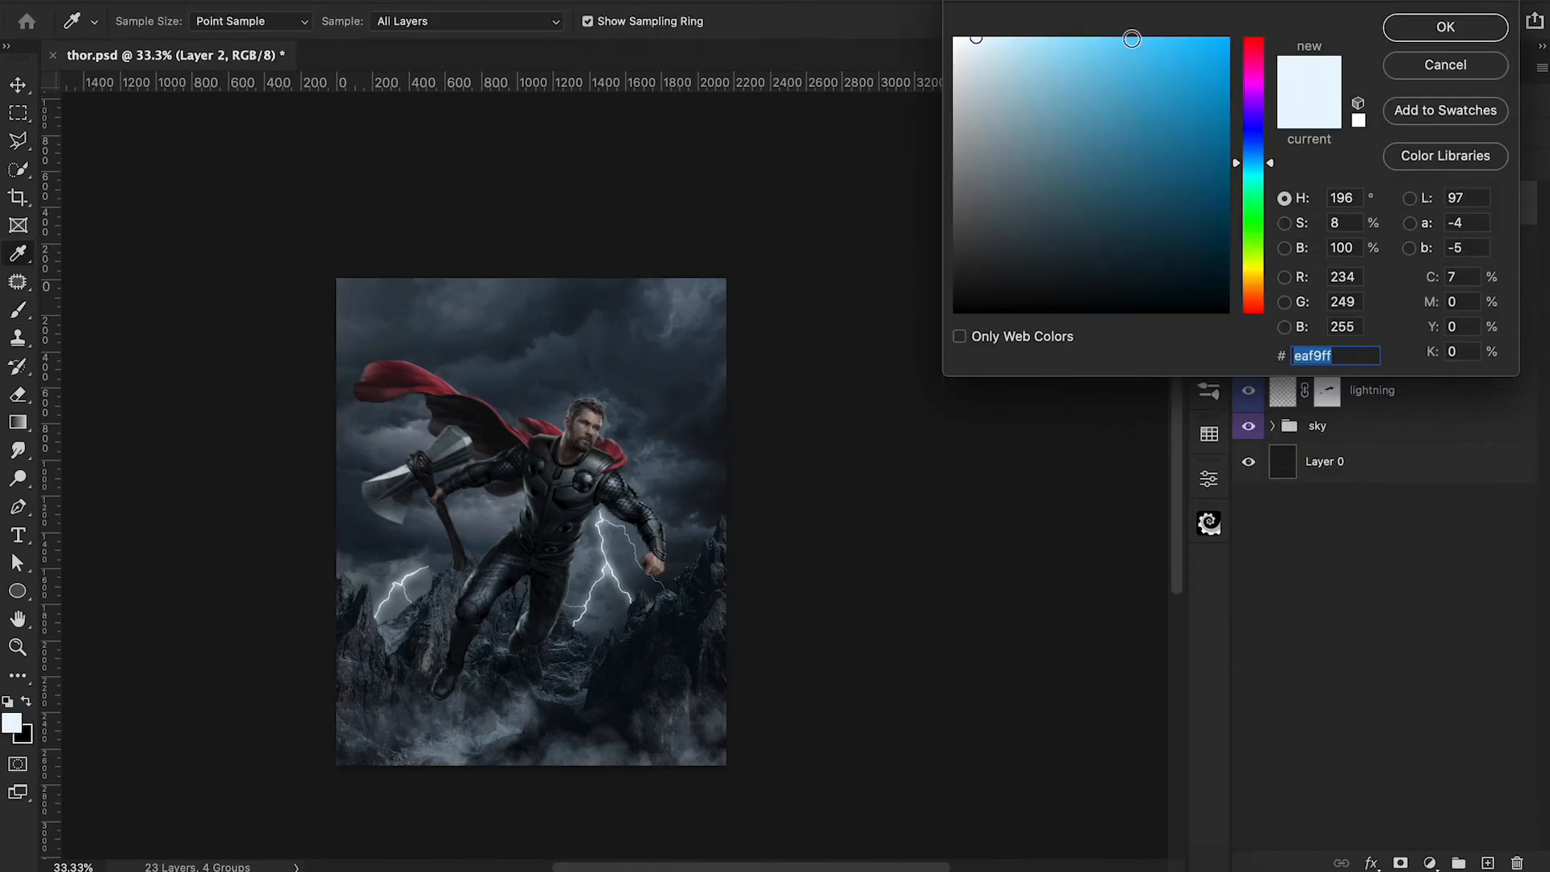
Paint bright blue (#00baff) glows on the four chest and abdomen discs of Thor's armour, on a new top layer.
left_click(1132, 39)
left_click(1420, 30)
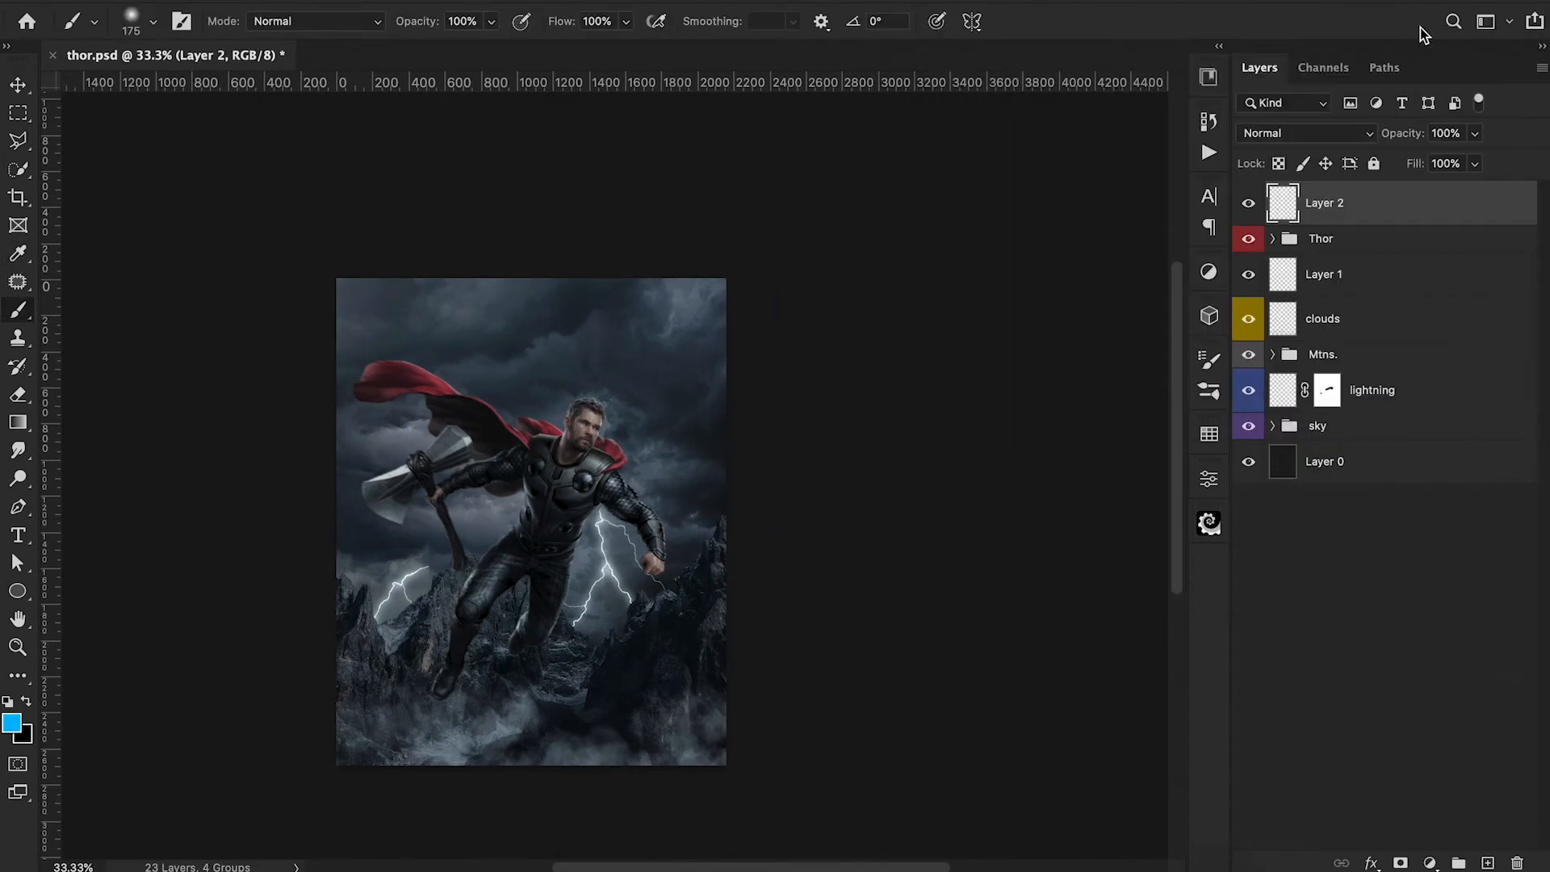
left_click(583, 481)
key("bracketleft")
left_click(535, 465)
left_click(567, 527)
left_click(527, 511)
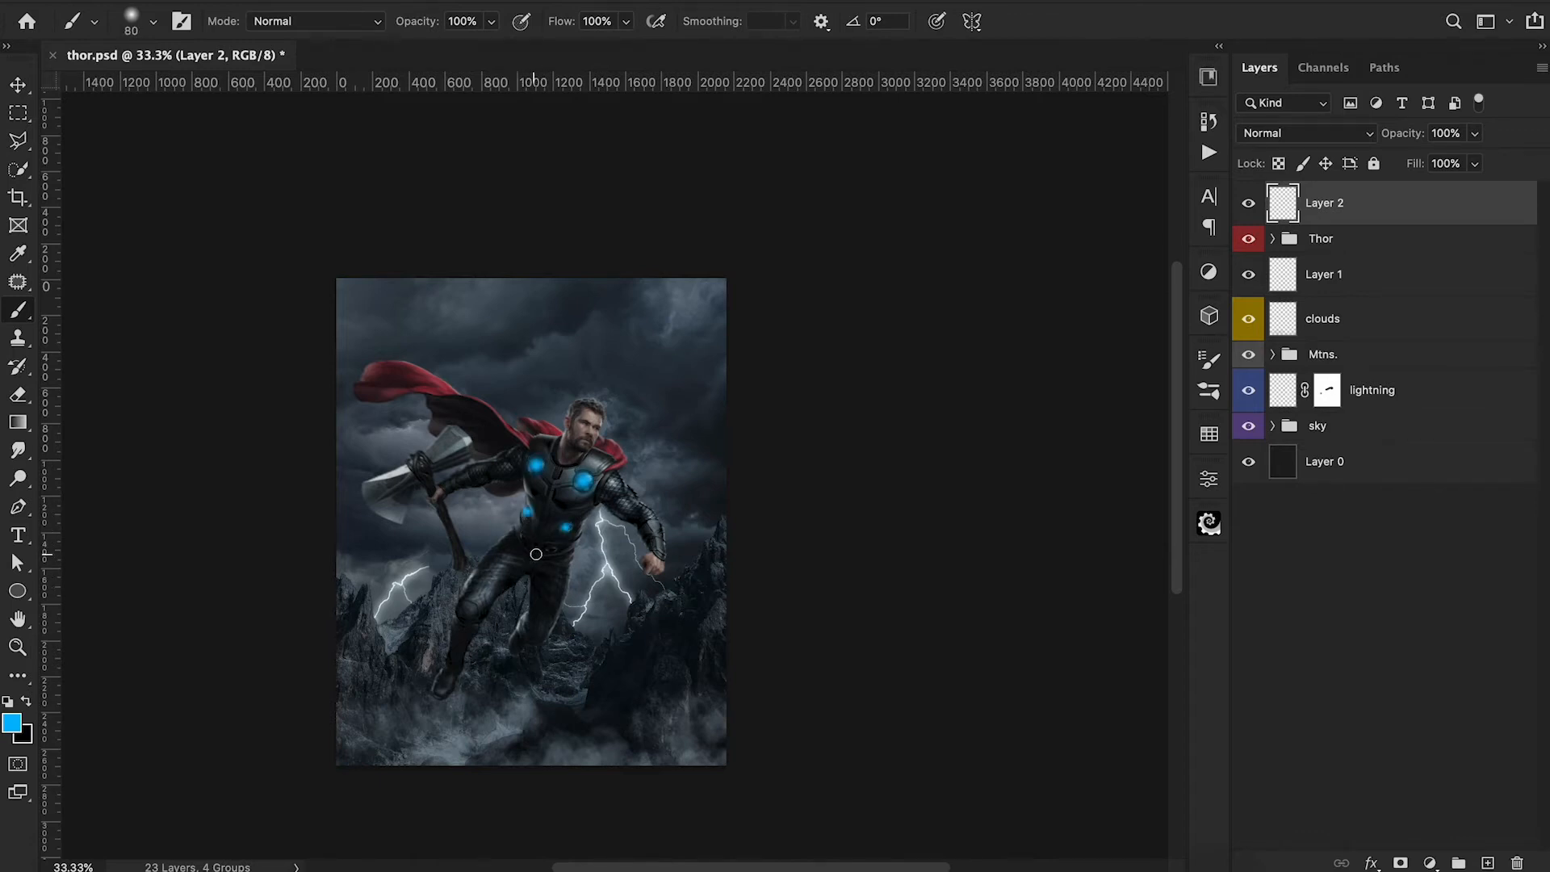
Flatten the brush tip and paint blue glows on the two lowest armour discs, using 50 px at -45° for the small side disc.
left_click(131, 21)
left_click(977, 337)
key("super+plus")
key("super+plus")
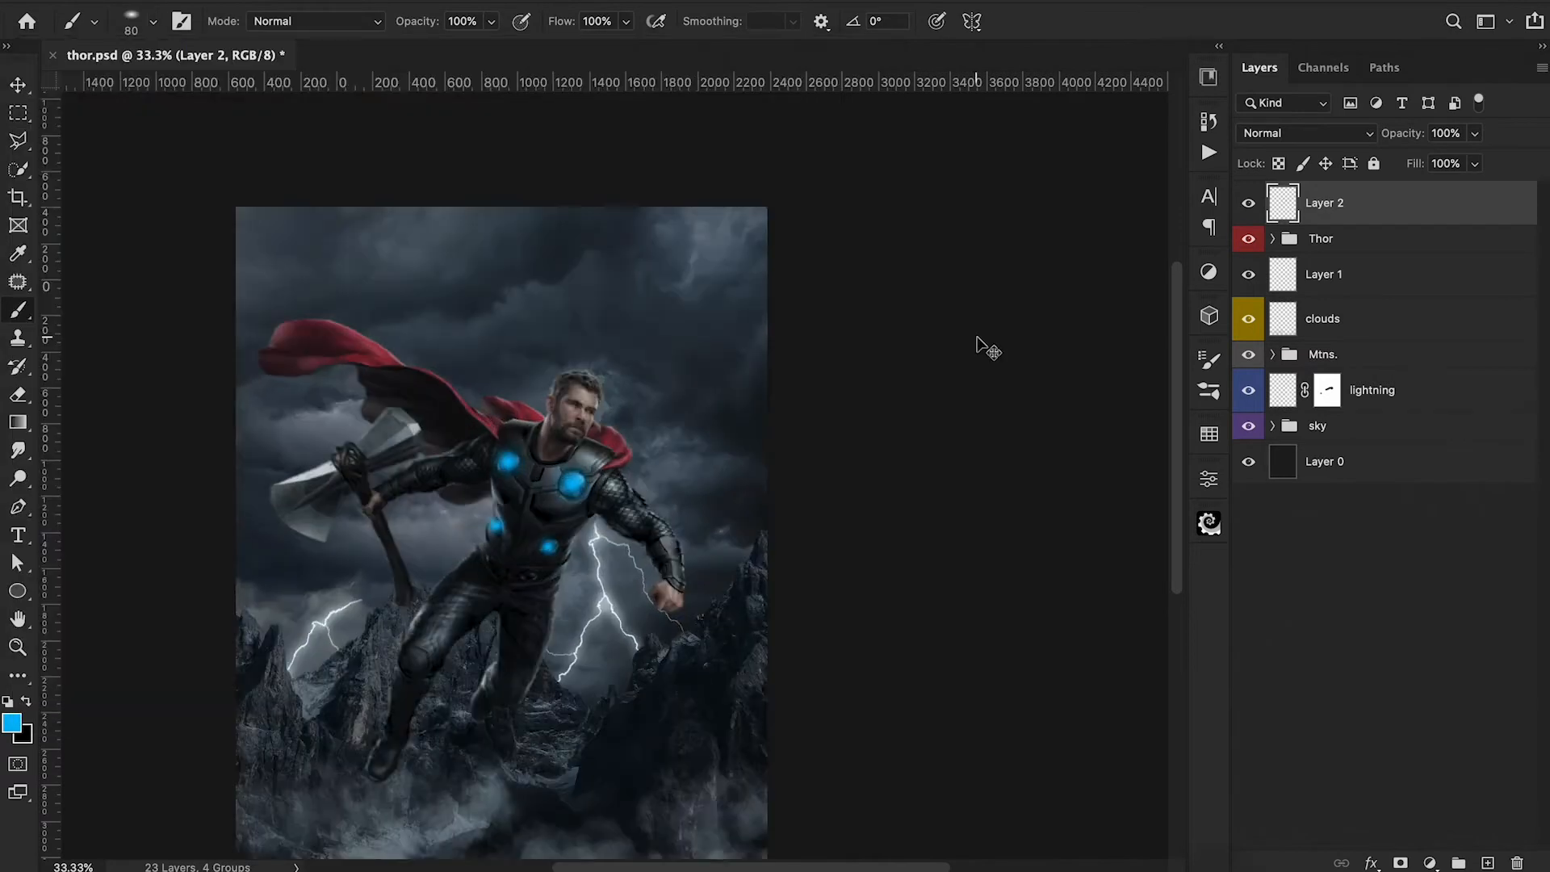
left_click_drag(581, 703, 602, 516)
left_click(136, 21)
left_click_drag(63, 111, 64, 118)
left_click(1015, 353)
key("bracketleft")
key("bracketleft")
key("bracketleft")
key("shift+Right")
key("shift+Right")
key("shift+Right")
key("shift+Right")
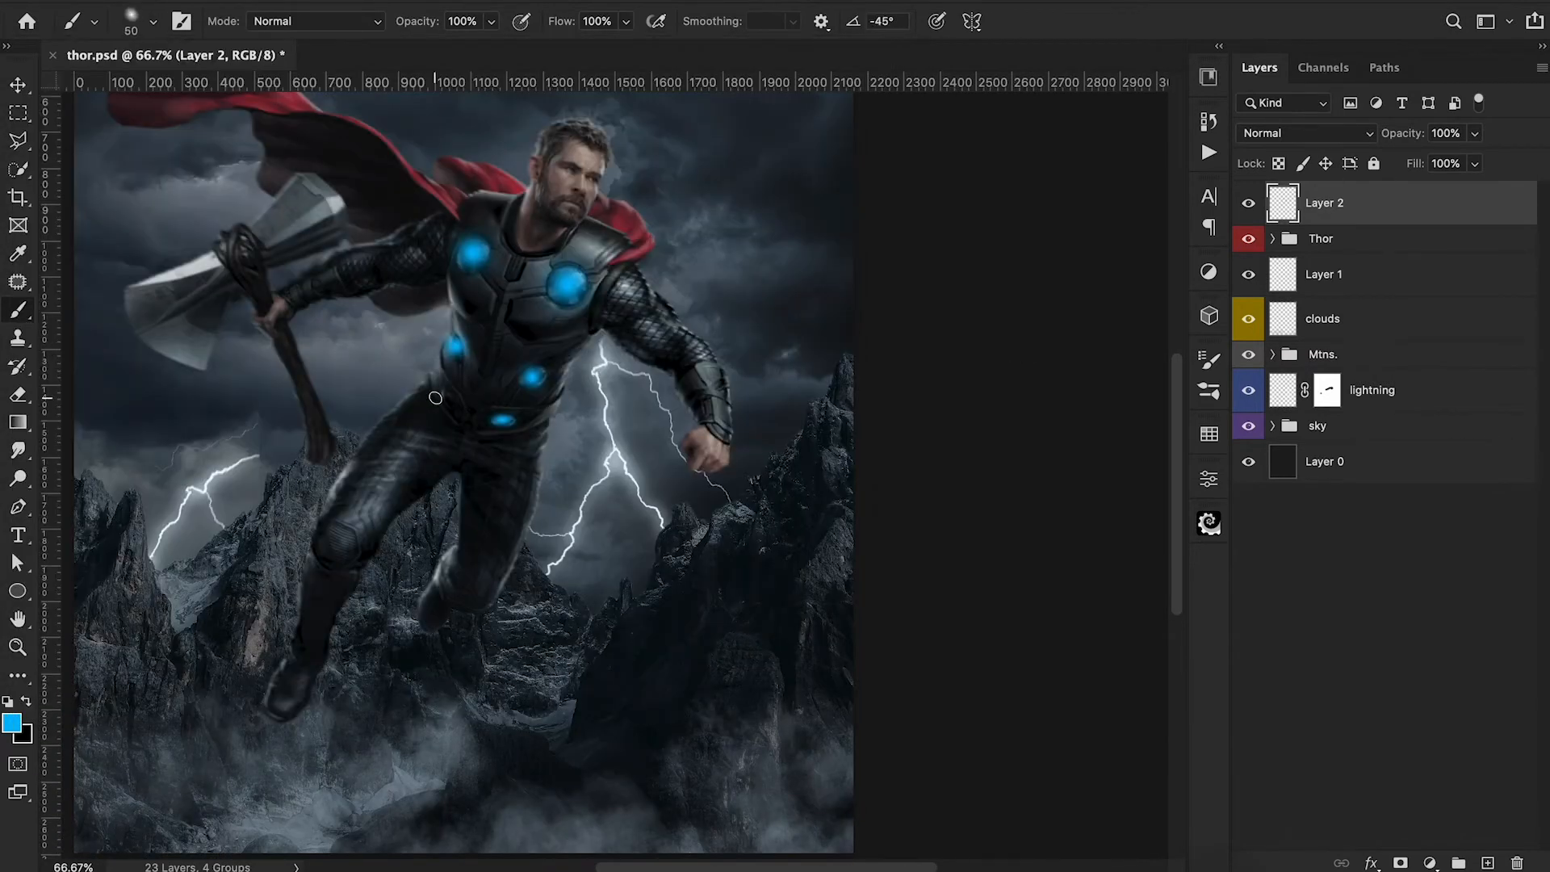
left_click(445, 395)
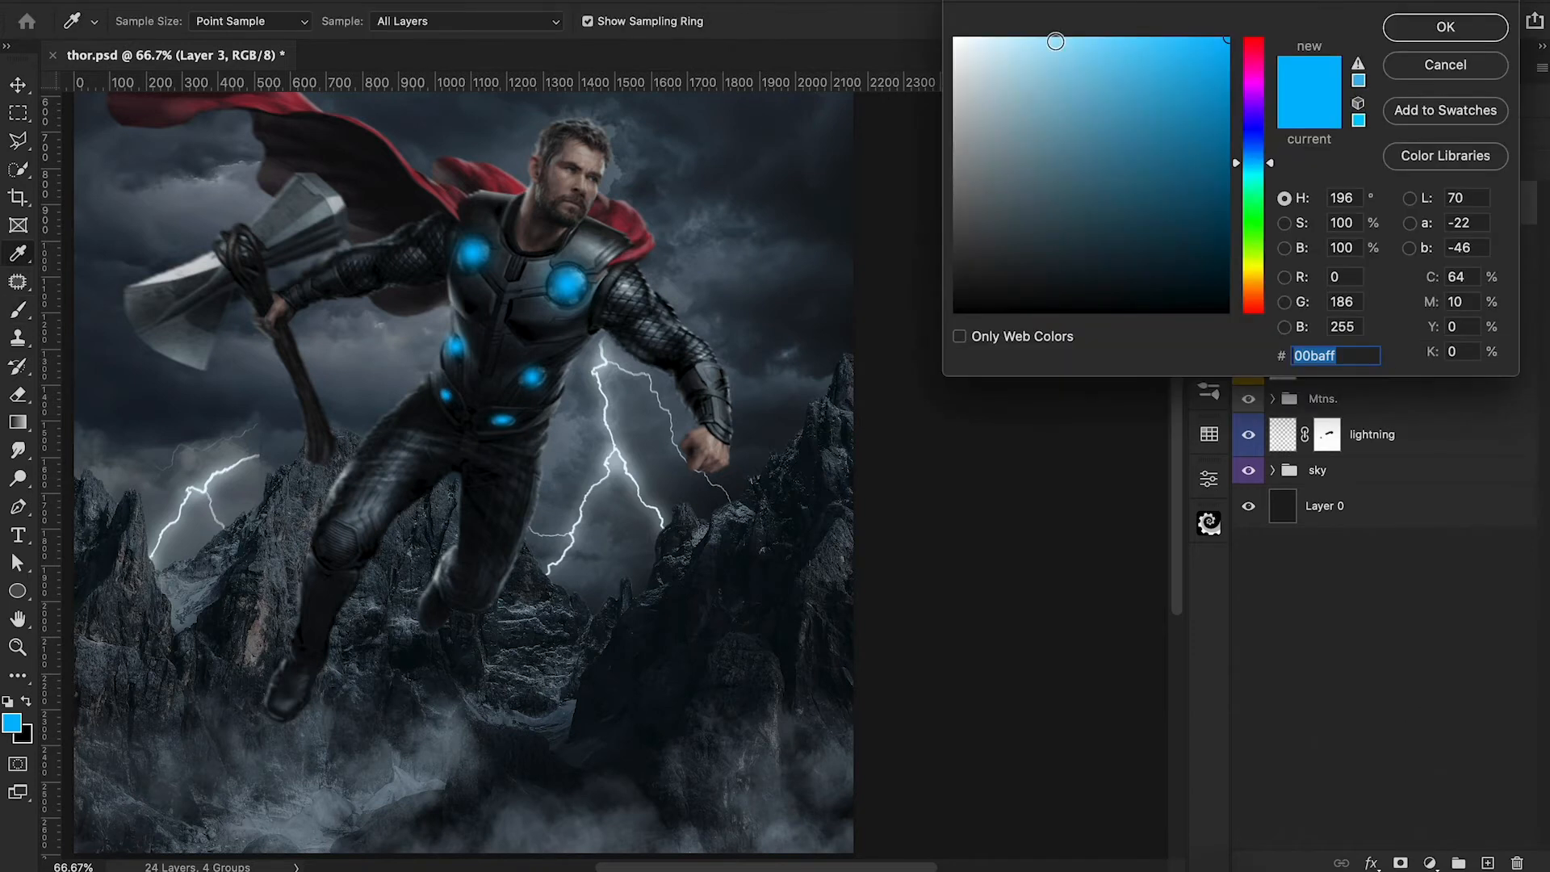
Paint lighter blue centres over the armour glows at 50% brush opacity on a new top layer, adjusting brush size and angle.
left_click(1054, 36)
left_click(1472, 32)
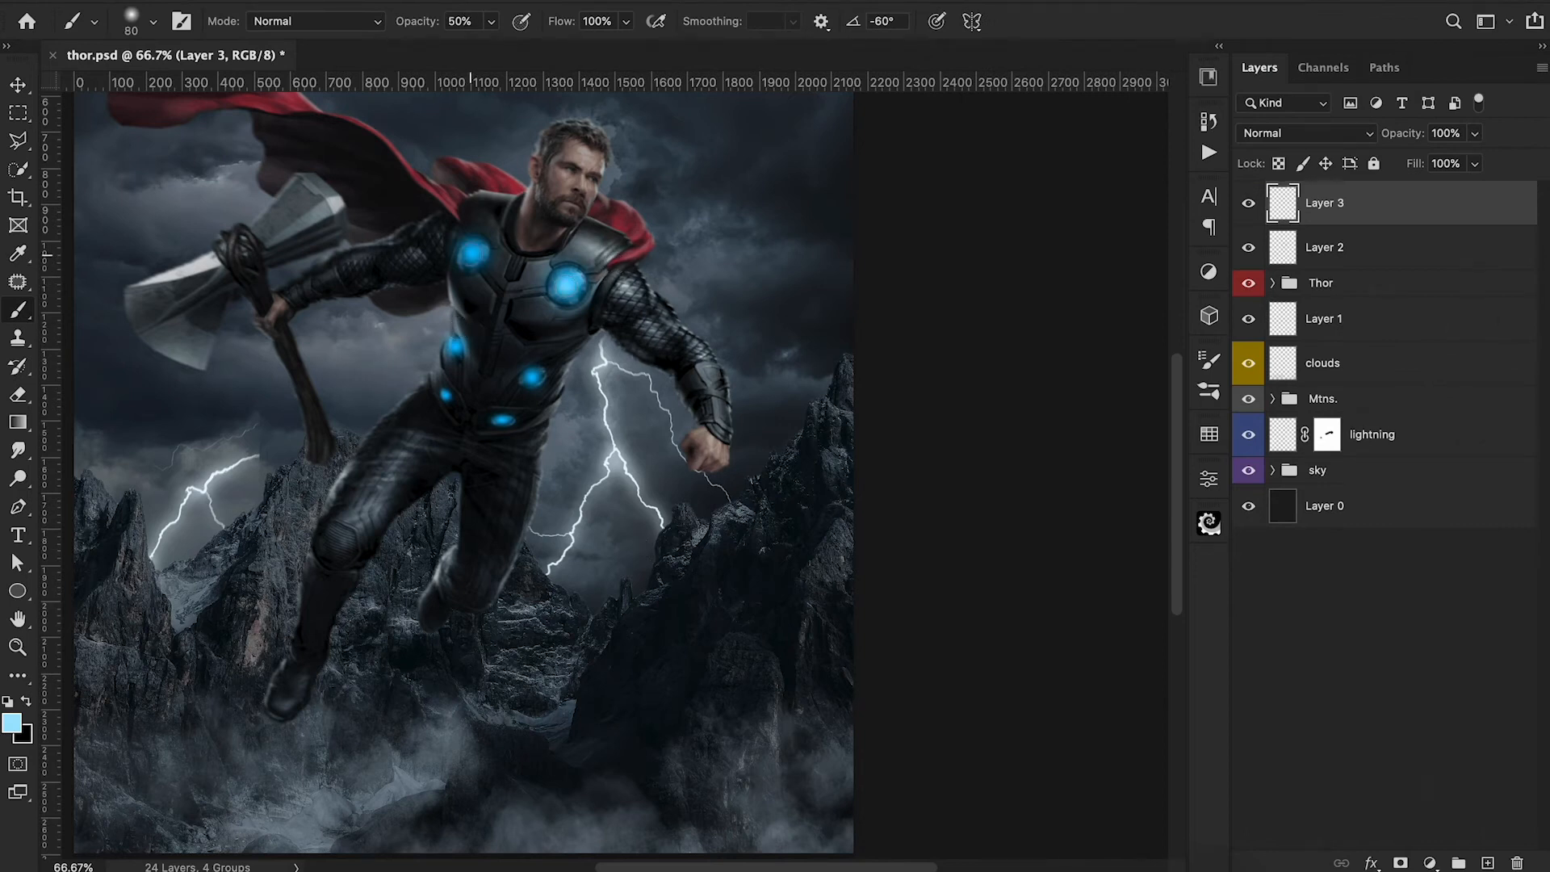
key("bracketleft")
key("bracketleft")
left_click(532, 377)
key("bracketleft")
key("bracketleft")
left_click(152, 23)
left_click_drag(41, 109, 93, 89)
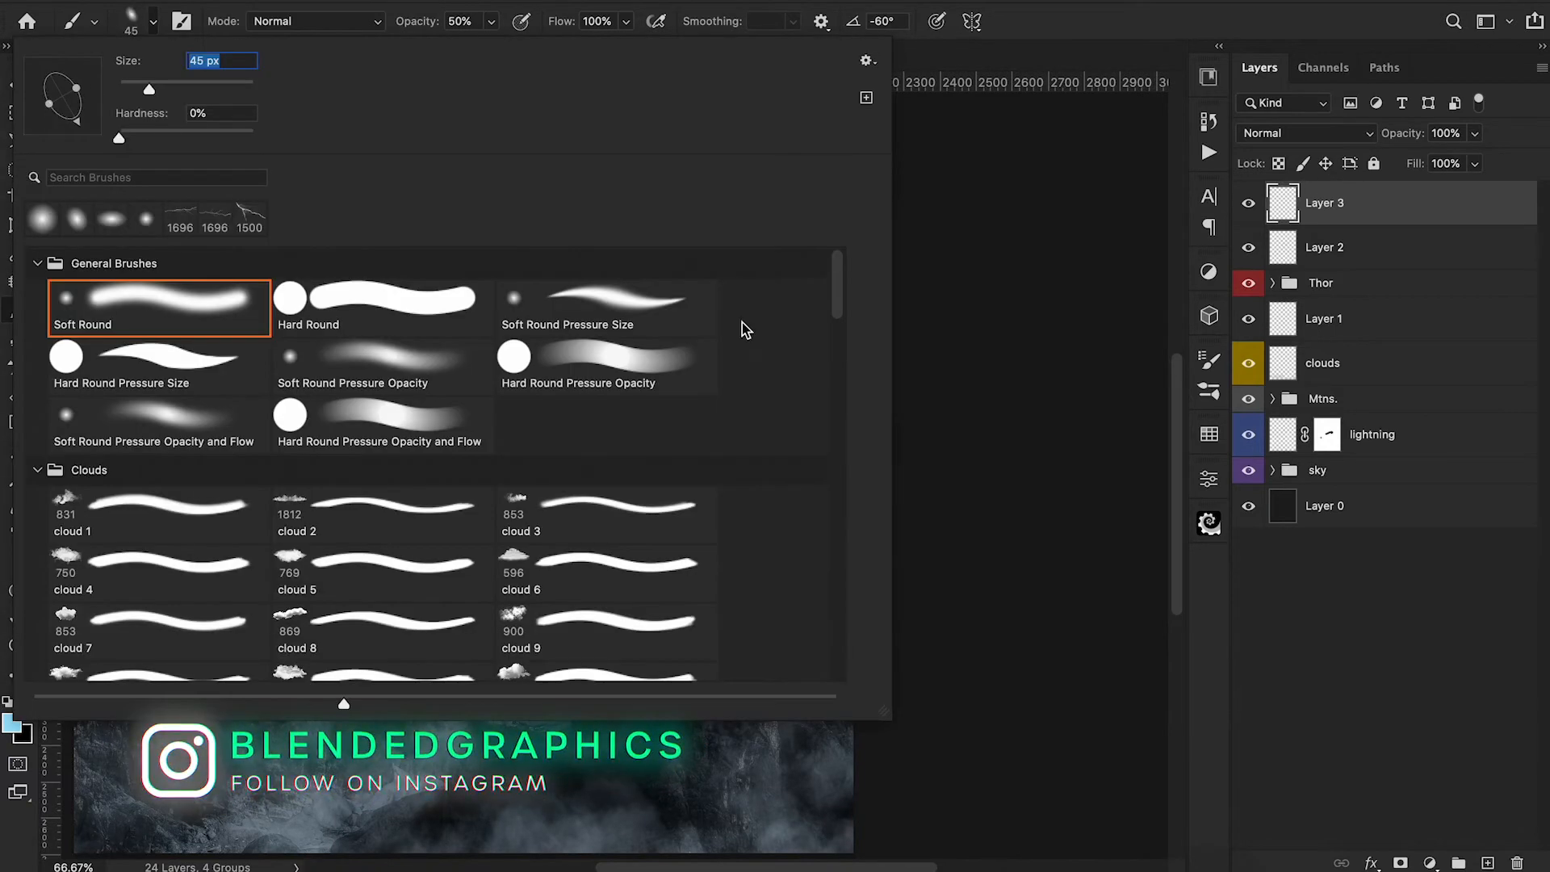
left_click(904, 391)
key("bracketright")
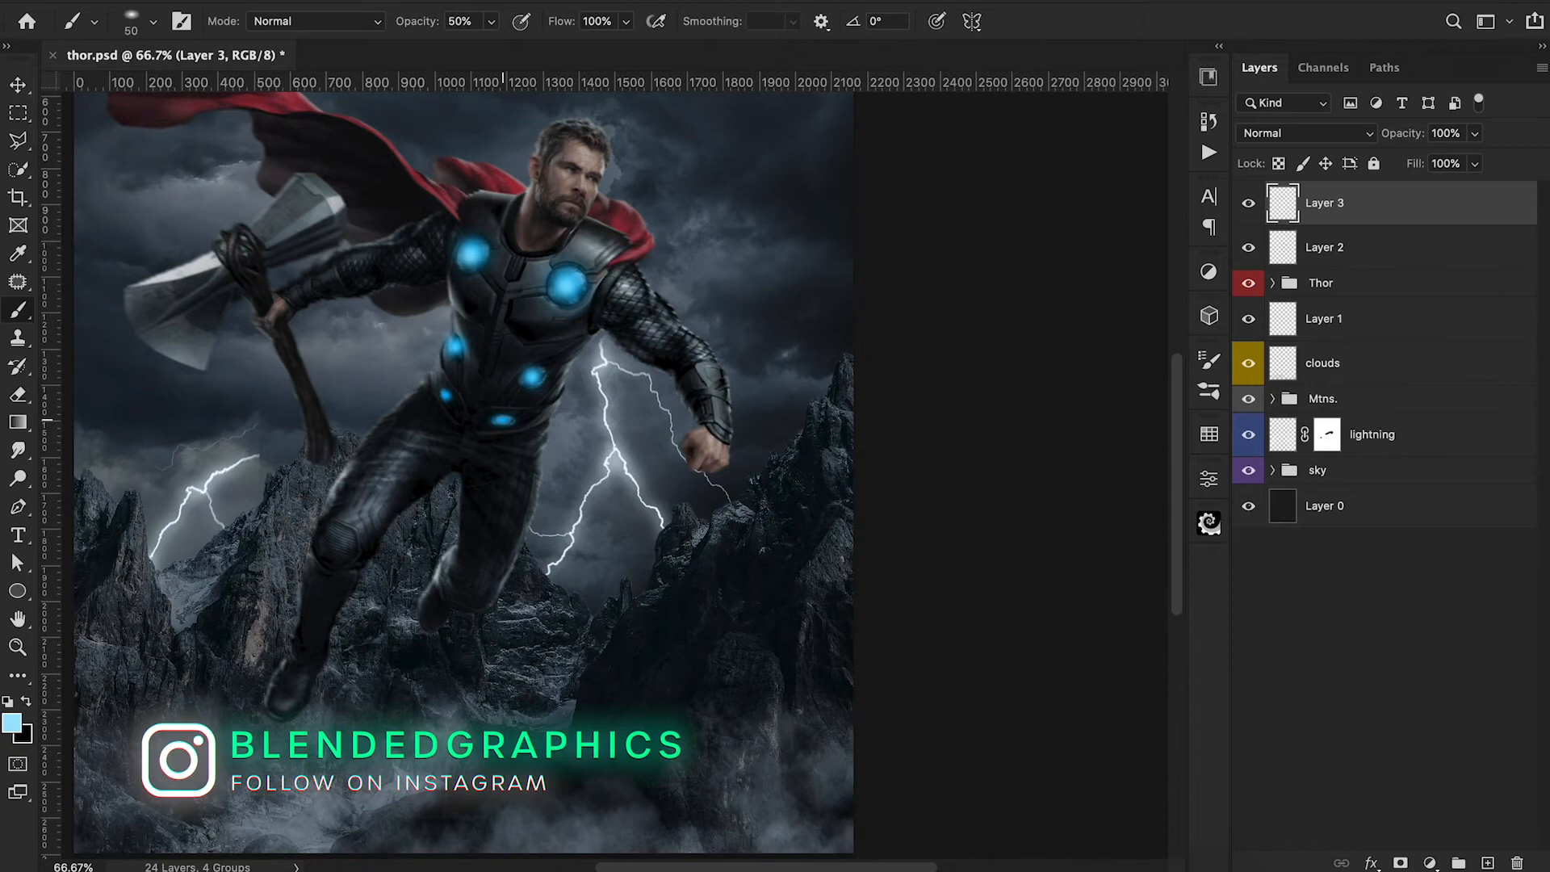
Set the lighter blue layer to Linear Dodge (Add) at 90% opacity.
left_click(1305, 133)
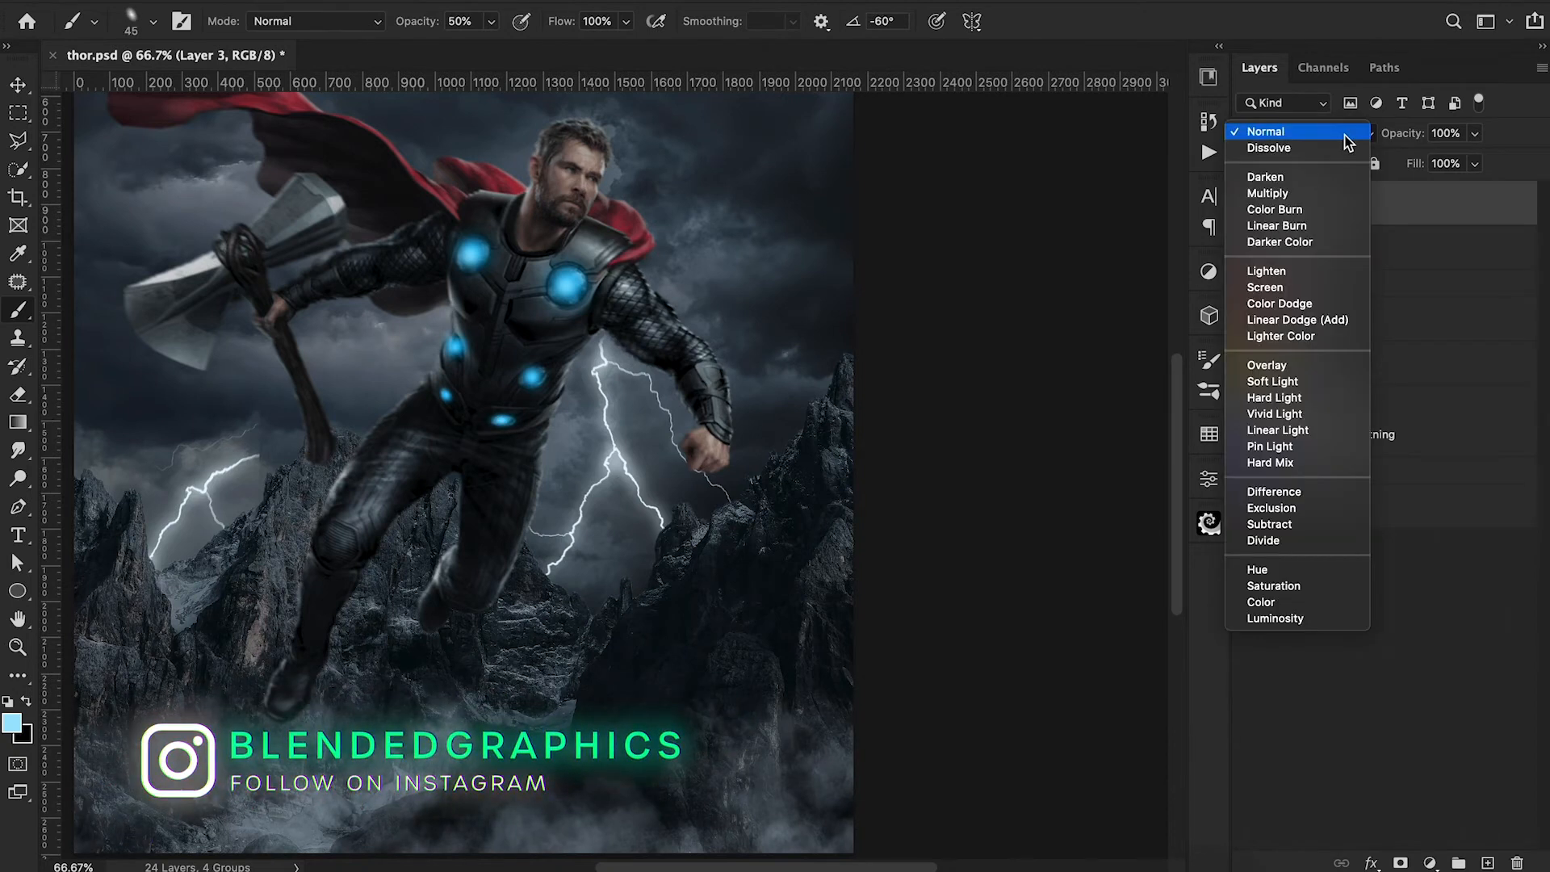
left_click(1320, 326)
mouse_move(1404, 134)
left_mouse_down()
mouse_move(1379, 145)
mouse_move(1413, 133)
left_mouse_up()
left_click(1366, 250)
left_click(1346, 212)
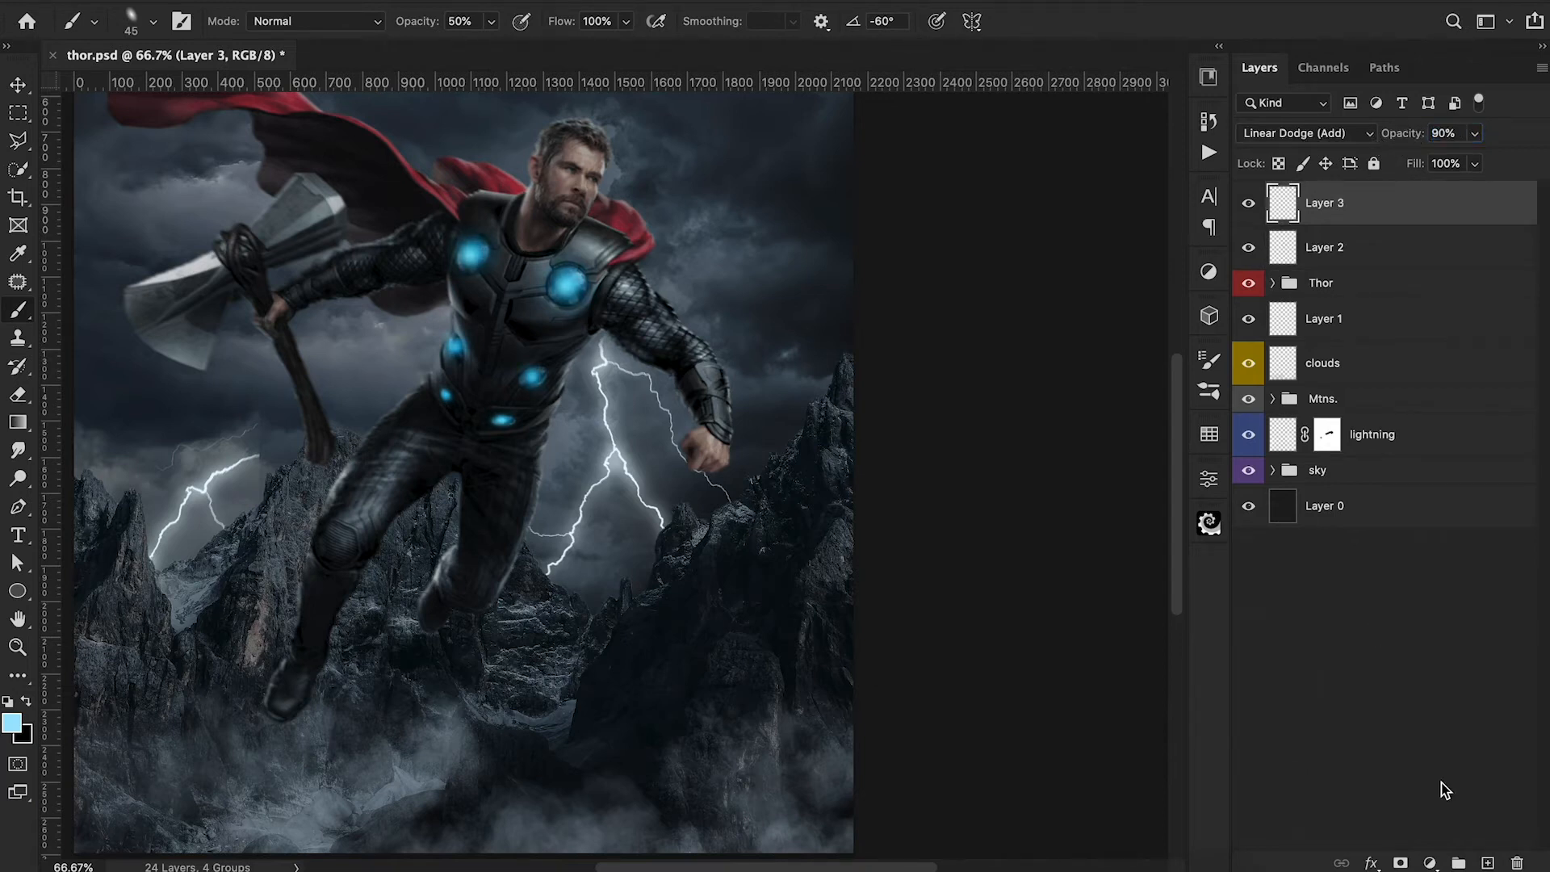
Paint faint white highlights on the armour glows on a new top layer, with 20% brush opacity and sizes from 80 to 45 px.
key("ctrl+shift+alt+n")
left_click(153, 21)
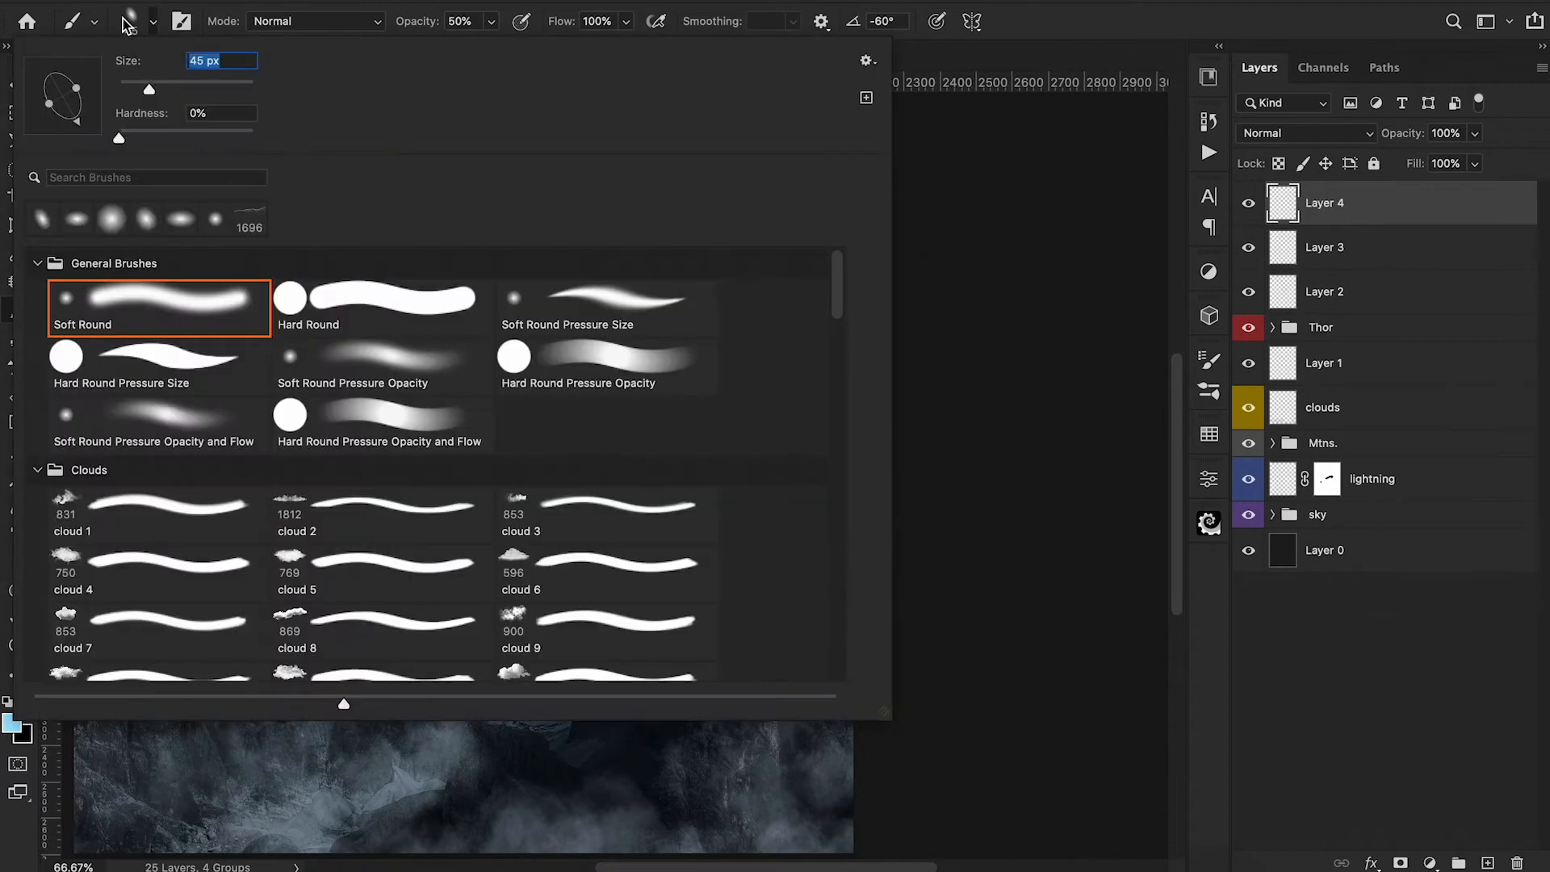
left_click(969, 335)
key("d")
key("x")
key("bracketright")
key("bracketright")
key("bracketright")
key("bracketright")
key("2")
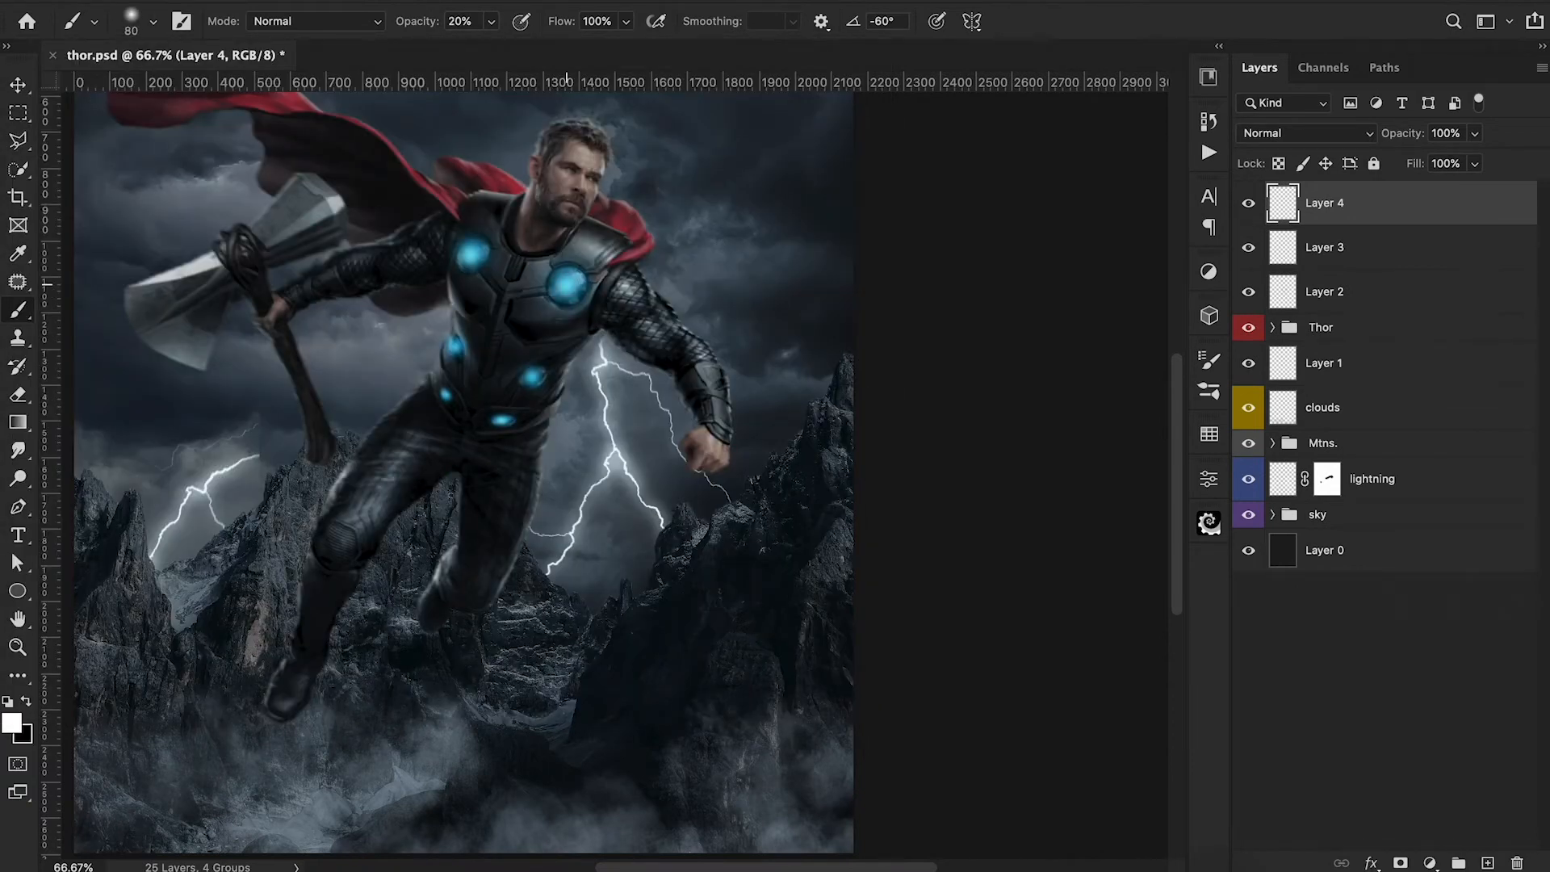
key("bracketleft")
key("bracketleft")
key("bracketleft")
key("bracketleft")
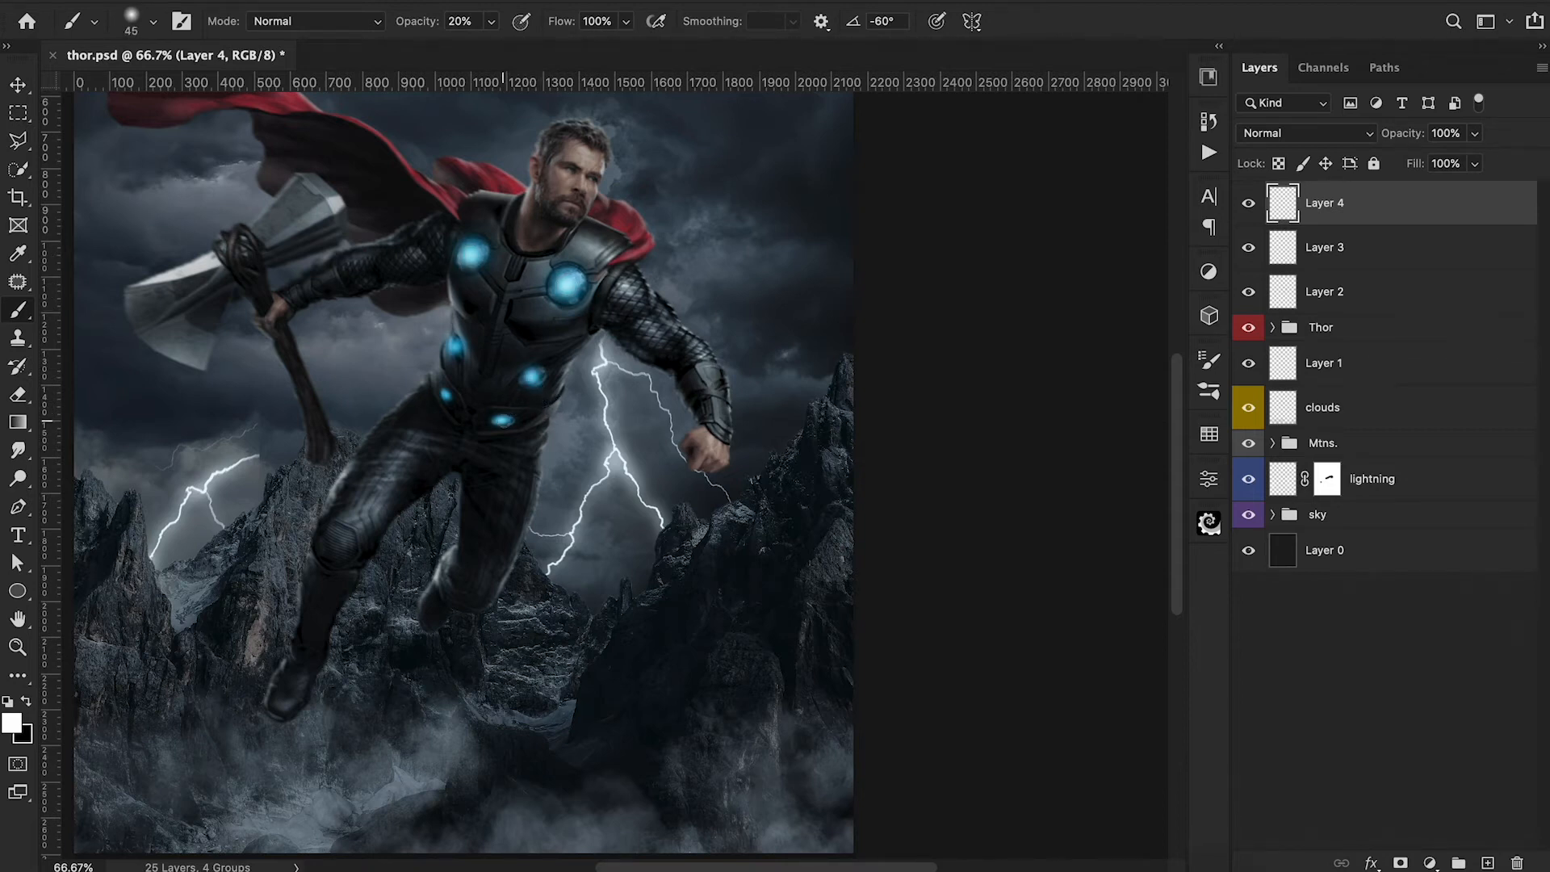
Set the white armour highlight layer's blend mode to Lighter Color.
left_click(1327, 134)
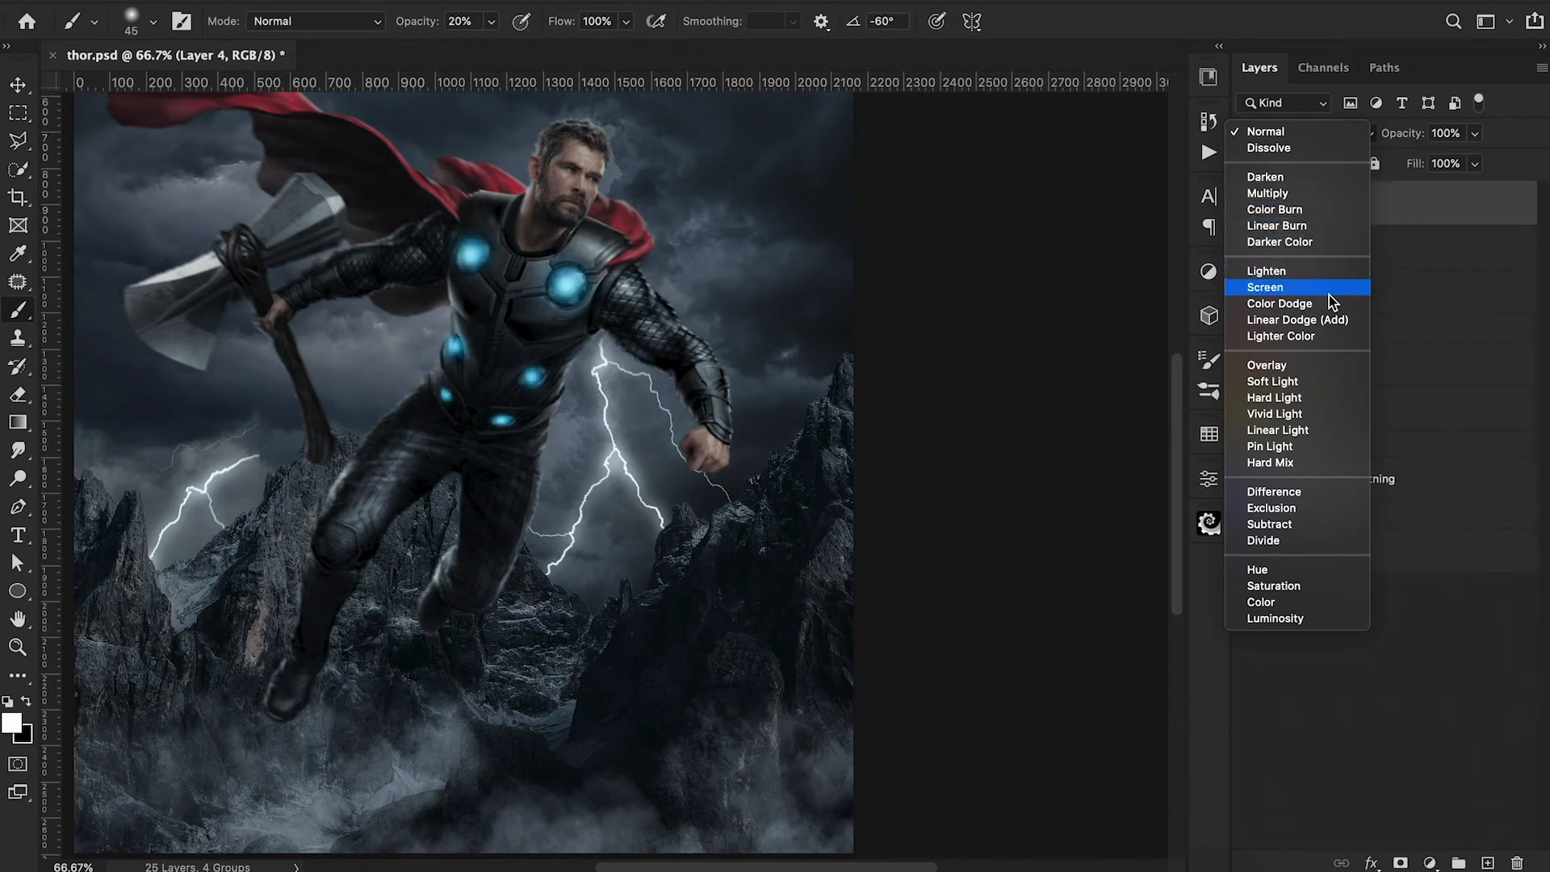
left_click(1325, 335)
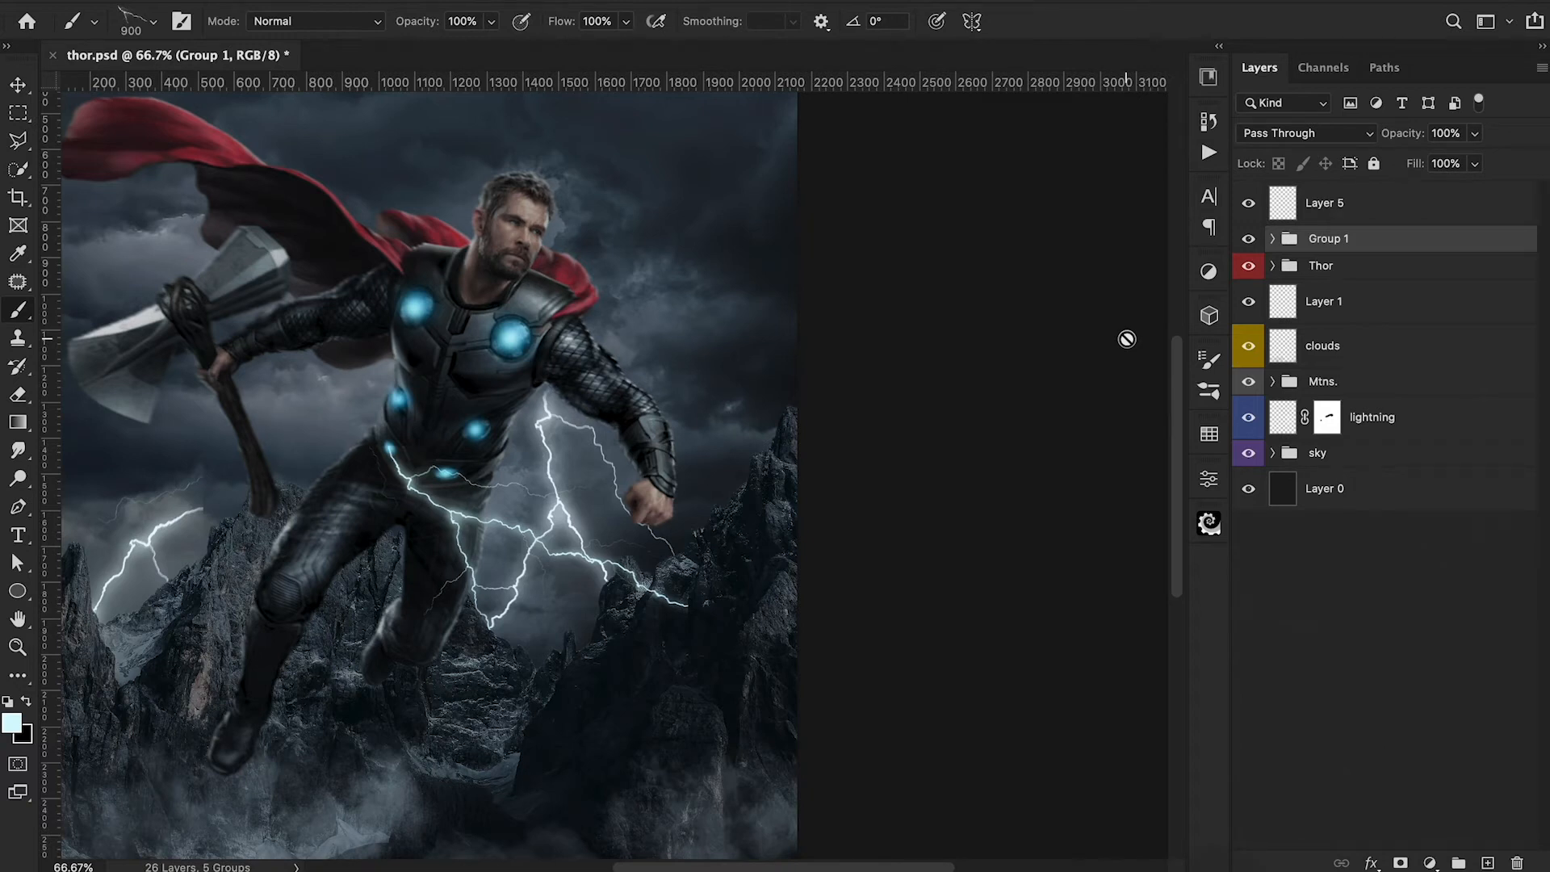
Convert the layer with the lightning bolt at Thor's waist to a Smart Object.
left_click(1328, 202)
right_click(1332, 202)
left_click(1259, 487)
Warp the waist lightning with a custom 3 x 3 grid, pulling its middle branches inward along Thor's legs.
key("ctrl+t")
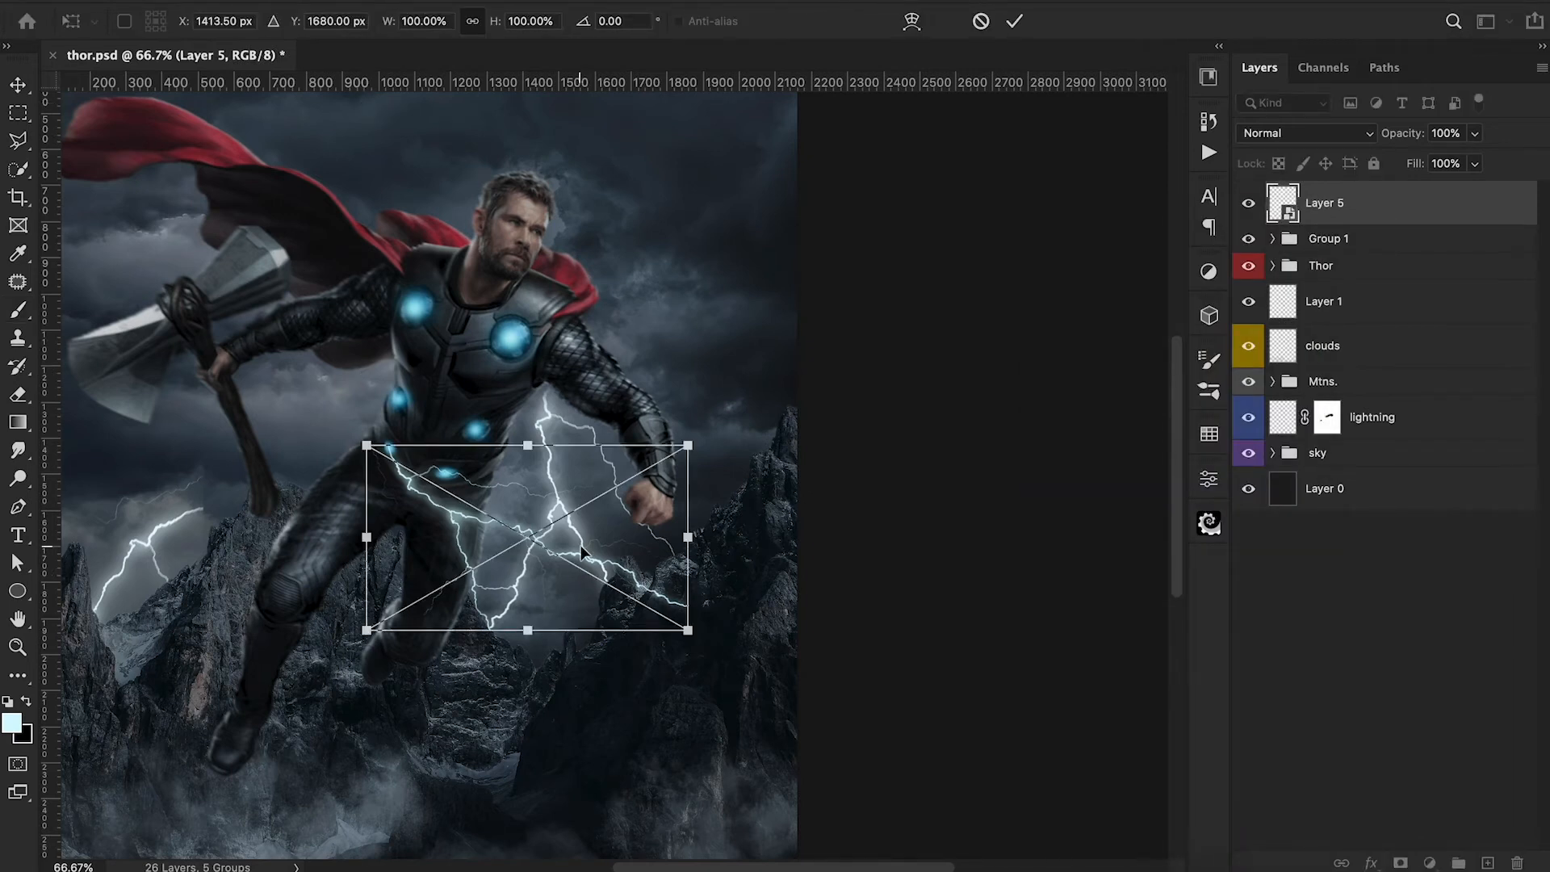
right_click(583, 547)
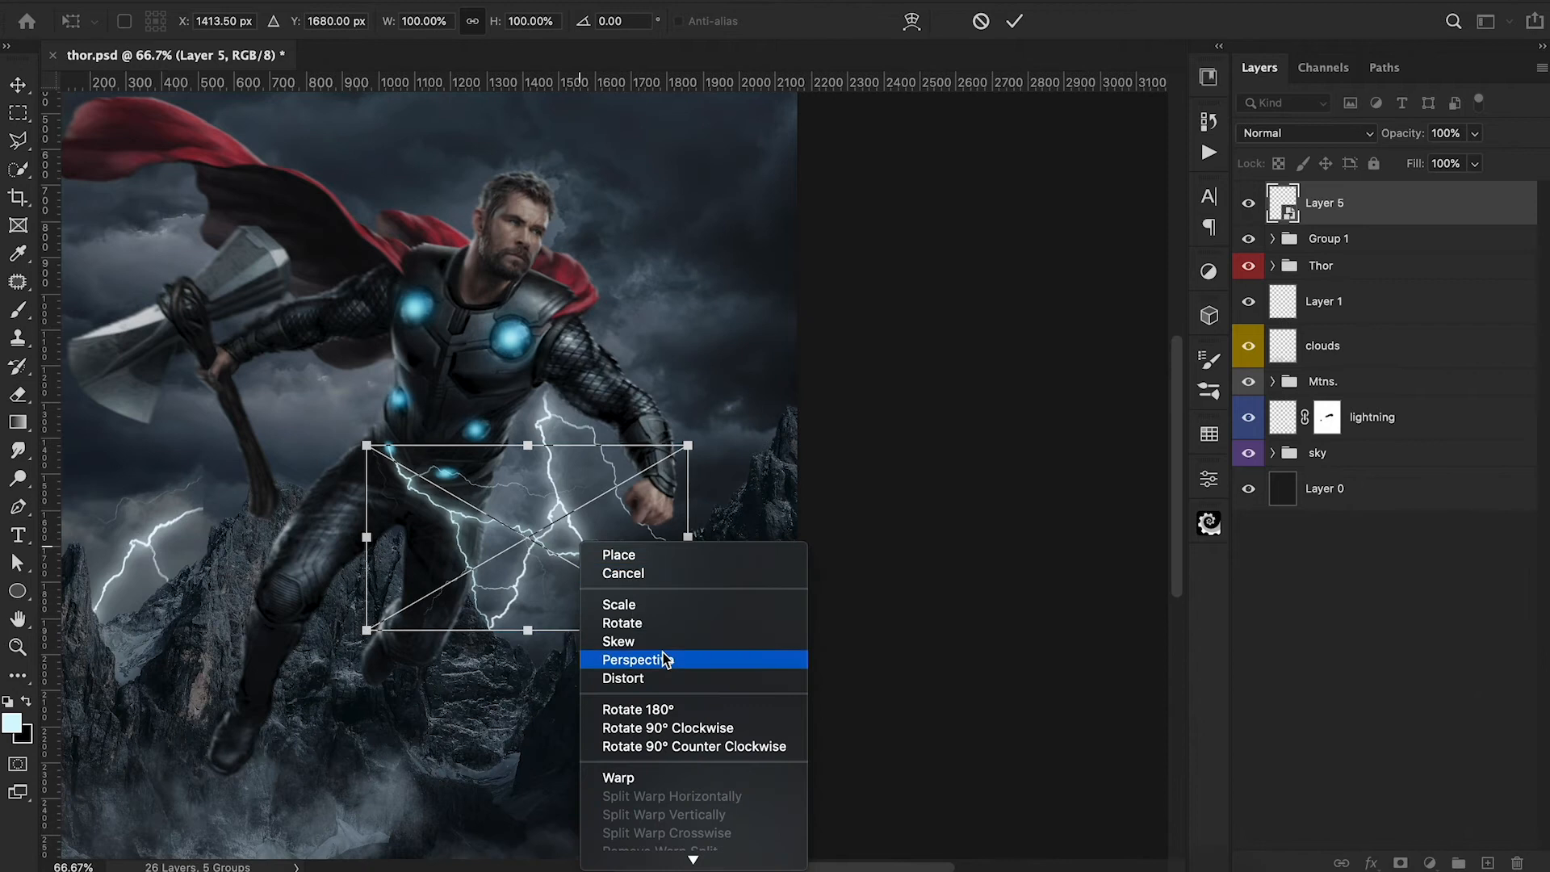
left_click(641, 777)
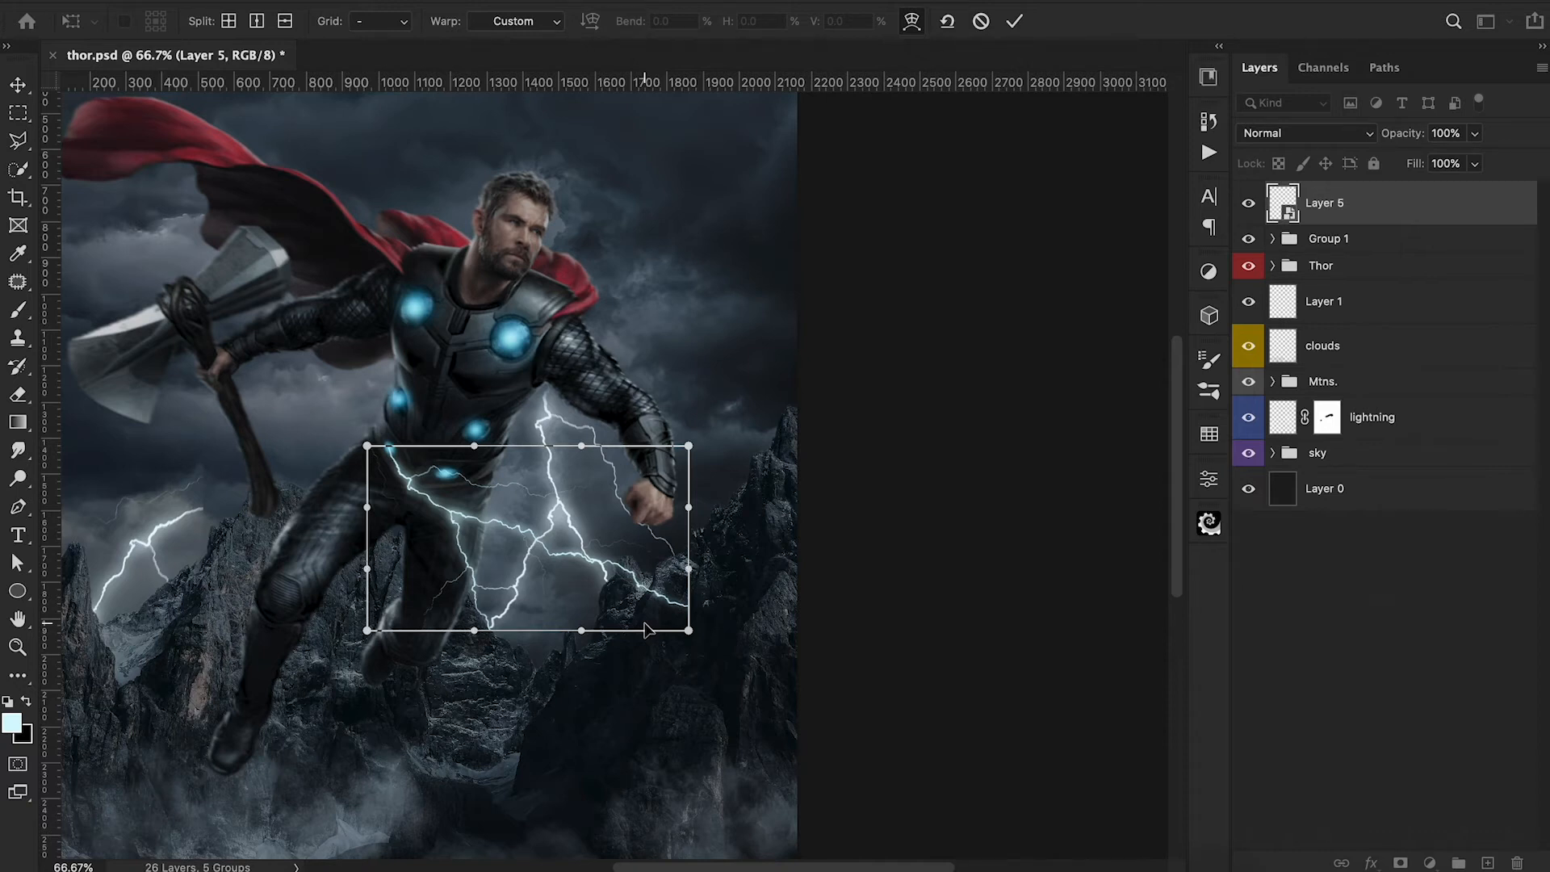
left_click(388, 24)
left_click(376, 49)
left_click_drag(581, 538, 491, 525)
mouse_move(524, 575)
left_mouse_down()
mouse_move(480, 567)
mouse_move(477, 580)
mouse_move(535, 597)
left_mouse_up()
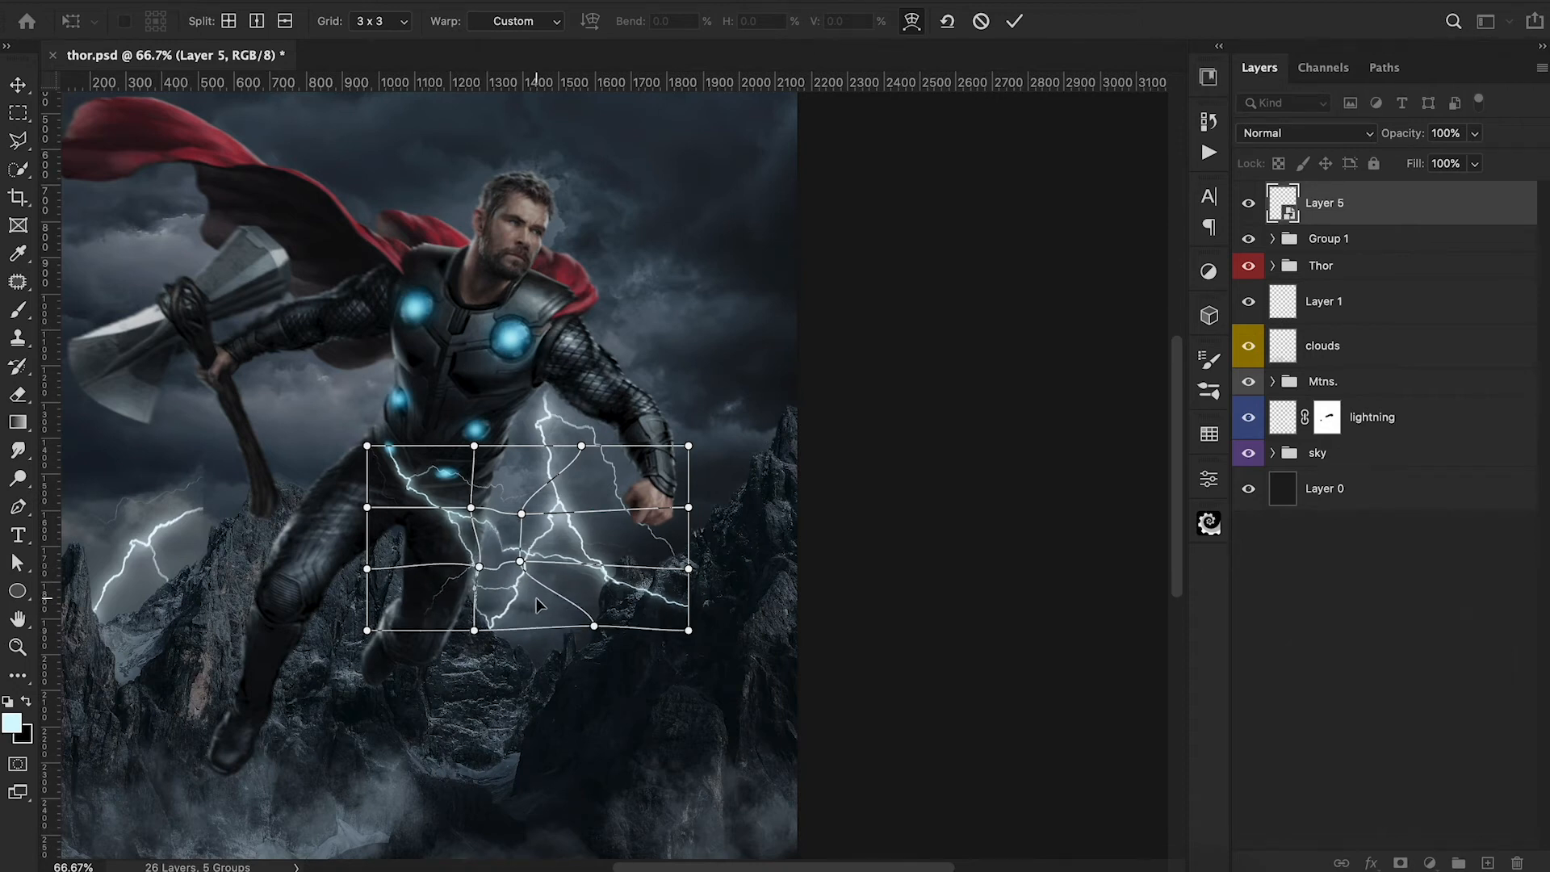
left_click_drag(498, 544, 495, 544)
left_click_drag(498, 610, 510, 588)
left_click(1013, 21)
Add a layer mask to the waist lightning and brush black over the branches that stray beyond Thor's body.
key("b")
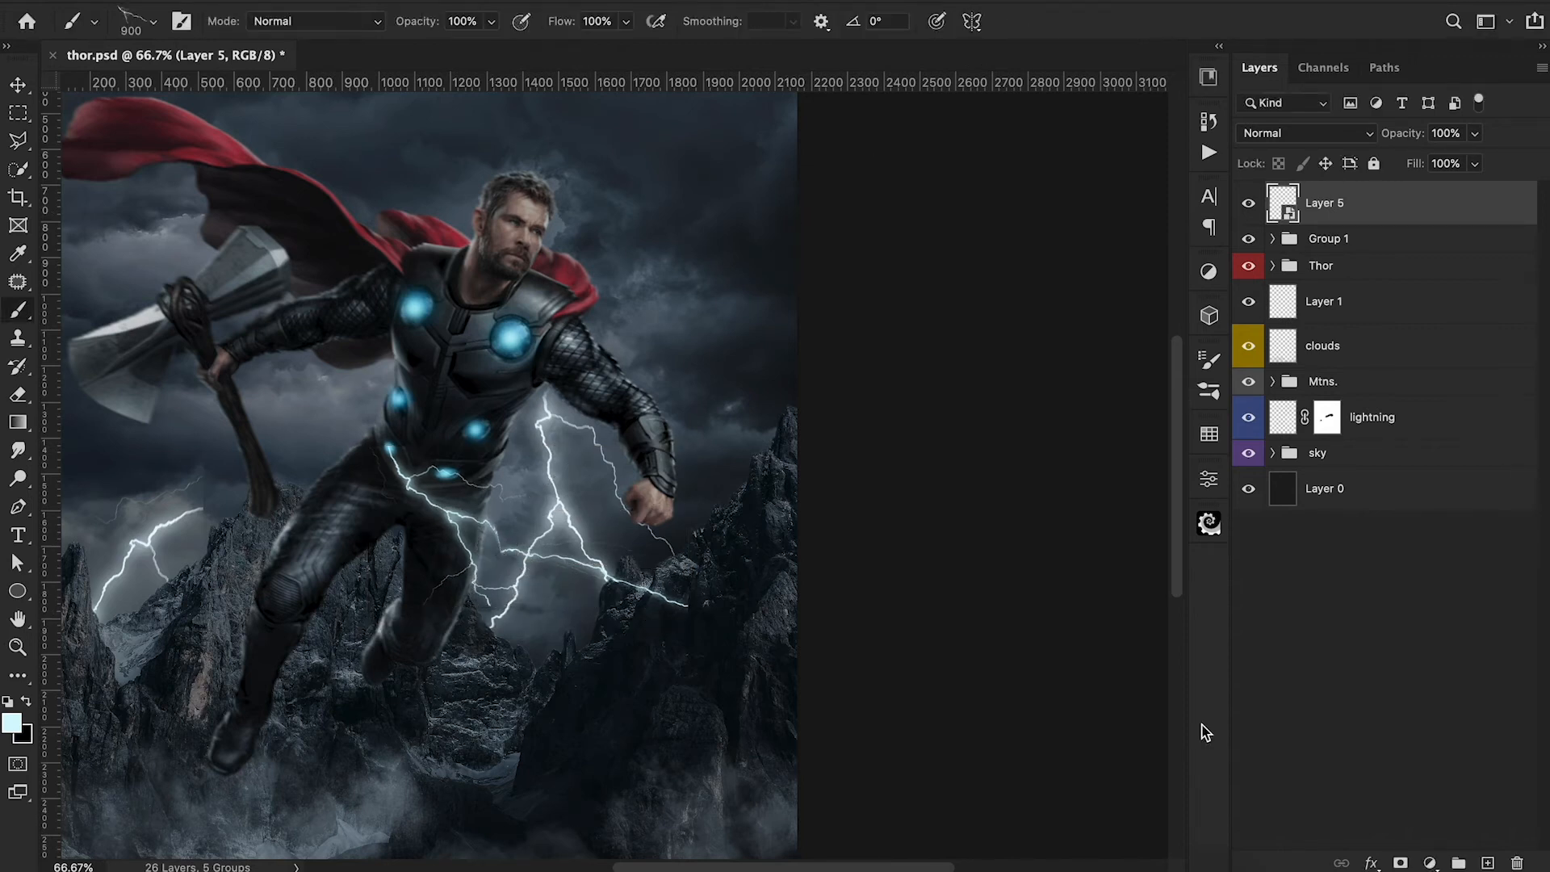
left_click(1400, 863)
key("d")
left_click(132, 27)
left_click(71, 215)
mouse_move(685, 632)
left_mouse_down()
mouse_move(659, 561)
mouse_move(506, 596)
mouse_move(500, 613)
mouse_move(498, 594)
mouse_move(446, 666)
mouse_move(434, 617)
left_mouse_up()
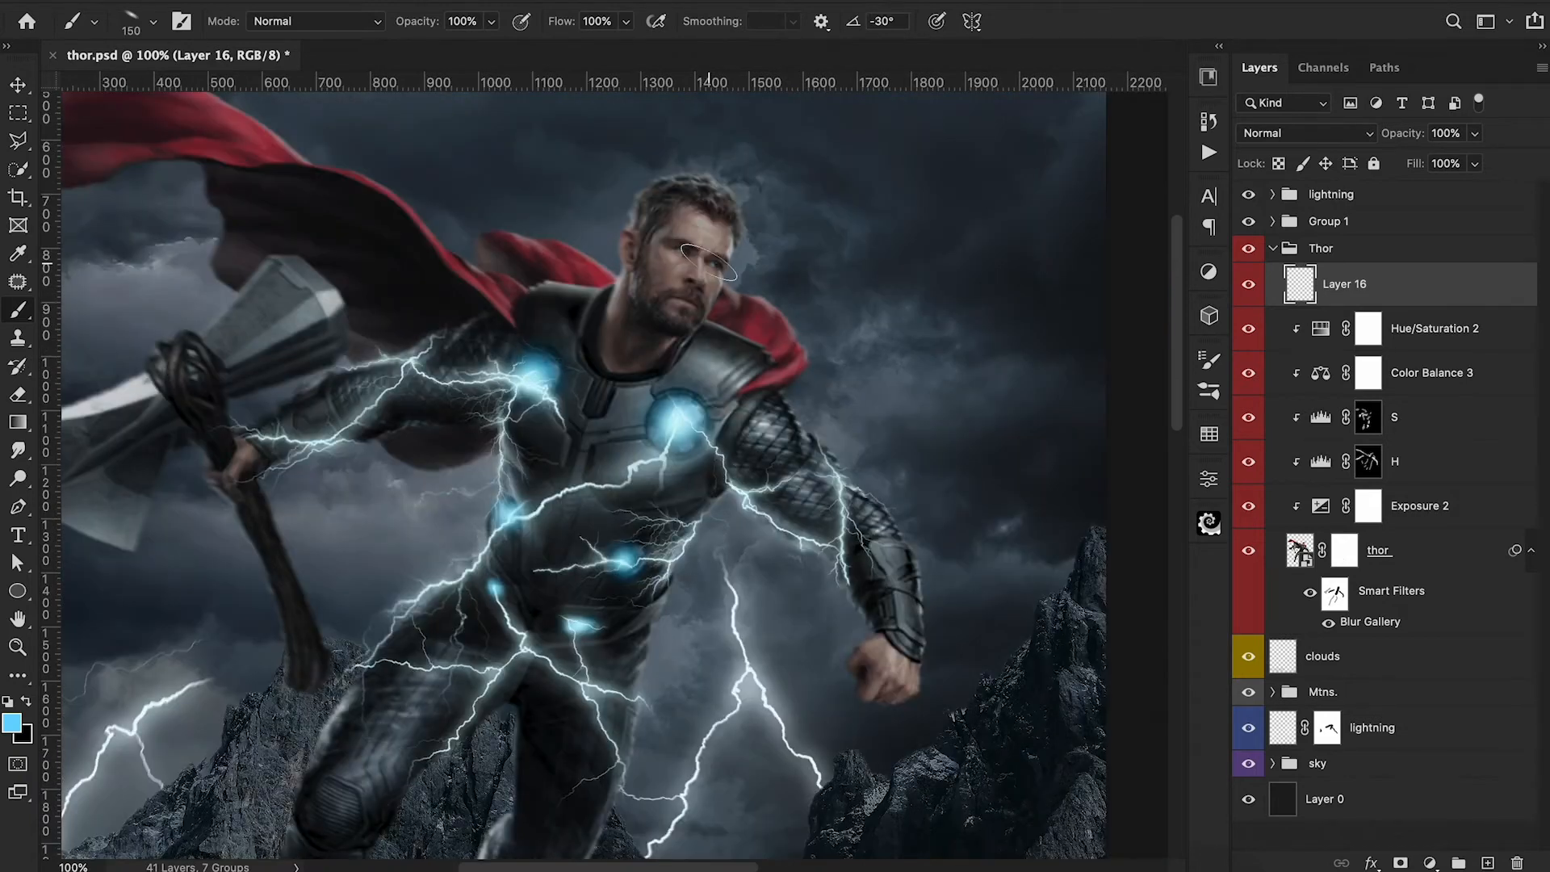
Paint blue glows over Thor's eyes on the top layer of the Thor group, using a 25 px brush angled at -23°.
key("Right")
key("Right")
key("Right")
key("Right")
key("bracketleft")
key("bracketleft")
key("bracketleft")
key("bracketleft")
key("bracketleft")
key("bracketleft")
key("bracketleft")
key("bracketleft")
key("bracketleft")
key("bracketleft")
key("bracketleft")
key("bracketleft")
left_click_drag(674, 251, 718, 265)
Add two new layers above the blue eye glow, set the brush opacity to 50% and make the brush tip round.
key("ctrl+shift+alt+n")
key("ctrl+shift+alt+n")
key("5")
left_click(133, 23)
left_click_drag(62, 104, 52, 118)
left_click(1107, 214)
Paint soft blue halos around both eyes on the top new layer with a 70 px brush at 20% opacity.
key("x")
key("]")
key("]")
key("]")
key("2")
key("]")
key("]")
key("]")
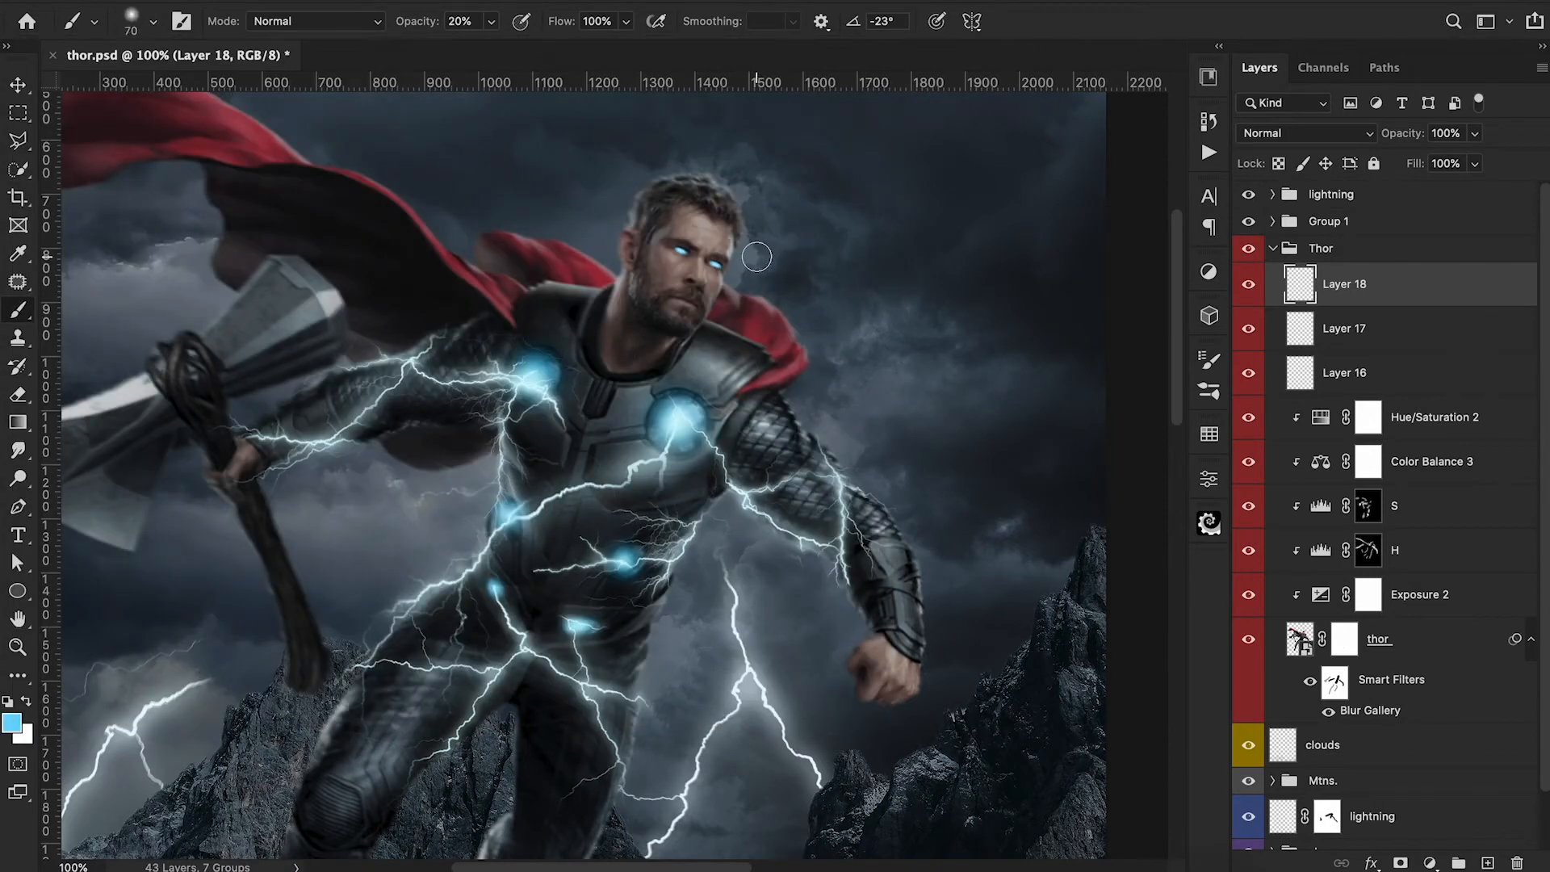
left_click(717, 263)
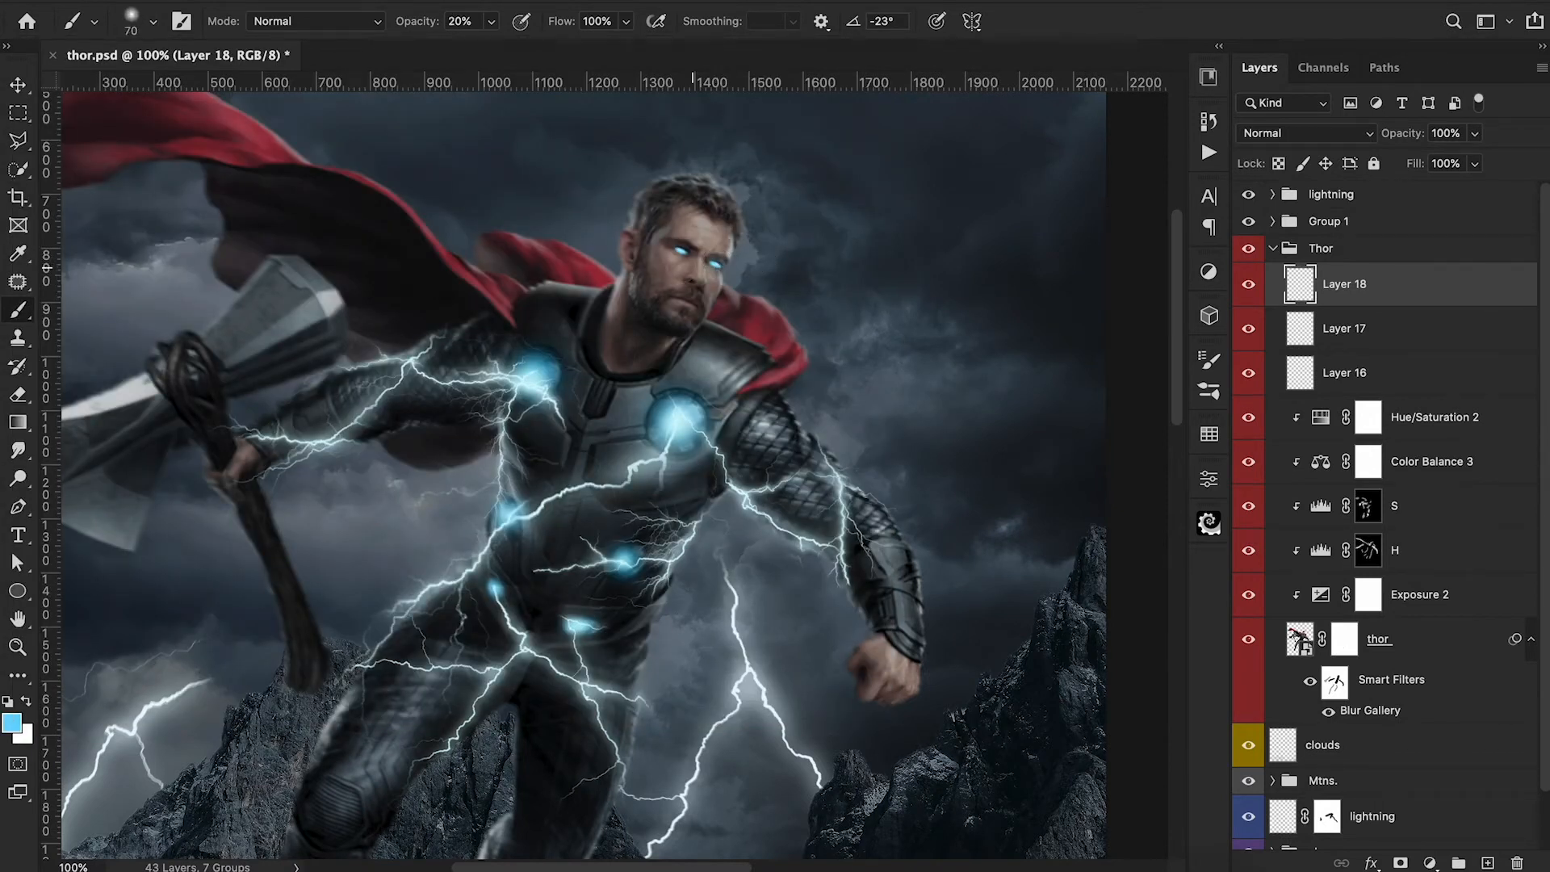
left_click(680, 251)
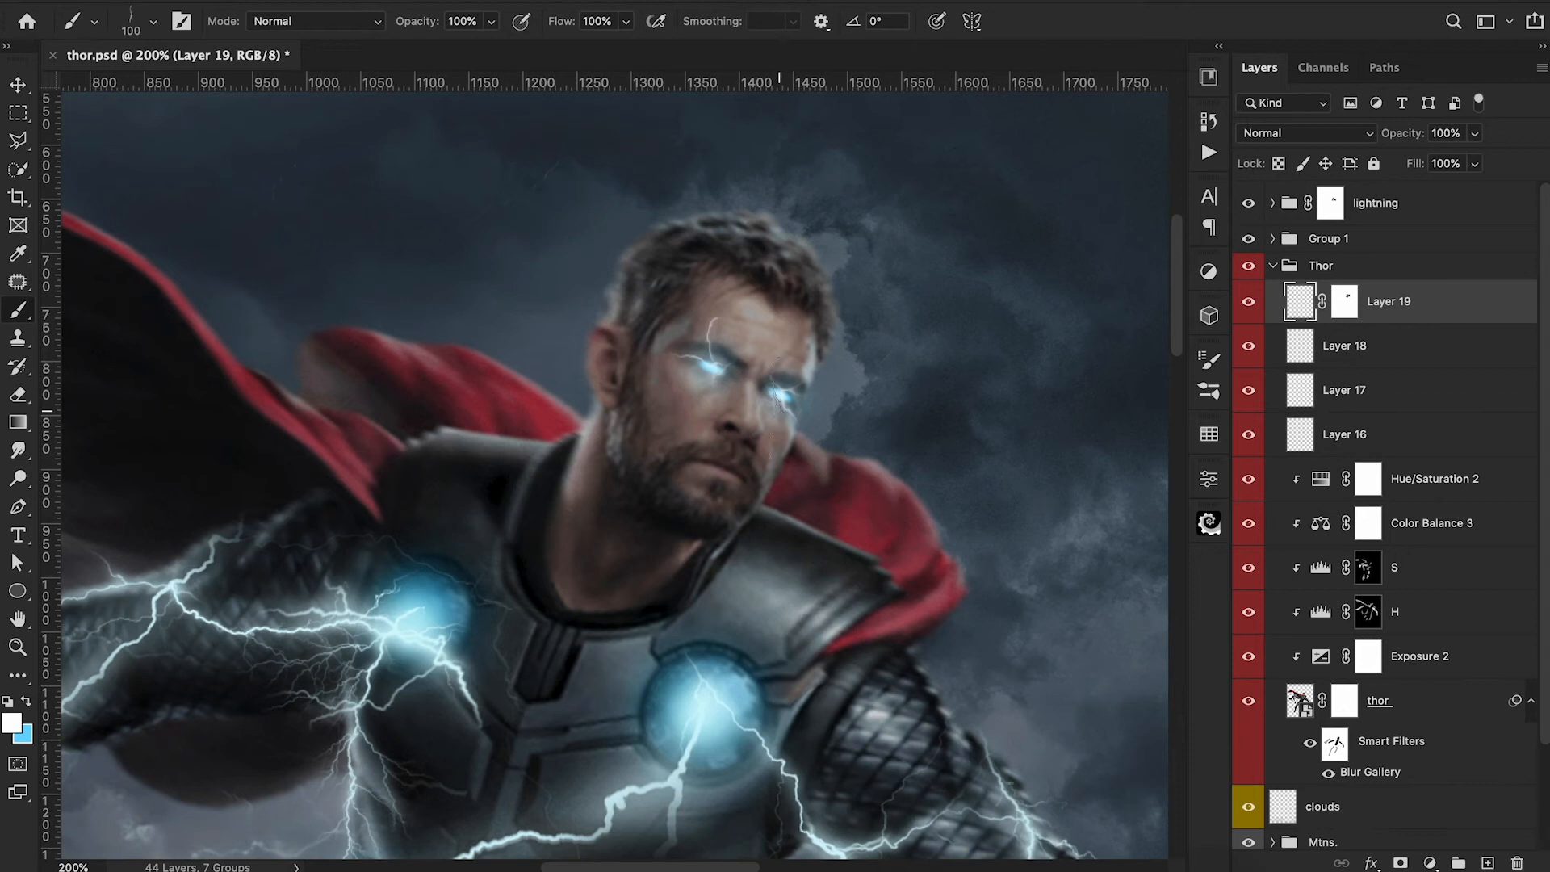
key("shift+Right")
key("shift+Right")
key("shift+Right")
key("shift+Right")
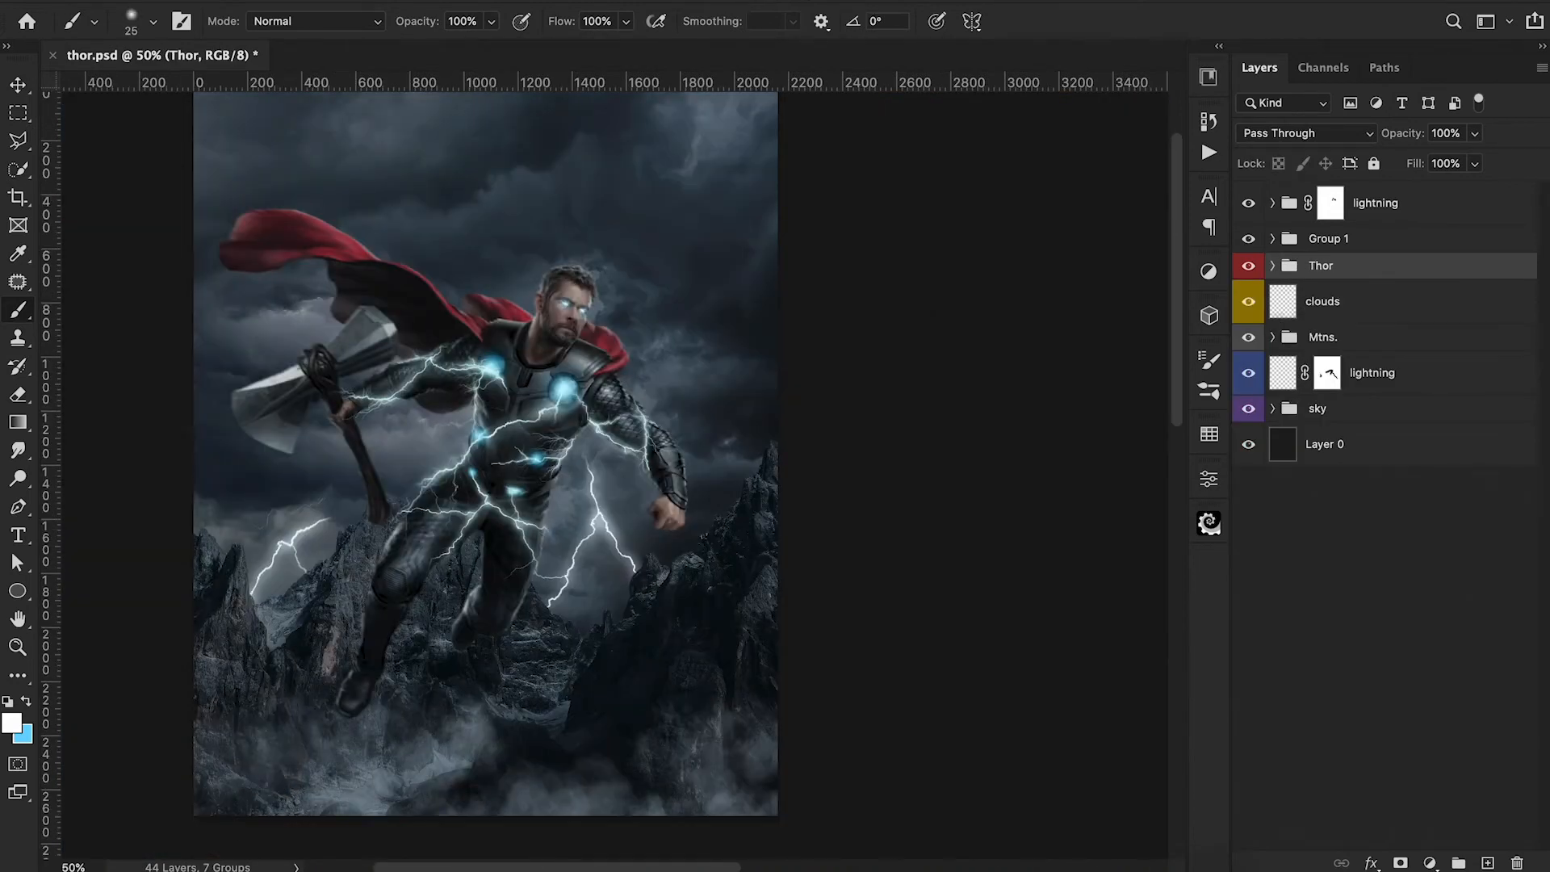
Add a bright blue Solid Color fill layer directly above the Thor group.
left_click(1429, 862)
left_click(1408, 455)
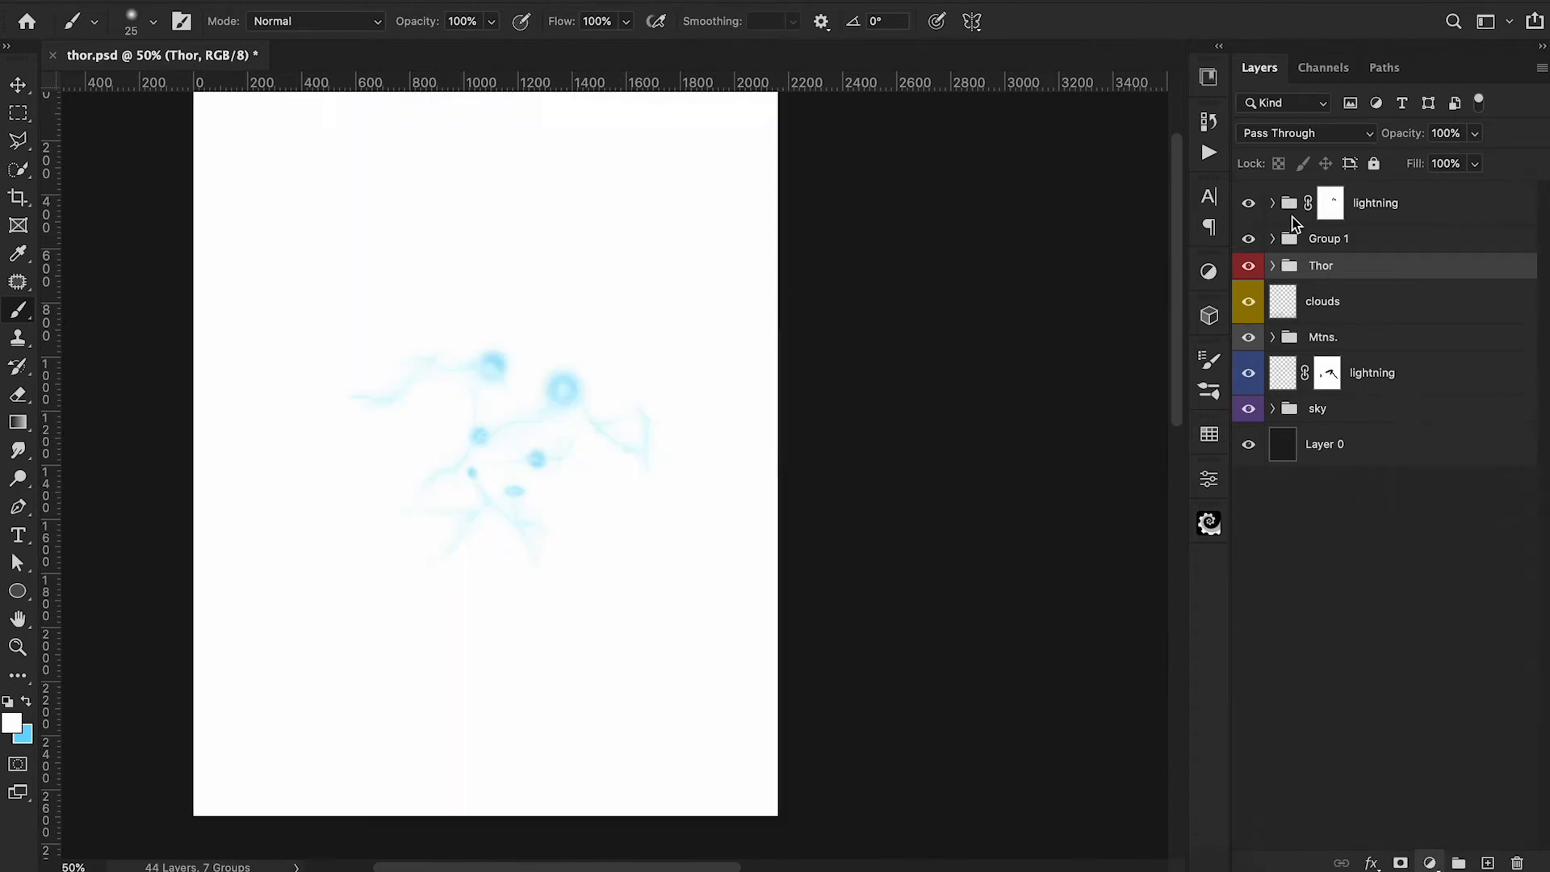
left_click(1251, 153)
left_click_drag(1200, 52, 1121, 12)
left_click(1249, 163)
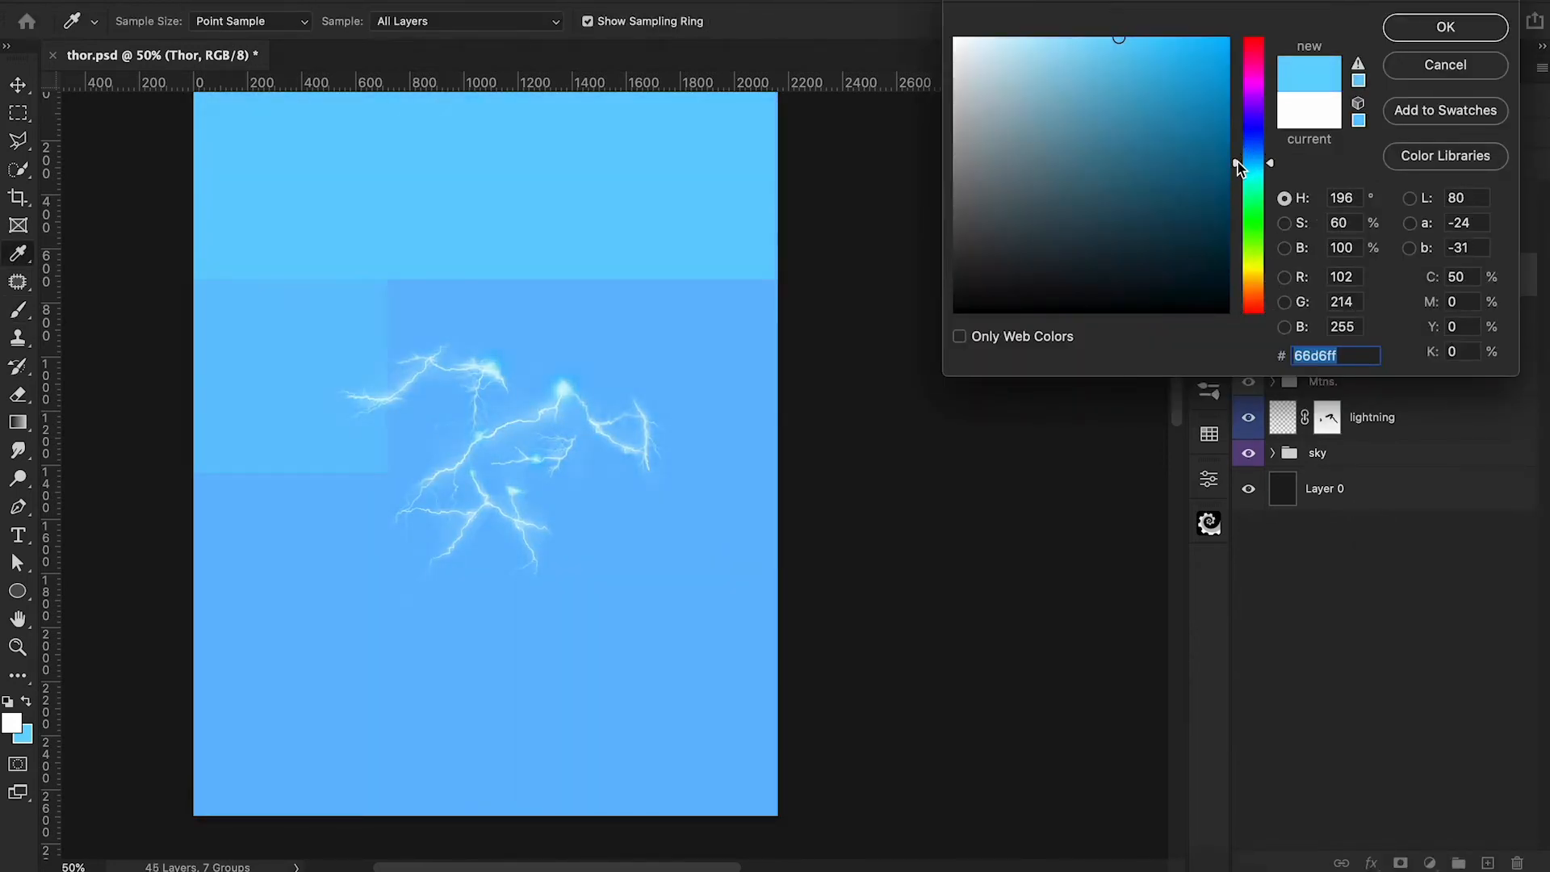
left_click_drag(1212, 64, 1251, 20)
left_click(1444, 26)
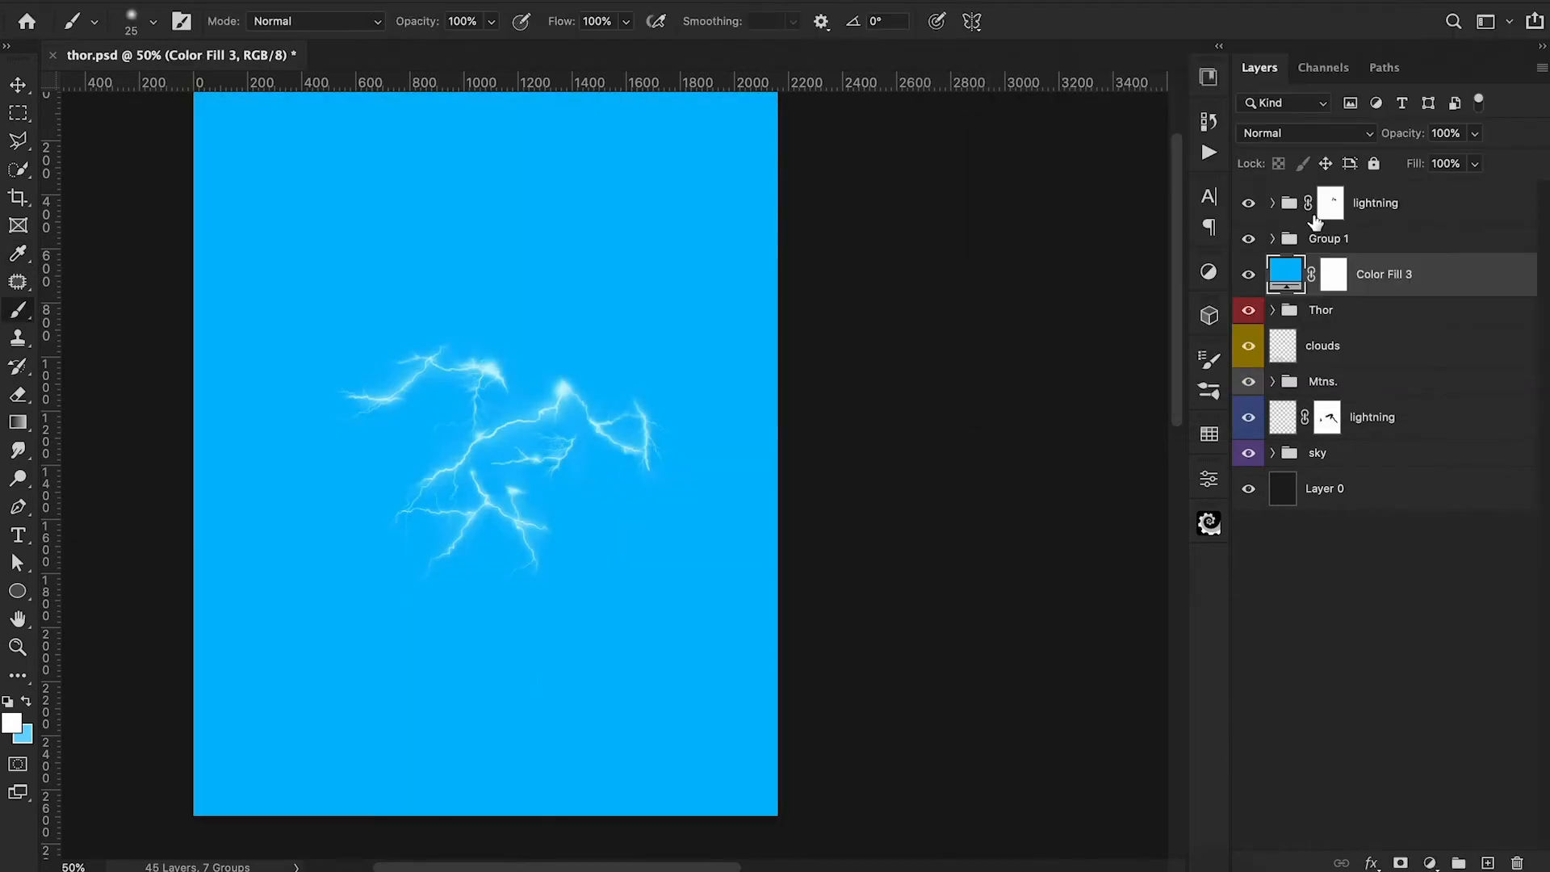
Clip the blue fill layer to the Thor group and set its blend mode to Overlay.
left_click(1283, 295, "alt")
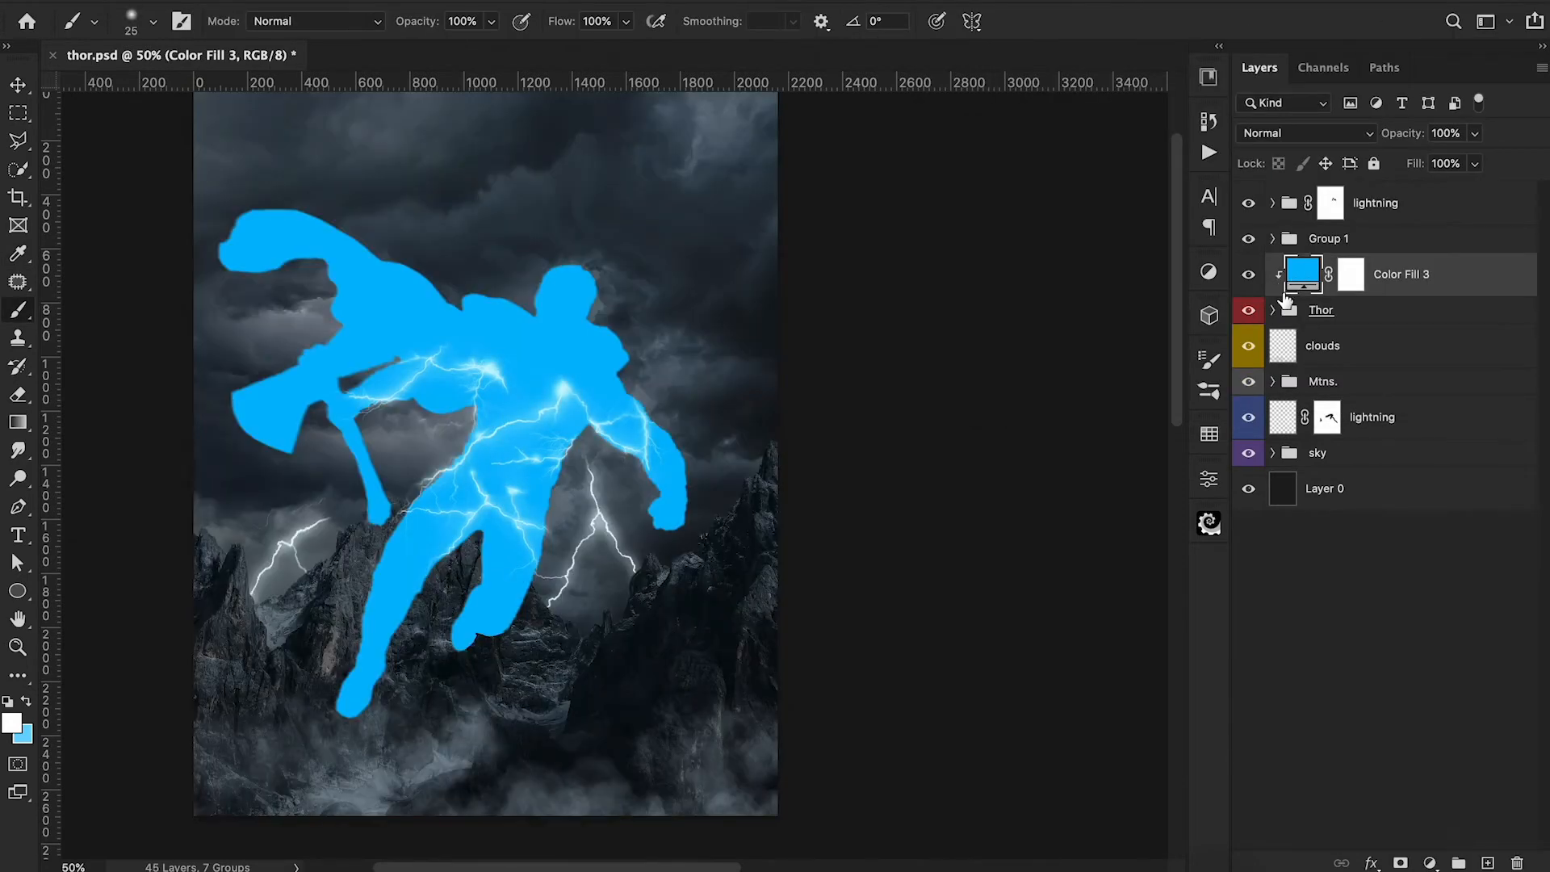
left_click(1298, 137)
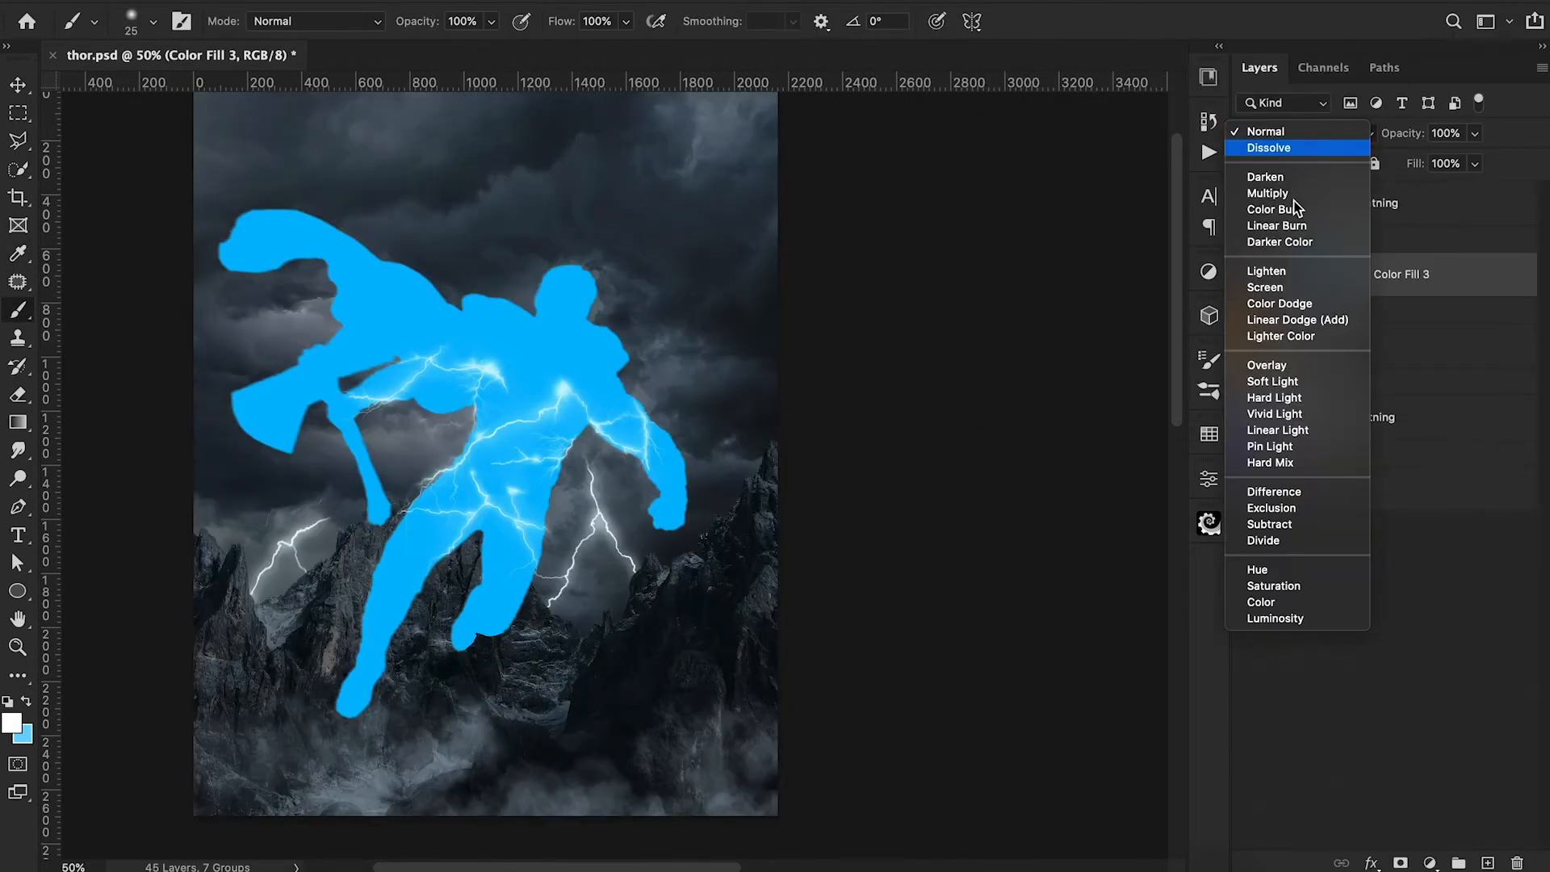
left_click(1269, 364)
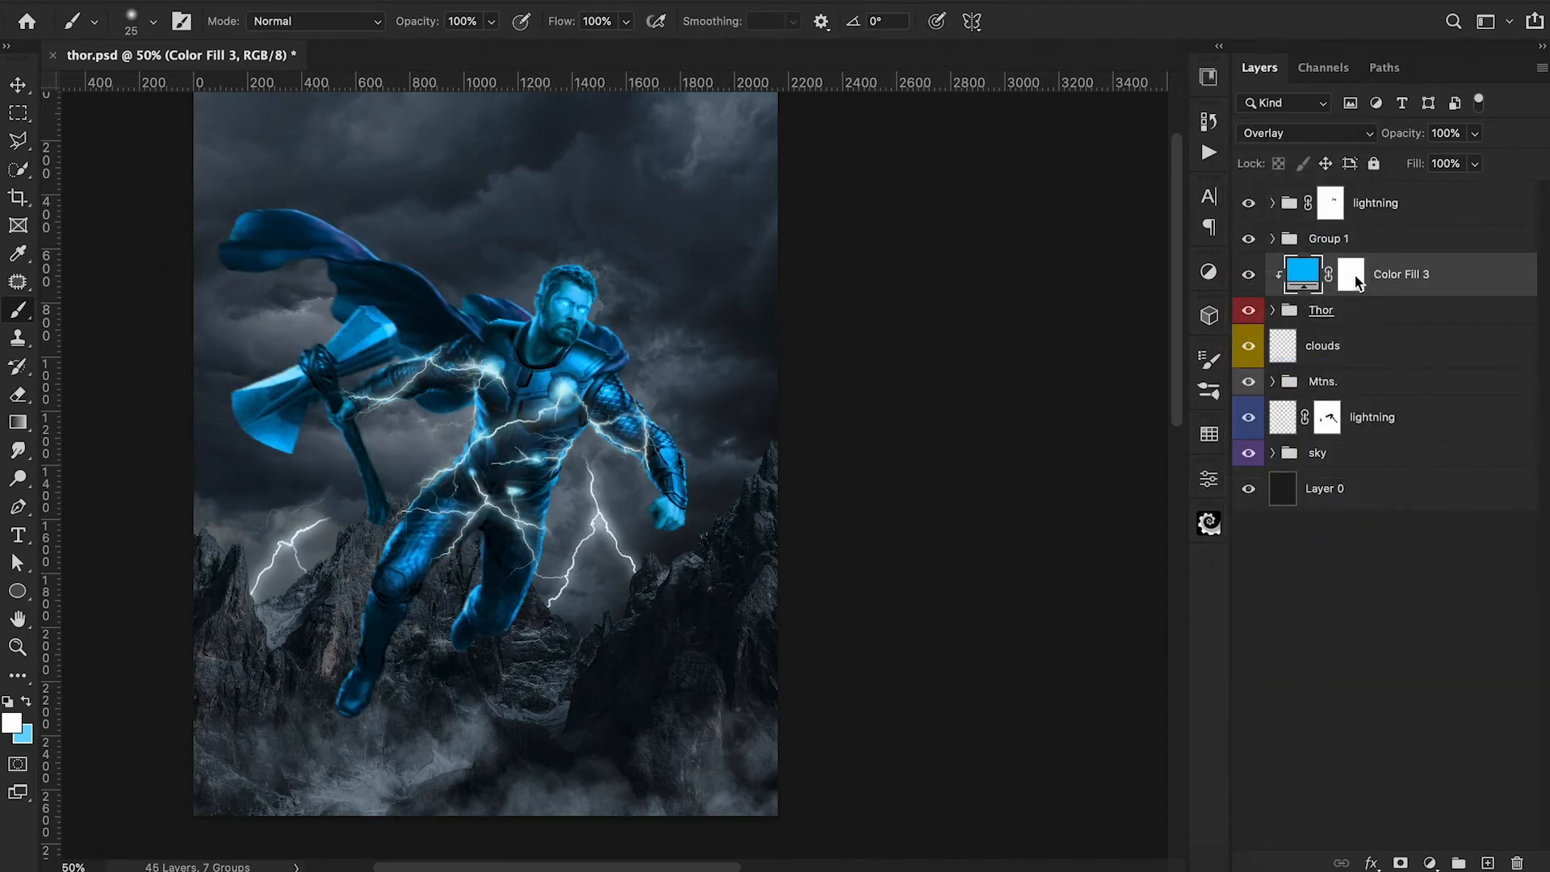
Limit the blue fill to the axe head by making its mask black and painting white over both blades.
left_click(1355, 279)
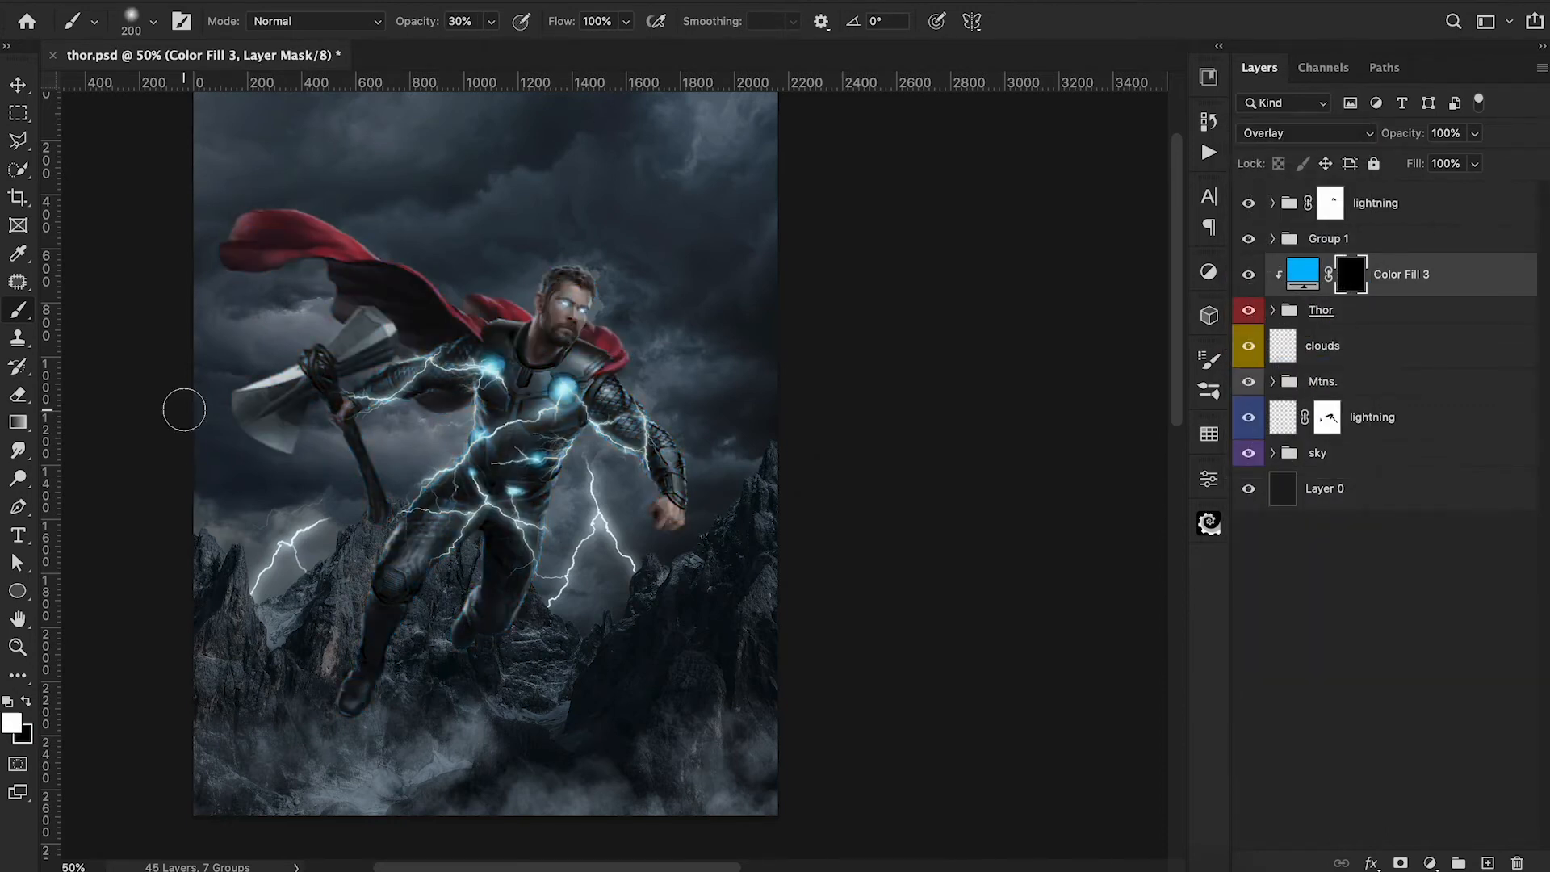
mouse_move(237, 394)
left_mouse_down()
mouse_move(264, 431)
mouse_move(289, 422)
left_mouse_up()
key("bracketleft")
key("bracketleft")
key("bracketleft")
key("bracketleft")
key("bracketleft")
key("bracketleft")
mouse_move(355, 351)
left_mouse_down()
mouse_move(390, 351)
mouse_move(364, 318)
left_mouse_up()
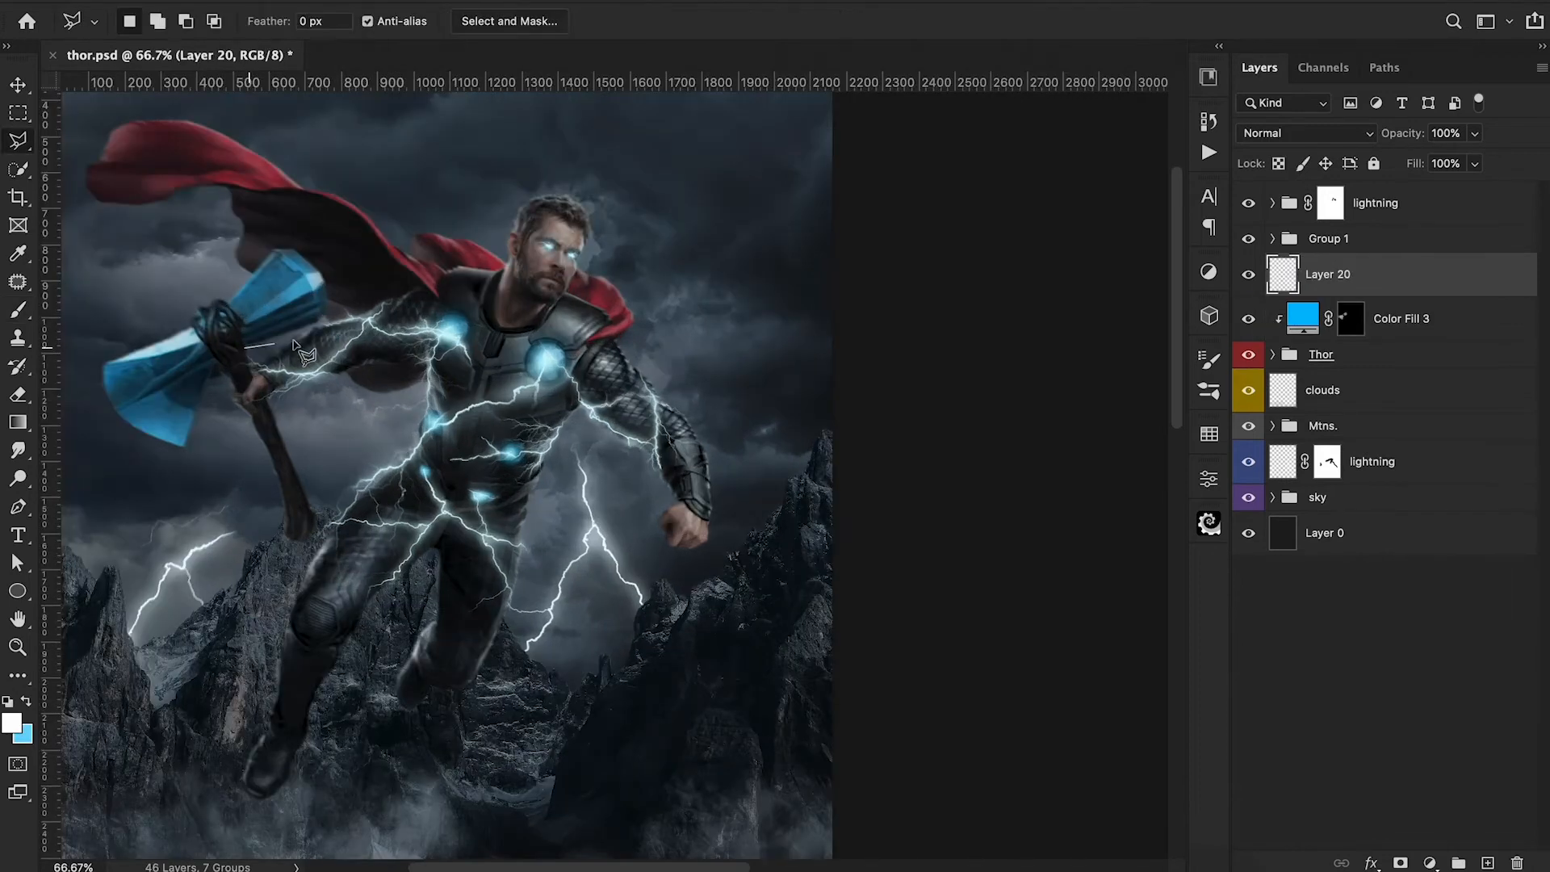
Select the lower faces of both axe blades with the Polygonal Lasso on a new layer above the blue fill.
left_click(244, 349)
left_click(321, 284)
left_click(241, 330)
left_click(244, 349)
key("shift")
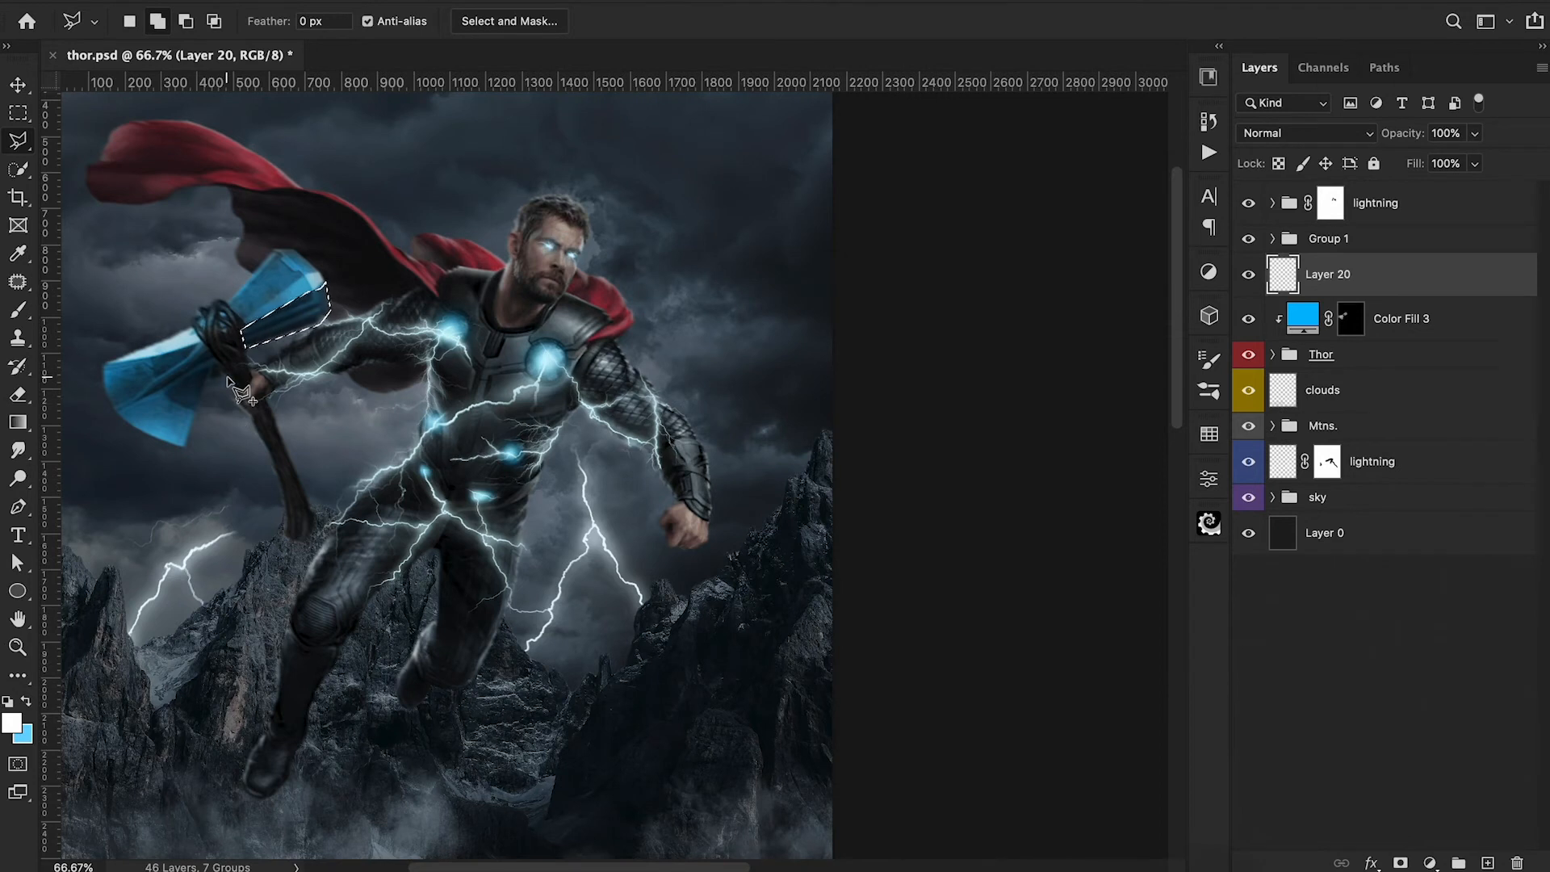
left_click(228, 377)
left_click(110, 417)
left_click(186, 447)
left_click(207, 383)
left_click(229, 377)
Paint light cyan along the selected lower blade faces with a 175 px brush at 40% opacity, and deselect.
key("b")
key("x")
left_click(14, 724)
left_click_drag(1238, 163, 1236, 176)
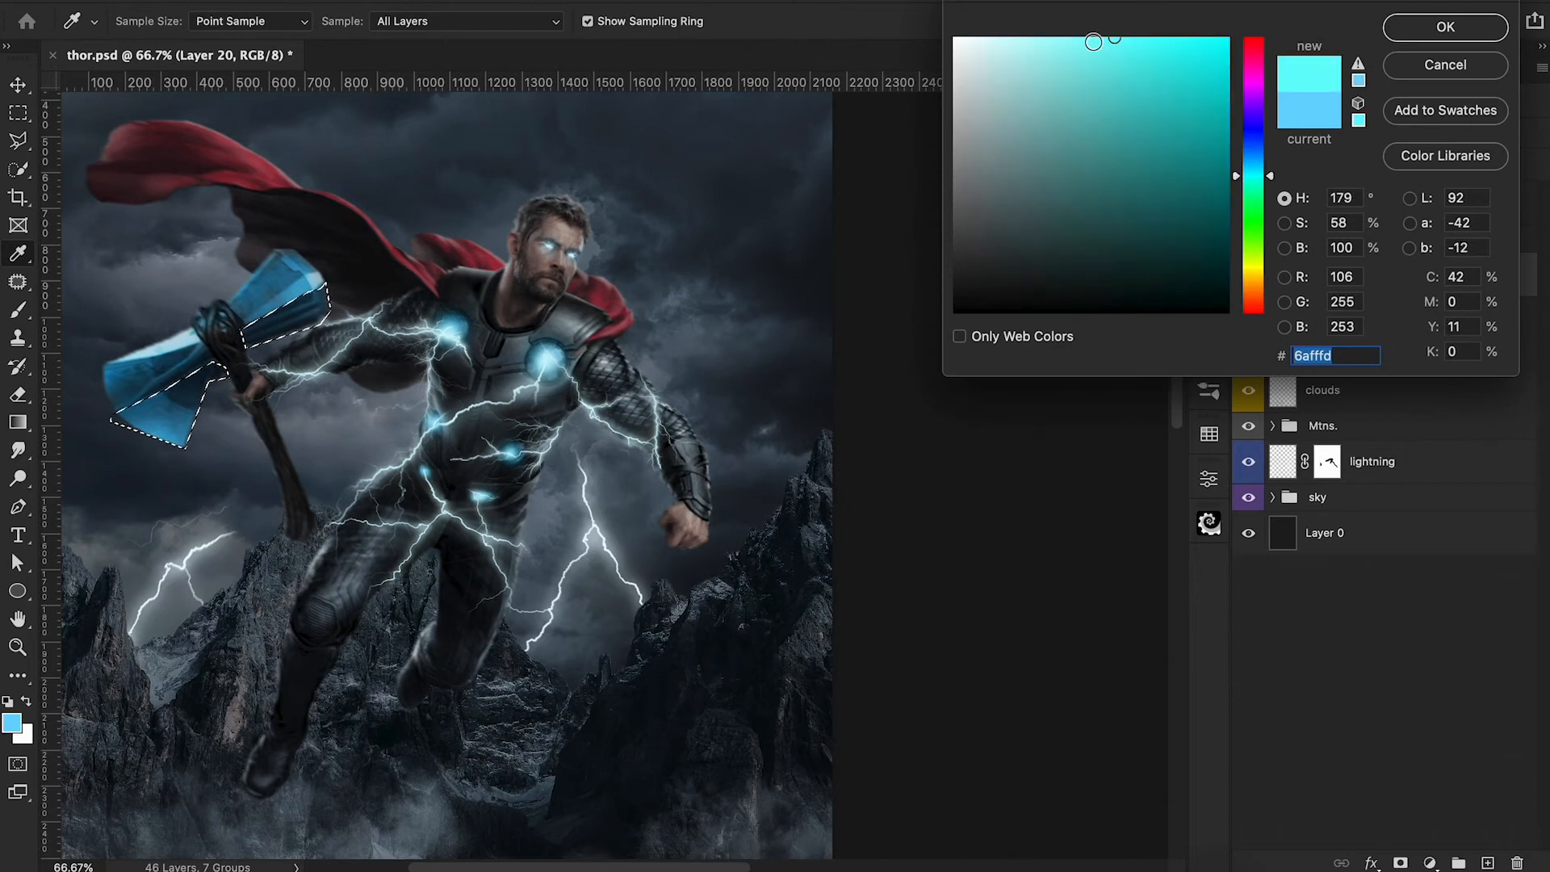
key("Return")
key("bracketright")
key("bracketright")
key("bracketright")
key("bracketright")
key("bracketright")
key("4")
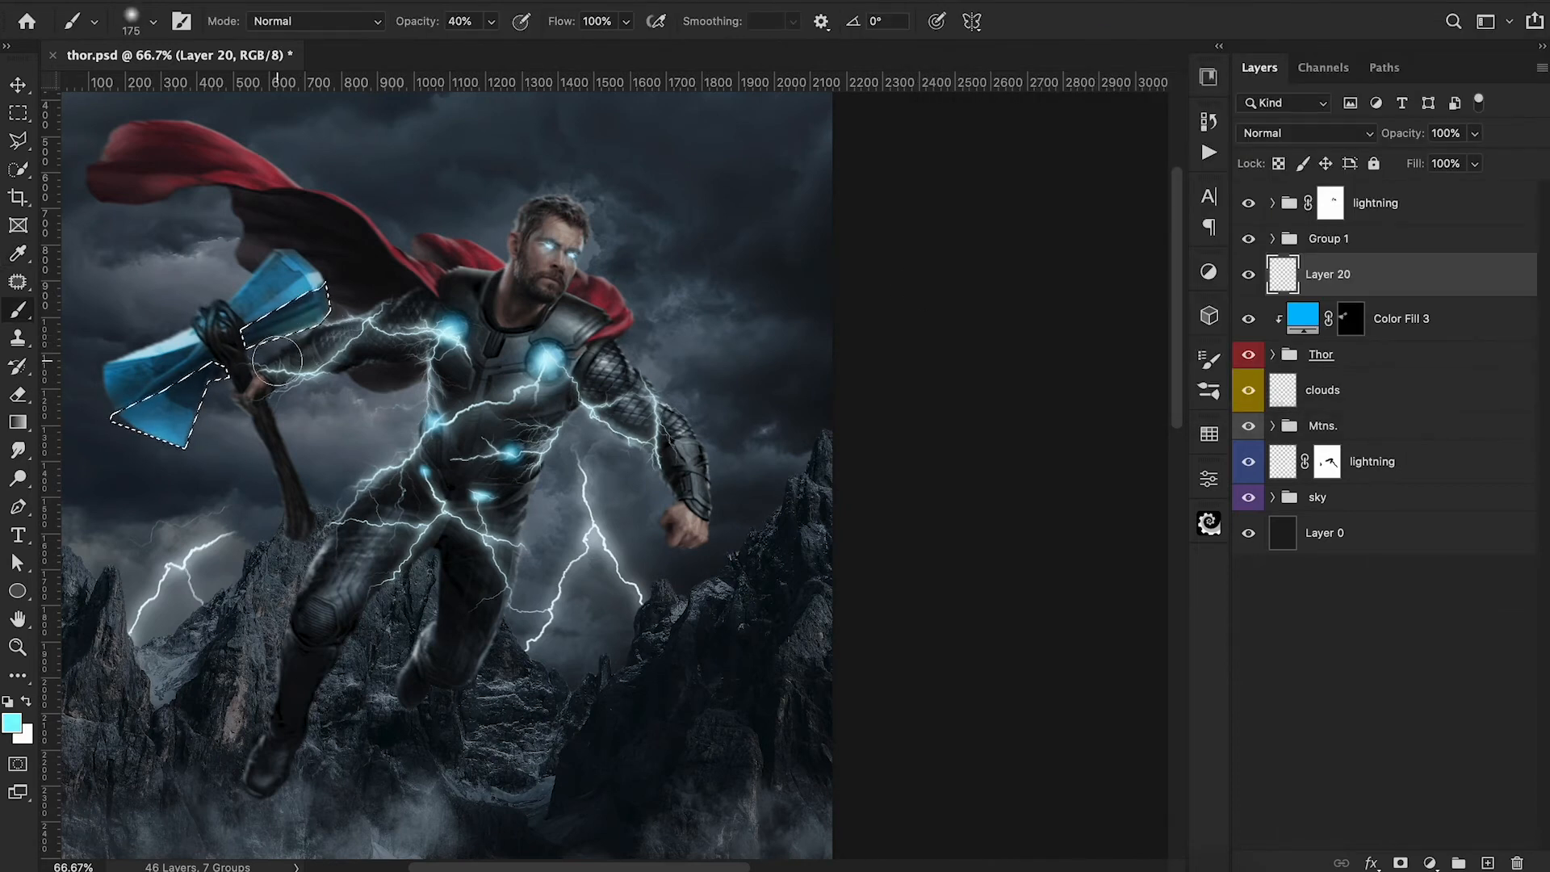
mouse_move(158, 484)
left_mouse_down()
mouse_move(213, 421)
mouse_move(359, 333)
left_mouse_up()
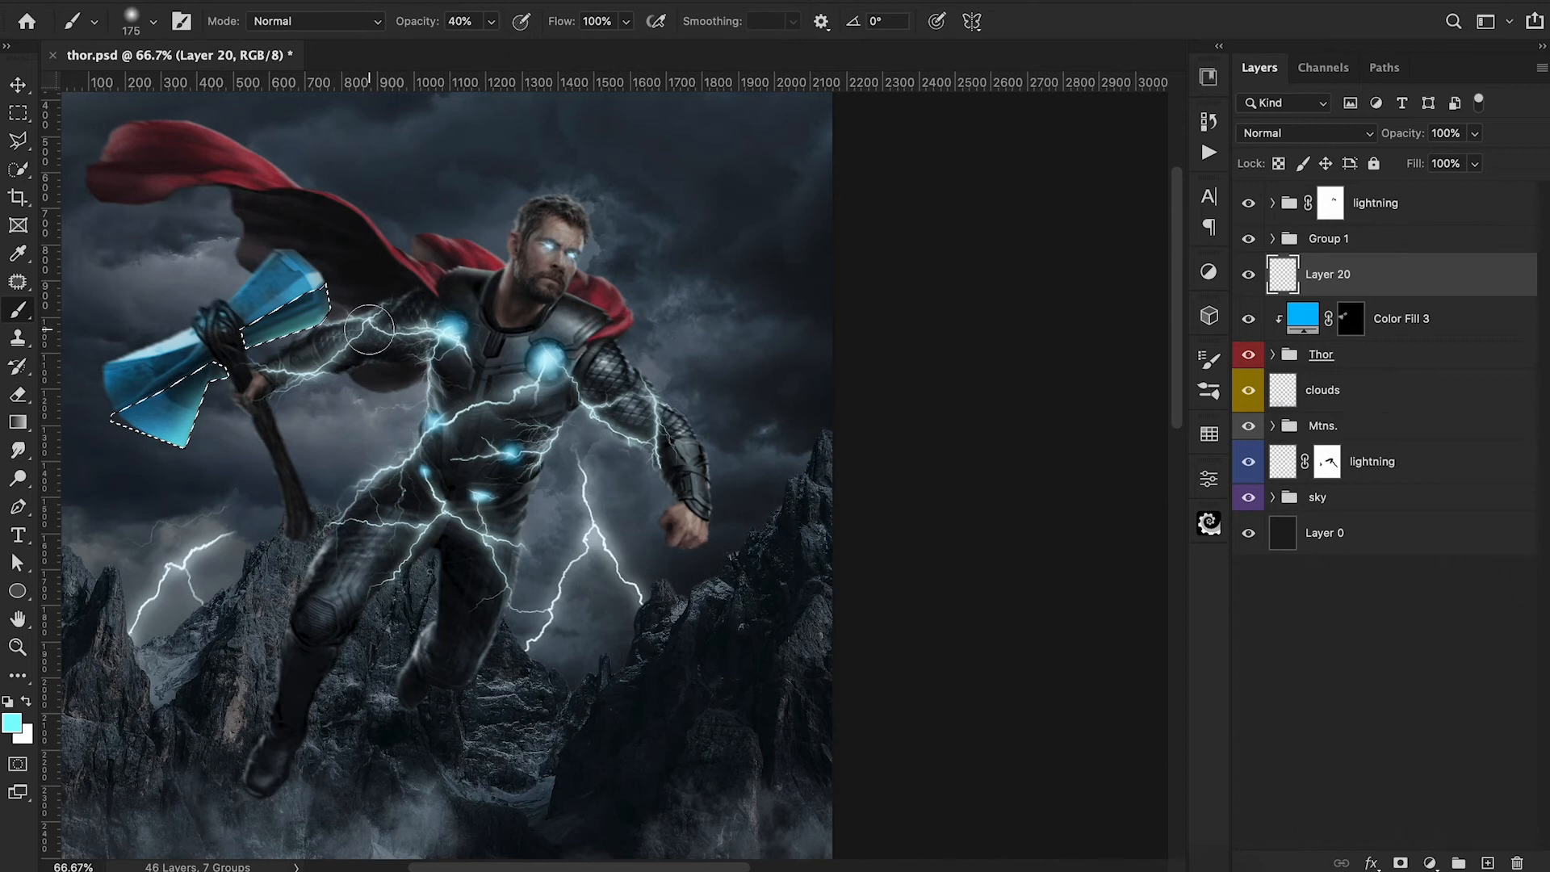
key("ctrl+d")
Set the cyan layer to Hard Light, reduce the brush to 90 px and clip the layer to the Thor group.
left_click(1259, 134)
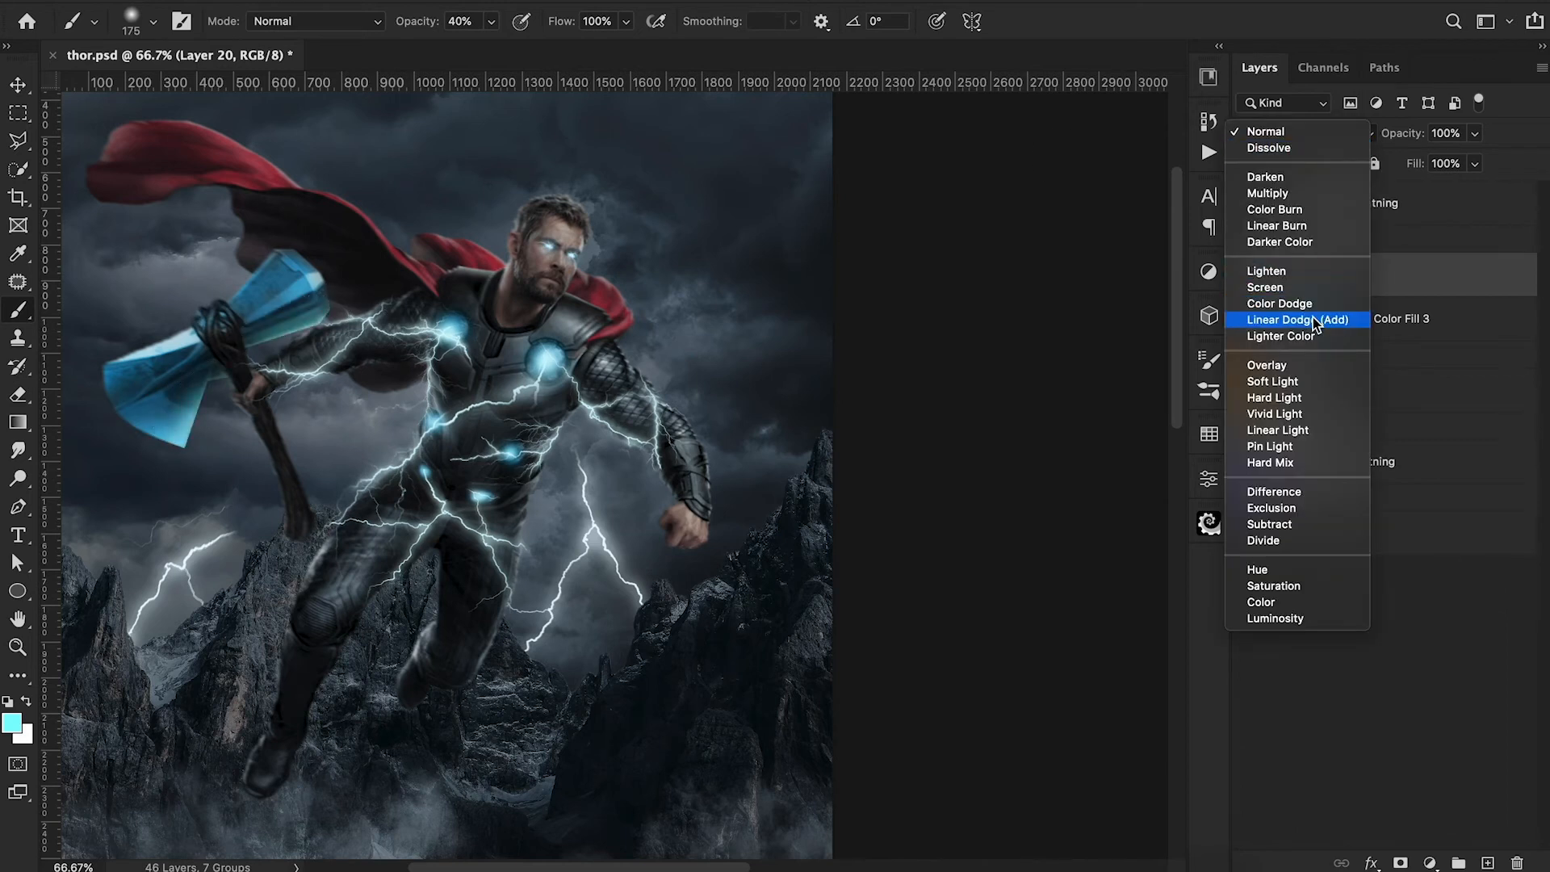
left_click(1314, 397)
left_click_drag(292, 355, 395, 390)
key("[")
key("[")
key("[")
key("[")
key("ctrl+alt+g")
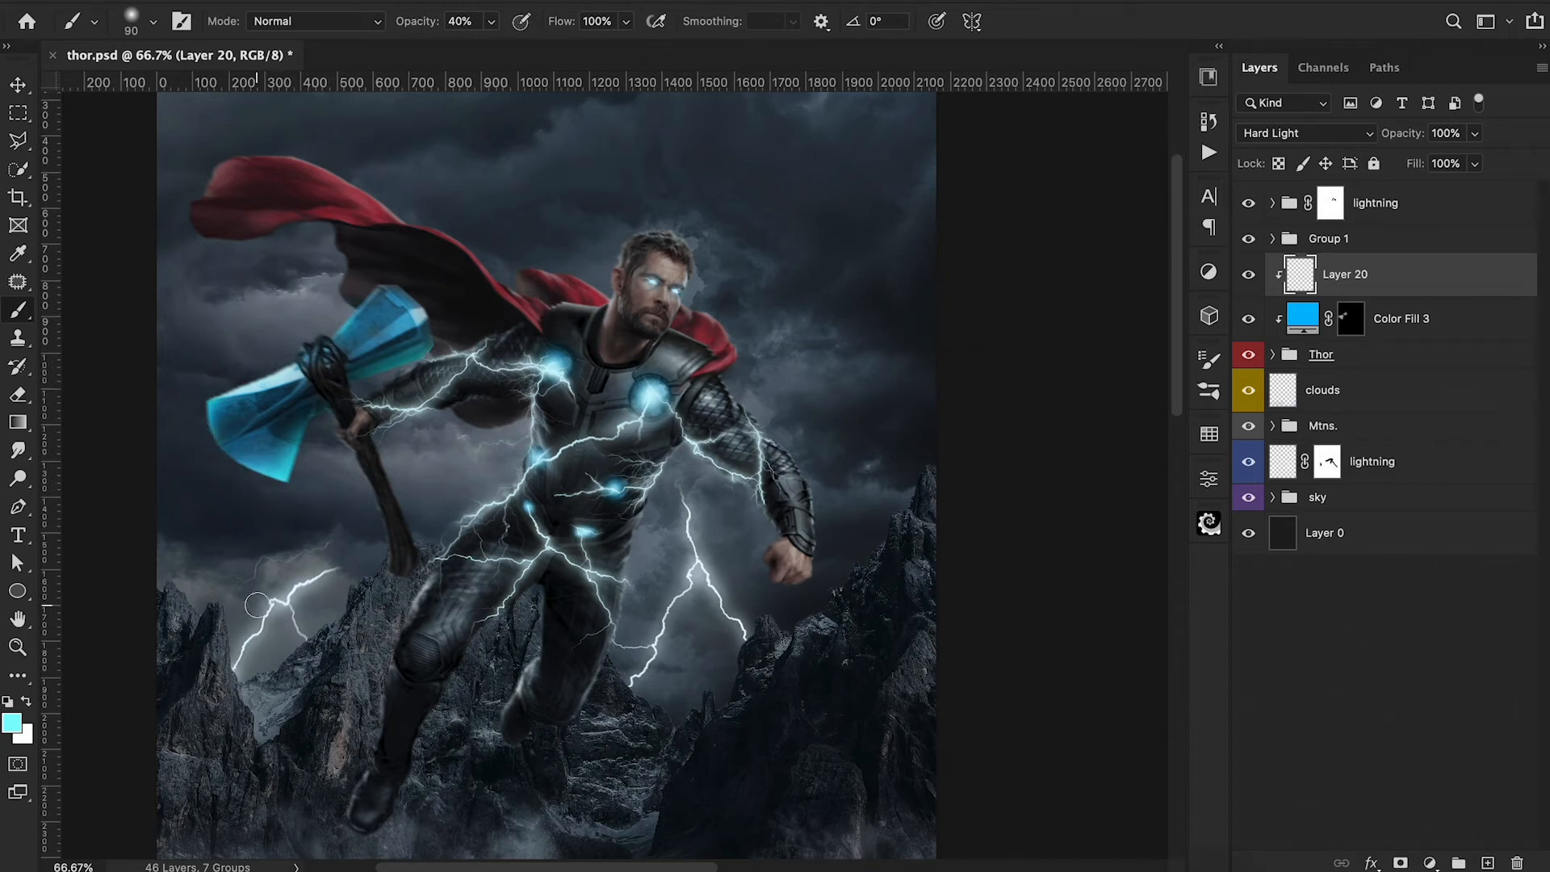
Outline the whole axe blade nearest Thor's shoulder with the Polygonal Lasso.
left_click(17, 140)
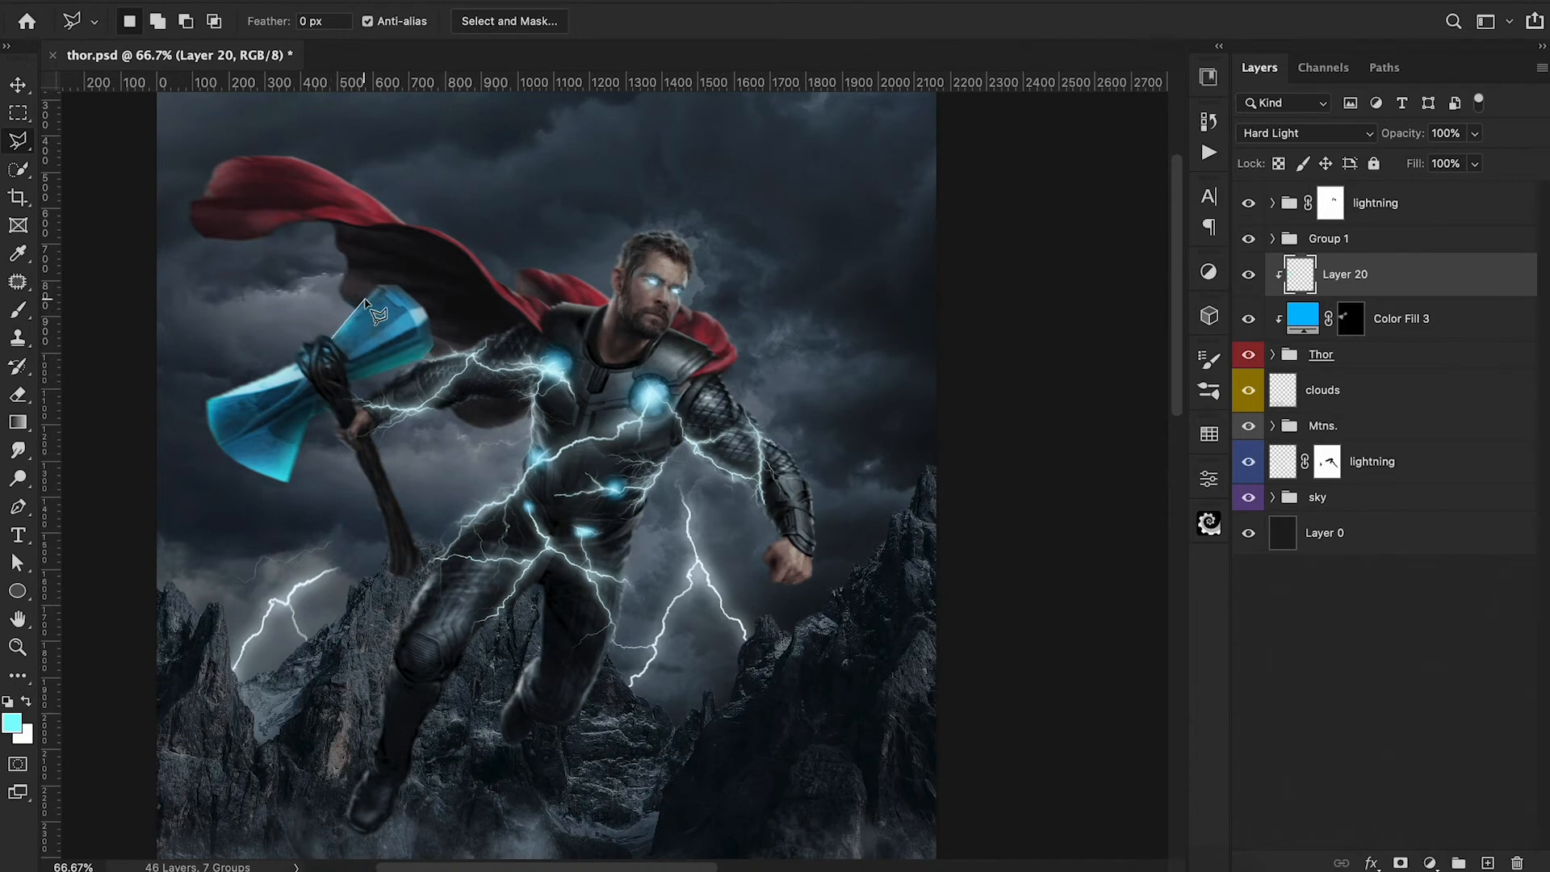
left_click(352, 310)
left_click(381, 285)
left_click(405, 288)
left_click(425, 307)
left_click(436, 345)
left_click(428, 360)
left_click(351, 392)
left_click(332, 341)
double_click(351, 313)
Brush light cyan along the edges of the selected axe blade at 40% opacity, and deselect.
key("b")
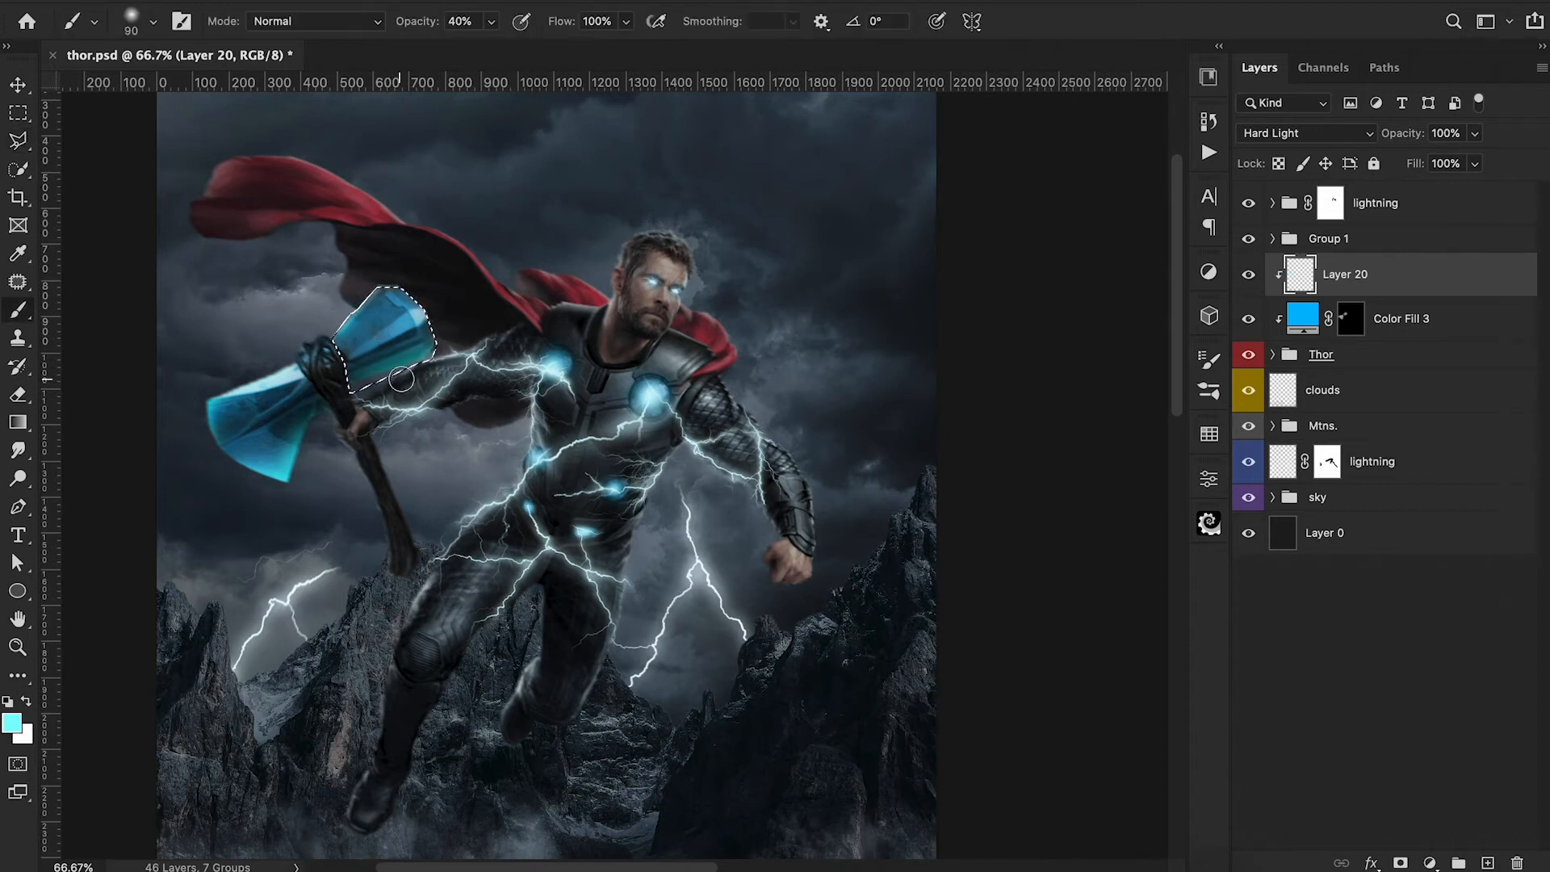
mouse_move(374, 389)
left_mouse_down()
mouse_move(417, 374)
mouse_move(447, 336)
left_mouse_up()
left_click_drag(347, 326, 364, 264)
key("ctrl+d")
key("ctrl+minus")
key("ctrl+minus")
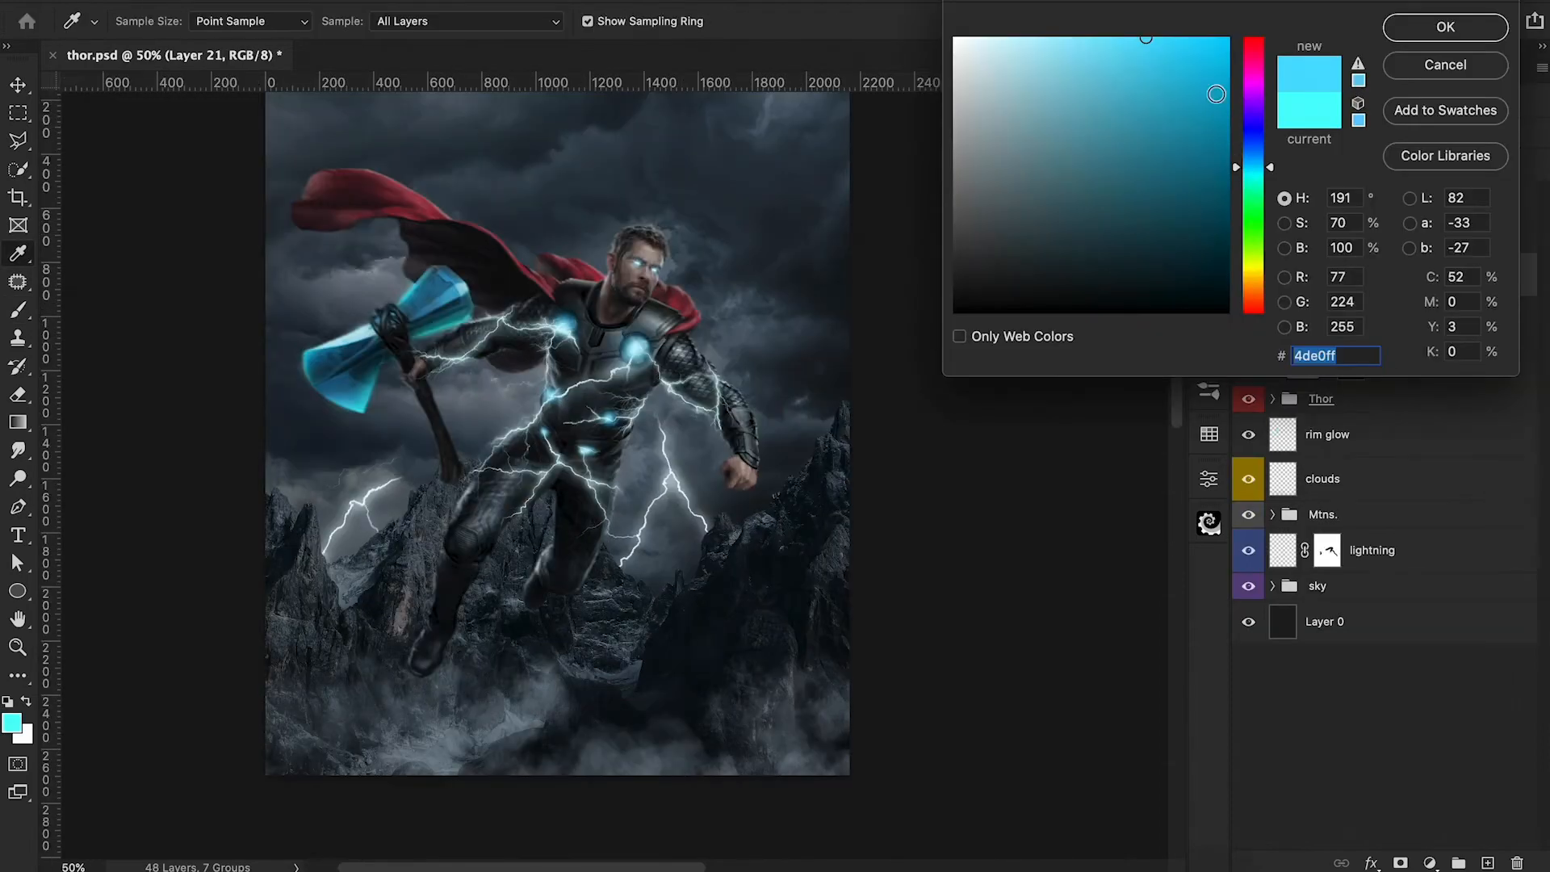
Paint soft blue 00d2ff glows over both axe blades on the new layer with a 700 px brush at 20% opacity.
left_click_drag(1217, 50, 1246, 4)
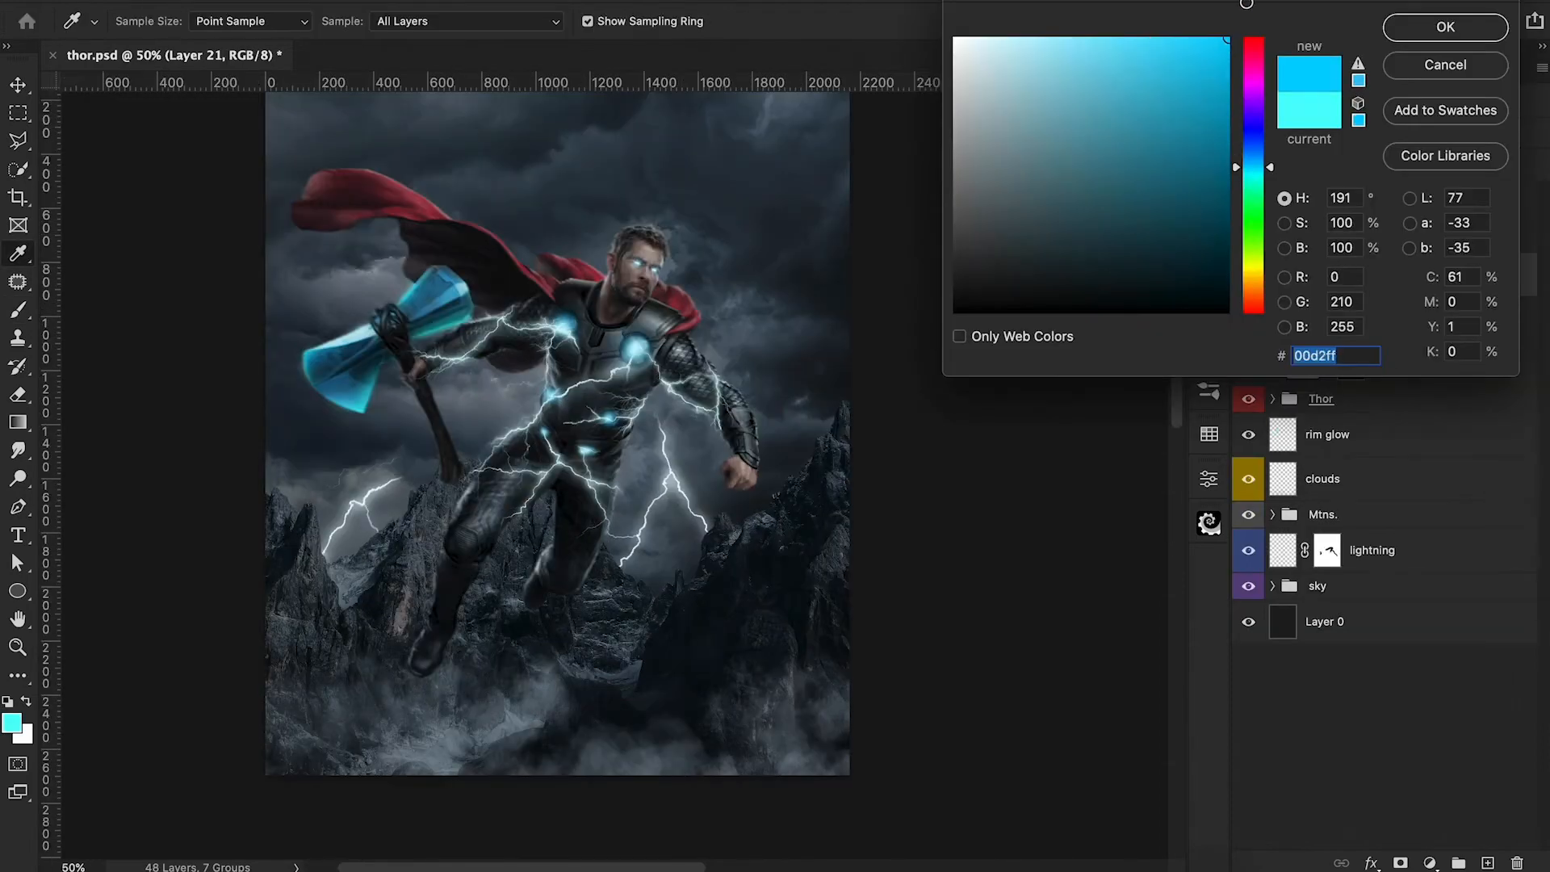
left_click(1445, 29)
key("bracketright")
key("bracketright")
key("bracketright")
key("bracketright")
key("bracketright")
key("bracketright")
key("bracketright")
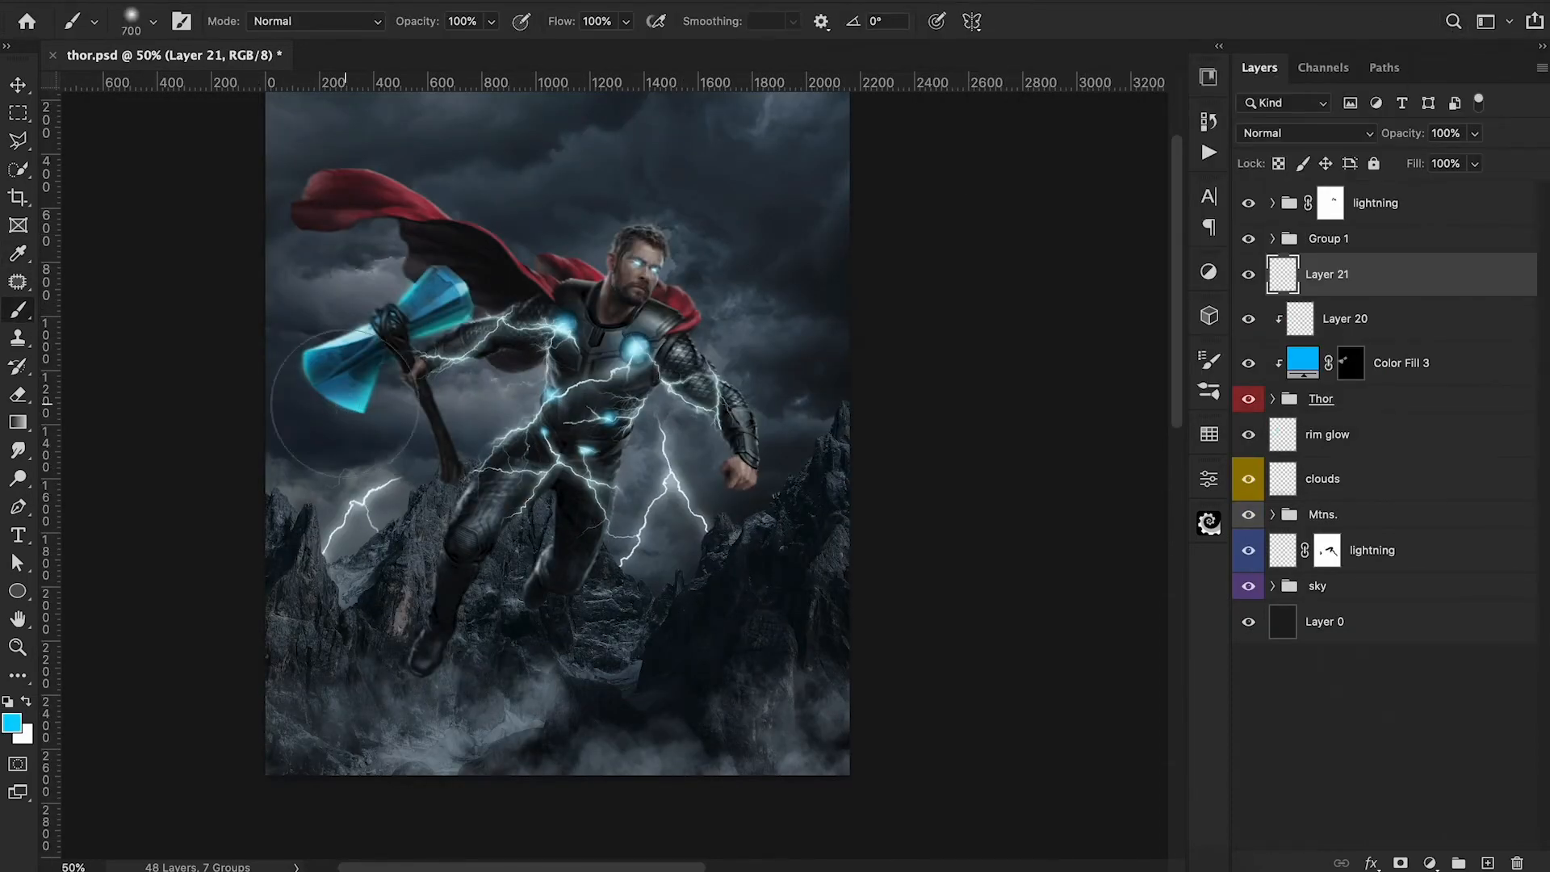
key("2")
left_click(346, 378)
left_click(430, 305)
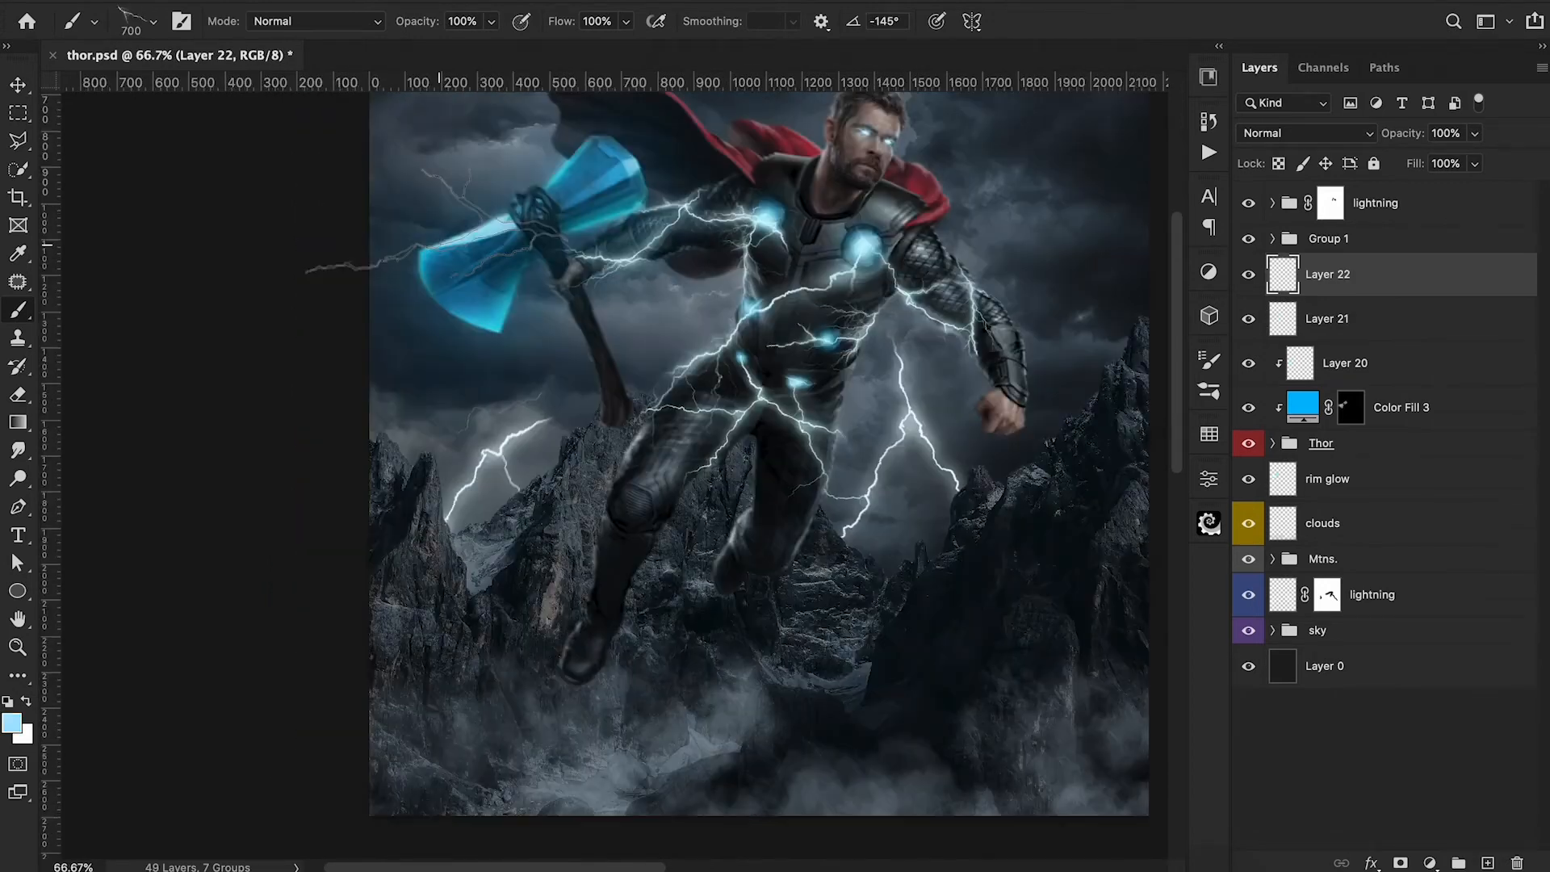
Paint light blue lightning bolts around the axe head on a new layer, varying the lightning brush's size and angle.
left_click(468, 222)
left_click(813, 359)
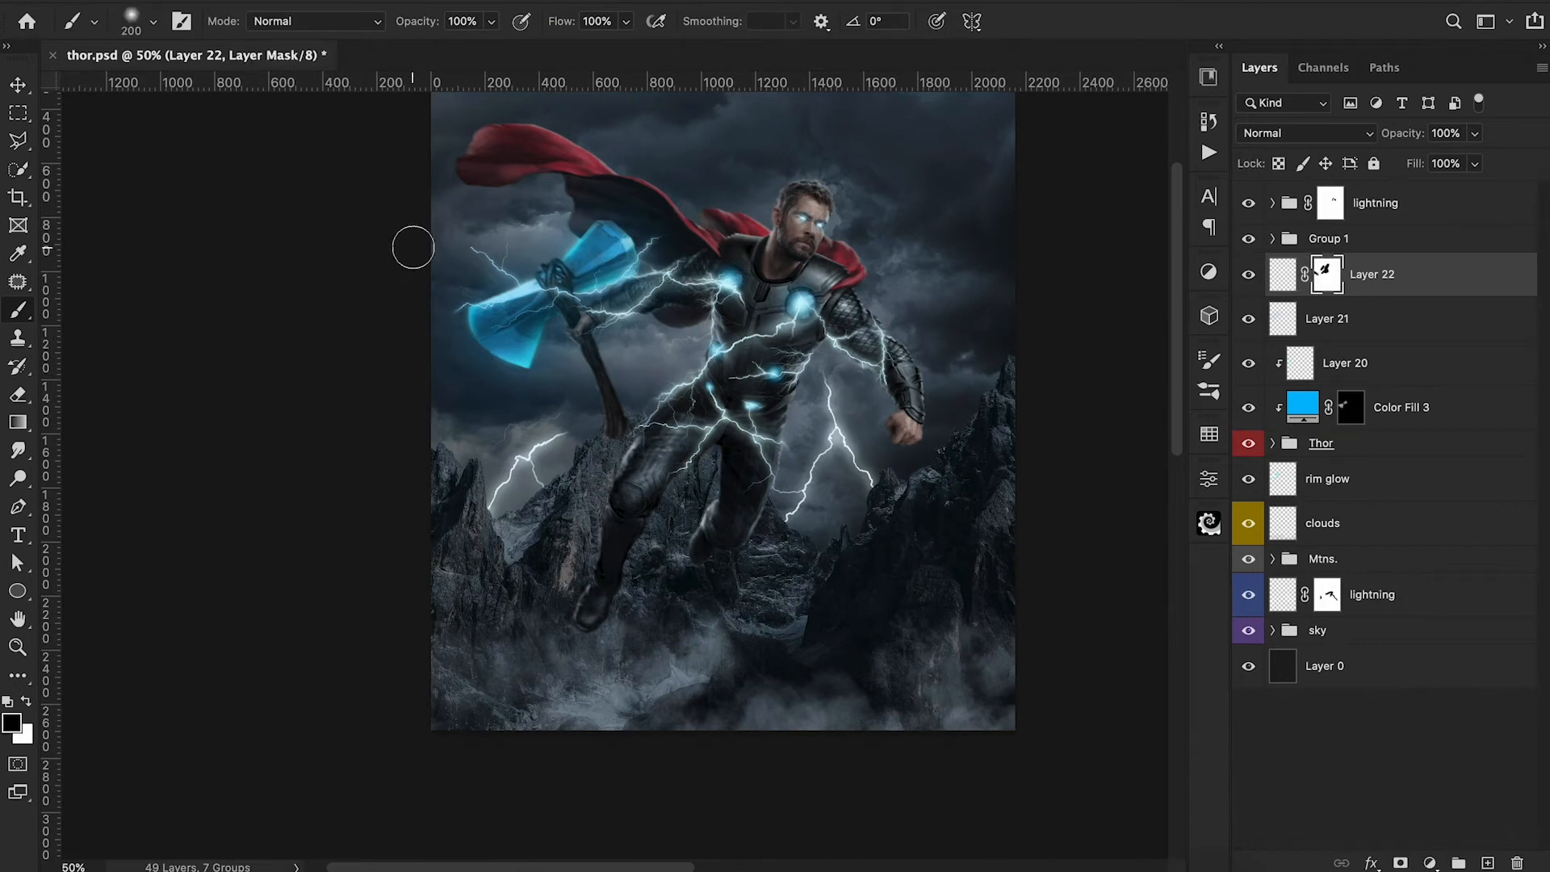
left_click_drag(464, 242, 497, 246)
key("[")
key("[")
key("[")
key("[")
key("[")
key("[")
key("[")
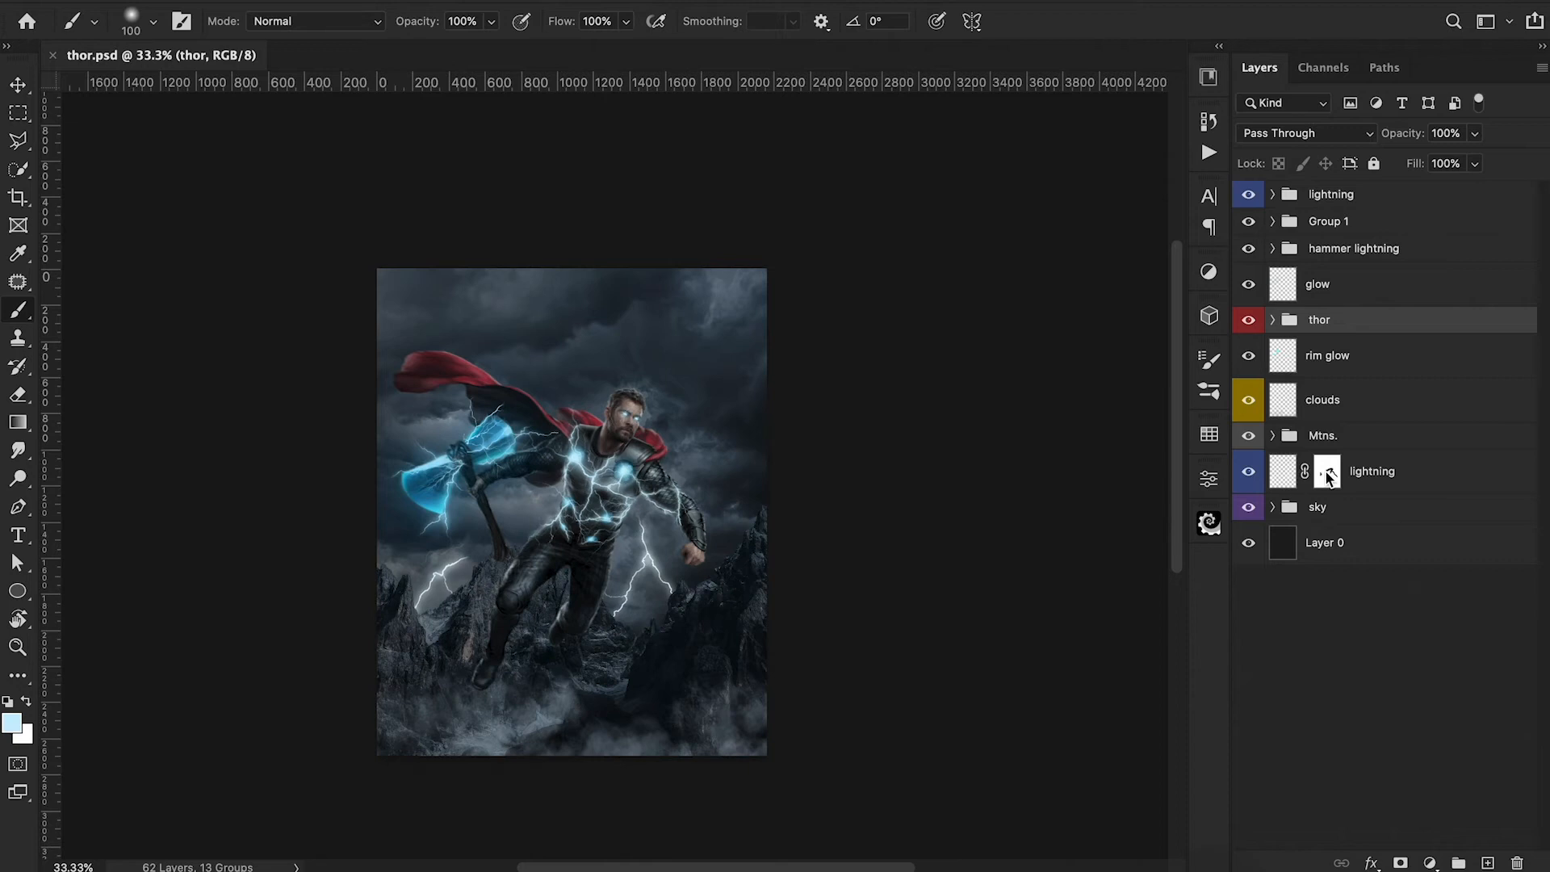
Select the background lightning layer's mask, and add a light blue b8eaff Color Overlay to the topmost lightning group.
left_click(1328, 476)
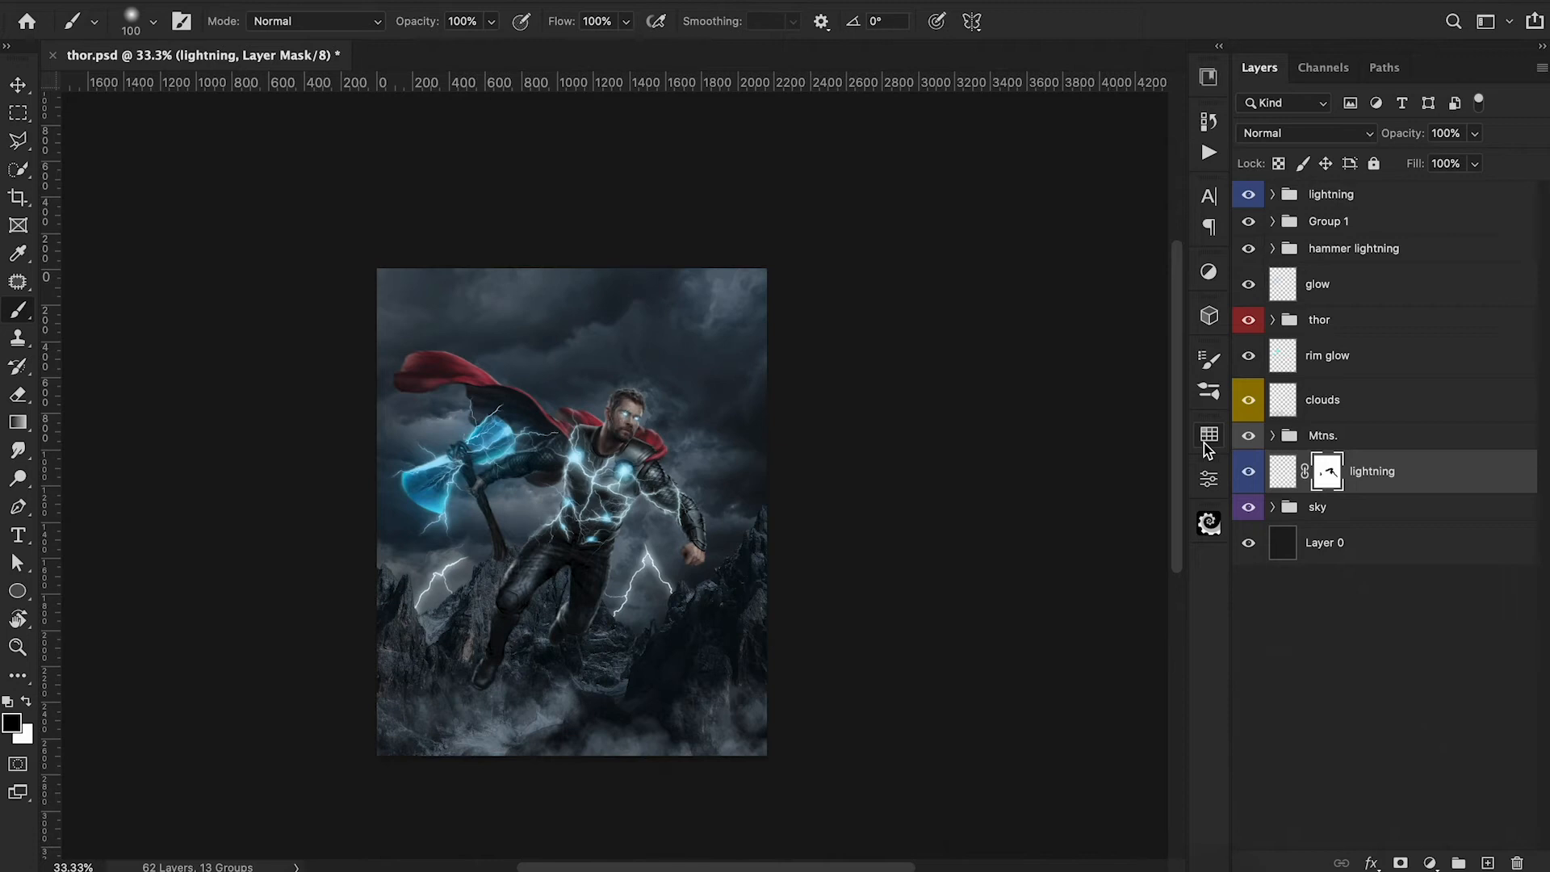
double_click(1445, 198)
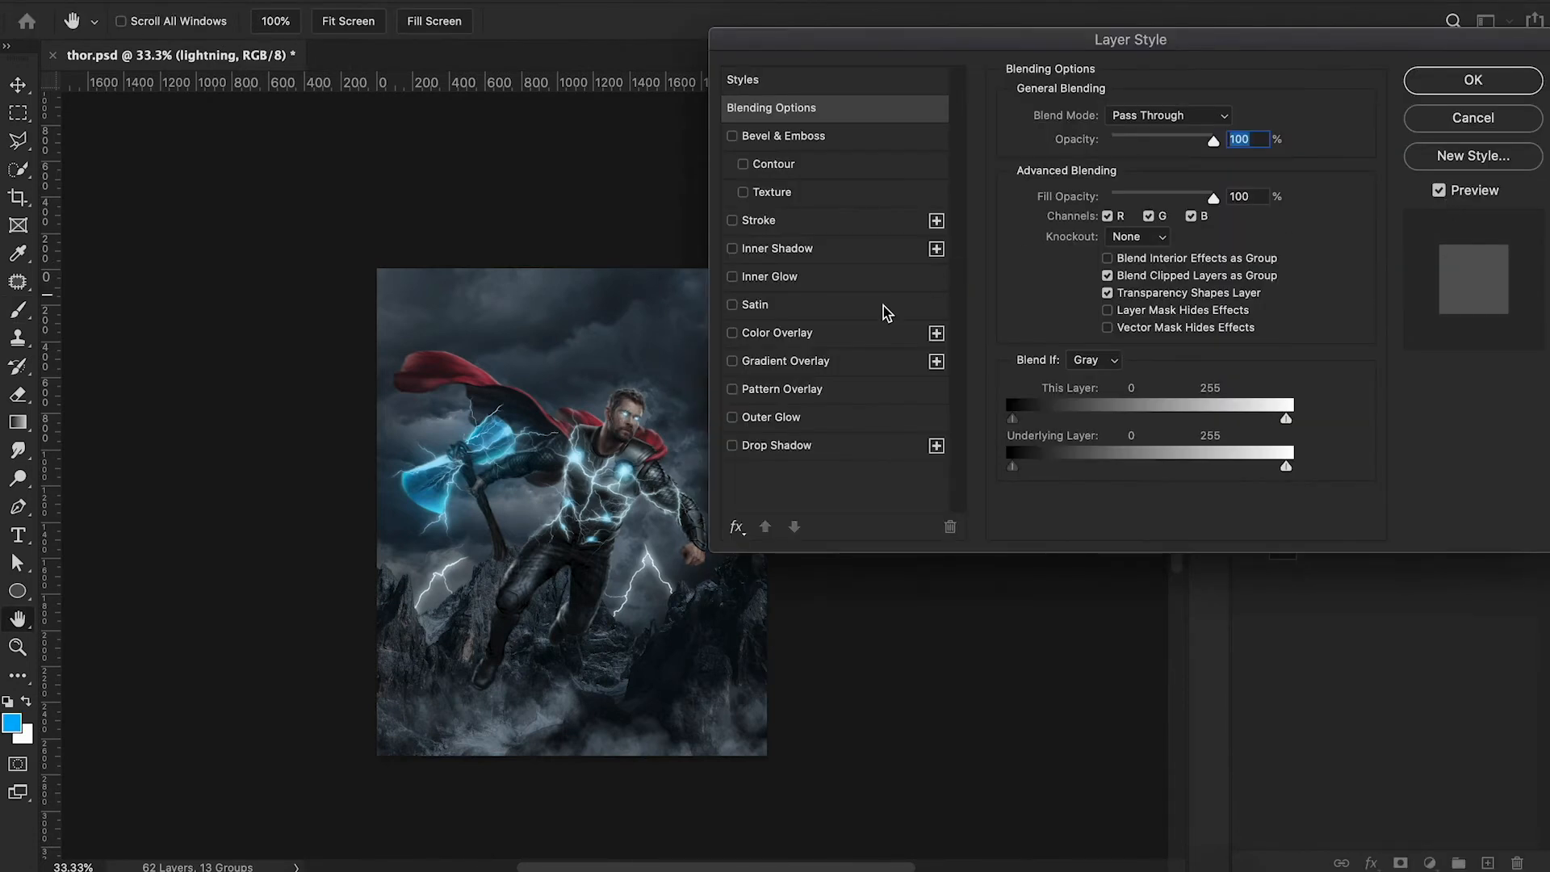
left_click(863, 331)
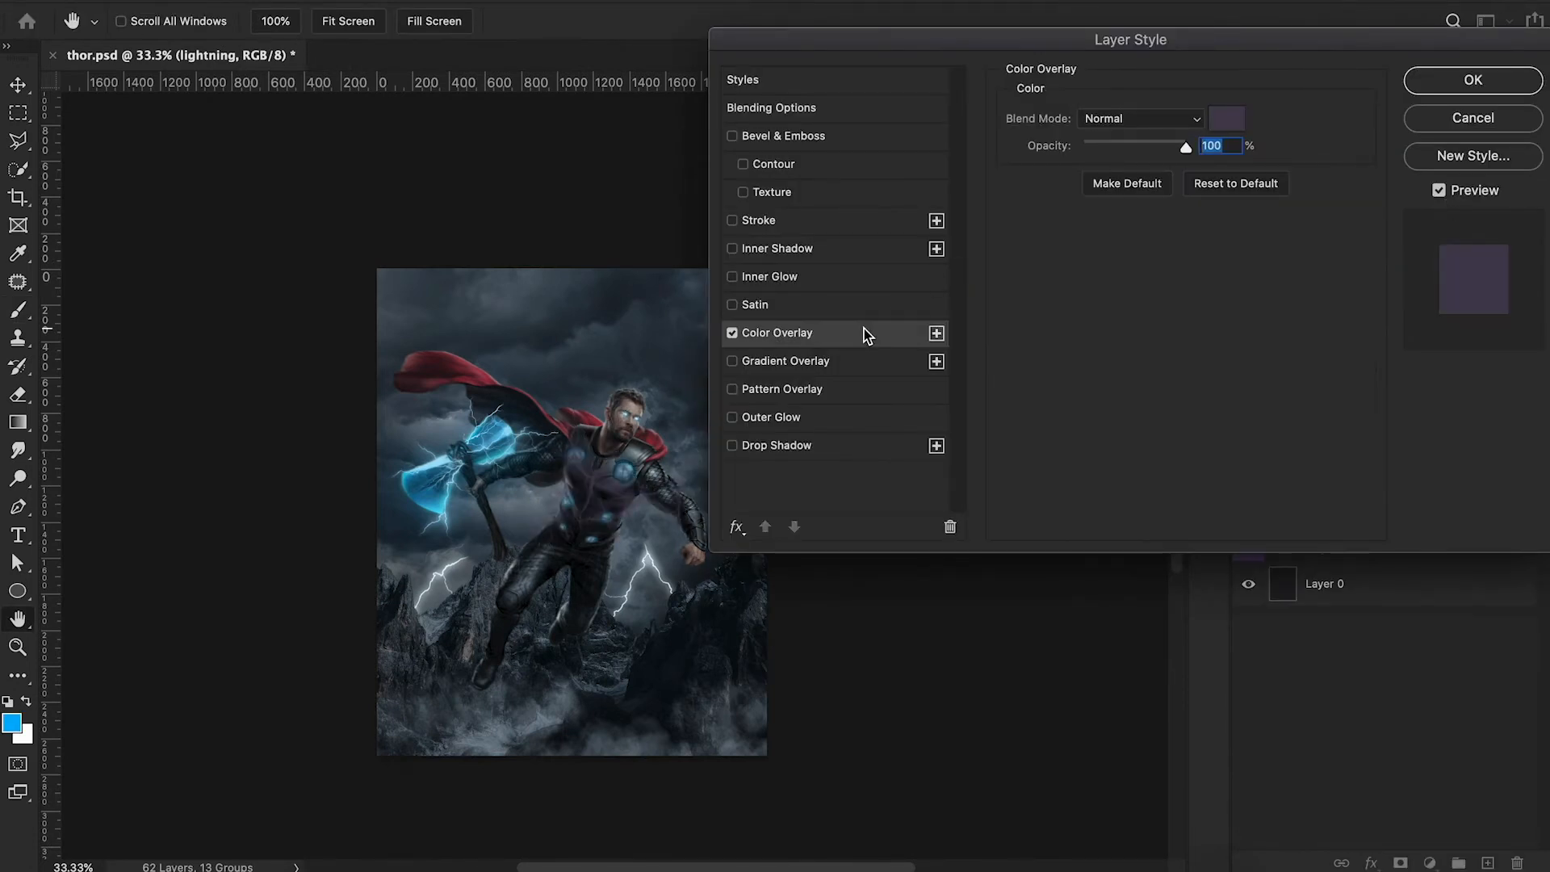
left_click(1226, 118)
left_click(1253, 166)
left_click_drag(1217, 70, 1248, 13)
mouse_move(1159, 60)
left_mouse_down()
mouse_move(1081, 7)
mouse_move(1062, 40)
left_mouse_up()
left_click_drag(1237, 169, 1237, 163)
left_click(1031, 40)
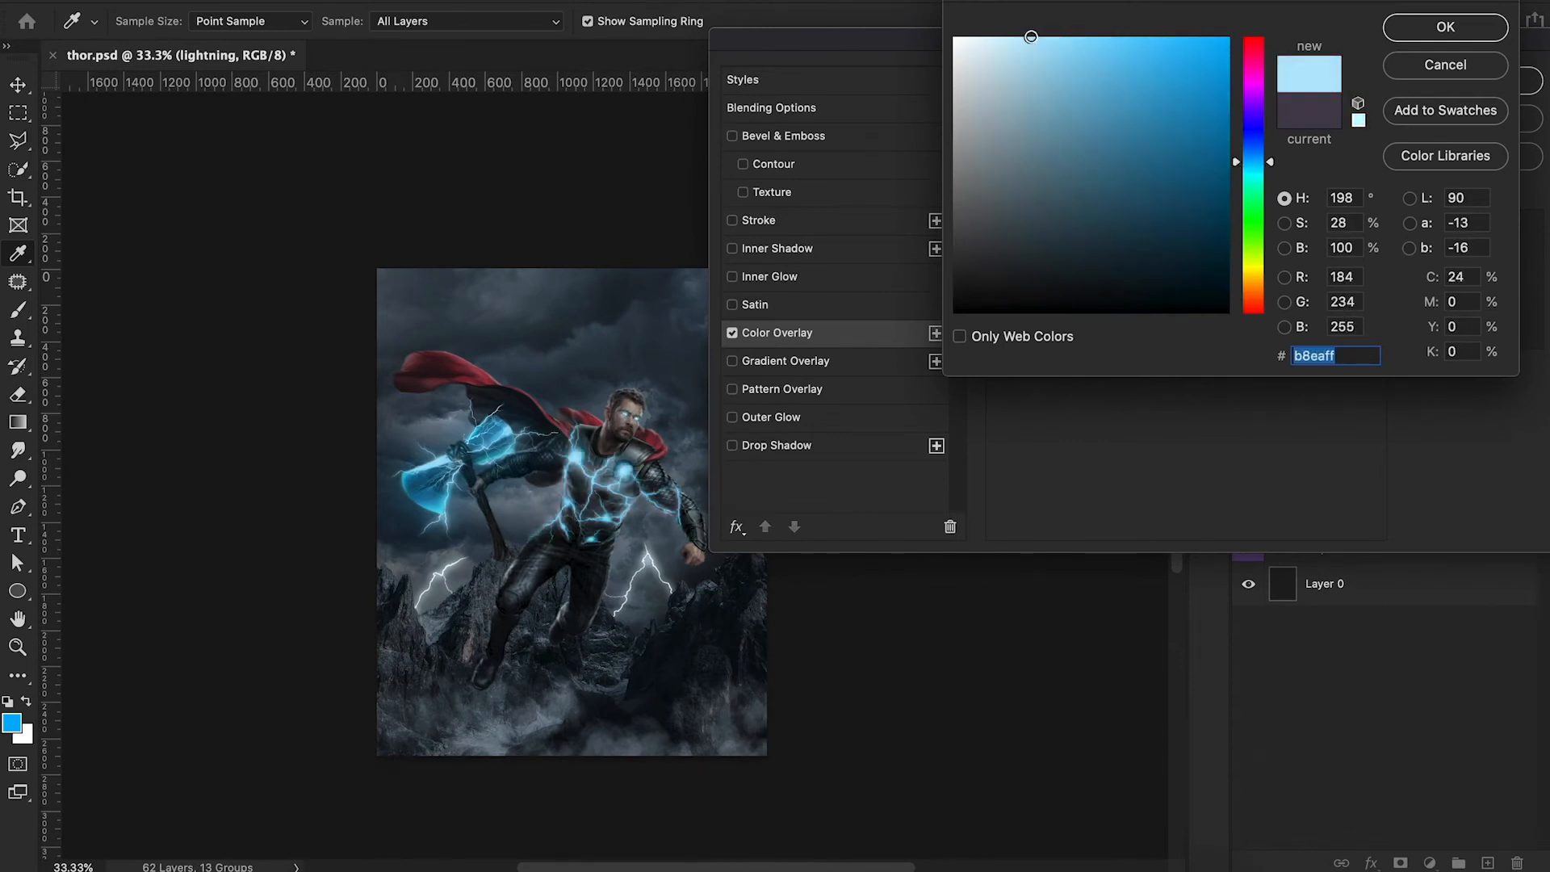
left_click(1427, 35)
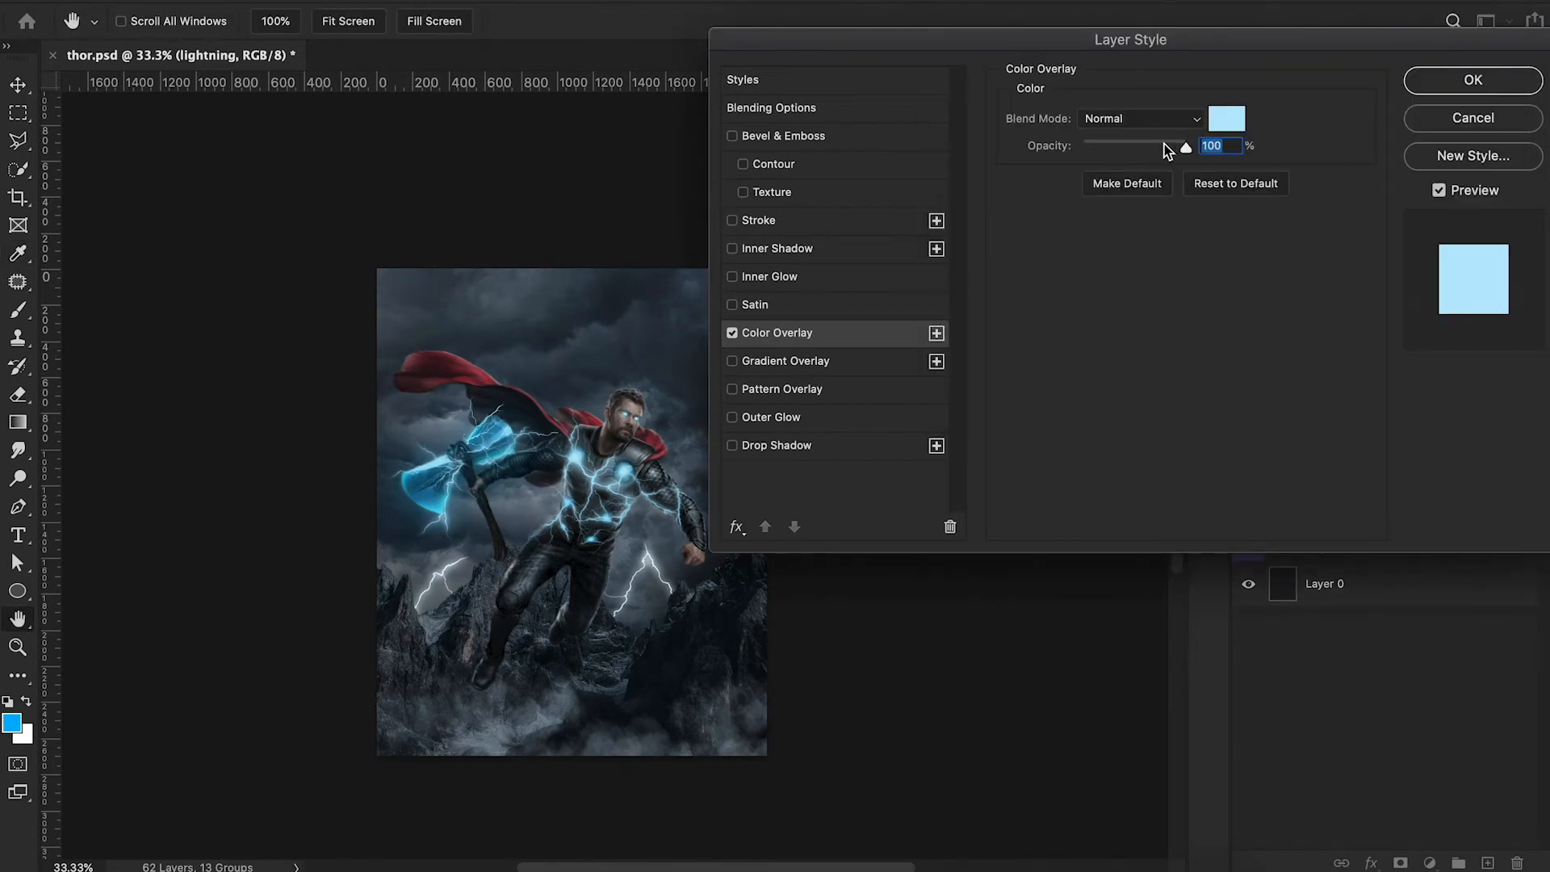
Lower the lightning group's Color Overlay opacity to 68% and apply the layer style.
left_click(1164, 145)
left_click_drag(1159, 146, 1152, 150)
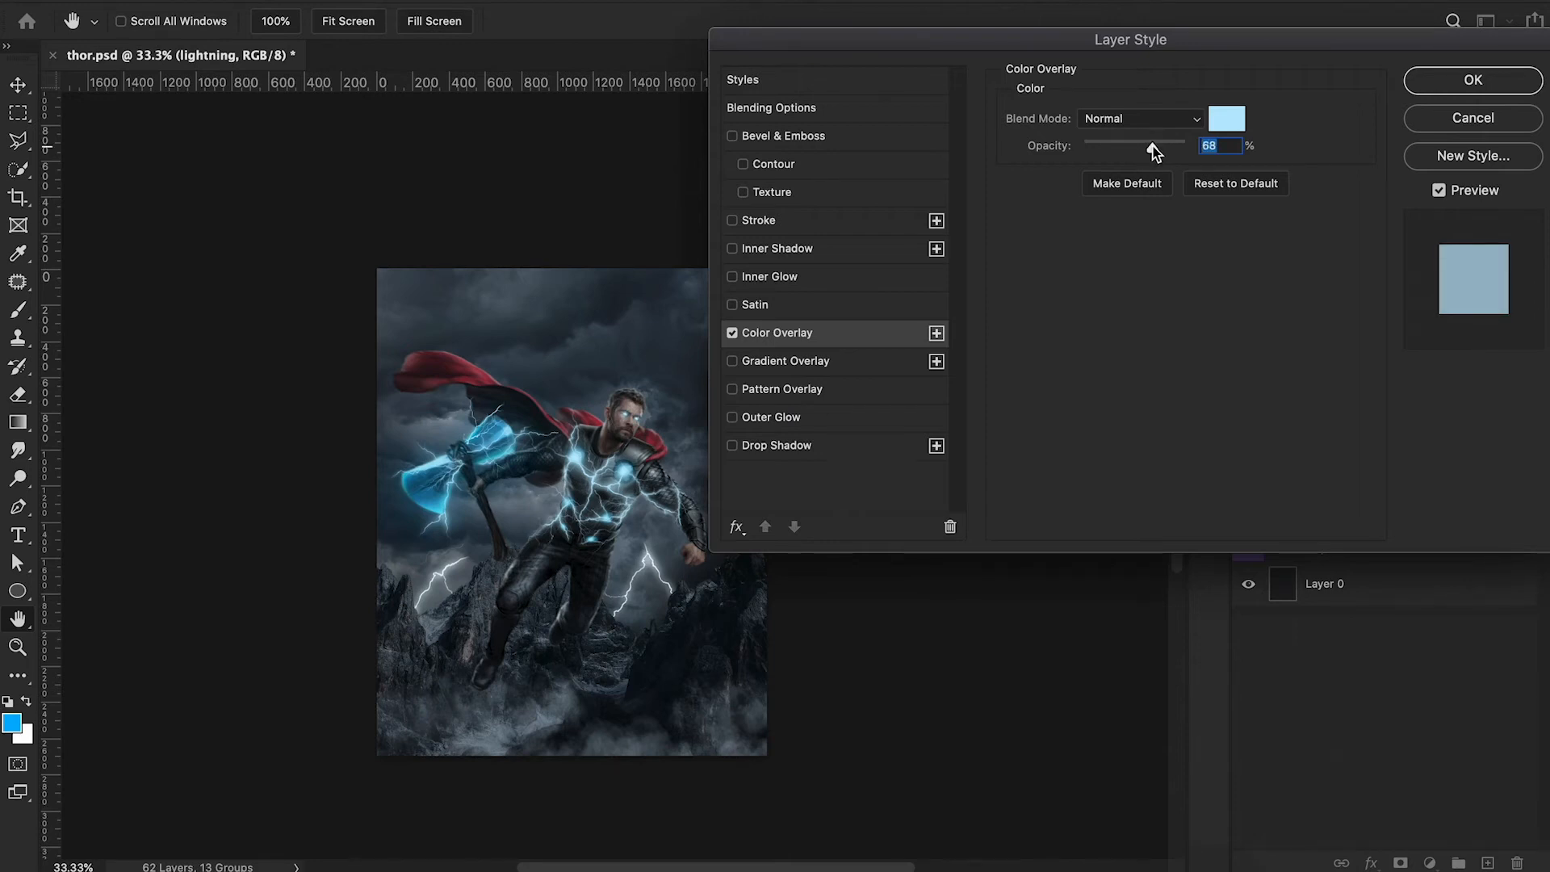
left_click(1472, 79)
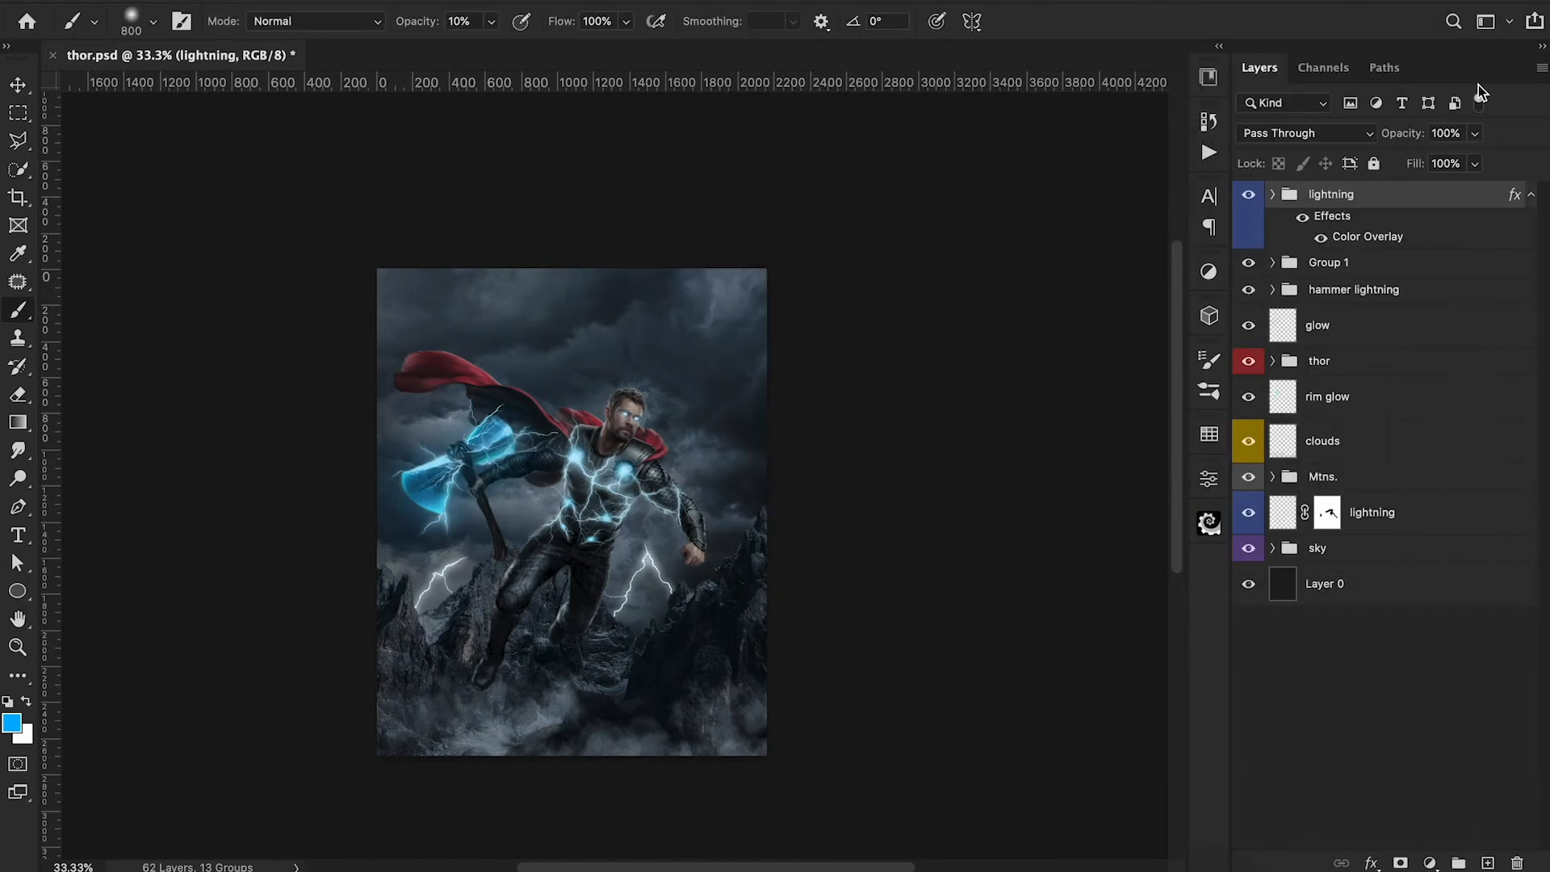
Add a 295873 Solid Color fill layer above Layer 20 in the thor group and clip it to the layers below.
left_click(1430, 862)
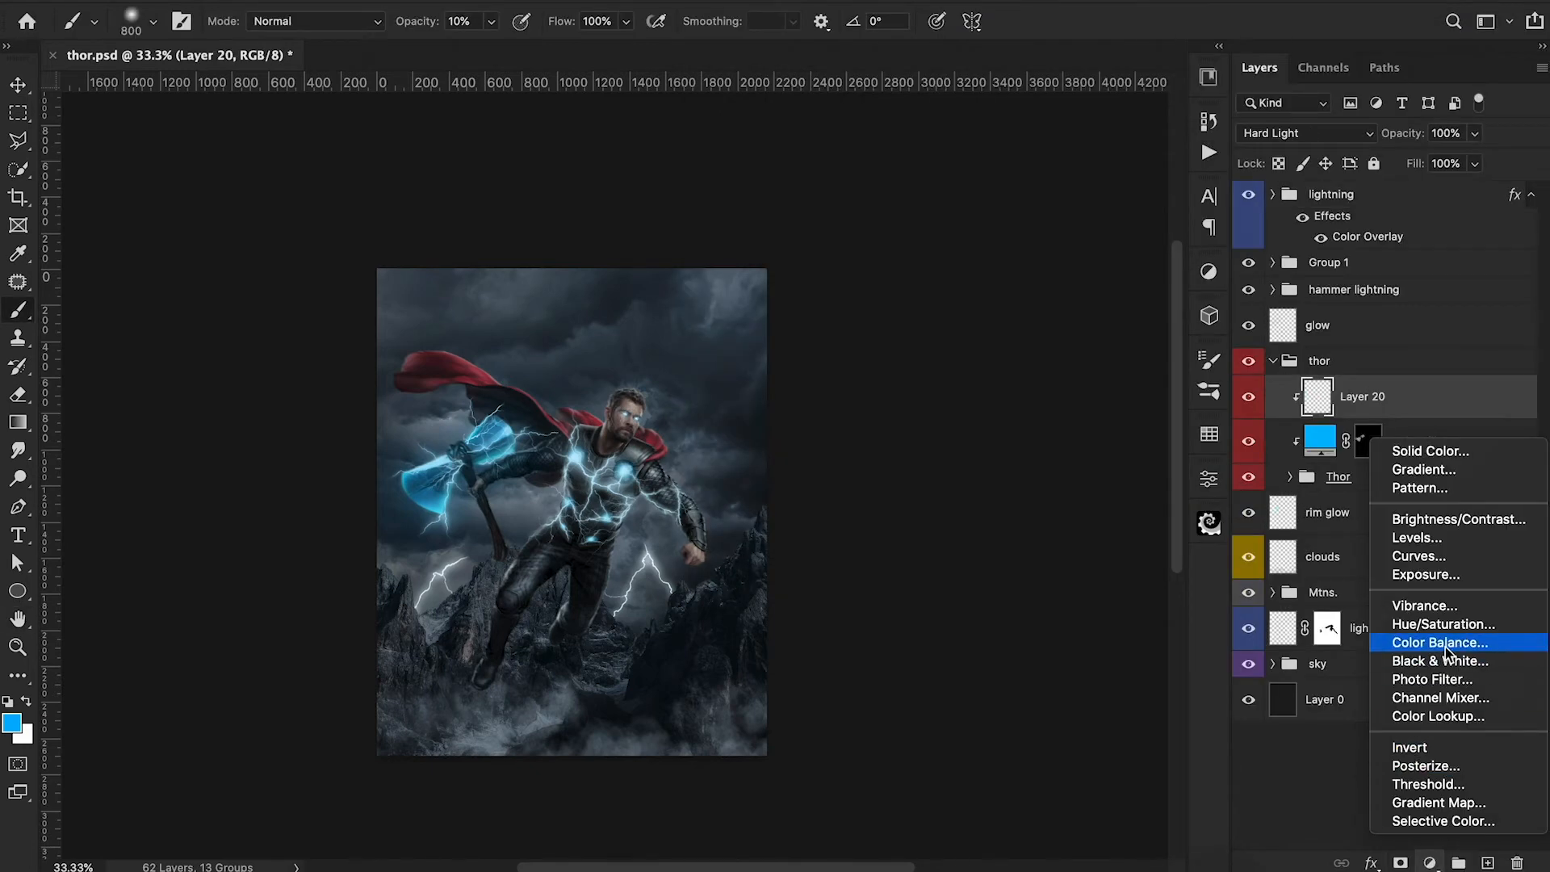
left_click(1429, 451)
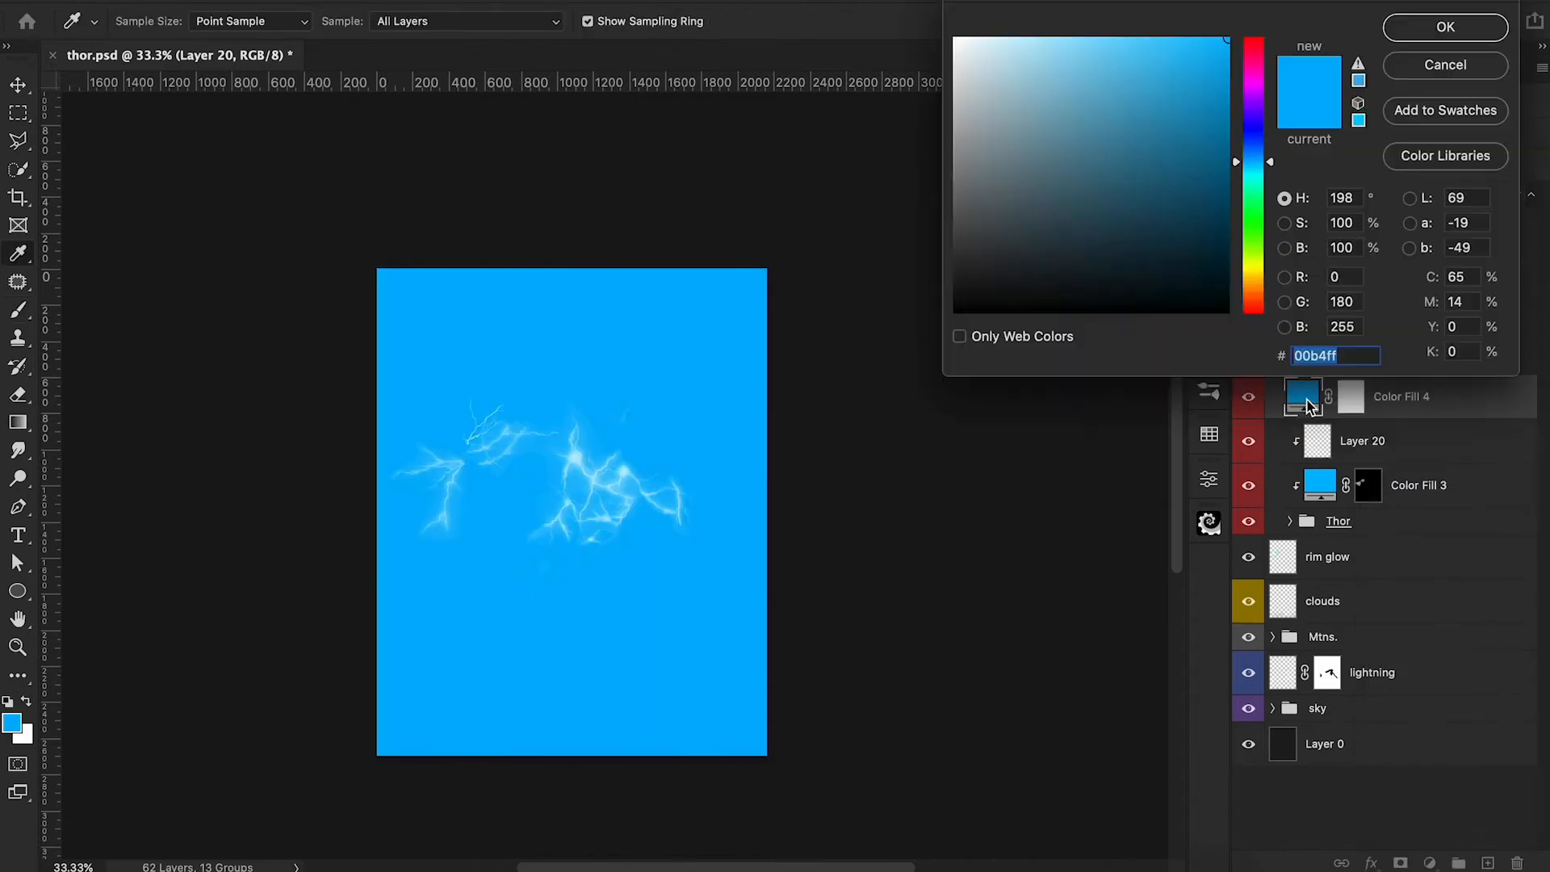
left_click(1078, 236)
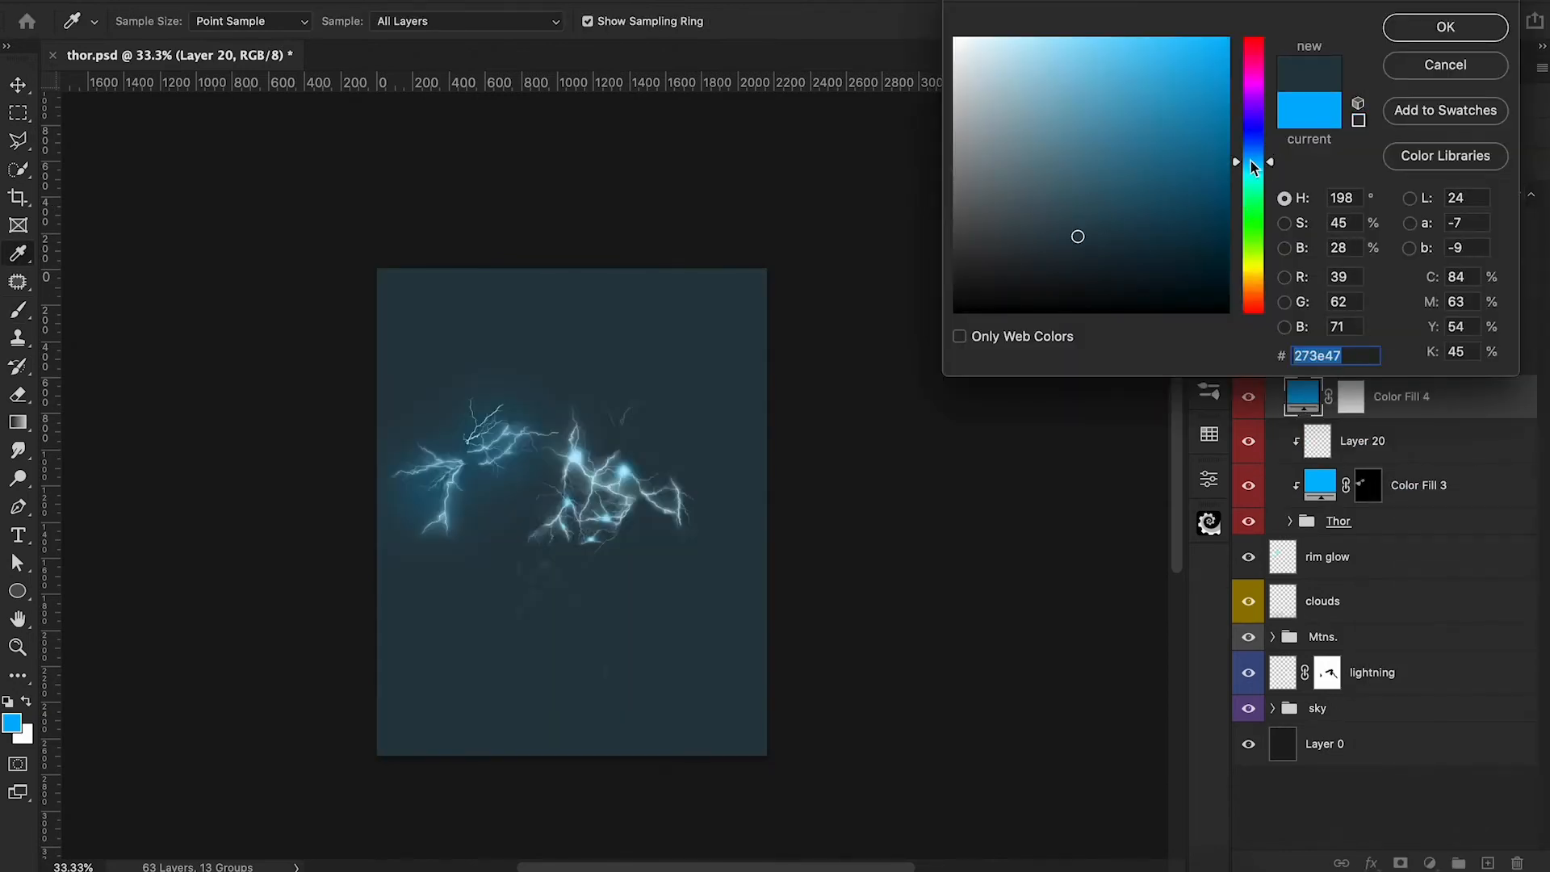
left_click_drag(1239, 168, 1236, 158)
left_click(1129, 188)
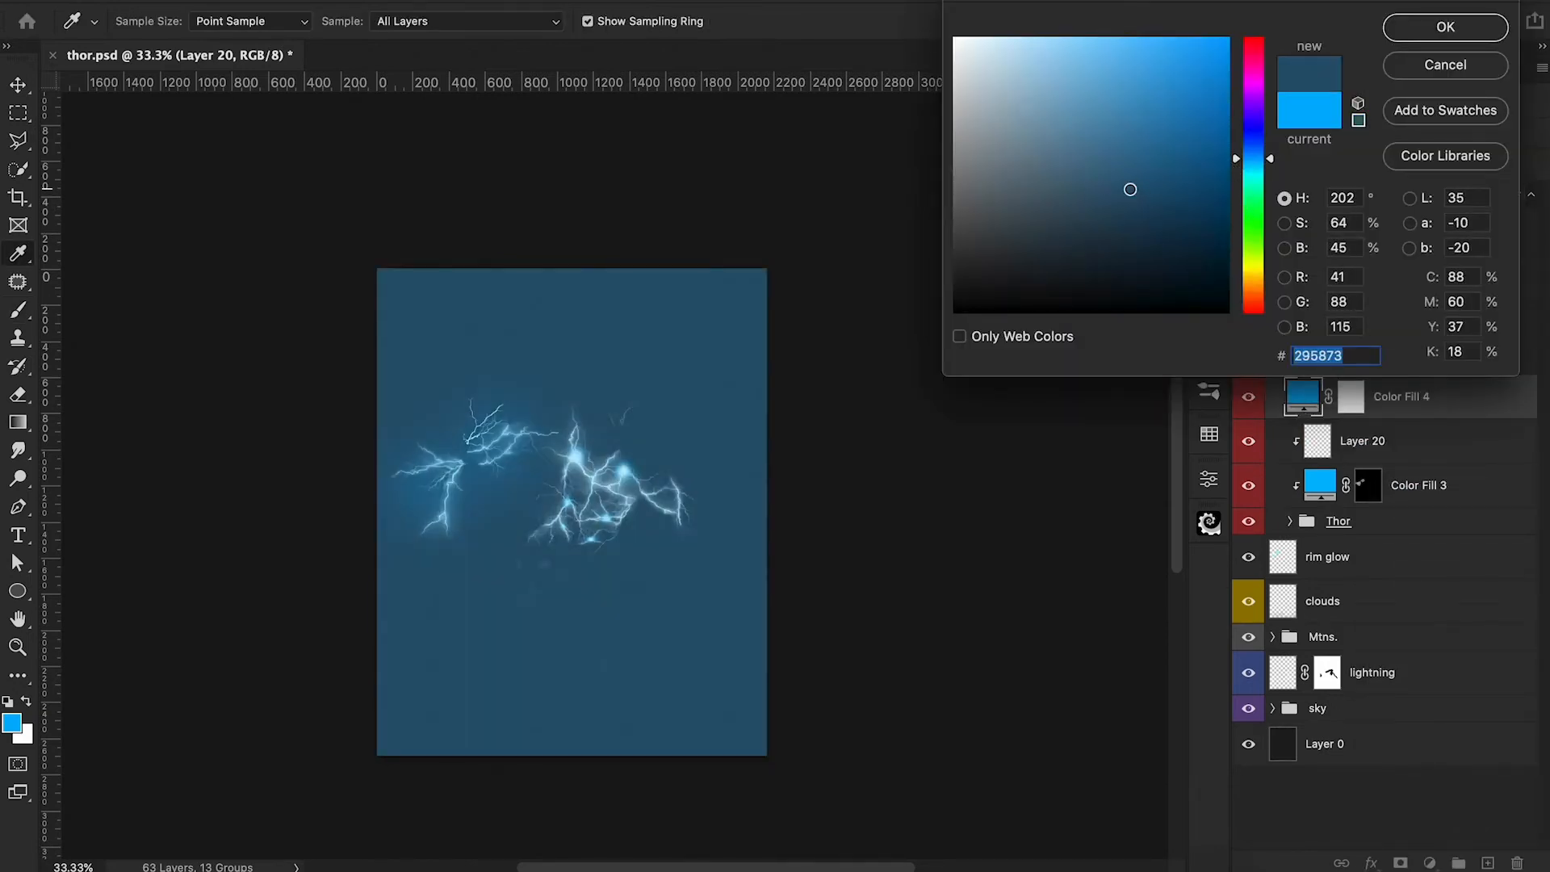
left_click(1427, 30)
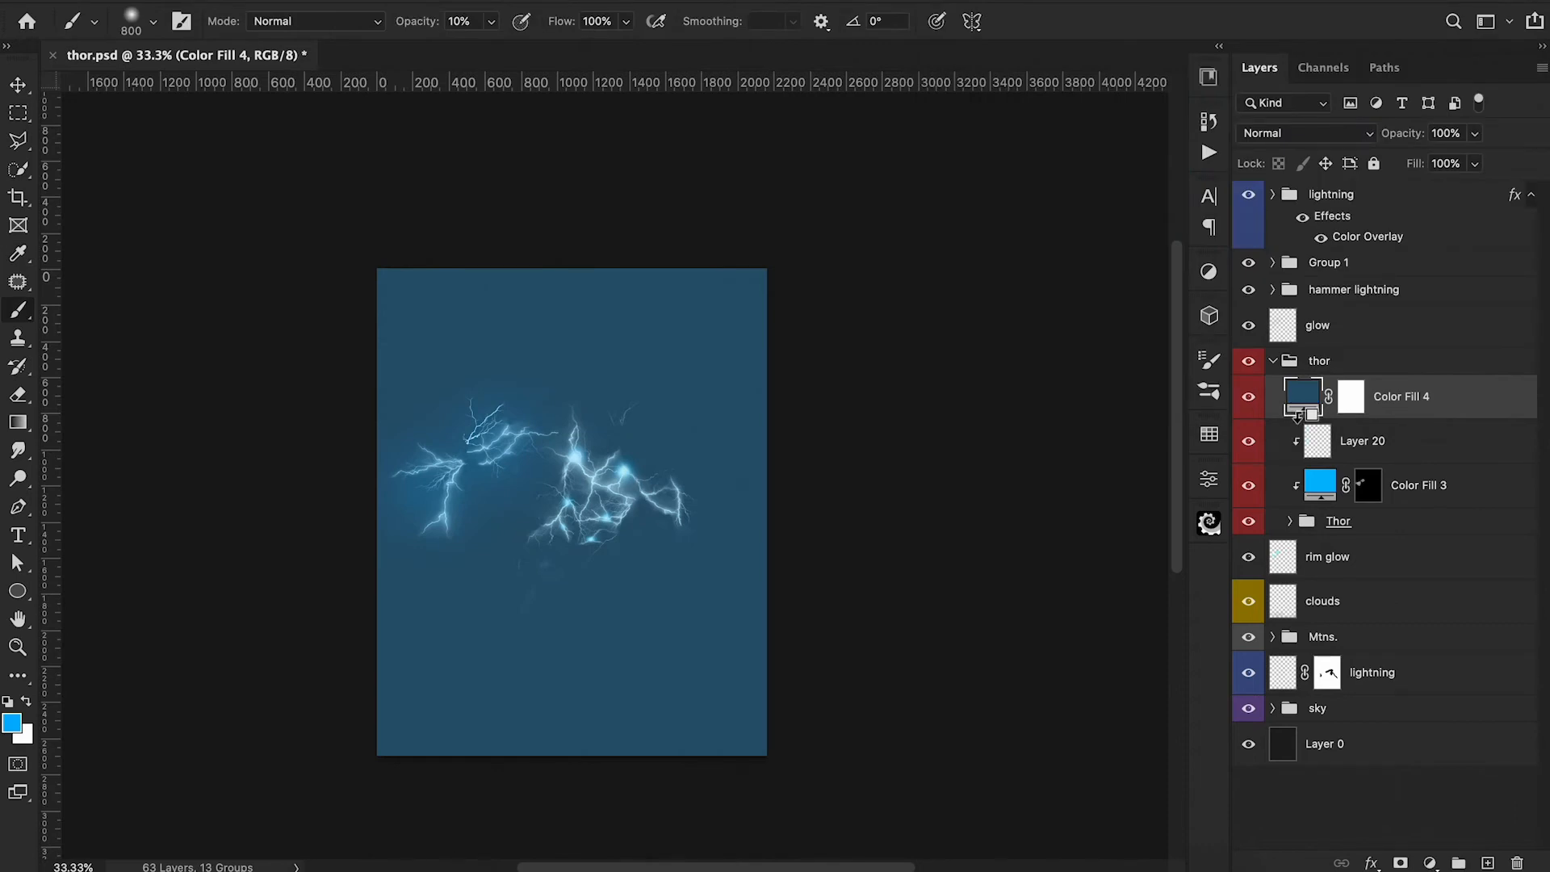
left_click(1298, 417, "alt")
Blend the clipped dark blue fill as Soft Light, reduce its opacity, and compare Thor with and without it.
left_click(1287, 132)
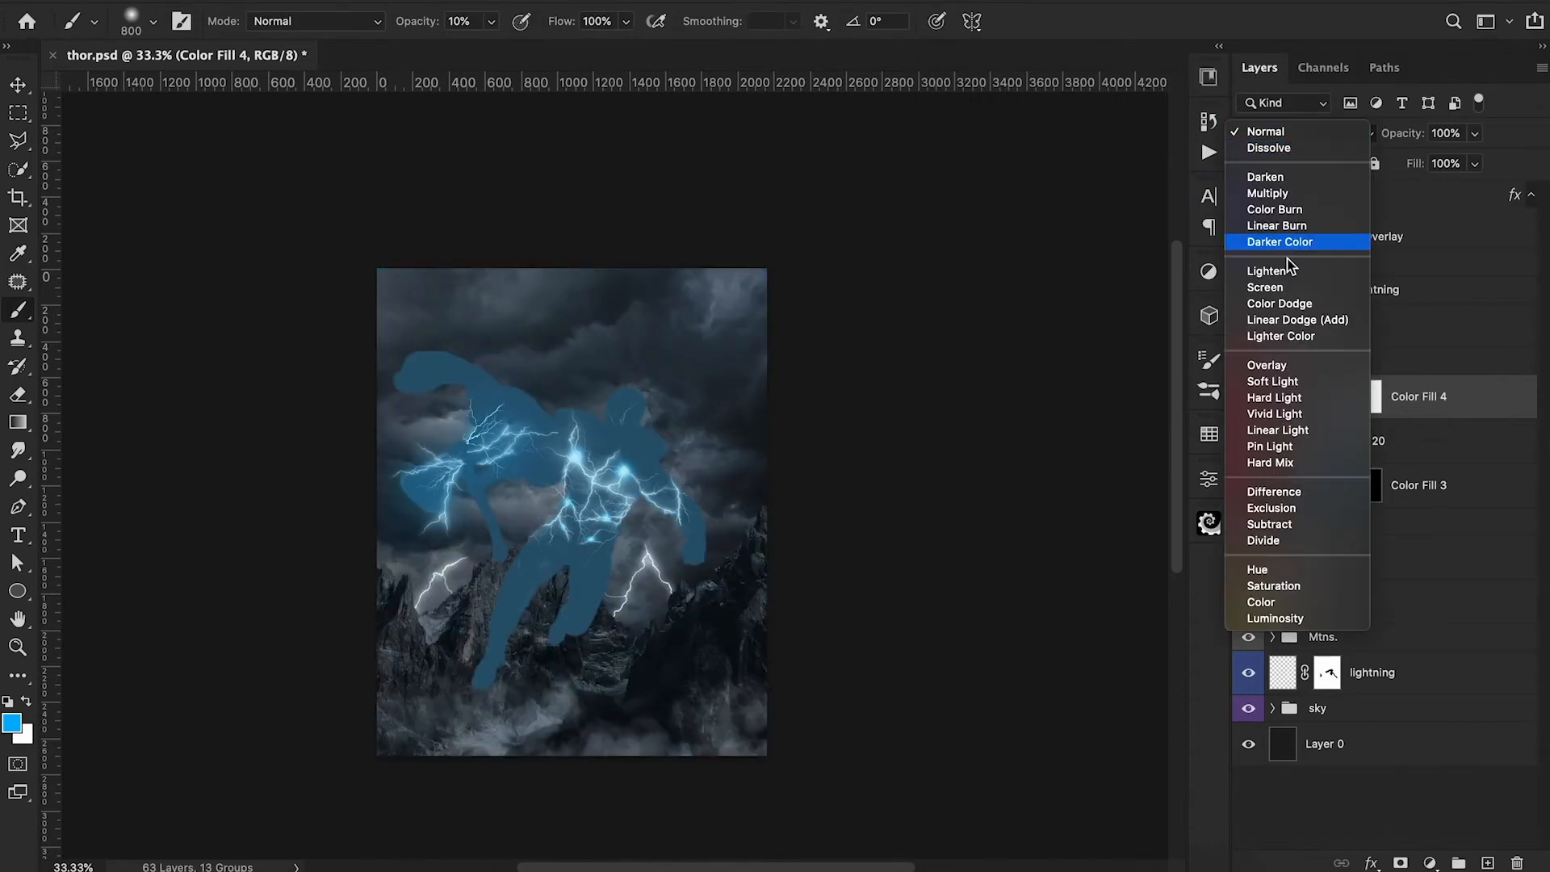
left_click(1287, 381)
left_click_drag(1411, 138, 1357, 150)
left_click(1247, 396)
left_click(1248, 397)
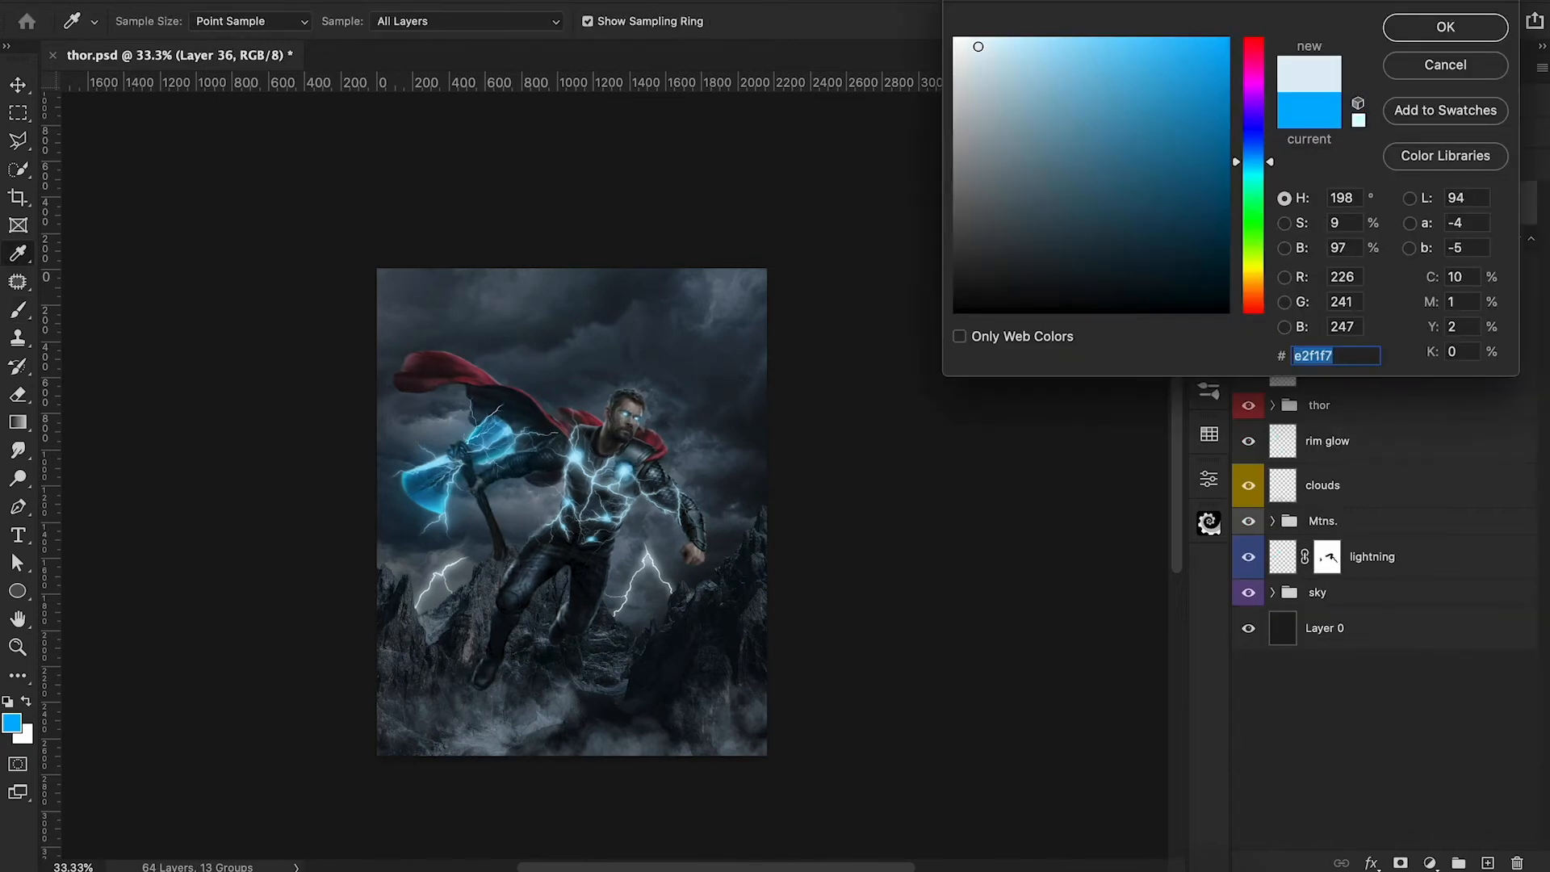
Set up a smaller, 125 px brush in light blue at 20% opacity for the new layer above the lightning group.
left_click(1442, 26)
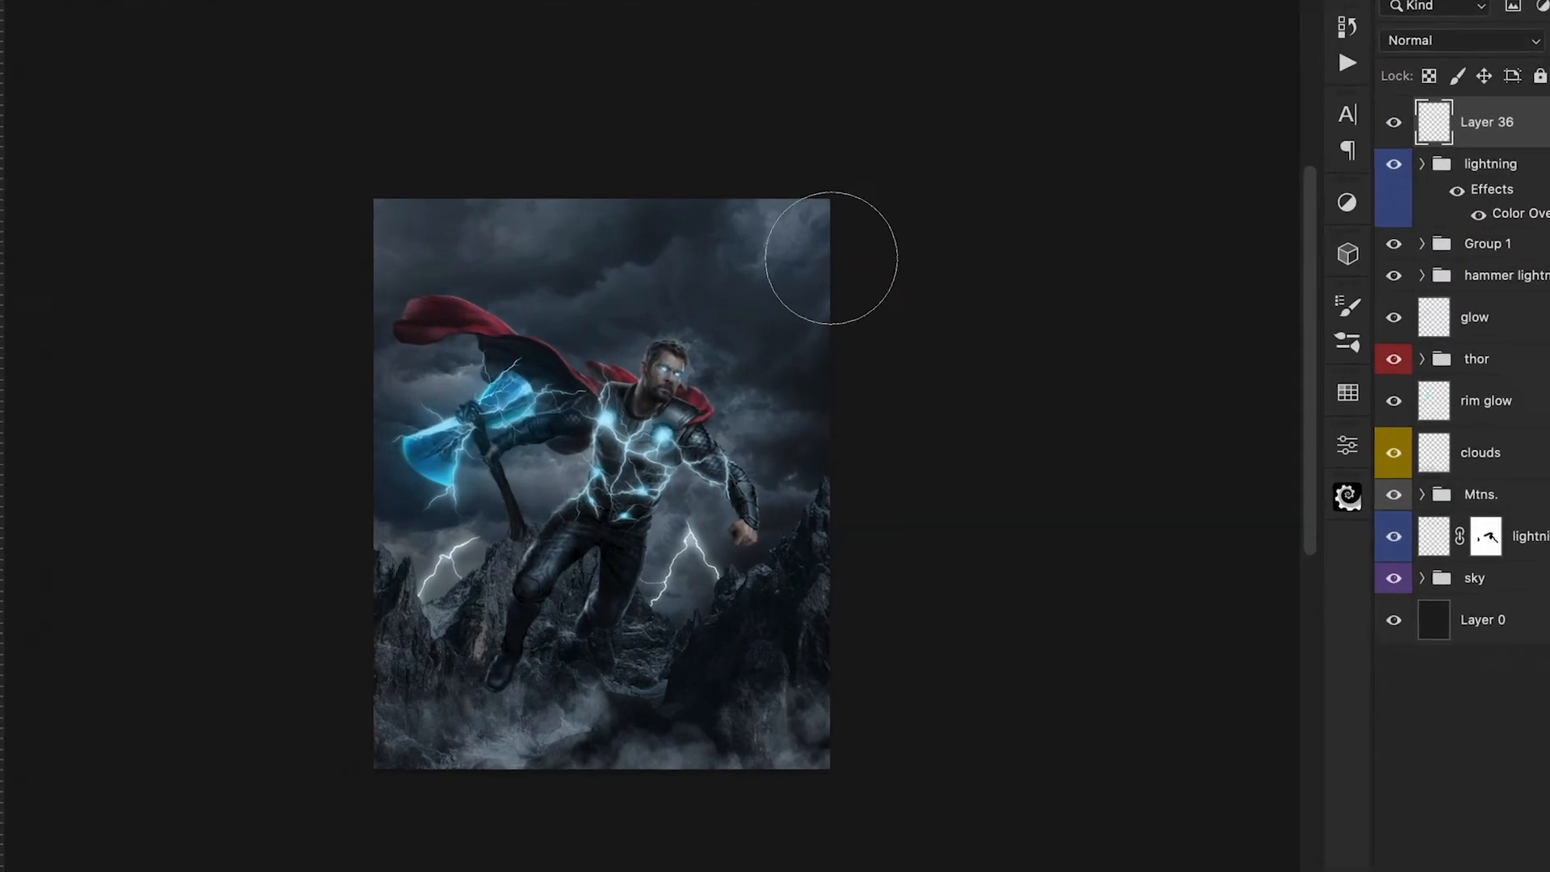
key("bracketleft")
key("bracketleft")
key("bracketleft")
key("bracketleft")
key("bracketleft")
key("bracketleft")
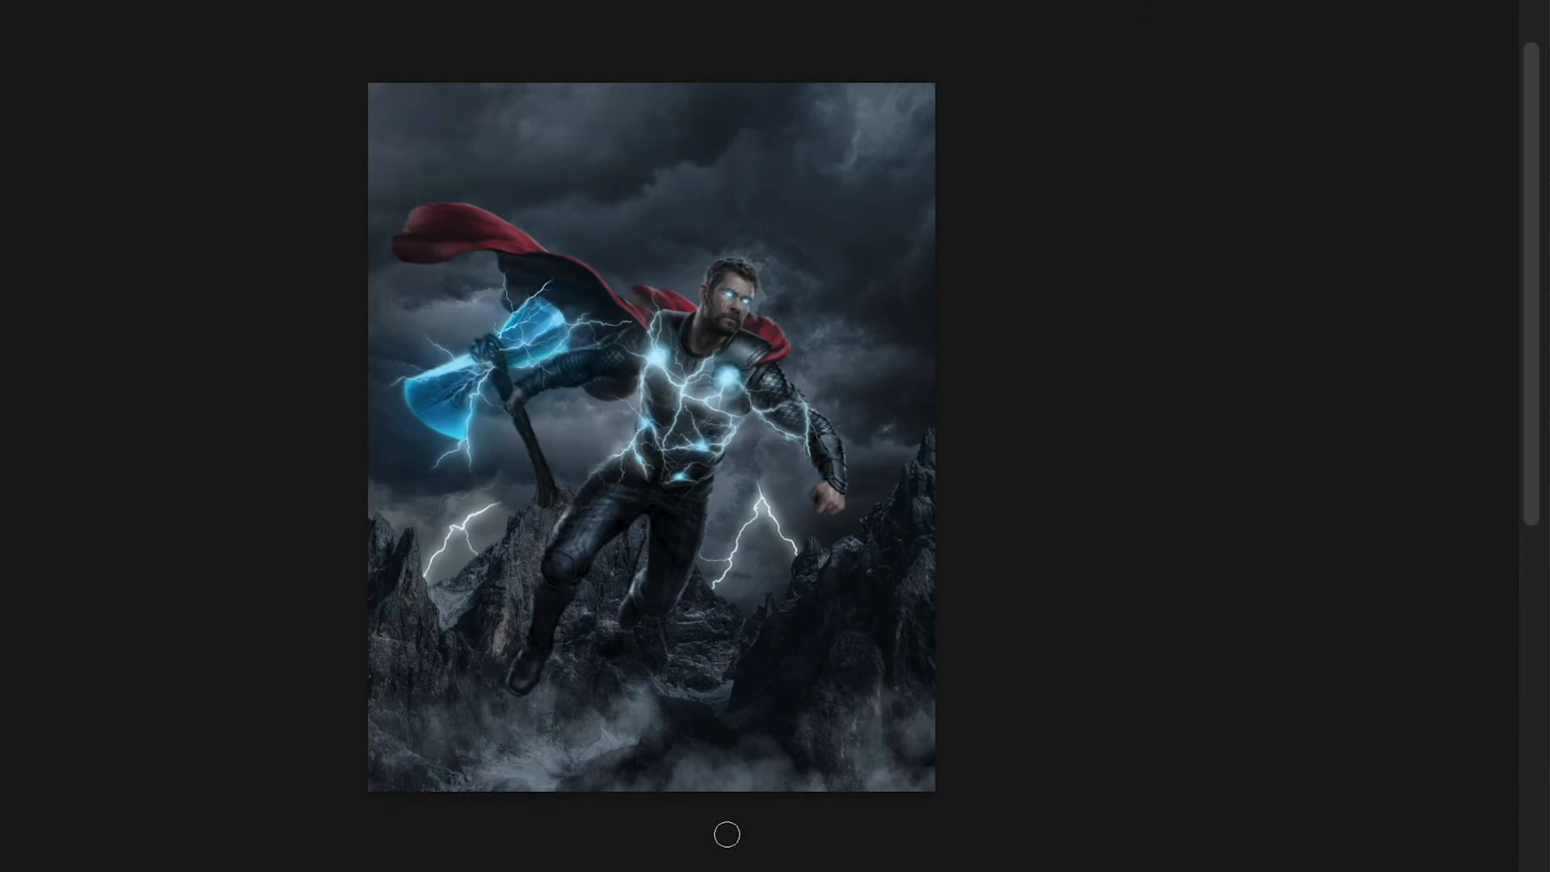
left_click(2, 833)
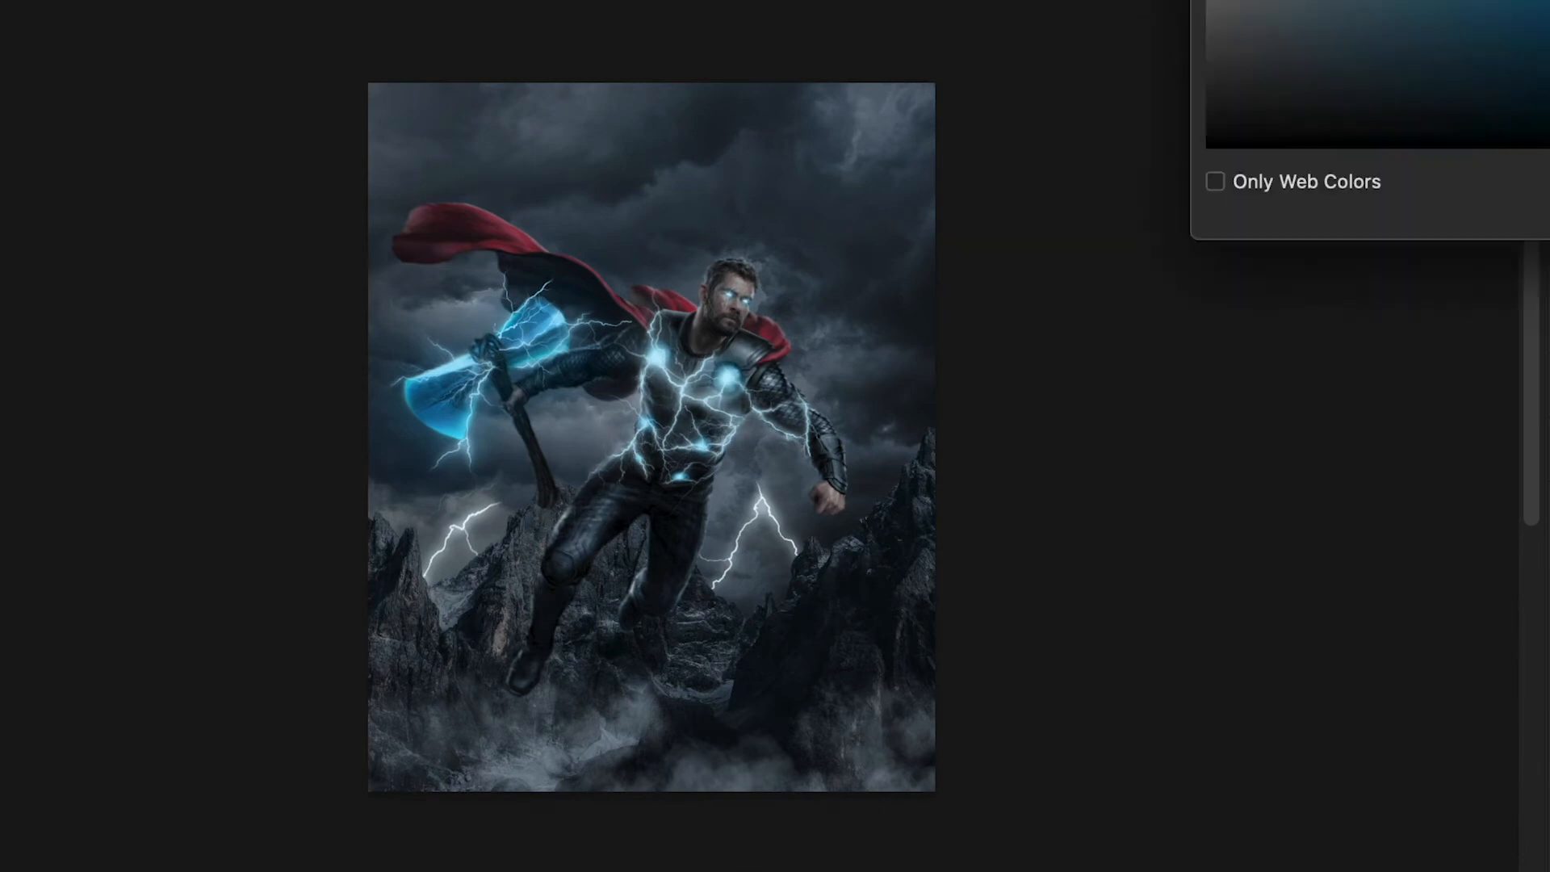
key("Return")
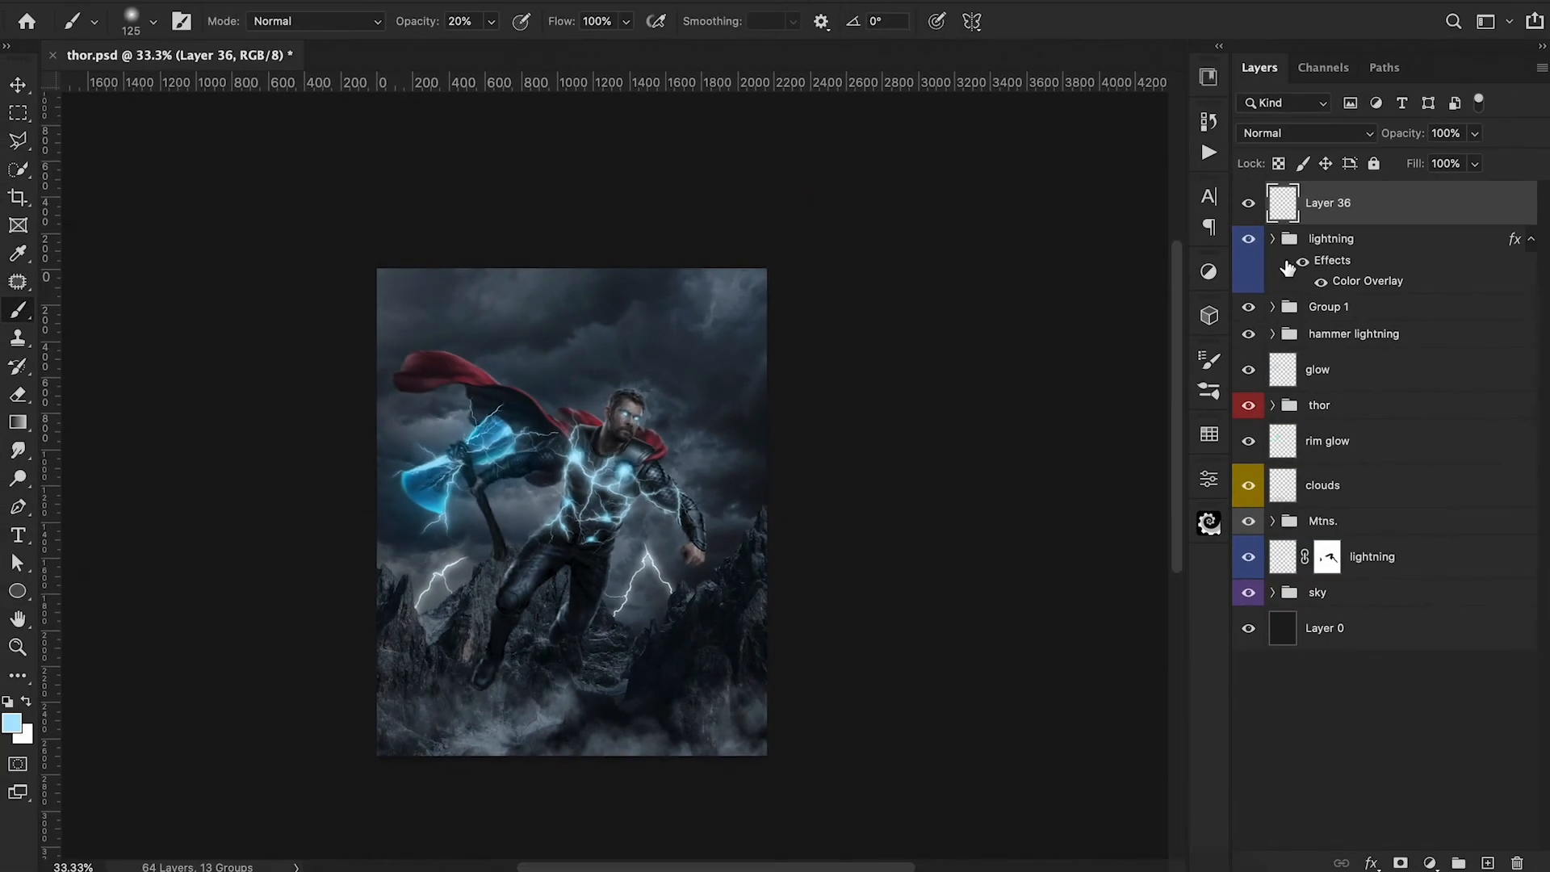
Toggle the visibility of Layer 36 to compare the composite with and without its glow.
left_click(1248, 202)
left_click(1248, 203)
left_click(1247, 202)
left_click(1248, 203)
left_click(1248, 204)
left_click(1248, 204)
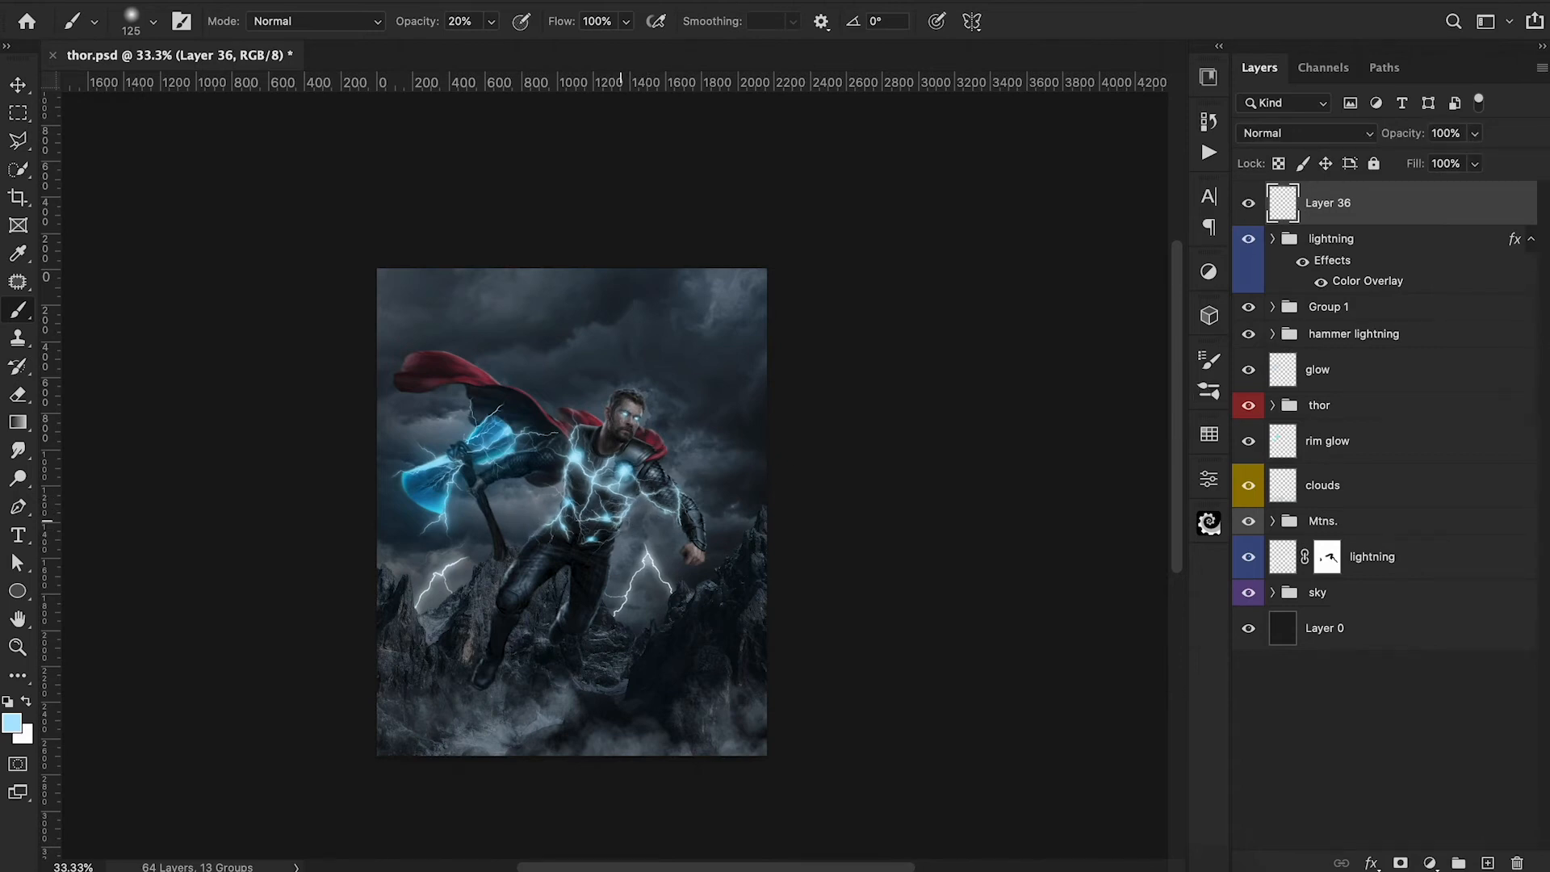
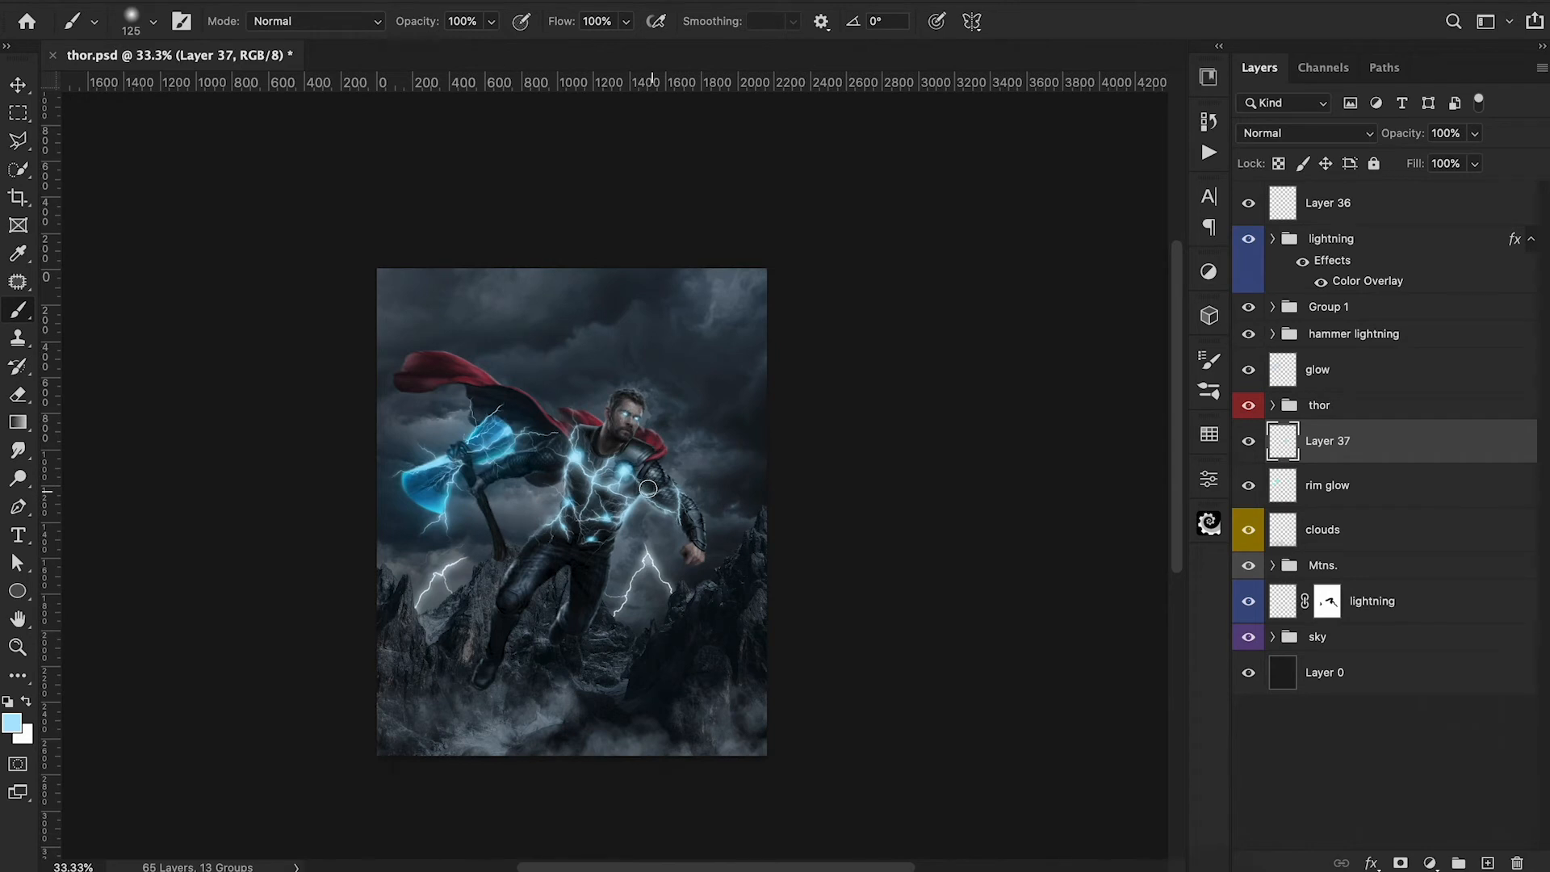
Switch to the Eraser for Layer 37.
key("e")
key("super+1")
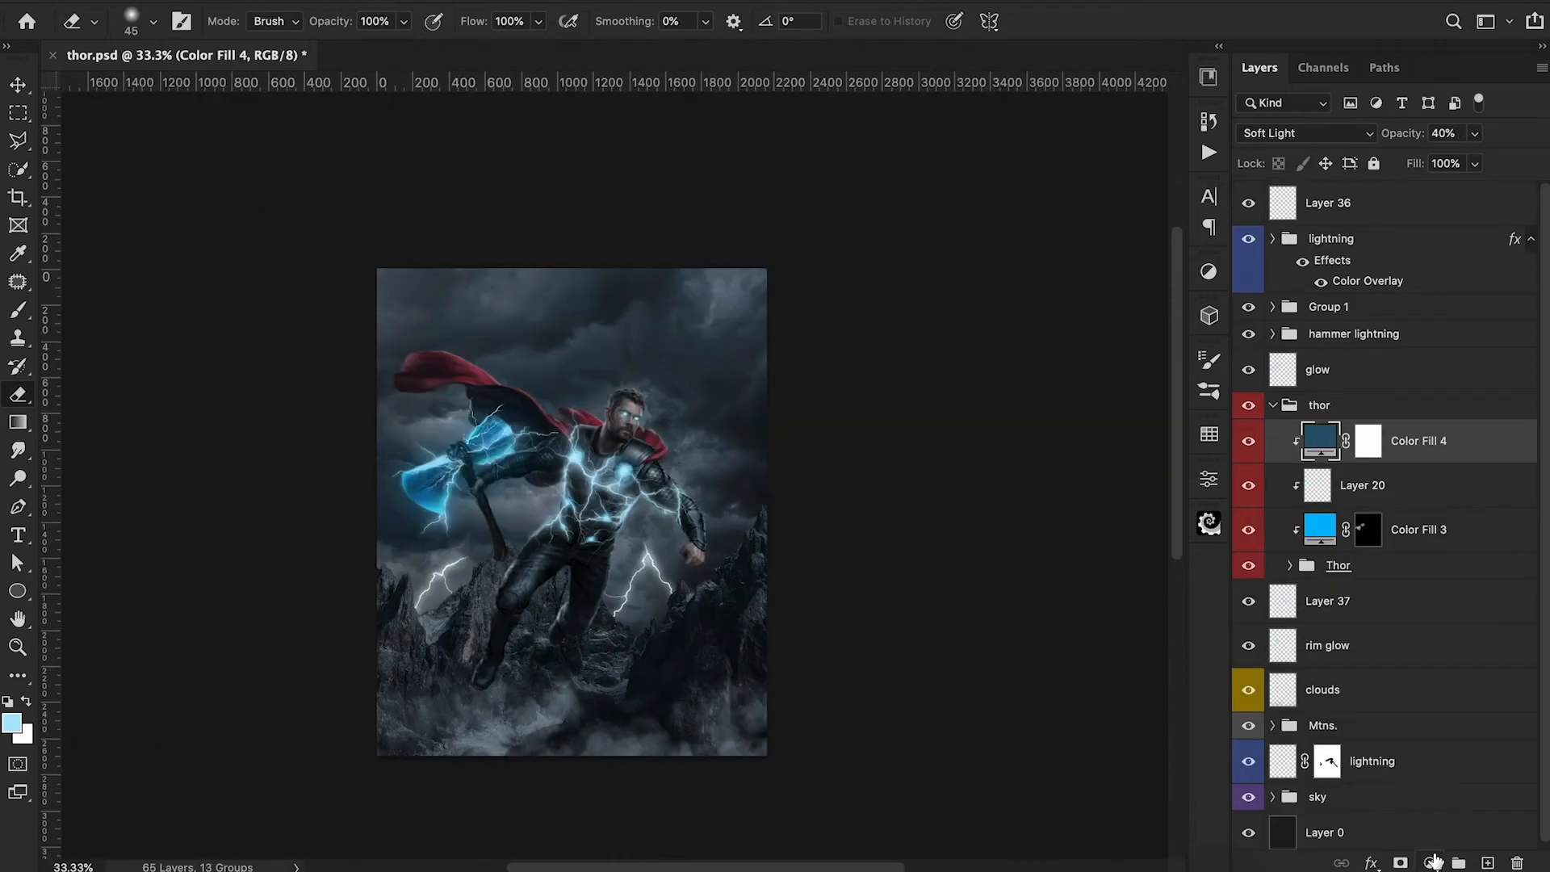
Add a Color Balance adjustment clipped above Color Fill 4 in the thor group and shift its midtones toward cyan and blue.
left_click(1429, 862)
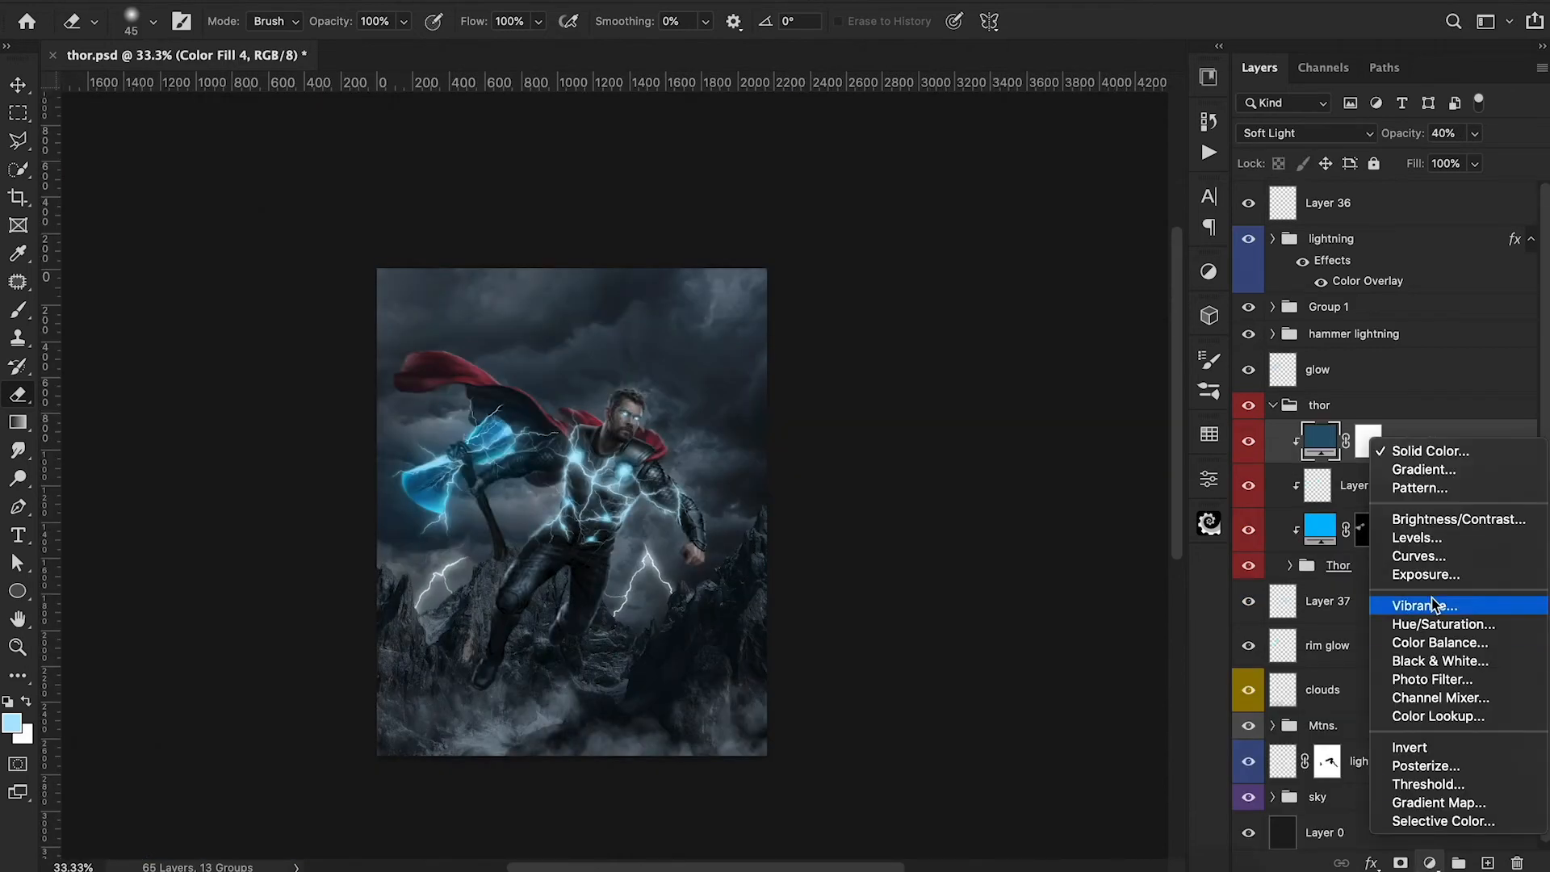
left_click(1420, 642)
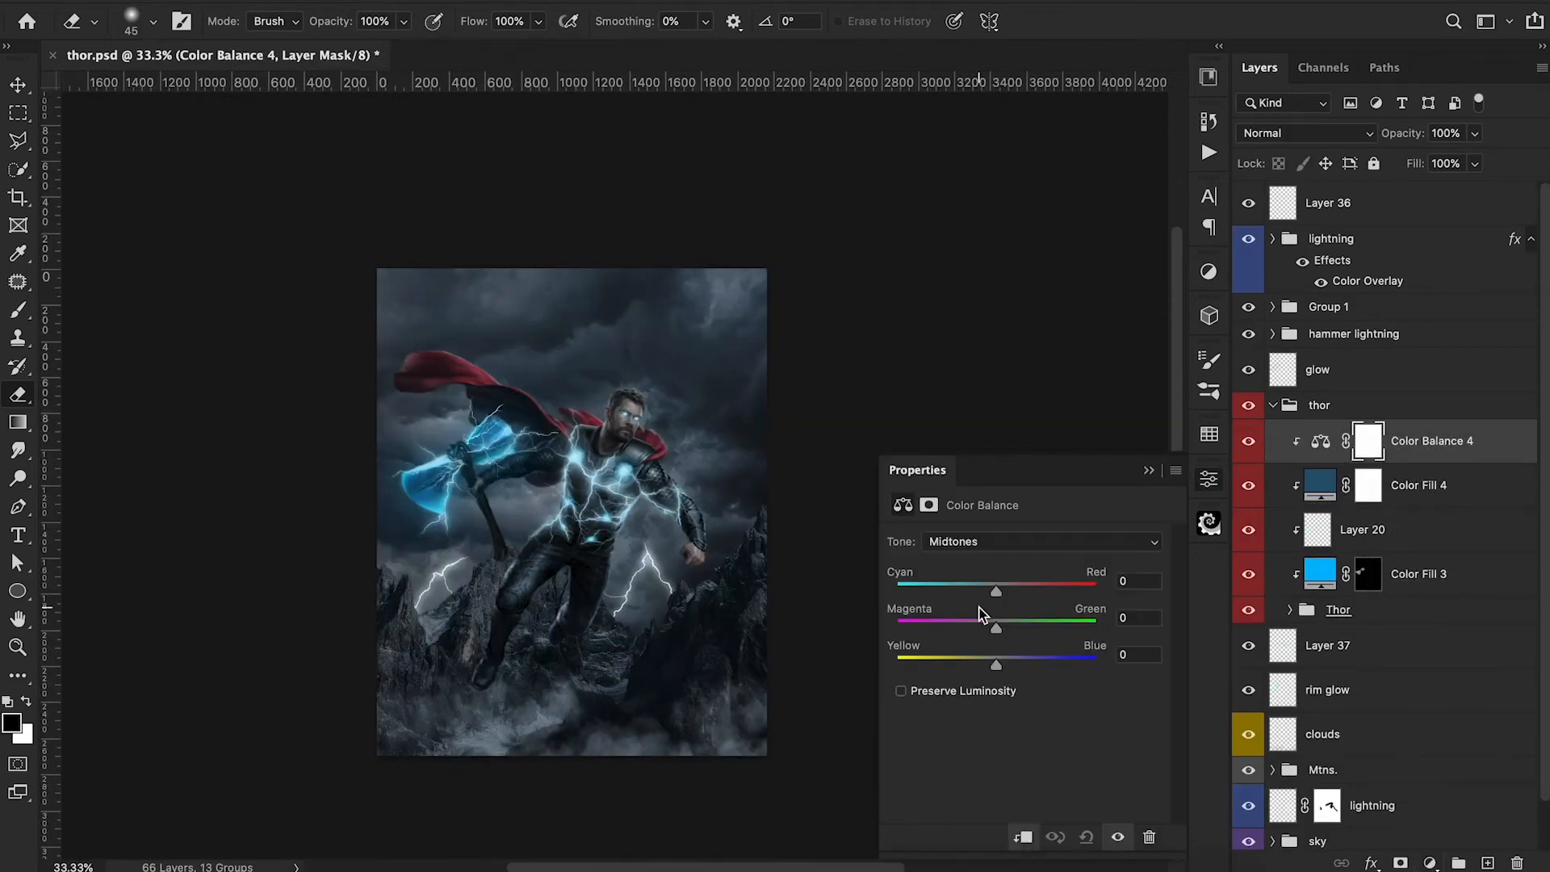
left_click_drag(997, 663, 1021, 662)
left_click_drag(998, 590, 982, 591)
Shift the shadows of Thor's clipped Color Balance toward blue and its highlights toward cyan with a little blue.
left_click(969, 541)
left_click(969, 523)
left_click_drag(996, 663, 1006, 674)
left_click(985, 541)
left_click(976, 574)
left_click_drag(996, 590, 983, 594)
left_click_drag(1010, 670, 1007, 669)
left_click_drag(979, 591, 976, 593)
left_click_drag(1006, 667, 1000, 666)
left_click_drag(952, 592, 962, 591)
left_click(1148, 470)
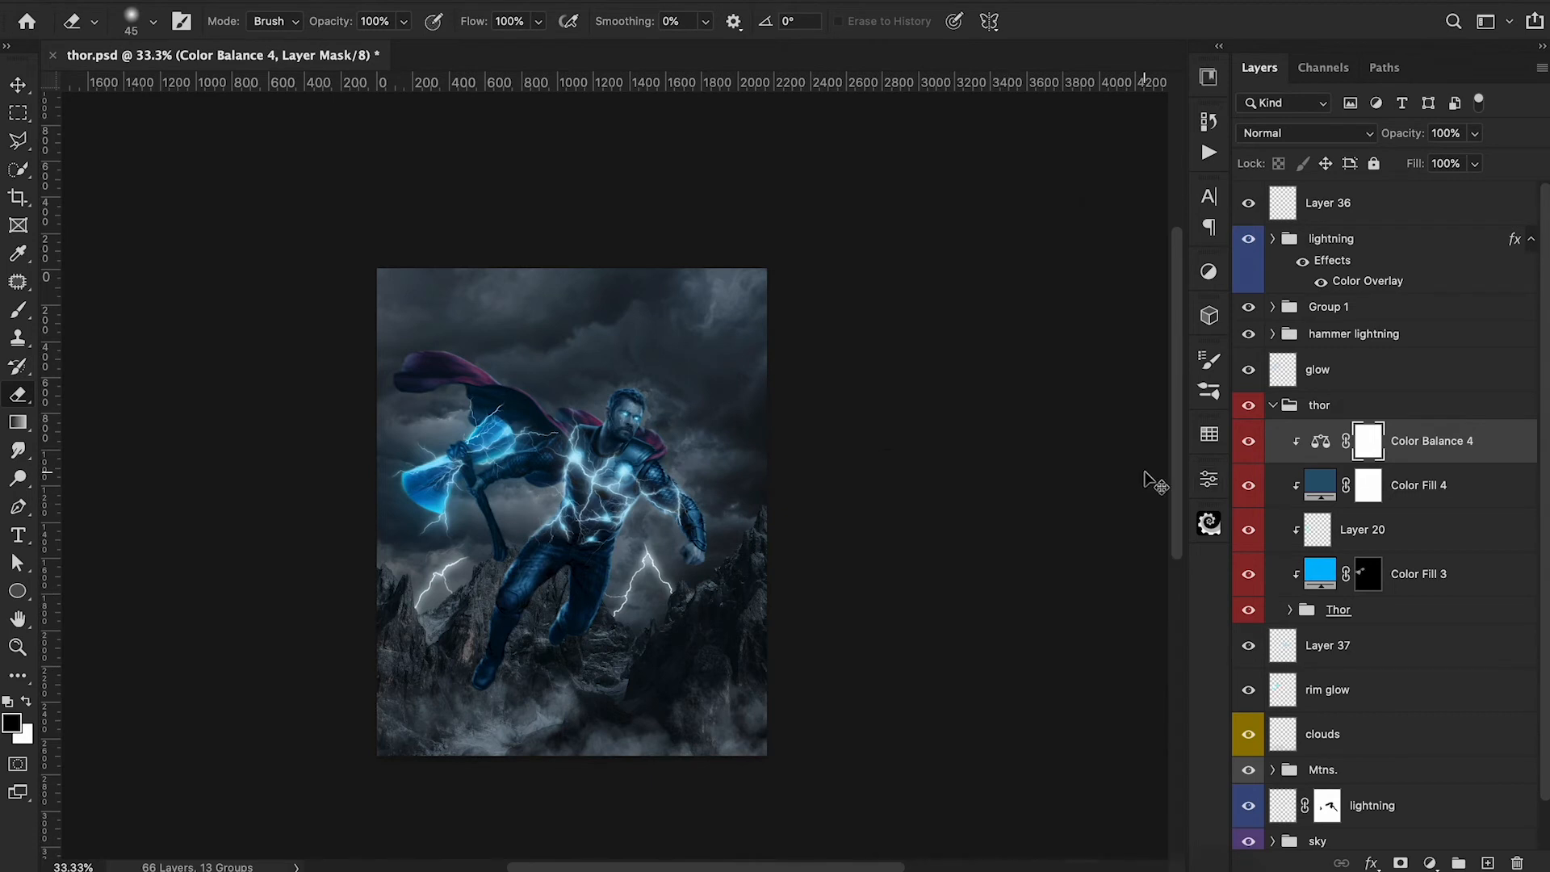
Invert the Color Balance 4 mask to black and brush the blue tint back onto Thor in white at 10% opacity.
key("ctrl+i")
key("x")
key("b")
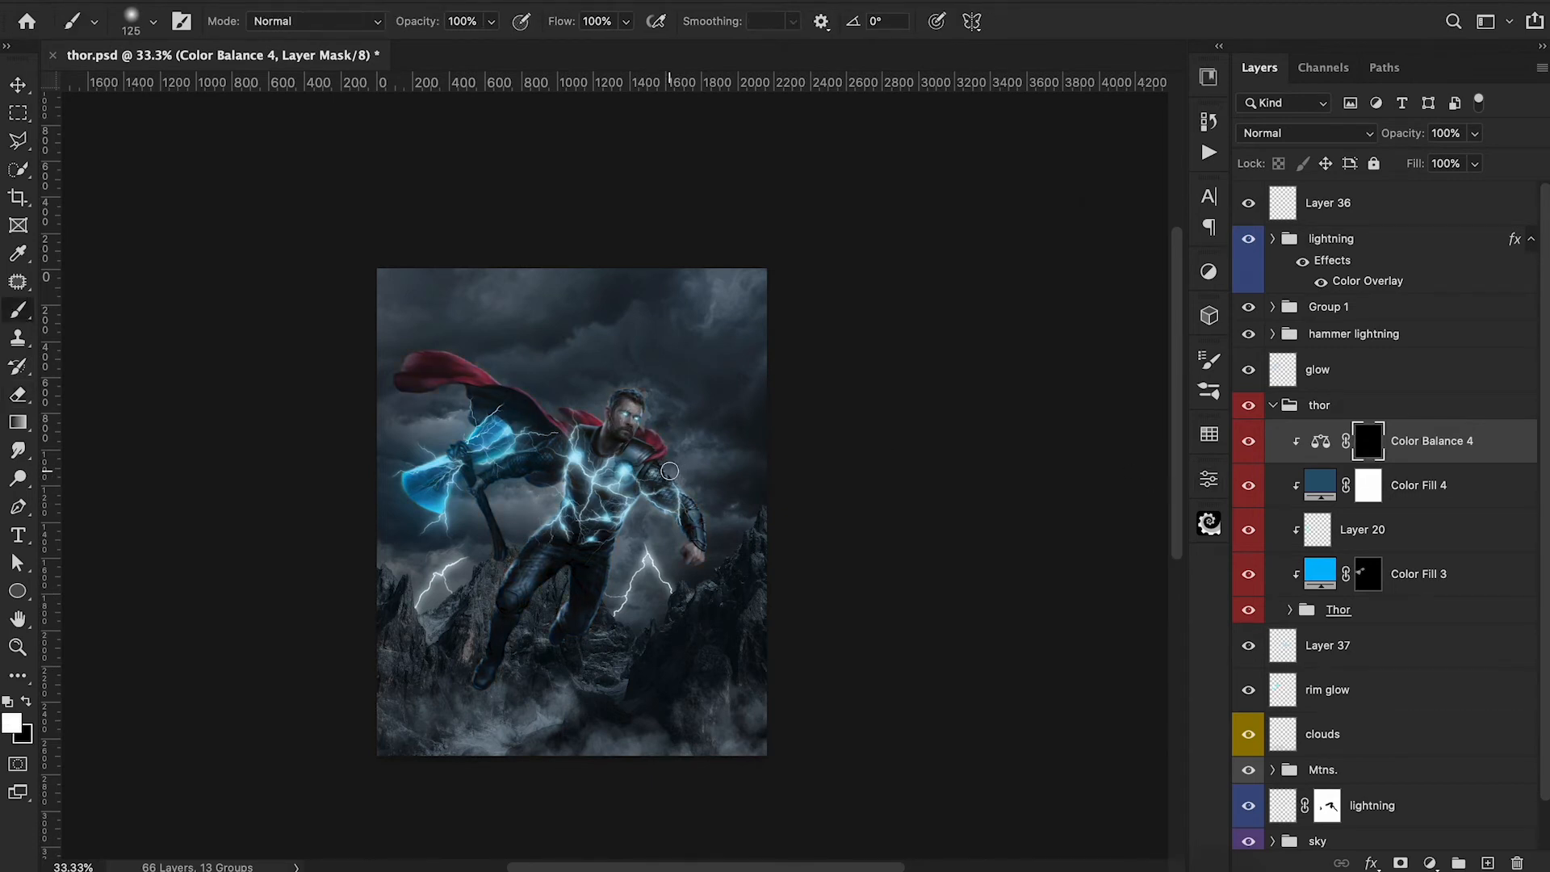
key("3")
key("1")
Add a Color Balance adjustment above the clouds layer, shifting midtones toward blue and shadows toward cyan at about -10.
left_click(1429, 862)
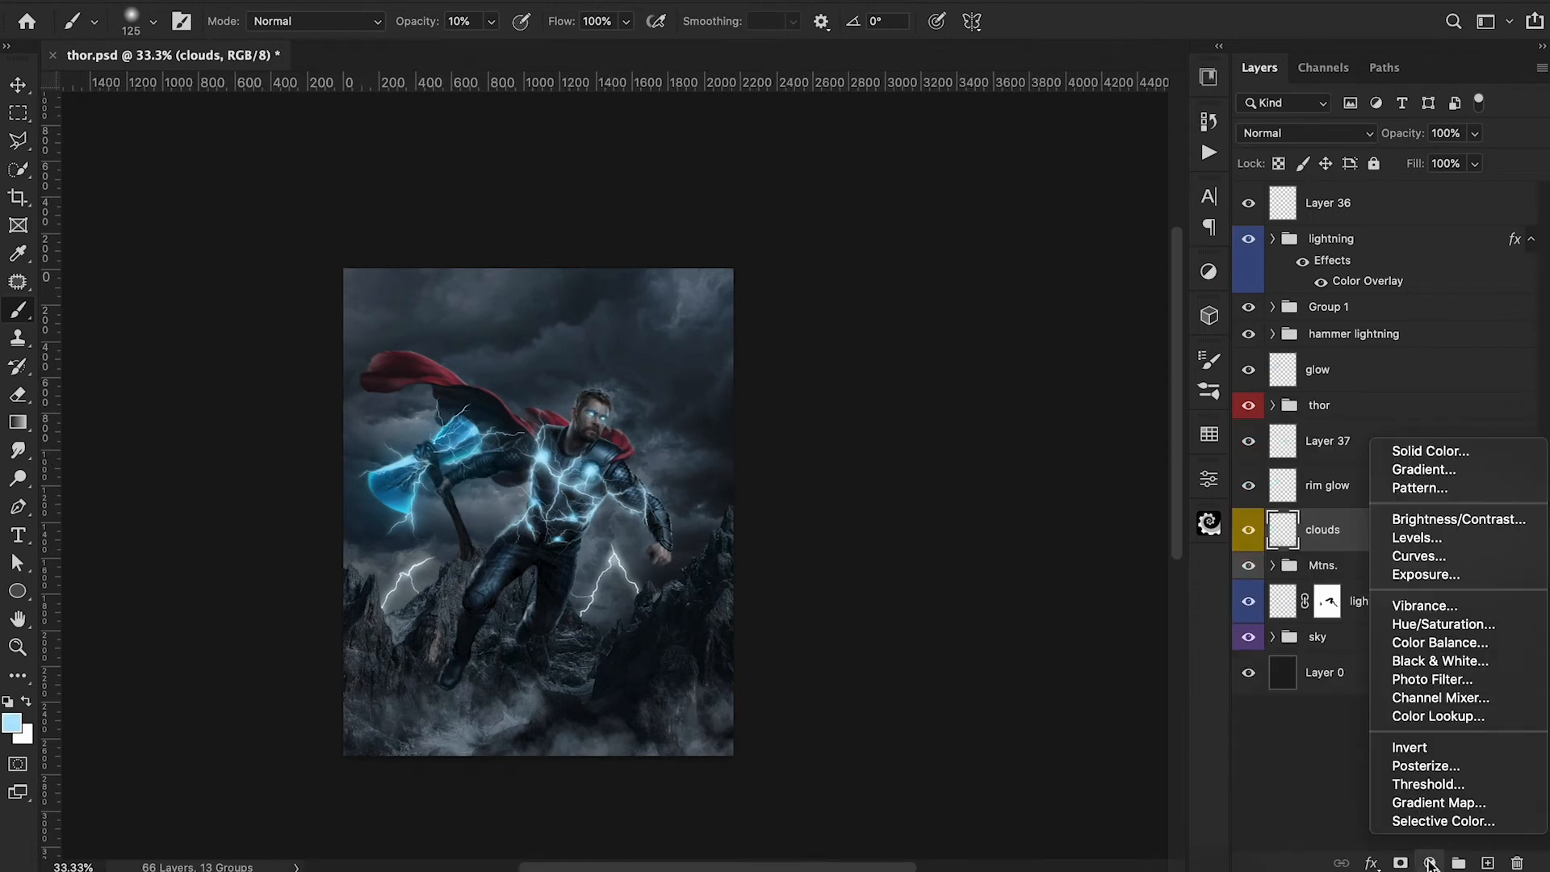
left_click(1439, 642)
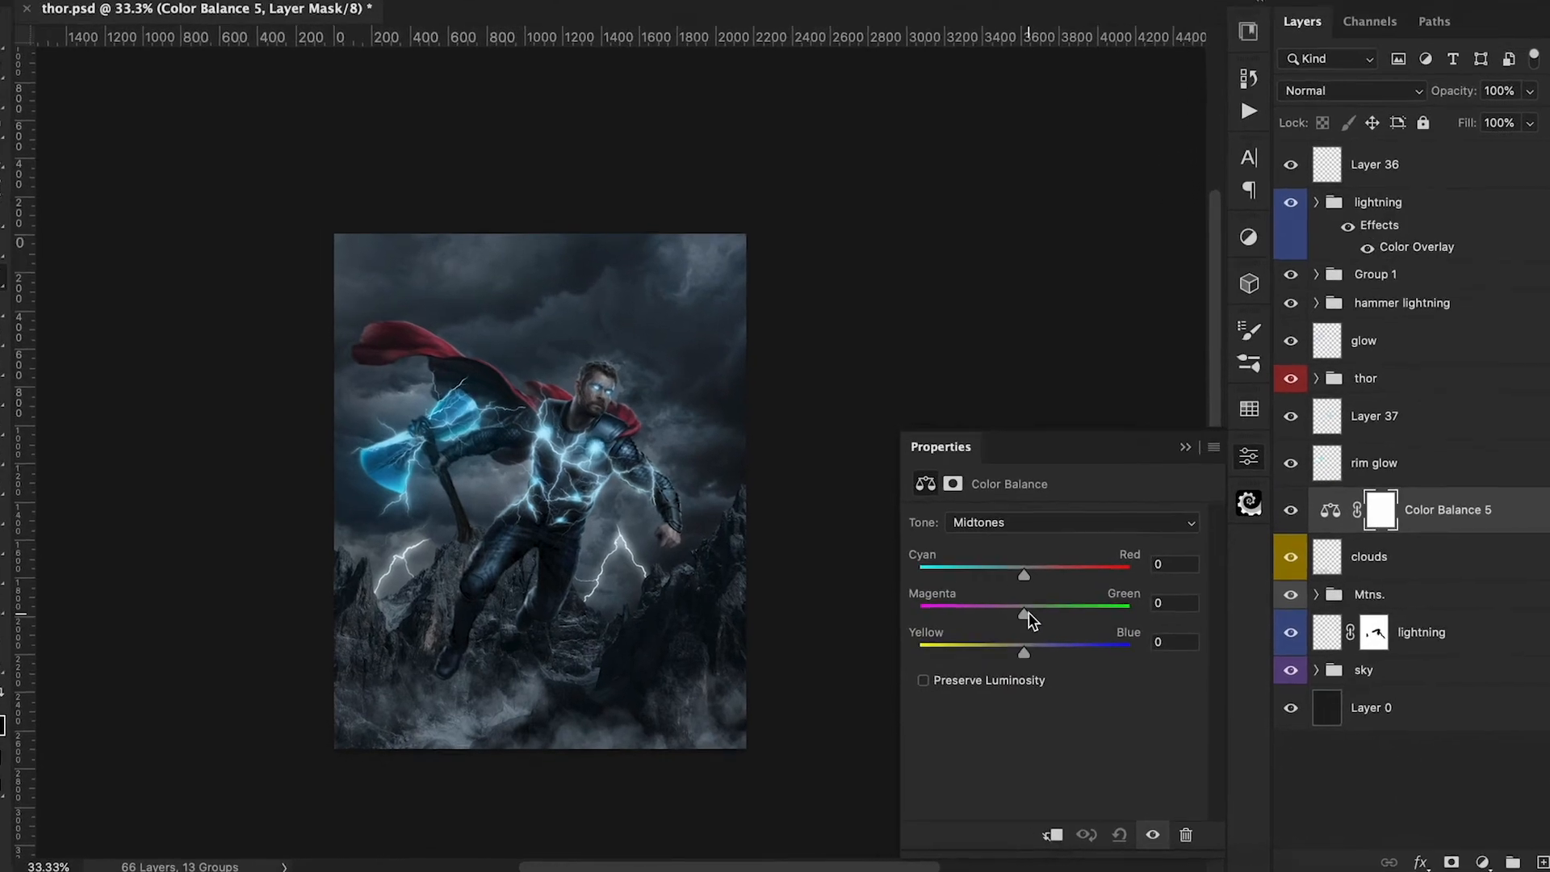
left_click_drag(1156, 595, 1179, 597)
left_click(1151, 422)
left_click(1150, 400)
left_click_drag(1166, 489, 1153, 489)
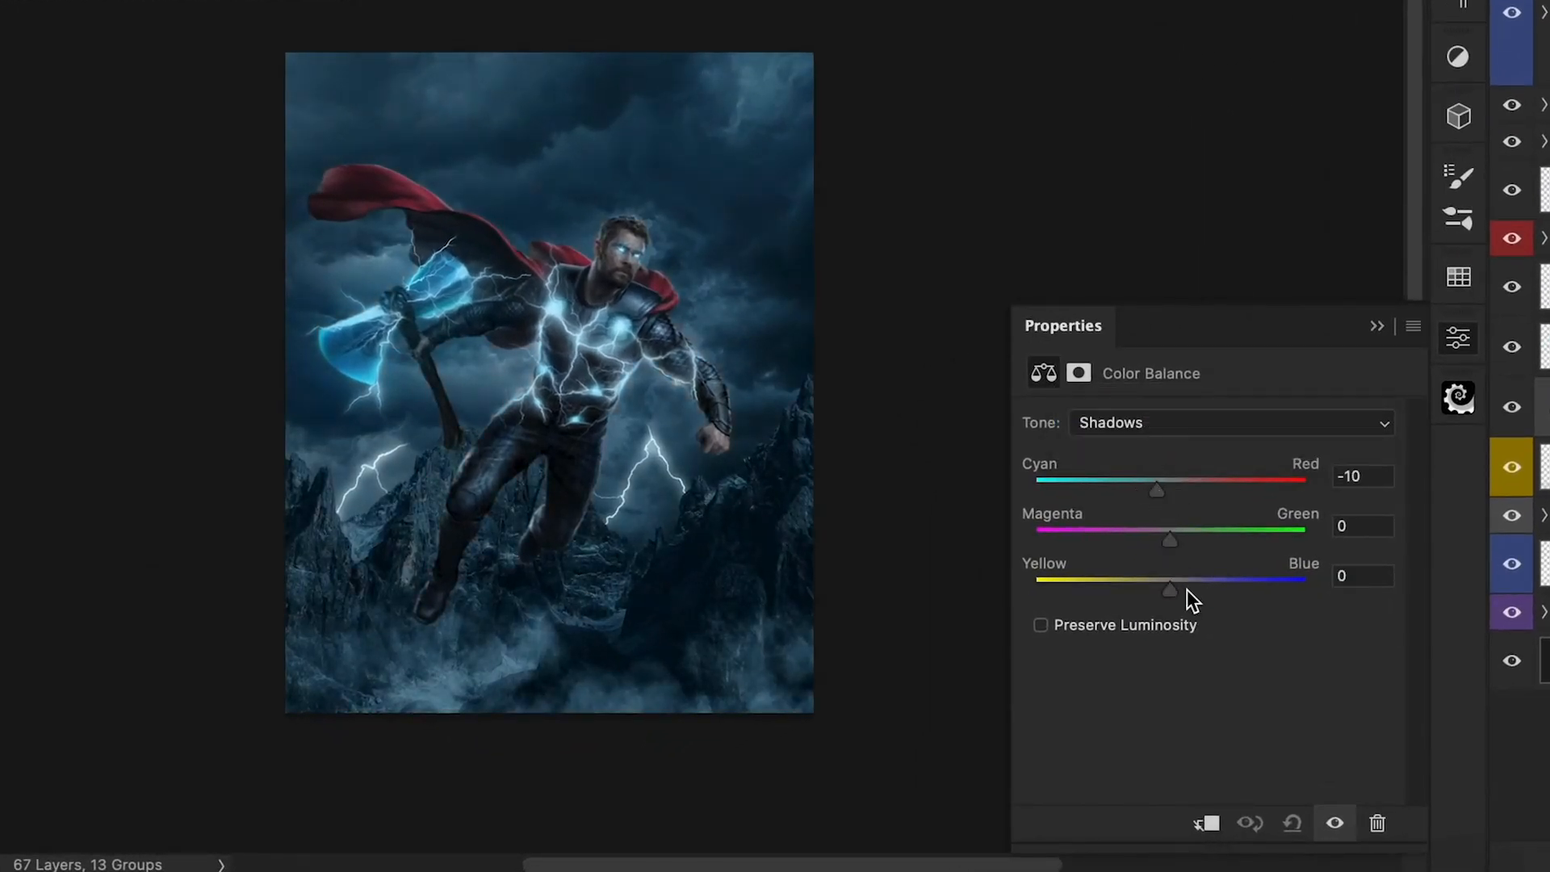
left_click_drag(1176, 542, 1161, 490)
Set the Color Balance 5 highlights to -3 on Yellow/Blue with a slight Cyan/Red change, and lower the layer's opacity to 78%.
left_click(1175, 424)
left_click(1170, 465)
left_click_drag(1172, 589, 1164, 589)
left_click_drag(1155, 492, 1168, 494)
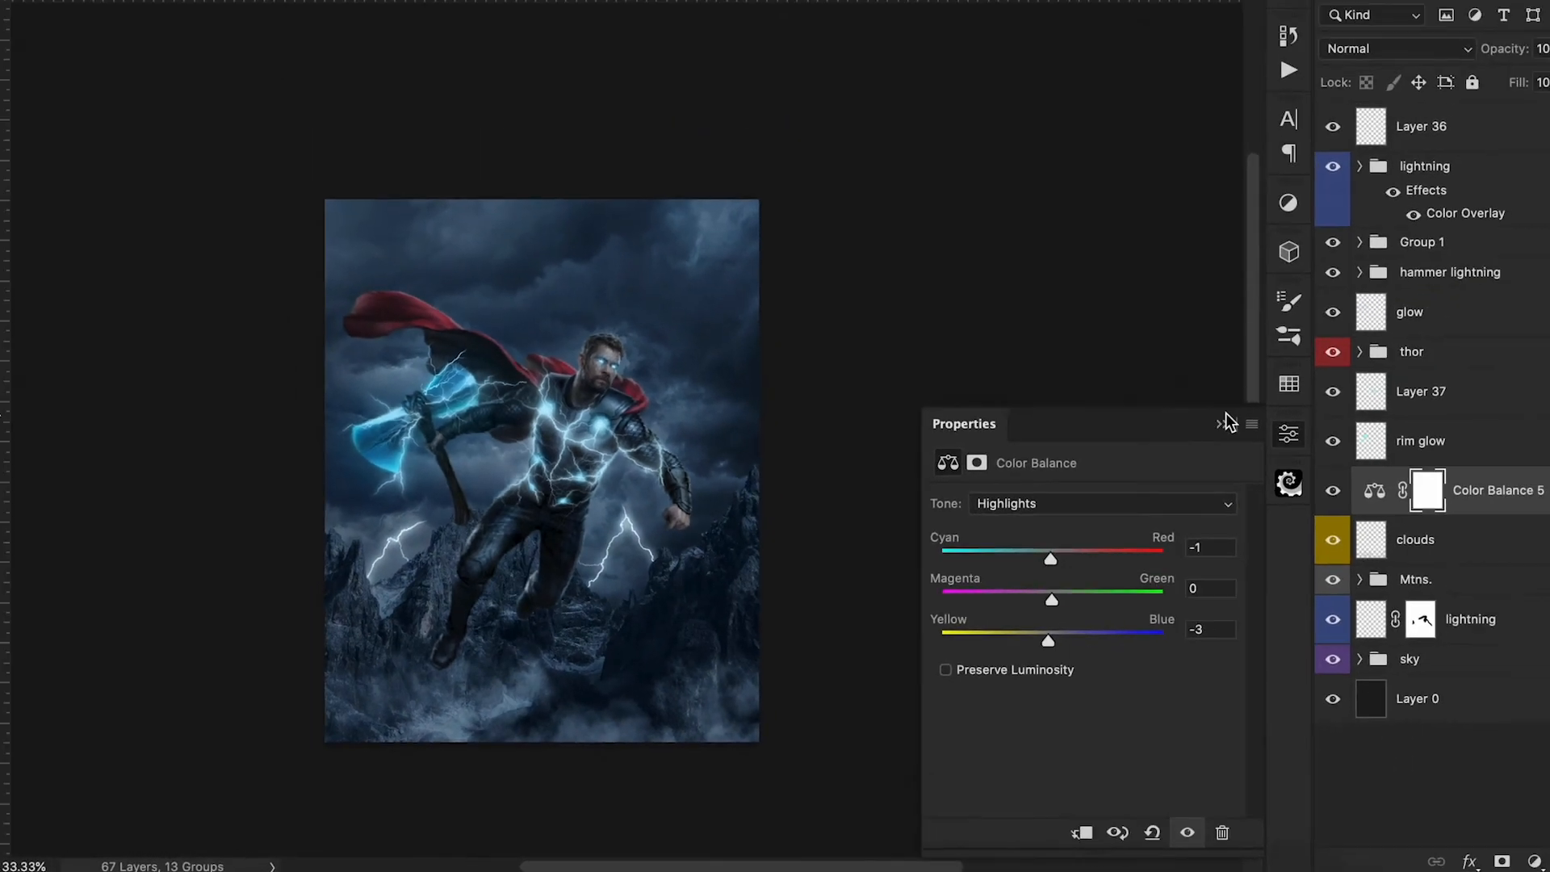
left_click(1222, 420)
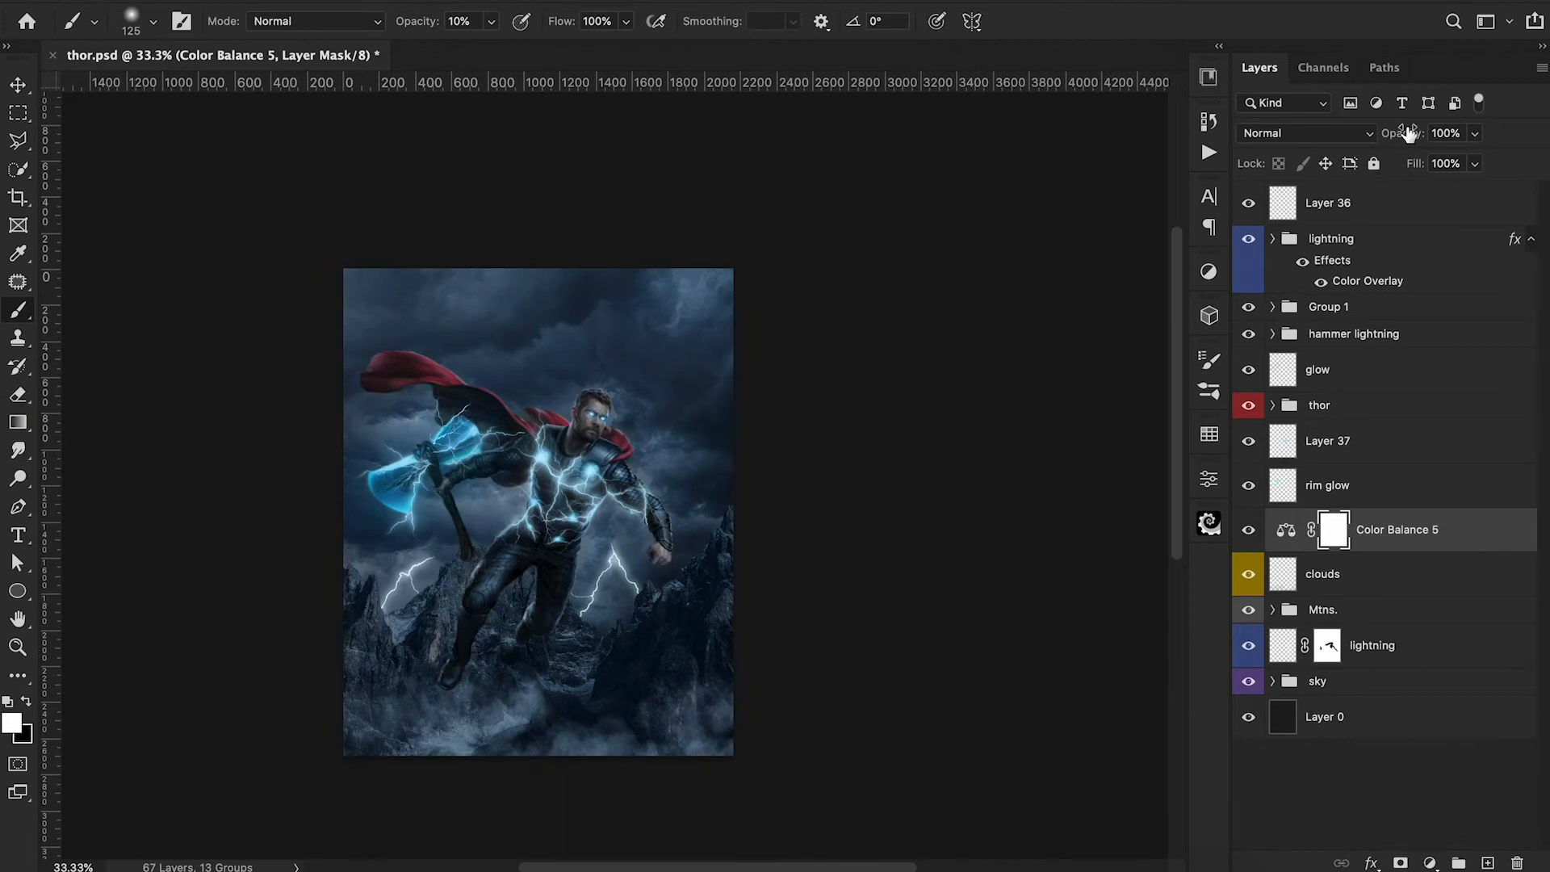
left_click_drag(1406, 133, 1384, 139)
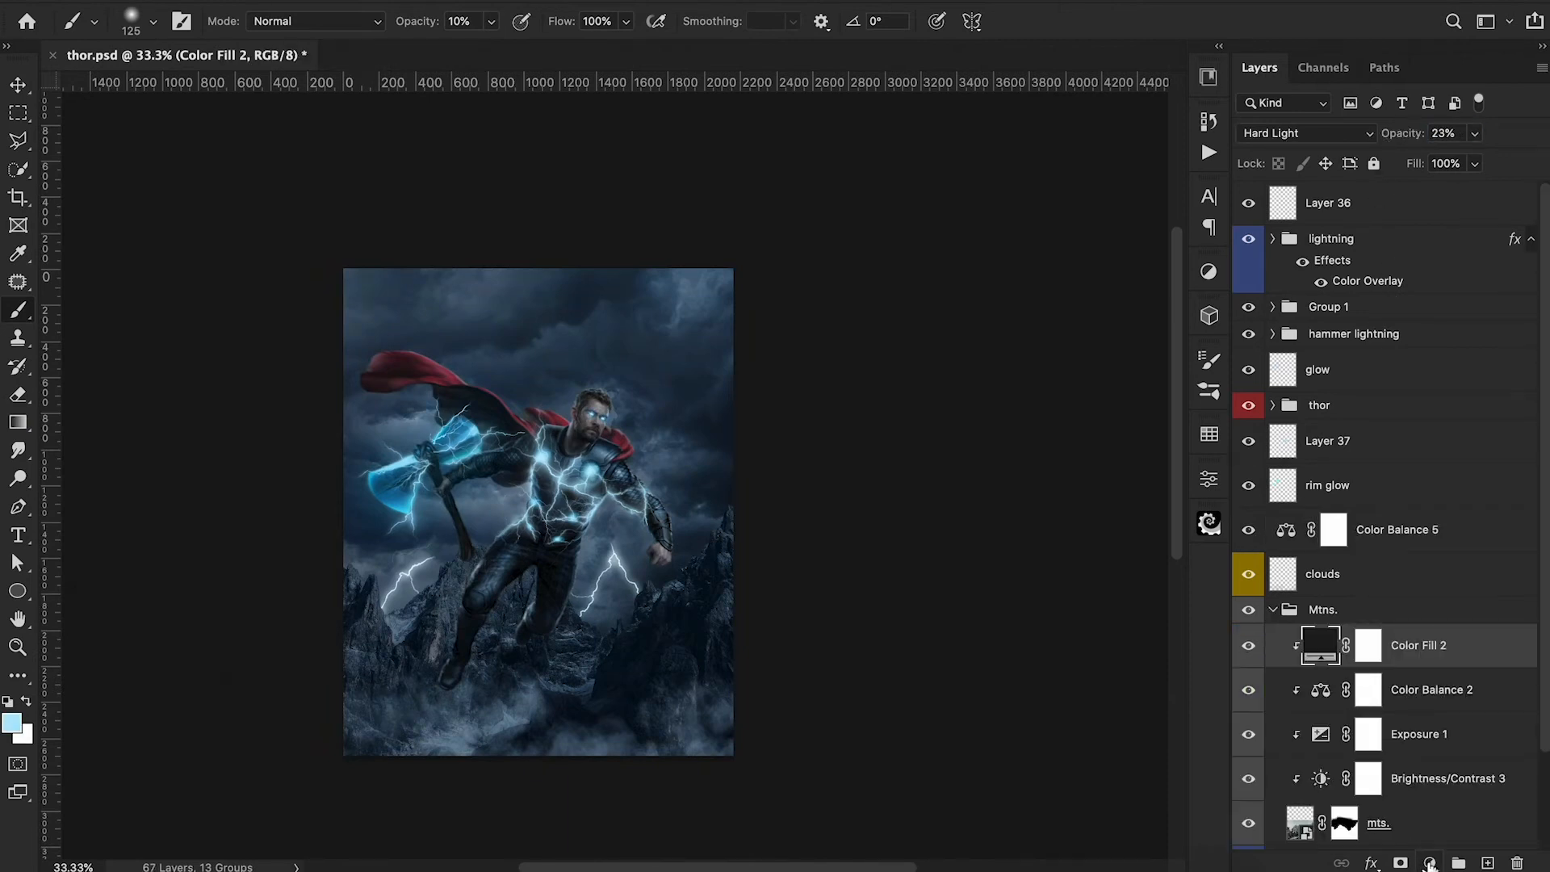
Add a Brightness/Contrast adjustment clipped above Color Fill 2 in the Mtns. group with brightness -50 and contrast -24.
left_click(1430, 862)
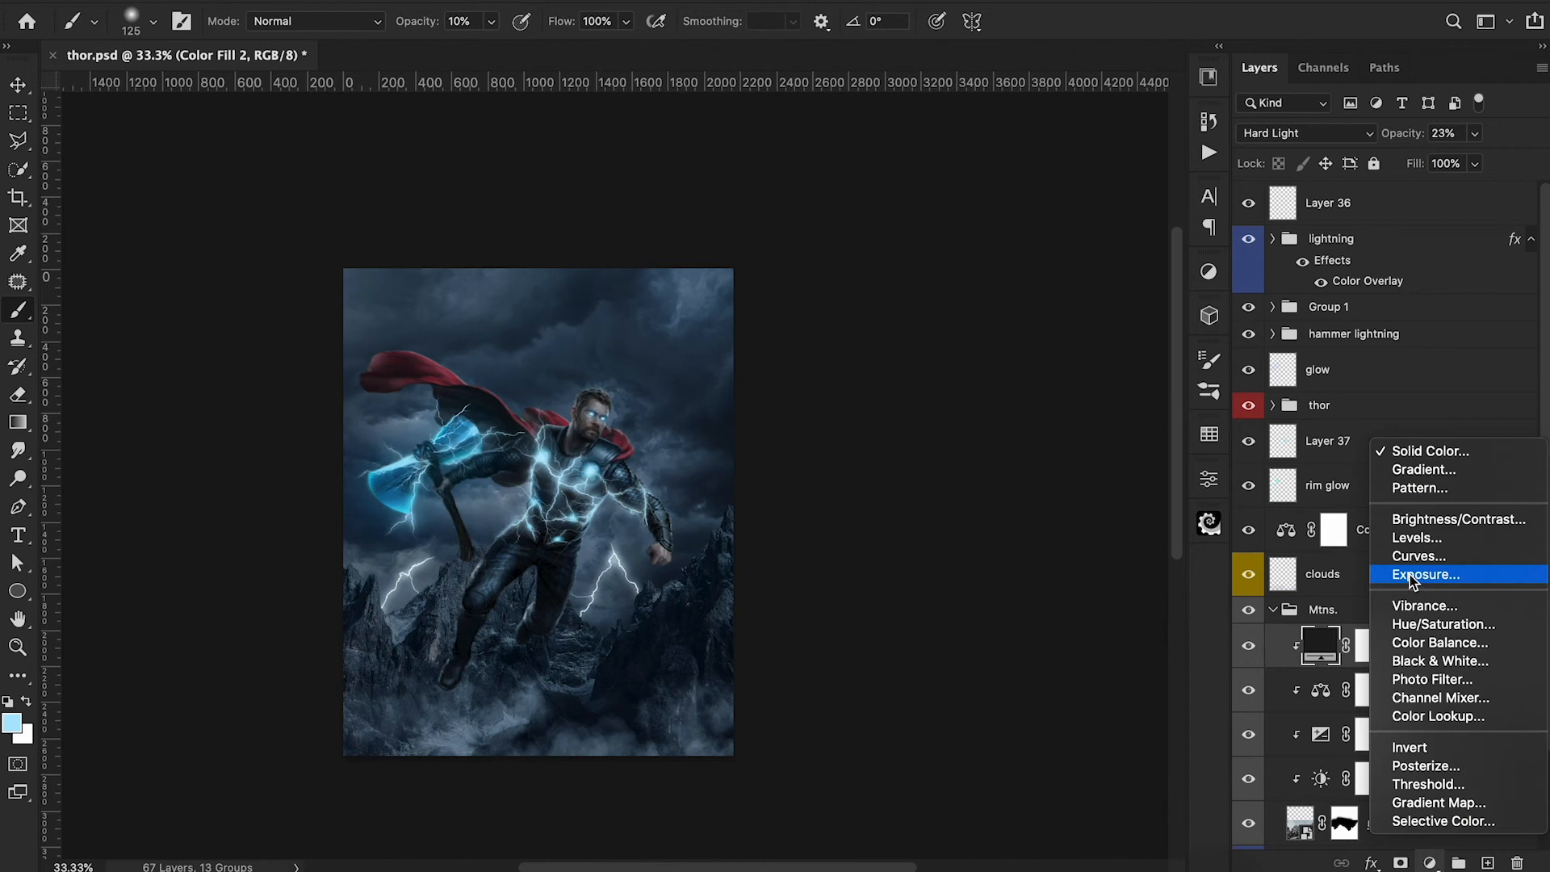
left_click(1414, 519)
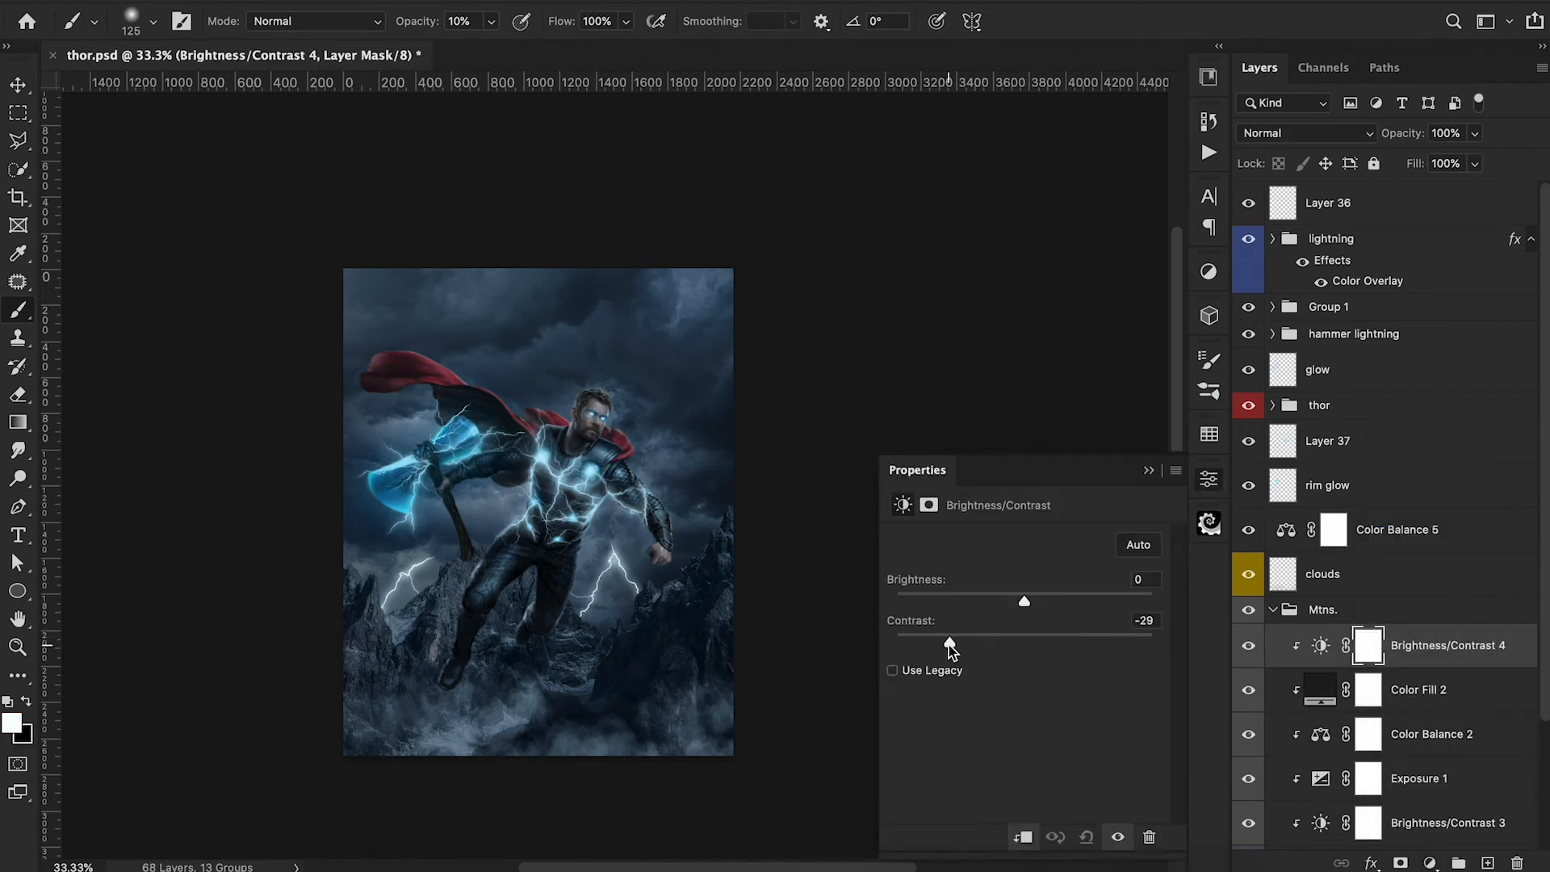
left_click_drag(998, 603, 982, 646)
left_click_drag(922, 602, 979, 605)
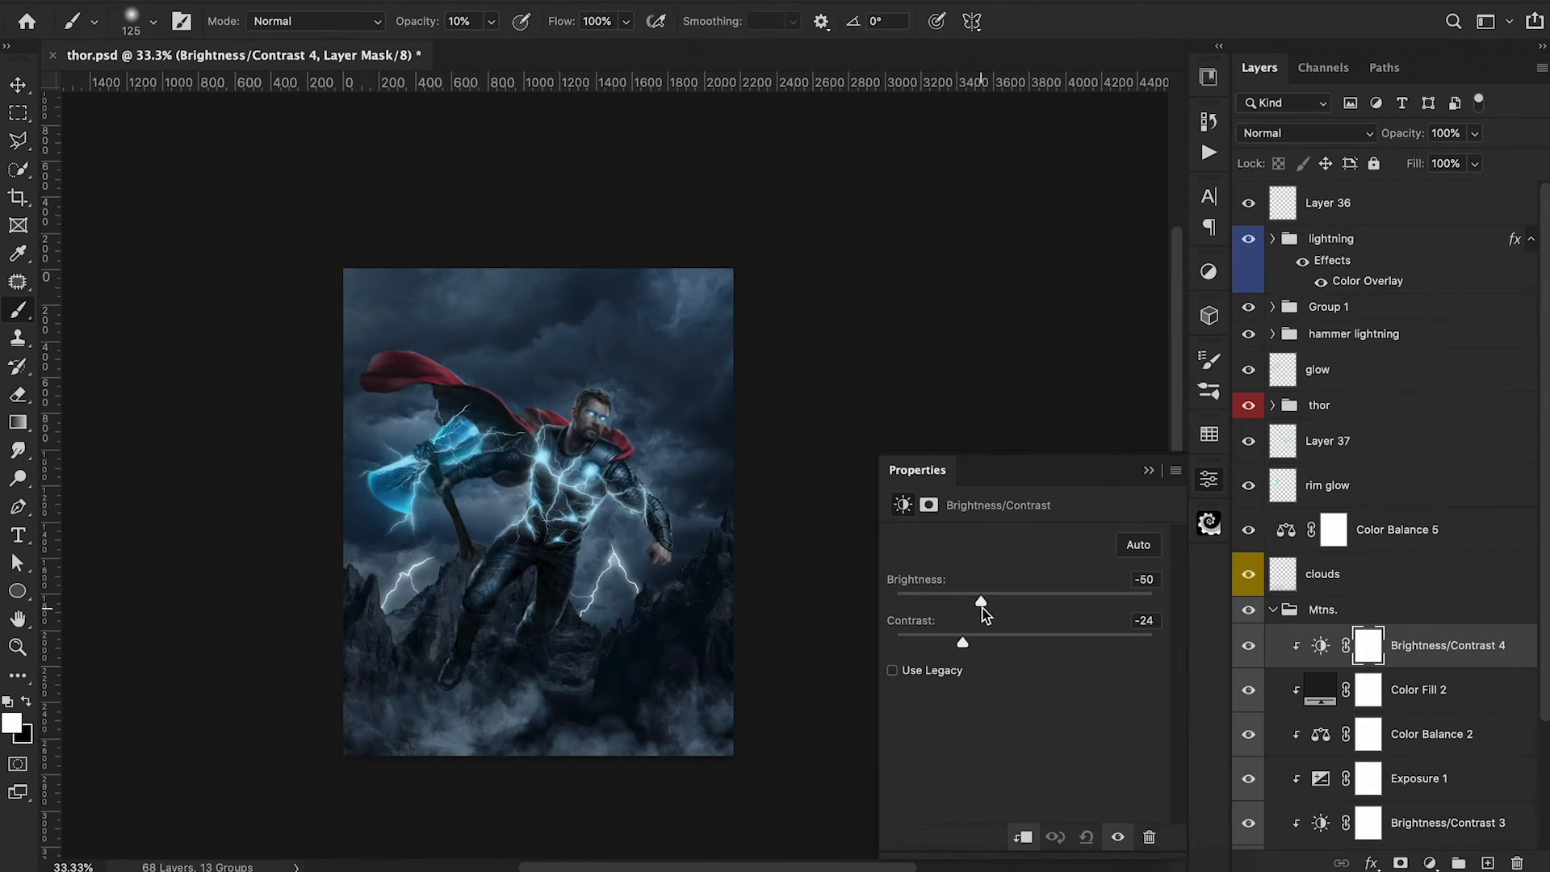
left_click(1149, 469)
Start a Tilt-Shift blur on the mts. layer and move its sharp band up over Thor's upper body.
scroll(1445, 759, "down", 5)
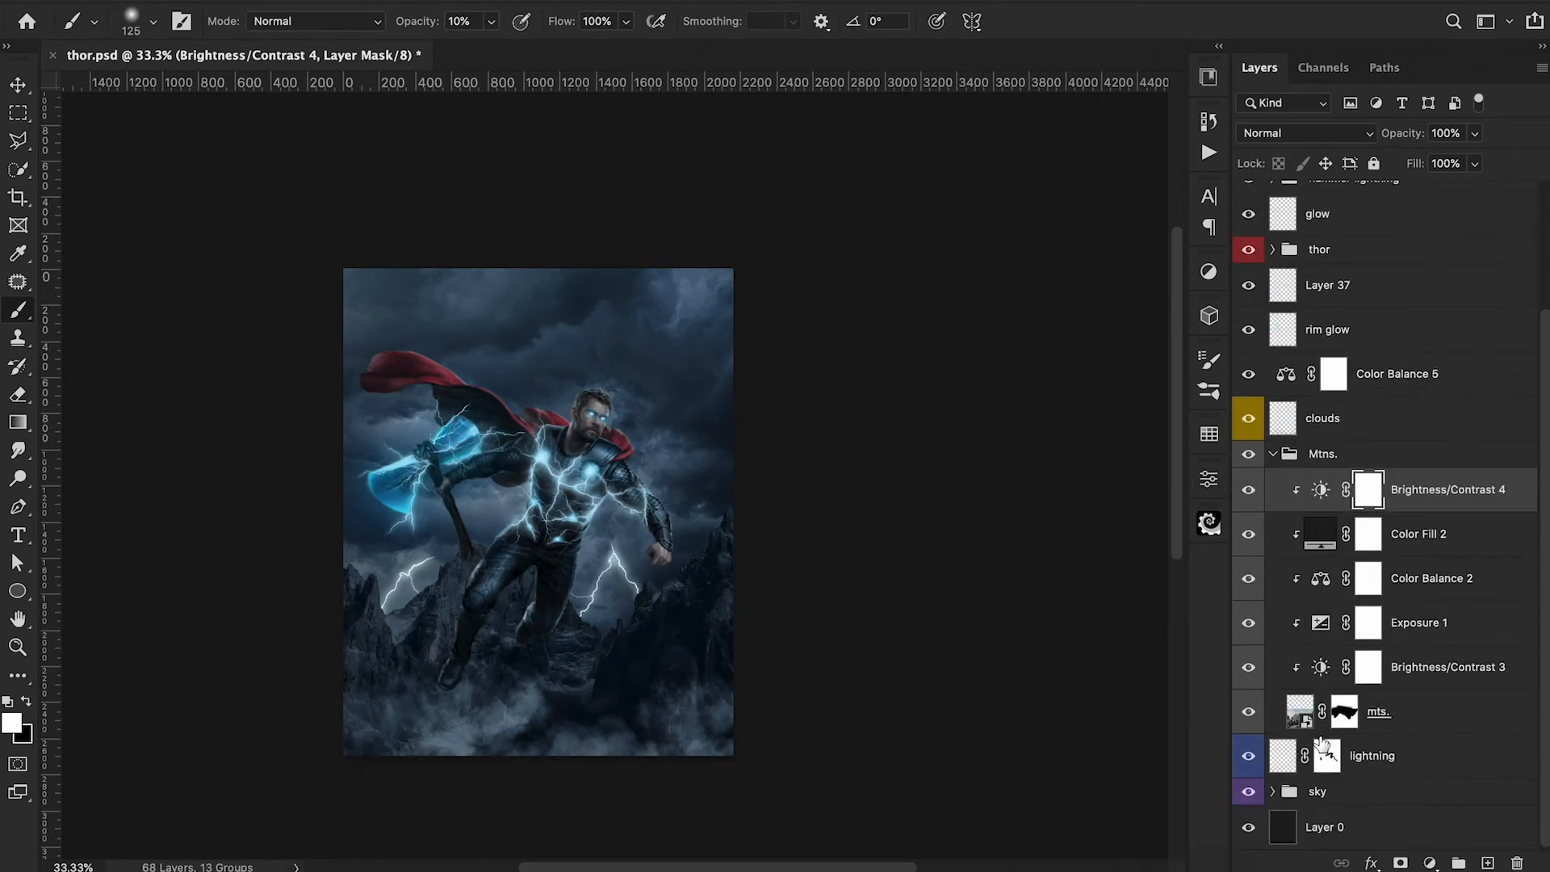
left_click(1299, 712)
left_click(496, 0)
mouse_move(554, 276)
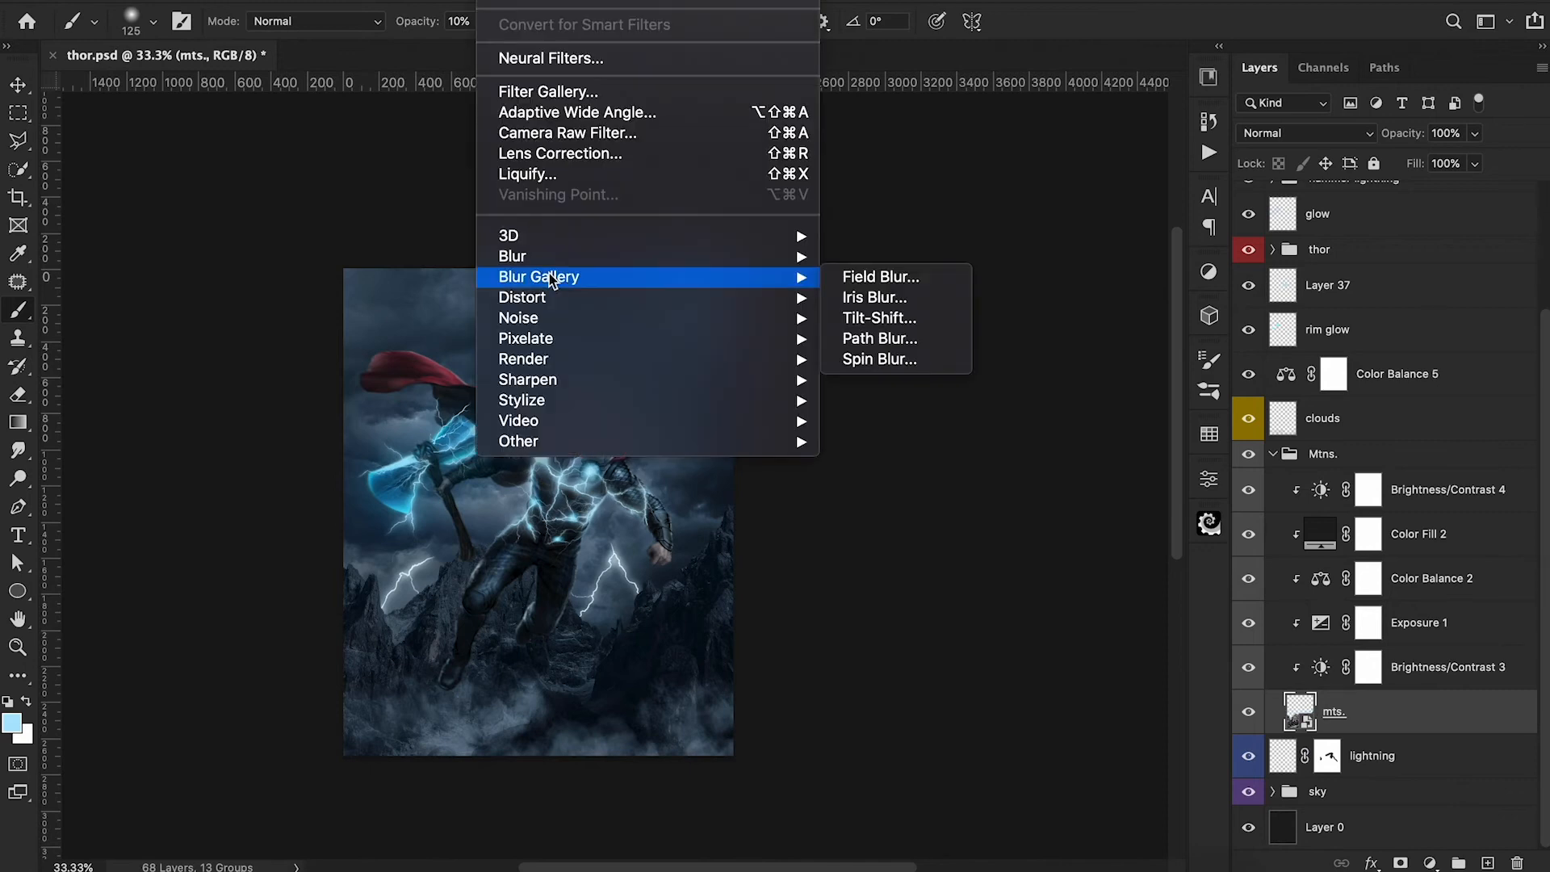
left_click(865, 318)
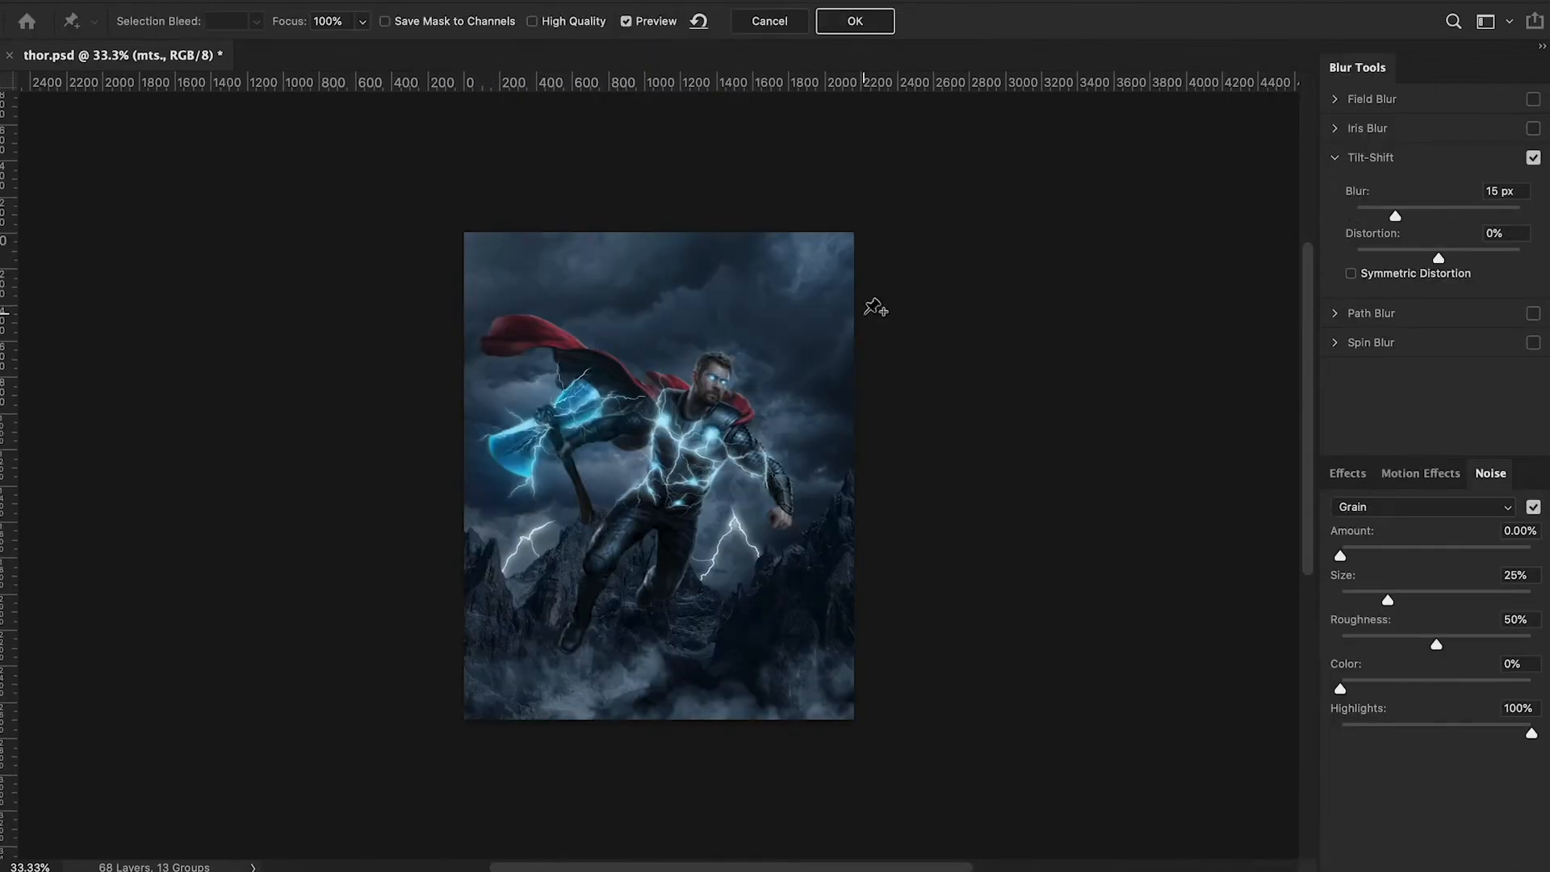
left_click_drag(698, 427, 696, 352)
left_click_drag(681, 529, 680, 468)
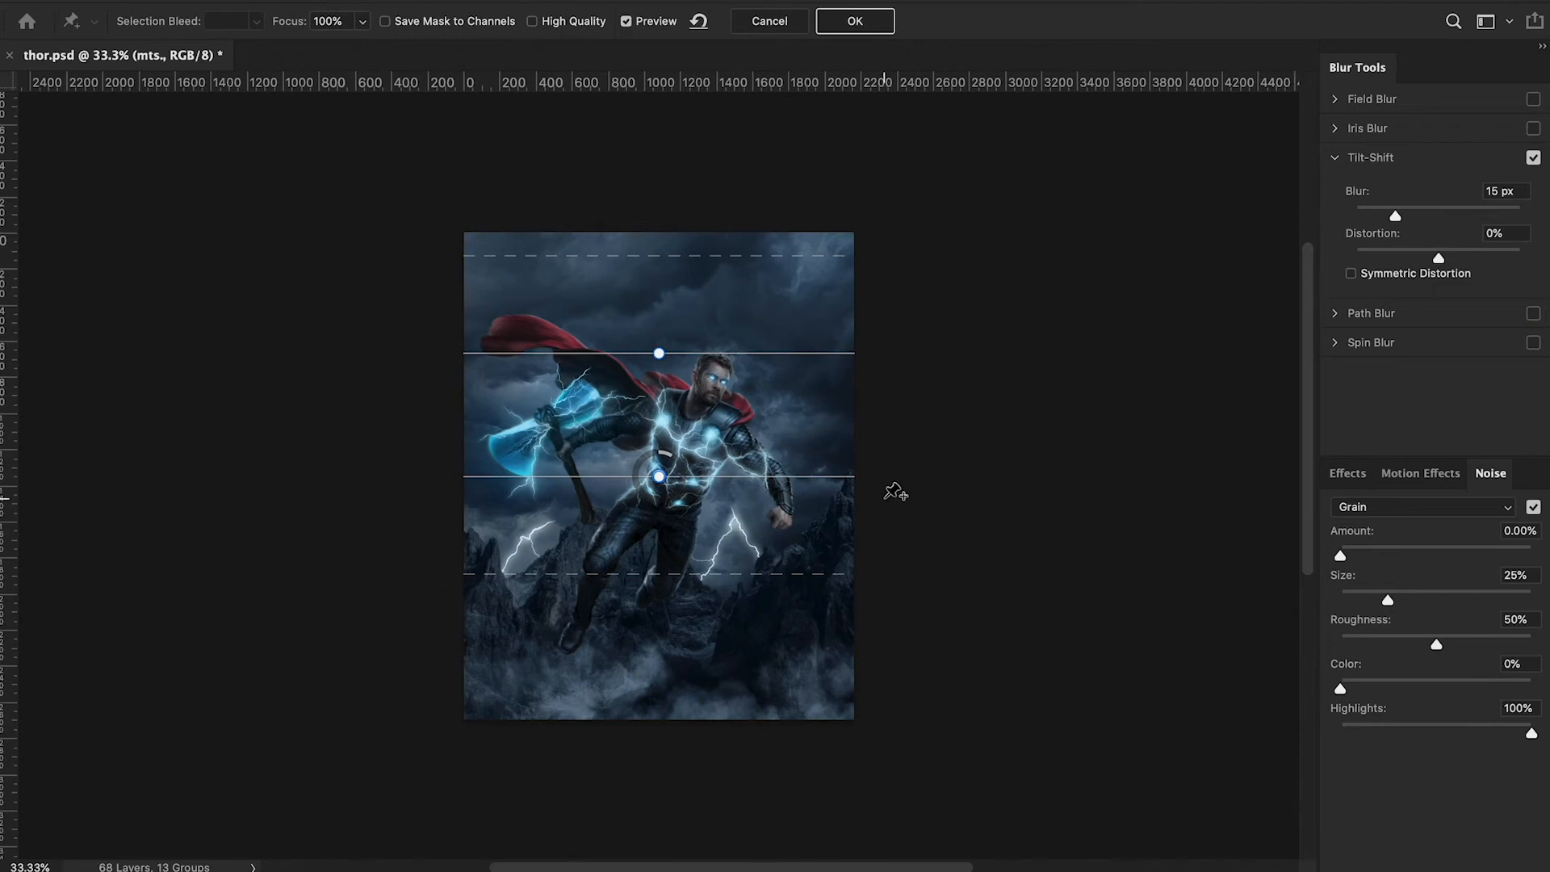
Add 18.64% grain to the Tilt-Shift, reduce its blur to just a few pixels, and apply the filter.
left_click_drag(1339, 557, 1377, 564)
left_click(702, 479)
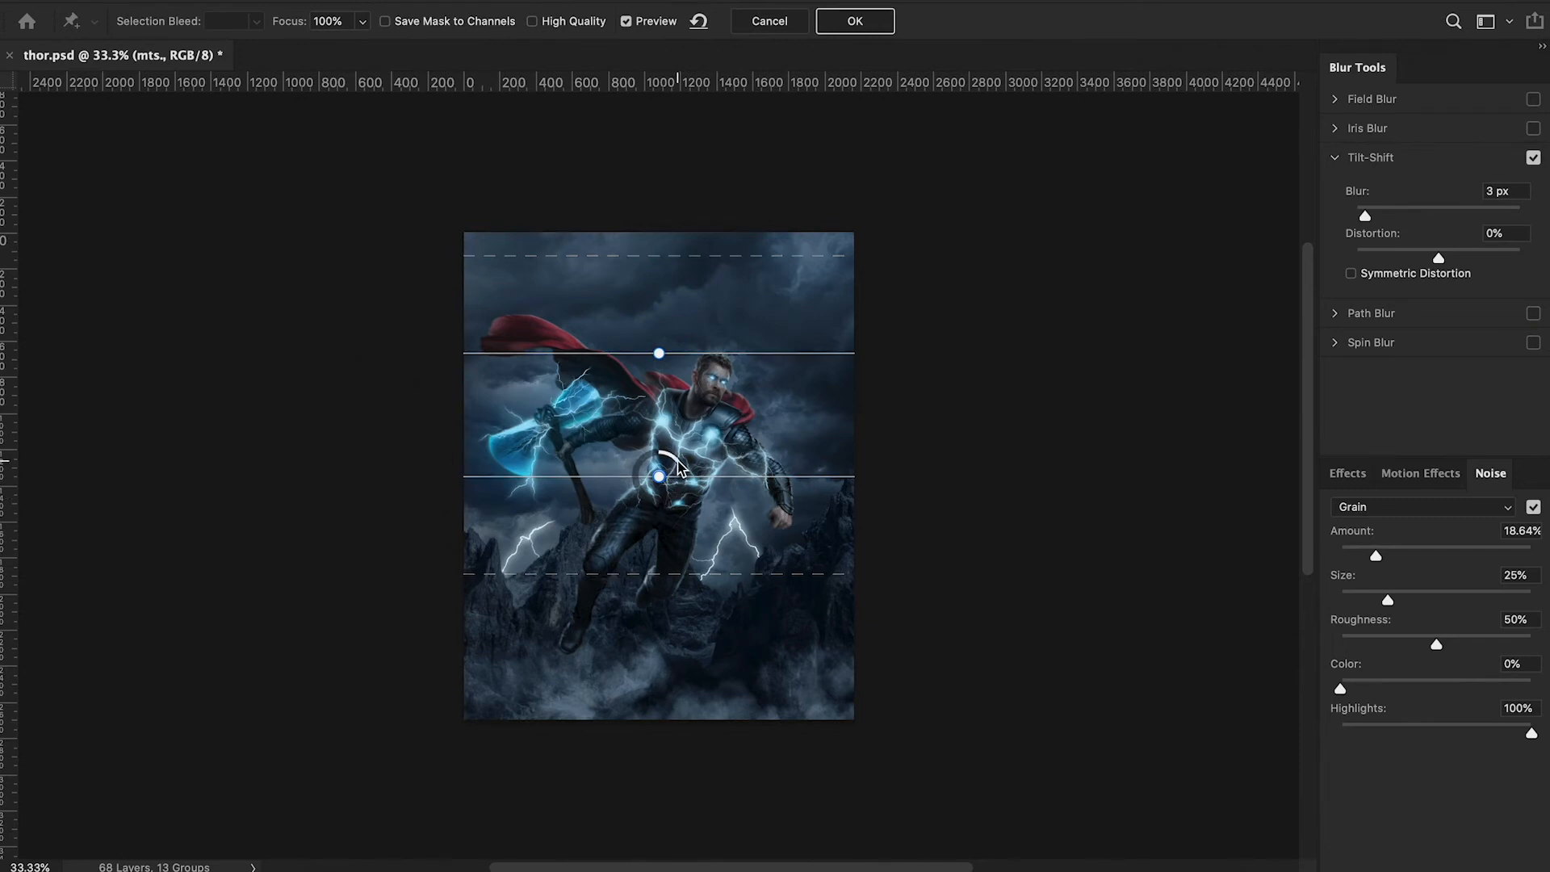
left_click_drag(1364, 215, 1369, 216)
left_click(871, 16)
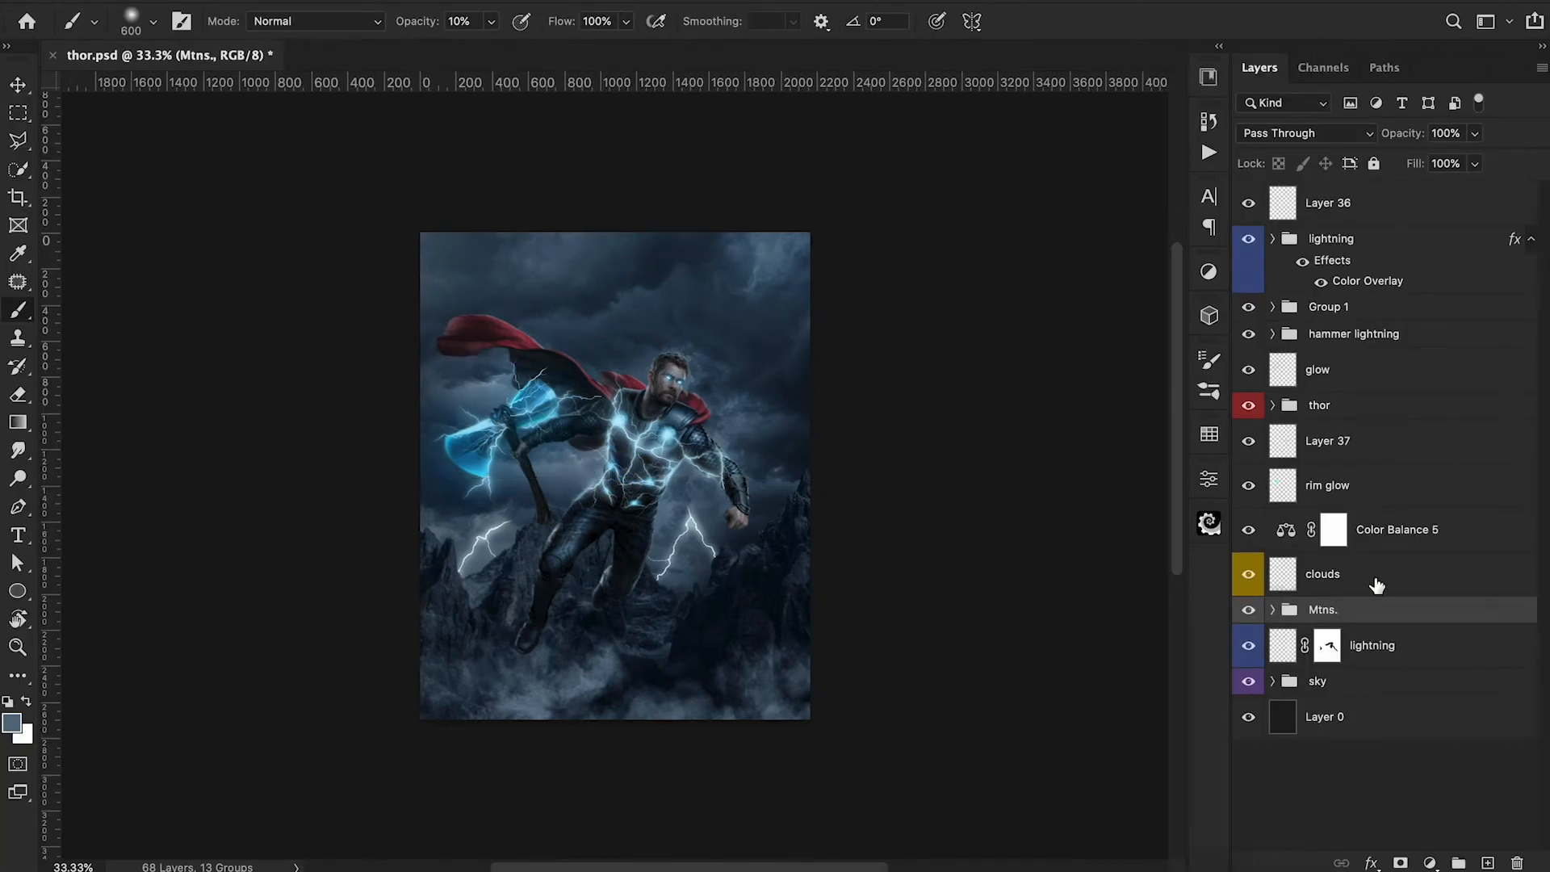
Add a Hue/Saturation adjustment clipped to the clouds layer and colorize it blue with hue 213.
left_click(1376, 585)
left_click(1429, 862)
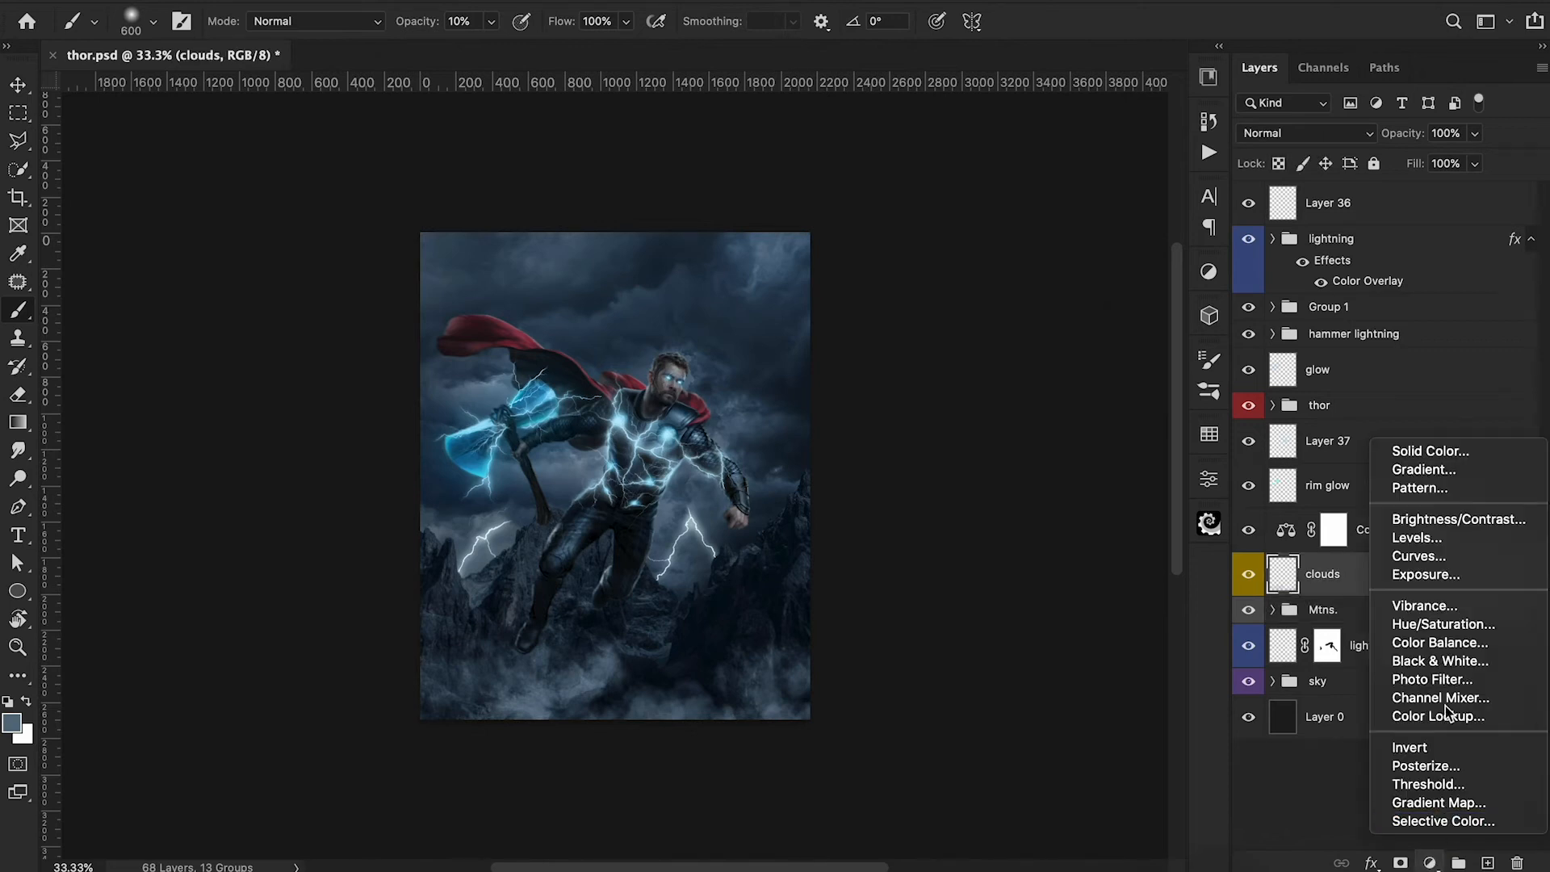
left_click(1443, 625)
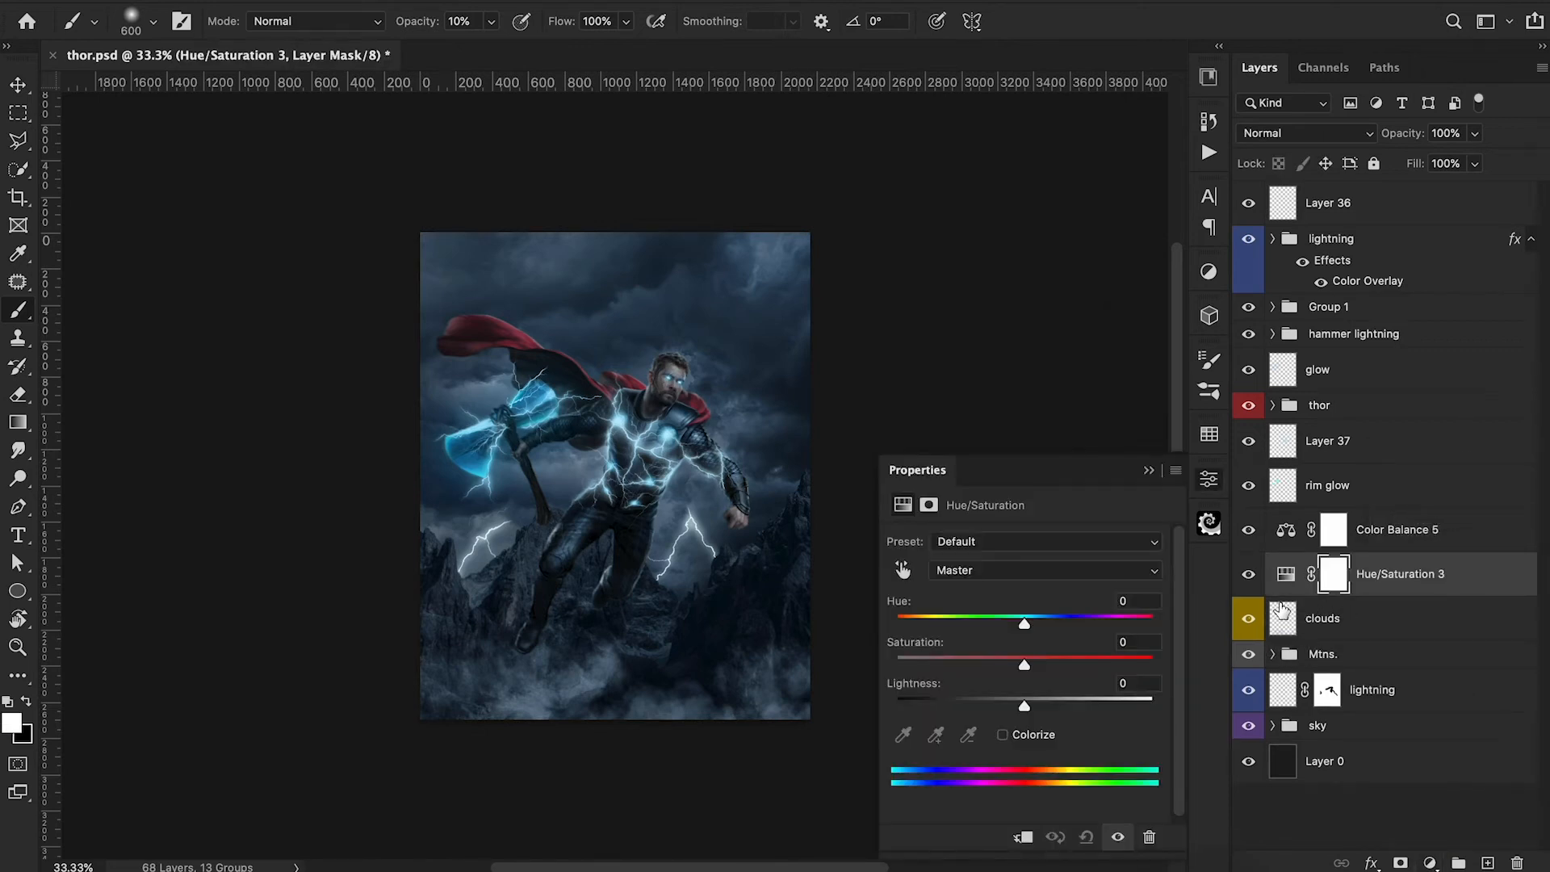
left_click(1282, 599, "alt")
left_click(1002, 735)
left_click_drag(1024, 623, 1049, 626)
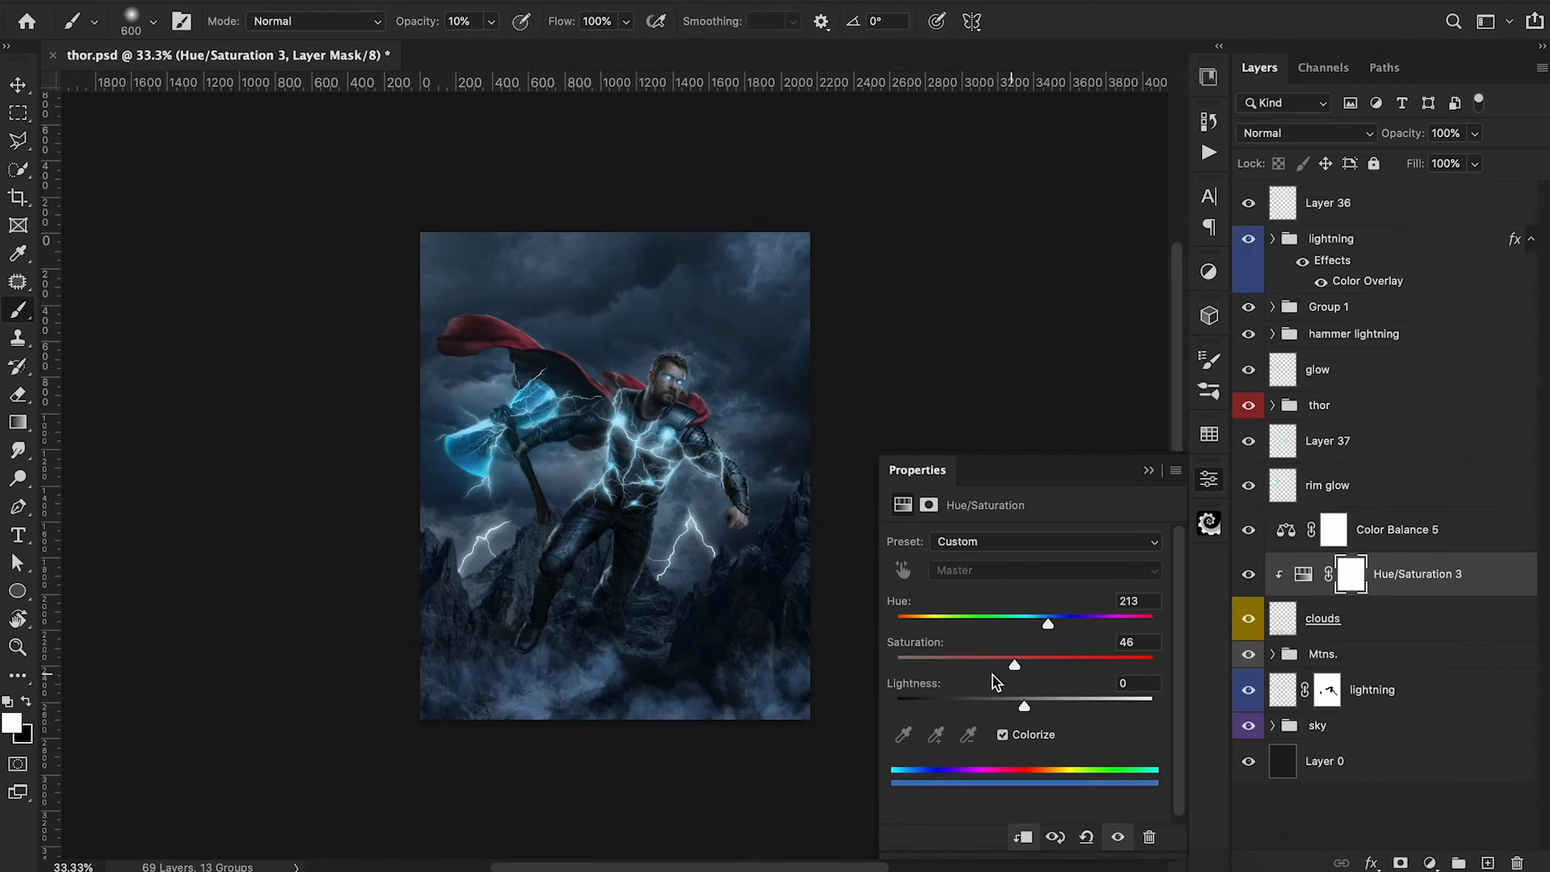
Fine-tune the clouds' Hue/Saturation hue, reduce its lightness, and lower the clouds layer's opacity.
left_click_drag(1049, 622, 1045, 625)
mouse_move(1024, 706)
left_mouse_down()
mouse_move(976, 710)
mouse_move(1021, 707)
mouse_move(966, 668)
mouse_move(1008, 706)
left_mouse_up()
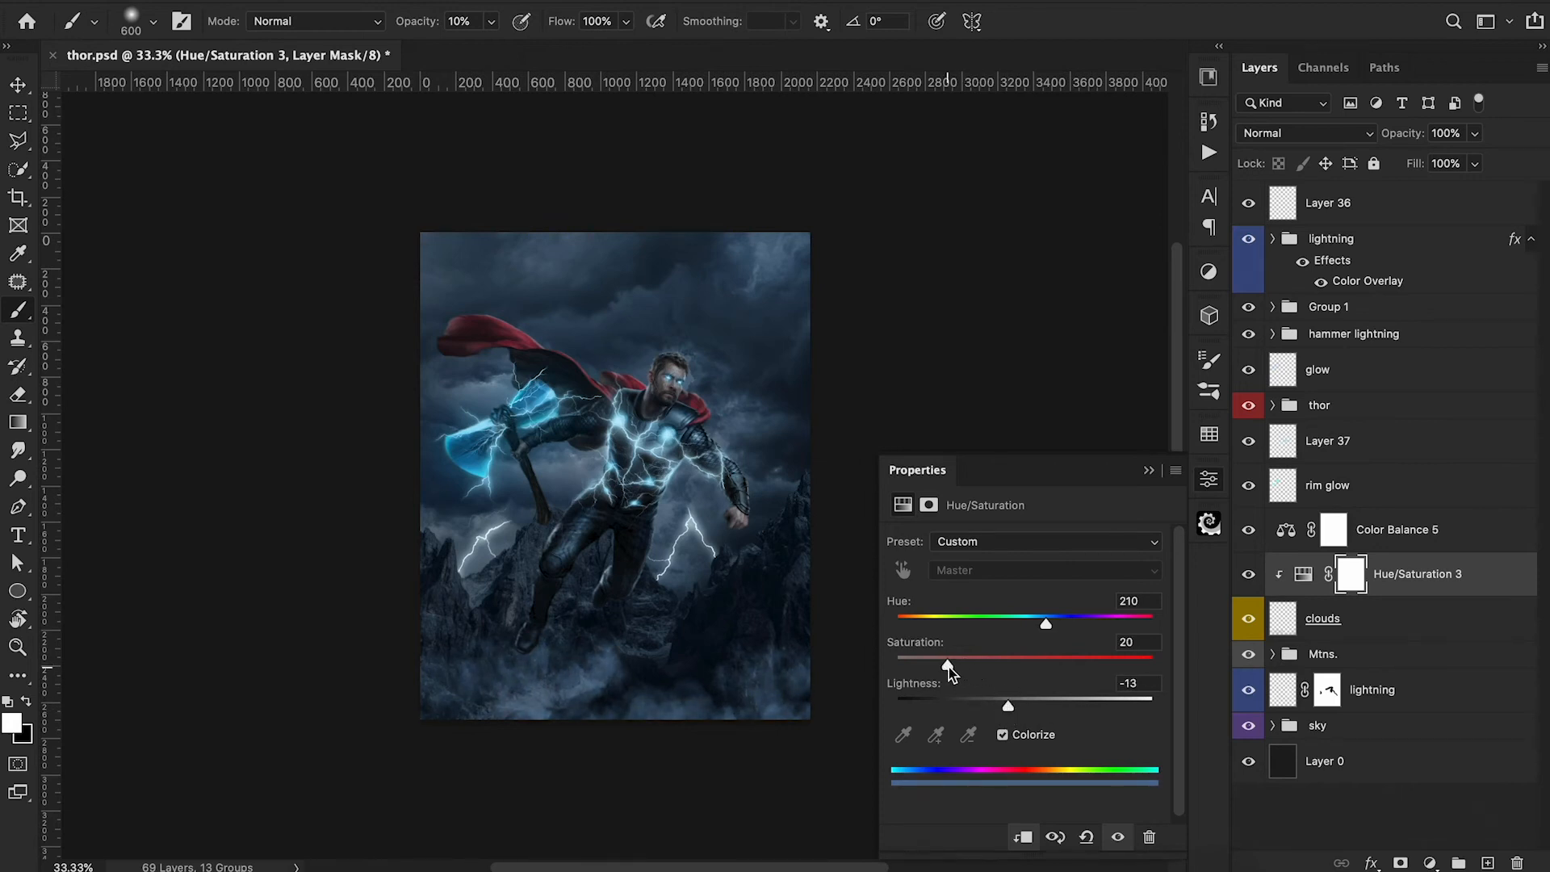
left_click(1148, 469)
left_click(1365, 620)
mouse_move(1401, 134)
left_mouse_down()
mouse_move(1372, 148)
mouse_move(1390, 155)
left_mouse_up()
Add a layer above the sky group, paint soft blue-grey haze at 10% opacity with an 800 px brush, and compare it.
left_click(1382, 695)
left_click(1415, 733)
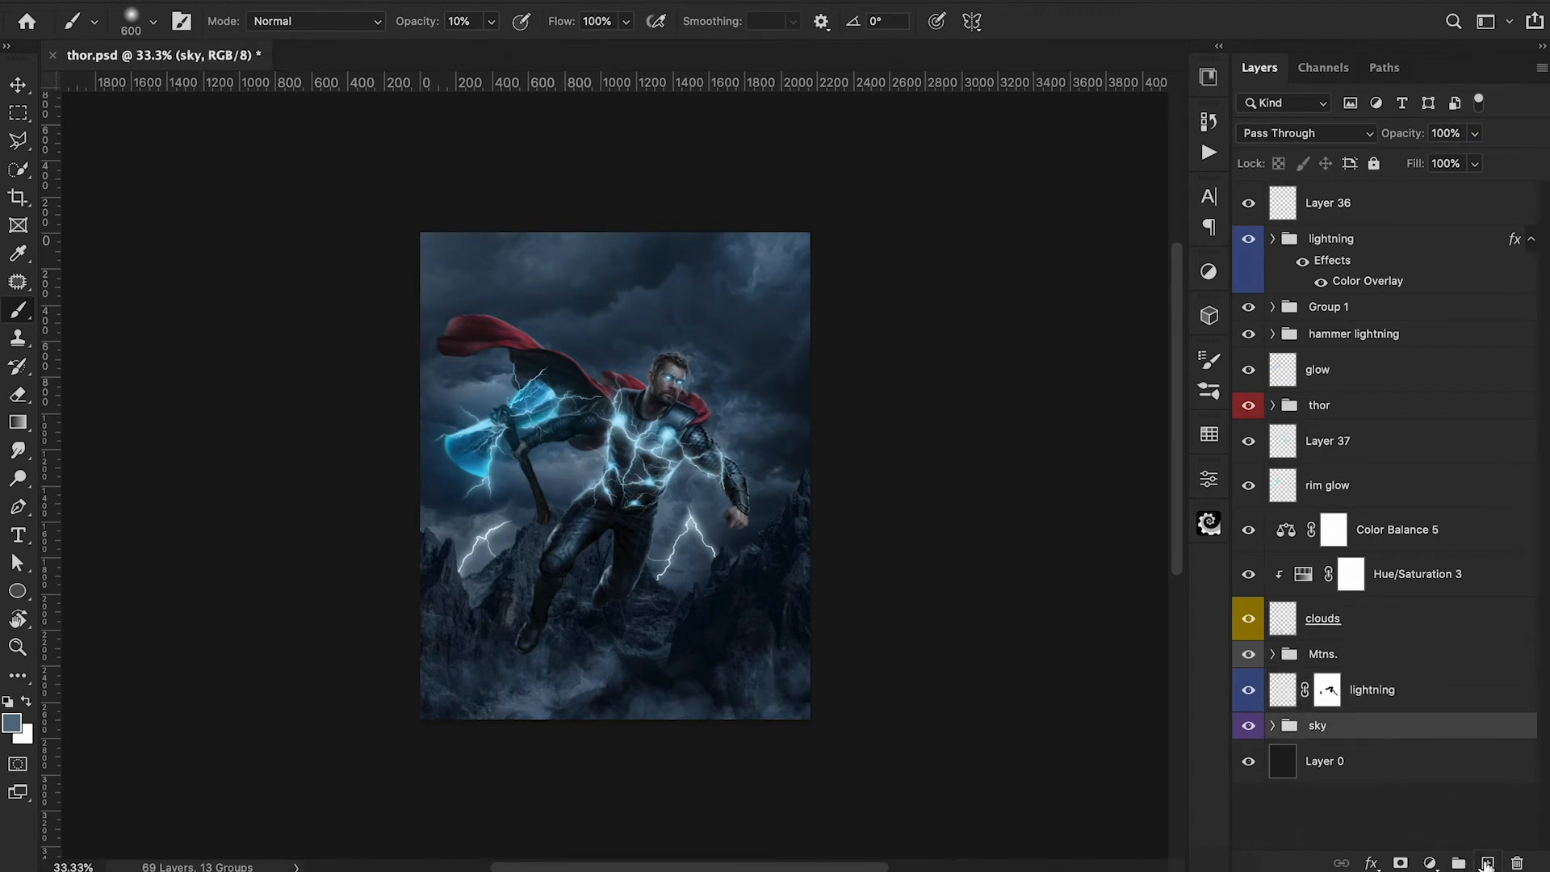
left_click(1488, 863)
key("bracketright")
key("bracketright")
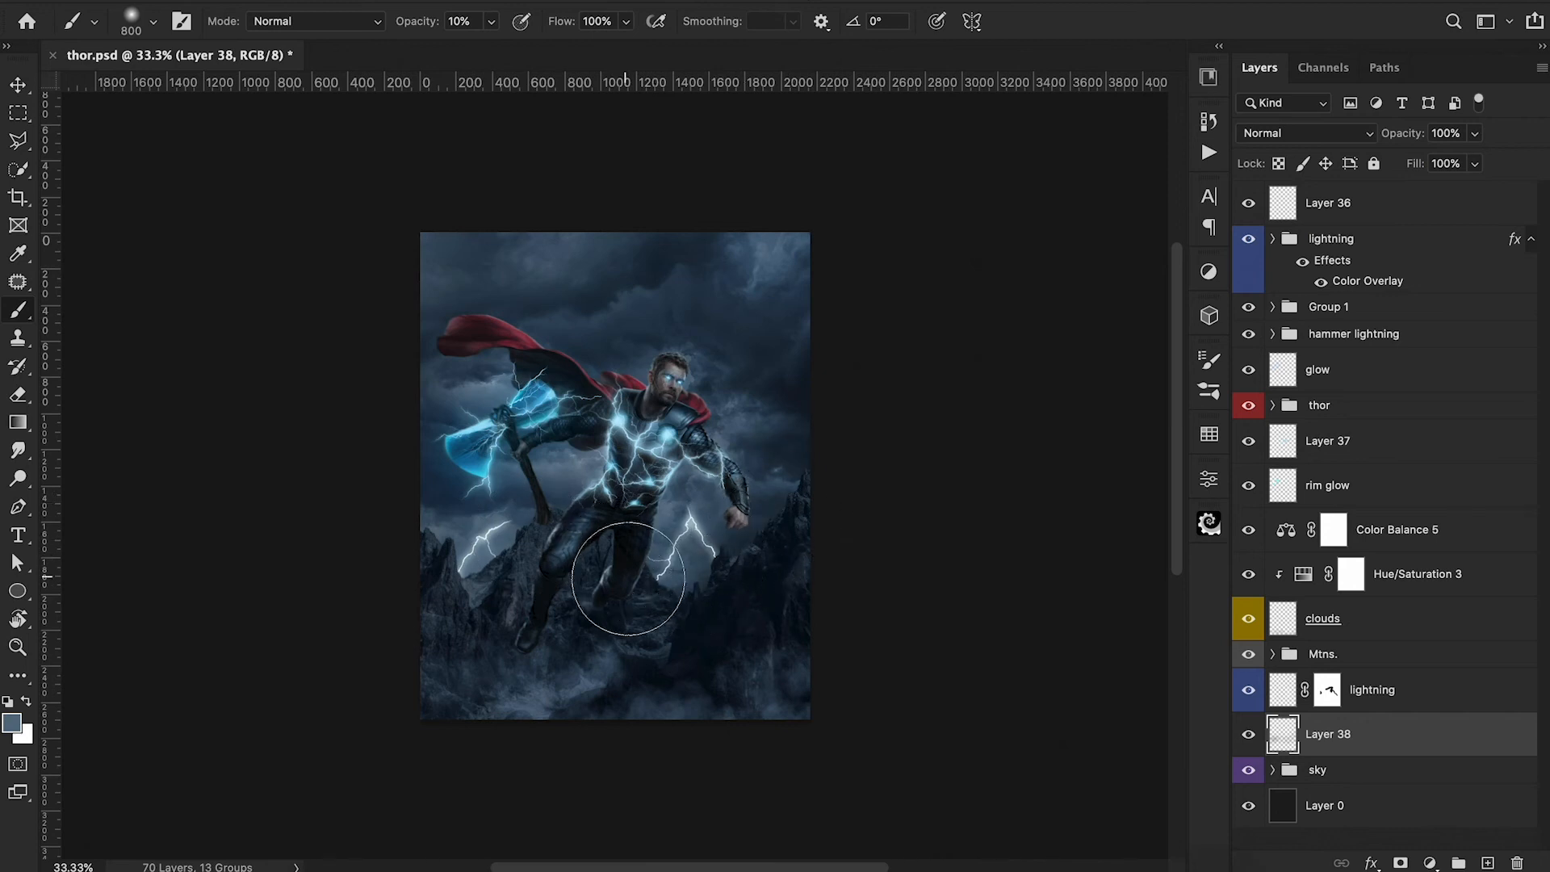
left_click(1249, 735)
left_click(1250, 737)
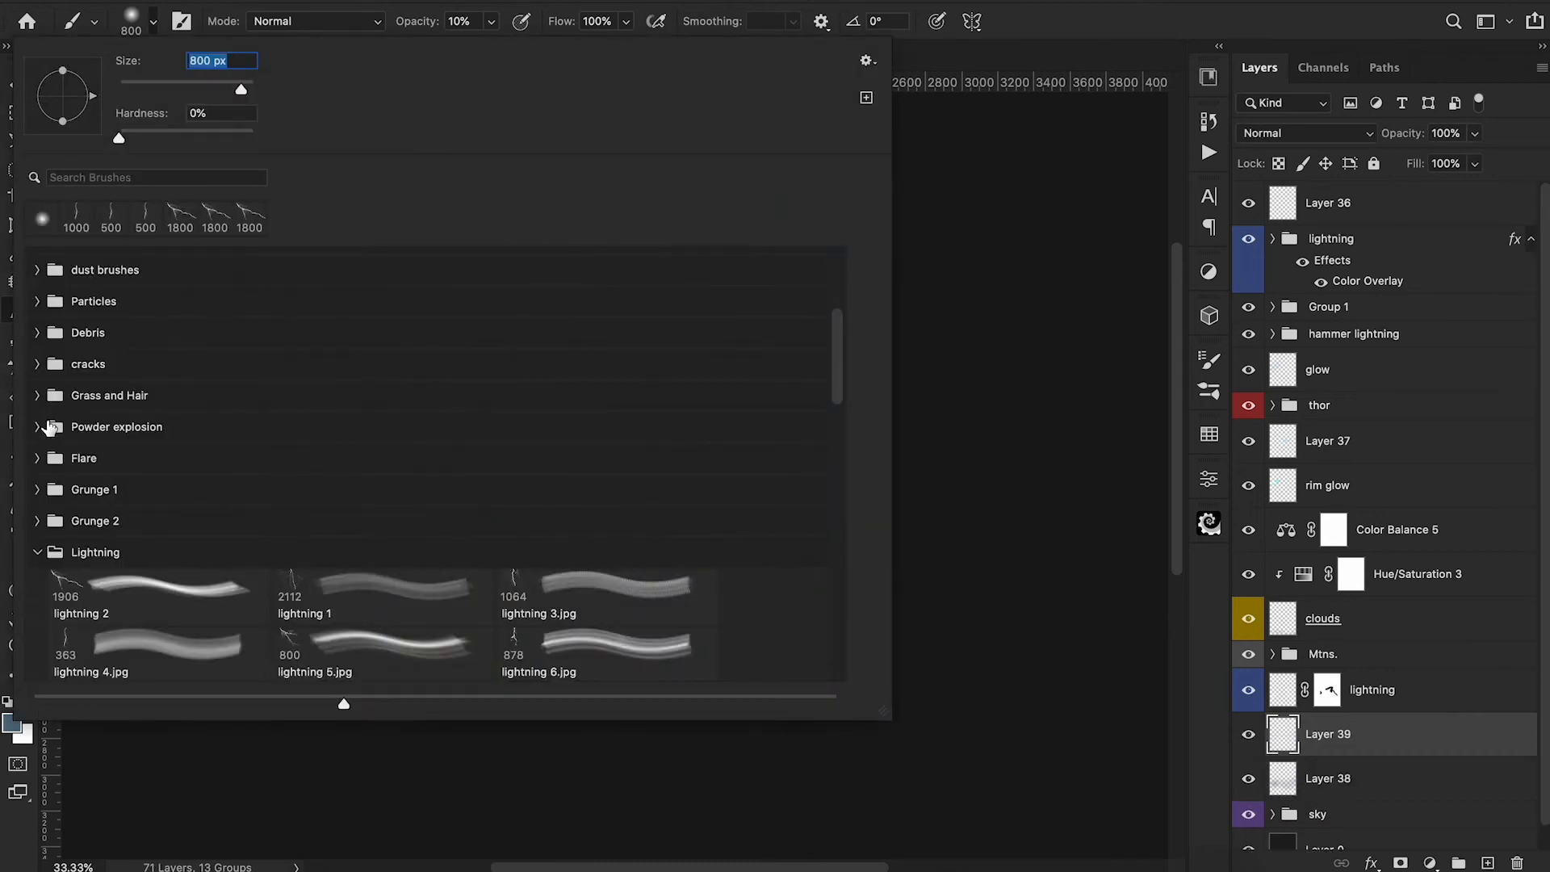
Choose the Pd 13 dust brush for Layer 39 and reduce its size.
left_click(37, 271)
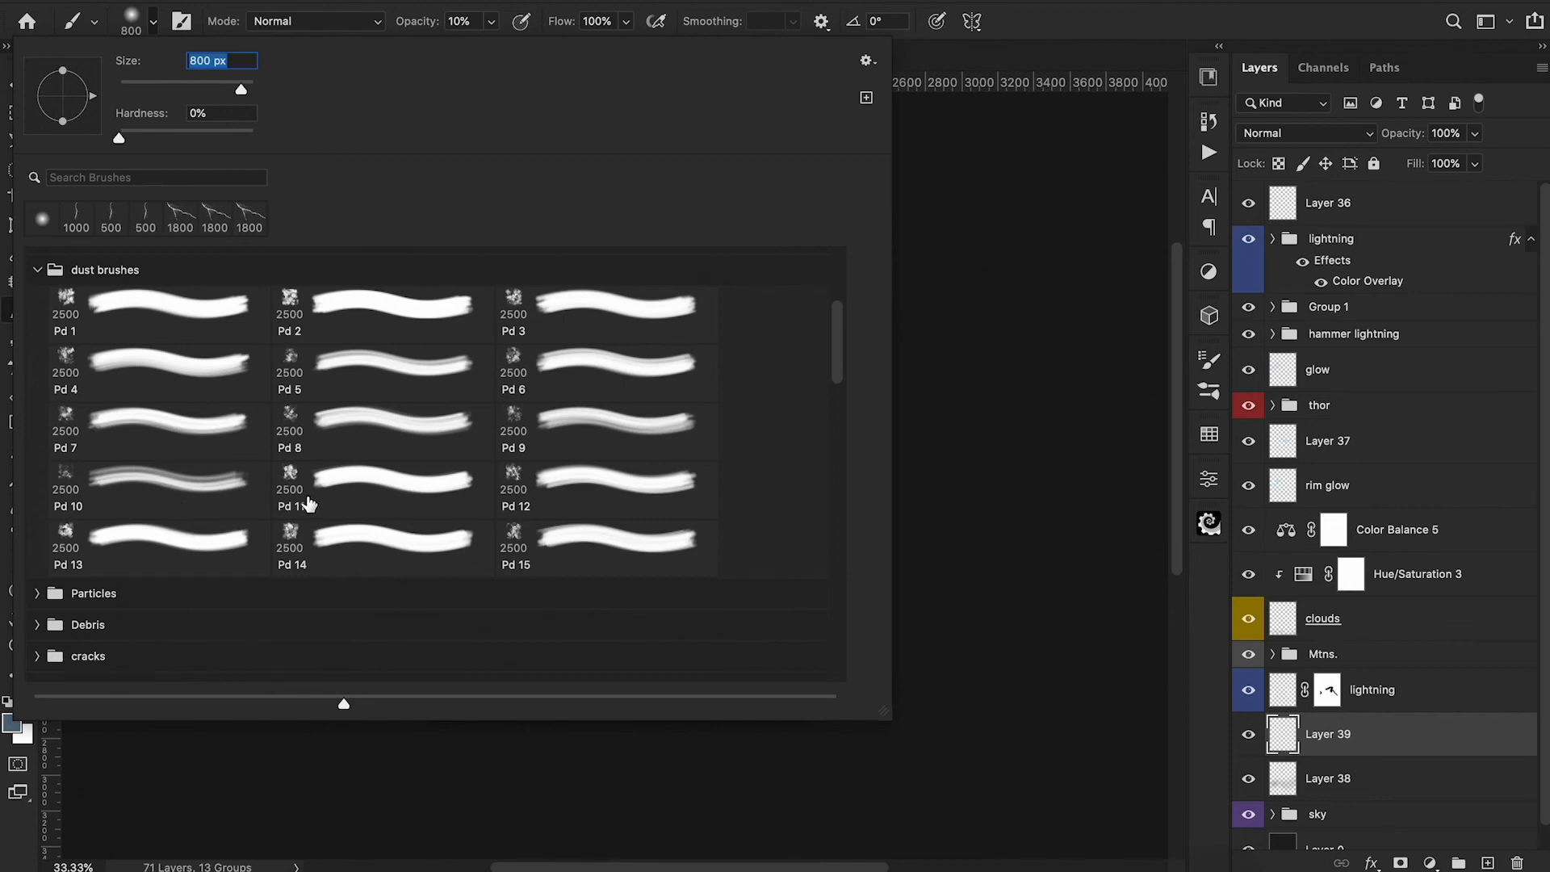
left_click(162, 535)
left_click(1010, 422)
key("bracketleft")
key("bracketleft")
key("bracketleft")
key("bracketleft")
key("bracketleft")
key("bracketleft")
key("bracketleft")
key("bracketleft")
key("bracketleft")
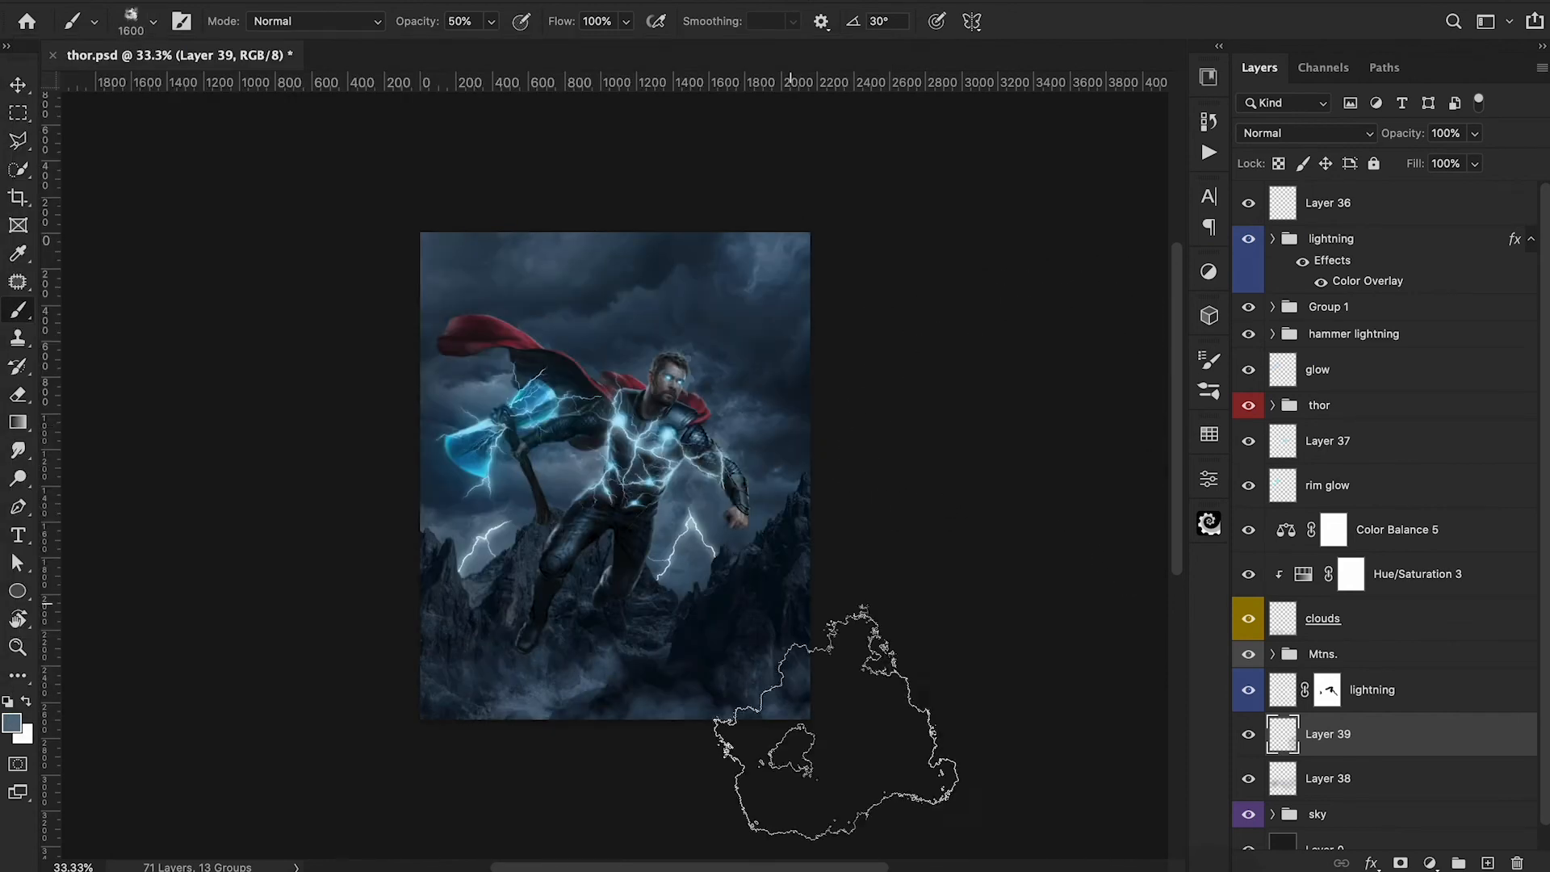
Stamp dust behind the lower mountains on Layer 39 with the 1600 px brush, raising its opacity to 80%.
left_click(655, 648)
left_click(509, 645)
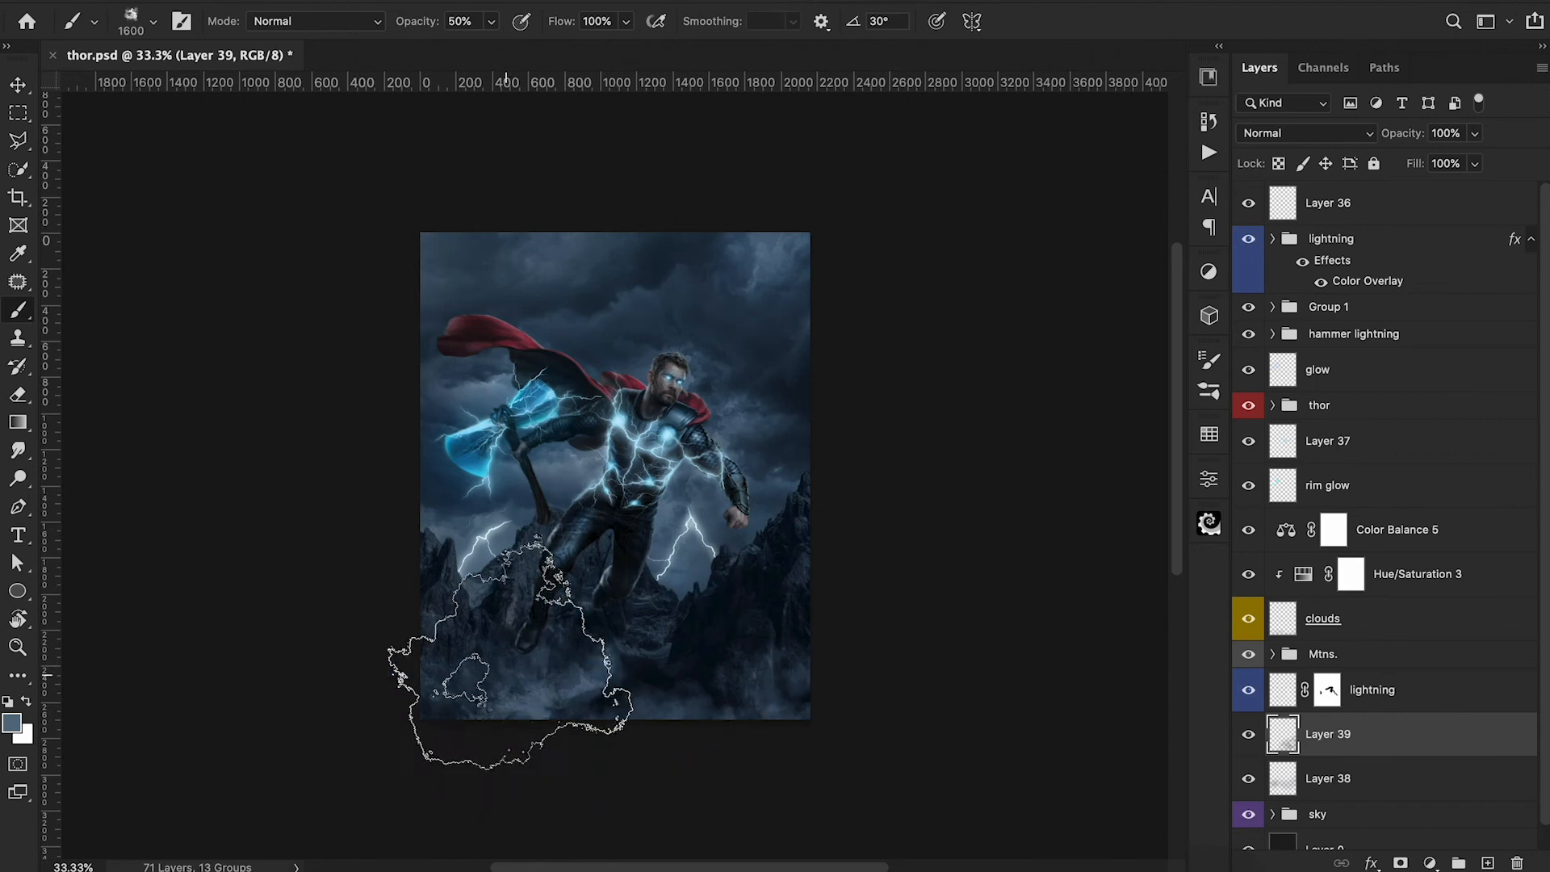
key("8")
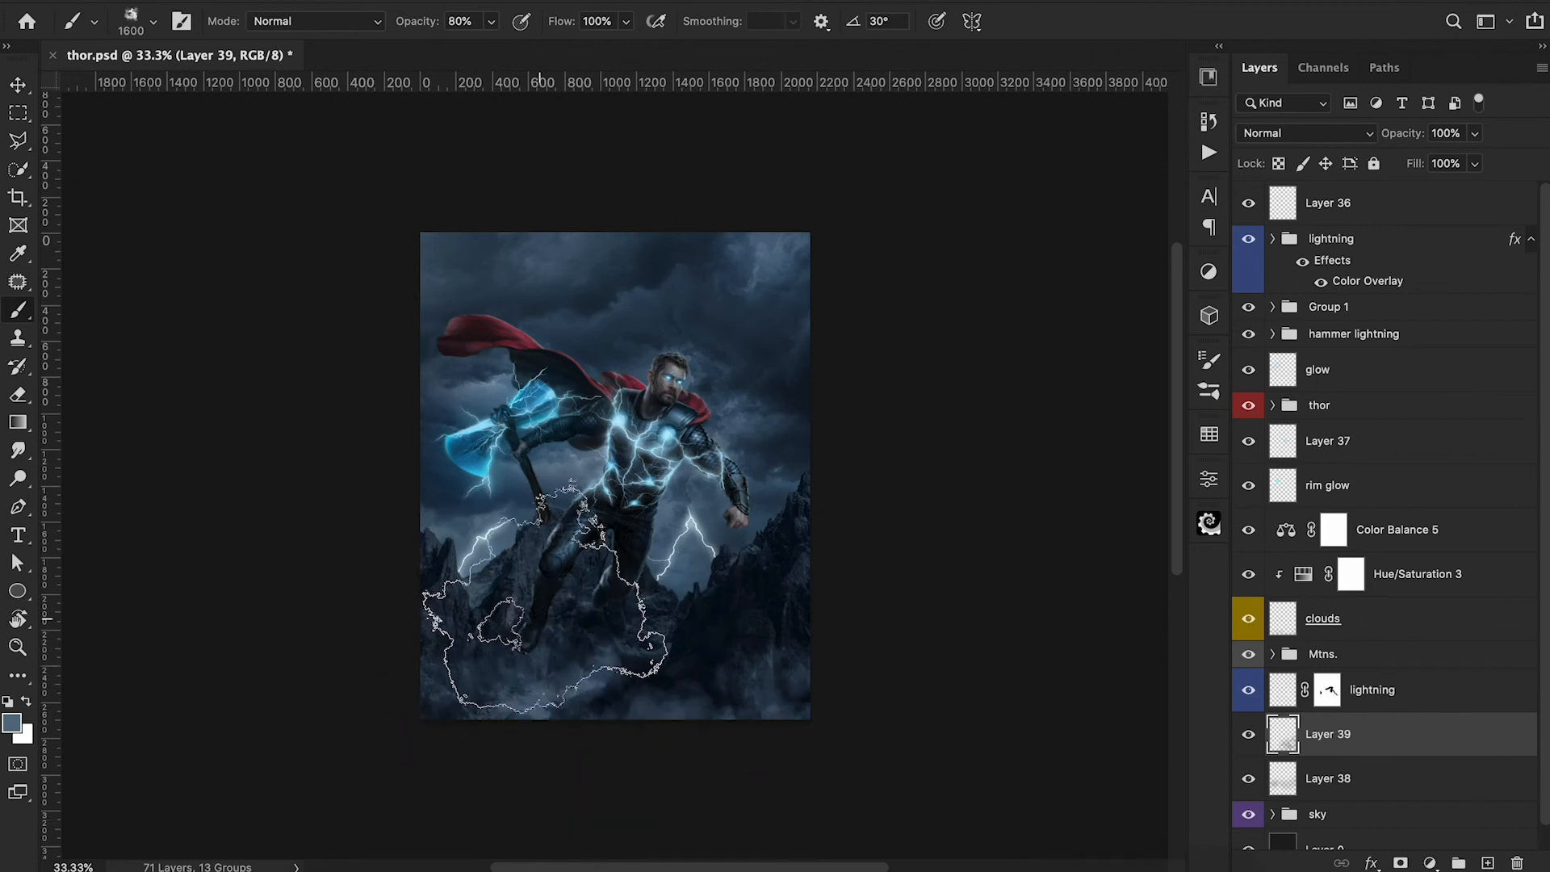
left_click(445, 661)
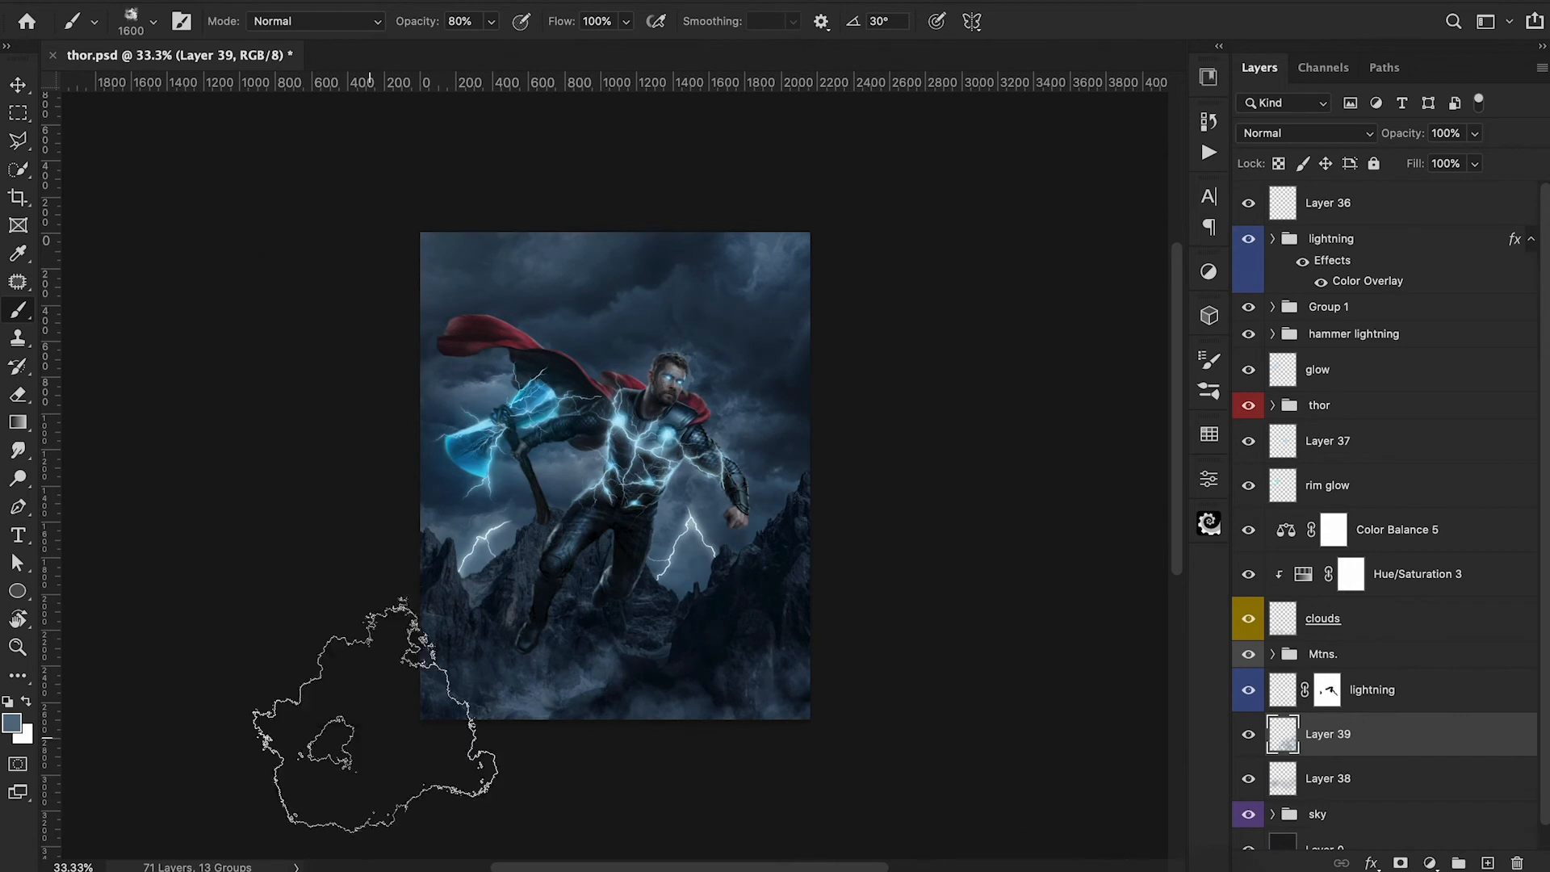
Set the foreground color to a lighter blue-grey for the dust on Layer 39.
left_click(11, 722)
left_click(1006, 101)
left_click(1430, 25)
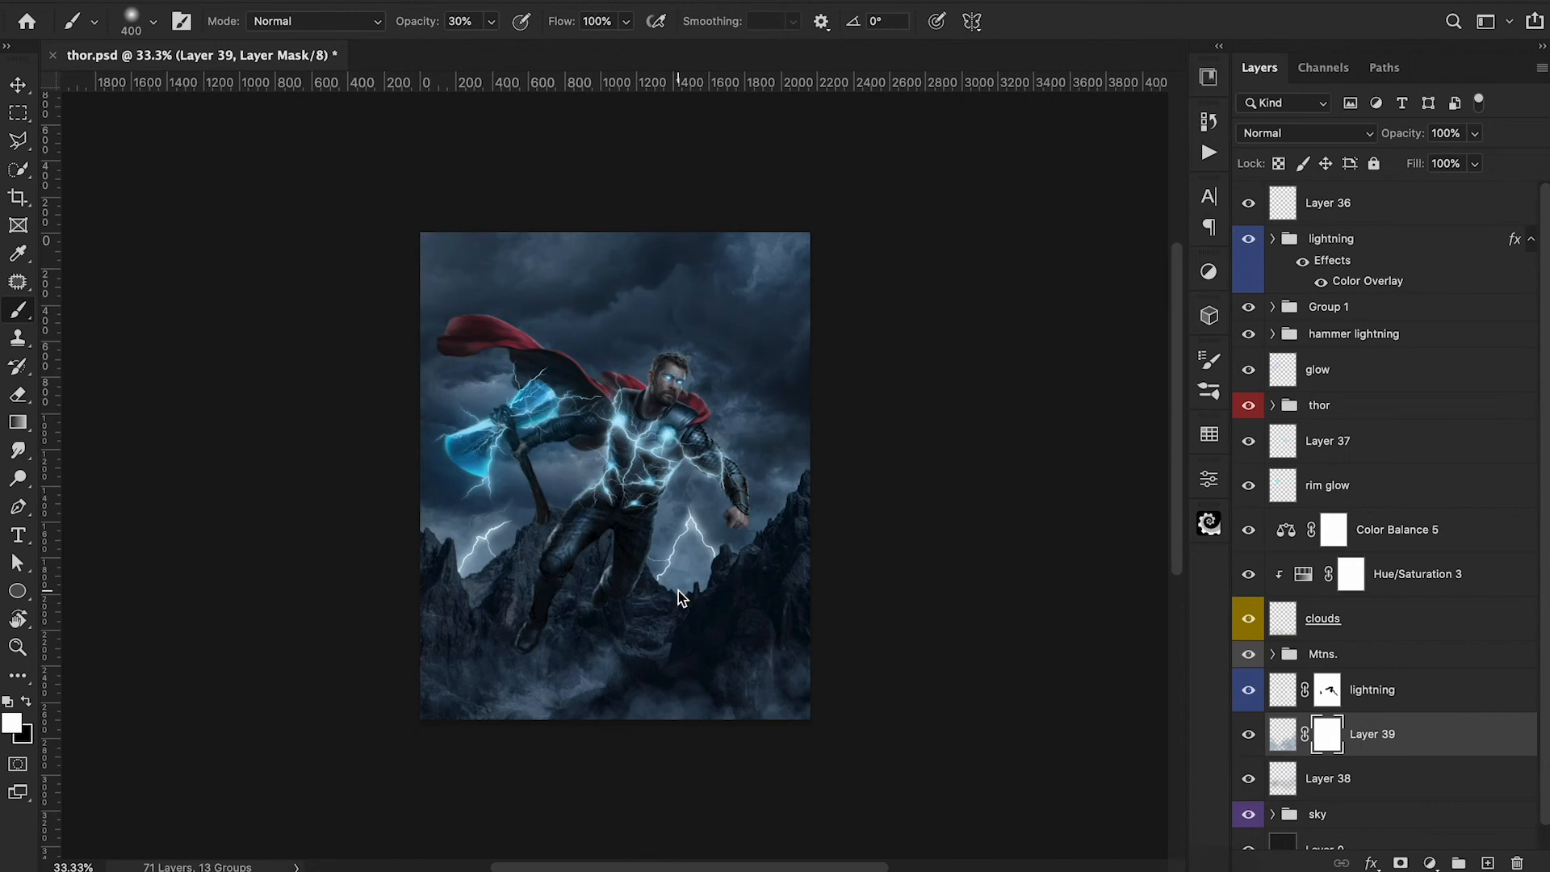
Mask away excess dust on Layer 39 around the mountains and Thor with a soft 400 px black brush at 30% opacity.
key("x")
left_click_drag(678, 590, 713, 566)
left_click_drag(794, 469, 778, 471)
left_click_drag(485, 532, 483, 565)
left_click_drag(427, 523, 452, 533)
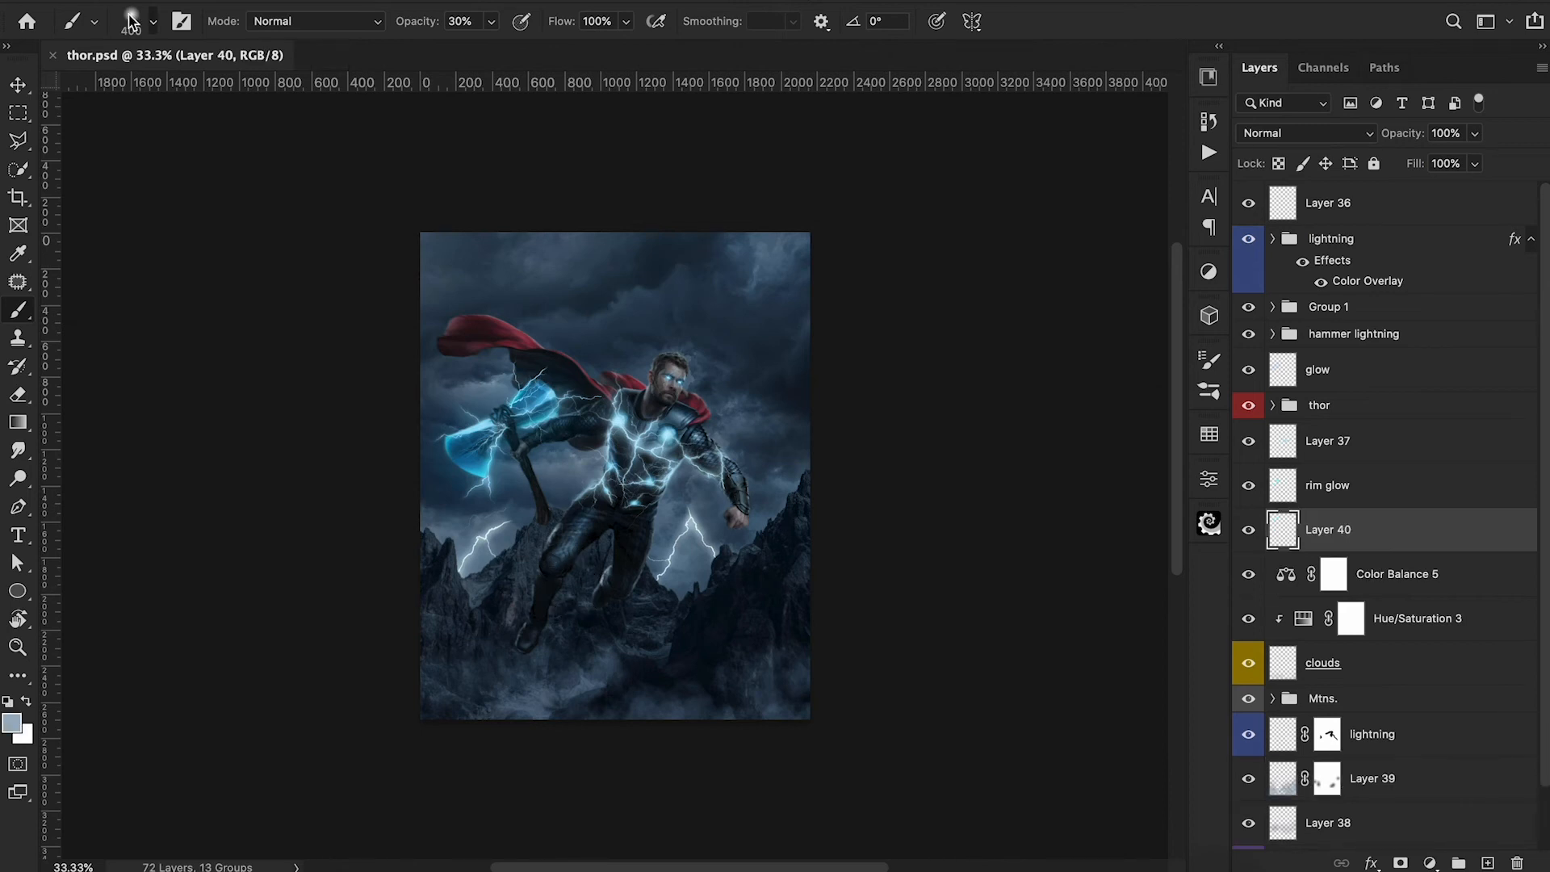
Choose the lightning 2 brush at 1906 px for the new Layer 40 above Color Balance 5.
left_click(135, 23)
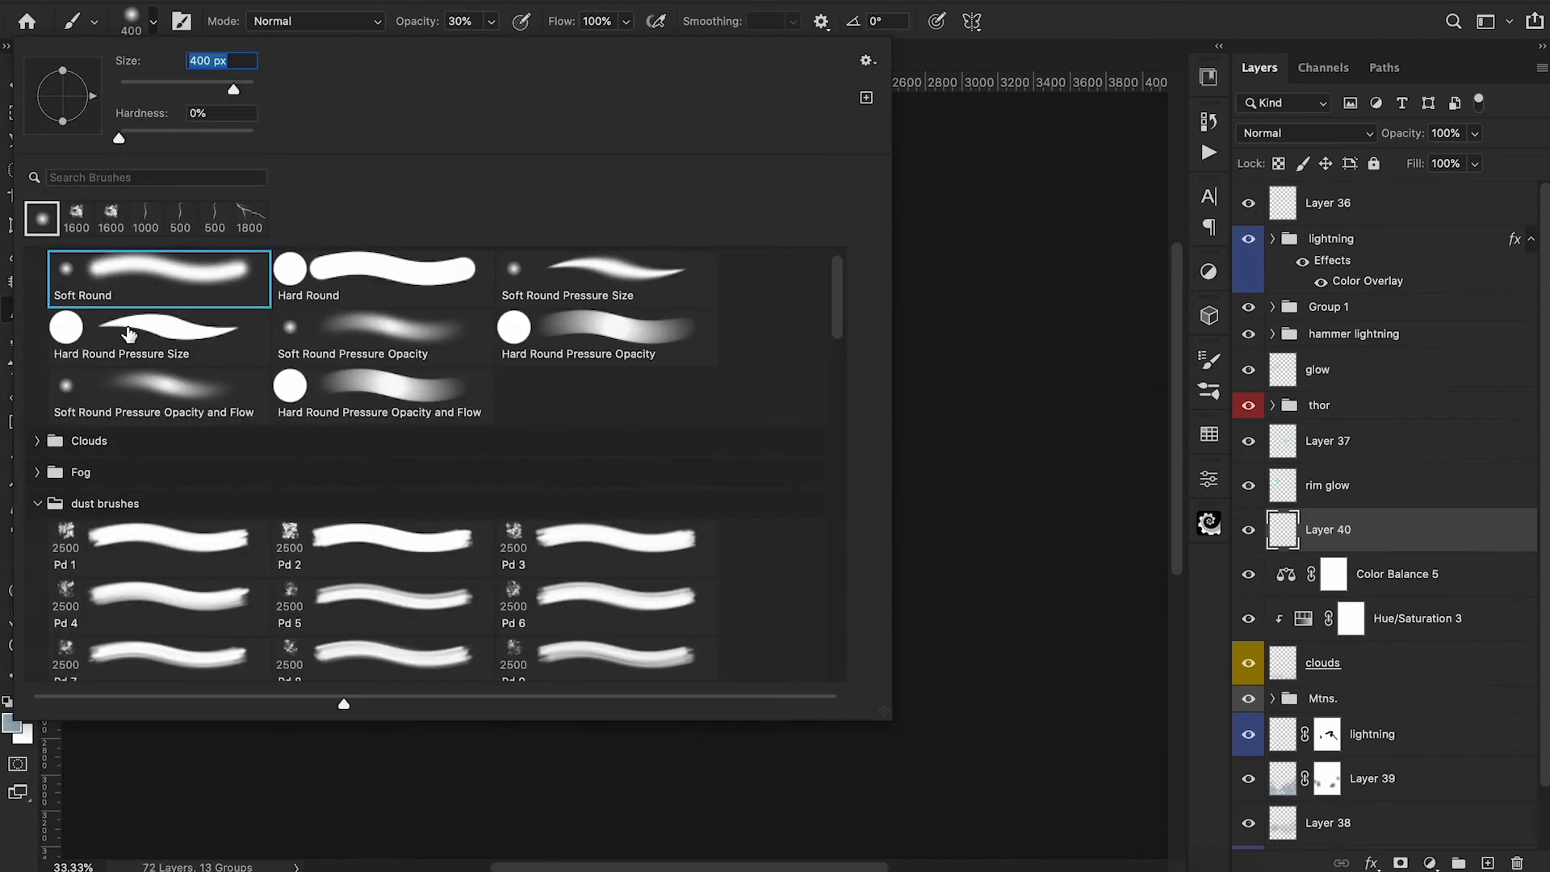
scroll(113, 538, "down", 5)
scroll(113, 539, "down", 6)
left_click(119, 624)
left_click(1058, 286)
Set the foreground color to a very pale blue for painting lightning on Layer 40.
key("n")
left_click_drag(998, 52, 981, 17)
left_click_drag(1236, 155, 1240, 165)
left_click_drag(1022, 47, 998, 31)
left_click(1421, 31)
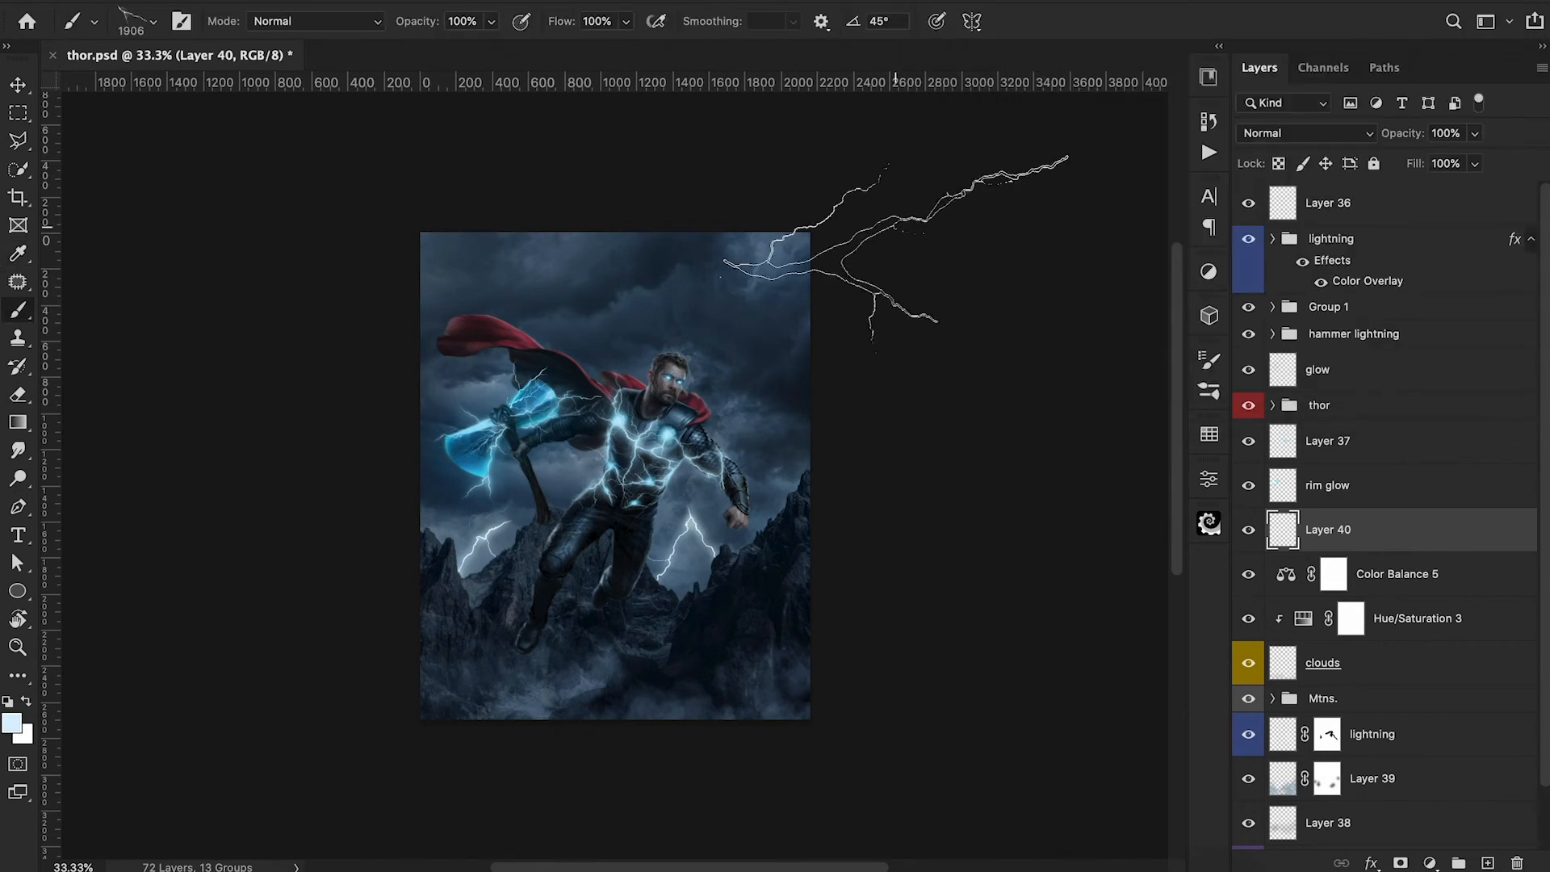
Stamp a large lightning bolt across the sky above Thor on Layer 40, blended as Screen at 70% opacity.
left_click(642, 298)
mouse_move(1414, 135)
left_mouse_down()
mouse_move(1330, 170)
mouse_move(1368, 165)
left_mouse_up()
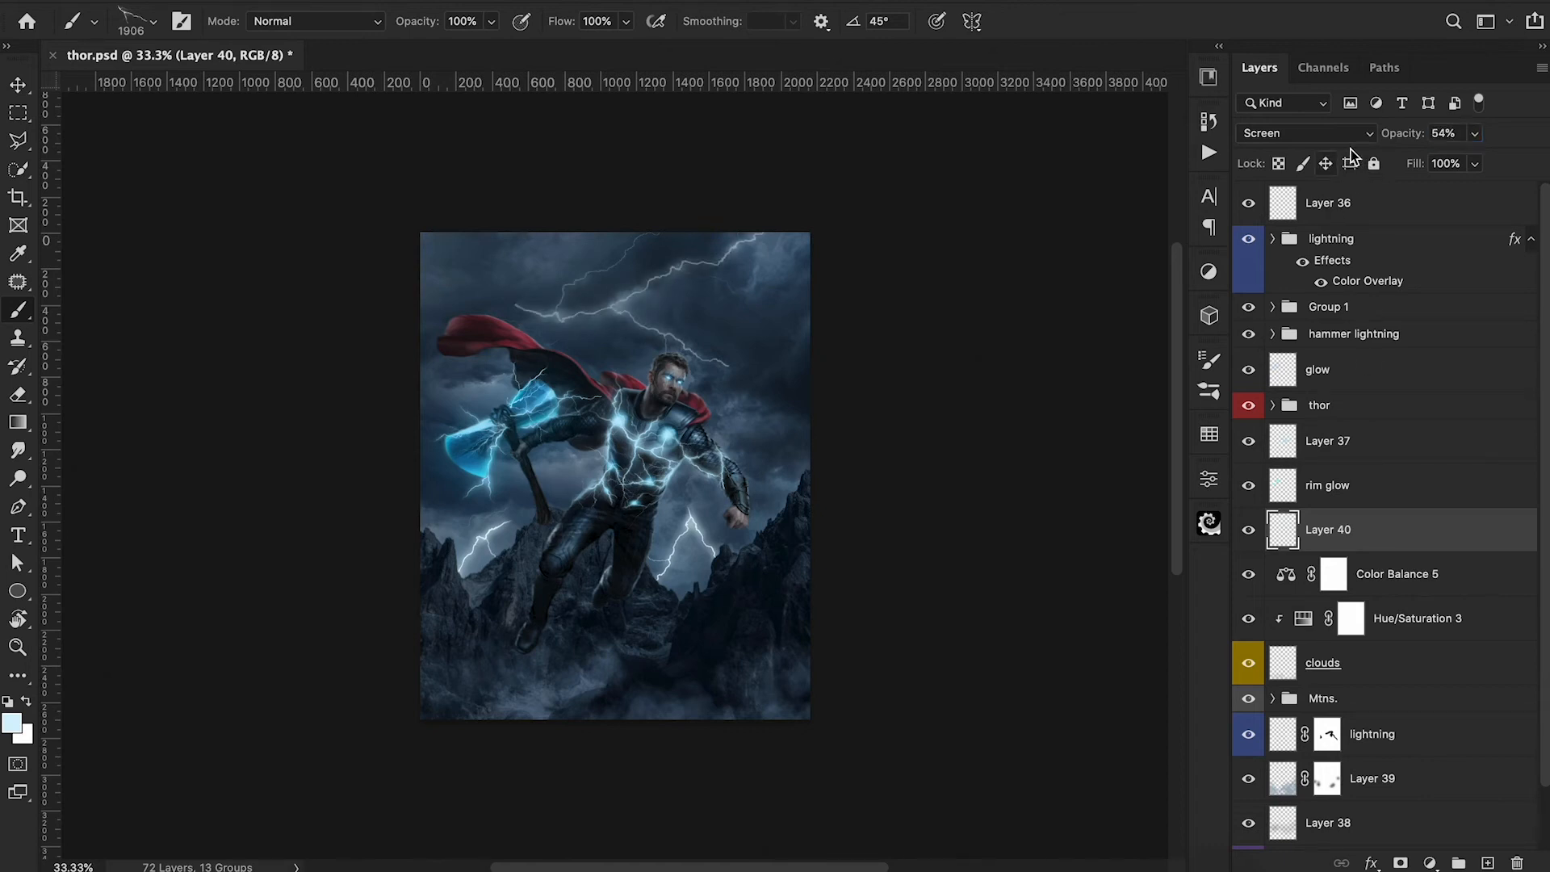
left_click_drag(1401, 134, 1421, 135)
Erase the lightning bolt's stray ends on Layer 40 with a soft 175 px eraser and set the layer opacity to 97%.
key("e")
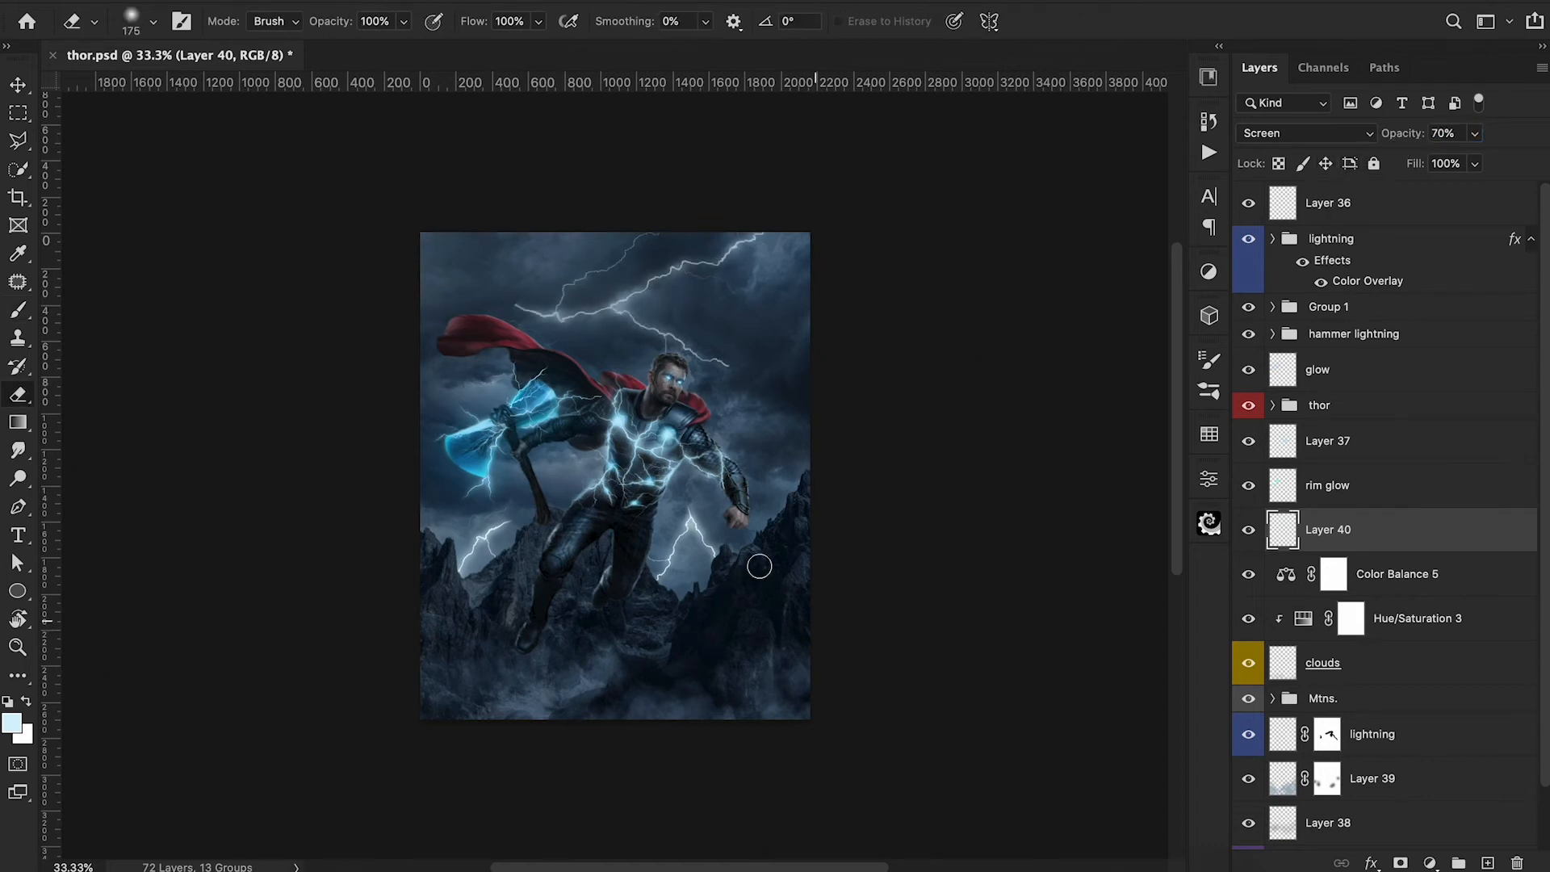
mouse_move(530, 316)
left_mouse_down()
mouse_move(565, 349)
mouse_move(552, 343)
mouse_move(691, 347)
mouse_move(731, 370)
left_mouse_up()
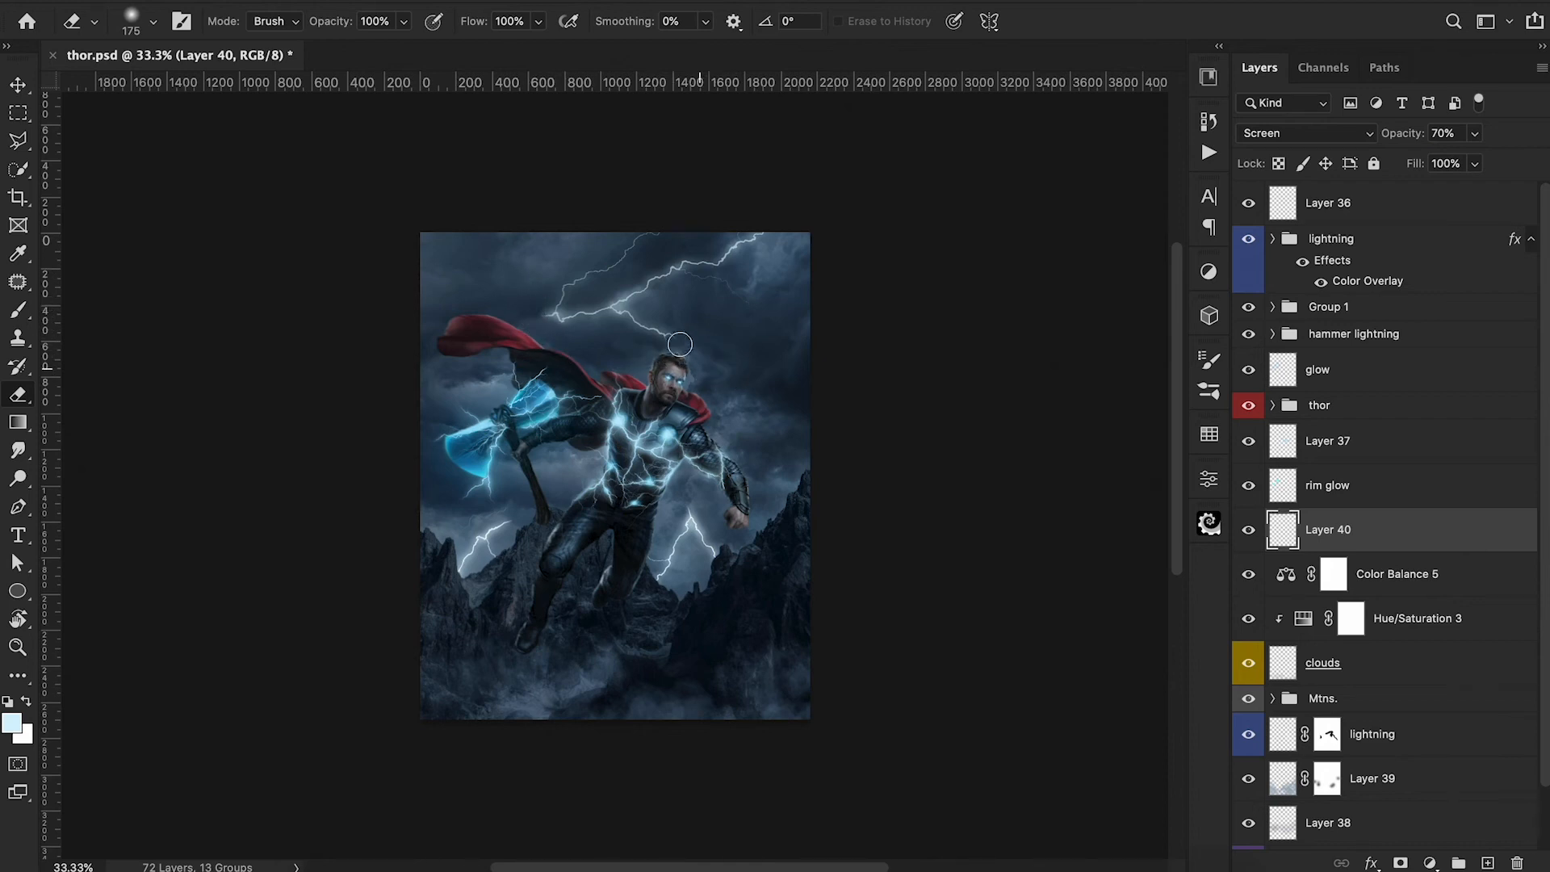
left_click_drag(646, 231, 596, 268)
left_click_drag(1414, 144, 1383, 144)
type("97")
key("Return")
Add a Color Overlay effect at 100% opacity to the lightning on Layer 40, leaving Outer Glow disabled.
double_click(1410, 538)
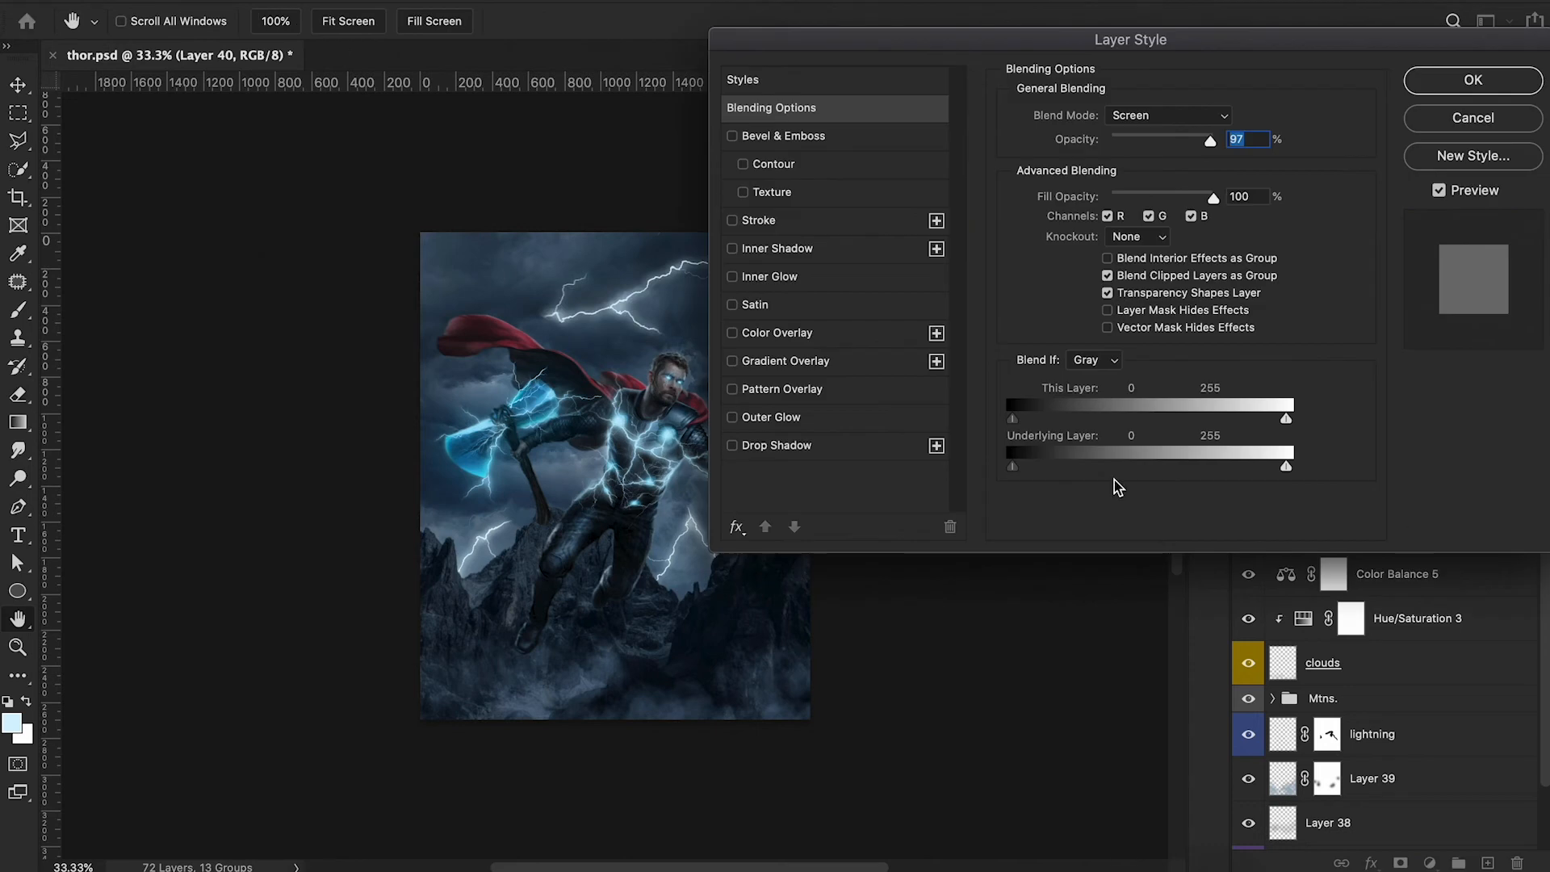
left_click(822, 426)
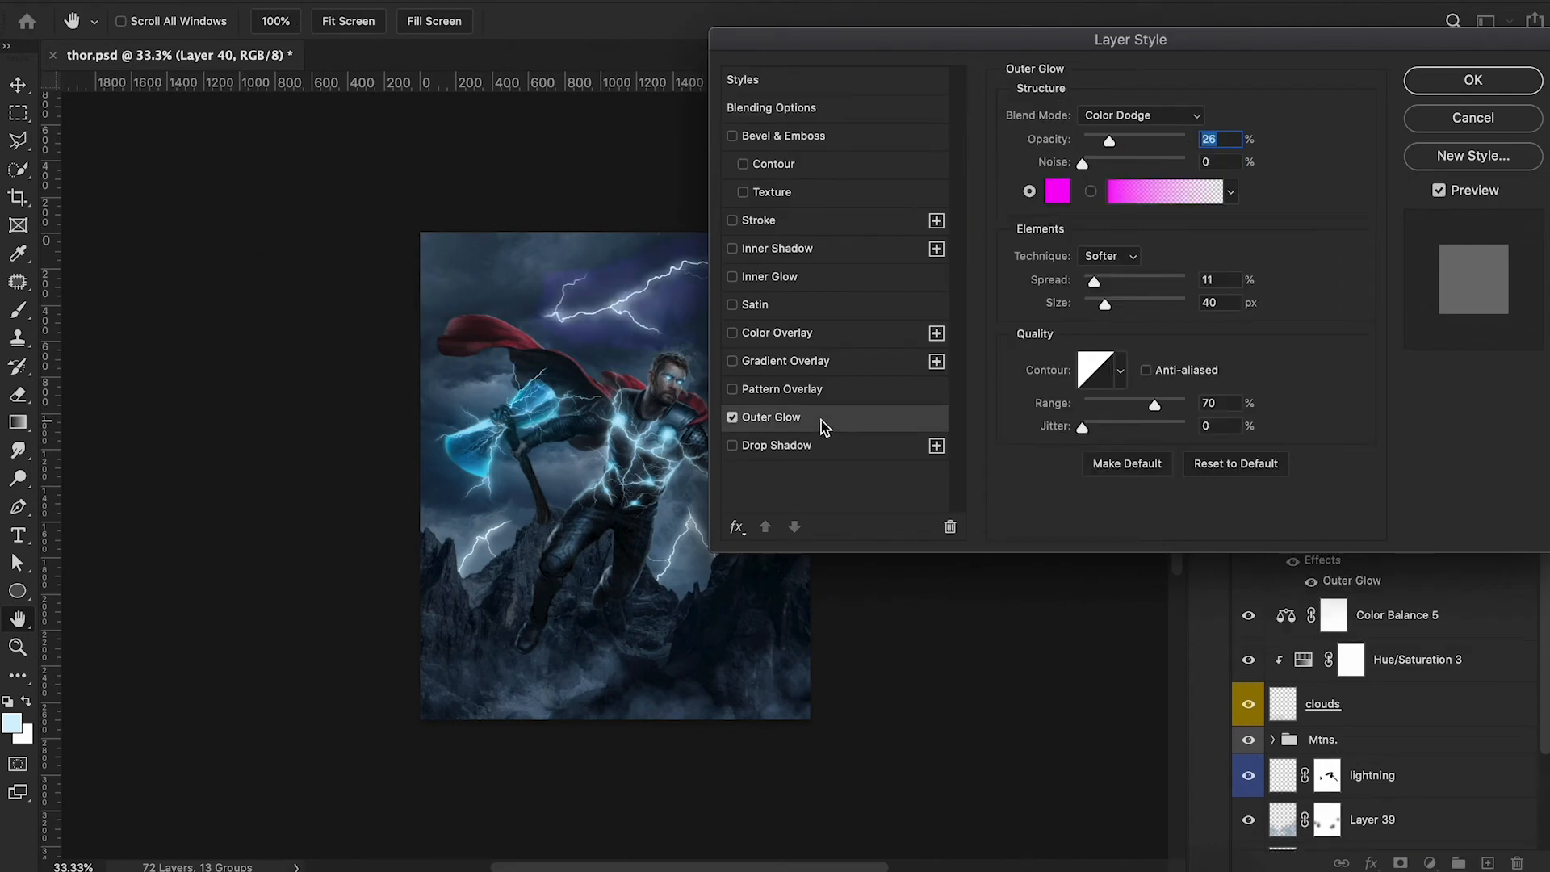
left_click(732, 417)
left_click(802, 336)
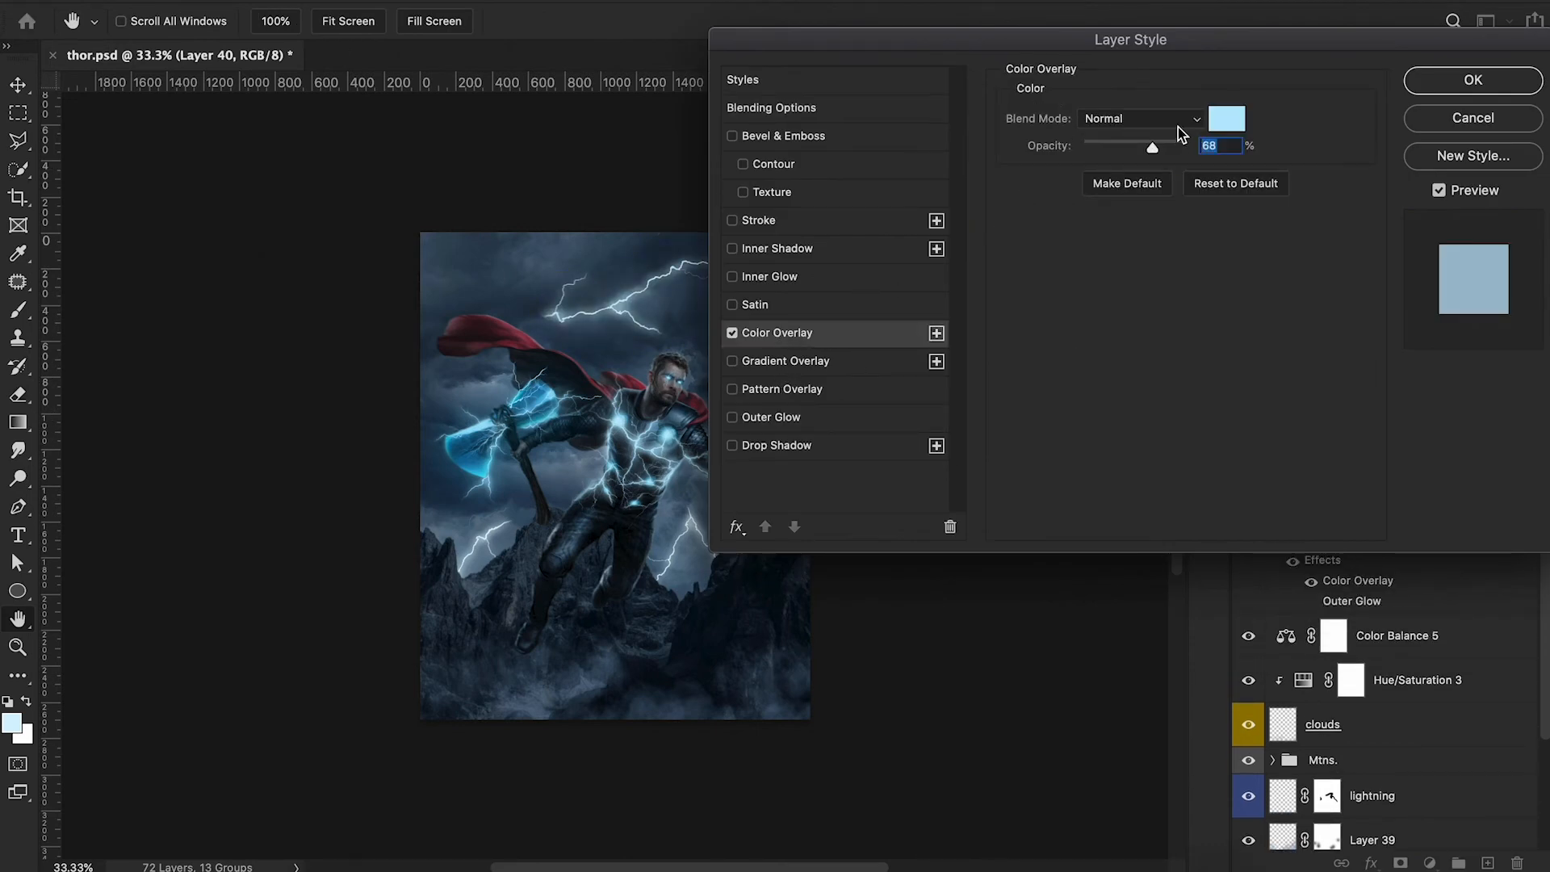
left_click_drag(1154, 152, 1188, 153)
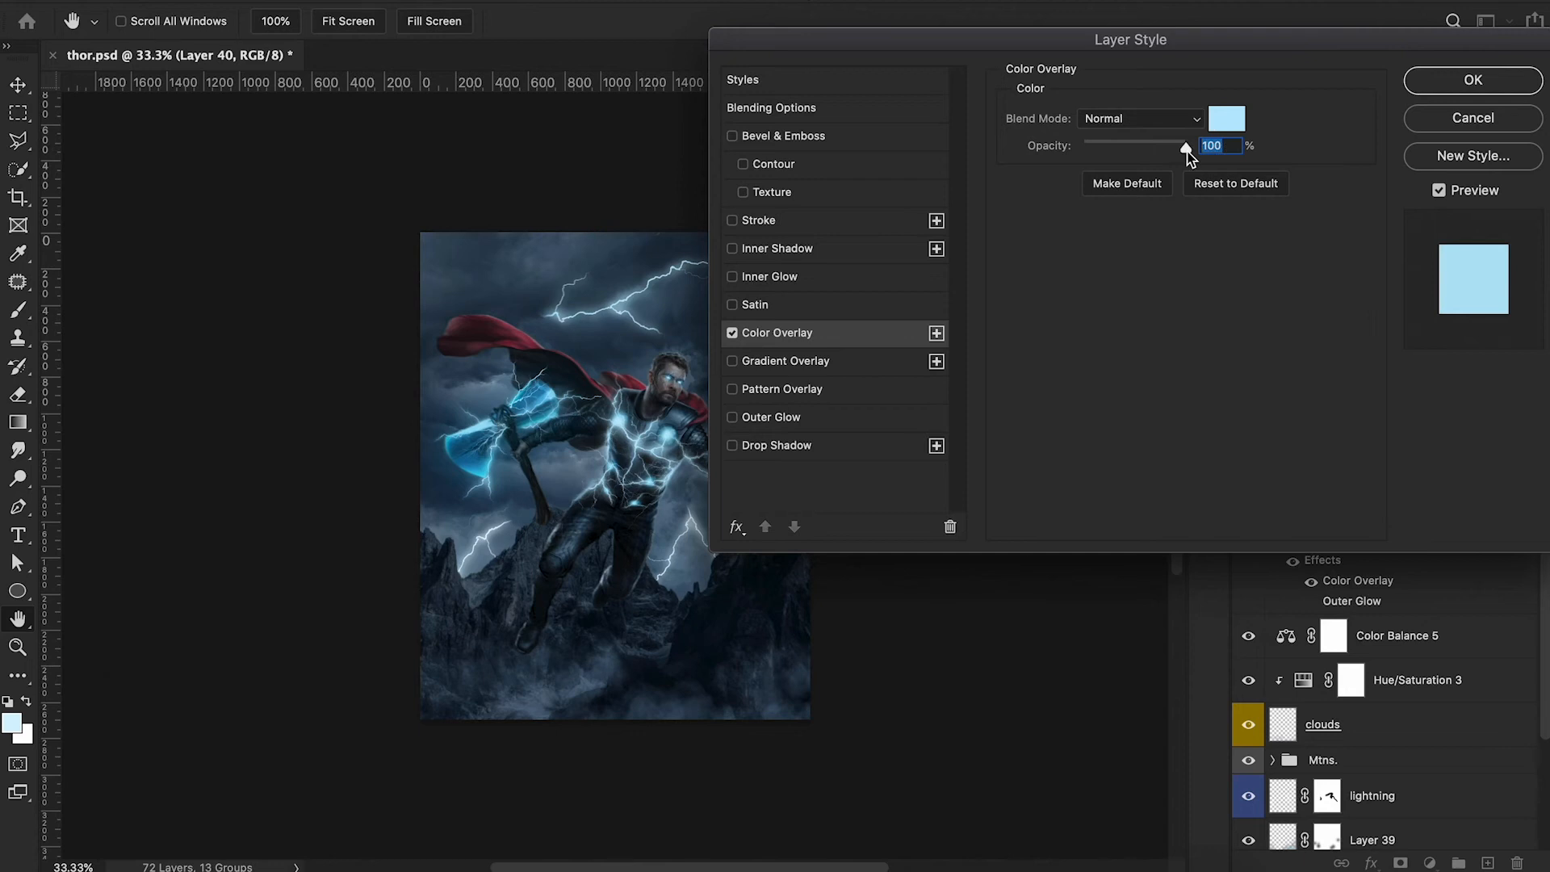
Set Layer 40's Color Overlay color to muted light blue 8ebacc.
left_click(1220, 120)
left_click_drag(1055, 147, 1050, 116)
scroll(579, 446, "right", 5)
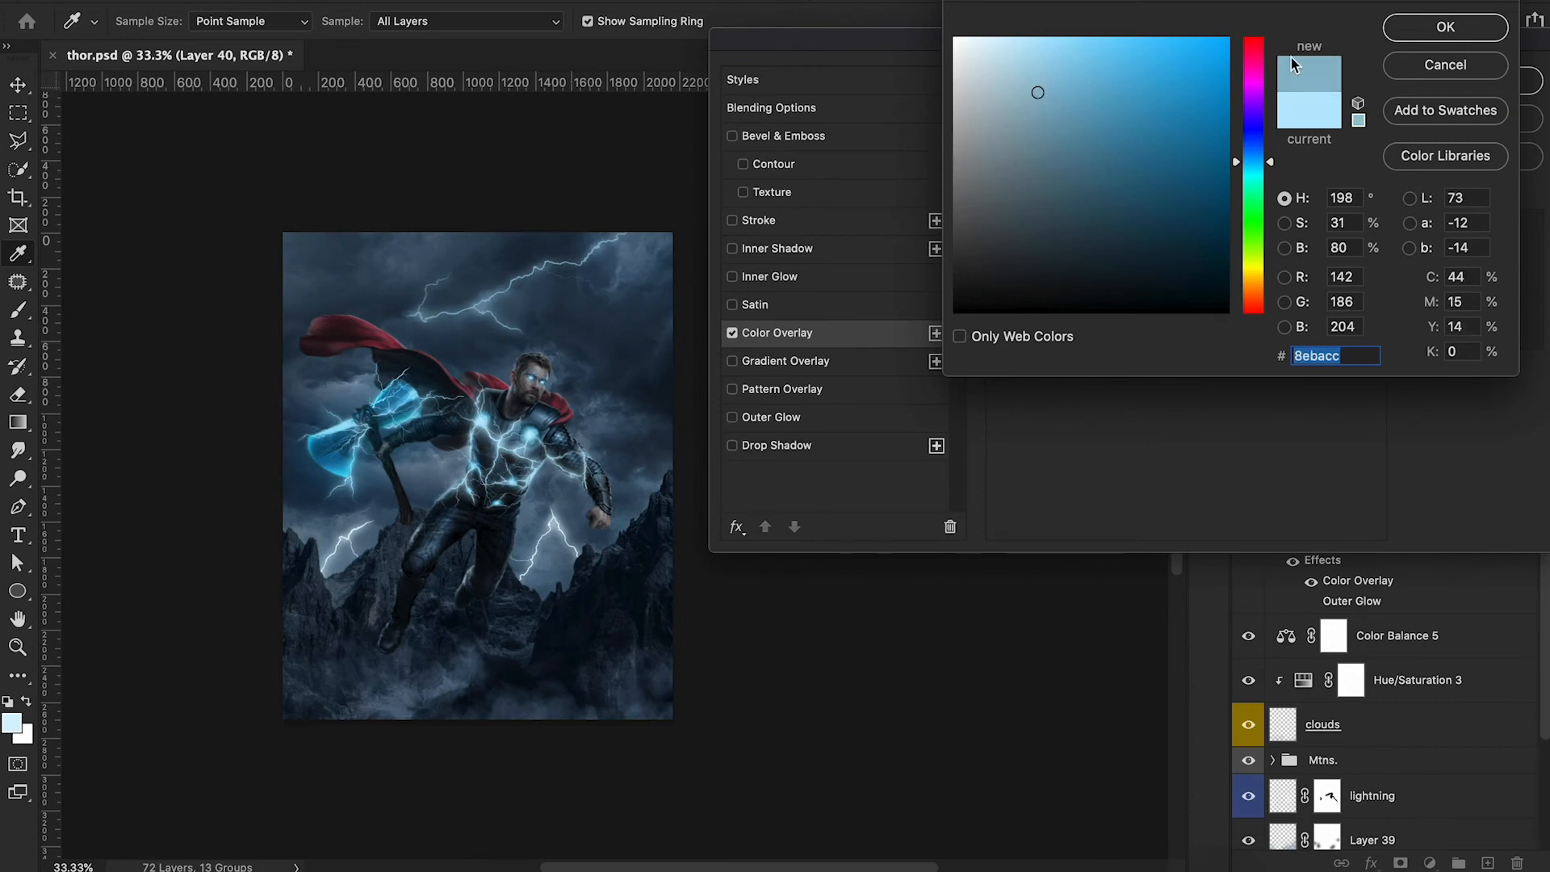
left_click(1427, 28)
left_click(1154, 120)
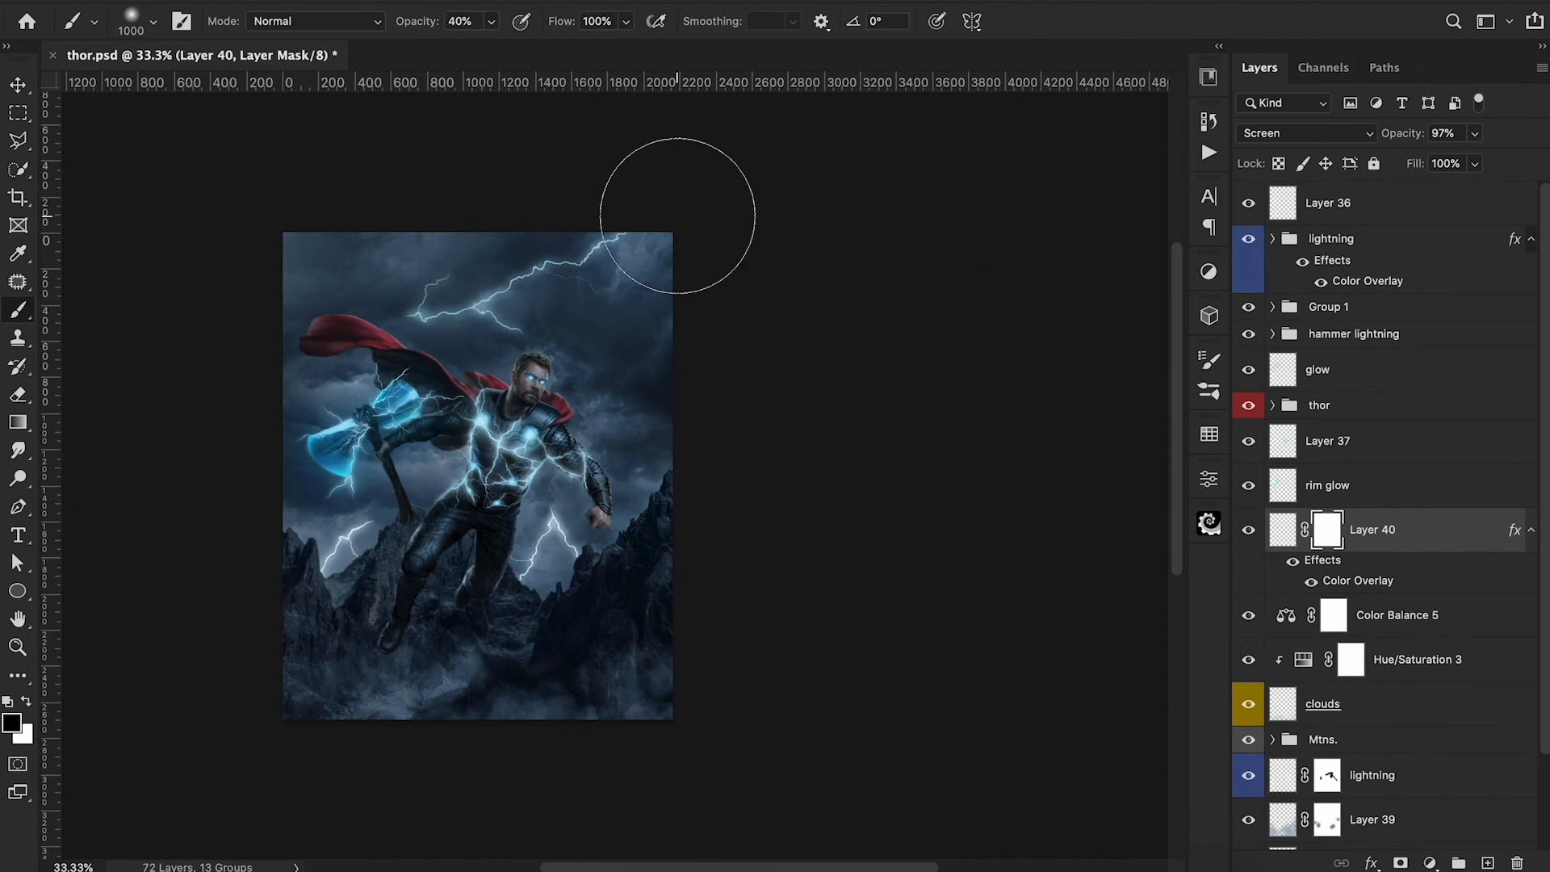
Partly fade the sky lightning on Layer 40's mask with a soft 800 px black brush at 40% opacity.
key("bracketleft")
key("bracketleft")
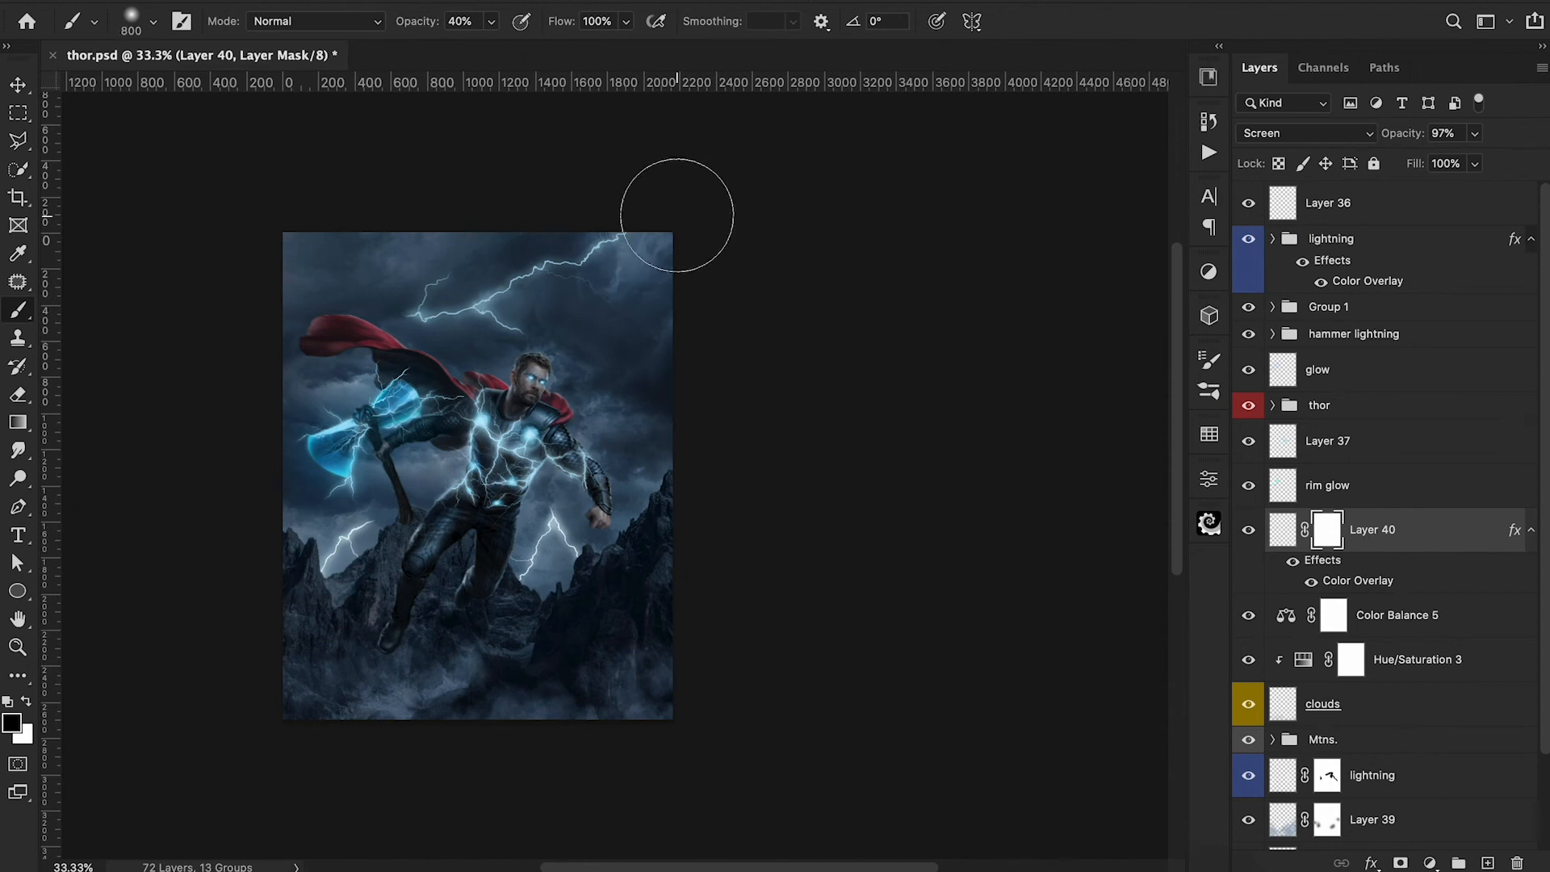
mouse_move(635, 295)
left_mouse_down()
mouse_move(598, 343)
mouse_move(521, 388)
mouse_move(529, 355)
left_mouse_up()
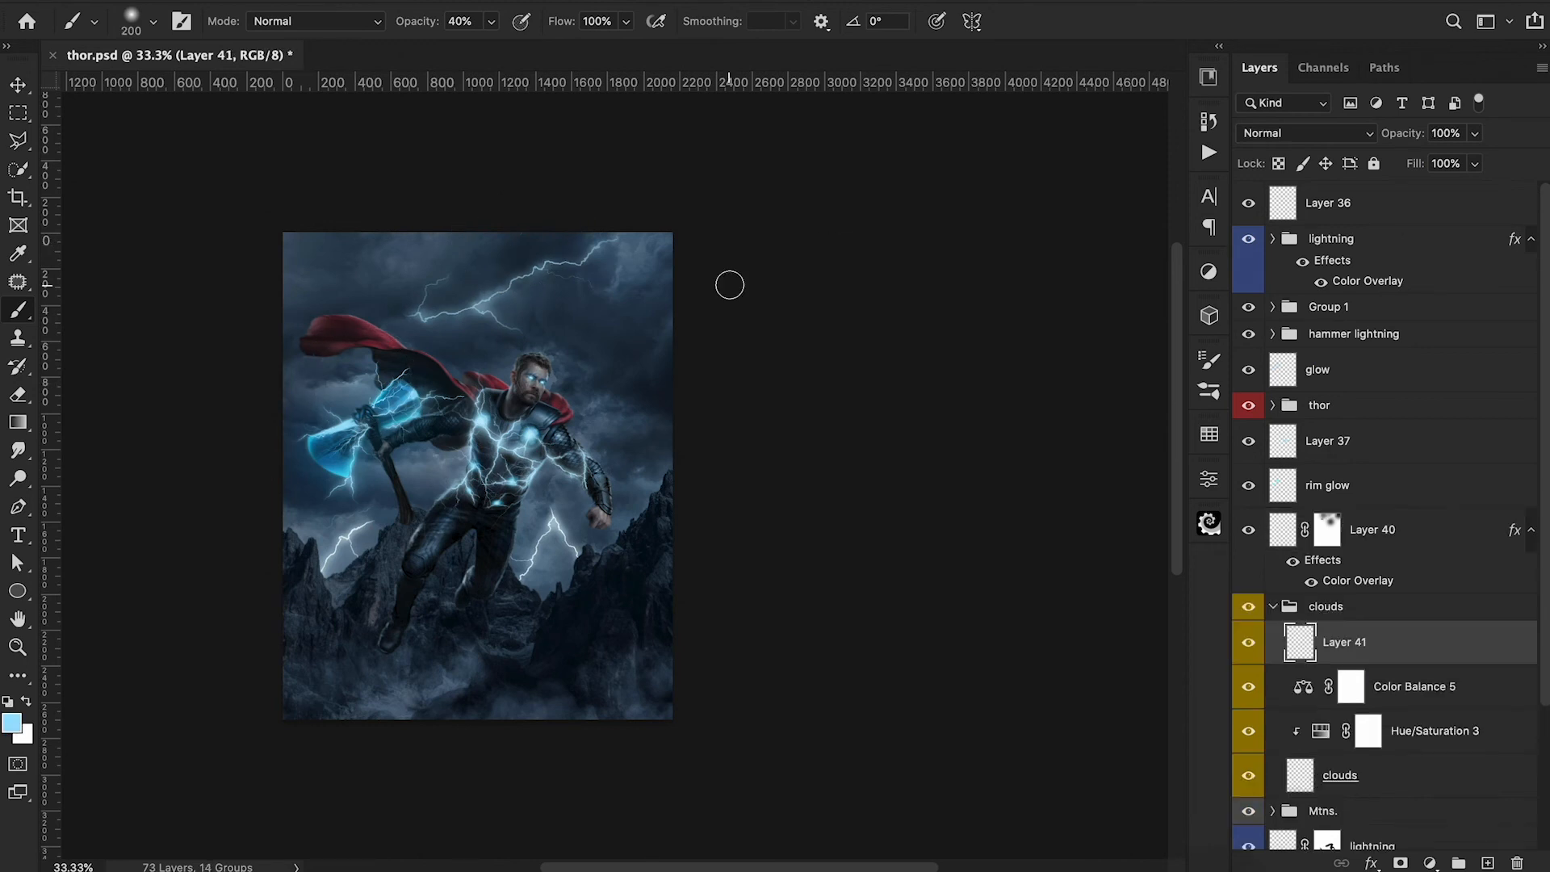
Paint a light blue glow around the sky lightning on Layer 41 in Soft Light mode, enlarging the soft brush to 300 px.
mouse_move(557, 284)
left_mouse_down()
mouse_move(480, 310)
mouse_move(408, 318)
left_mouse_up()
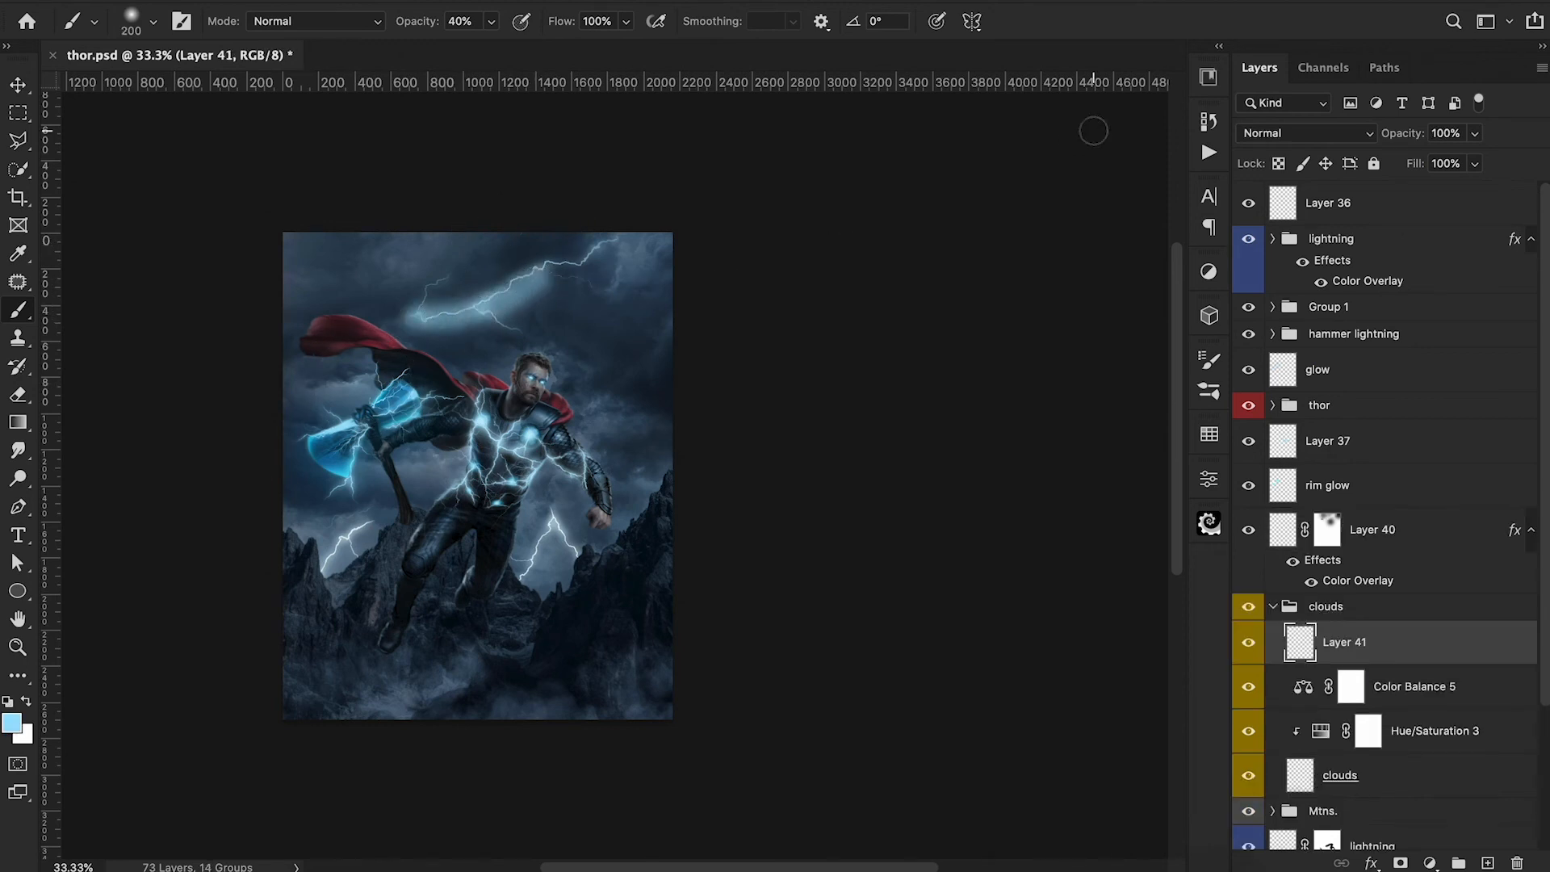
left_click(1295, 136)
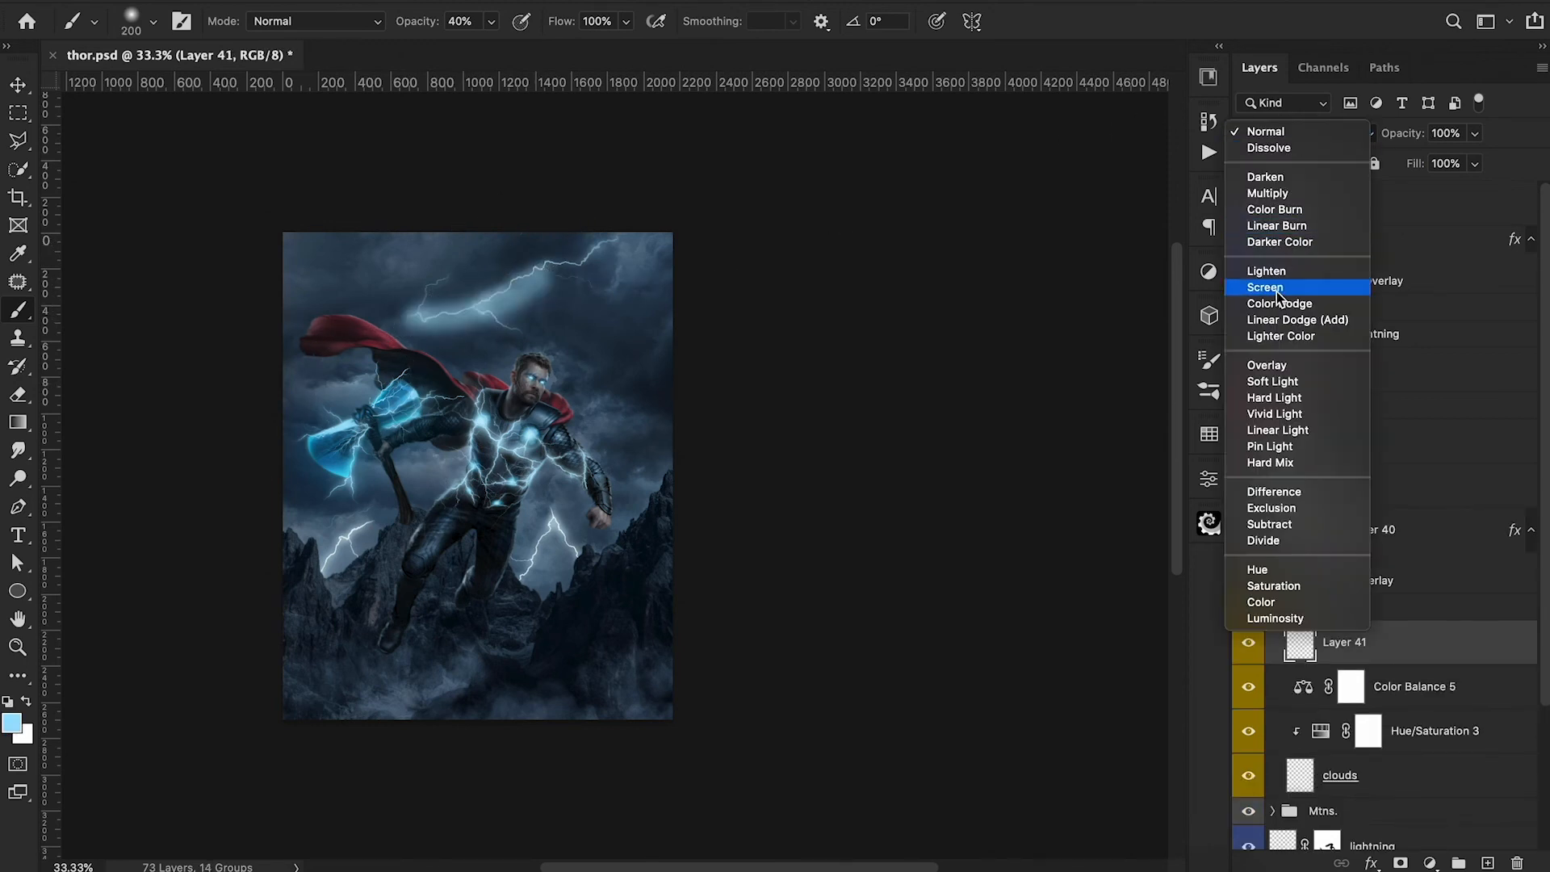
left_click(1278, 382)
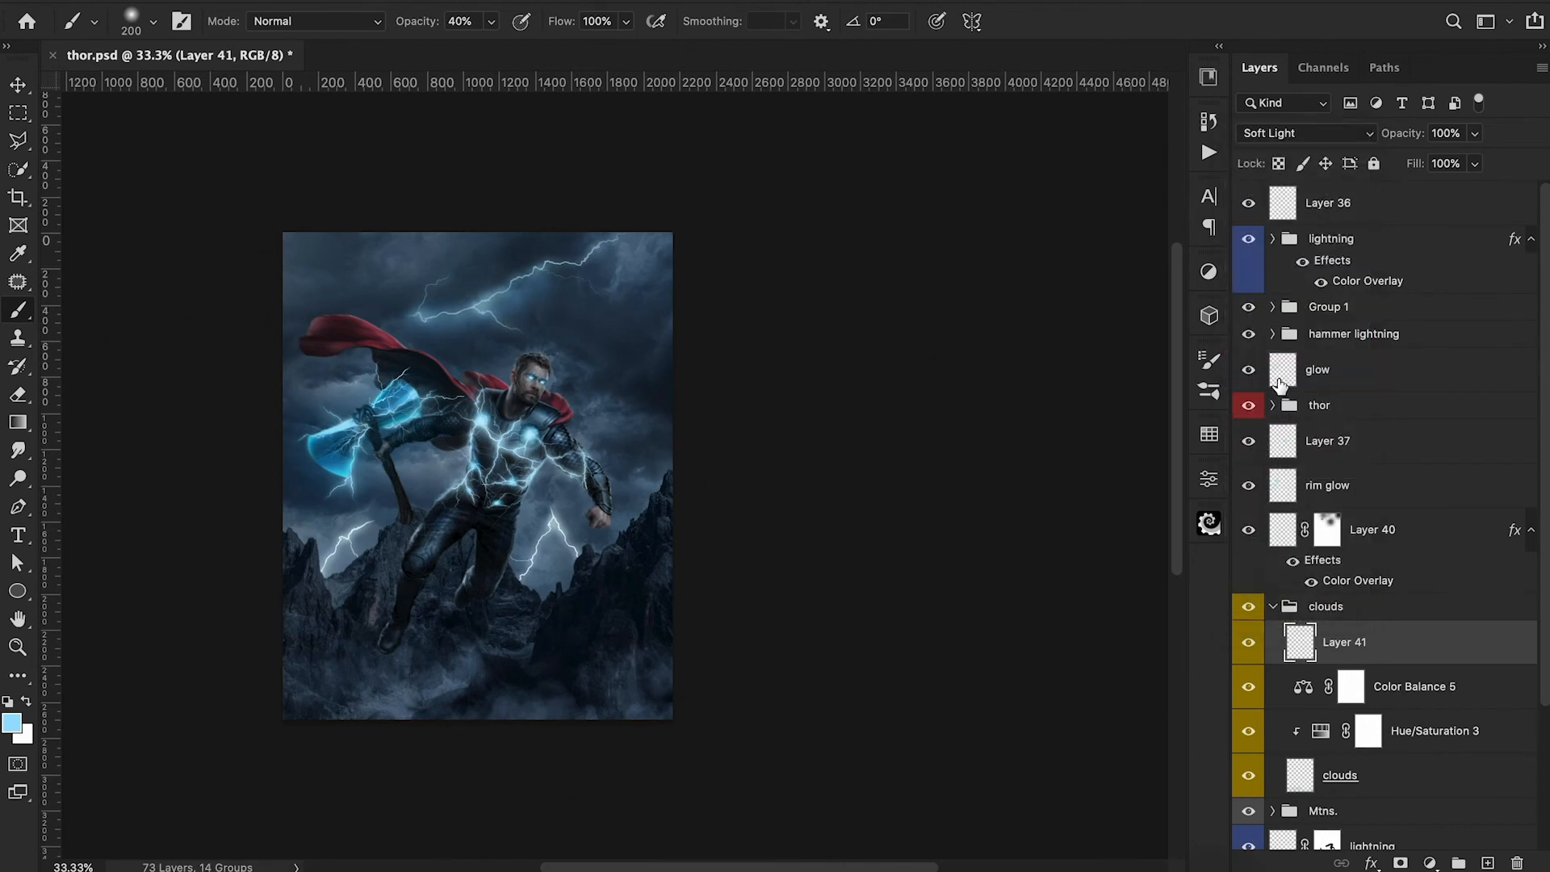
key("bracketright")
key("bracketright")
key("bracketright")
key("bracketright")
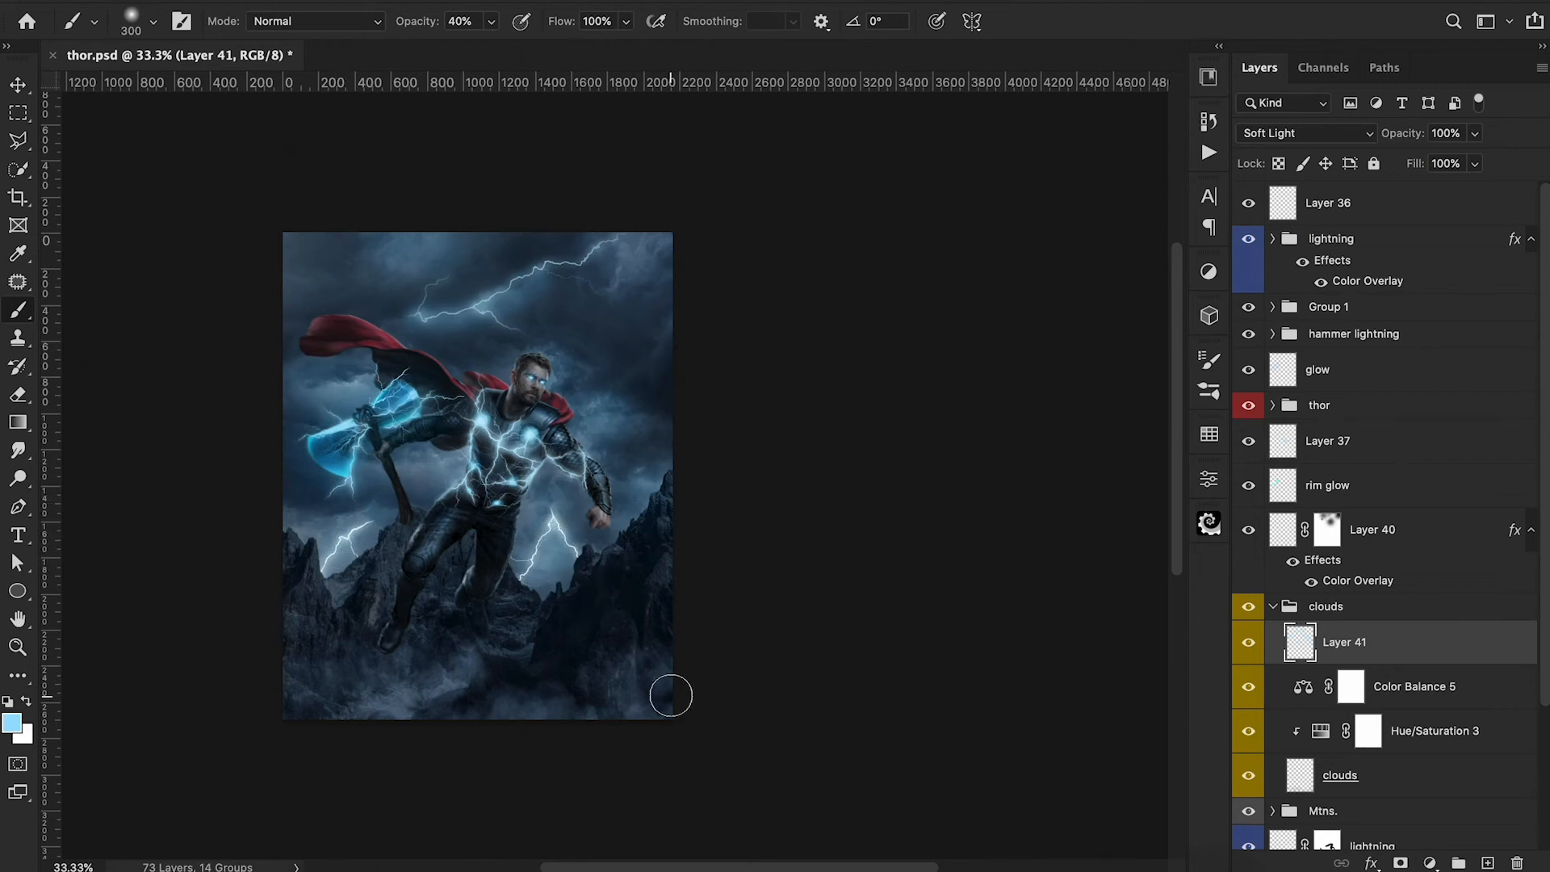
key("ctrl+minus")
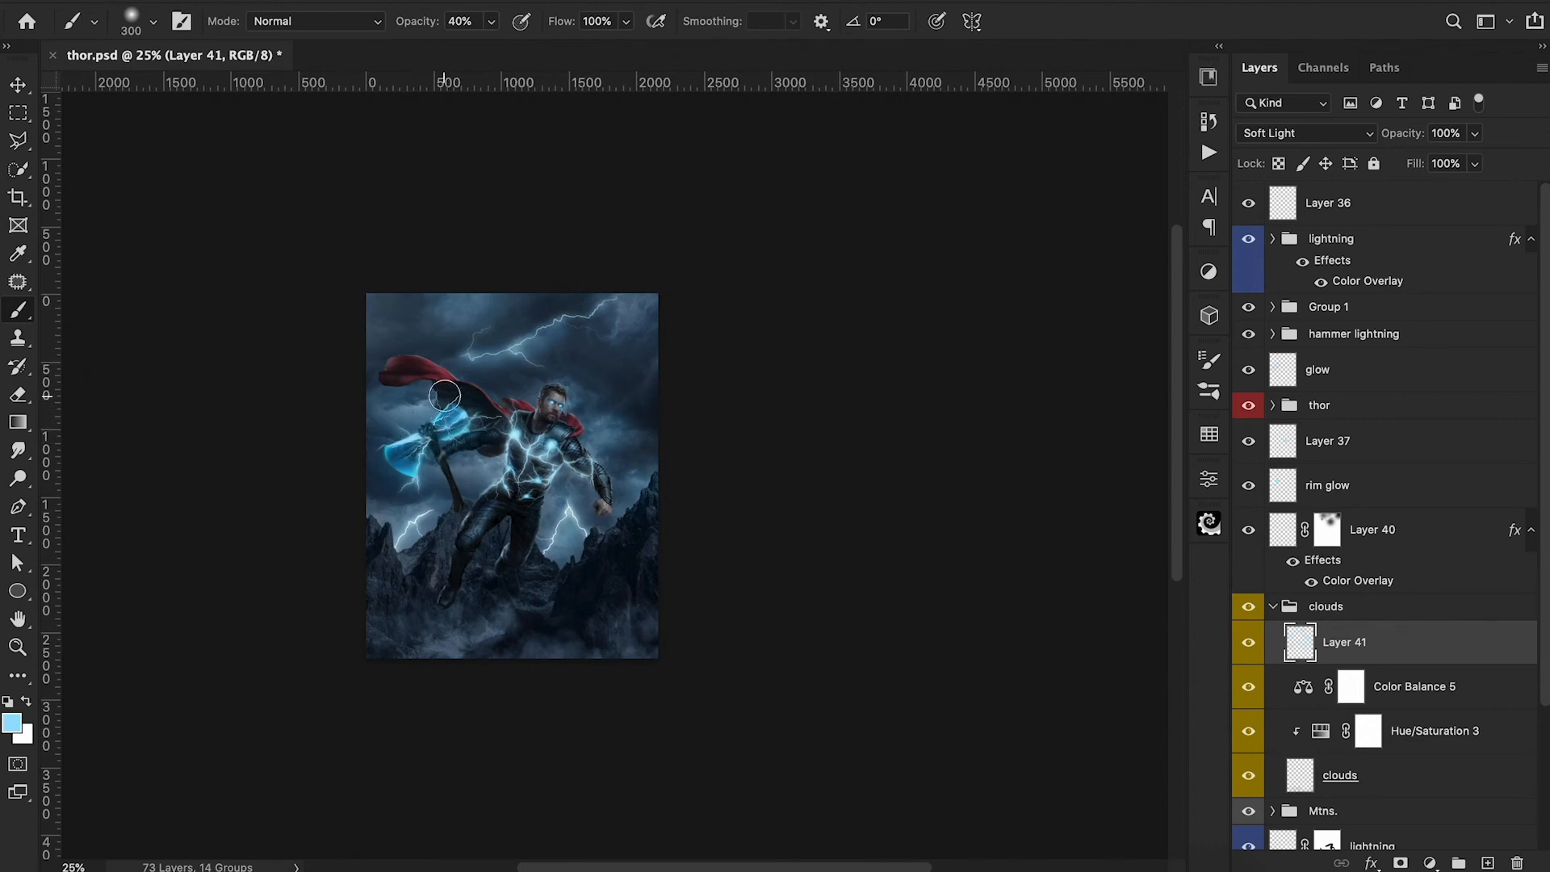
key("e")
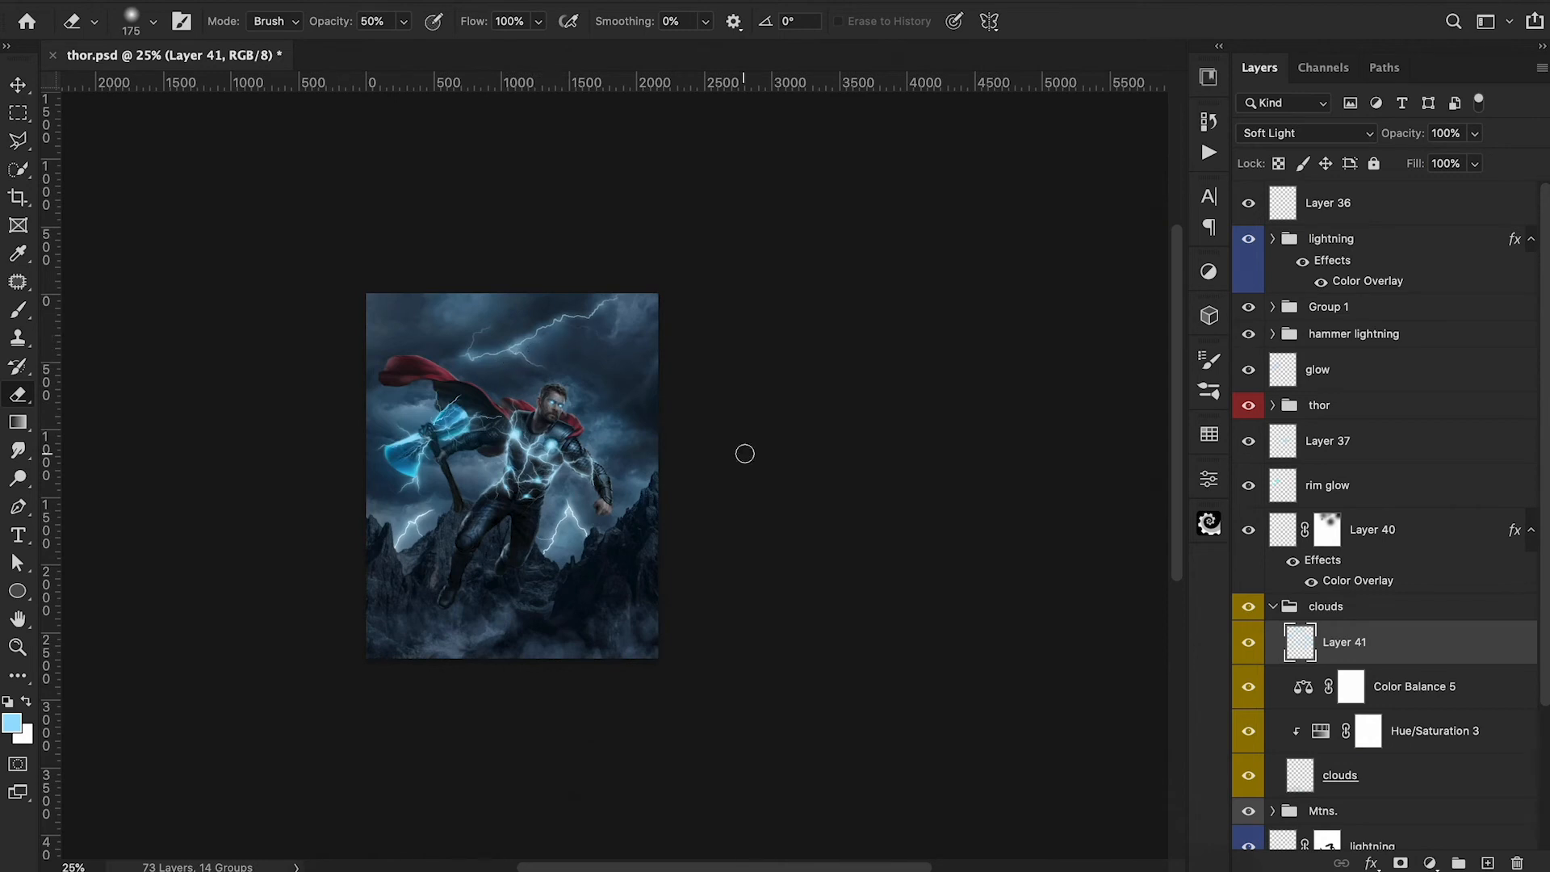
Add a new layer above Layer 41 in the clouds group and prepare a soft 700 px brush at 10% opacity.
key("ctrl+shift+alt+n")
key("b")
key("1")
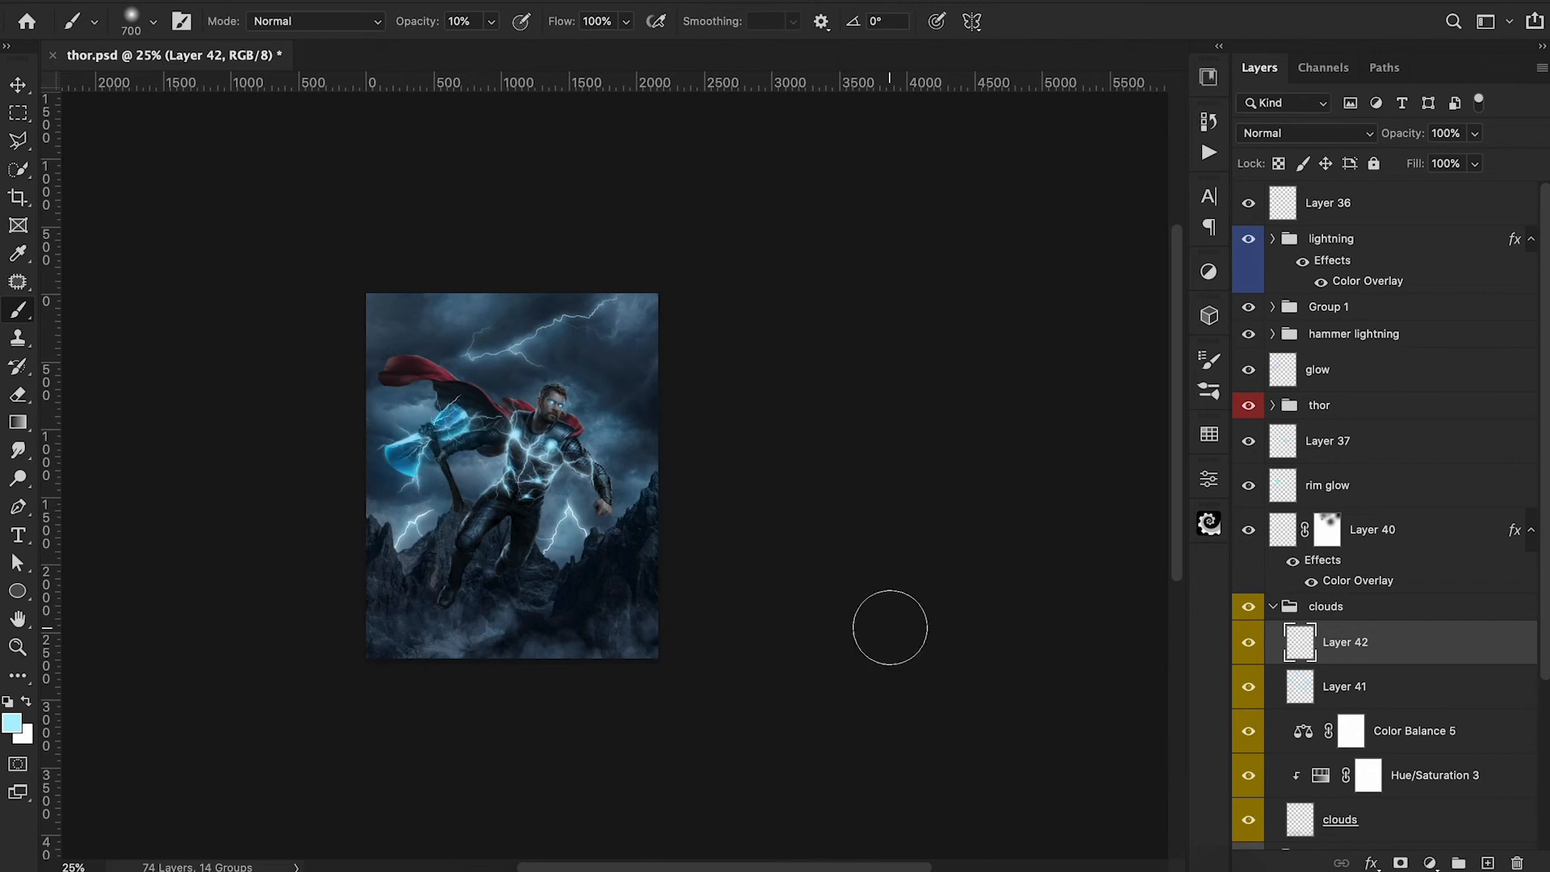
left_click(1344, 134)
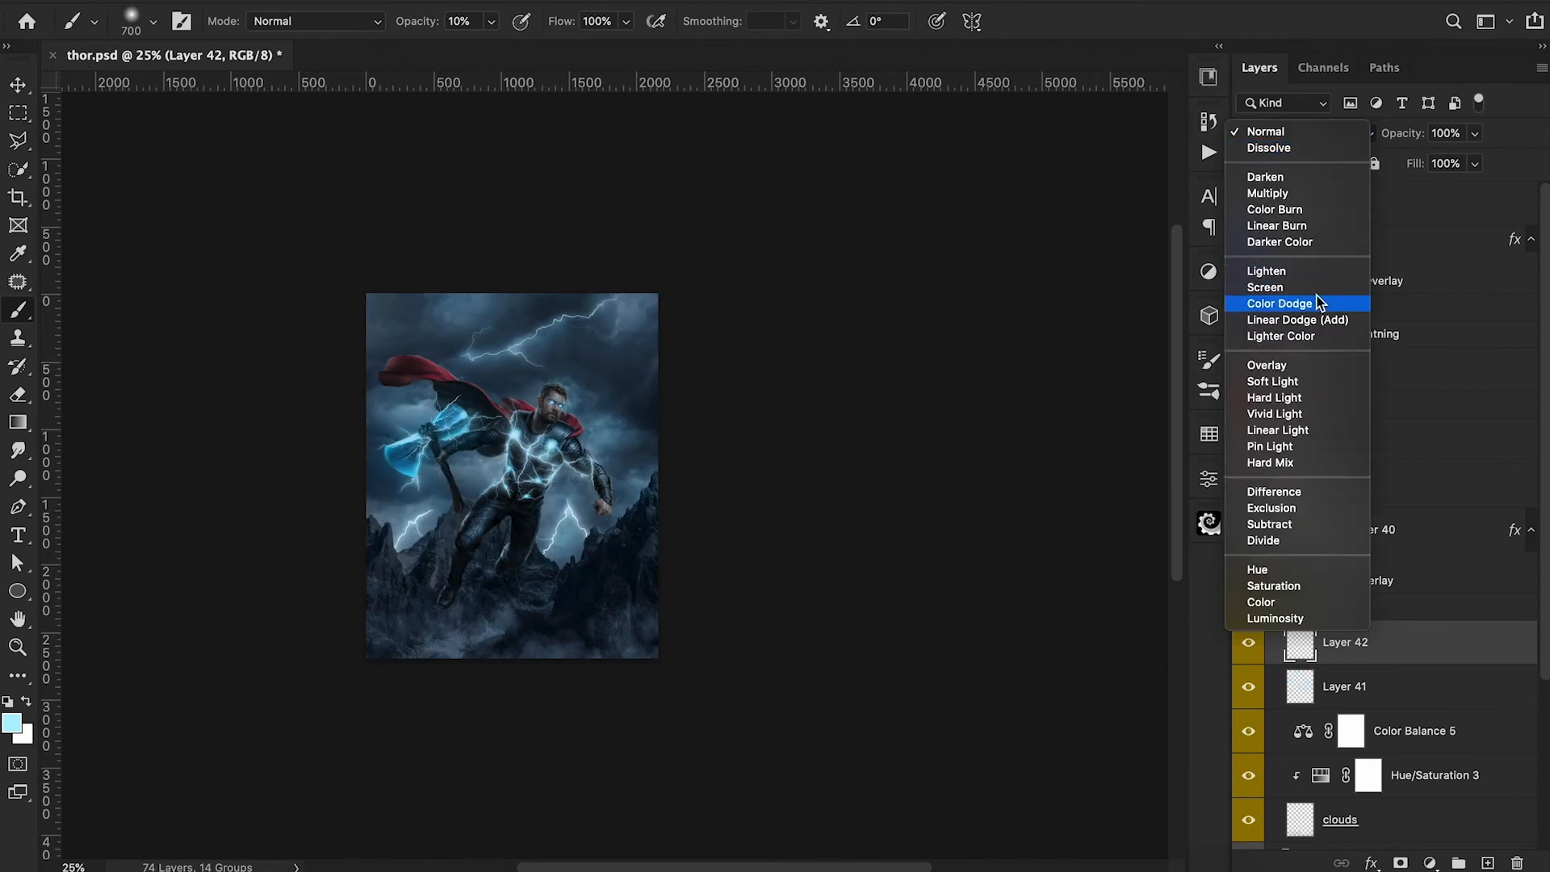
Flatten the Soft Round brush into an ellipse, rotate it to 60°, and enlarge it to 1200 px.
left_click(132, 19)
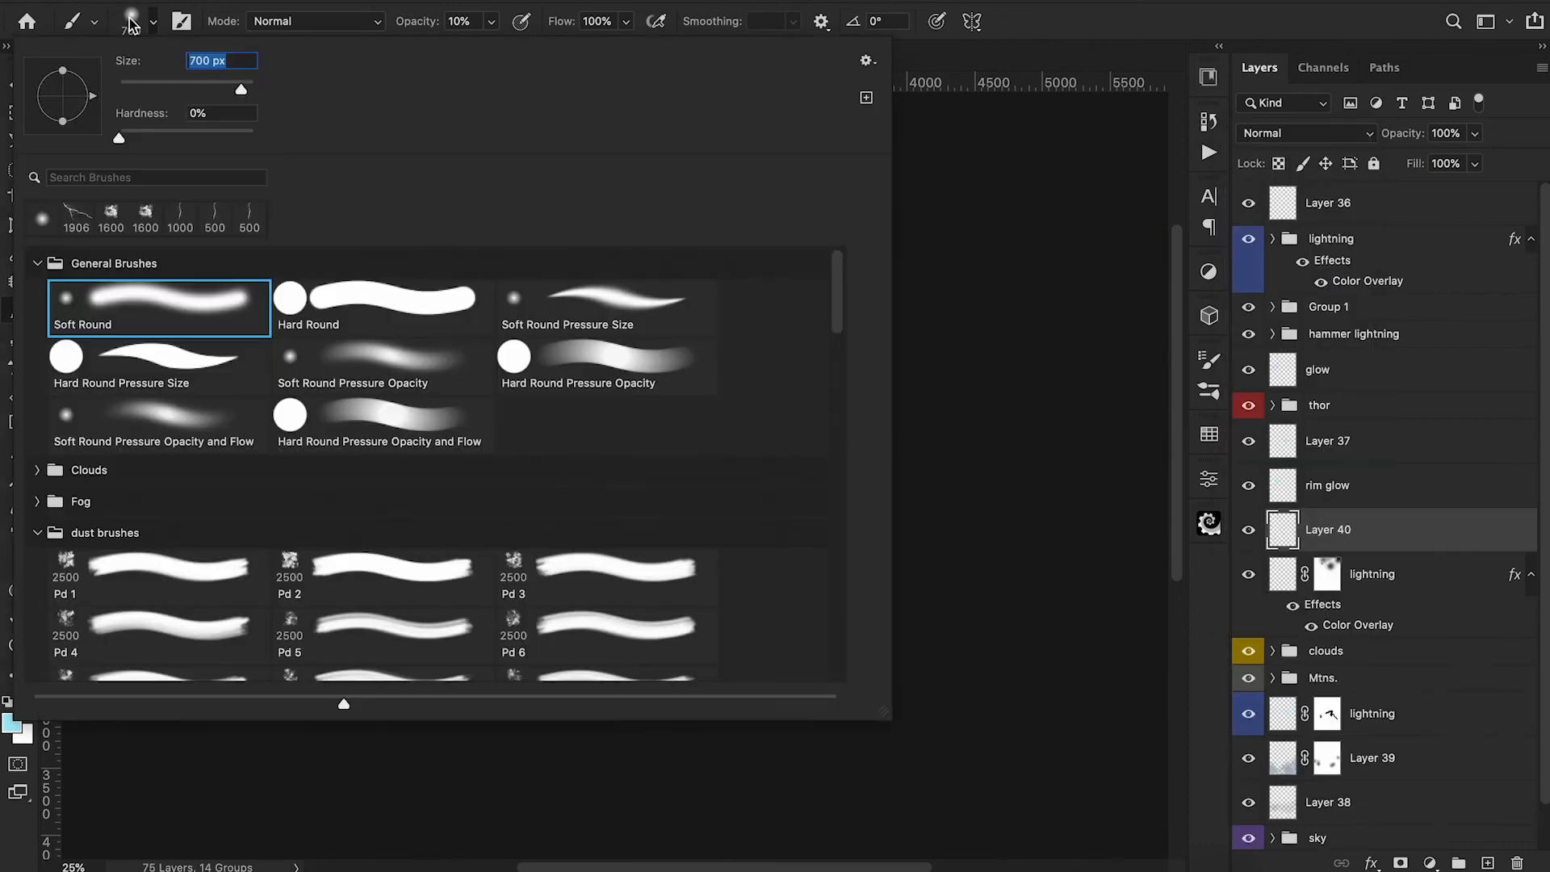
left_click_drag(64, 121, 64, 108)
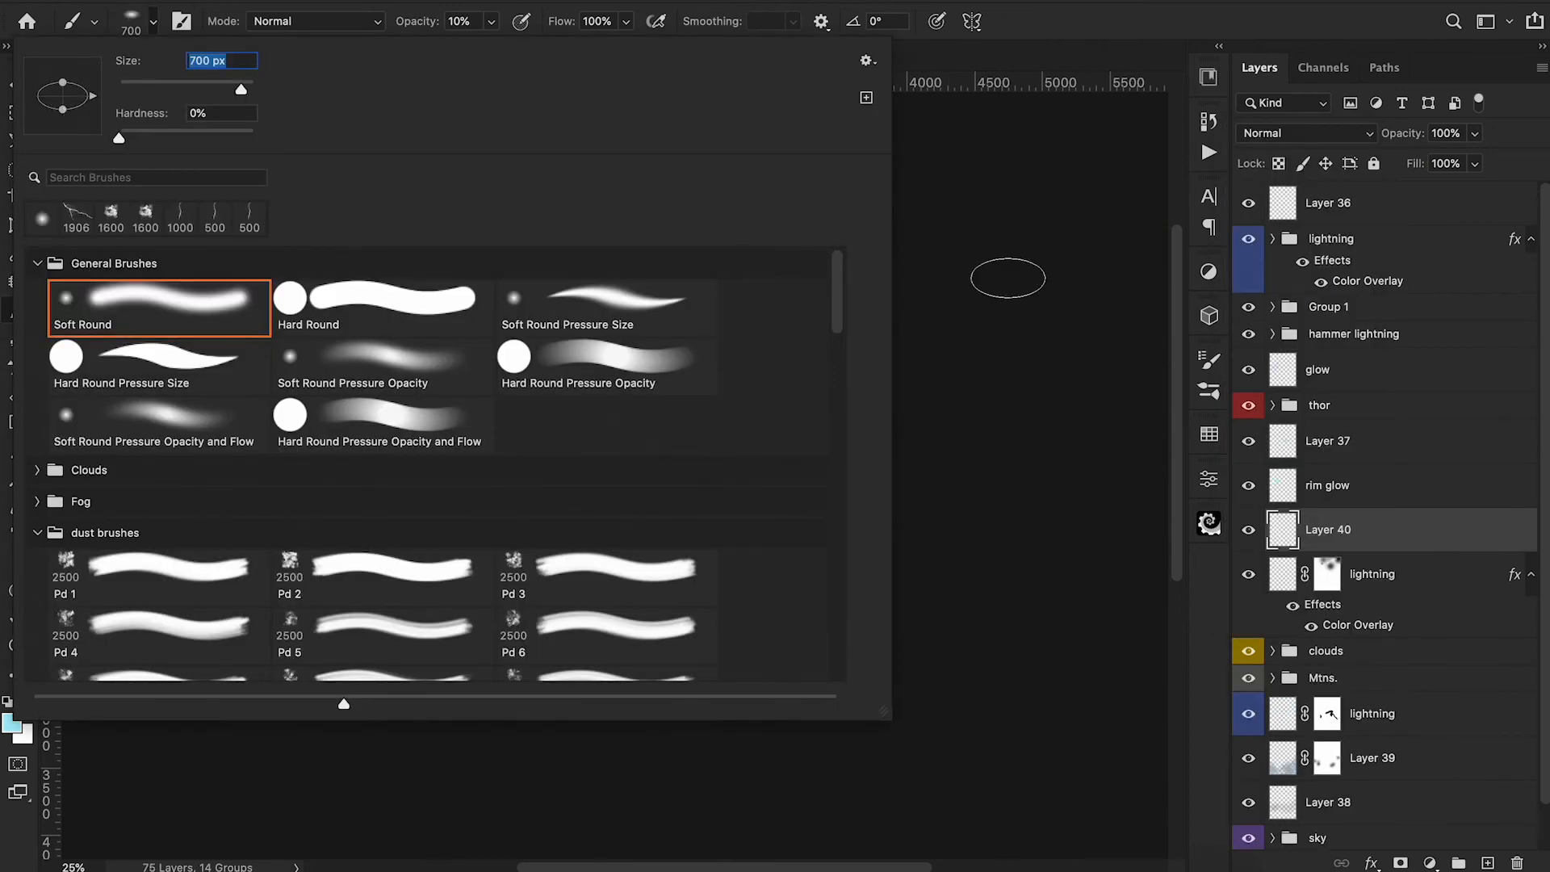
left_click(1009, 277)
key("shift+Left")
key("shift+Left")
key("shift+Left")
key("shift+Left")
key("bracketright")
key("bracketright")
key("bracketright")
key("bracketright")
key("bracketright")
key("bracketright")
key("bracketright")
key("bracketright")
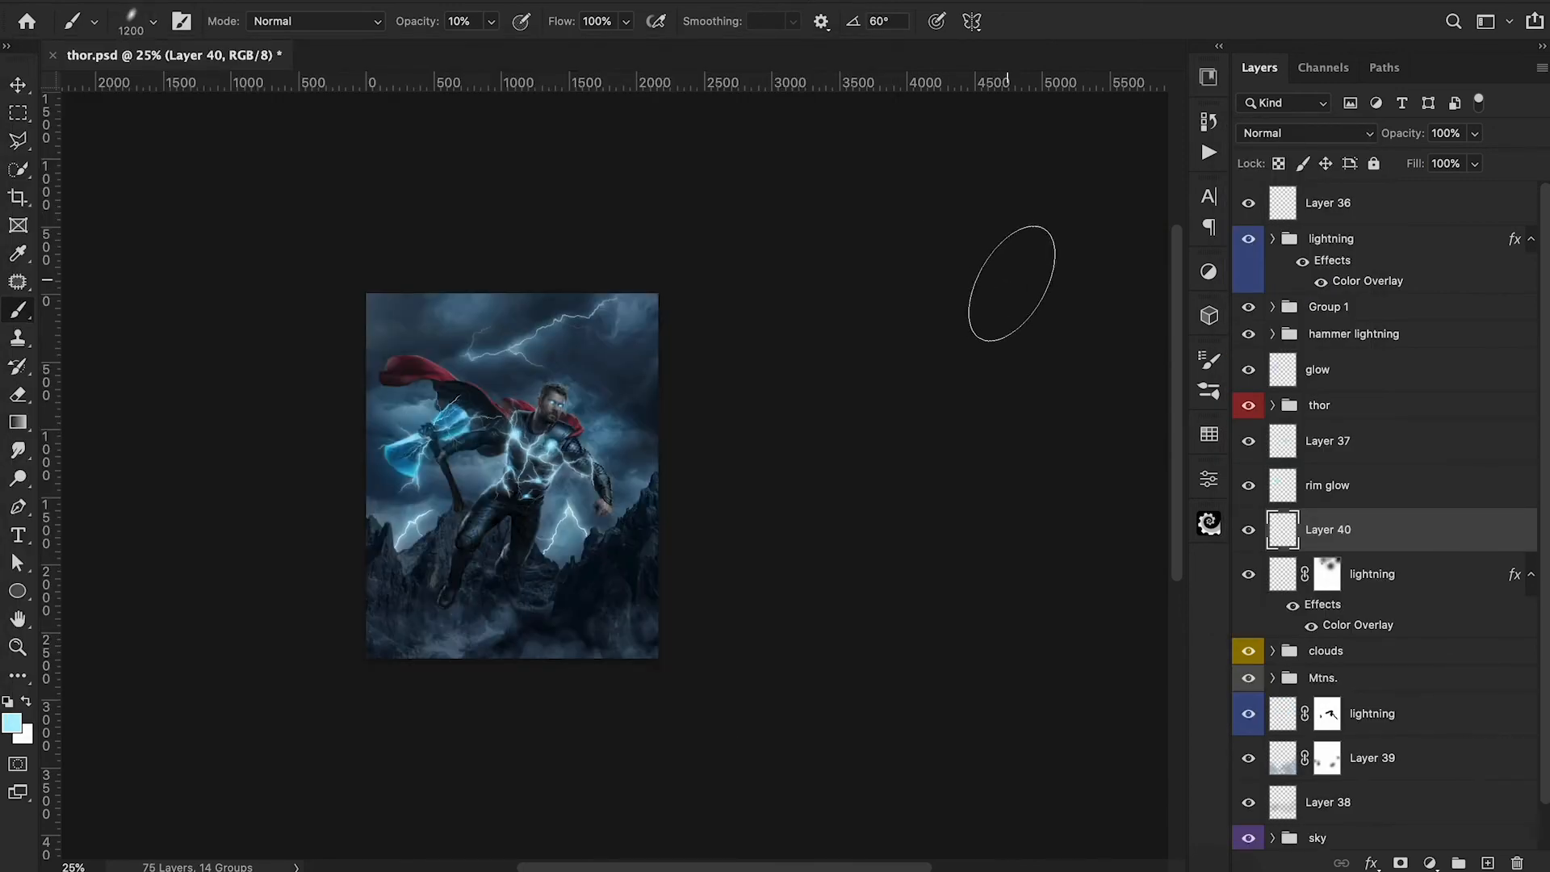
Make the elliptical brush slightly rounder and enlarge it to 1800 px.
left_click(134, 18)
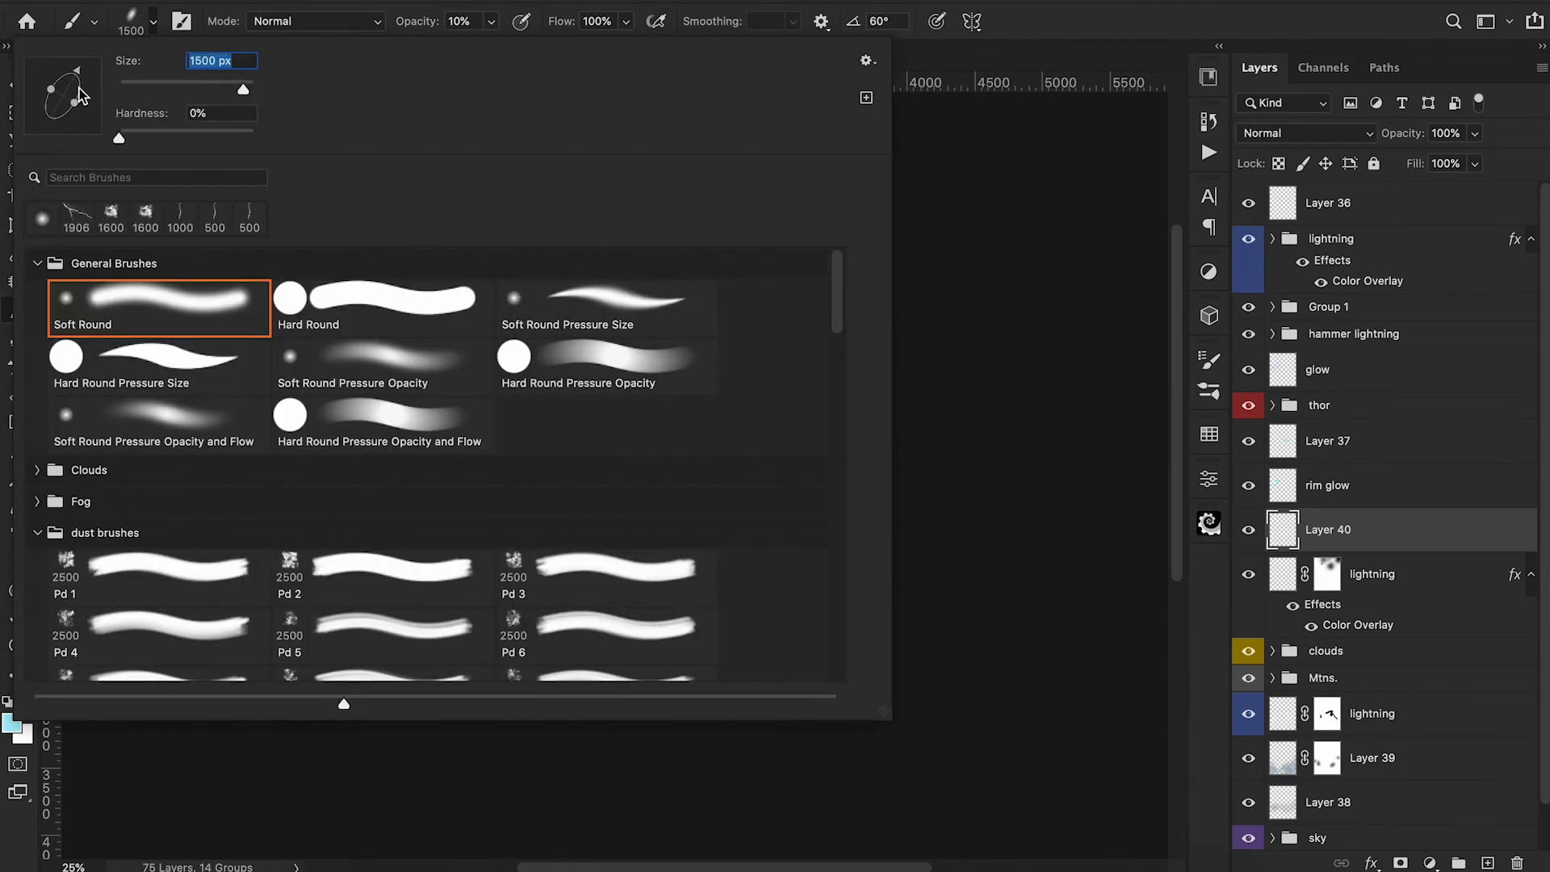
key("Return")
key("bracketright")
key("bracketright")
key("bracketright")
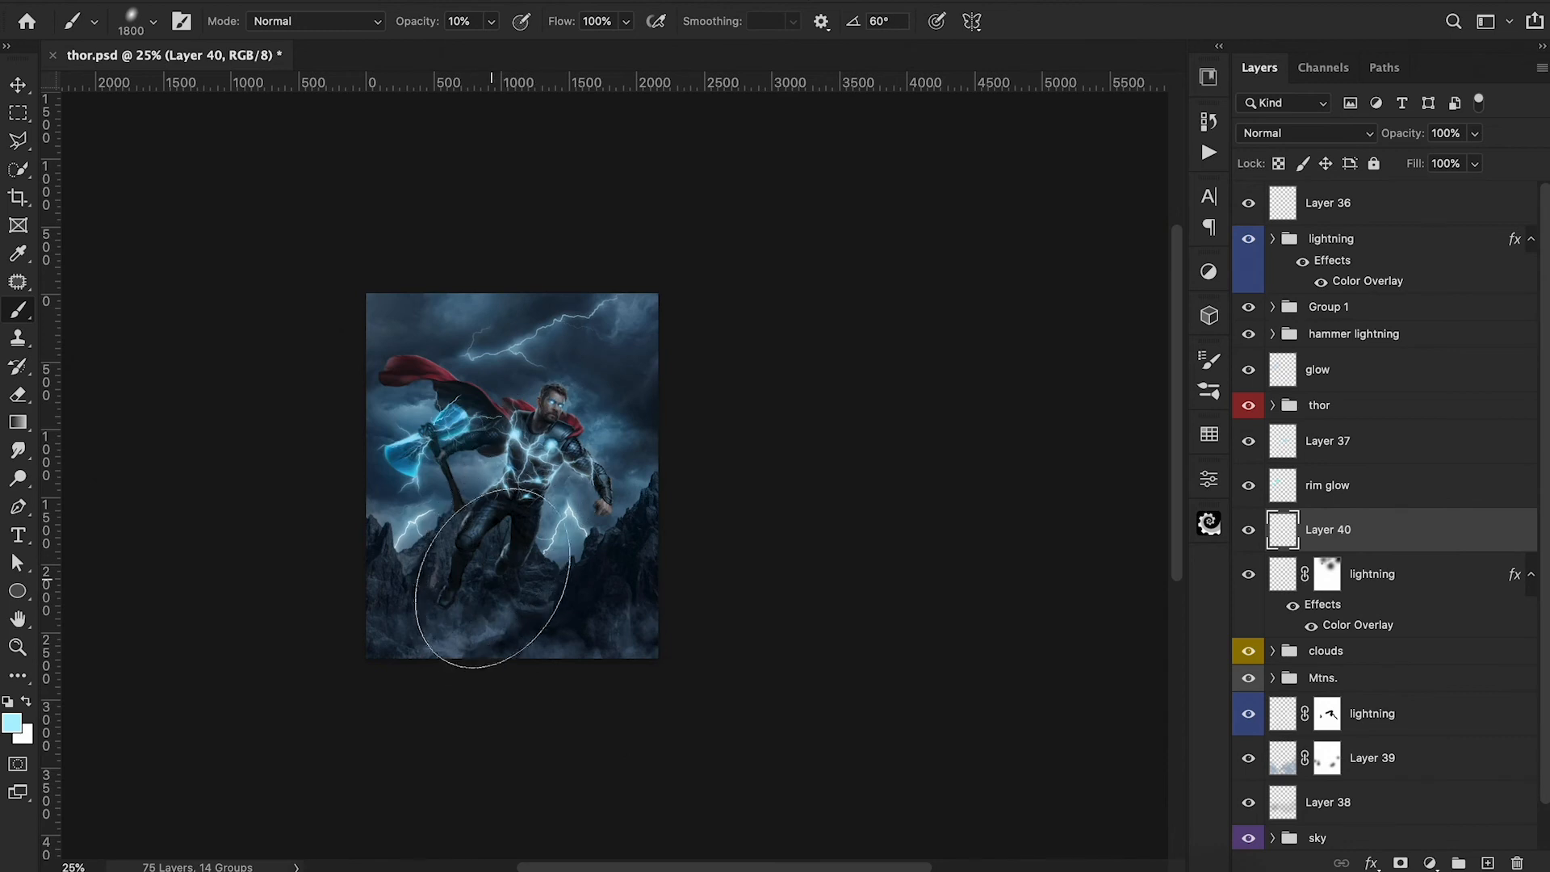
Set the foreground color to bright blue 59c6ff for the haze on Layer 40.
left_click(12, 722)
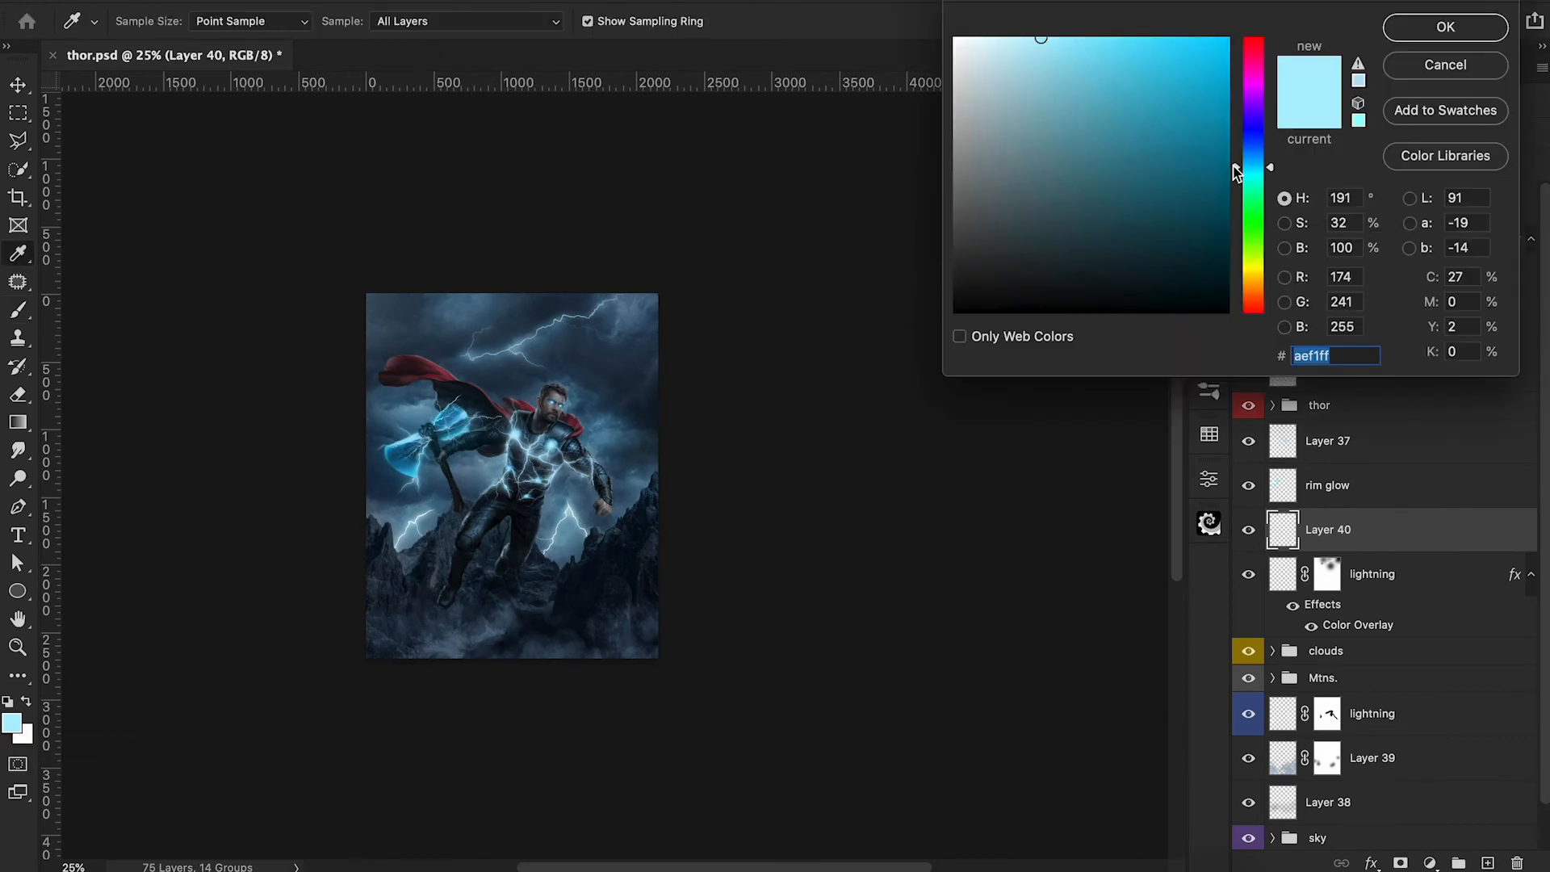
left_click_drag(1235, 172, 1236, 165)
left_click_drag(1163, 49, 1133, 27)
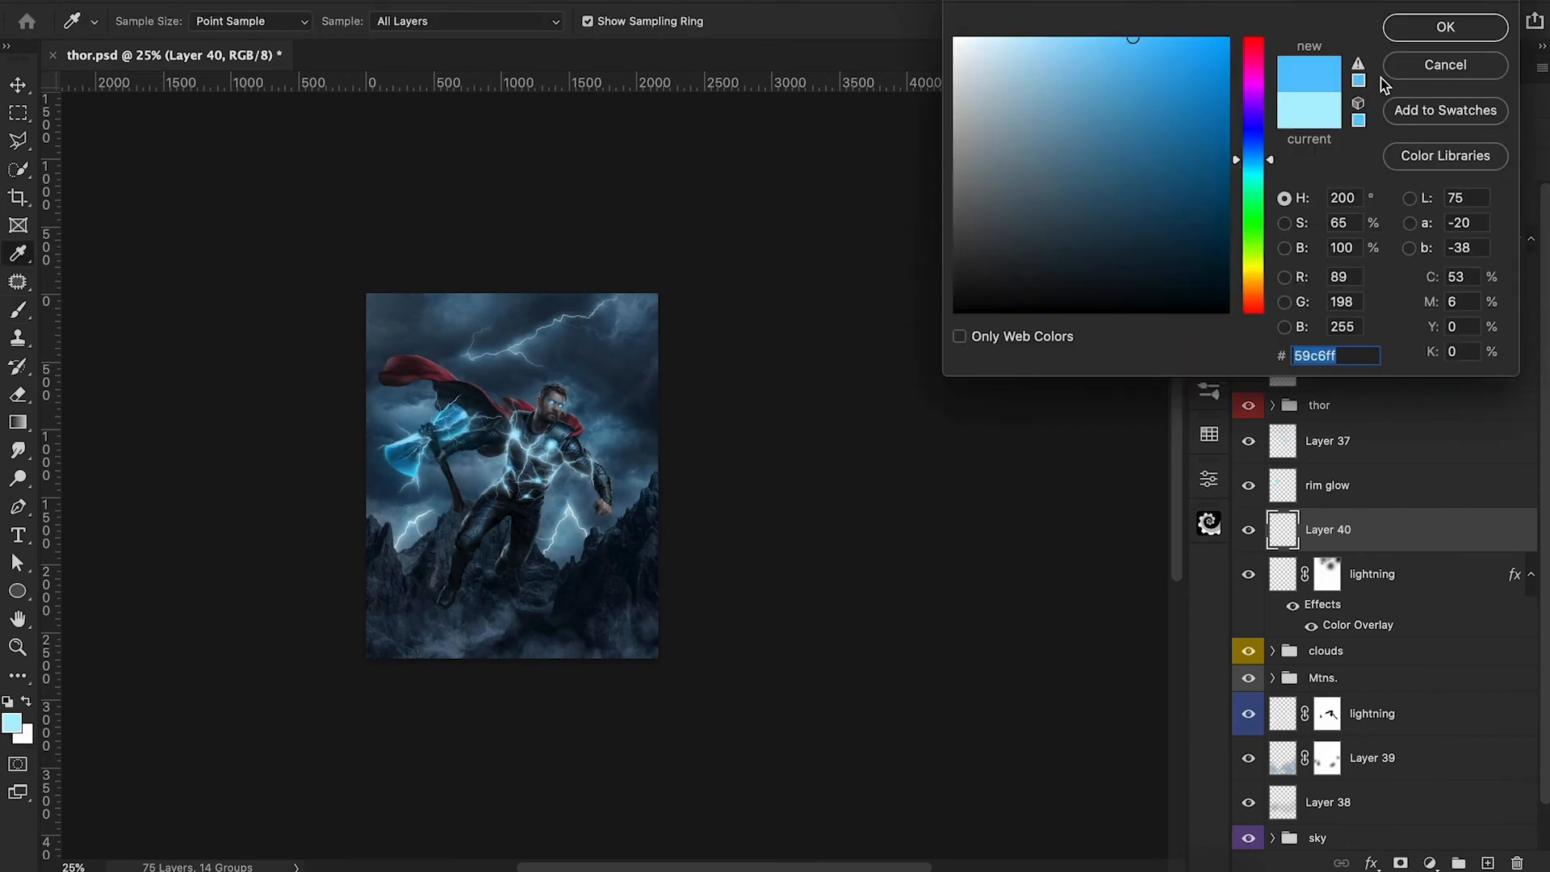
left_click(1445, 27)
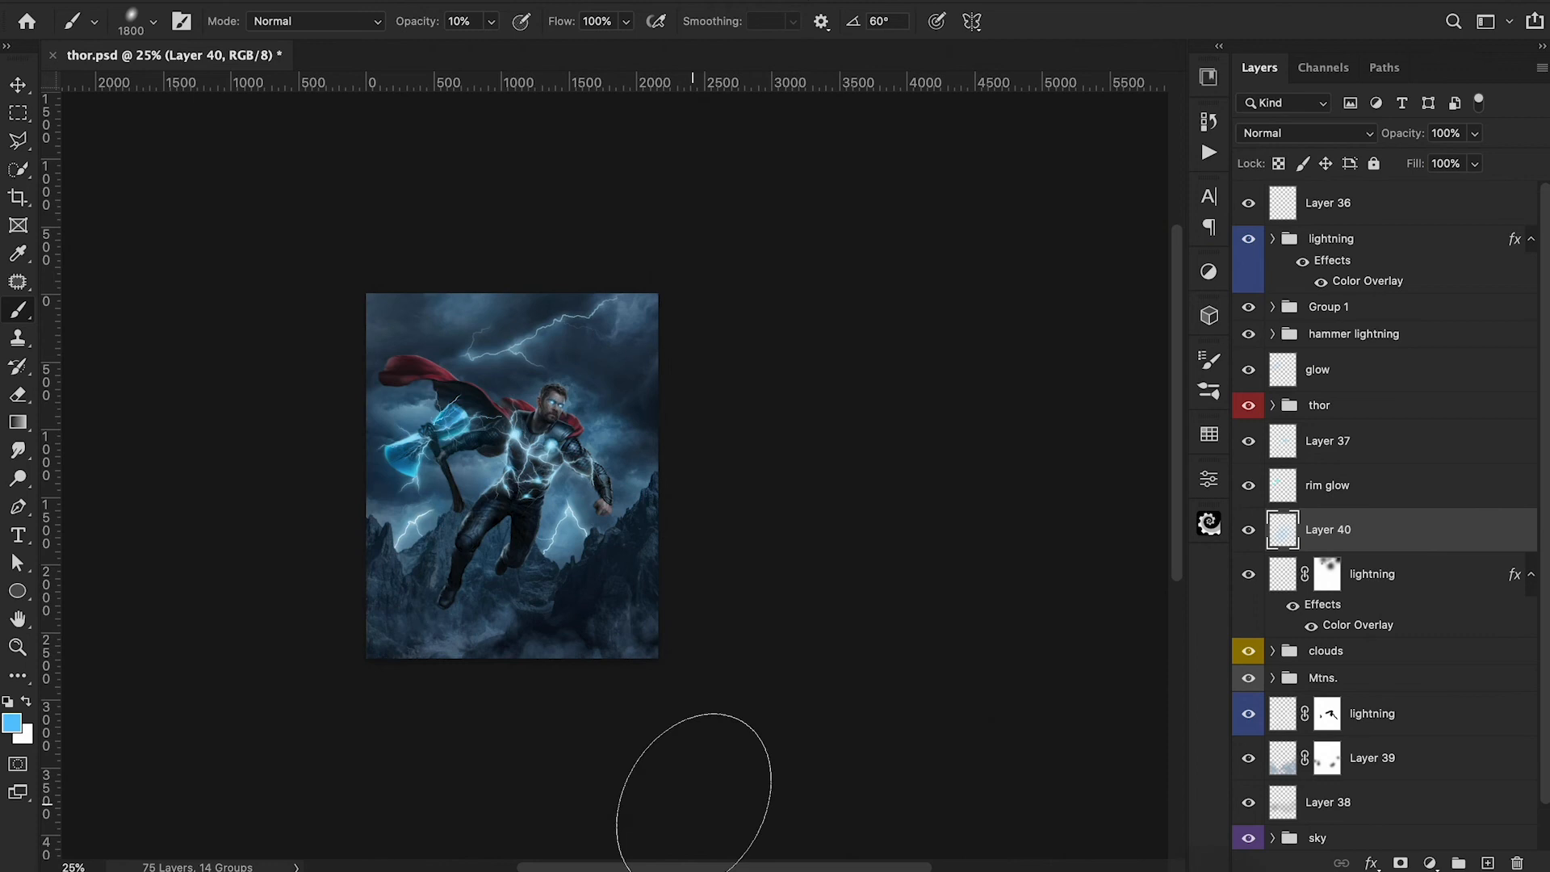
Build up blue haze over the mountains on Layer 40 with a 2000 px brush and set the layer opacity to 85%.
key("bracketright")
key("bracketright")
key("2")
left_click(591, 605)
key("1")
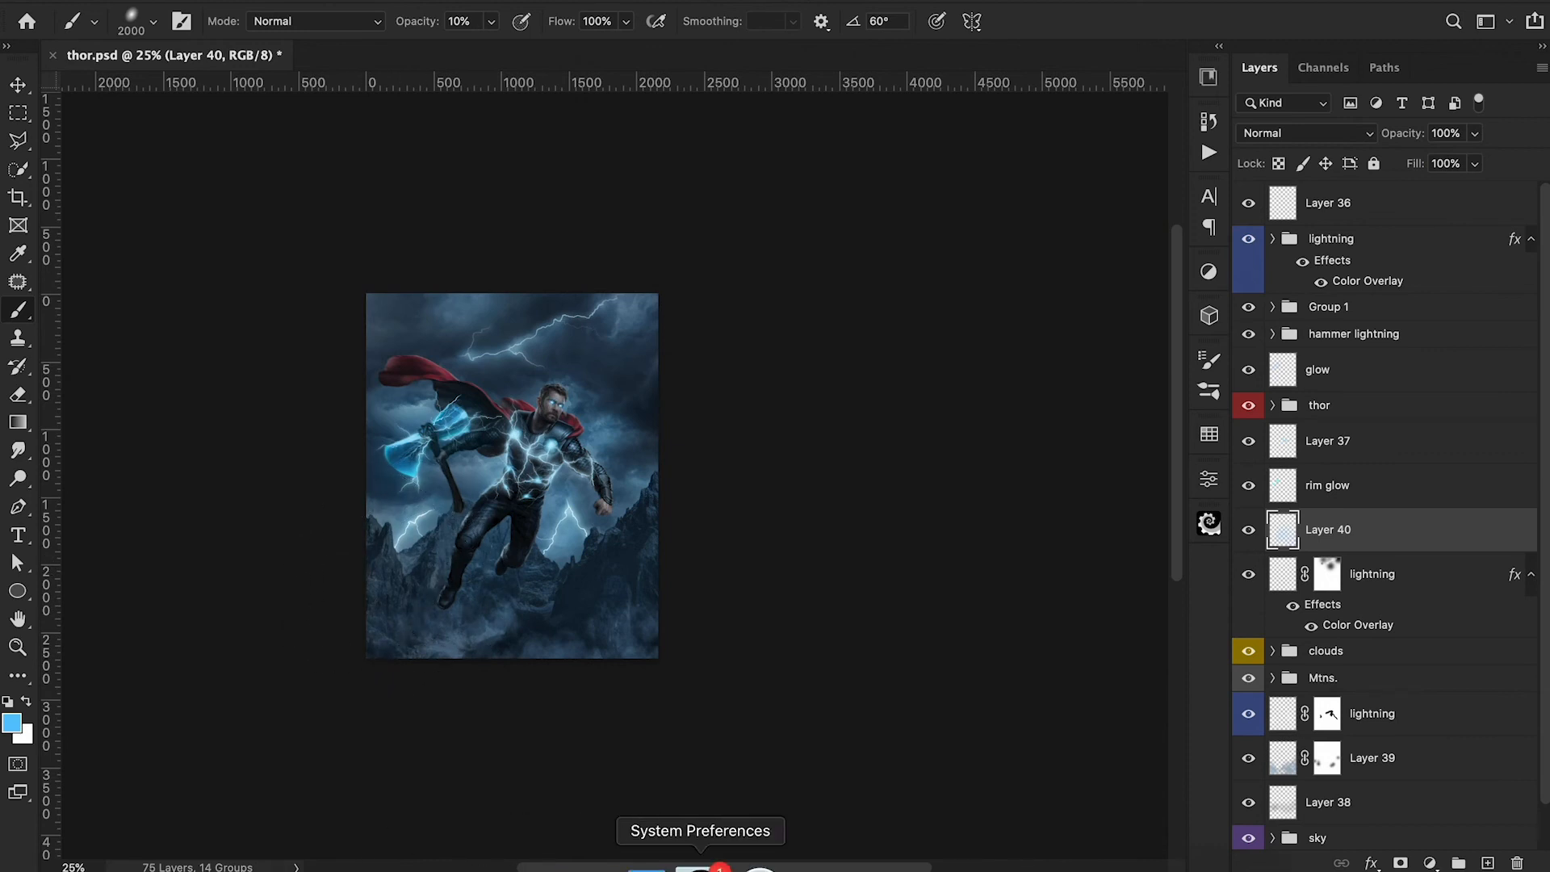
left_click_drag(1408, 134, 1400, 136)
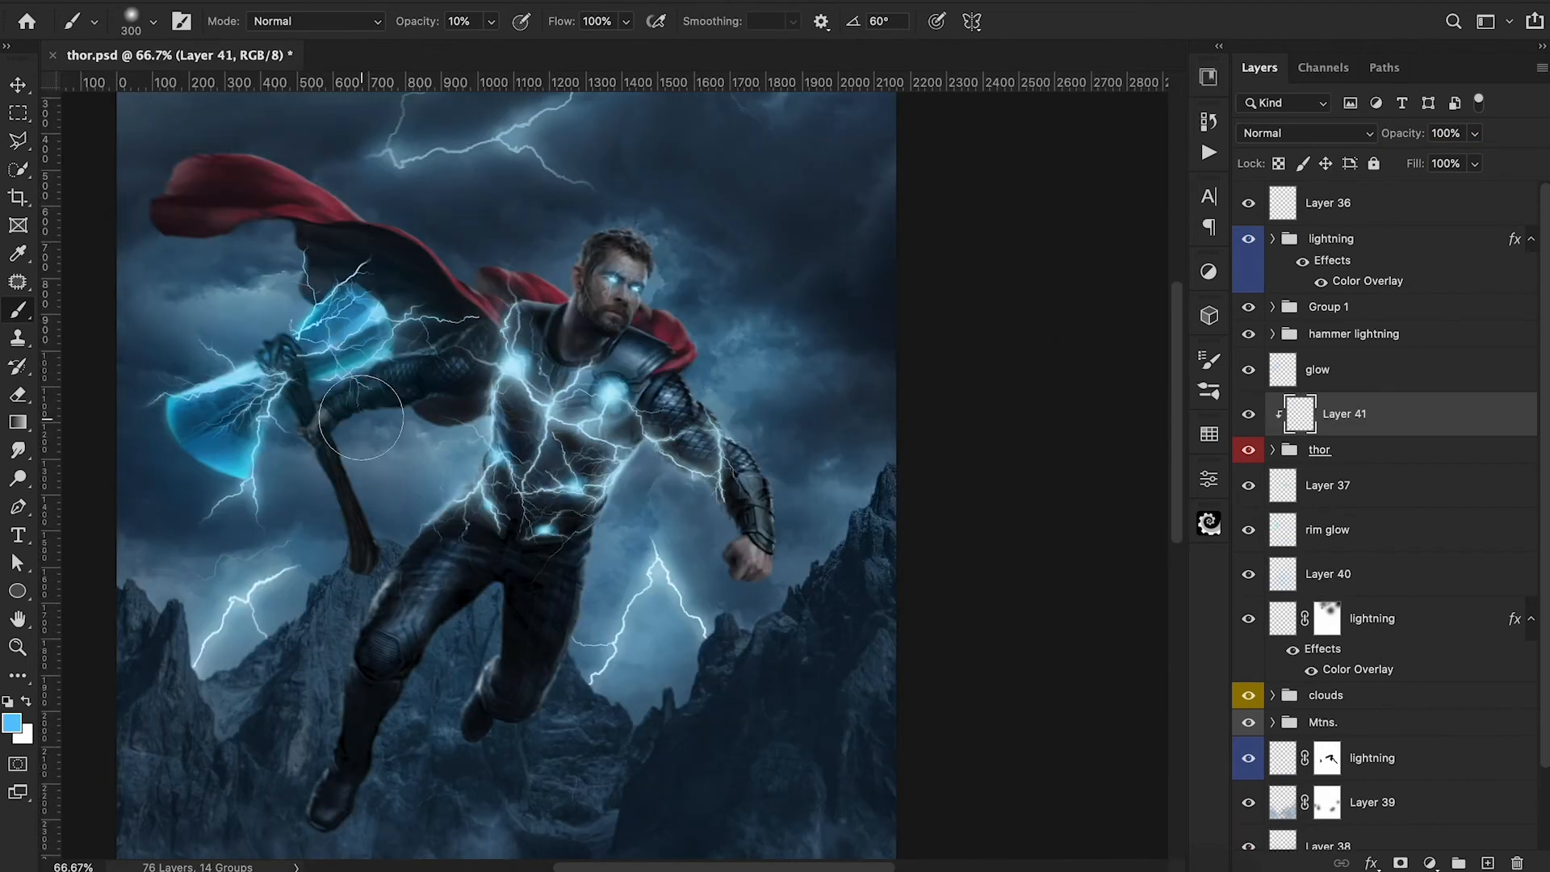
mouse_move(361, 418)
left_mouse_down()
mouse_move(331, 404)
mouse_move(446, 360)
mouse_move(347, 387)
mouse_move(465, 315)
mouse_move(338, 278)
left_mouse_up()
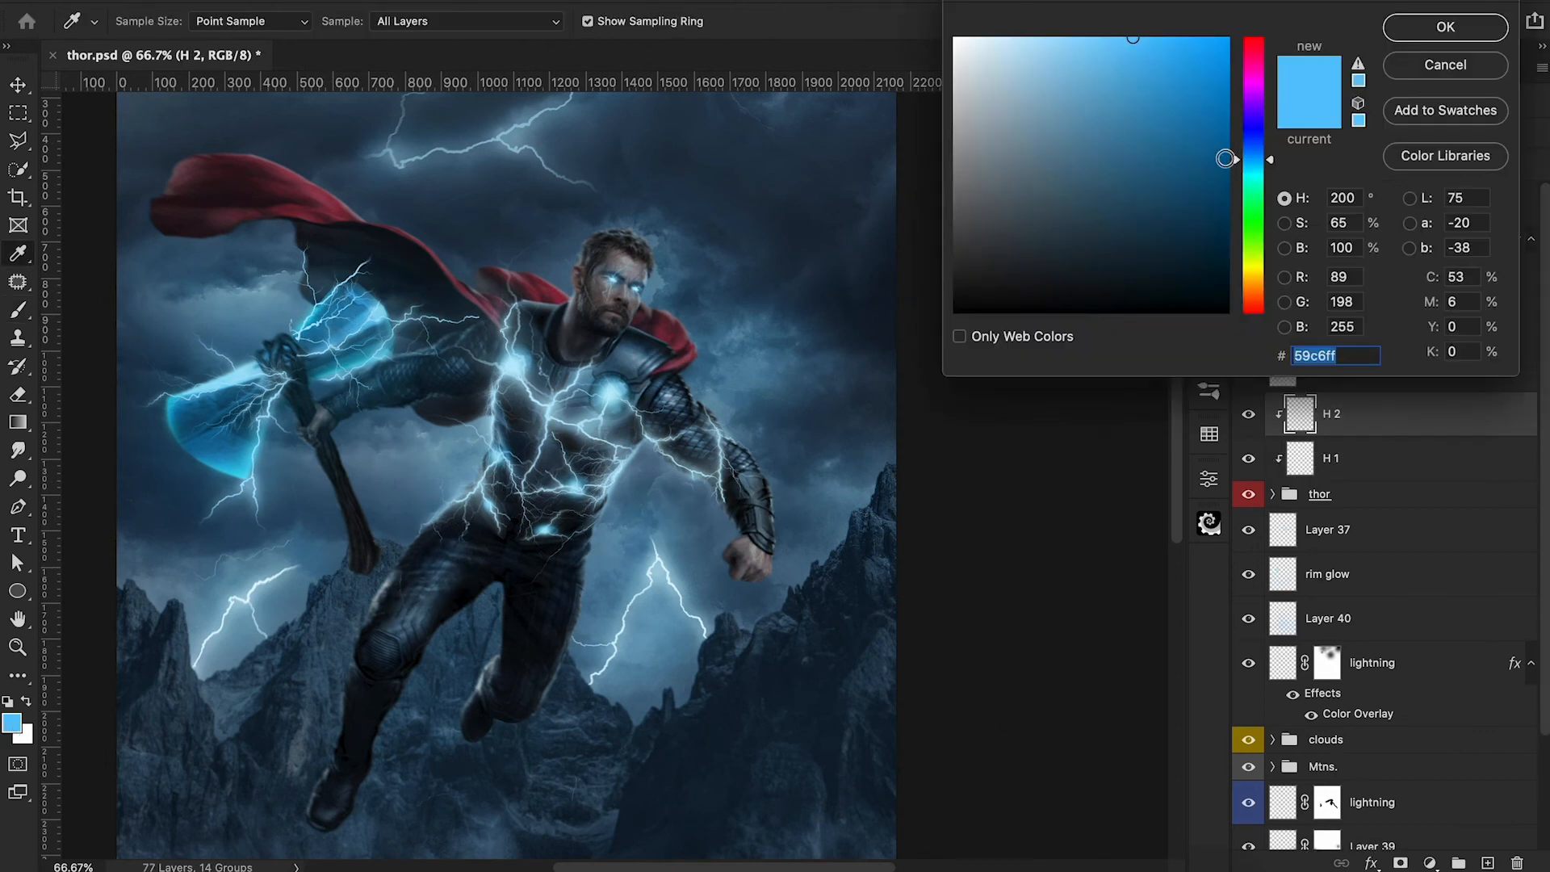
Set the foreground color to light blue 7cdcff for the highlights on layer H 2.
left_click_drag(1233, 159, 1233, 165)
left_click_drag(1224, 45, 1230, 36)
left_click(1094, 37)
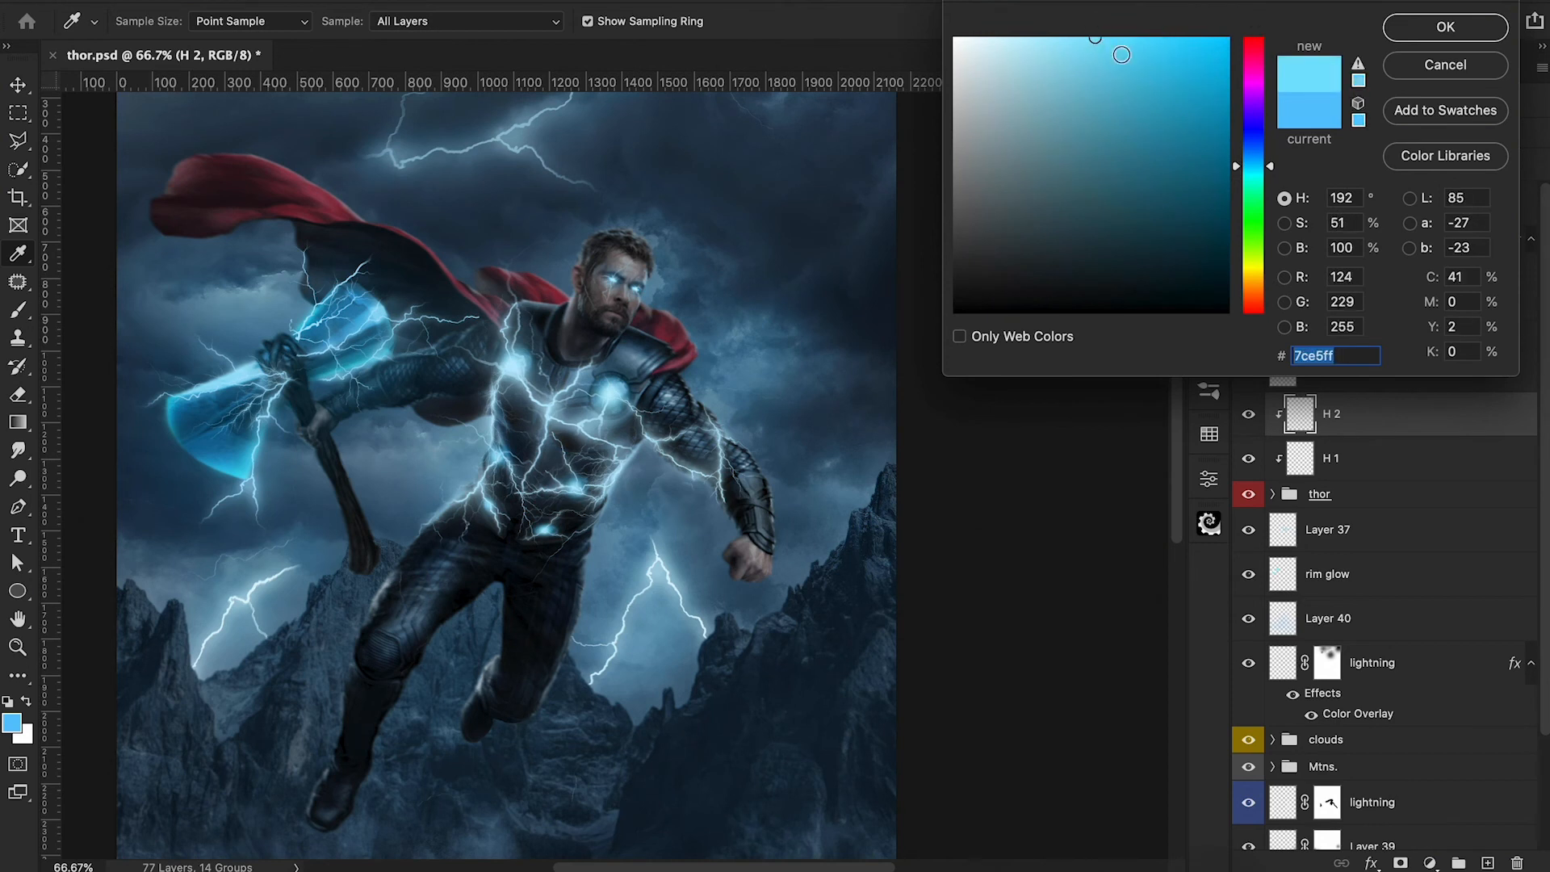
left_click_drag(1237, 167, 1237, 161)
left_click(1444, 27)
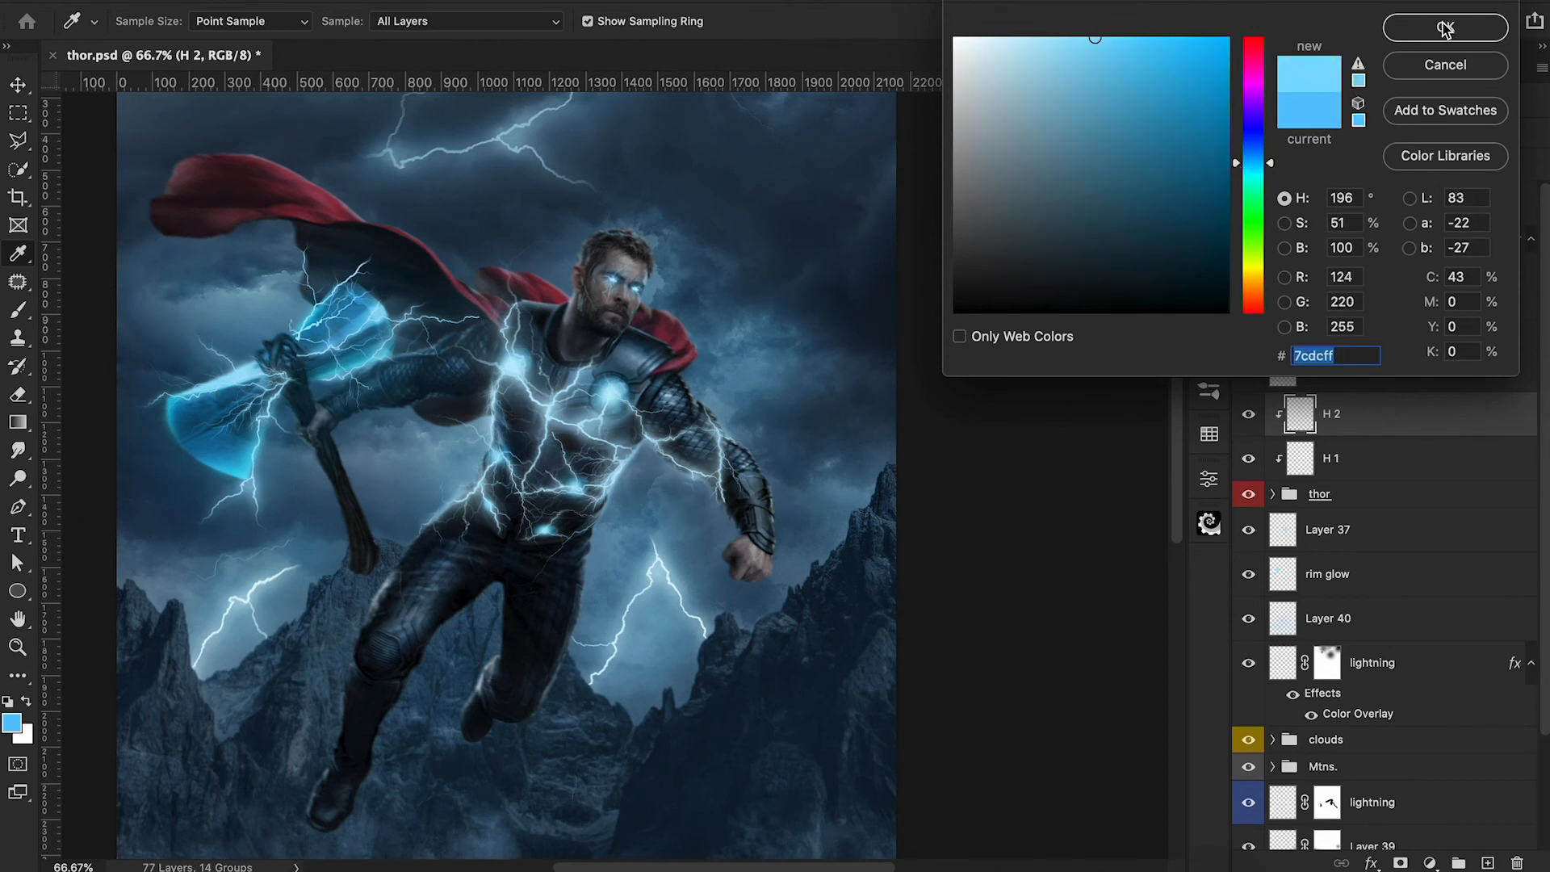
Reduce the soft brush to 30 px at 10% opacity for fine highlights on layer H 2.
key("b")
key("bracketleft")
key("bracketleft")
key("1")
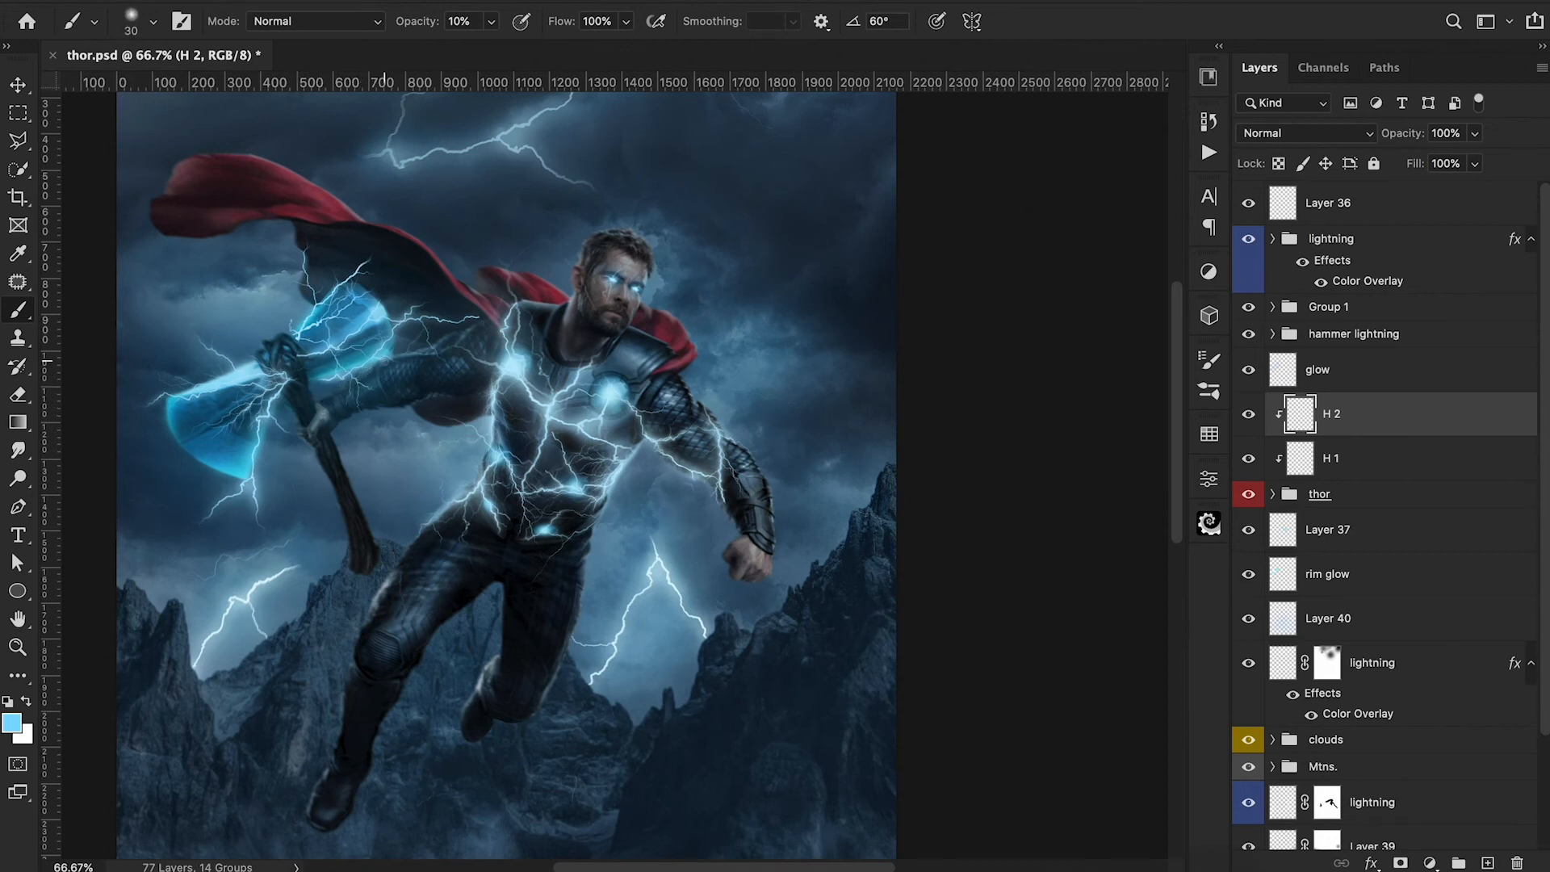
Outline Thor's raised forearm and the upper axe handle with a Polygonal Lasso selection to confine brush highlights on H 2.
left_click(17, 140)
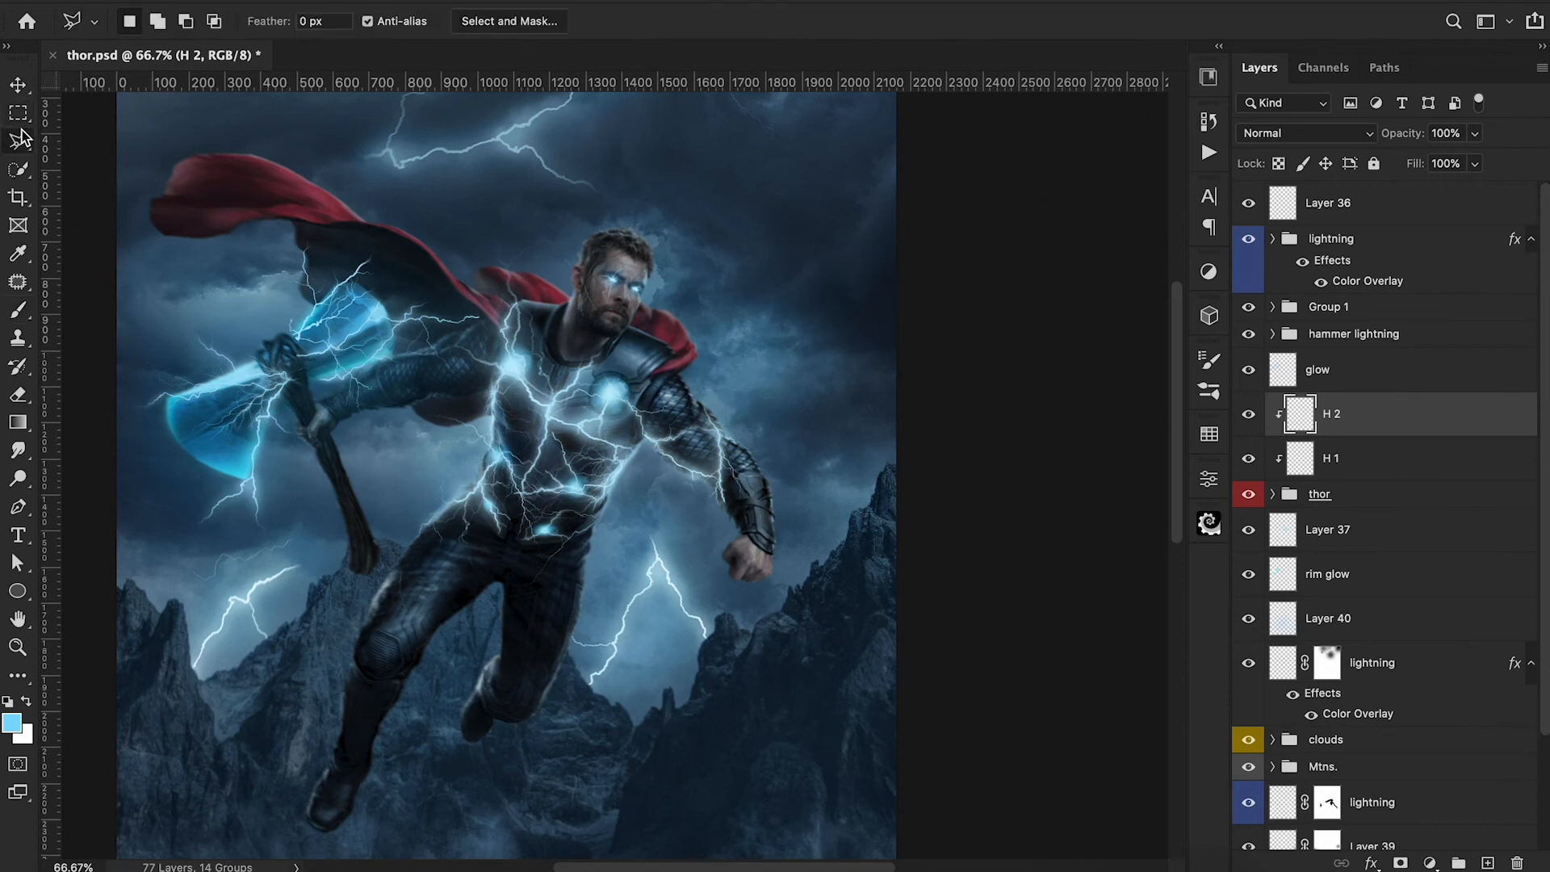
left_click(305, 382)
left_click(351, 372)
left_click(395, 352)
left_click(416, 348)
left_click(419, 405)
left_click(265, 492)
left_click(279, 398)
key("b")
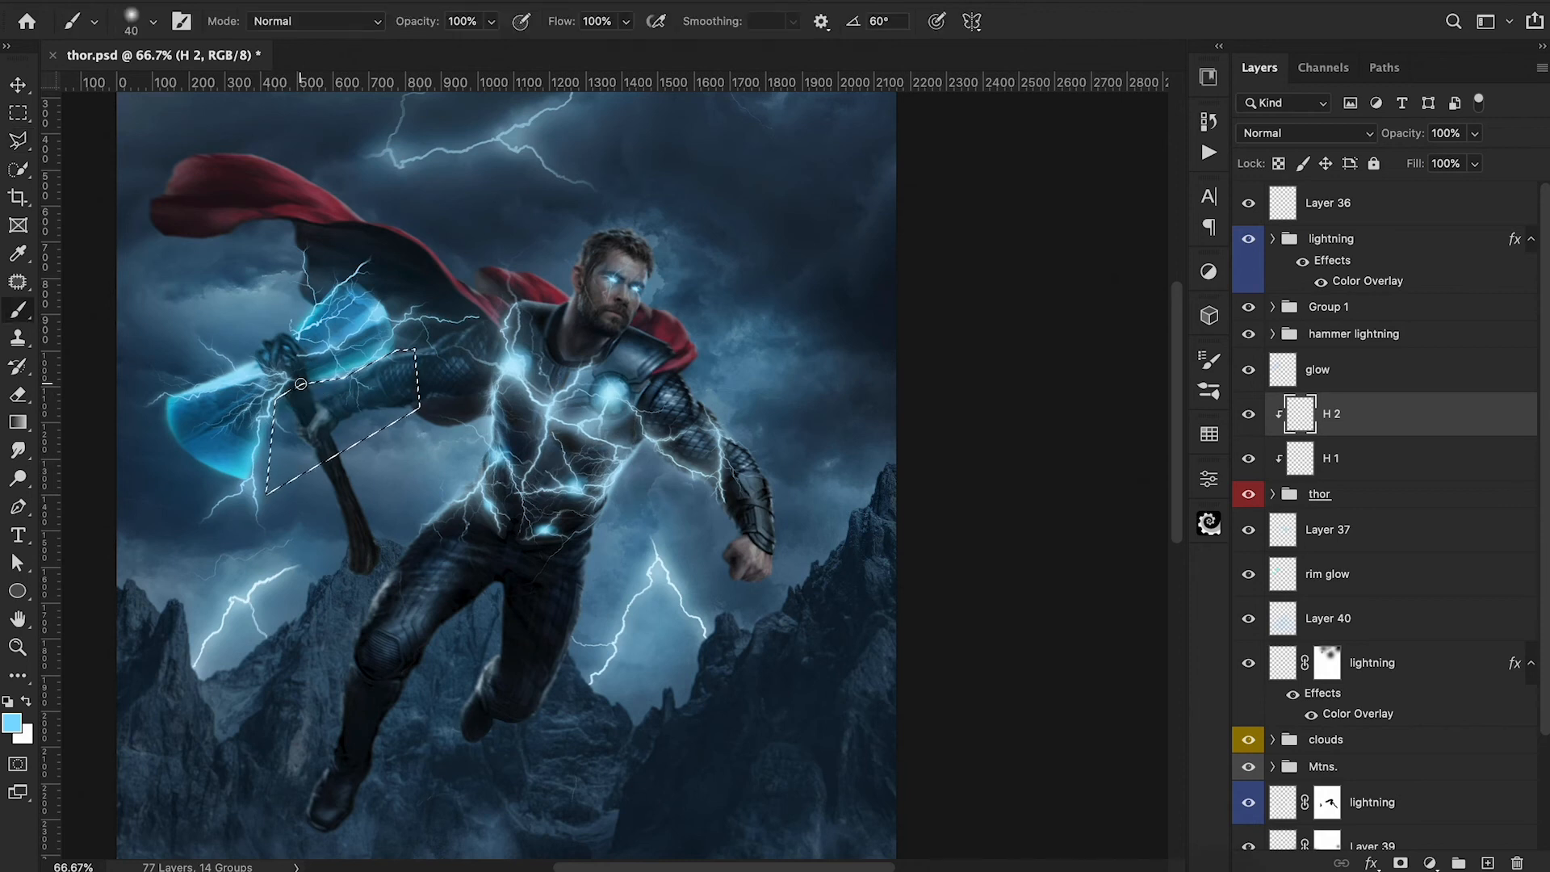
Paint light blue highlights on the selected forearm, deselect, and set layer H 2's blend mode to Overlay.
left_click_drag(325, 387, 368, 359)
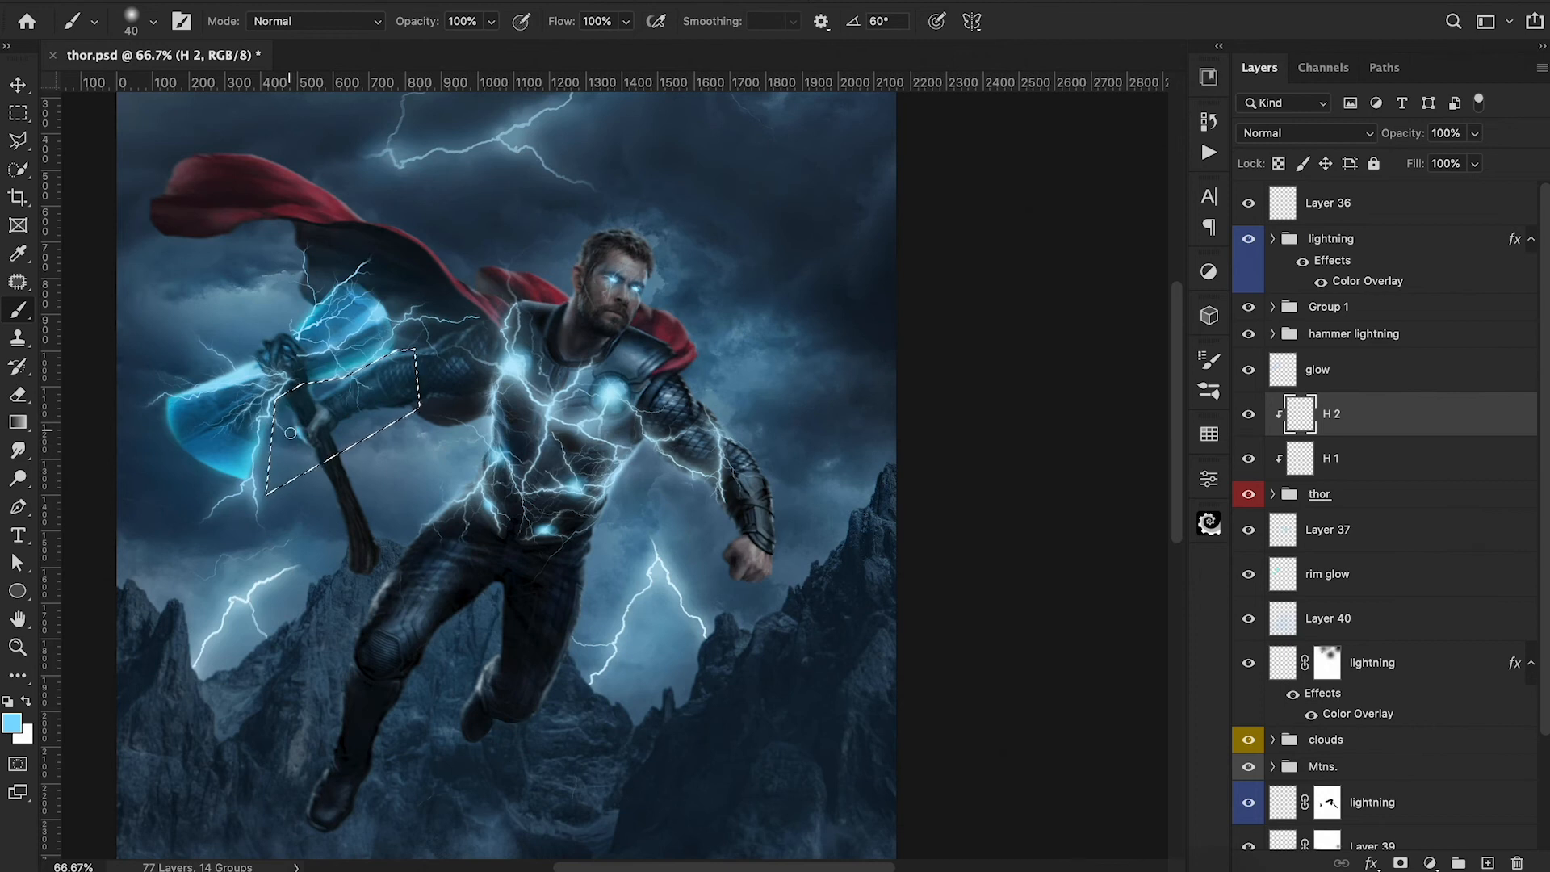
key("super+d")
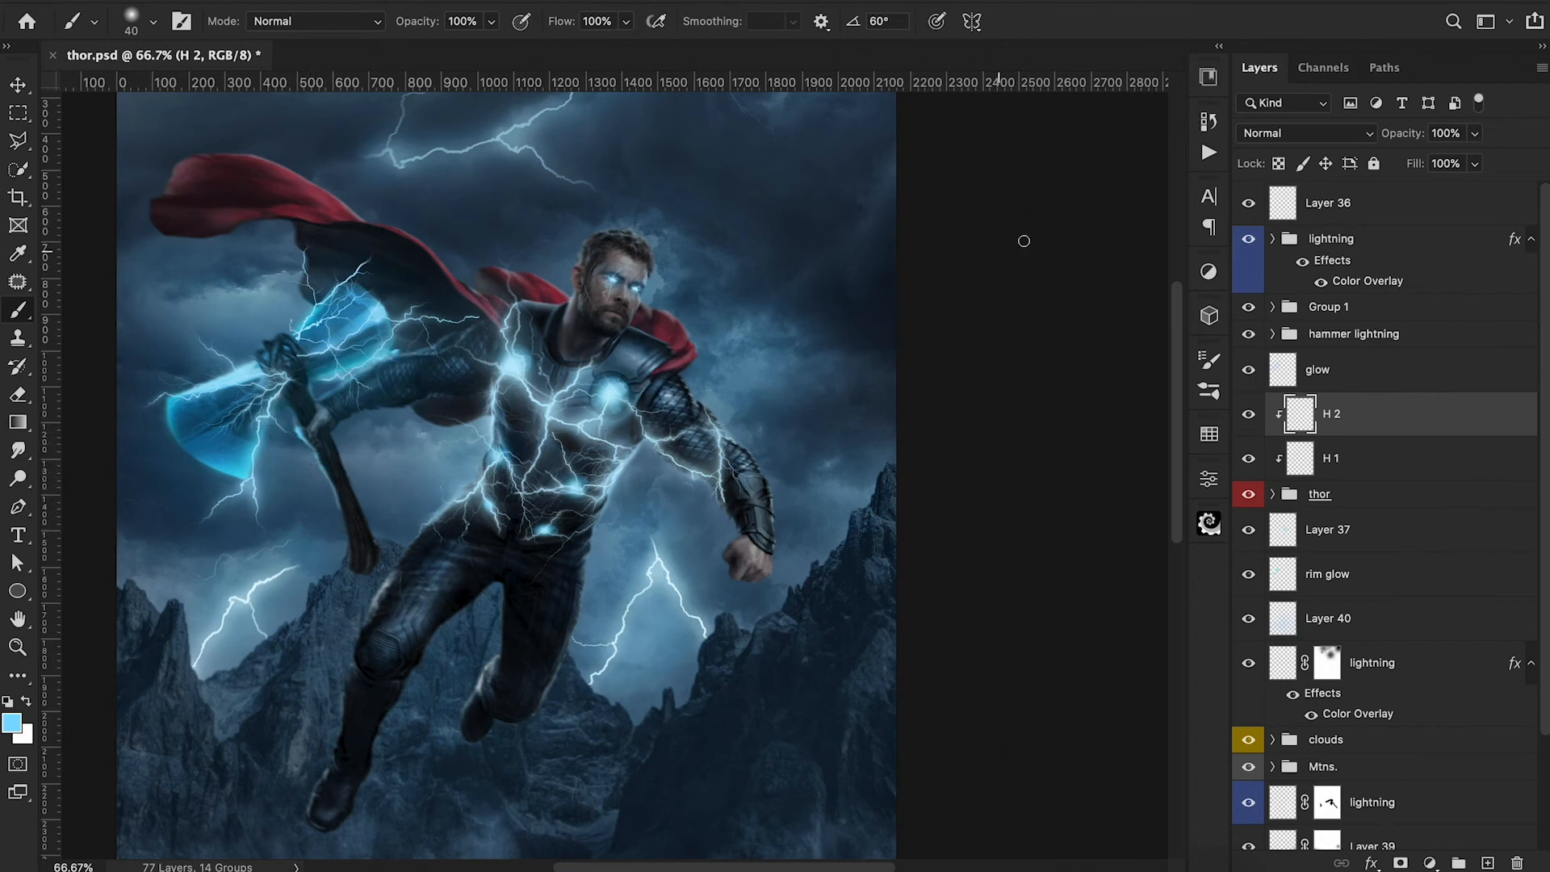
left_click(1299, 134)
left_click(1273, 361)
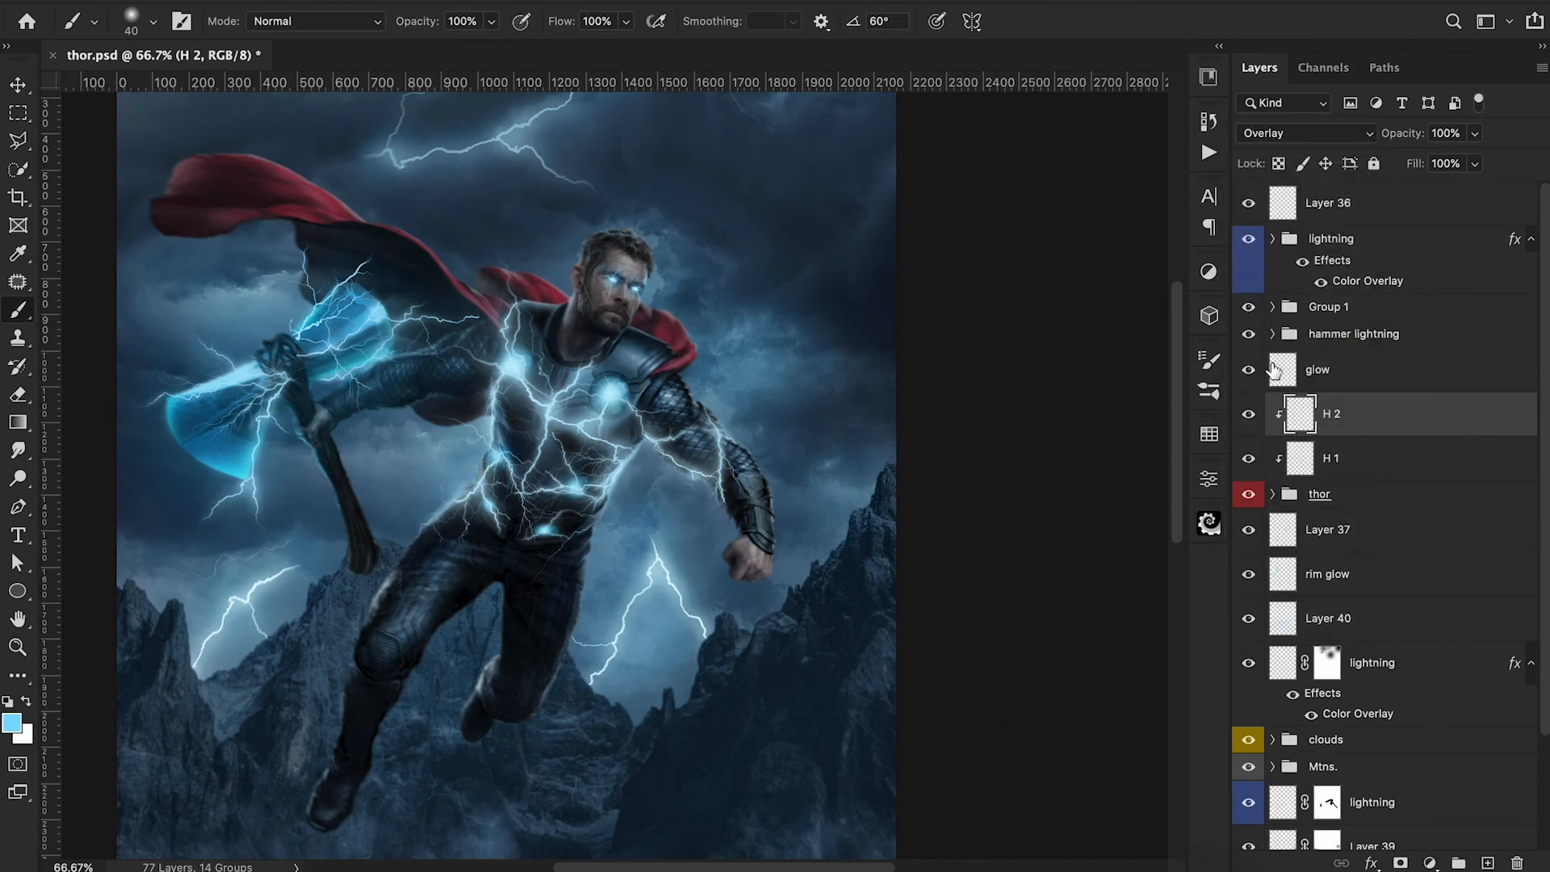
Add soft blue highlights to Thor's upper thigh on layer H 2 with a 125 px brush at 10% opacity.
key("2")
key("bracketright")
key("bracketright")
key("bracketright")
key("bracketright")
key("bracketright")
key("0")
scroll(268, 551, "down", 3)
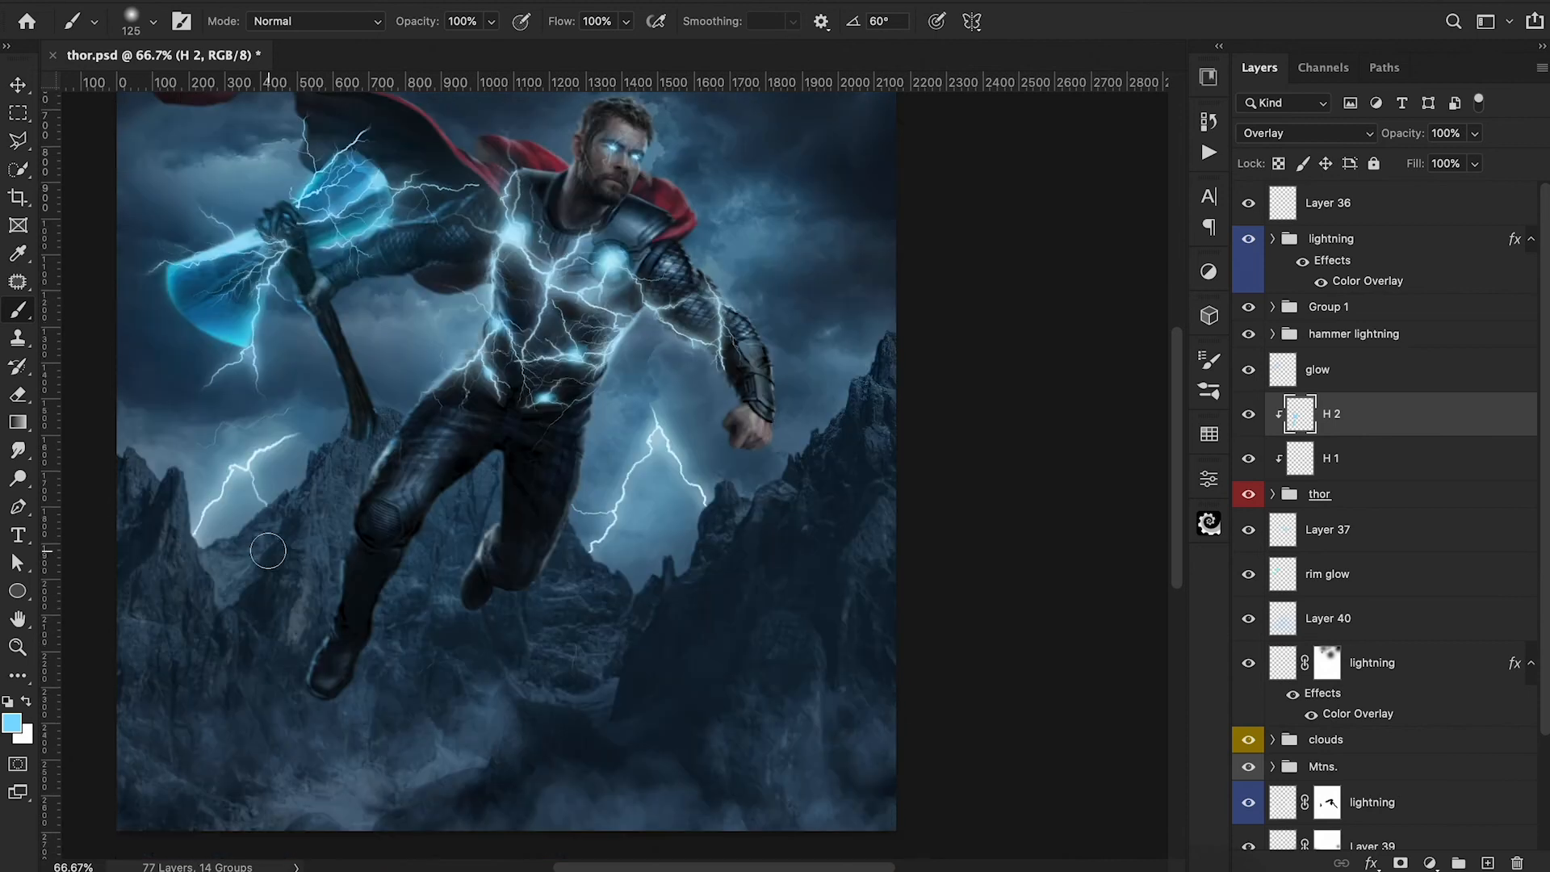
key("1")
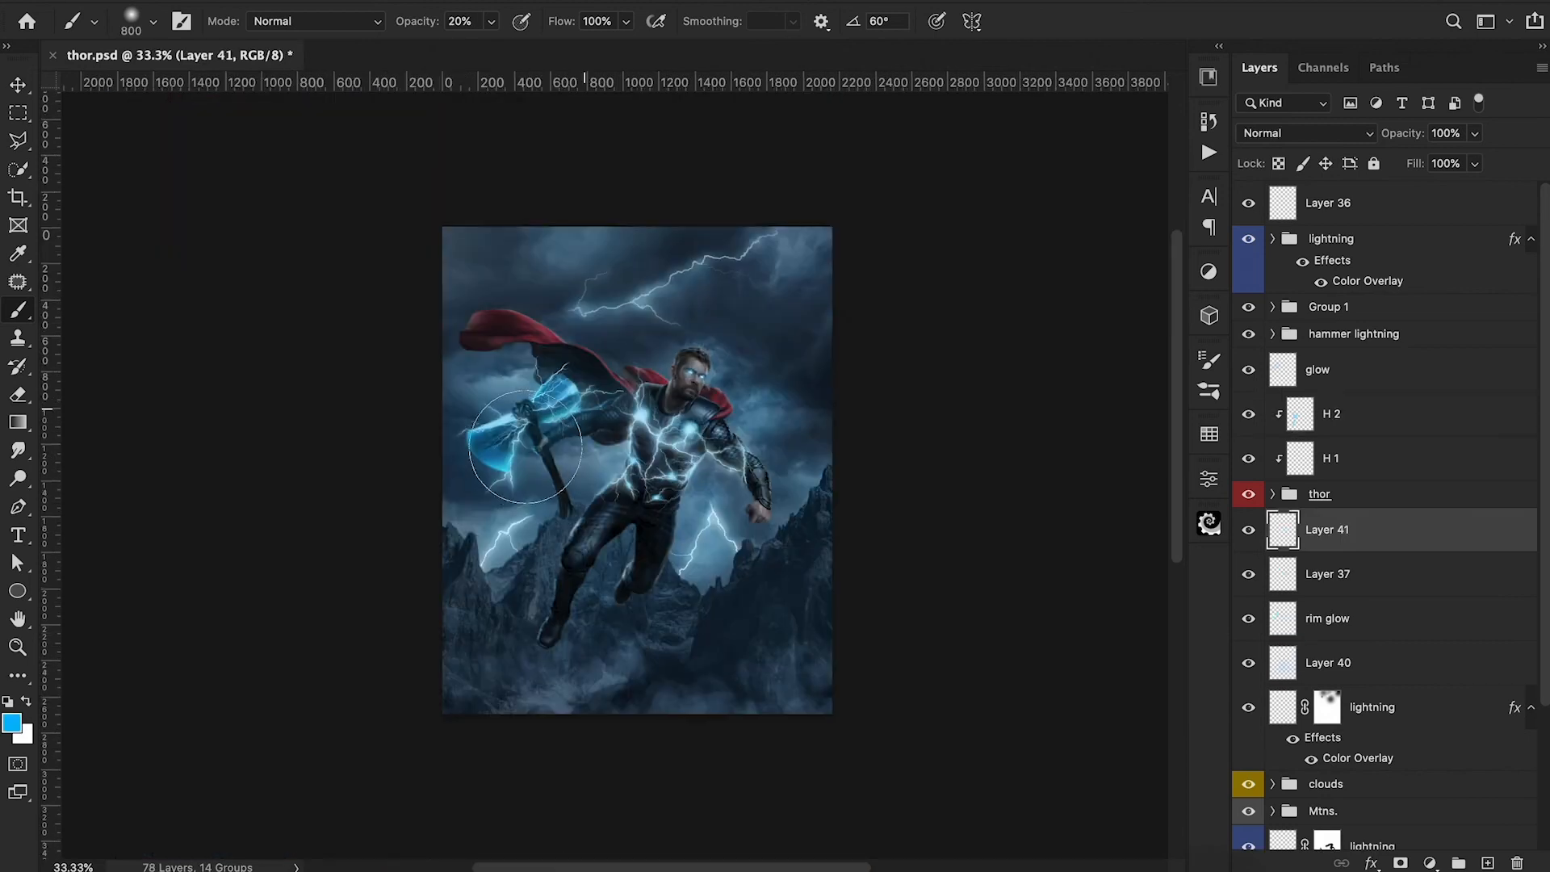
left_click(496, 446)
left_click(499, 425)
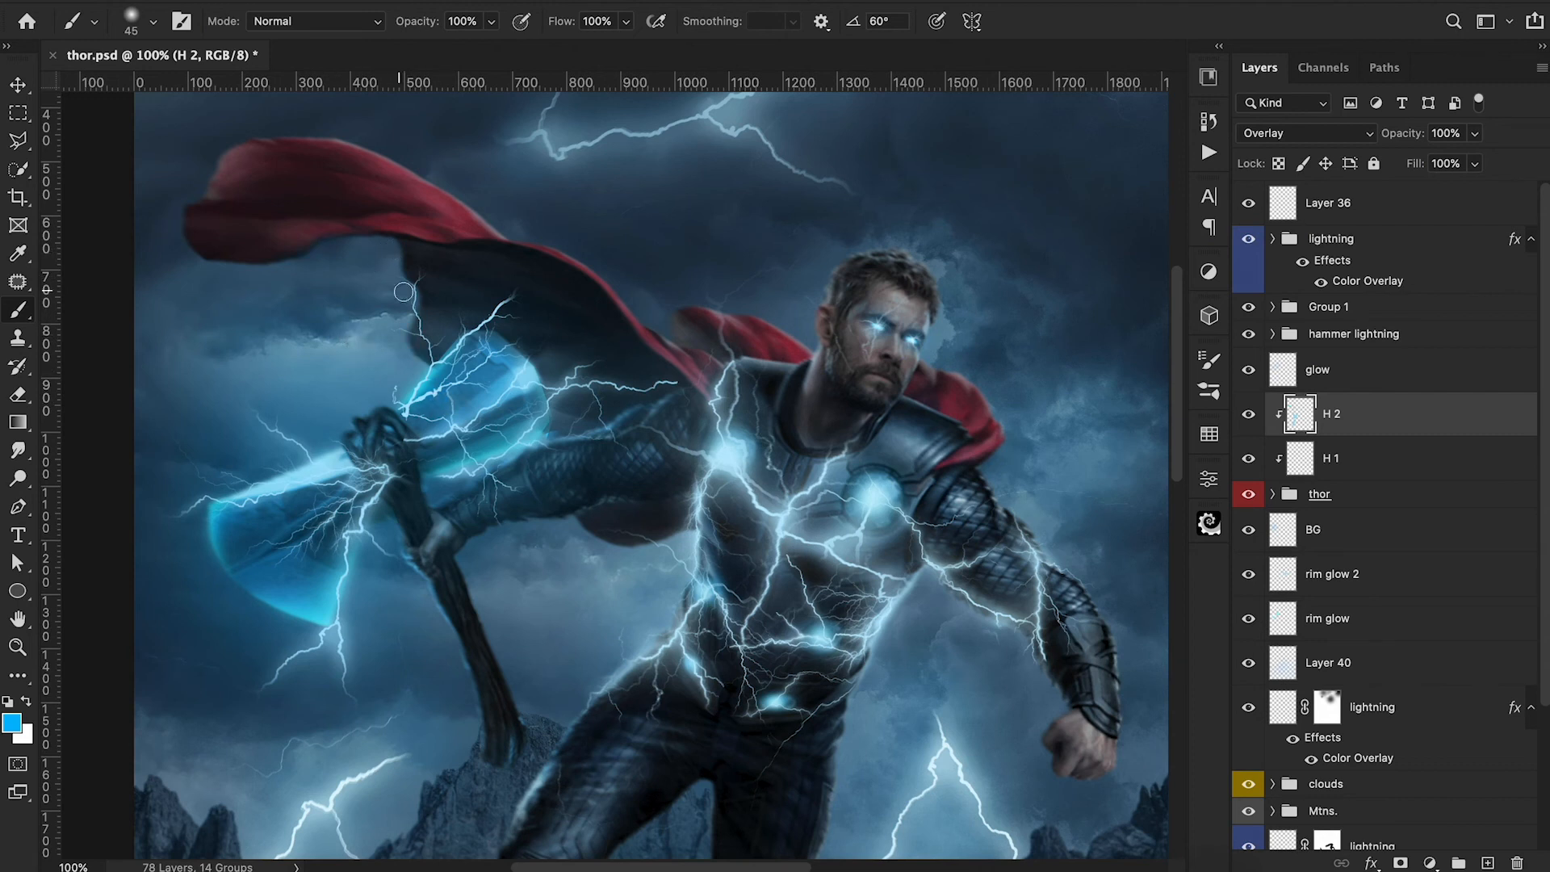
Change the foreground color to light blue and reduce the brush to 10 px for fine highlights on layer H 2.
key("bracketleft")
key("bracketleft")
left_click(12, 723)
left_click(1046, 33)
left_click(1445, 29)
key("bracketleft")
key("bracketleft")
key("bracketleft")
key("bracketleft")
key("bracketleft")
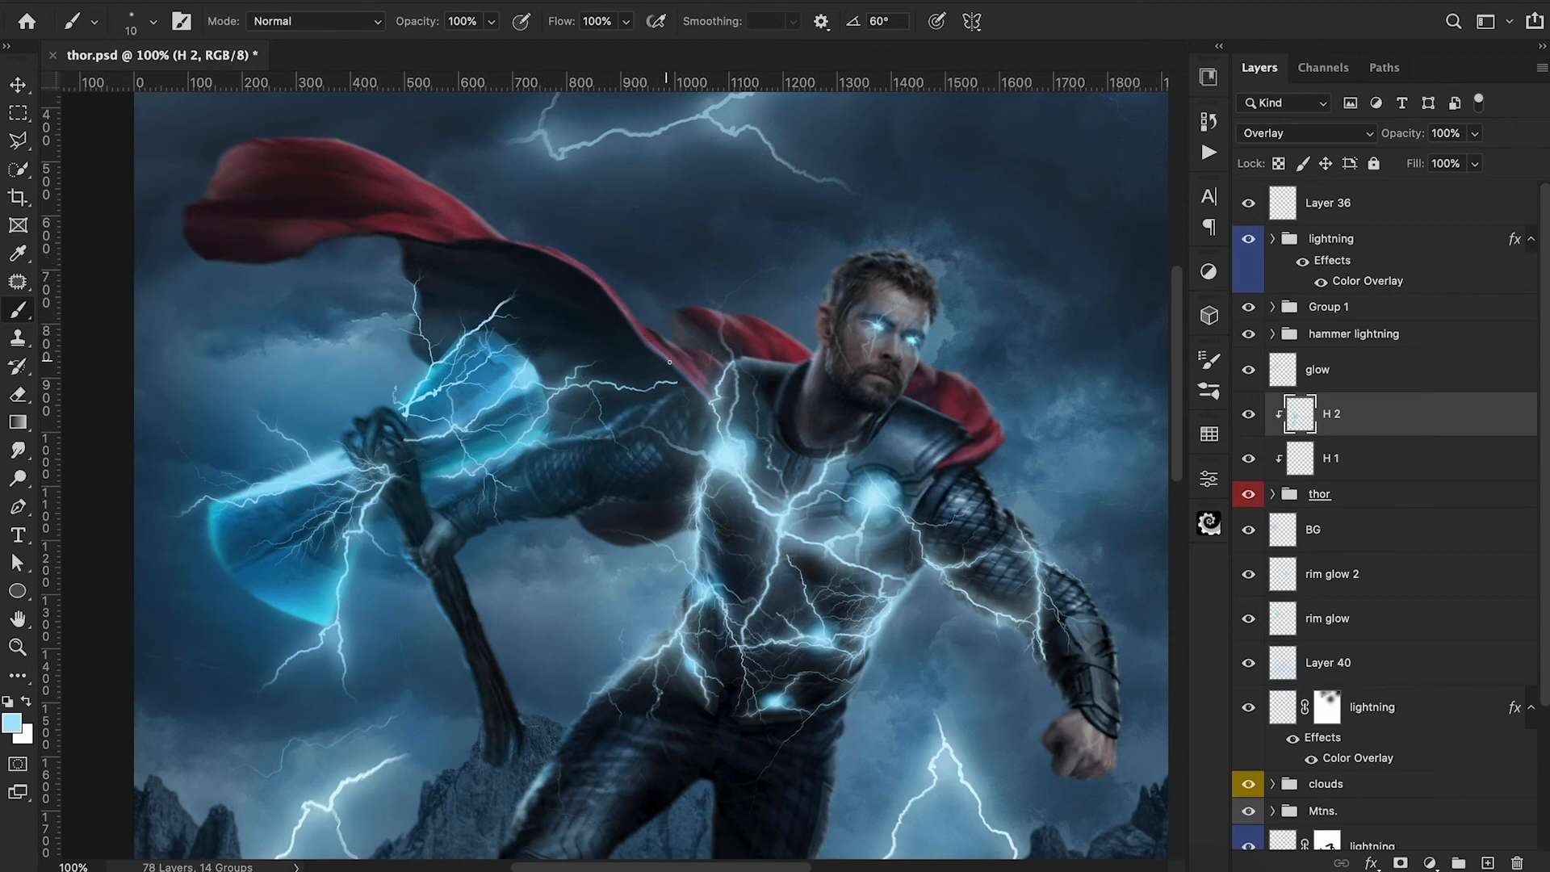
Brush broader soft highlights onto Thor with a 125 px brush and compare the image with Layer 41 hidden and shown.
key("ctrl+minus")
key("bracketright")
key("bracketright")
key("bracketright")
key("3")
left_click_drag(869, 449, 850, 463)
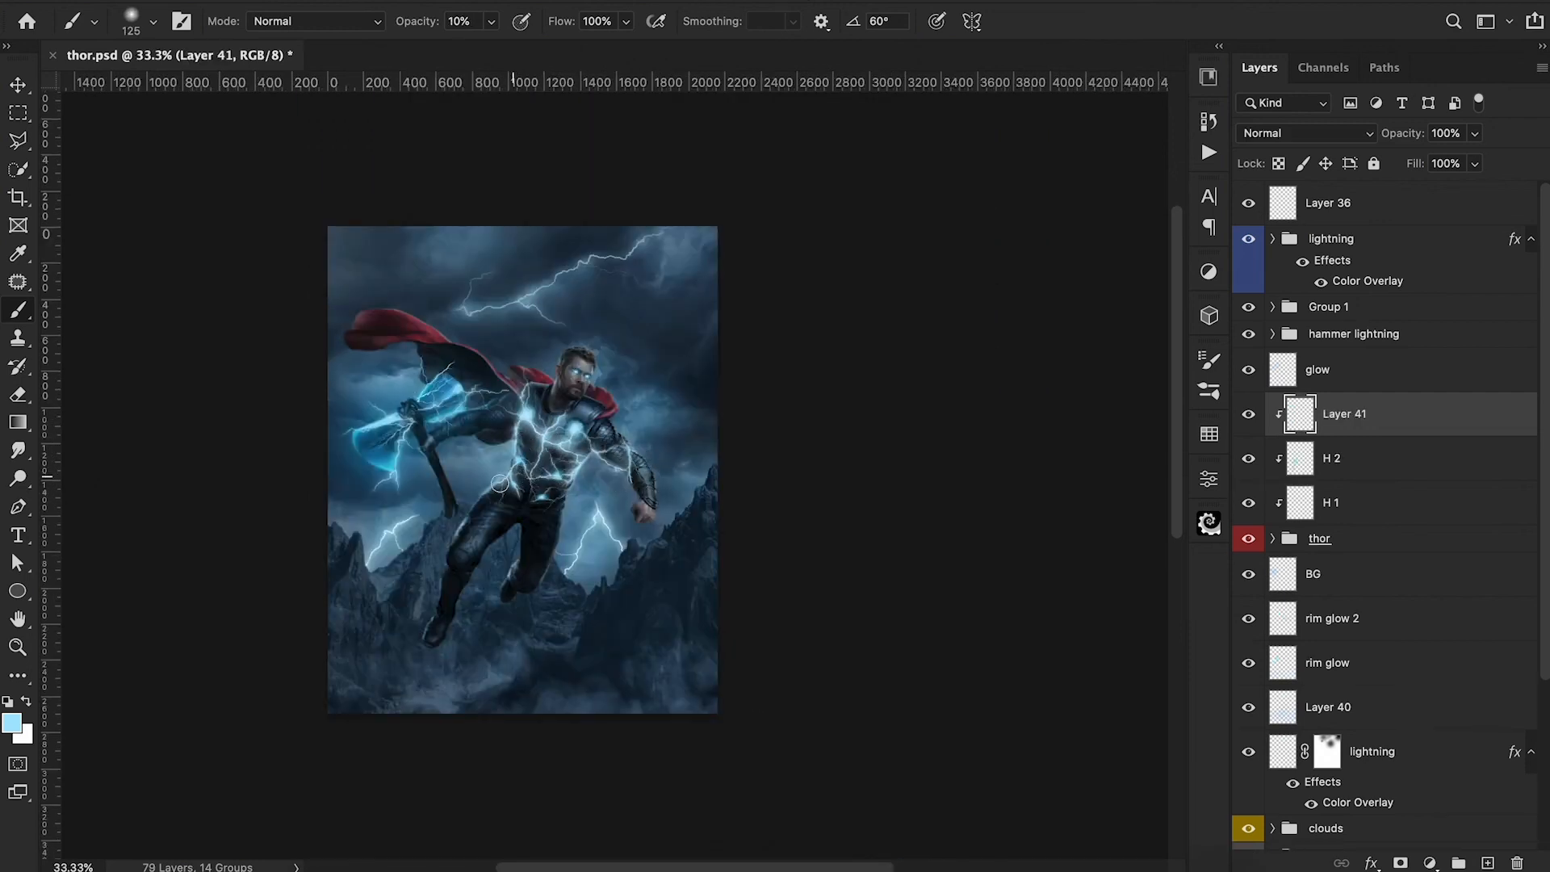
left_click(1248, 414)
left_click(1249, 414)
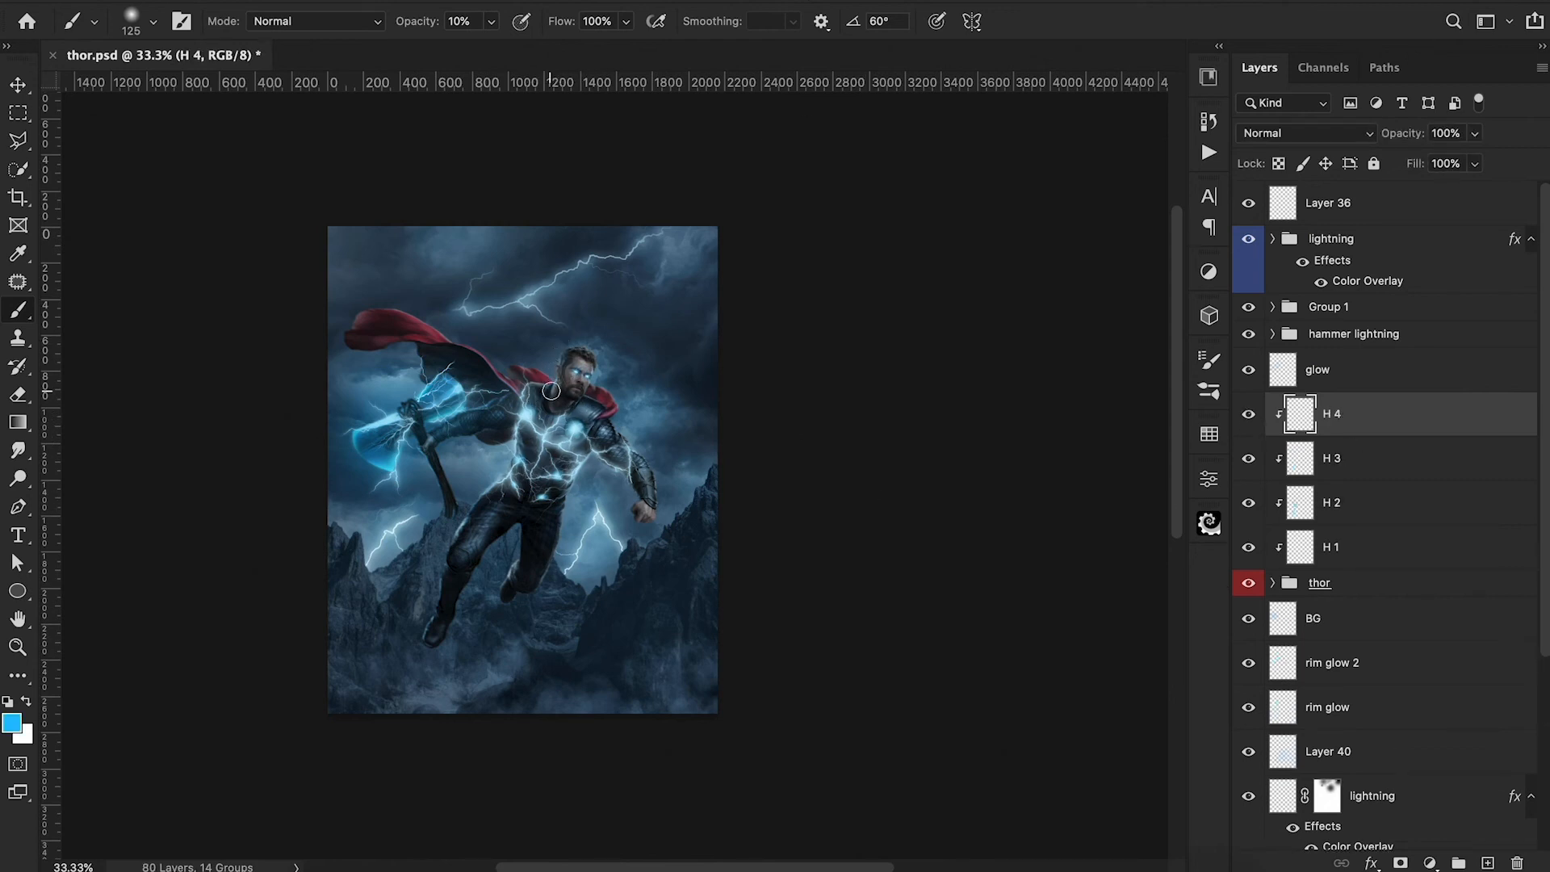
Outline Thor's head with a Pen path and convert it into a selection with a 0 px feather for brushing on H 4.
key("bracketright")
key("bracketright")
key("bracketright")
key("bracketright")
left_click(504, 222)
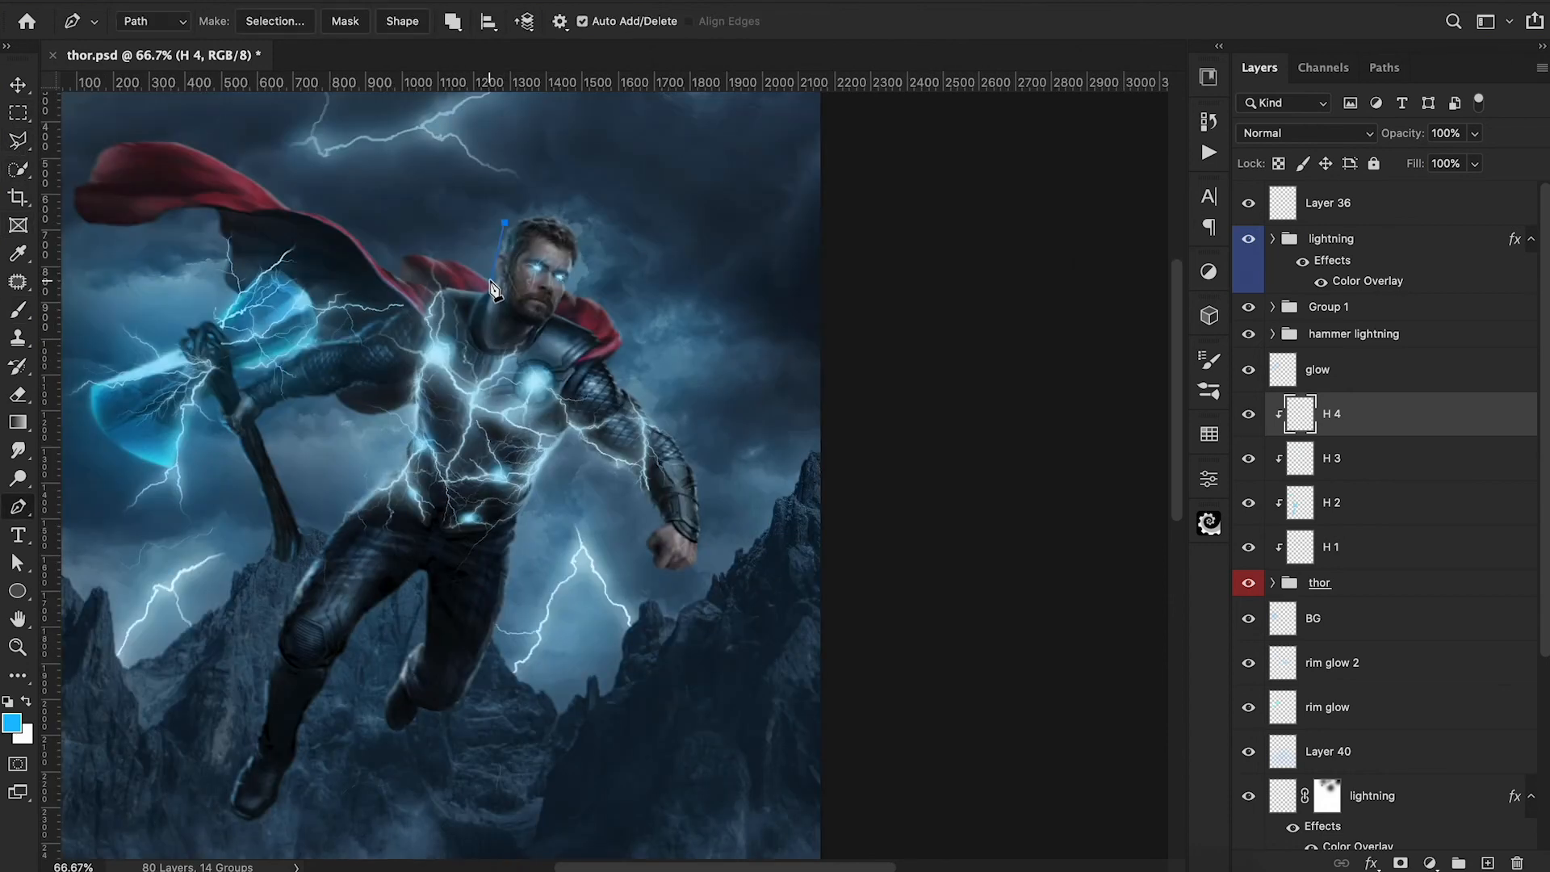
left_click(490, 280)
left_click(482, 302)
left_click(479, 343)
left_click(557, 332)
left_click(621, 237)
left_click(557, 199)
left_click(504, 222)
right_click(523, 247)
left_click(614, 346)
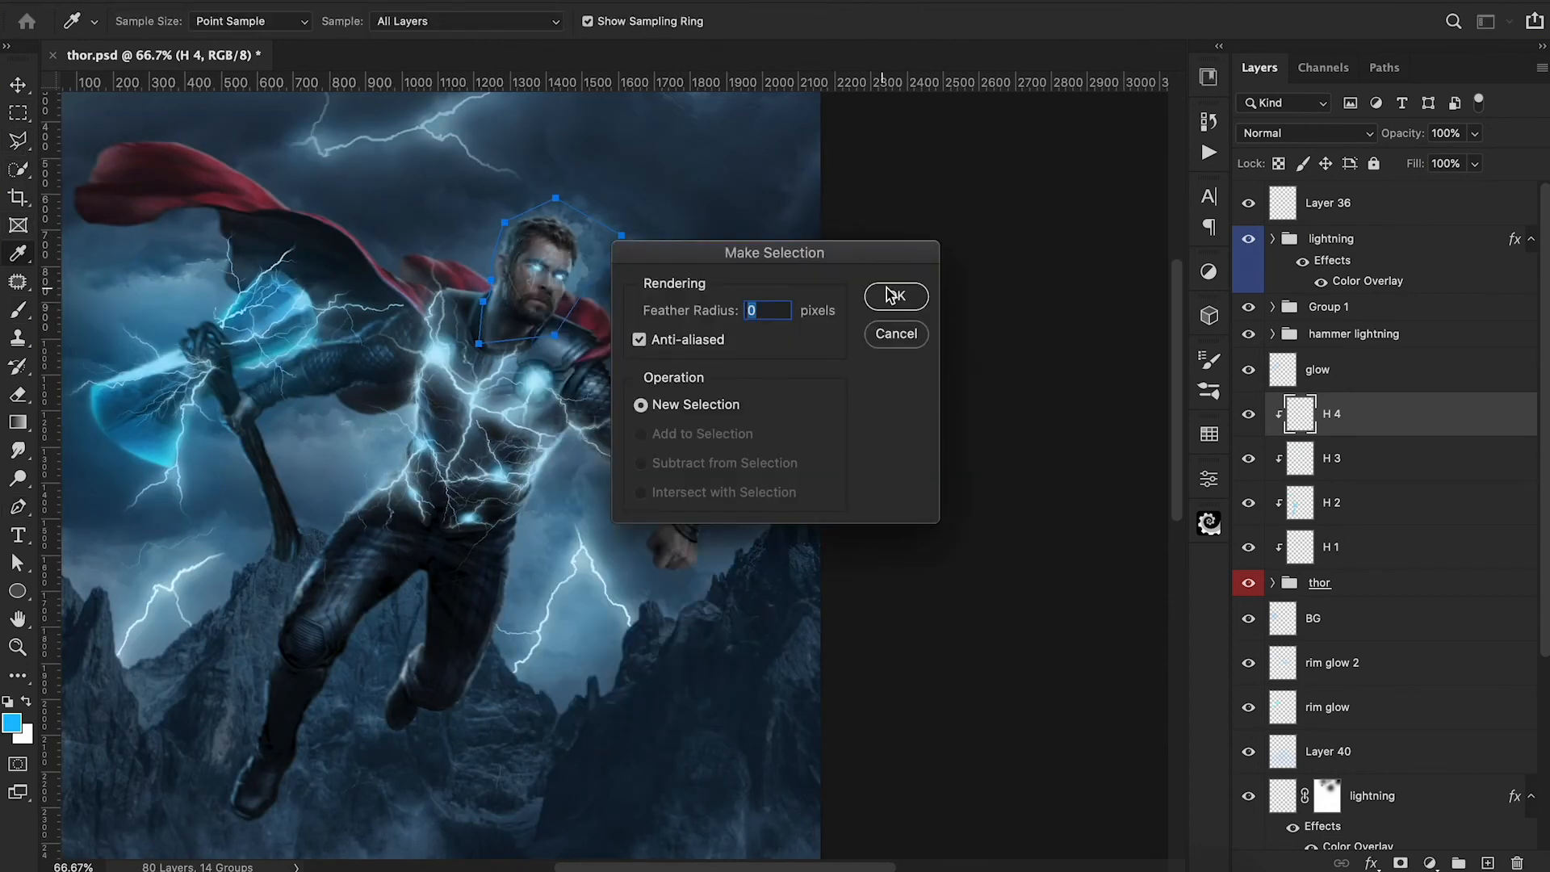
left_click(893, 293)
key("b")
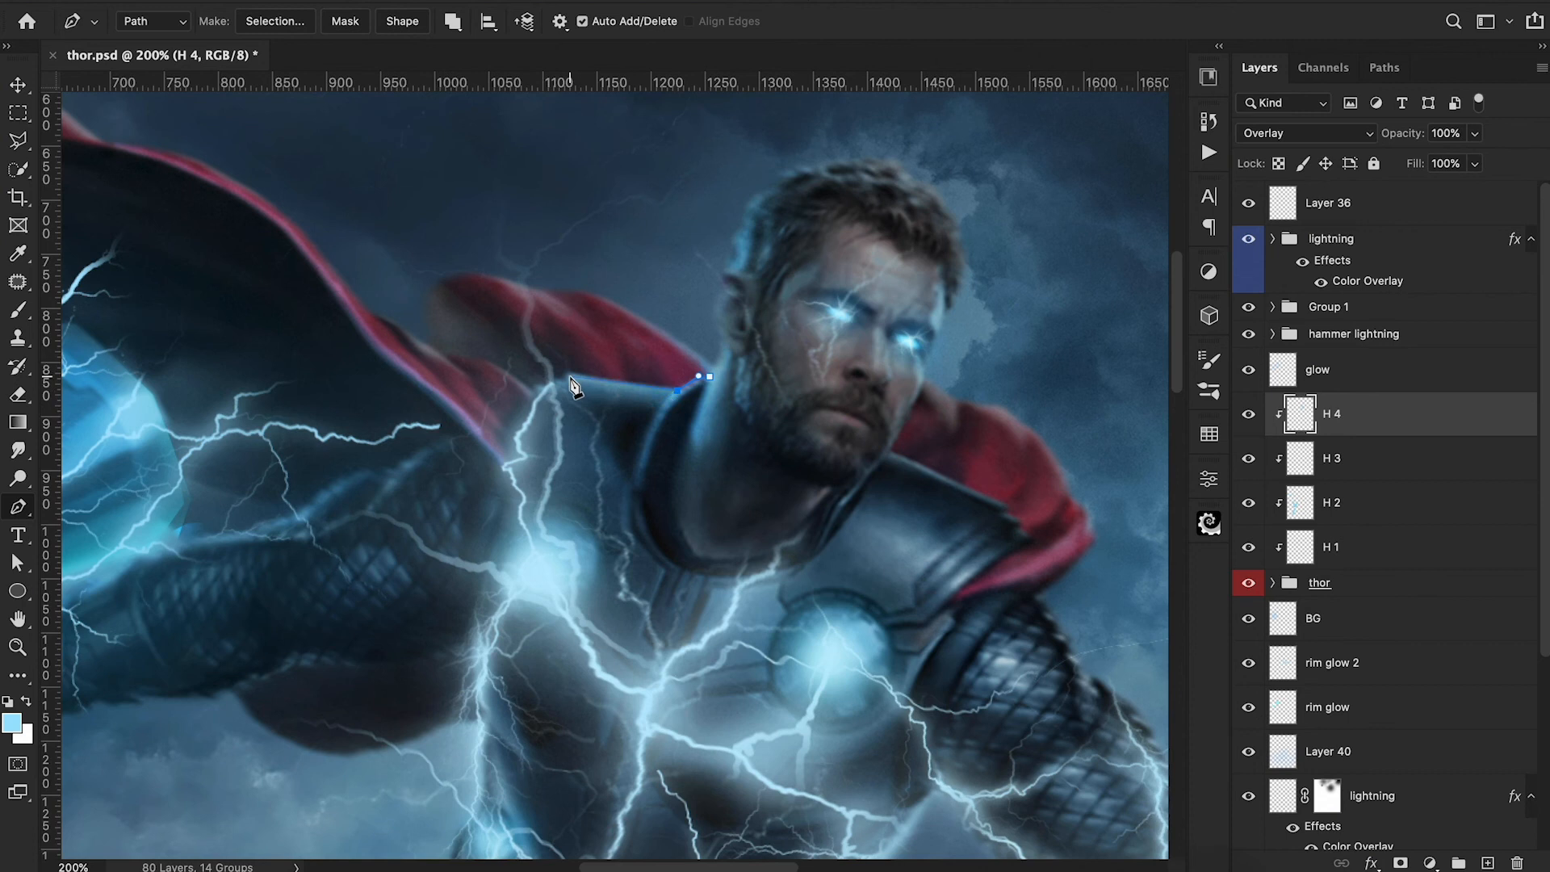
Outline the red cape section between Thor's neck and his axe-arm shoulder with a Pen path and convert it into a selection.
left_click_drag(571, 375, 554, 370)
left_click(555, 371, "alt")
left_click(518, 409)
left_click(476, 392)
left_click(496, 314)
left_click(625, 282)
left_click(720, 344)
left_click(709, 377)
right_click(659, 340)
left_click(733, 432)
key("Return")
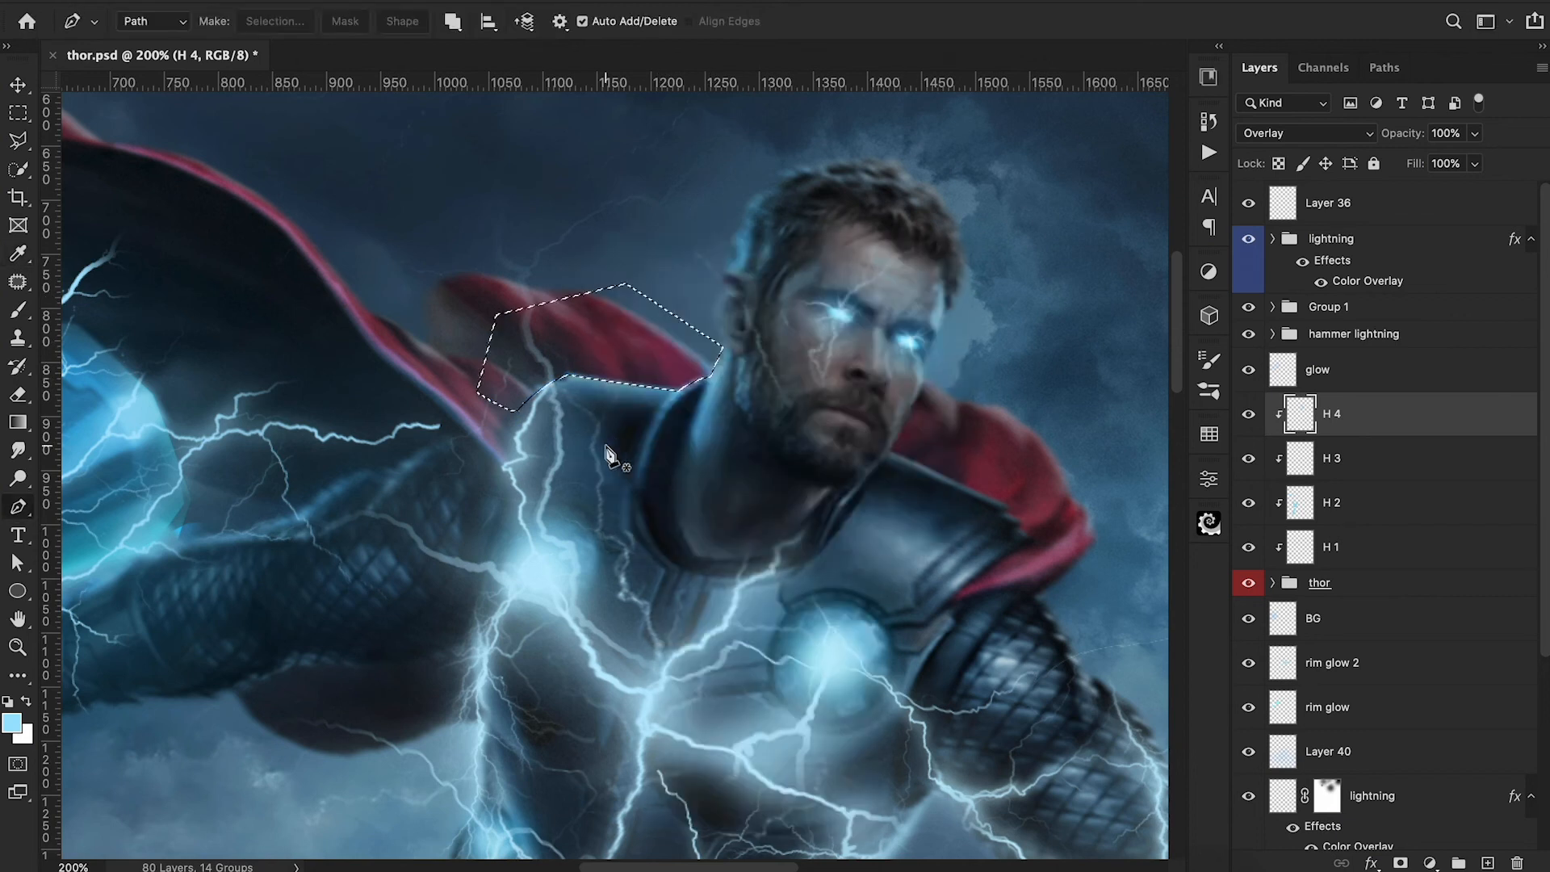
key("b")
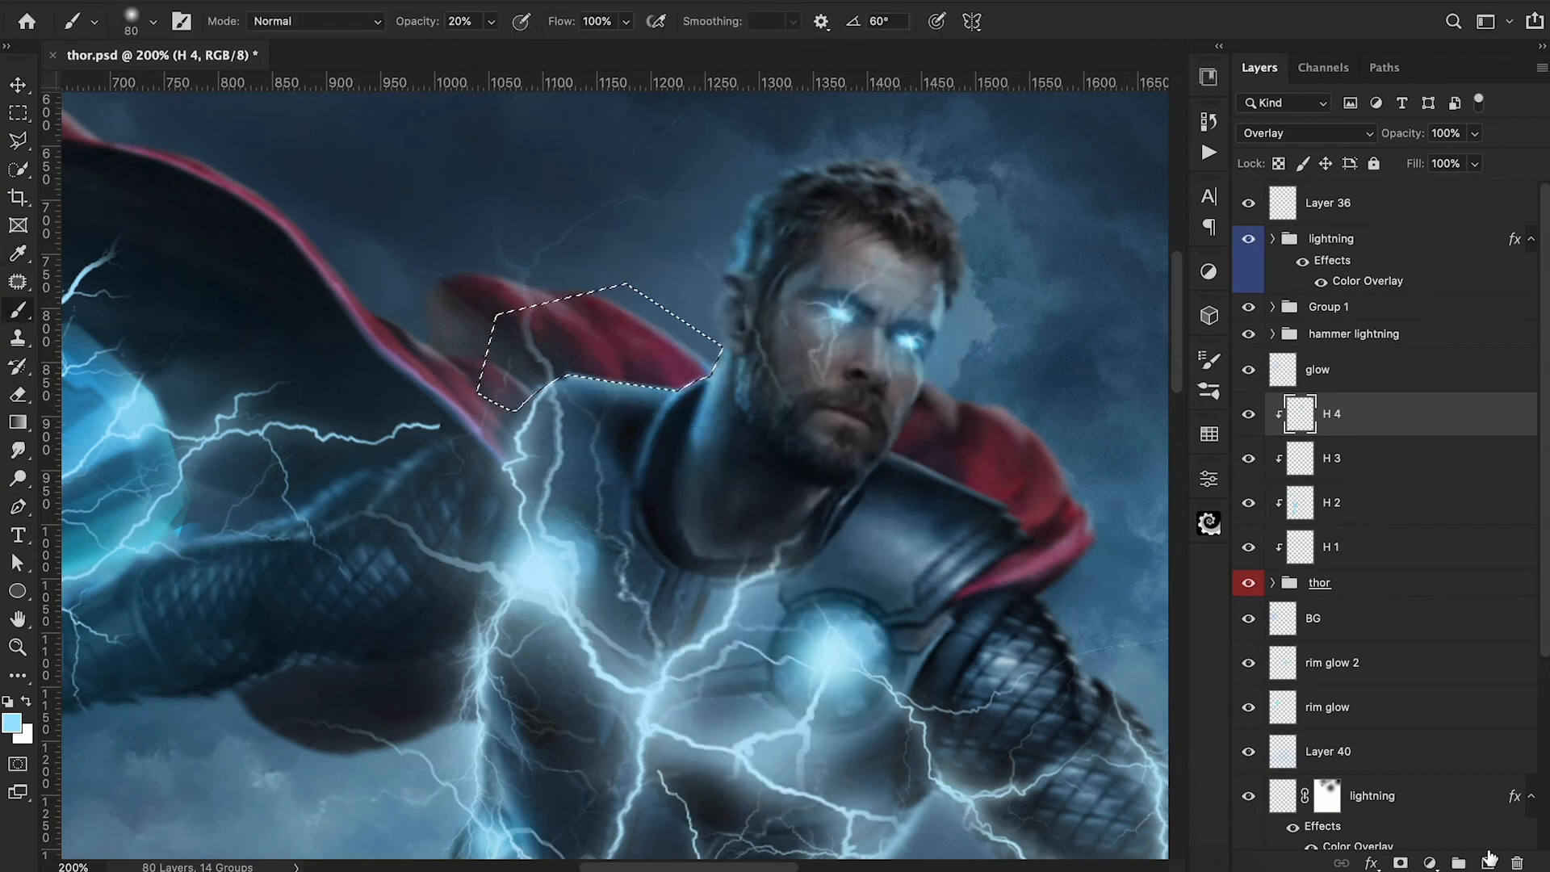
Create a new layer above H 4, paint light blue along the selected cape area at 30% brush opacity, and deselect.
key("ctrl+shift+alt+n")
key("3")
left_click_drag(573, 401, 691, 414)
key("ctrl+minus")
key("ctrl+d")
Trace the armor edge and the red cape behind Thor's free-arm shoulder with a Pen path and convert it into a selection.
key("ctrl+plus")
key("p")
left_click(710, 376)
left_click(681, 438)
left_click(707, 447)
left_click(766, 477)
left_click(799, 493)
left_click(814, 507)
left_click(824, 527)
left_click(861, 510)
left_click(842, 399)
left_click(730, 369)
right_click(741, 397)
left_click(825, 494)
left_click(904, 299)
Brush light blue into the selected area at 20% opacity, deselect, and add a fine rim stroke along the axe-arm shoulder's upper edge.
key("b")
key("2")
left_click_drag(694, 496, 709, 477)
key("ctrl+d")
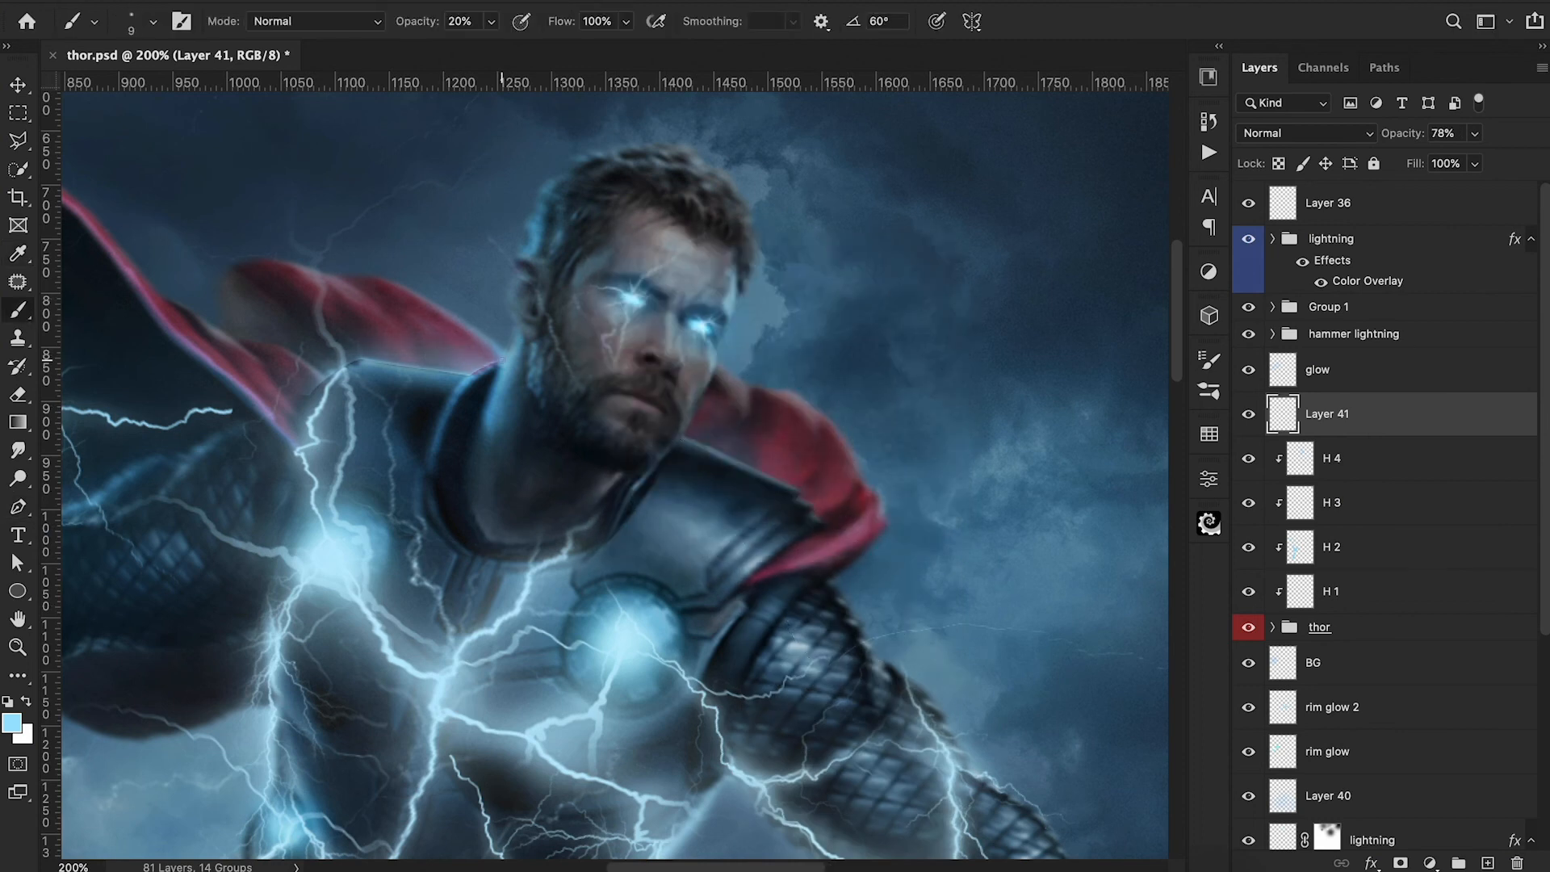
mouse_move(496, 364)
left_mouse_down()
mouse_move(336, 372)
mouse_move(360, 362)
left_mouse_up()
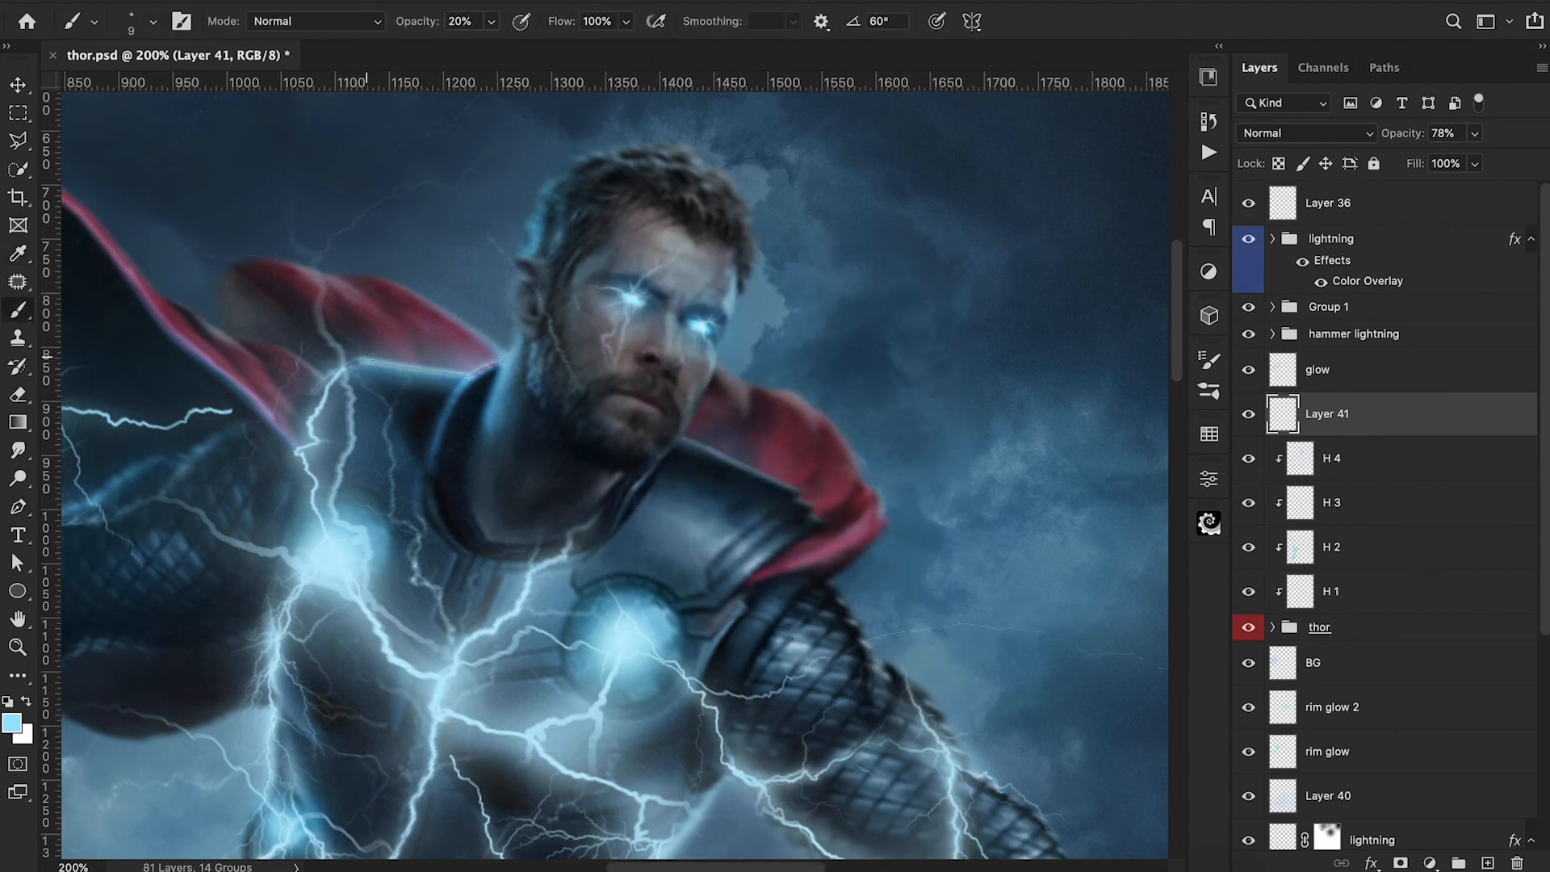
key("e")
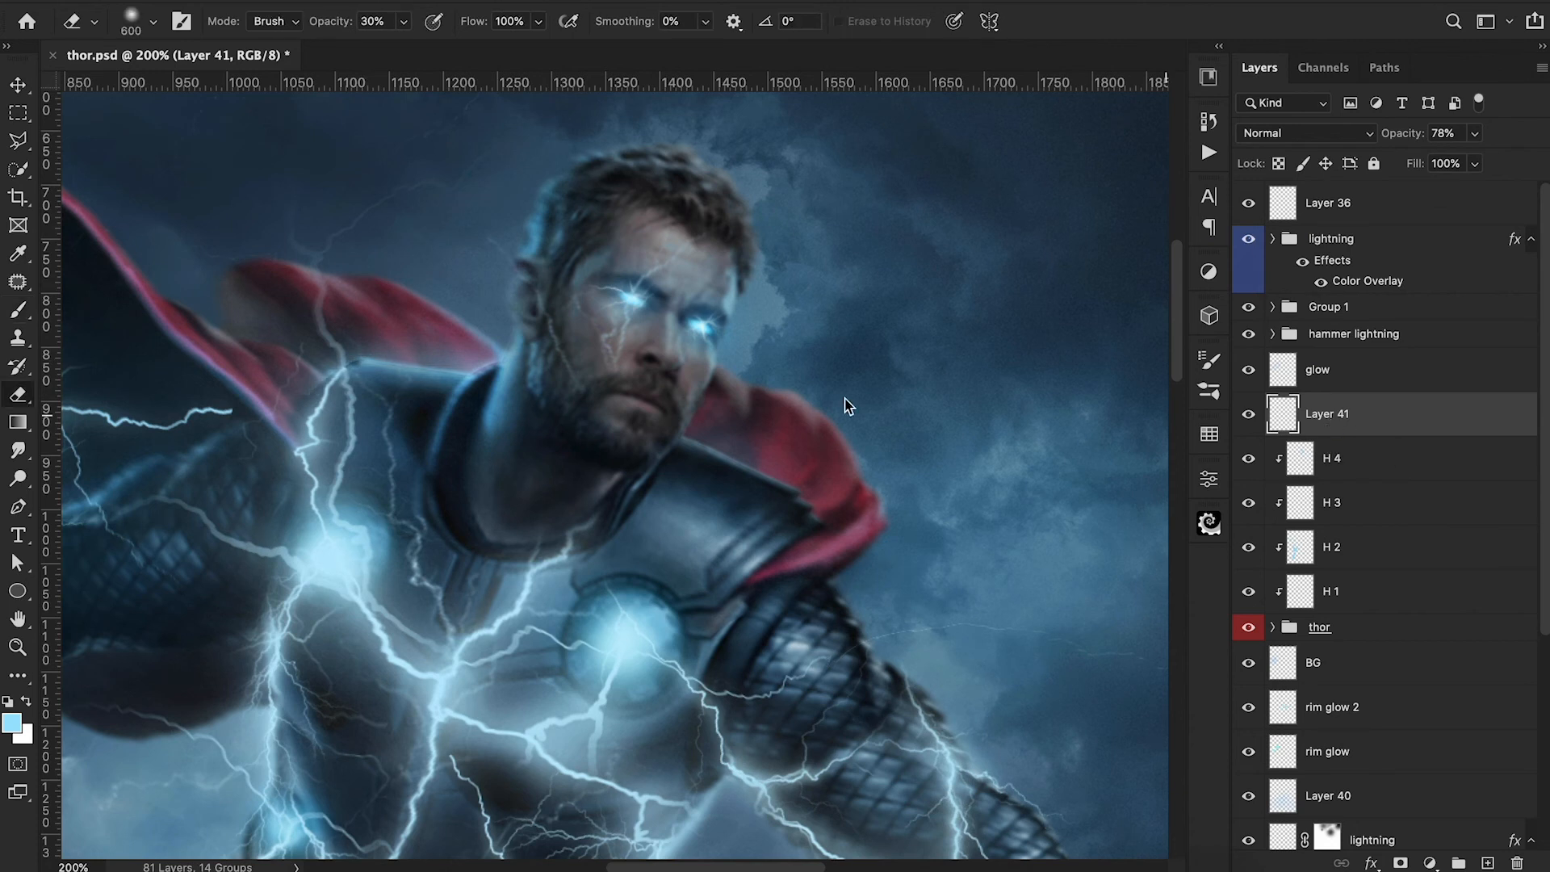
left_click_drag(361, 357, 464, 373)
key("ctrl+z")
left_click_drag(360, 360, 457, 369)
key("ctrl+z")
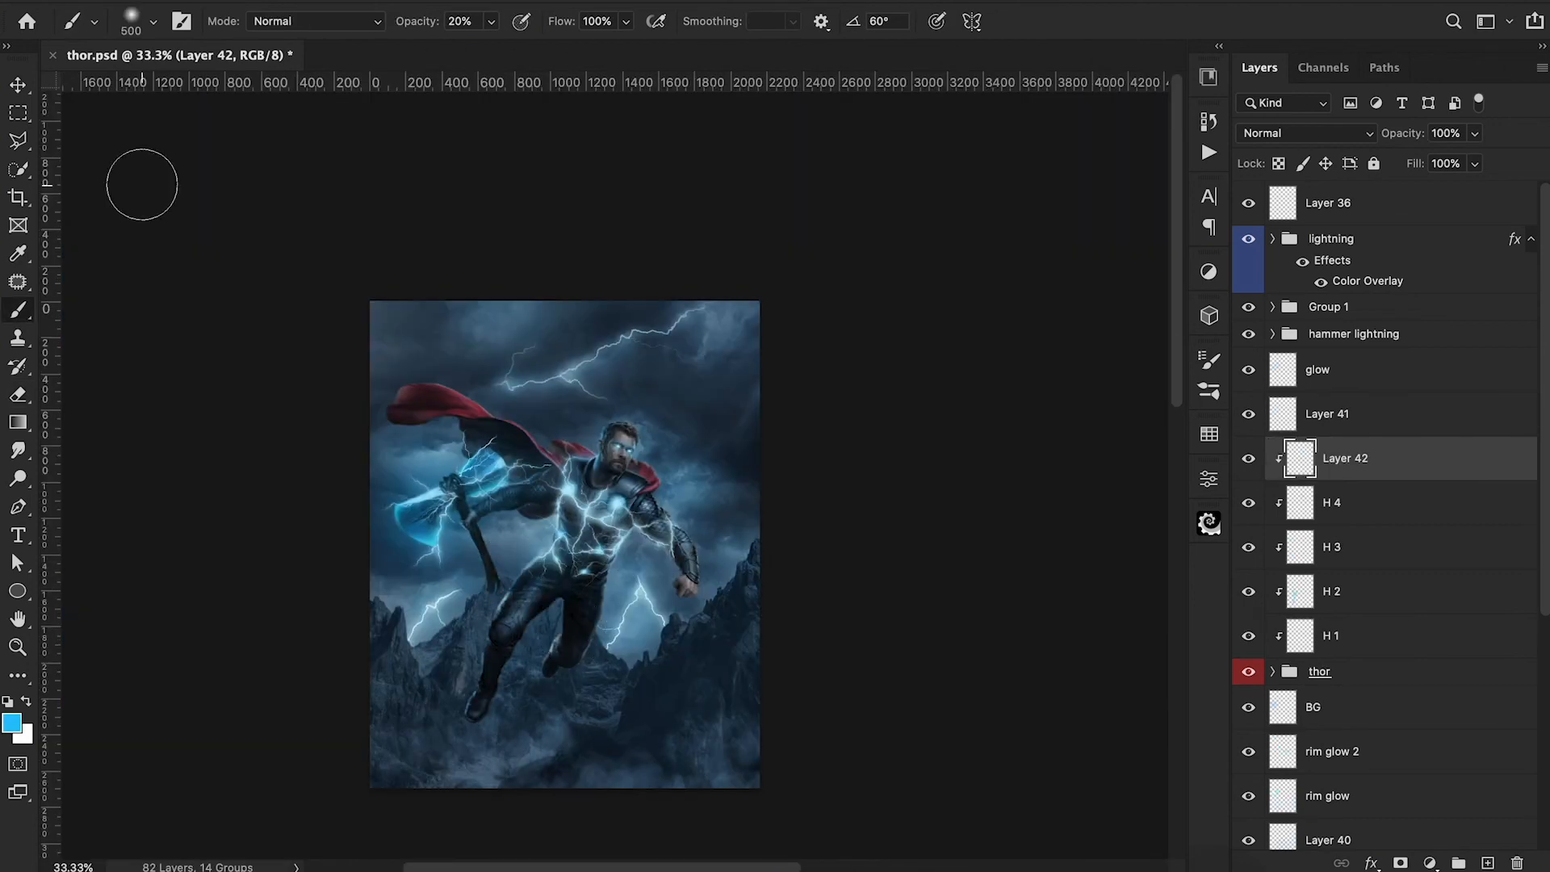
Isolate Thor's torso and legs with a Polygonal Lasso selection for 500 px brushing at 20% opacity on Layer 42, then deselect.
key("l")
left_click(566, 450)
left_click(500, 599)
left_click(442, 638)
left_click(433, 748)
left_click(532, 738)
left_click(637, 557)
left_click(568, 452)
key("b")
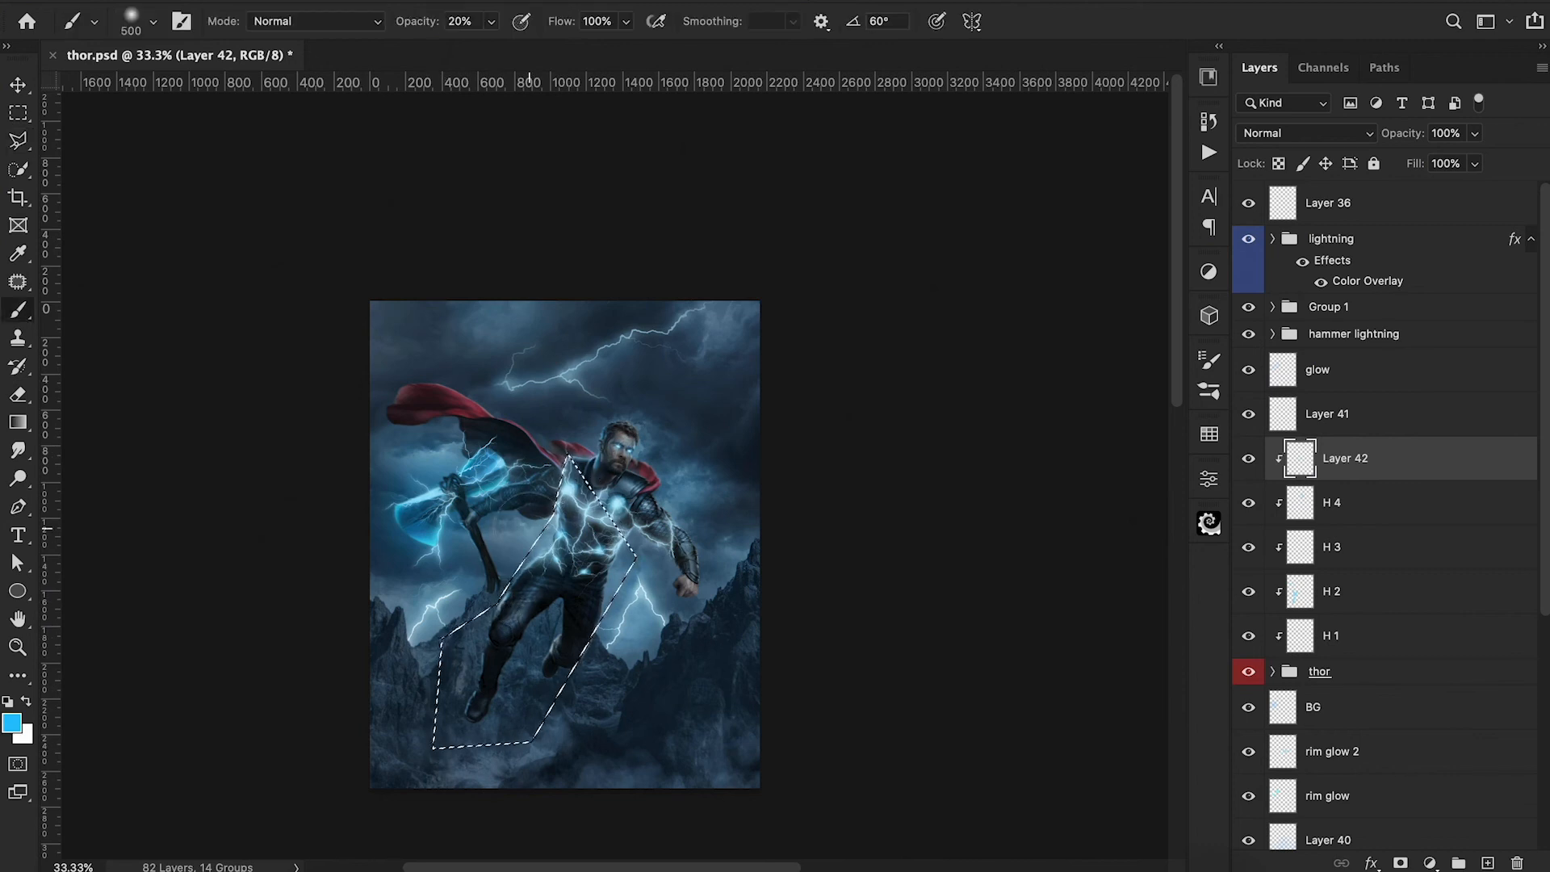
key("ctrl+d")
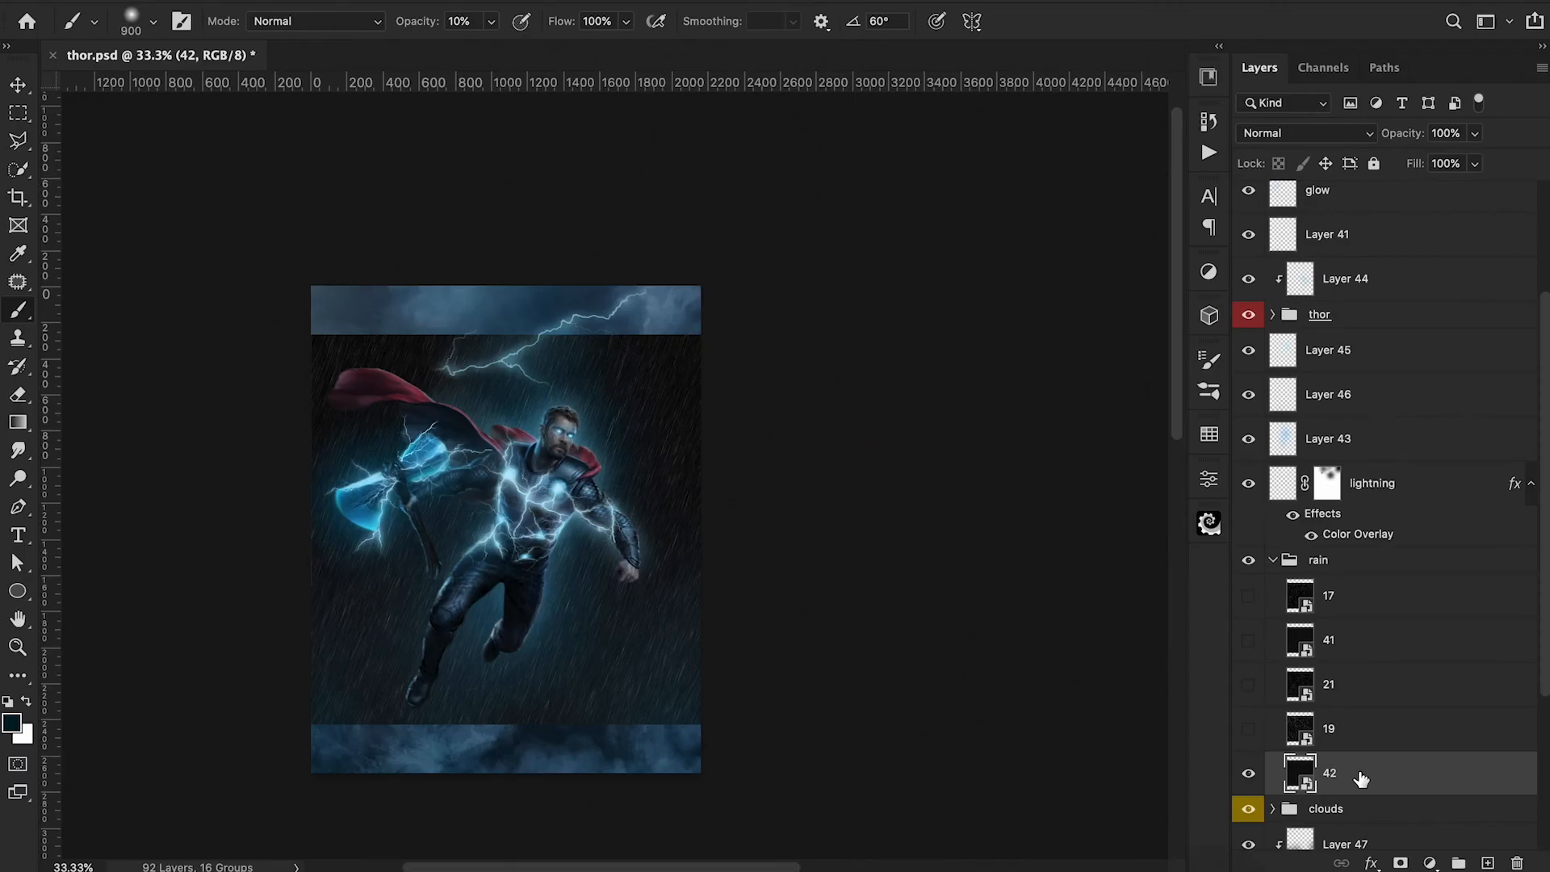
Scale rain layer 42 to 55.26% so it covers the whole canvas and set its blend mode to Screen.
key("ctrl+t")
left_click_drag(701, 335, 755, 304)
left_click_drag(726, 391, 730, 379)
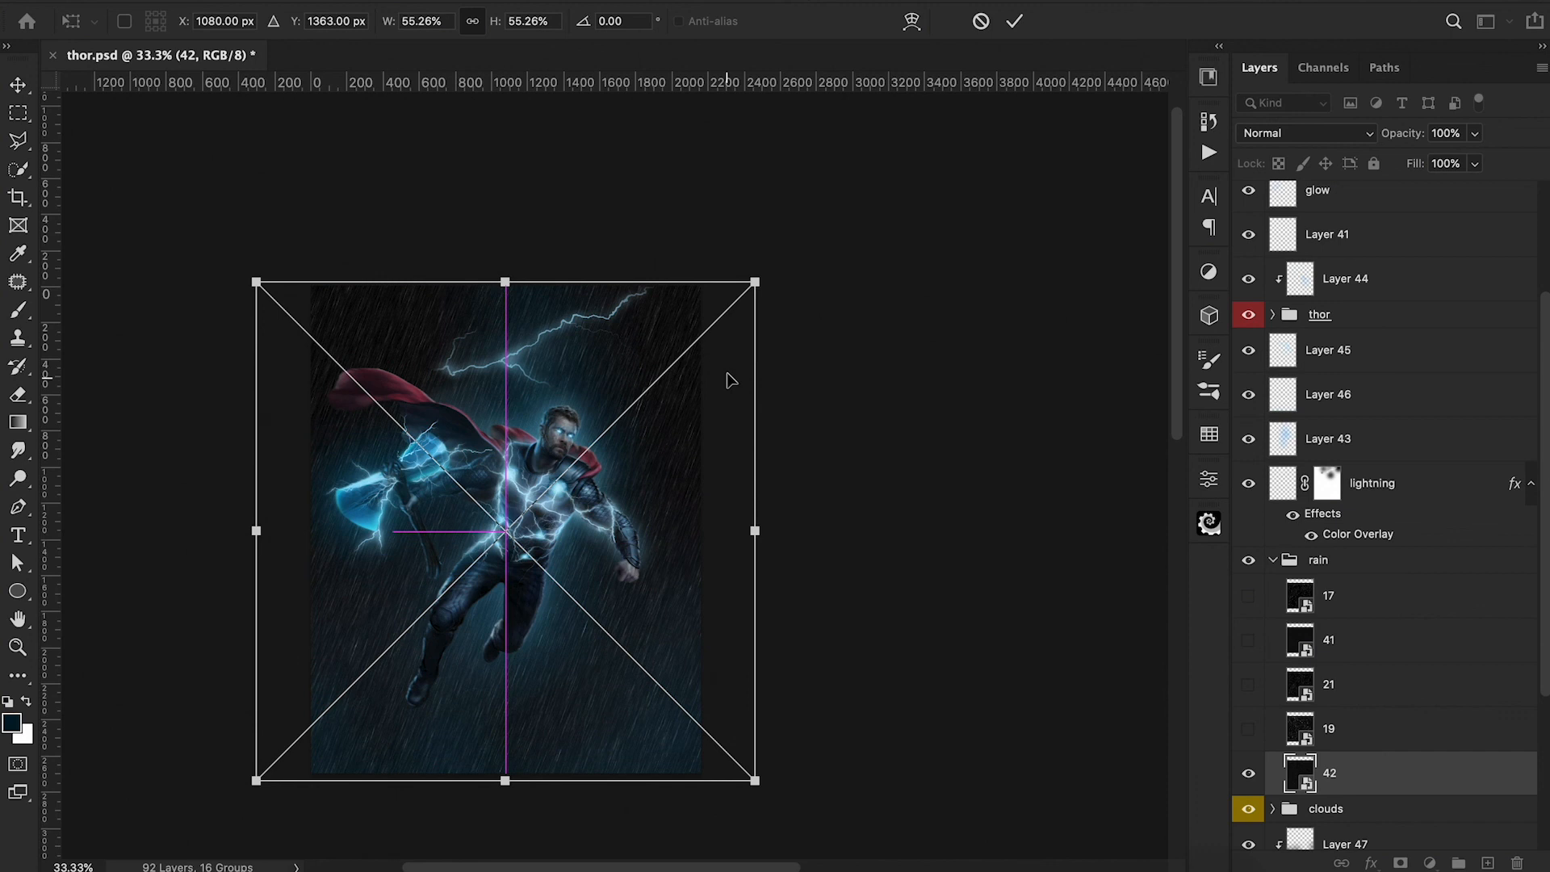
key("Return")
key("b")
left_click(1343, 134)
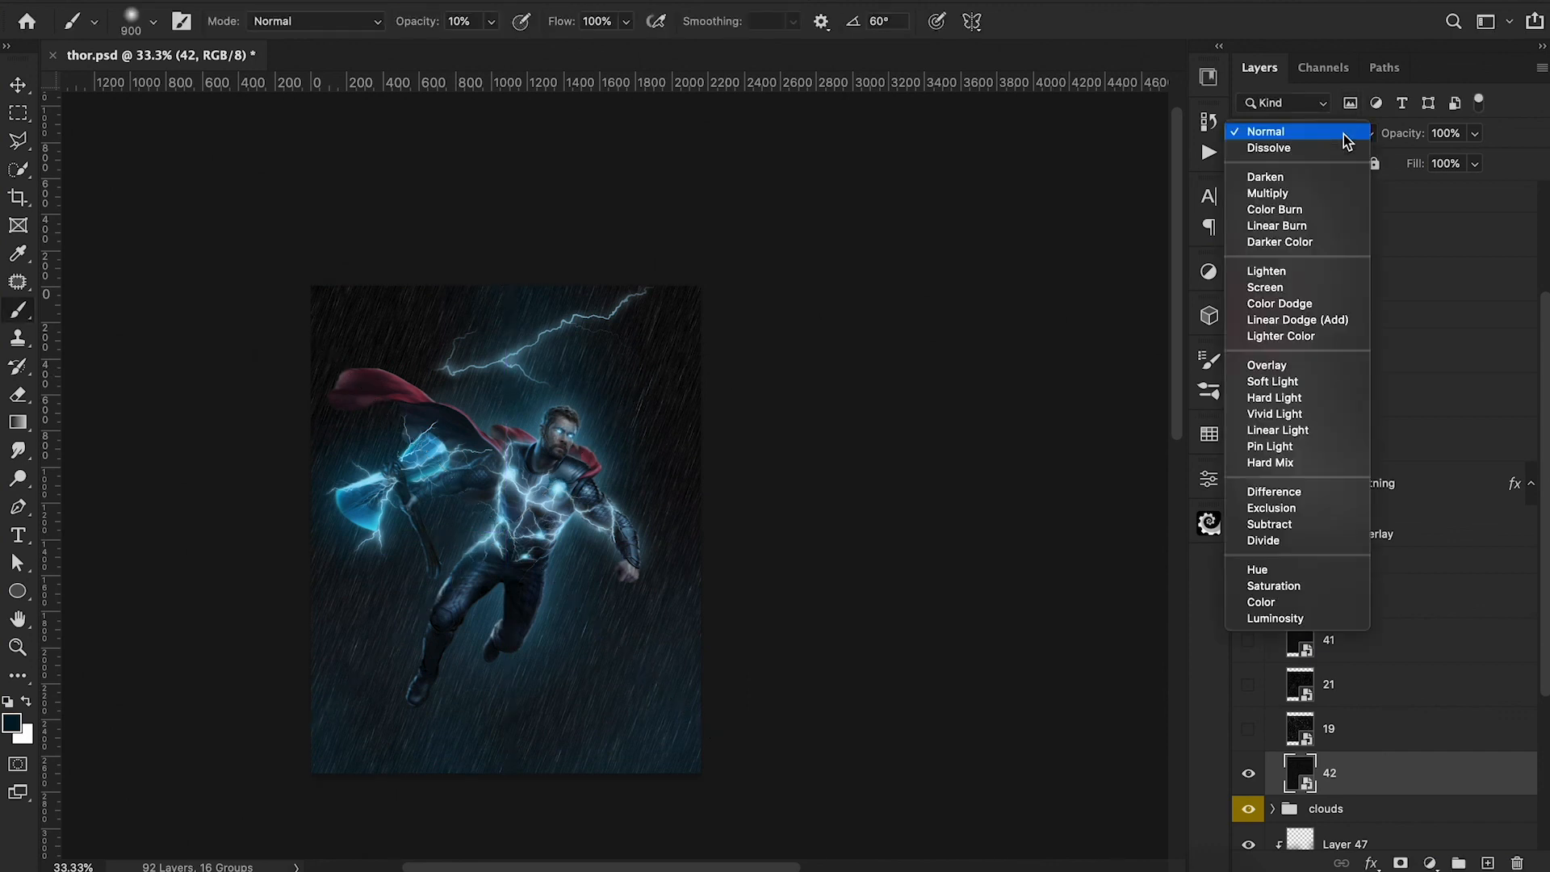
left_click(1297, 287)
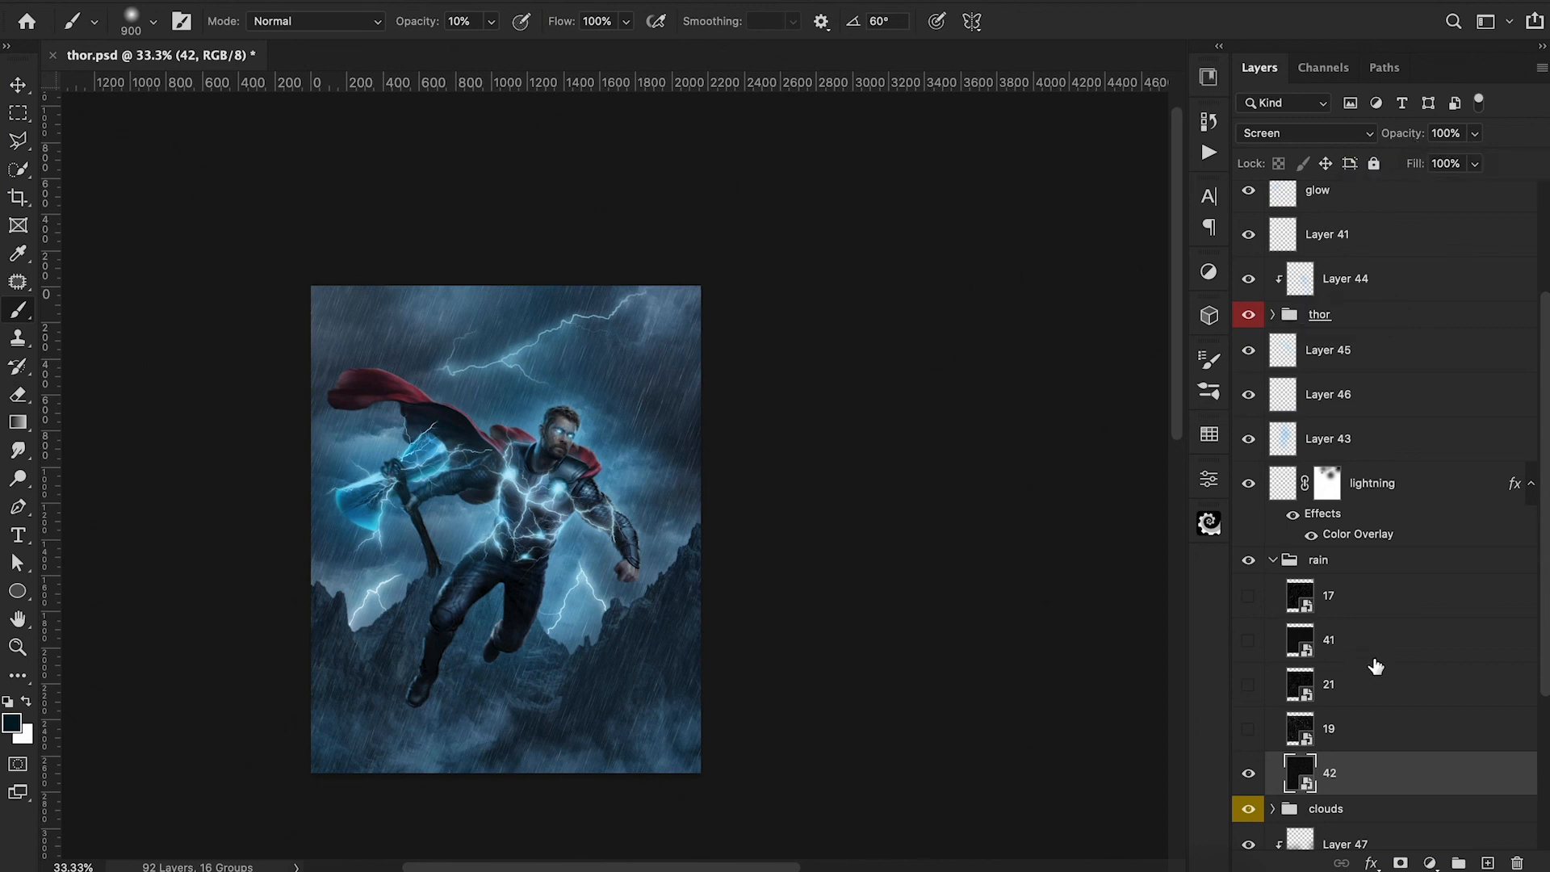
Add a layer mask to rain layer 42 and fade the rain in the sky with a 1200 px black brush at 30% opacity.
left_click(1400, 863)
key("x")
key("3")
key("bracketright")
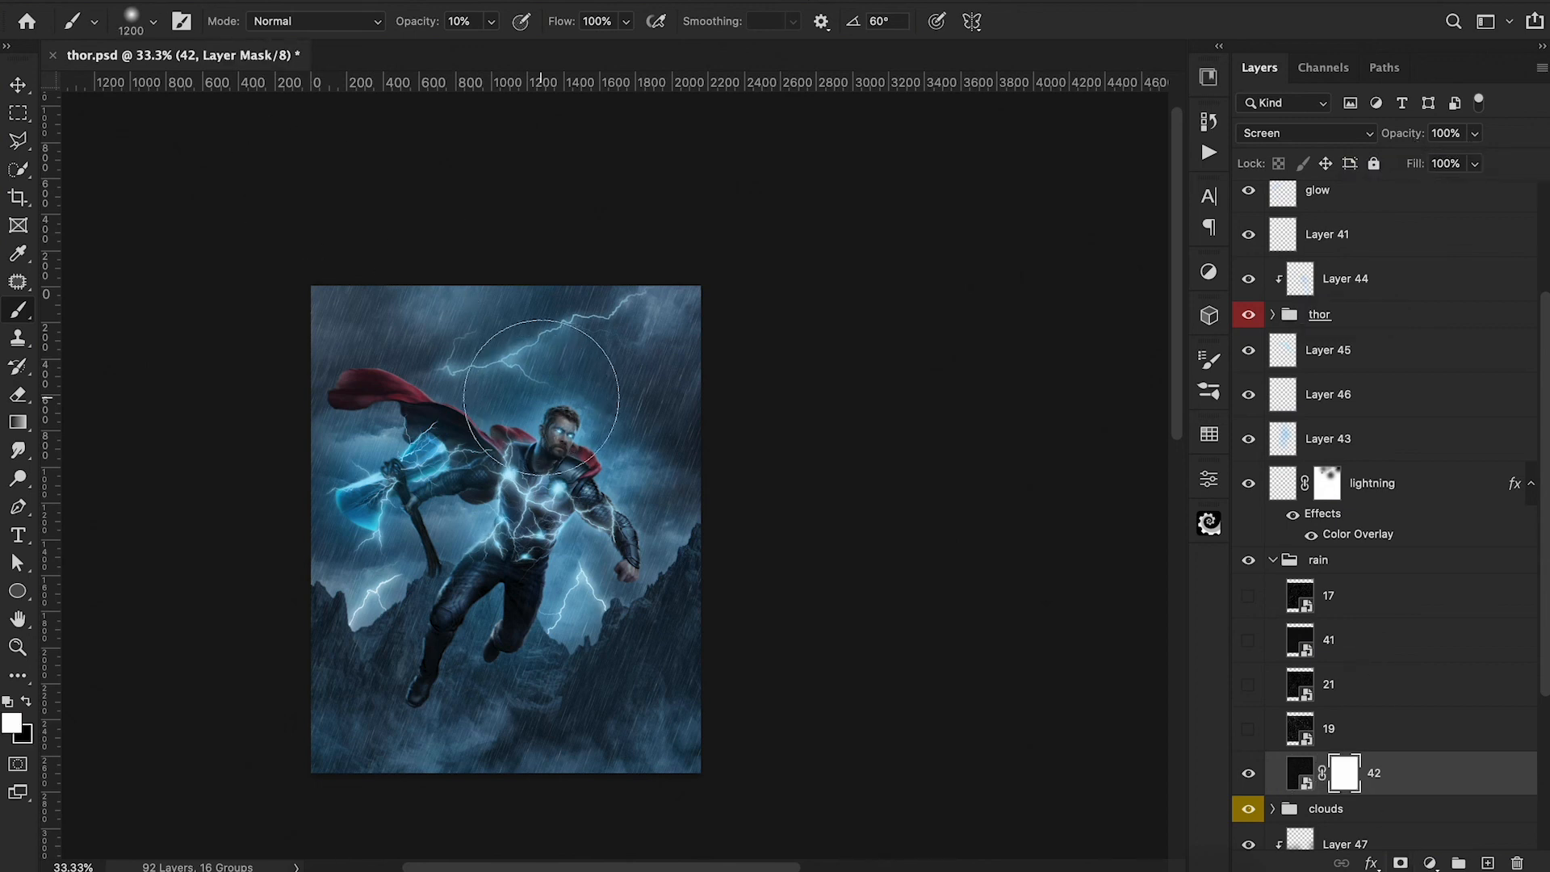
key("bracketright")
key("x")
left_click_drag(657, 346, 615, 355)
left_click(570, 323)
left_click(390, 325)
left_click_drag(324, 337, 312, 418)
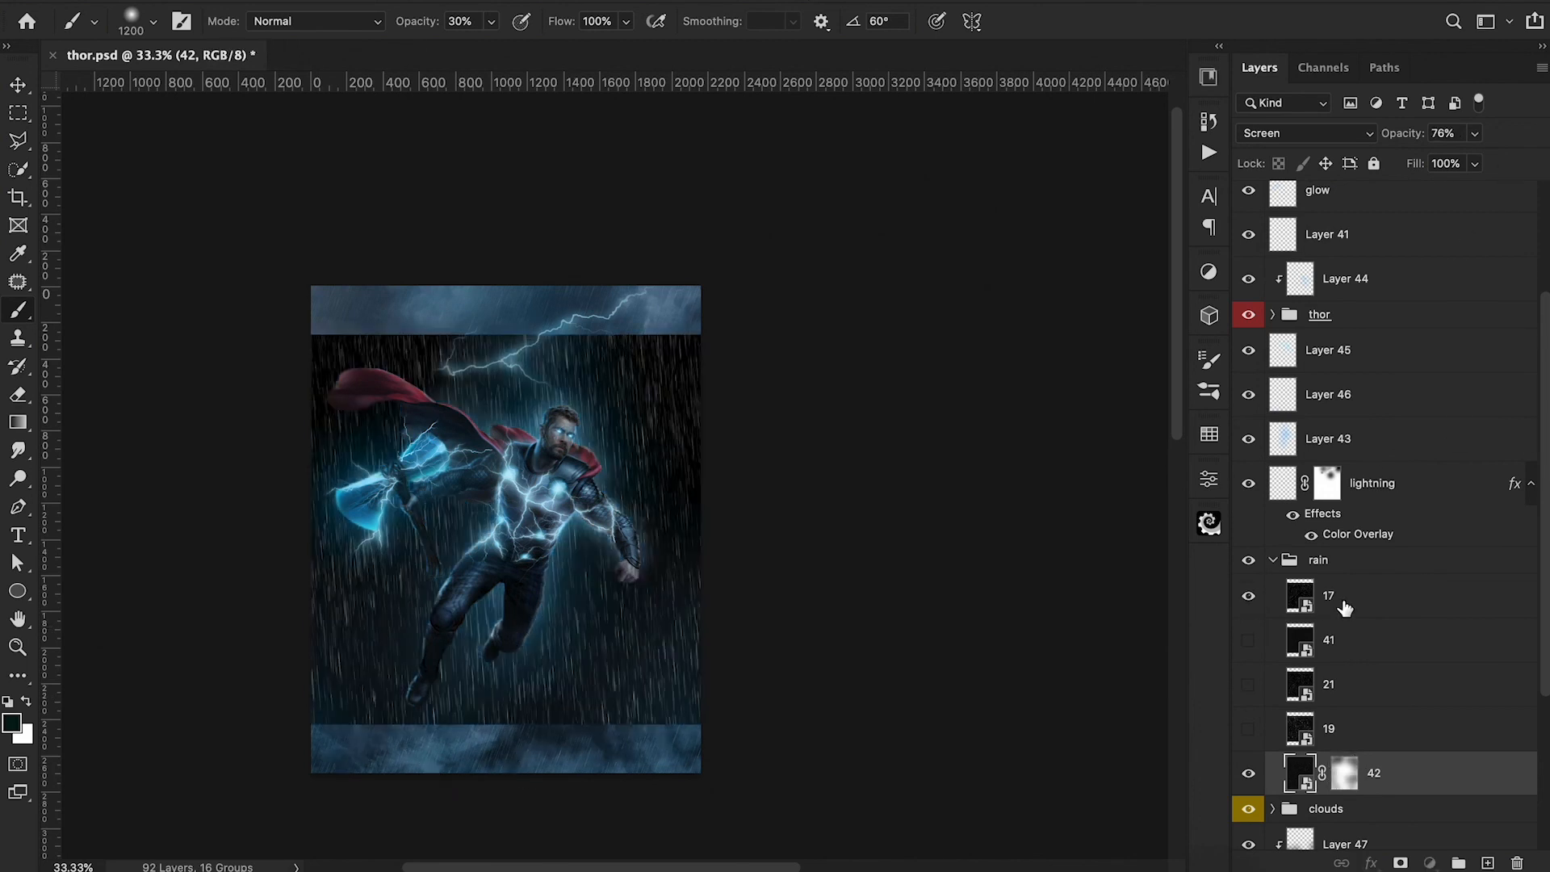
Move rain layer 17 above Layer 44, rotate it 17.3°, and scale it to 66.7% to cover the canvas.
left_click_drag(1343, 604, 1327, 260)
key("ctrl+t")
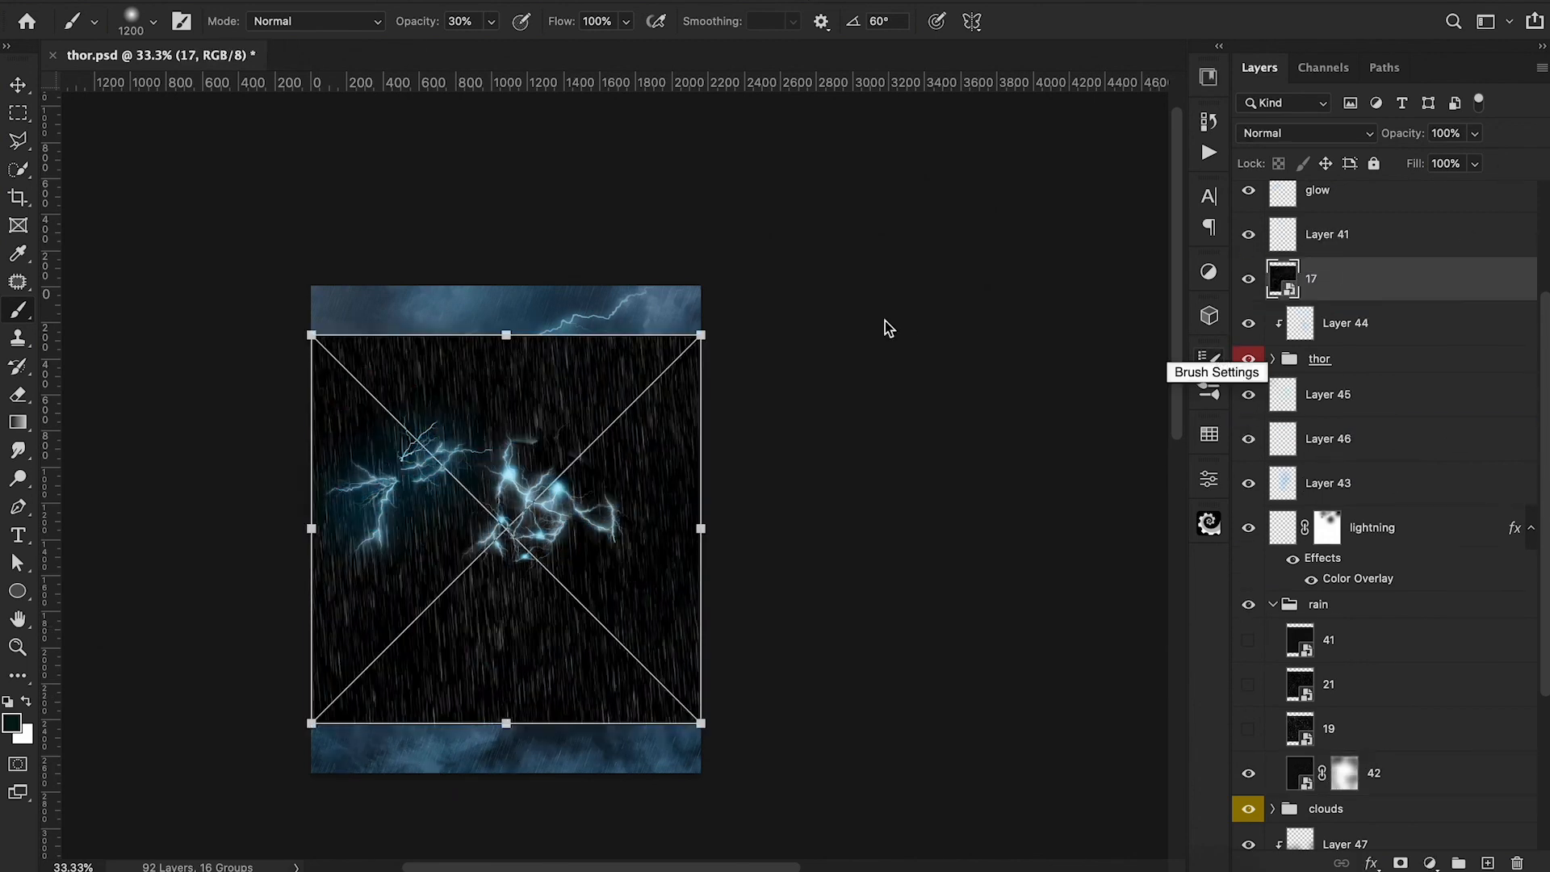
left_click_drag(854, 311, 941, 391)
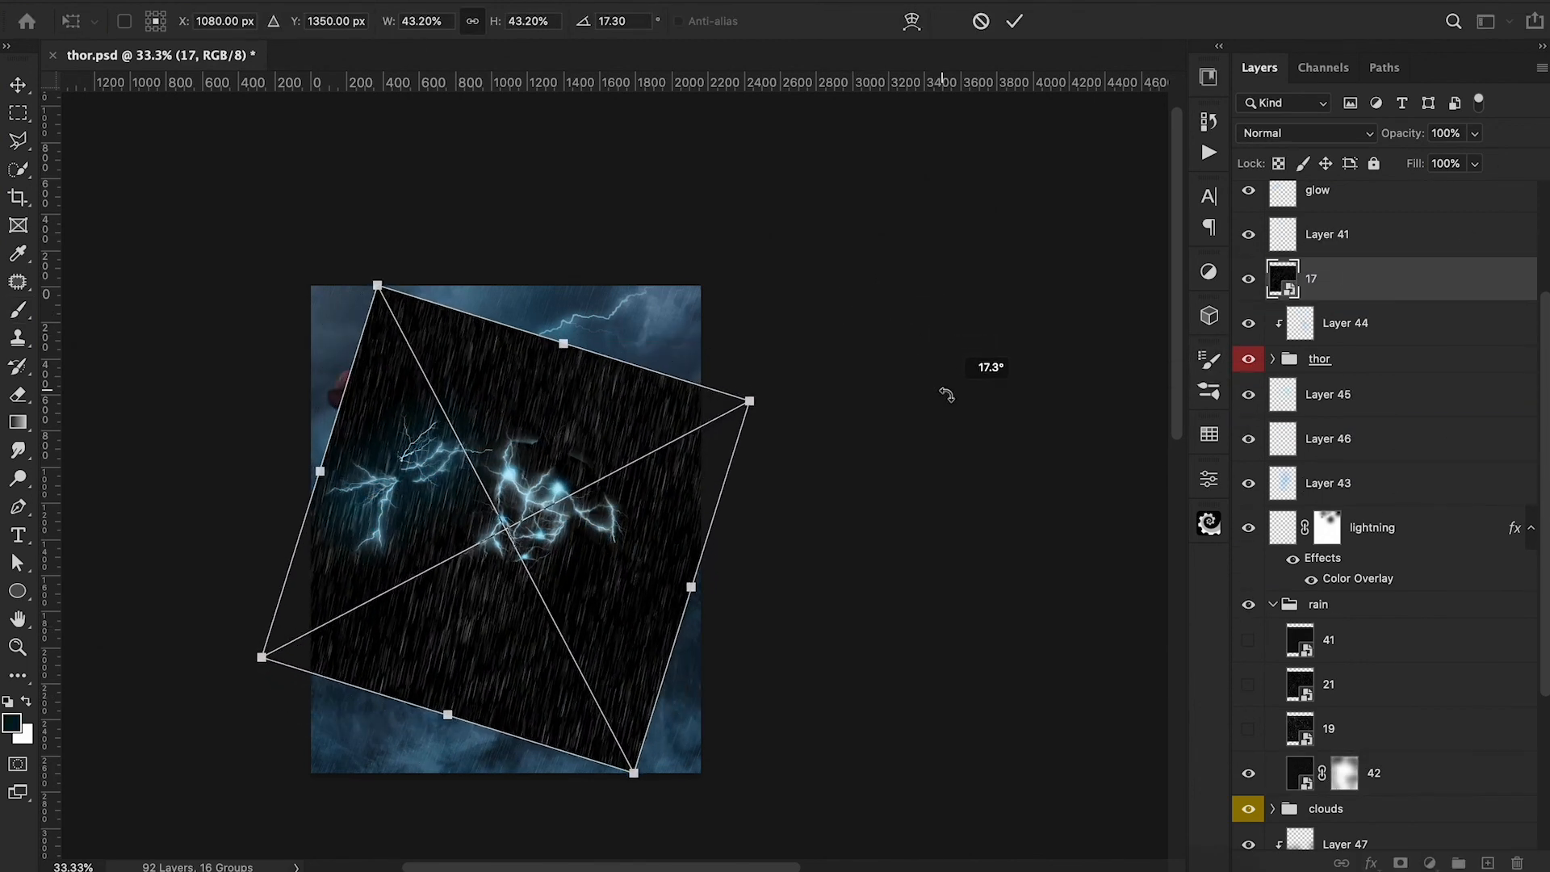
left_click_drag(750, 393, 934, 388)
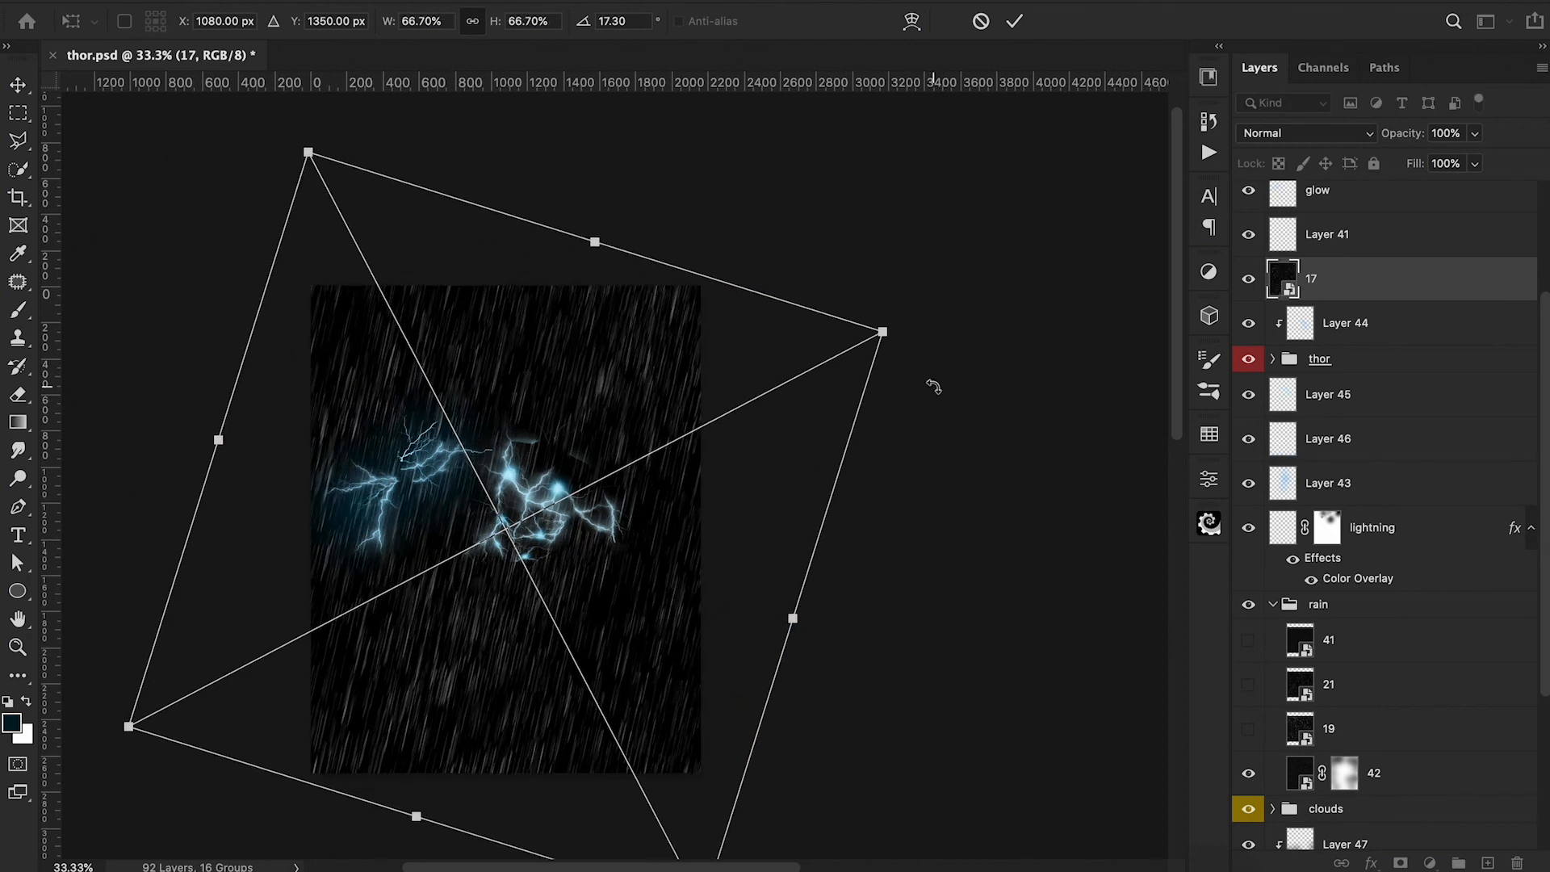
left_click(1014, 21)
Set rain layer 17's blend mode to Screen and its opacity to 42%.
left_click(1324, 134)
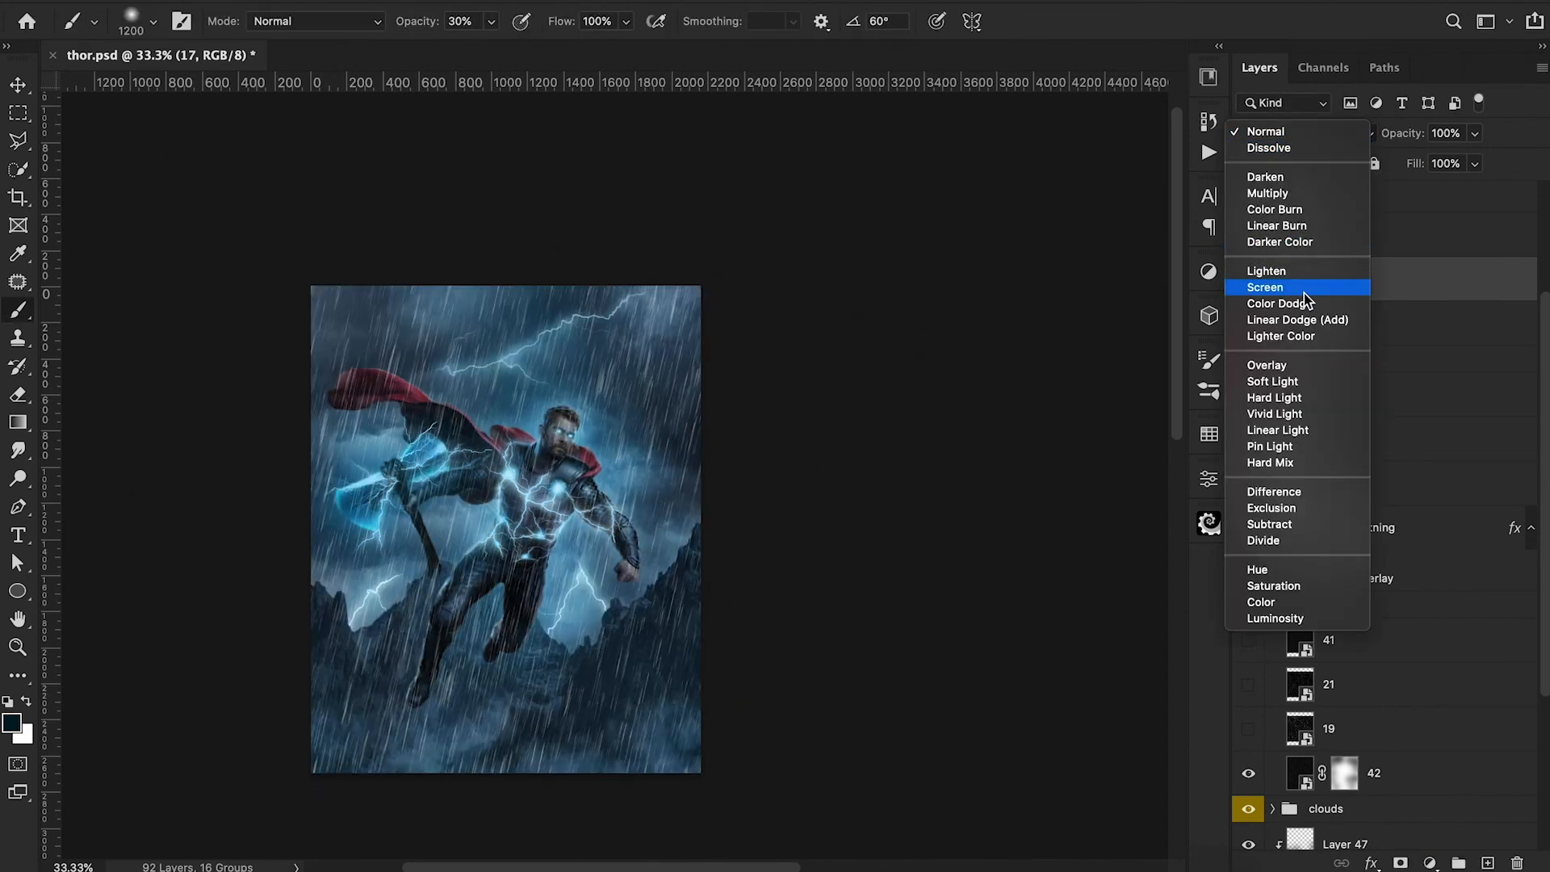
left_click(1304, 290)
key("ctrl+minus")
left_click_drag(1413, 143, 1344, 143)
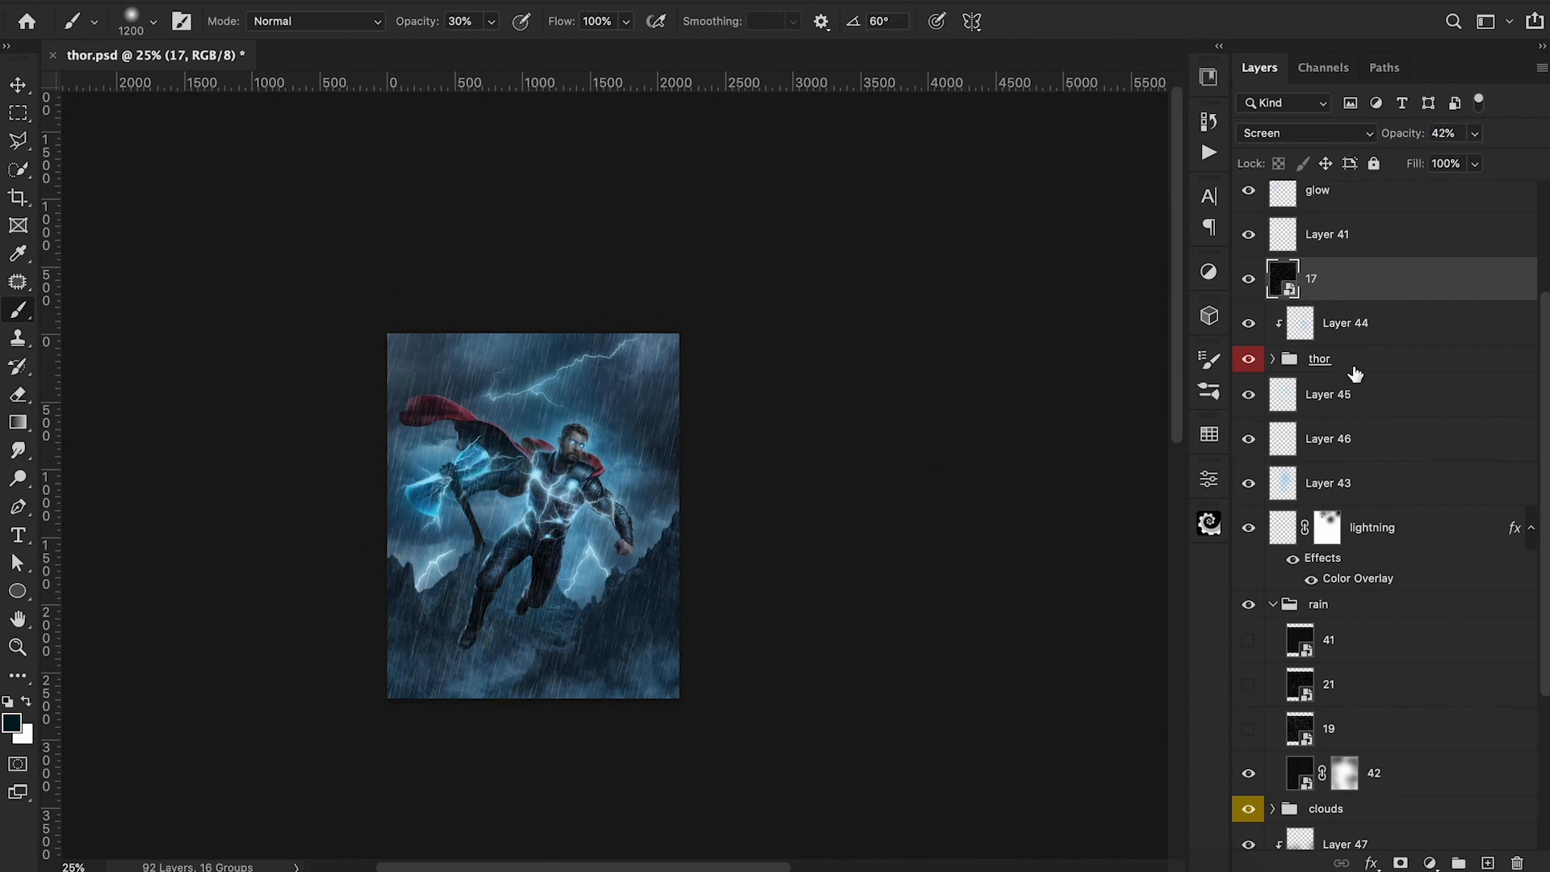
Add a layer mask to rain layer 17 and soften the rain over the sky and Thor's body with a black brush.
left_click(1400, 863)
mouse_move(650, 379)
left_mouse_down()
mouse_move(574, 348)
mouse_move(542, 314)
left_mouse_up()
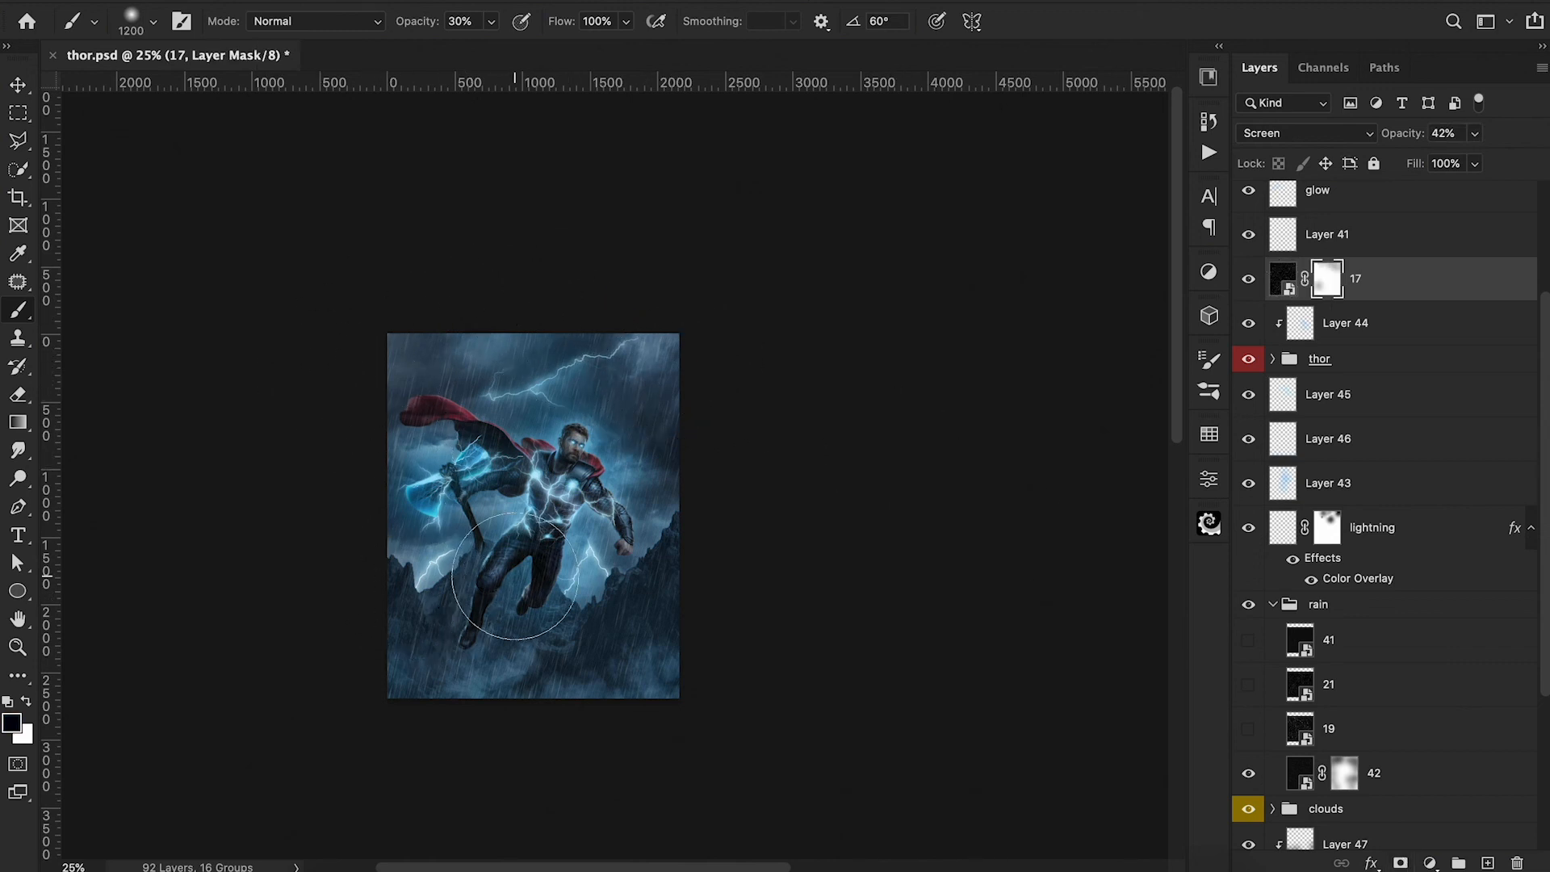
key("bracketleft")
key("bracketleft")
key("bracketleft")
key("bracketleft")
key("bracketleft")
key("bracketleft")
left_click_drag(567, 483, 545, 516)
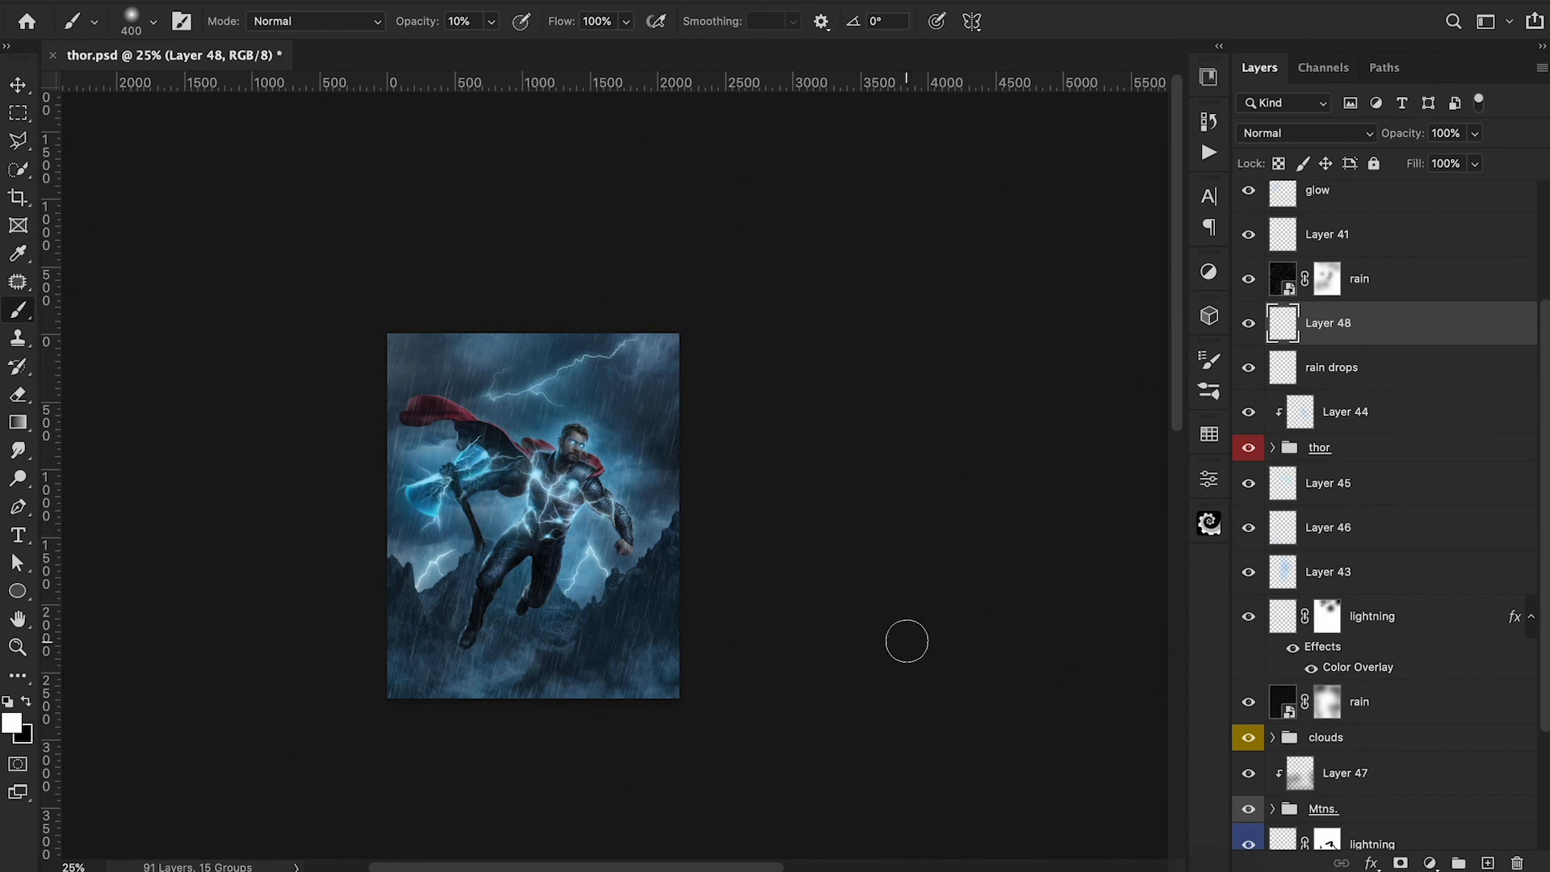
Dab a soft white glow on Thor's face on Layer 48 and stamp a light blue flare over the axe head on Layer 50.
left_click(577, 446, "alt")
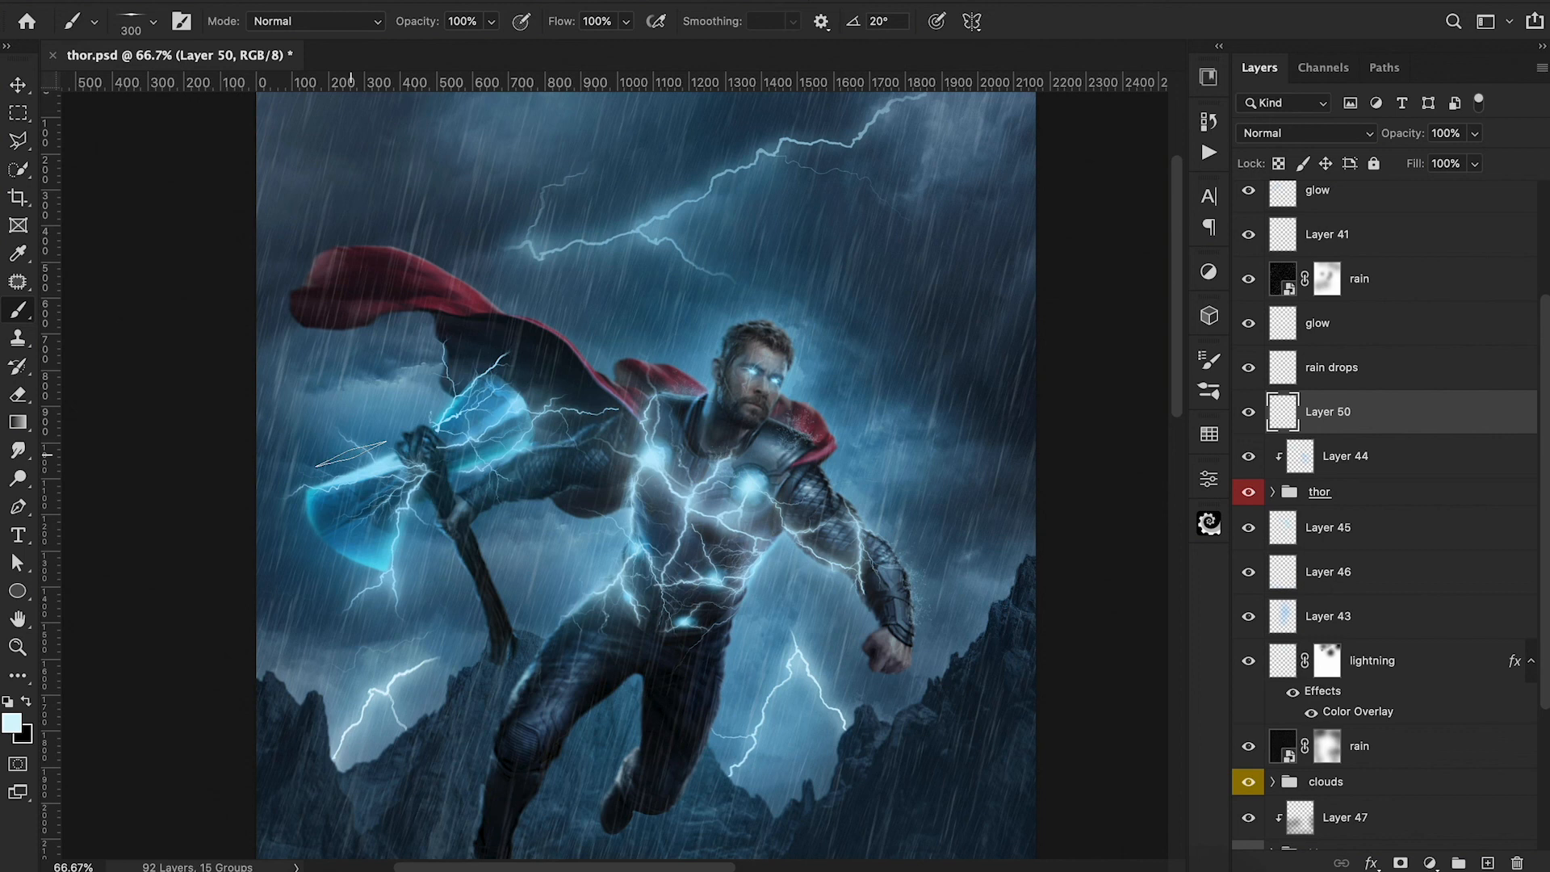
left_click(352, 460)
left_click(363, 469)
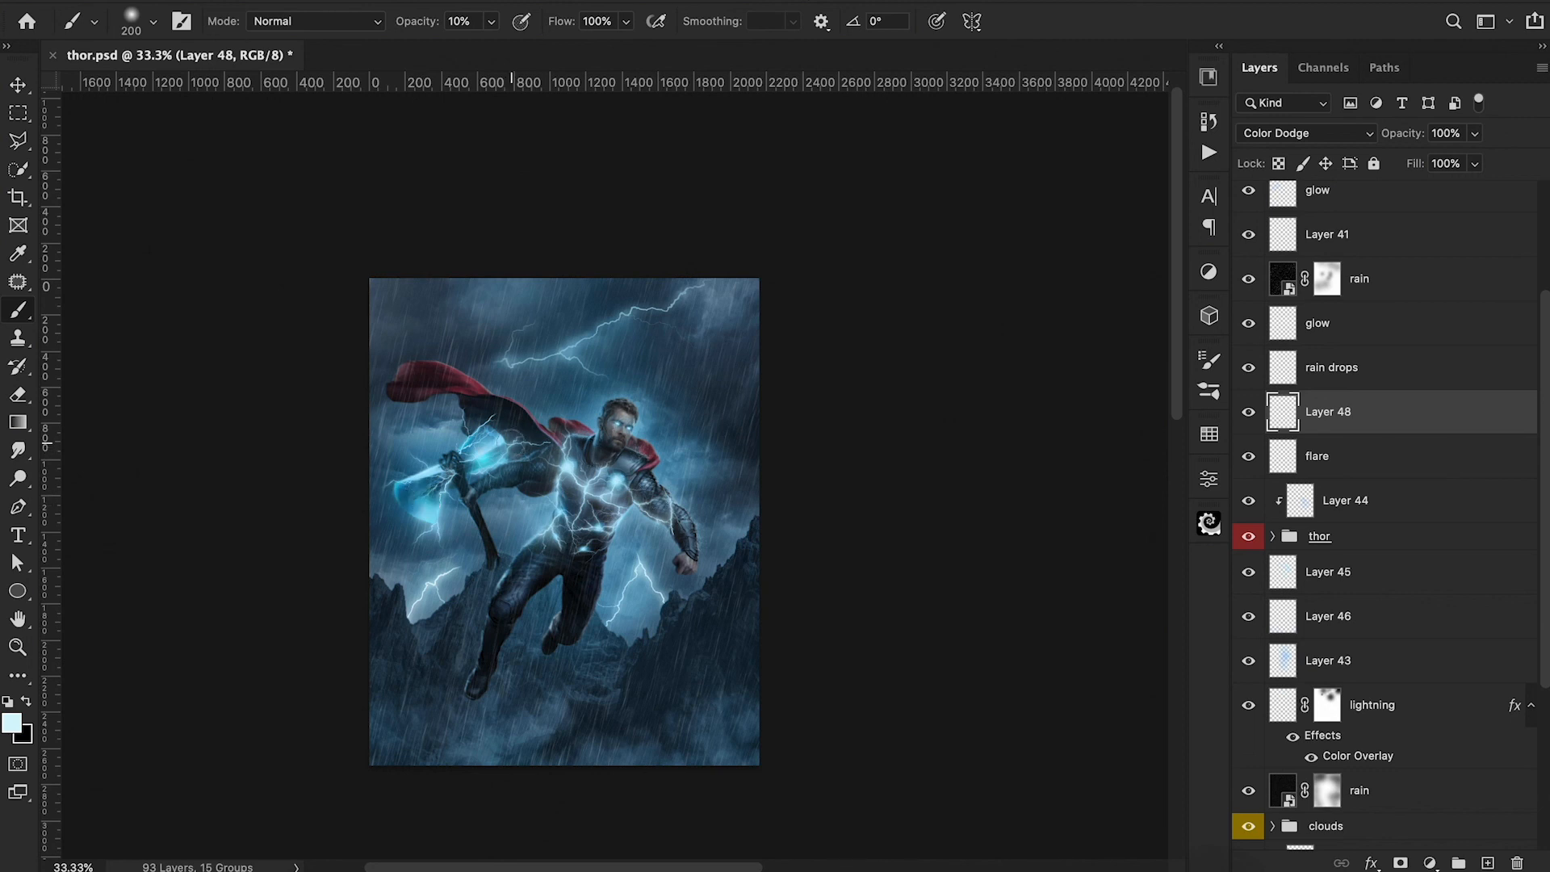
Lower the Color Dodge Layer 48's opacity to 59% and compare the image with the layer hidden and shown.
left_click_drag(1408, 135, 1363, 141)
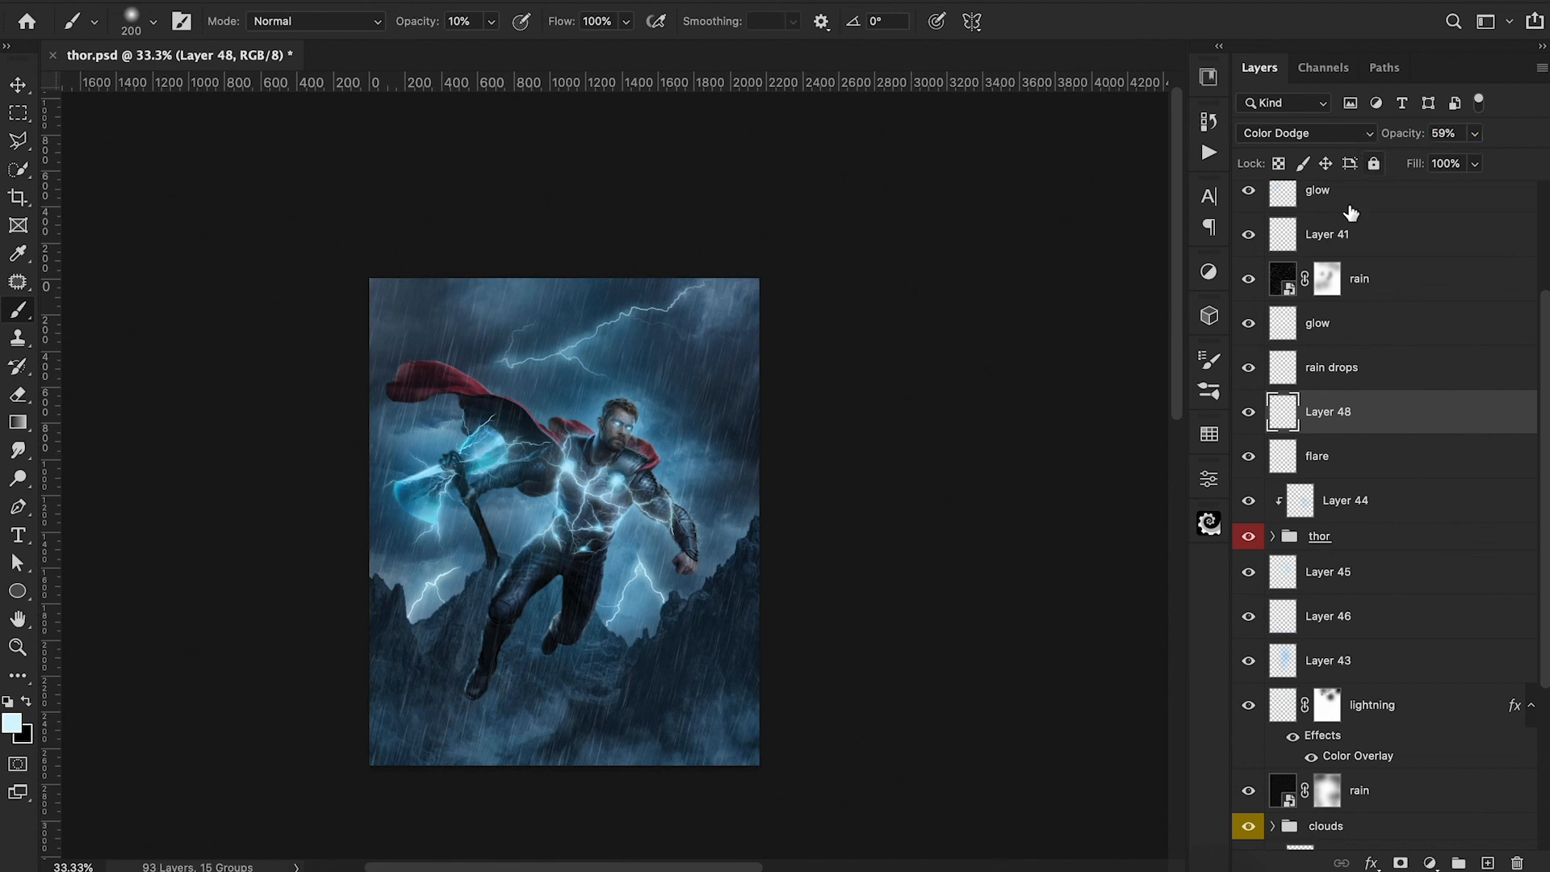
left_click(1251, 412)
left_click(1251, 412)
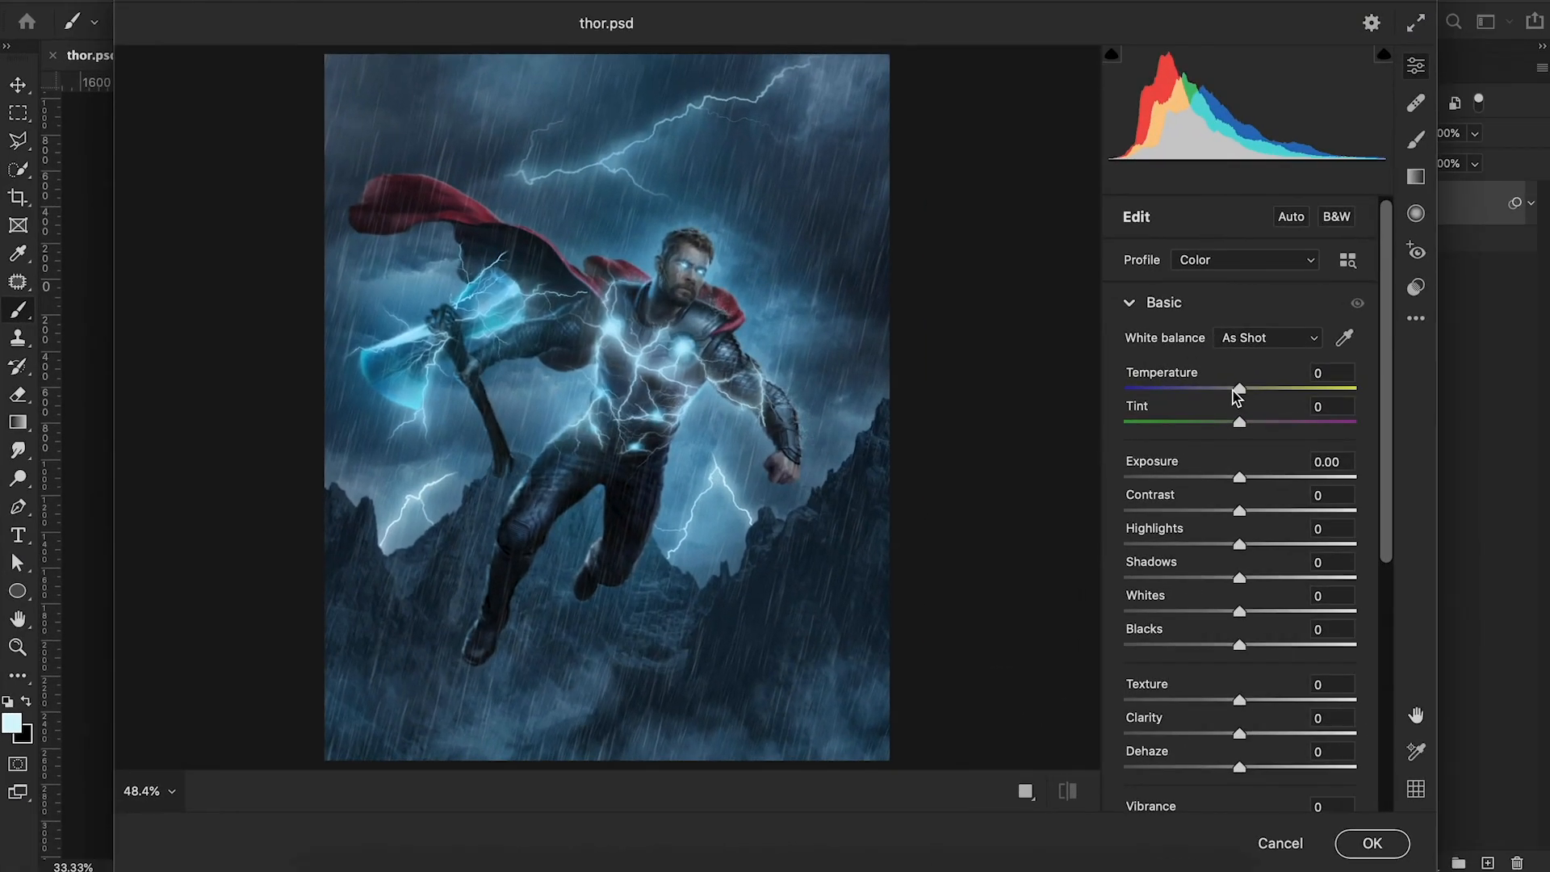
Set the basic adjustments to Temperature -7, Contrast -2, Highlights +38, Blacks -5 and Dehaze -3.
left_click_drag(1239, 390, 1231, 391)
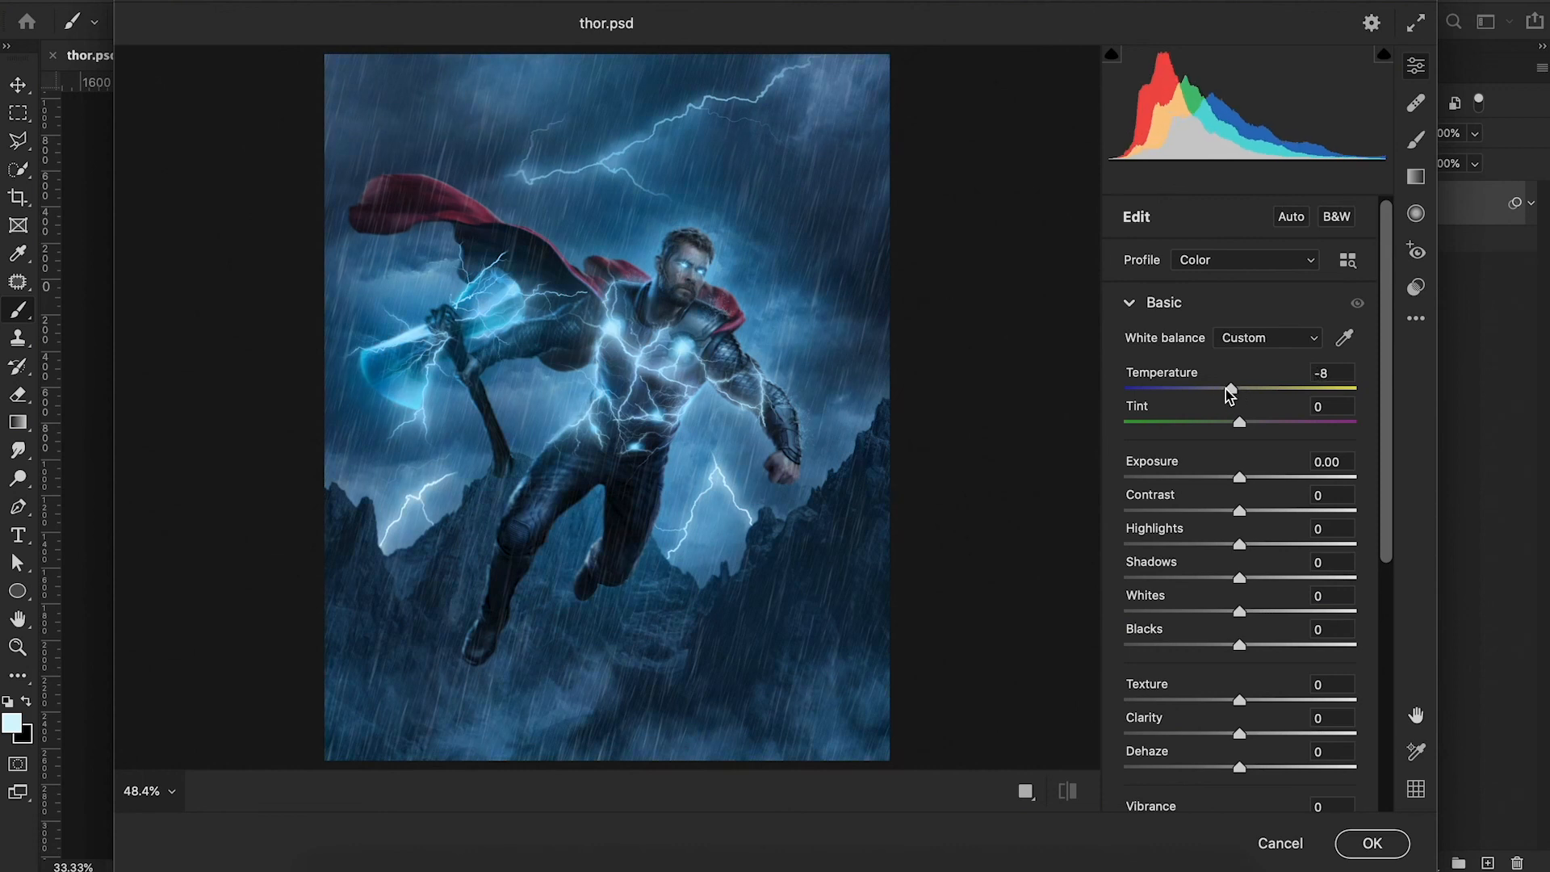
left_click_drag(1239, 510, 1283, 547)
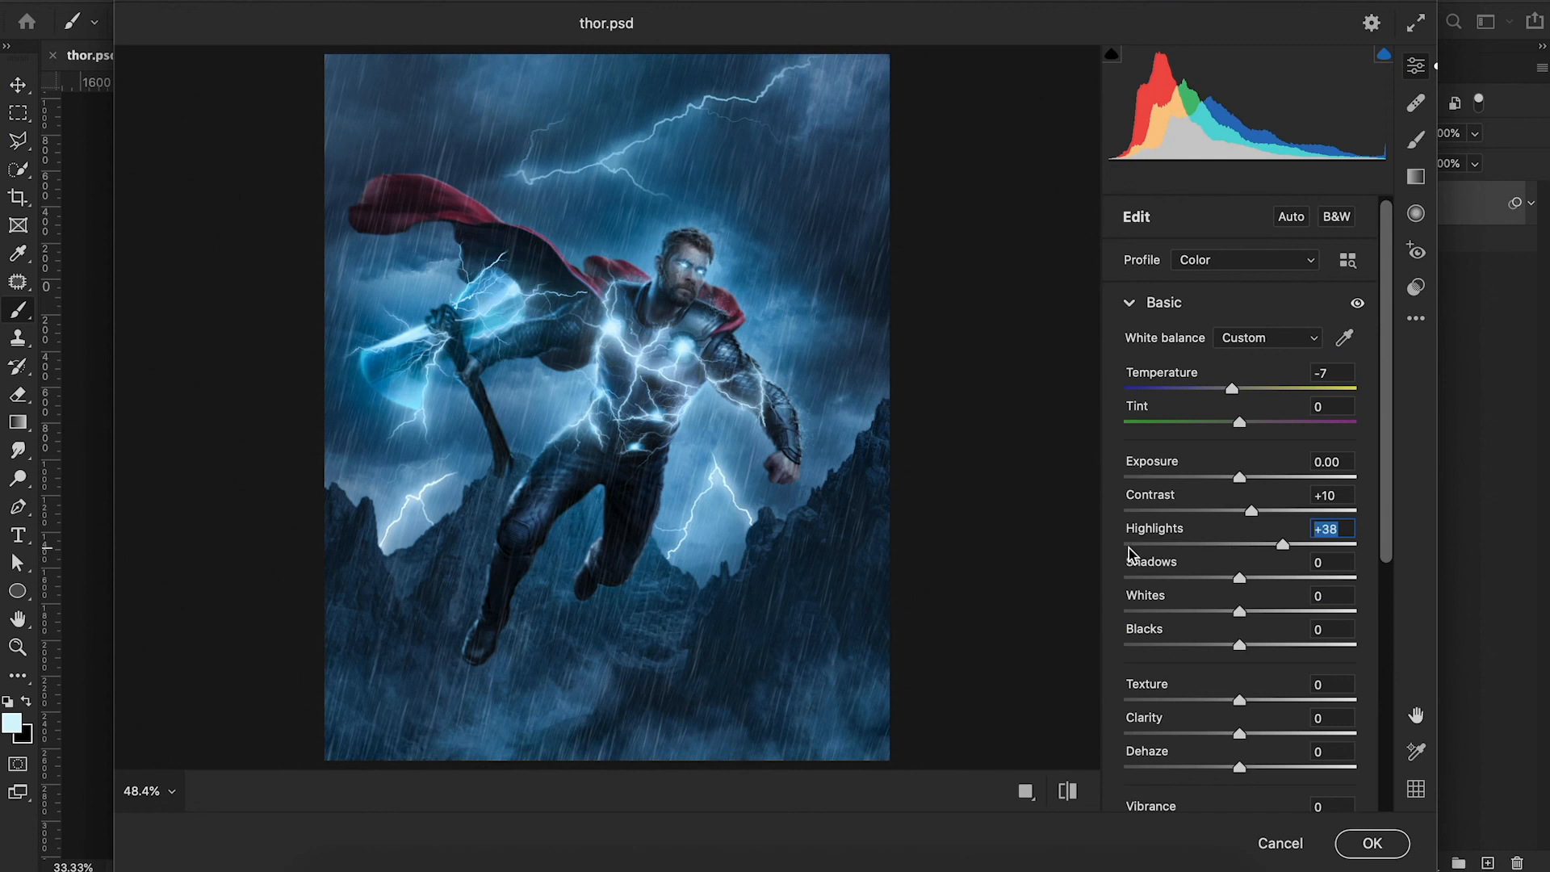
left_click_drag(1241, 646, 1233, 647)
left_click_drag(1239, 768, 1238, 769)
key("ctrl+minus")
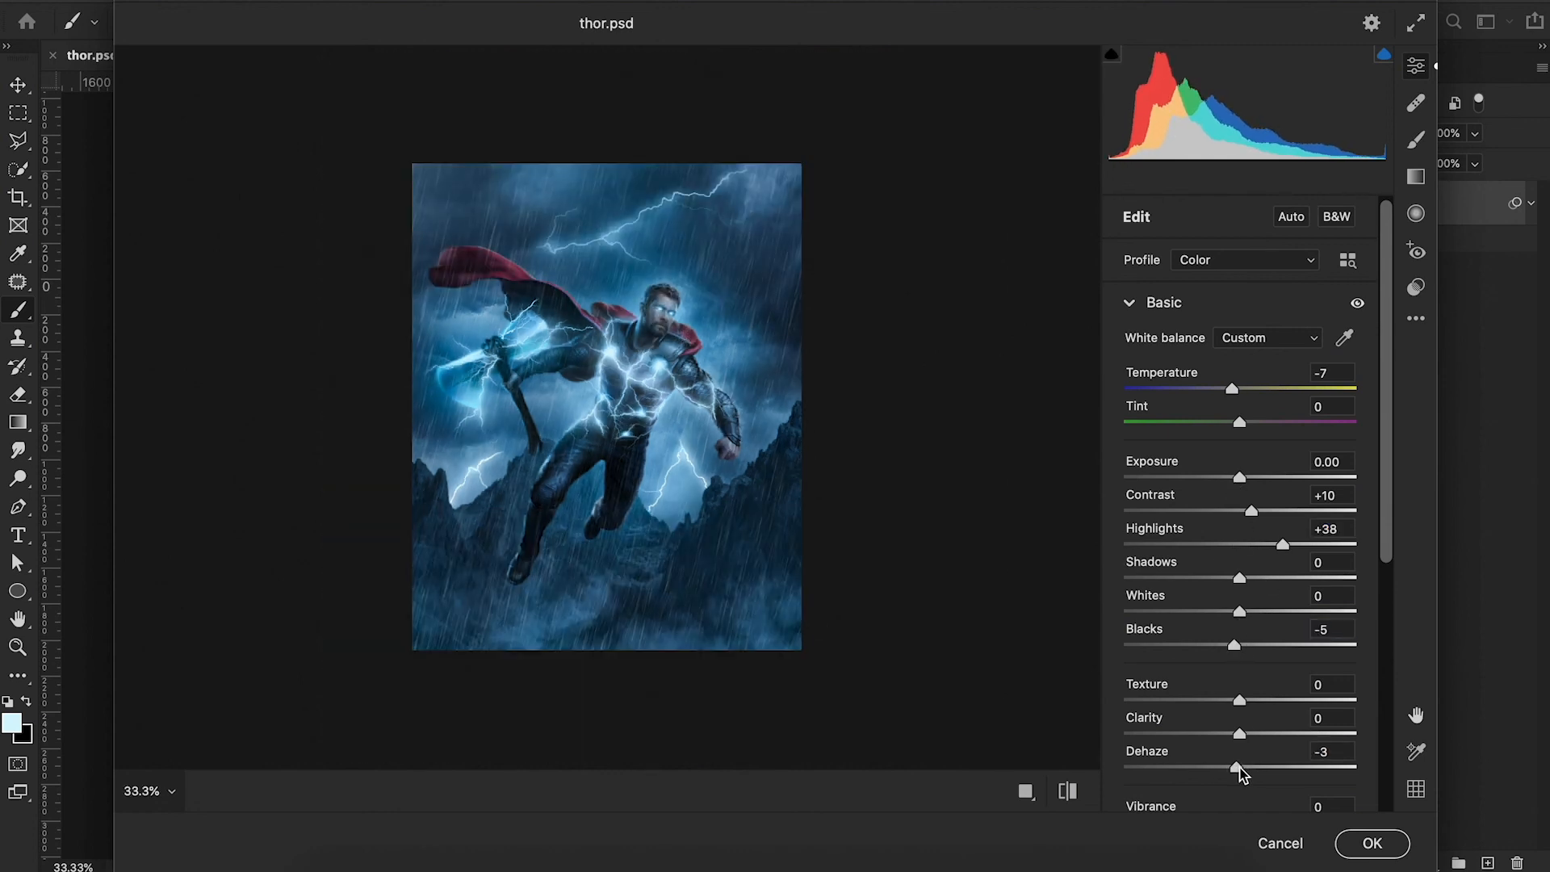
mouse_move(1251, 510)
left_mouse_down()
mouse_move(1214, 505)
mouse_move(1237, 509)
left_mouse_up()
Set Sharpening to 64, Noise Reduction to 16 and Color Noise Reduction to 12 in the Detail adjustments.
scroll(1251, 644, "down", 2)
scroll(1251, 644, "down", 5)
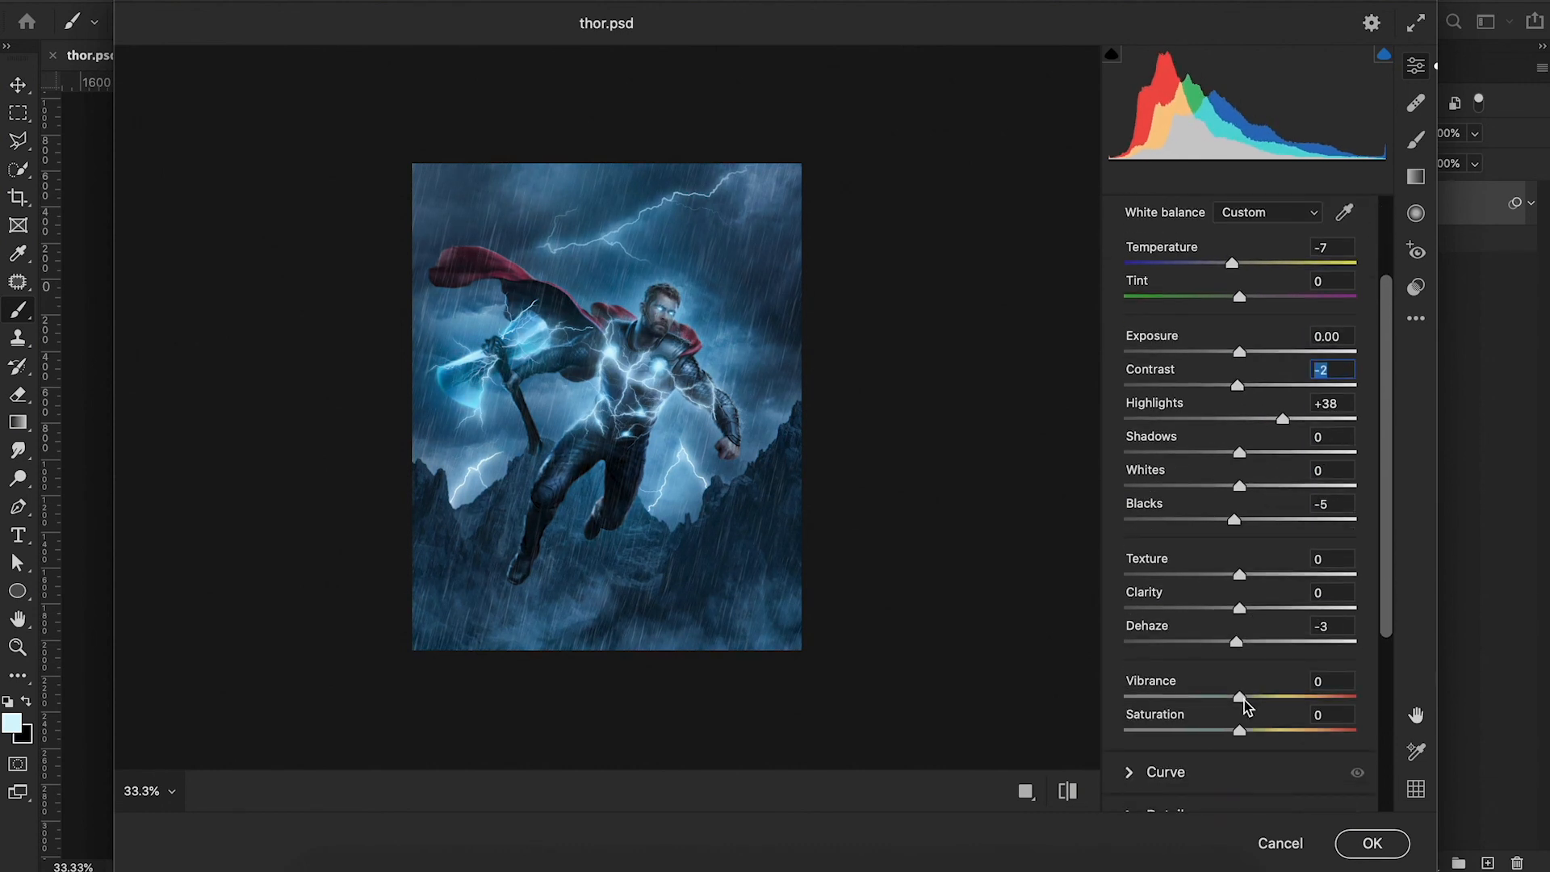
left_click(1129, 631)
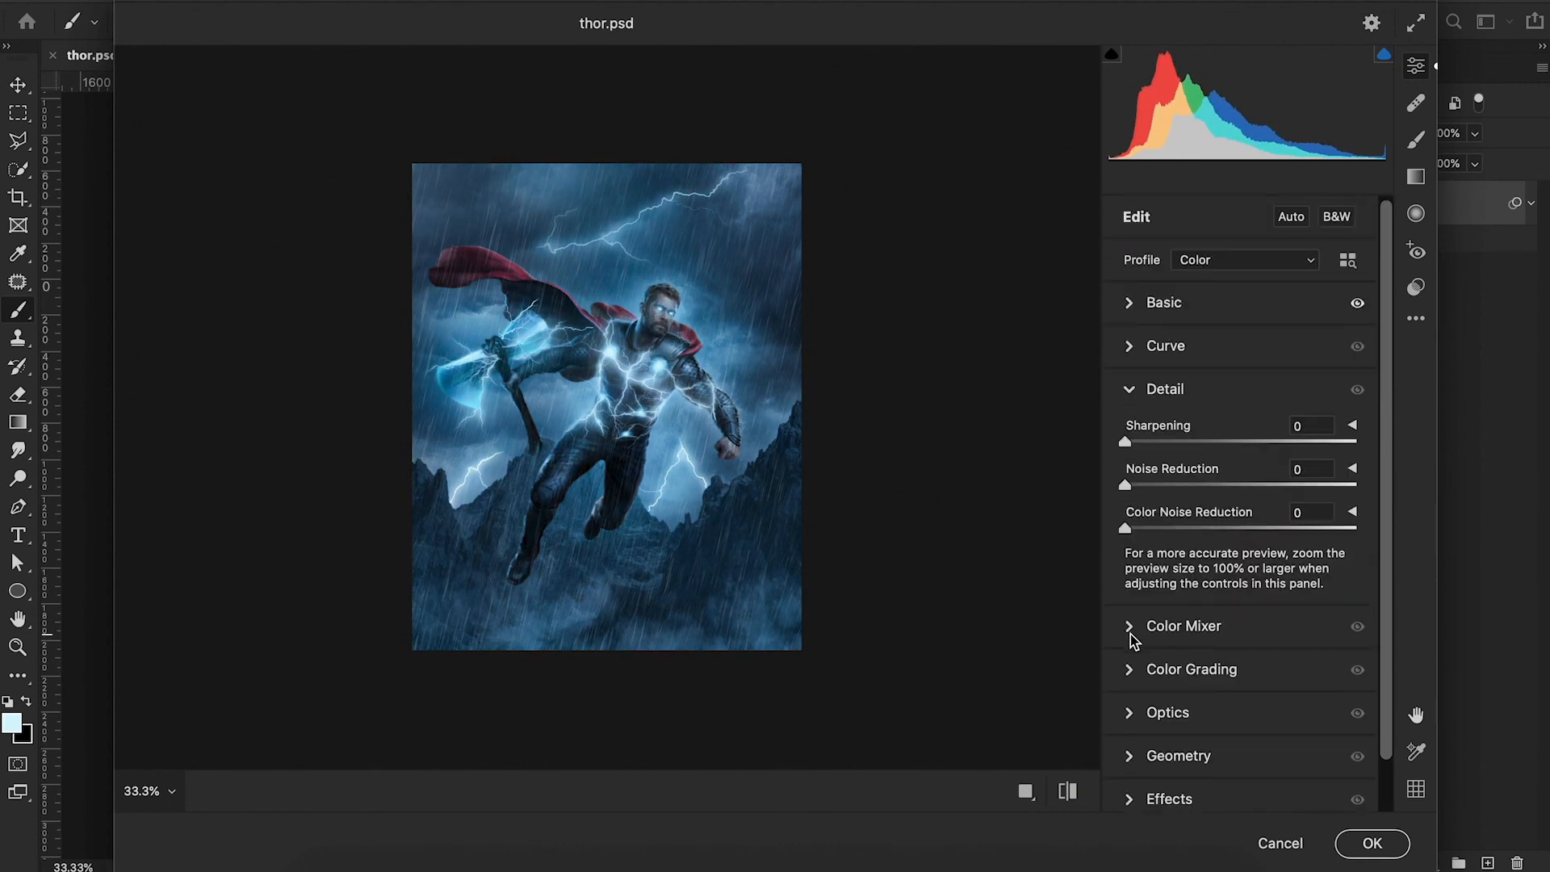
left_click_drag(1125, 441, 1224, 449)
left_click_drag(1126, 530, 1161, 490)
Raise the Aquas luminance to +42 in the HSL Color Mixer.
scroll(1186, 581, "down", 2)
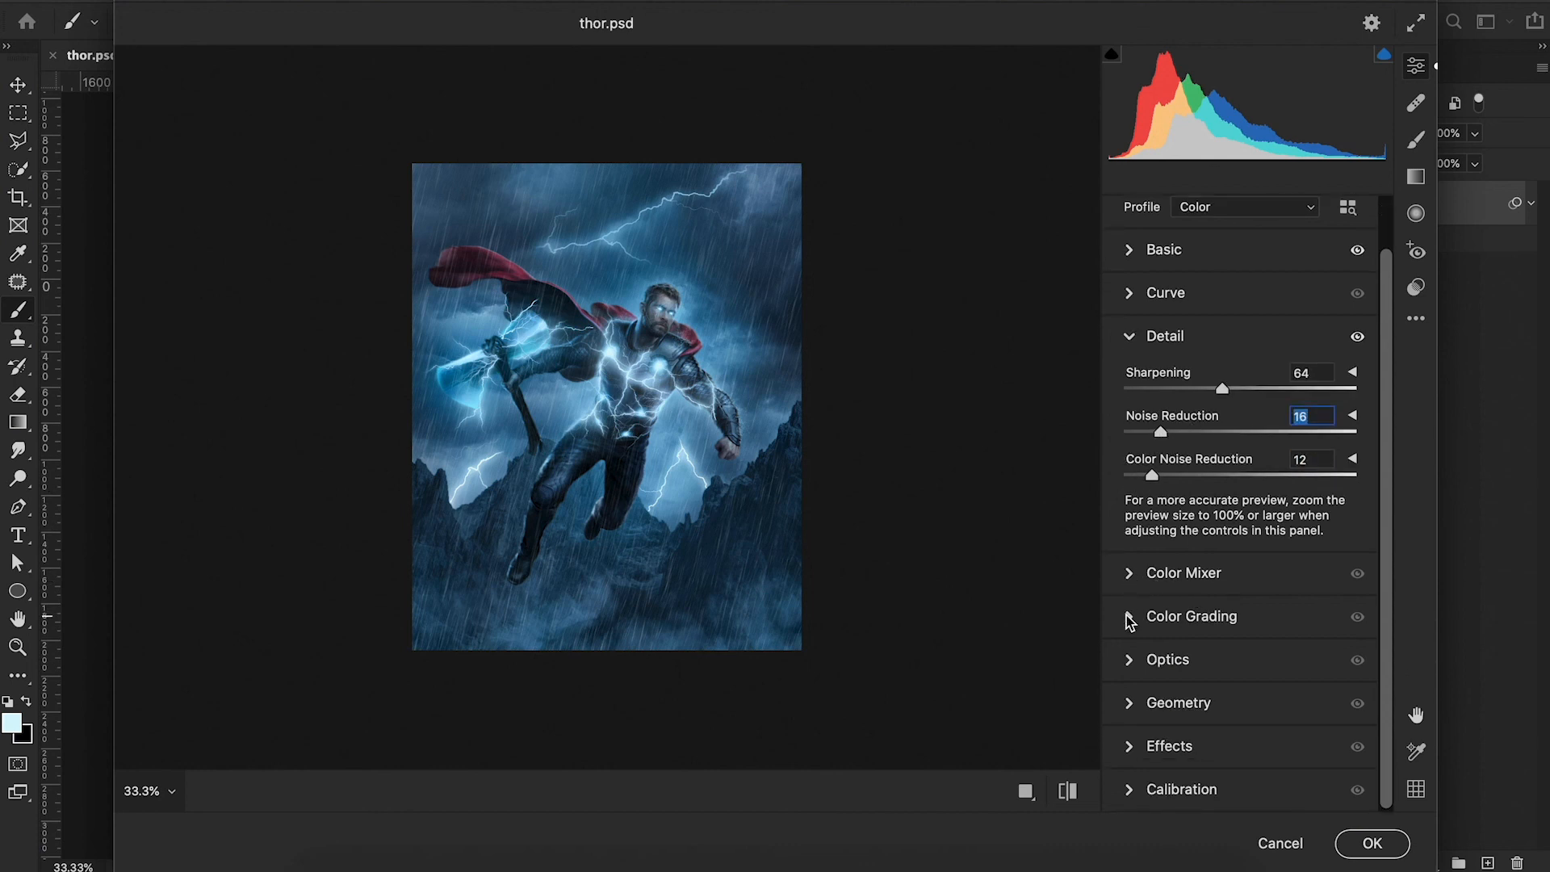
left_click(1129, 575)
left_click(1259, 501)
left_click_drag(1239, 690, 1297, 705)
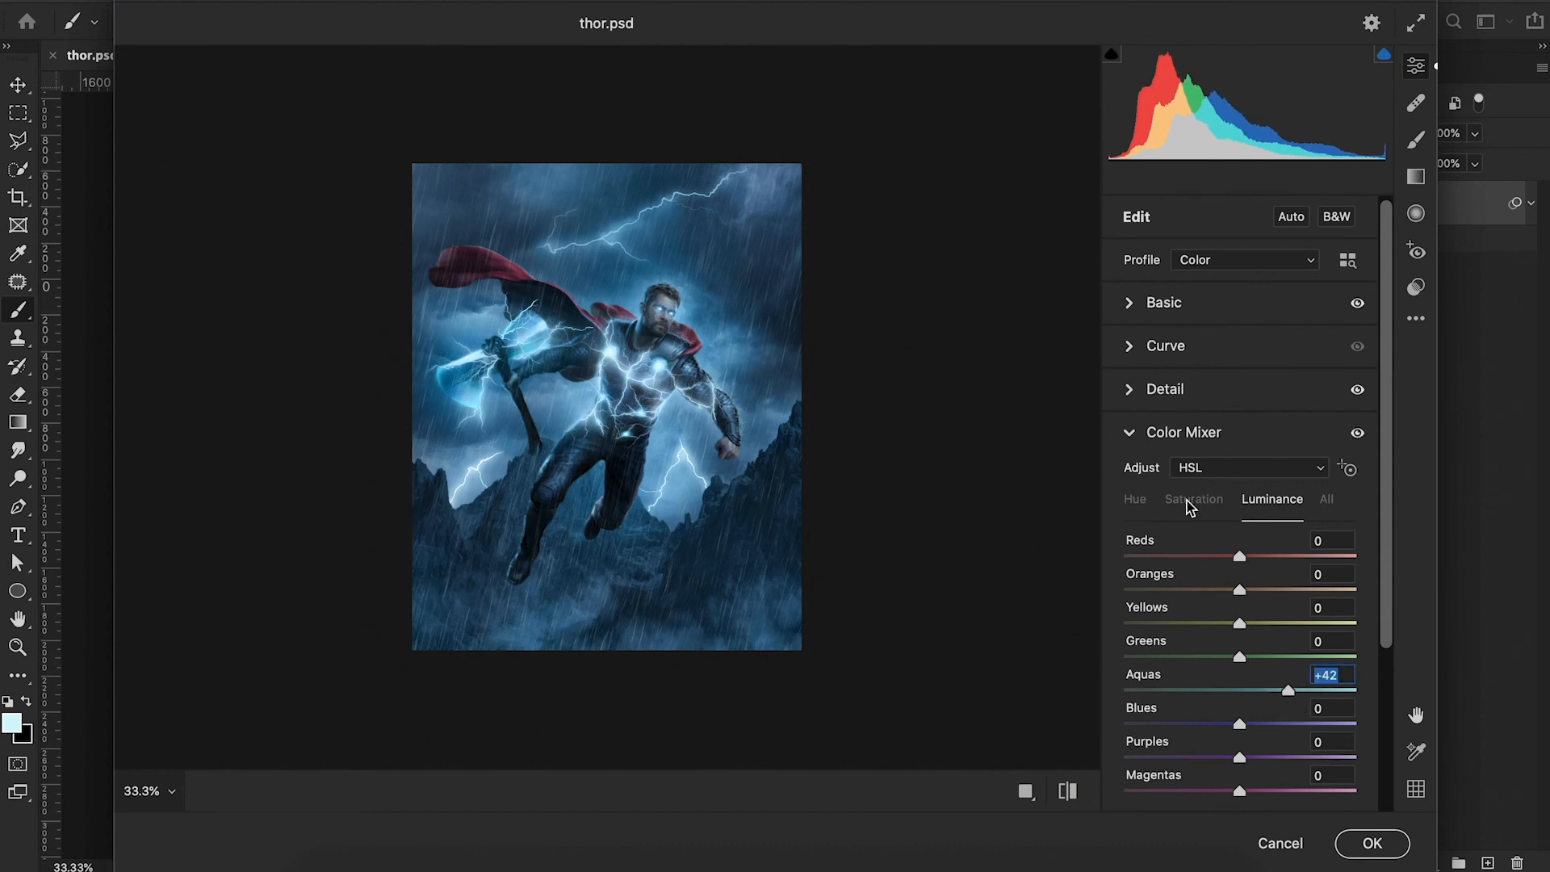
left_click(1128, 433)
left_click(1133, 478)
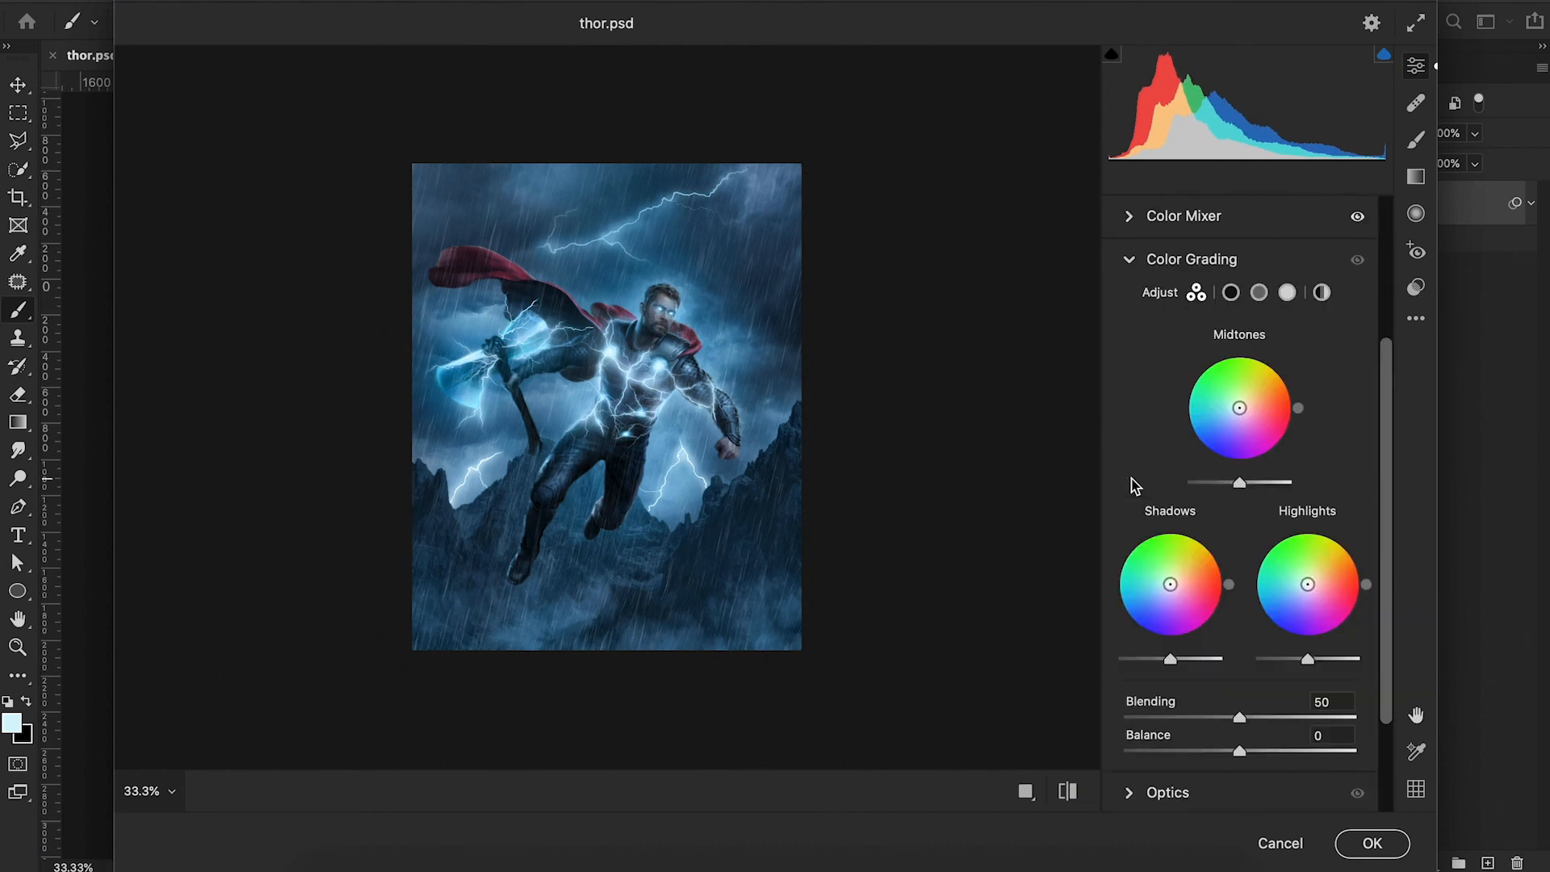
left_click(1128, 259)
Add Grain 7 and a Vignetting of -27 with Roundness -10, Feather 75 and Highlights 36.
left_click(1180, 601)
left_click_drag(1126, 658, 1139, 658)
left_click_drag(1240, 701, 1296, 710)
key("Tab")
left_click(1352, 685)
left_click(1208, 742)
mouse_move(1239, 640)
left_mouse_down()
mouse_move(1146, 631)
mouse_move(1237, 641)
left_mouse_up()
mouse_move(1239, 674)
left_mouse_down()
mouse_move(1189, 682)
mouse_move(1226, 677)
left_mouse_up()
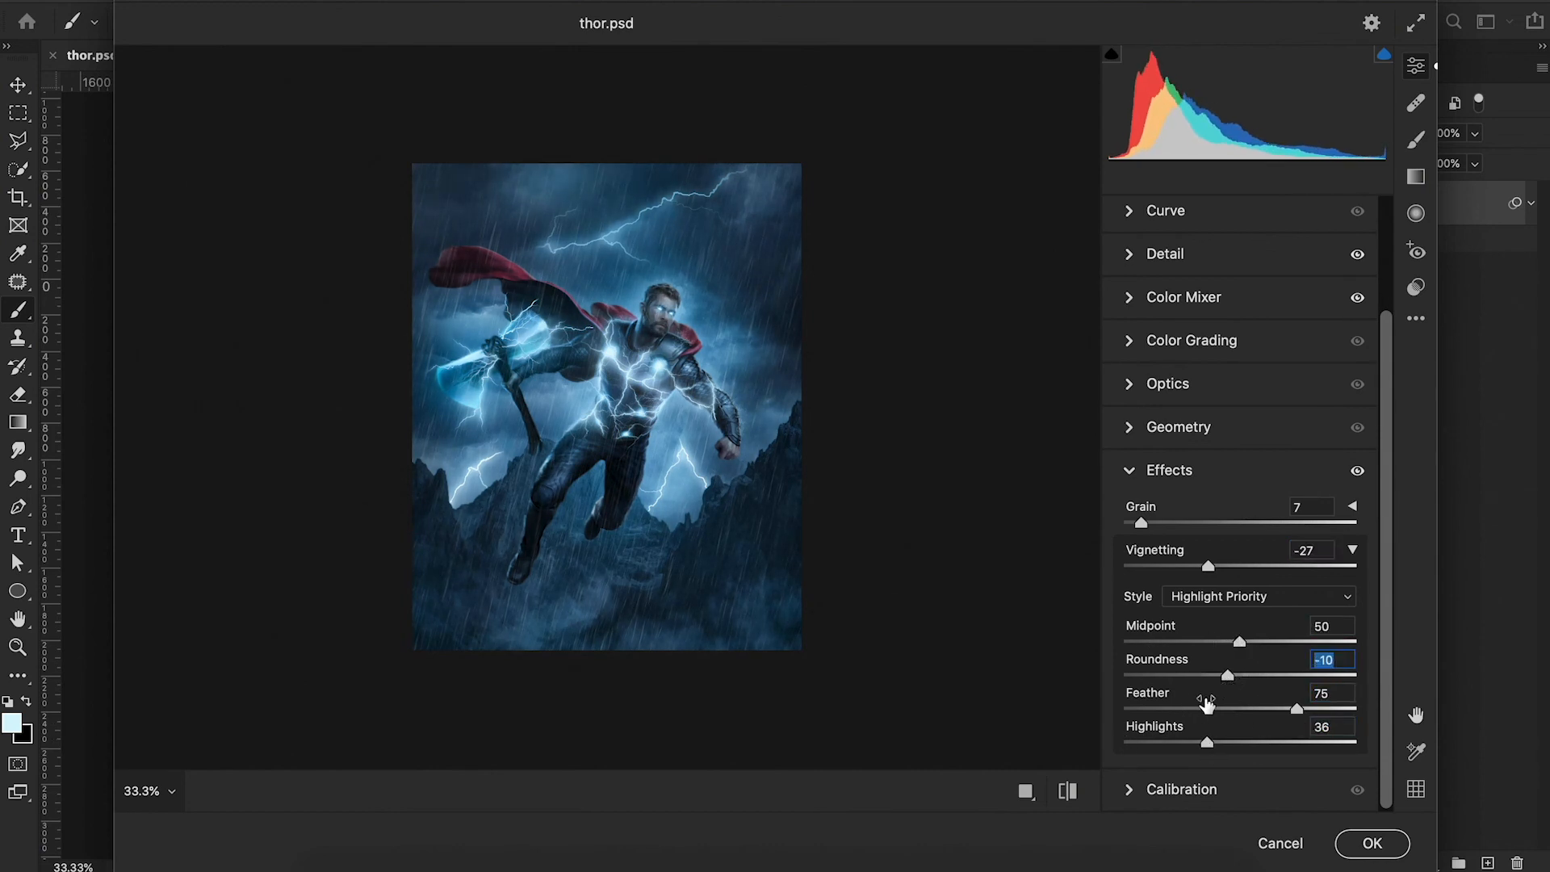
Refine the vignette by setting Vignetting to -31, Midpoint to 58 and Highlights to 100.
left_click_drag(1211, 570, 1195, 567)
left_click_drag(1214, 647, 1257, 642)
left_click_drag(1208, 742, 1375, 765)
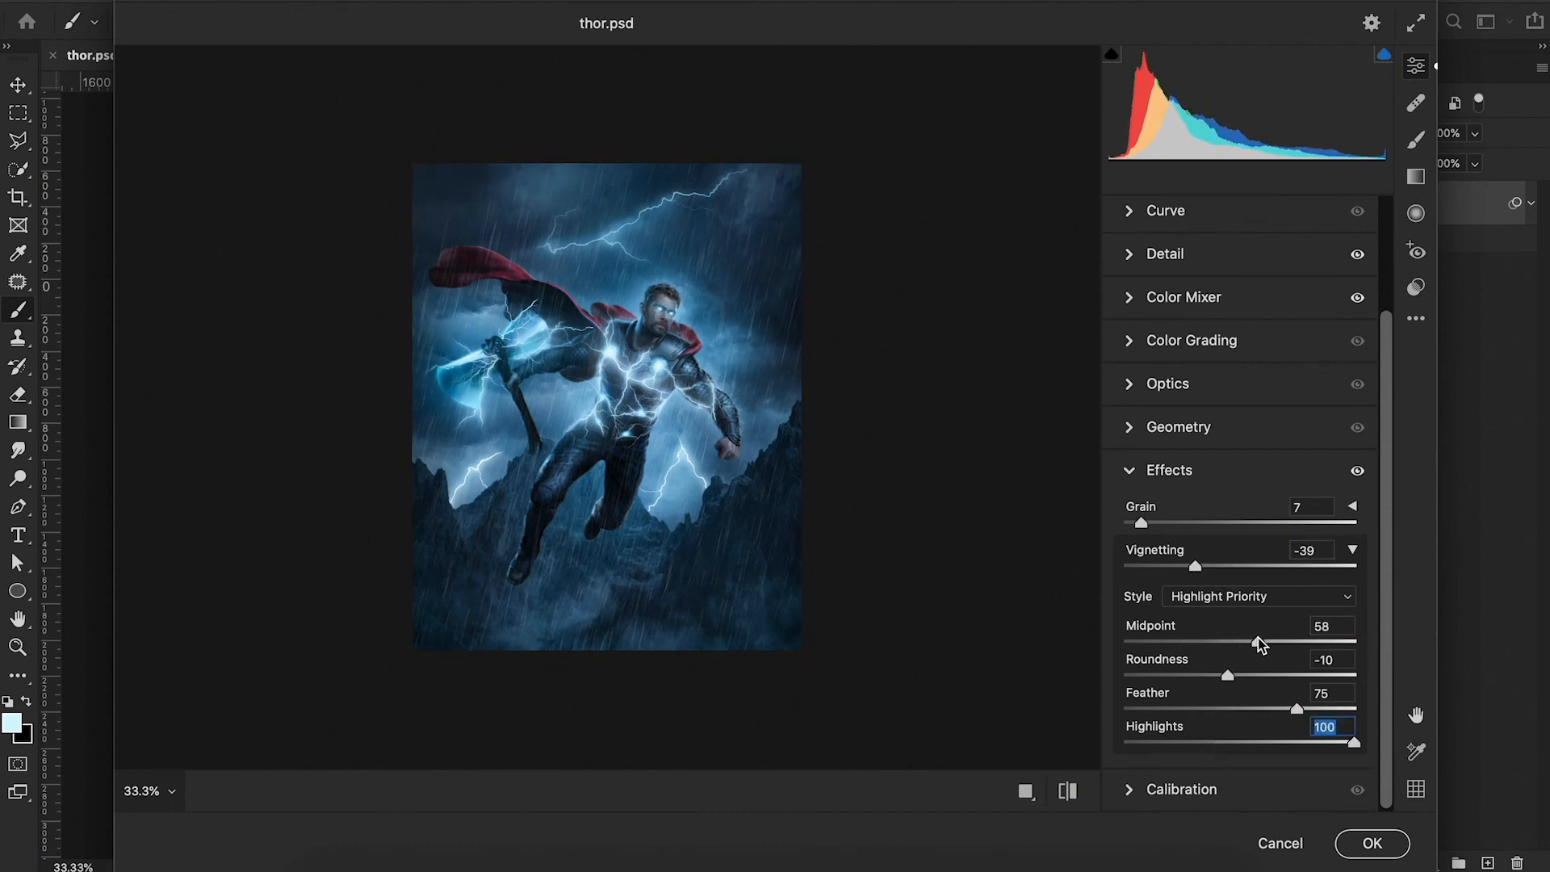
left_click_drag(1196, 564, 1204, 567)
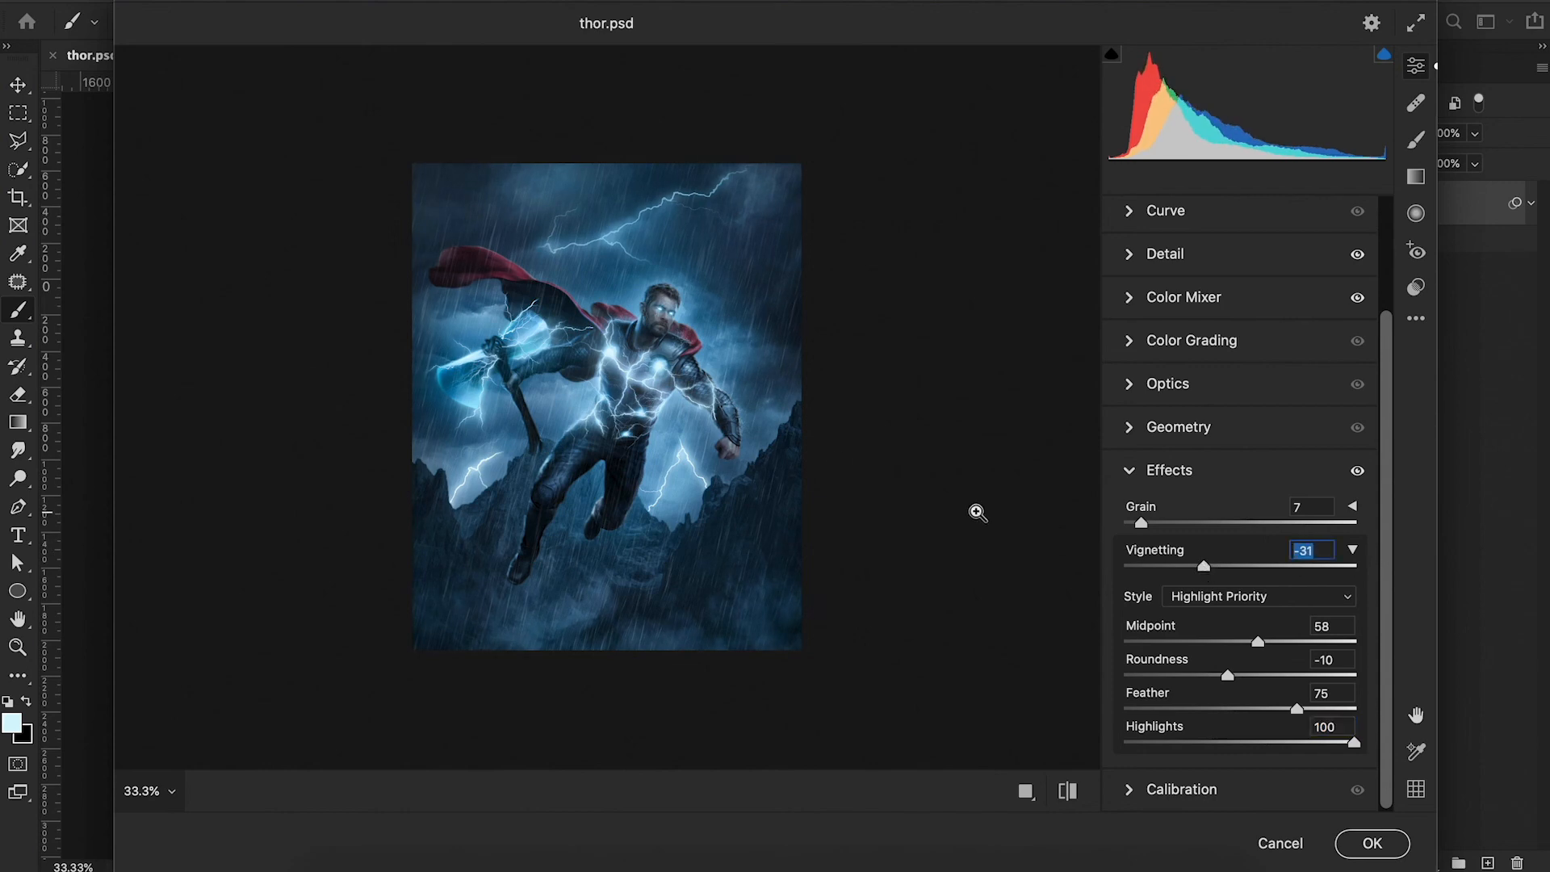